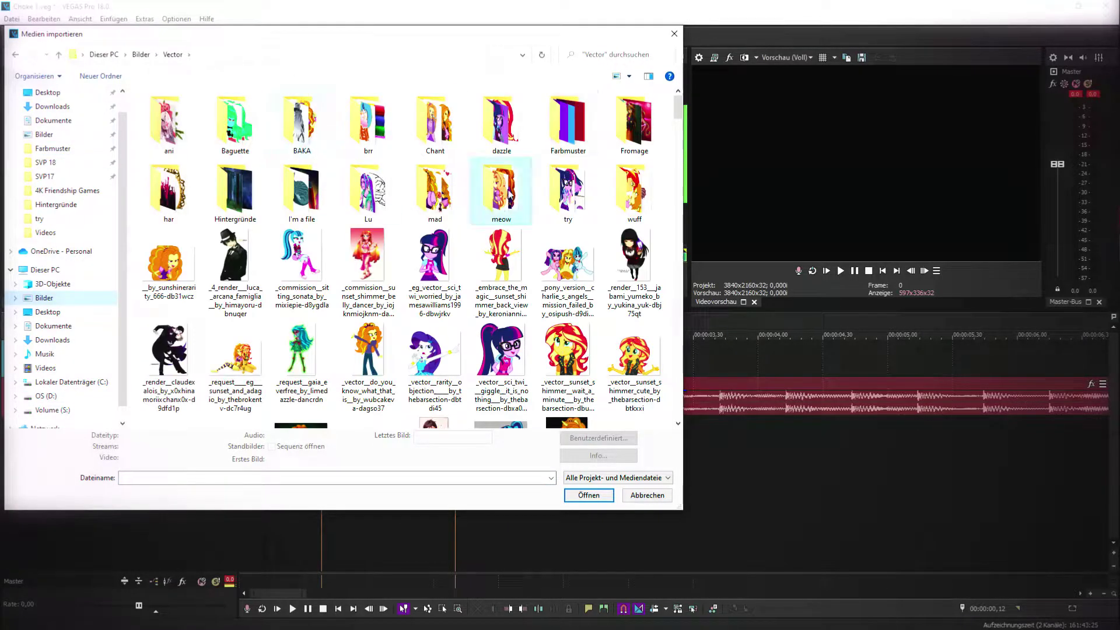
- Browse the meow, dazzle and mad subfolders of Vector and import the dominant_adagio image from the mad folder
double_click(508, 193)
scroll(505, 304, down, 12)
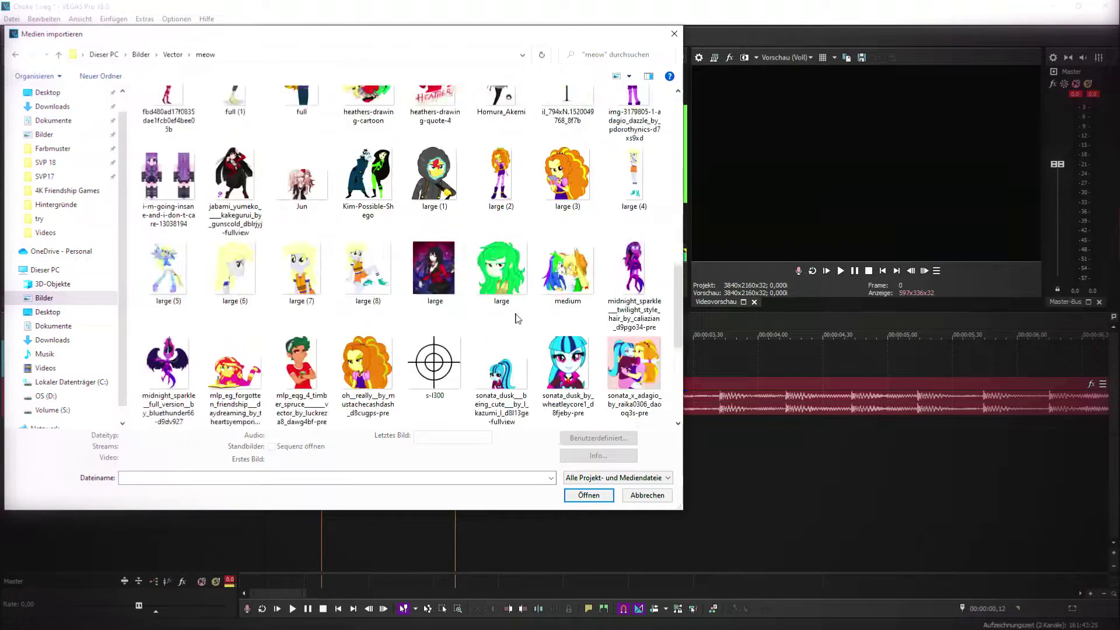
scroll(520, 323, up, 10)
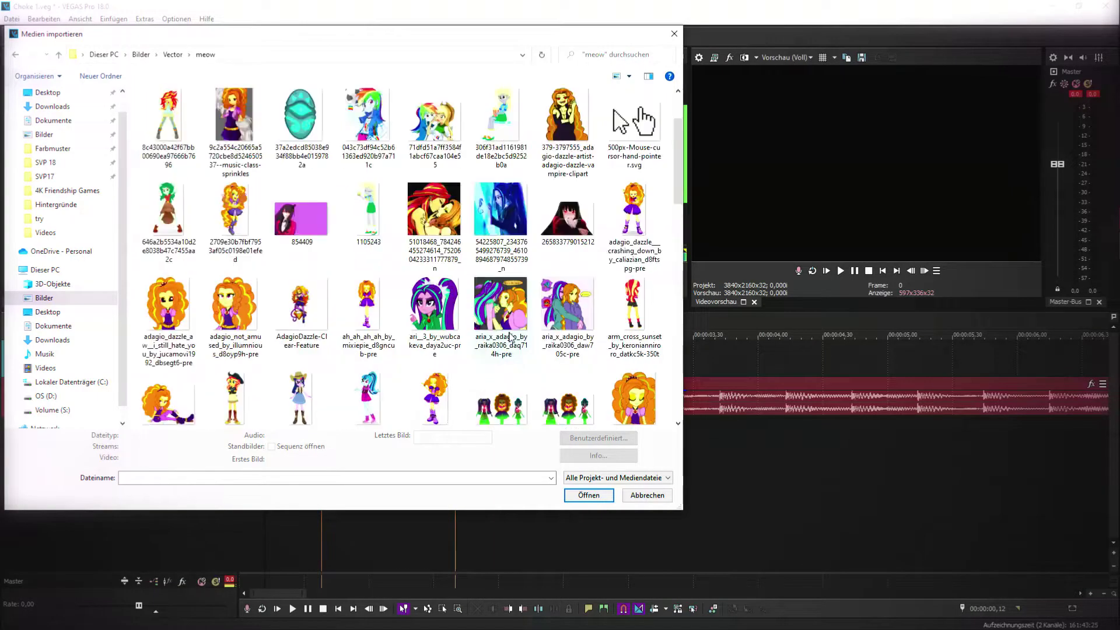
key(alt+Left)
double_click(491, 133)
scroll(423, 267, down, 20)
scroll(424, 269, down, 8)
key(alt+Left)
double_click(457, 192)
scroll(497, 311, down, 9)
scroll(498, 313, up, 3)
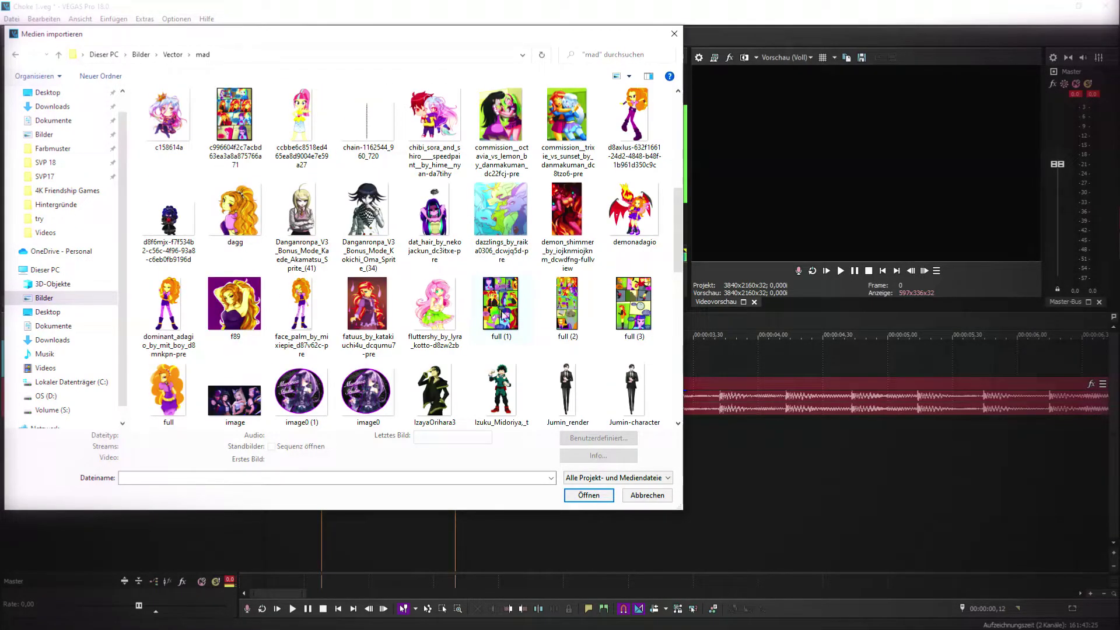
double_click(188, 308)
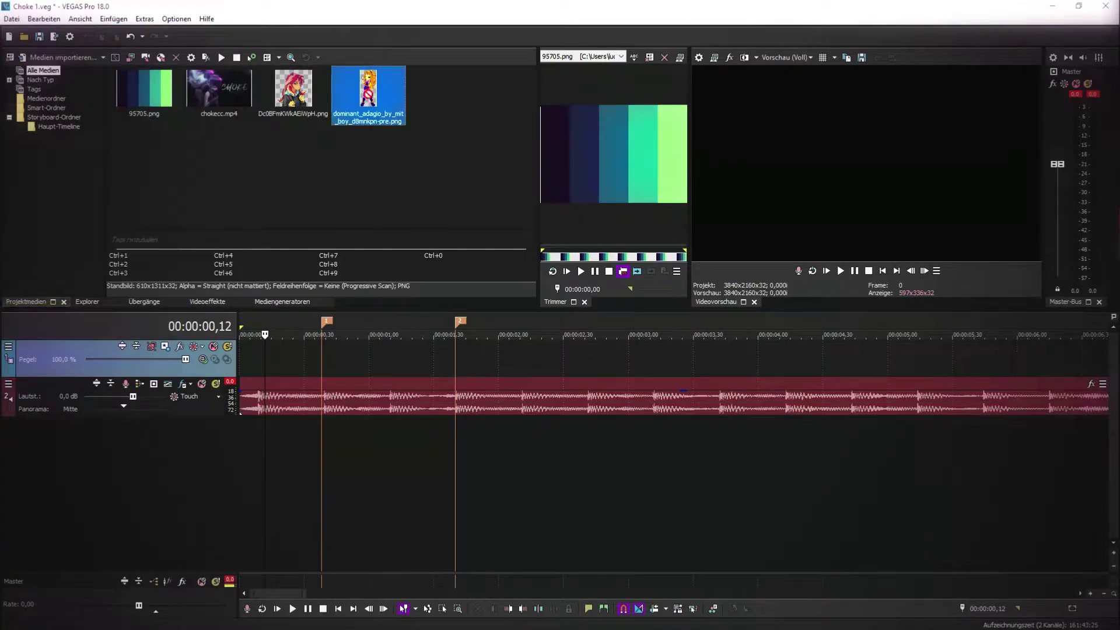
- Import the sunset_shimmer_in_rainbow_rocks image from the ani folder inside Vector
click(61, 57)
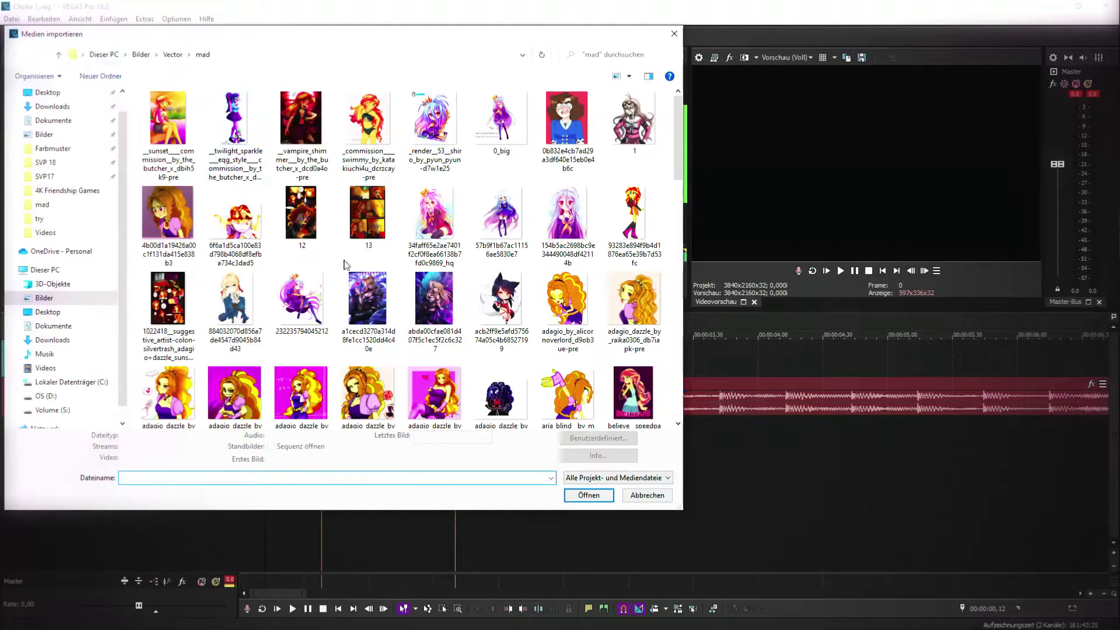
scroll(343, 259, down, 10)
key(alt+Up)
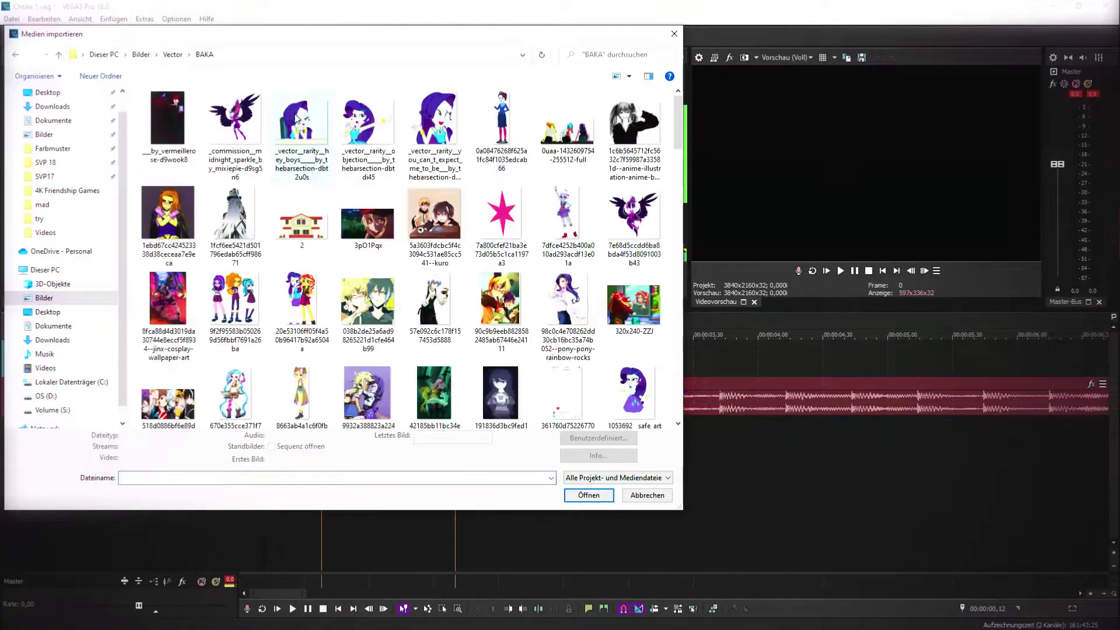
double_click(178, 129)
scroll(467, 338, down, 9)
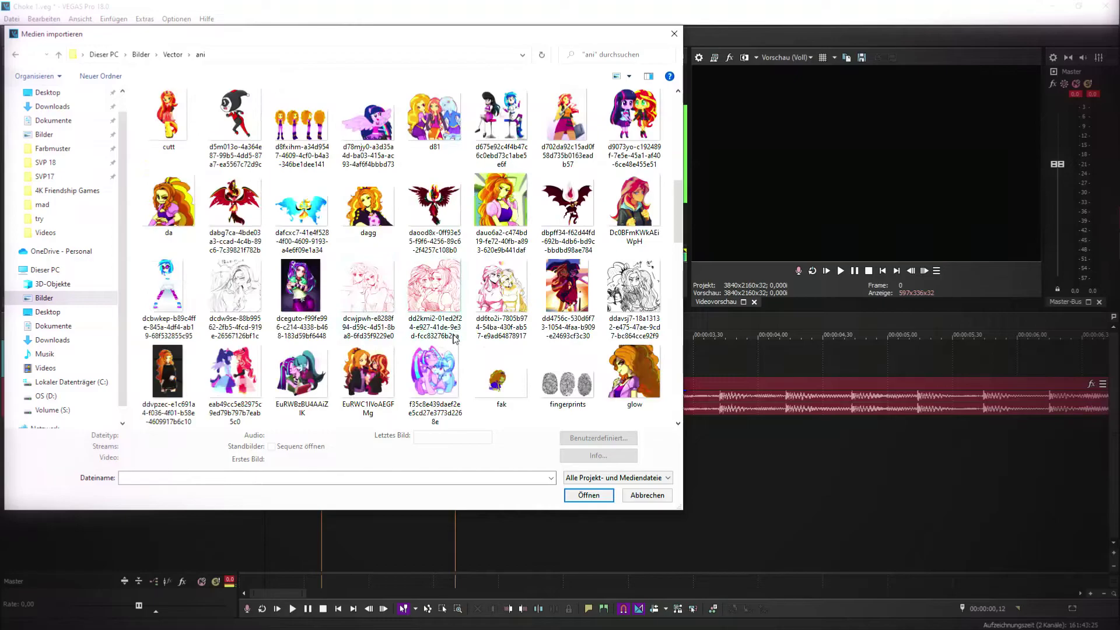
scroll(468, 340, down, 3)
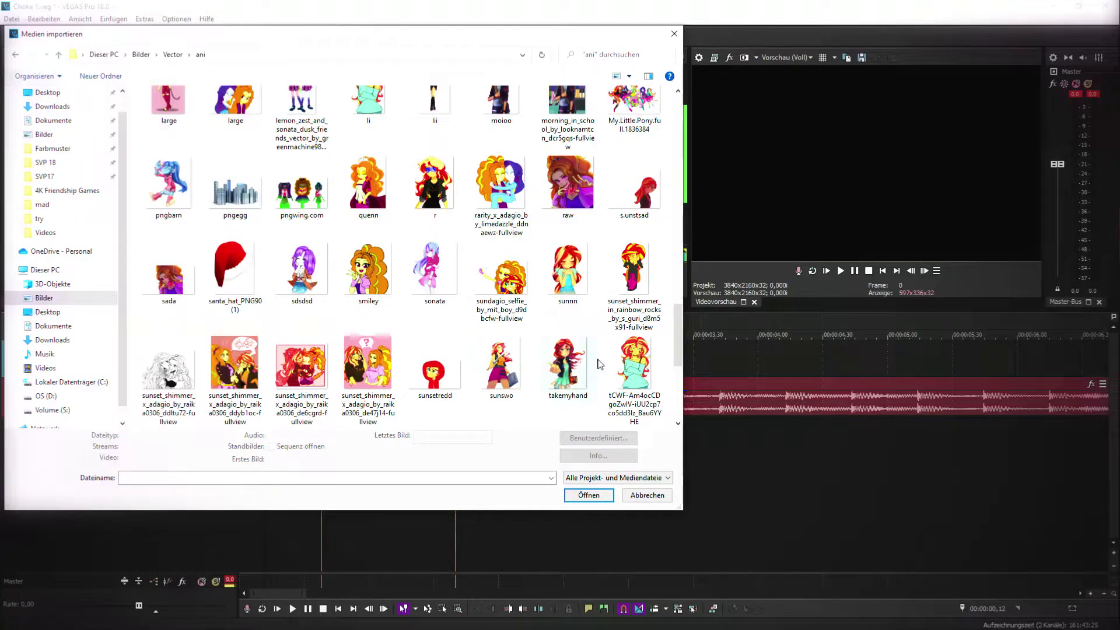
double_click(661, 279)
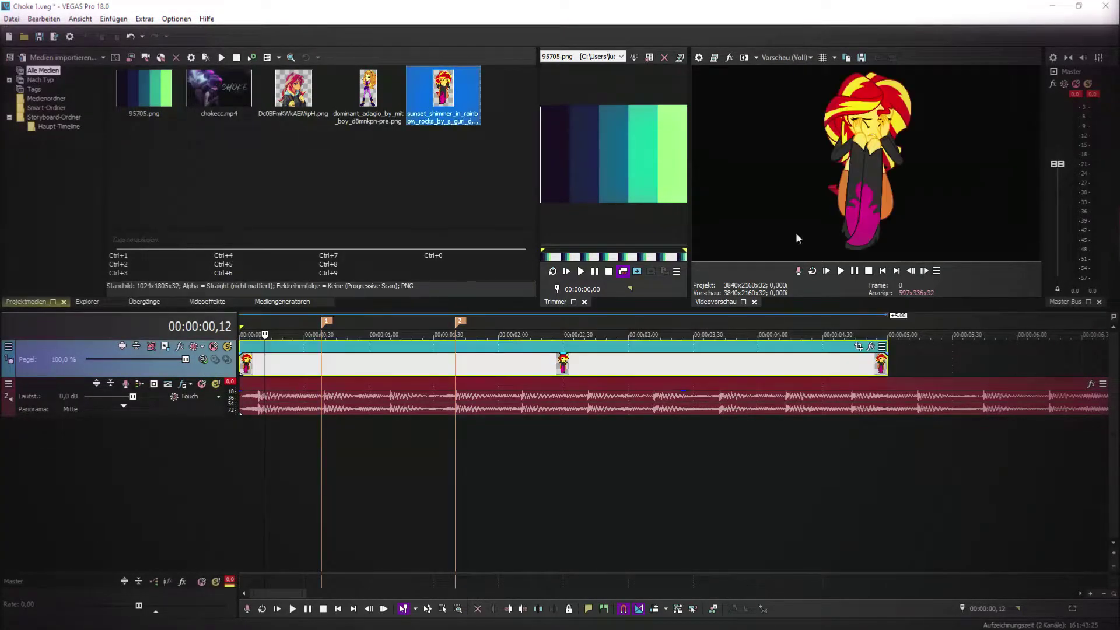
- Trim the Sunset Shimmer clip to marker 2 and insert a new video track above it
drag(890, 364, 456, 364)
right_click(474, 351)
click(525, 495)
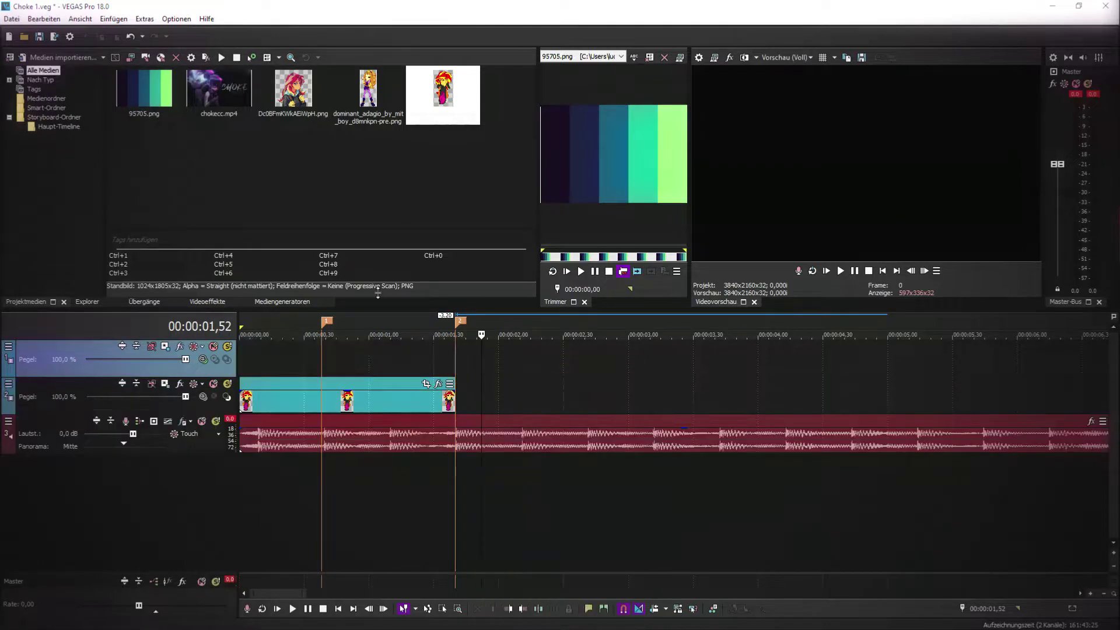
- Set the composite mode of both video tracks to 3D Quell-Alpha
click(203, 361)
click(248, 374)
click(203, 397)
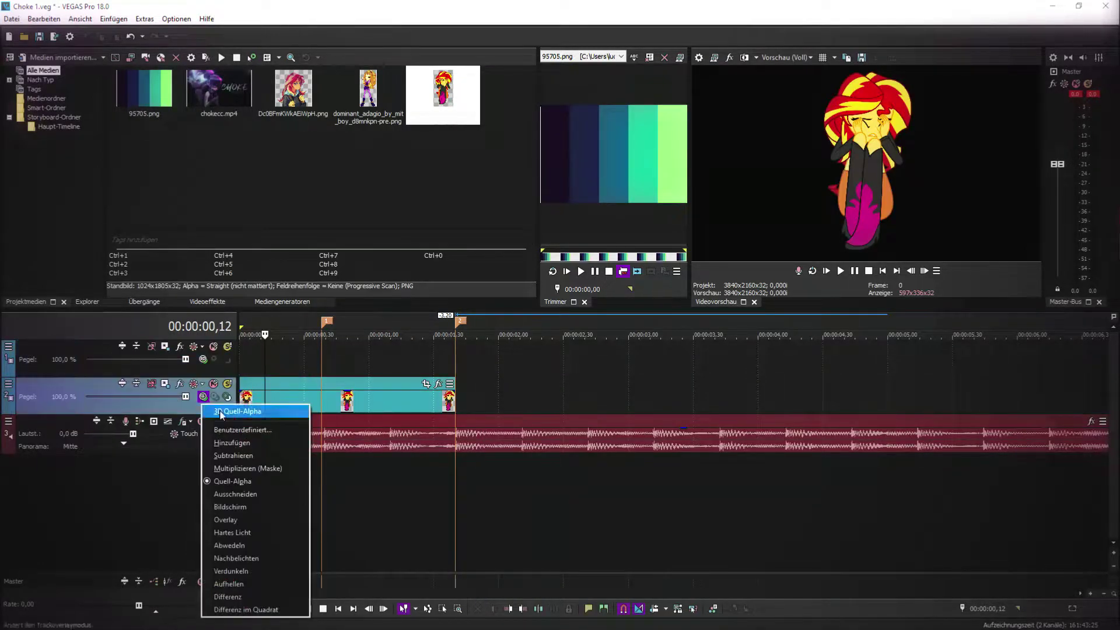
click(223, 410)
- Insert another video track and move the Sunset Shimmer clip up onto the middle video track
right_click(469, 393)
click(519, 264)
click(300, 402)
click(369, 98)
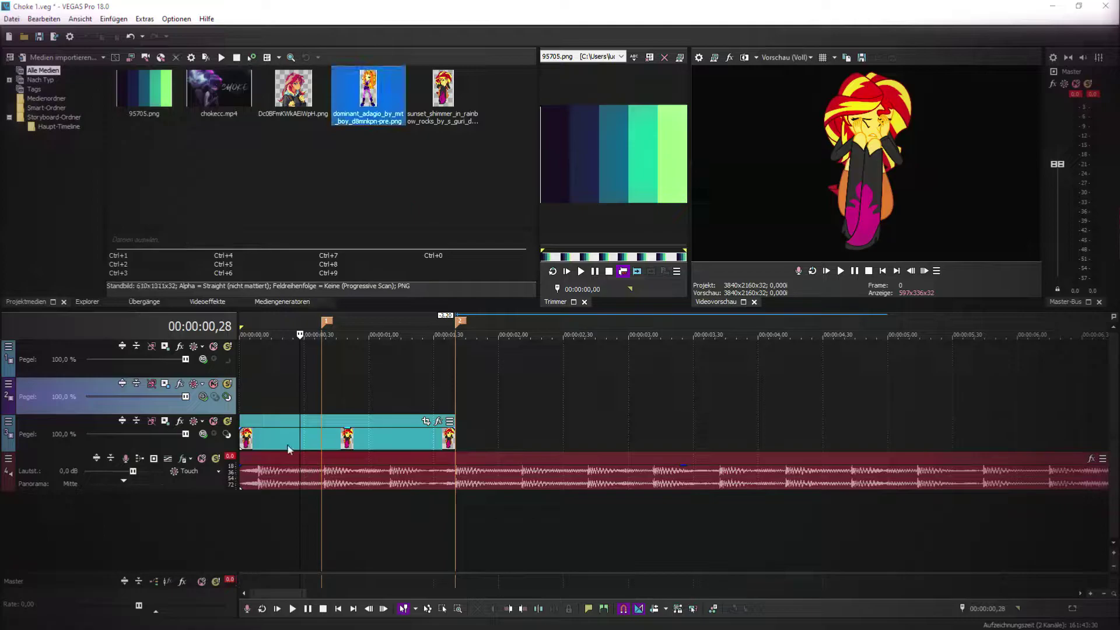
drag(288, 441, 290, 403)
- Place the dominant_adagio image on the lowest video track, trim it to marker 2, and set the middle track to 3D Quell-Alpha
mouse_move(369, 96)
mouse_down()
mouse_move(228, 449)
mouse_move(247, 438)
mouse_up()
drag(888, 439, 455, 438)
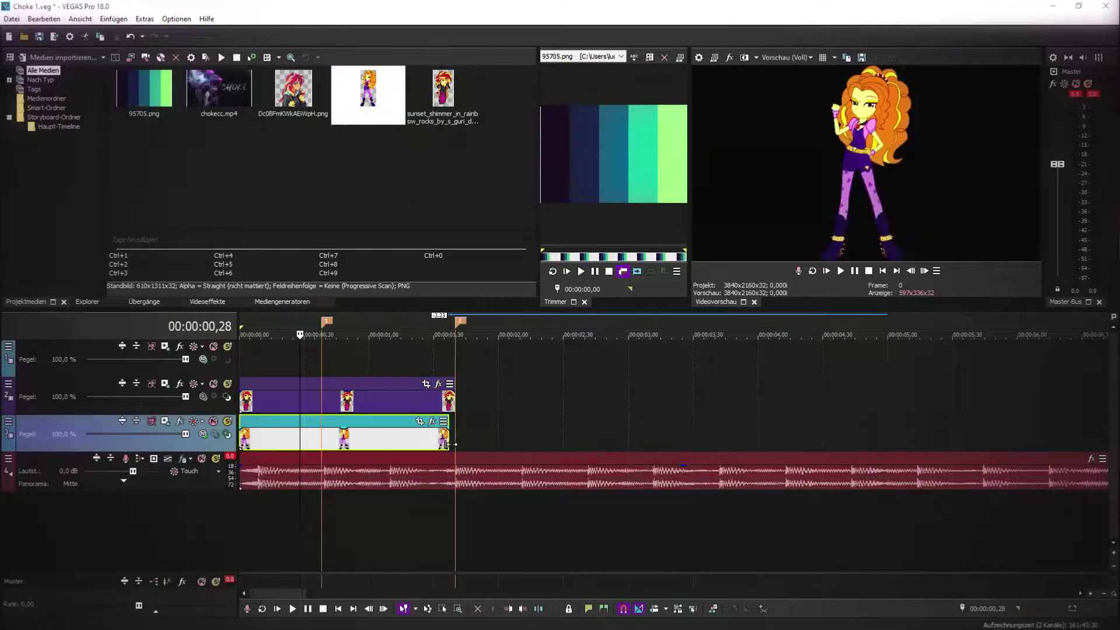
mouse_move(330, 405)
mouse_down()
mouse_move(309, 406)
mouse_move(348, 401)
mouse_up()
click(203, 397)
click(223, 411)
- Nest the two lower video tracks under the top track with a 3D parent mode and move the Sunset Shimmer clip to about 3 seconds
click(227, 434)
click(227, 397)
click(38, 347)
click(71, 361)
click(289, 397)
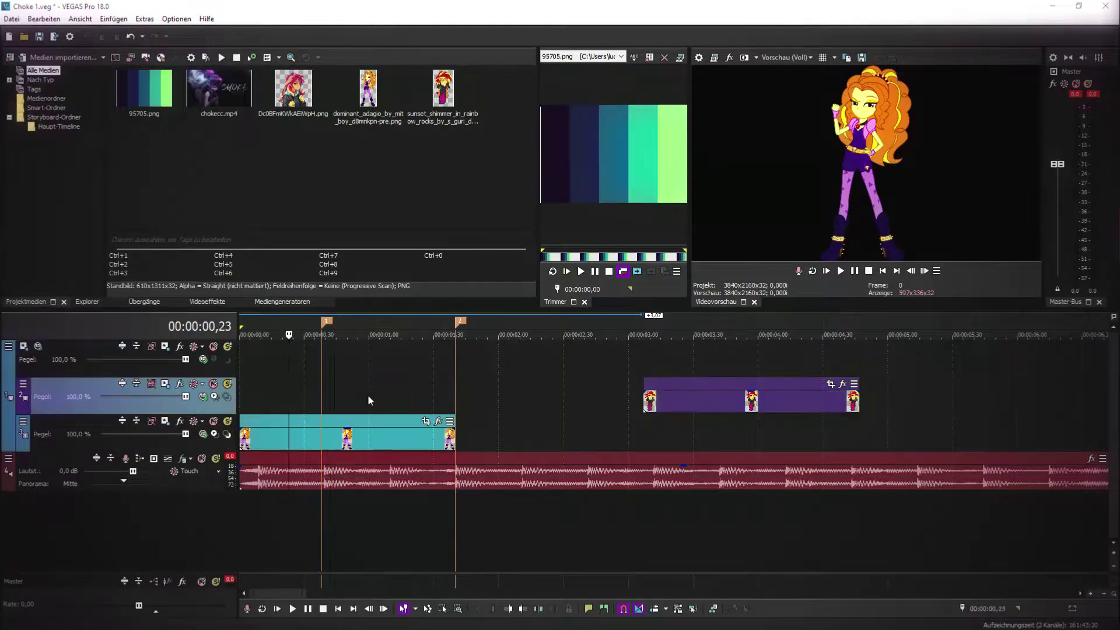
- Add the VEGAS Chroma-Keyer effect to the dominant_adagio clip
click(211, 301)
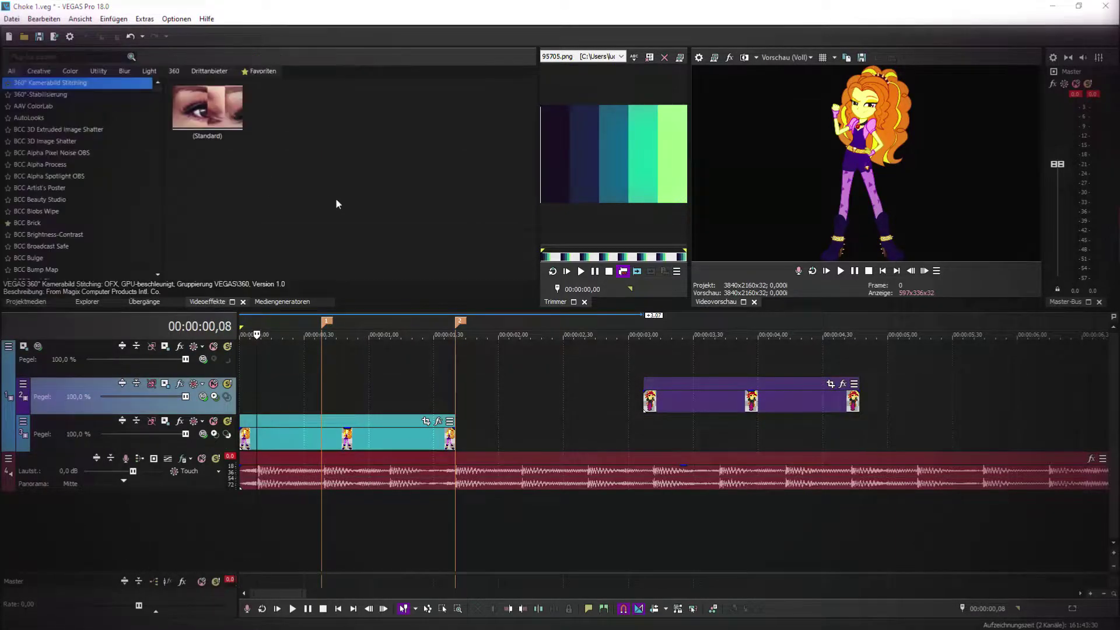
click(438, 422)
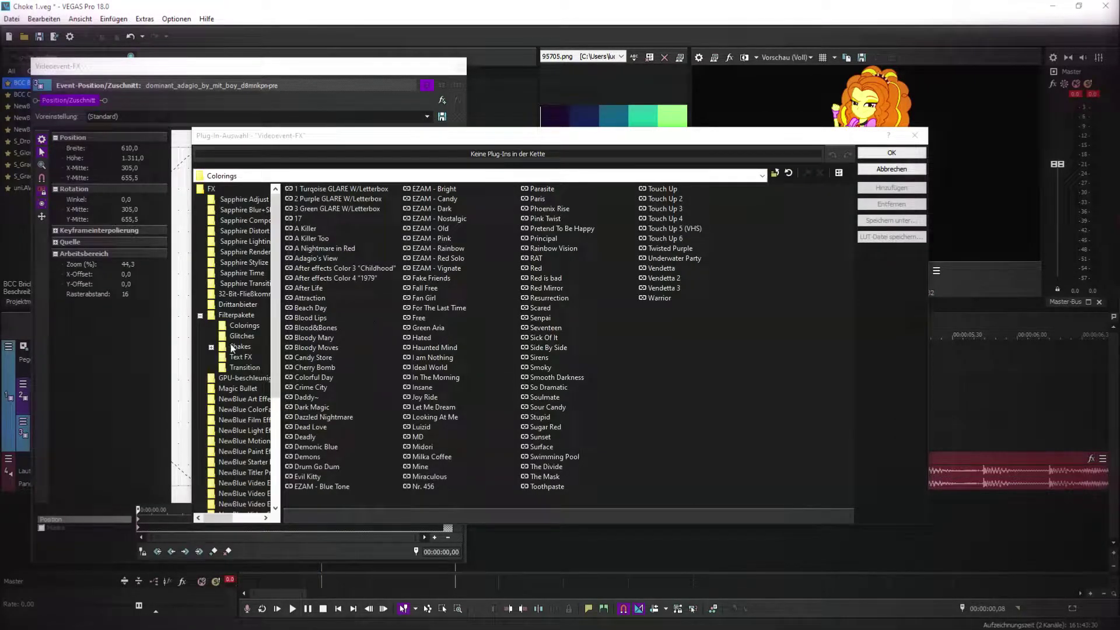
scroll(246, 320, down, 5)
click(229, 493)
click(345, 358)
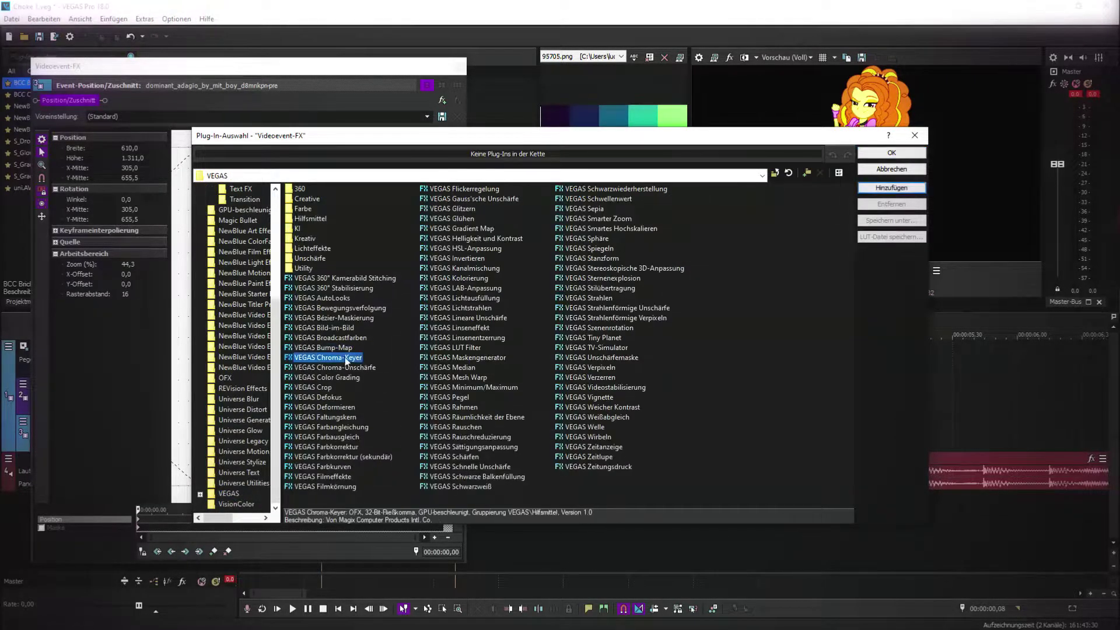
click(898, 152)
- Turn the dominant_adagio clip into a white silhouette by showing only the Chroma-Keyer mask with an upper threshold of 0,293
click(144, 154)
click(166, 155)
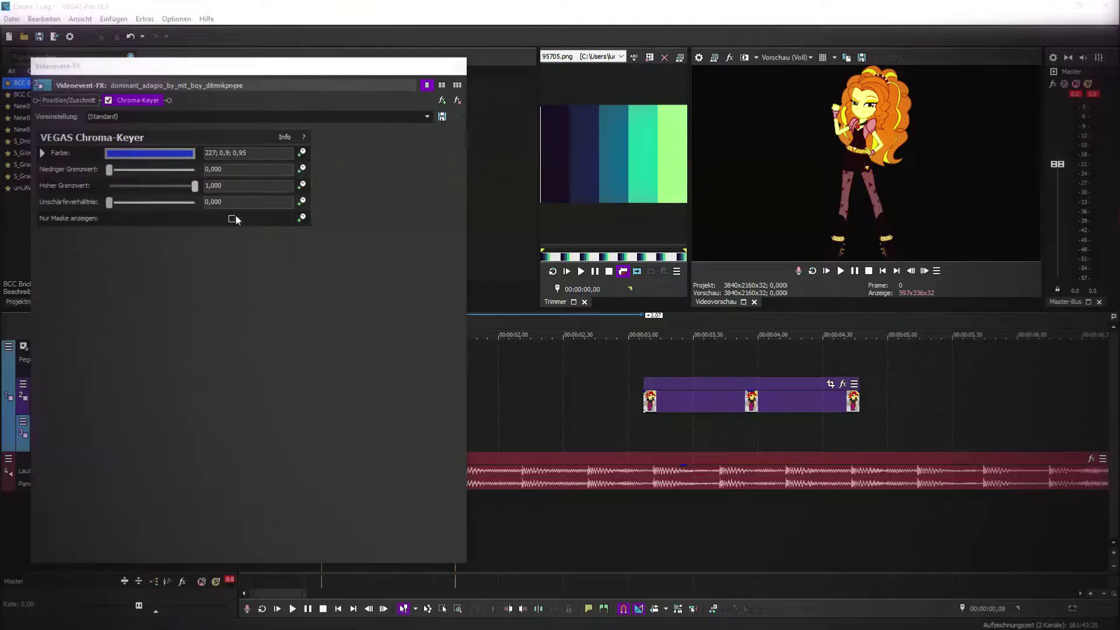
click(233, 219)
drag(195, 186, 135, 187)
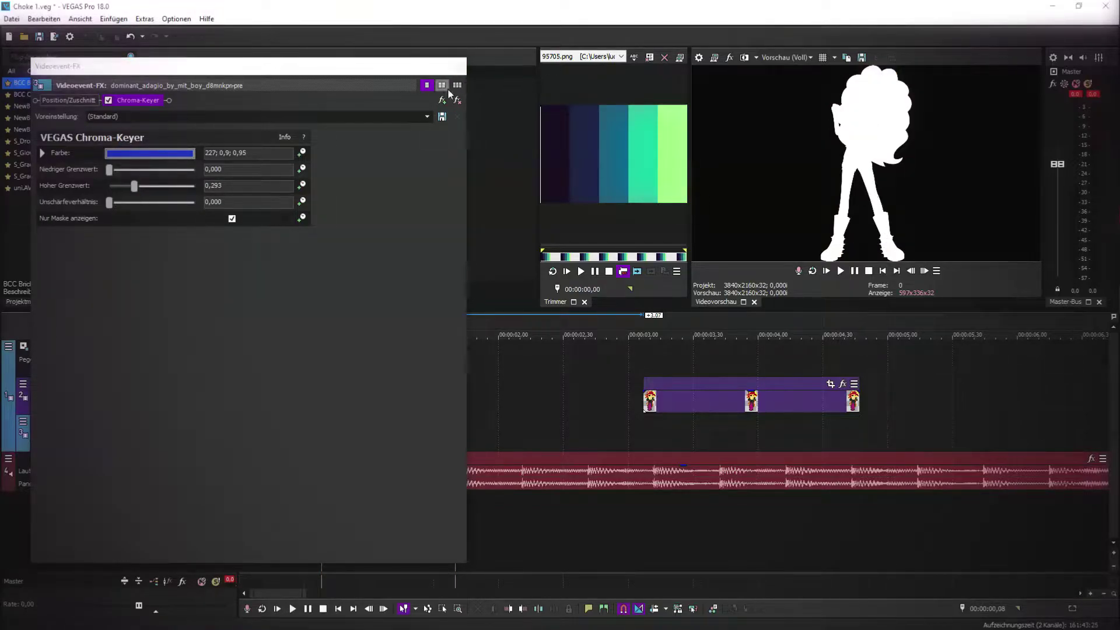
click(461, 67)
- Apply a preset in the dominant_adagio clip's position and crop settings and adjust its crop frame
click(402, 437)
click(427, 422)
click(427, 118)
click(382, 151)
drag(396, 272, 501, 146)
click(461, 67)
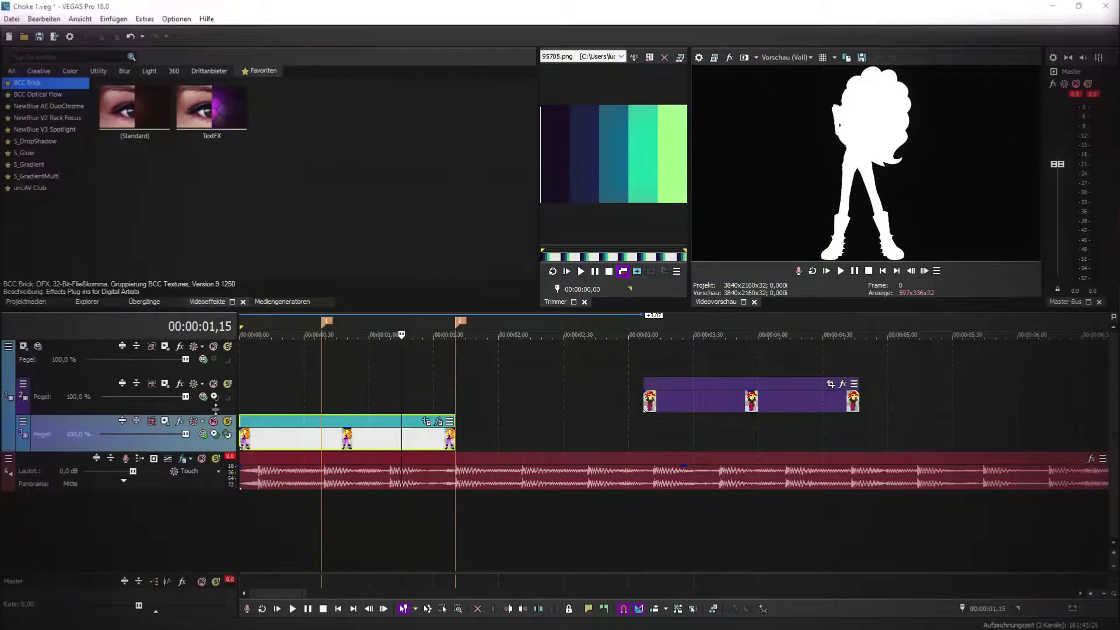
- Use track motion on the silhouette's track to scale it to about 3.122 × 1.756 at X 789,94 and Y 49,37
click(167, 422)
drag(381, 221, 379, 45)
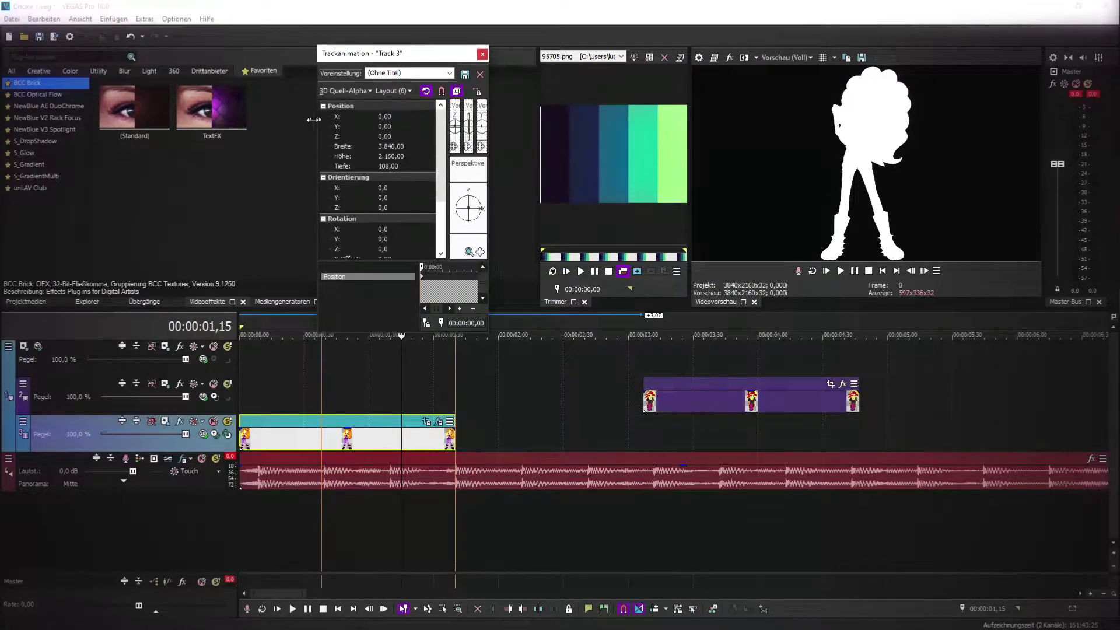
drag(316, 120, 73, 120)
drag(301, 234, 349, 225)
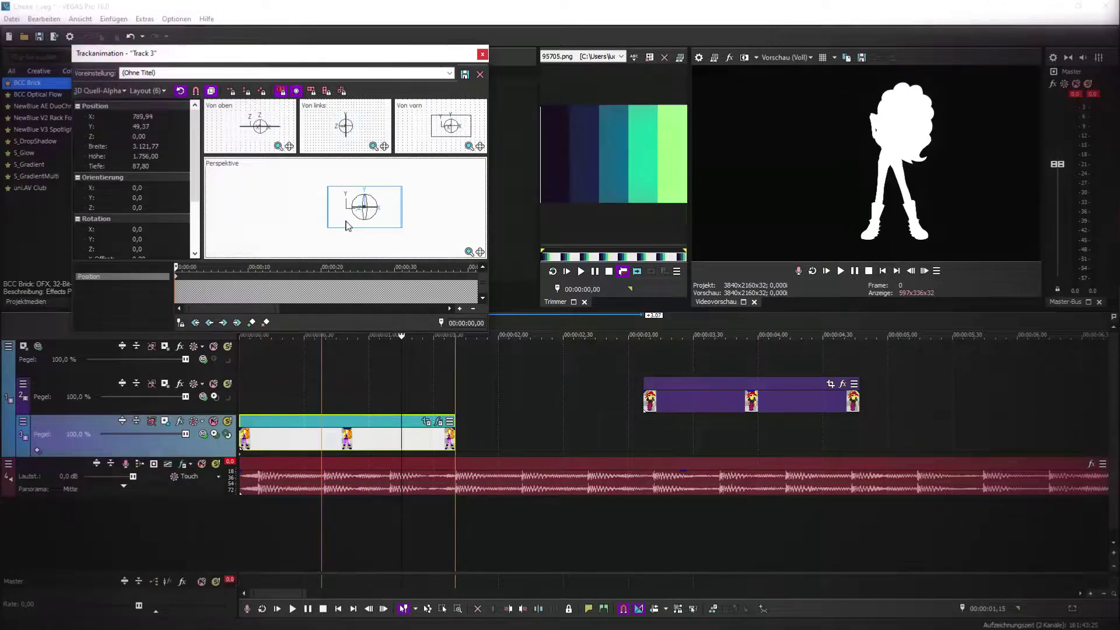
click(837, 201)
click(479, 53)
- Show the Einfarbig generator presets and reorder the child tracks so the silhouette lies above the Sunset Shimmer track
click(43, 304)
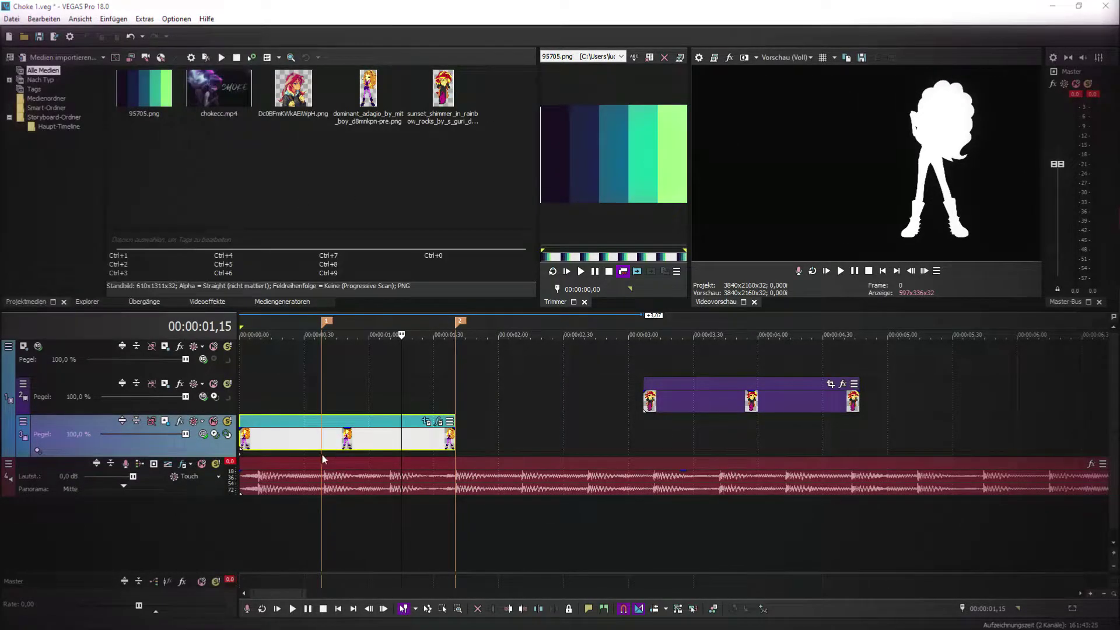
click(282, 302)
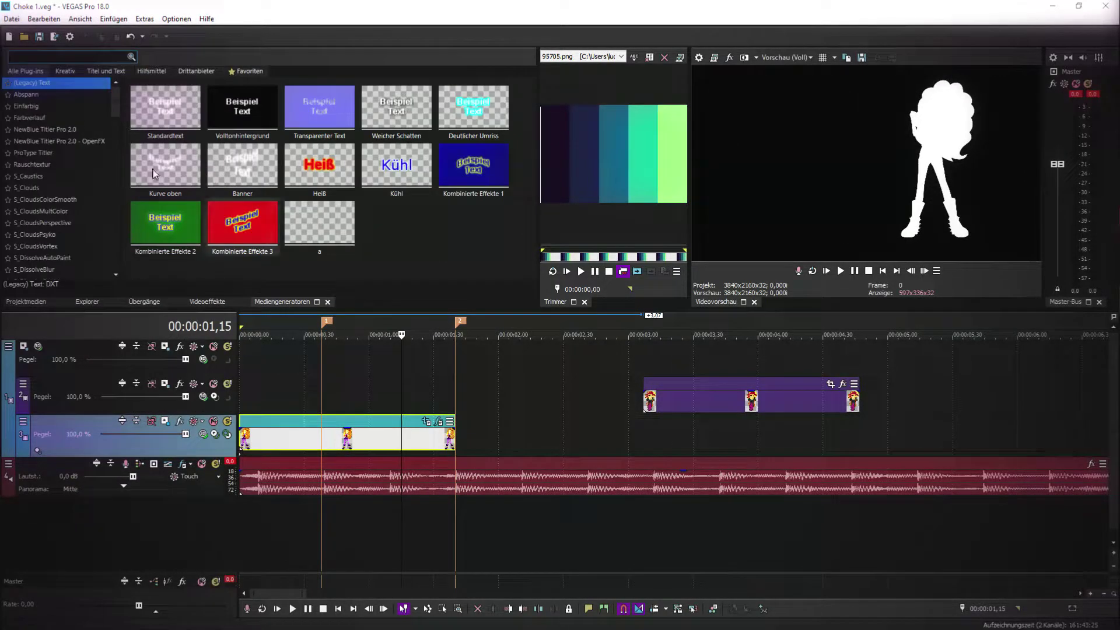
click(56, 117)
click(55, 109)
right_click(476, 435)
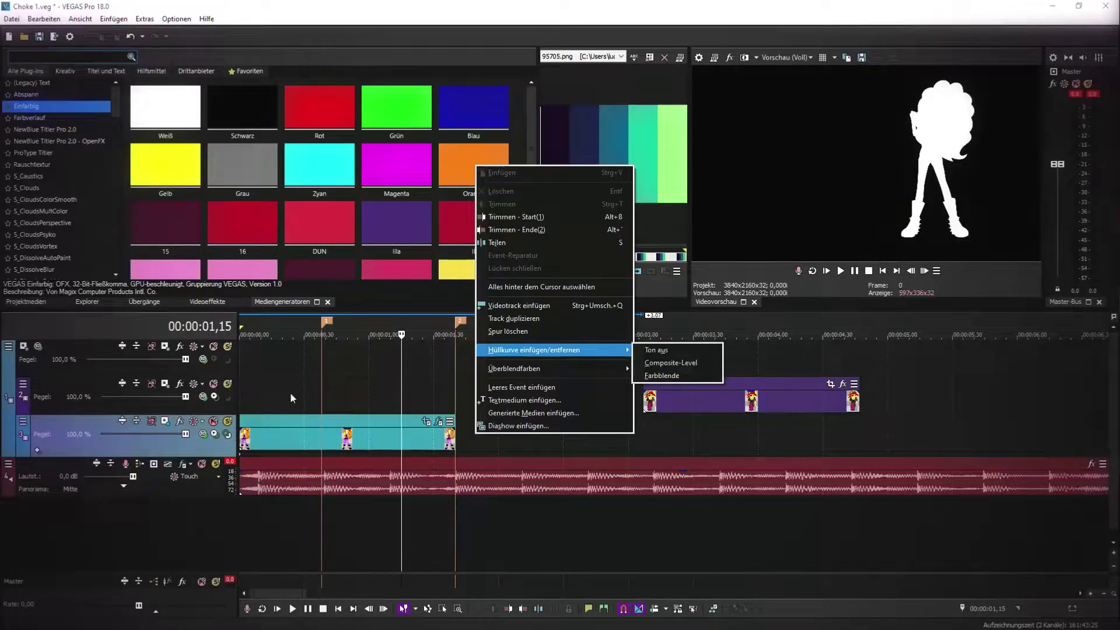
click(265, 398)
drag(228, 406, 222, 451)
- Add the Grün solid colour to track 3 and recolour it with the teal sampled from the 95705.png palette
drag(396, 108, 863, 443)
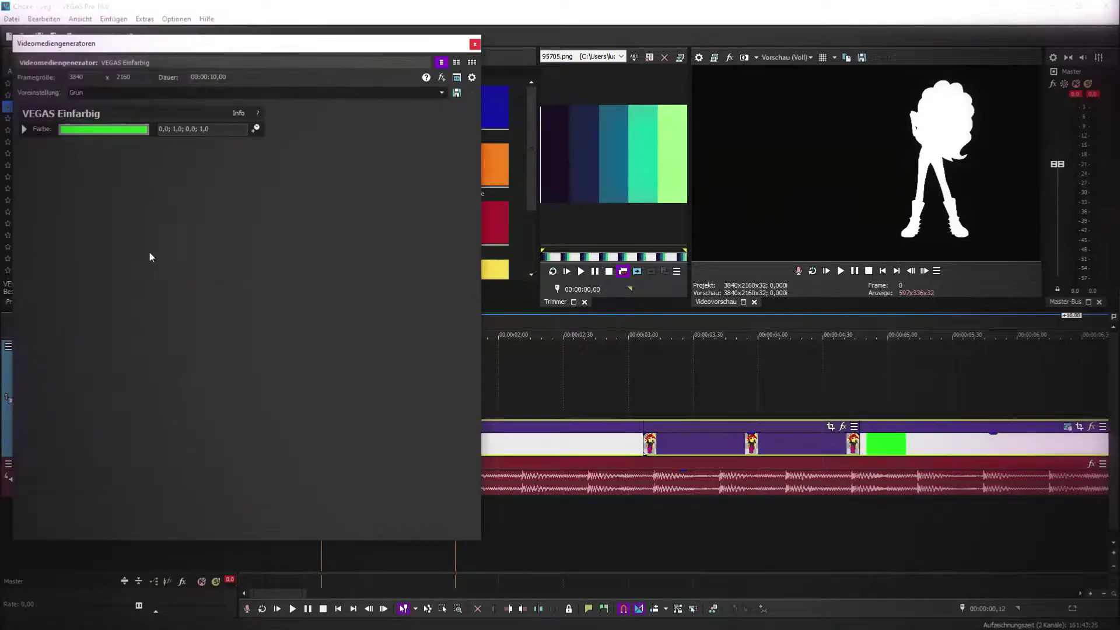
click(615, 151)
click(474, 43)
- Split the teal solid at marker 2 and delete the part after it
click(454, 448)
key(s)
click(463, 449)
key(Delete)
click(407, 448)
- In track 3's track motion, set the orientation to X 90 with Y and Z at 0 so the solid lies flat
click(165, 425)
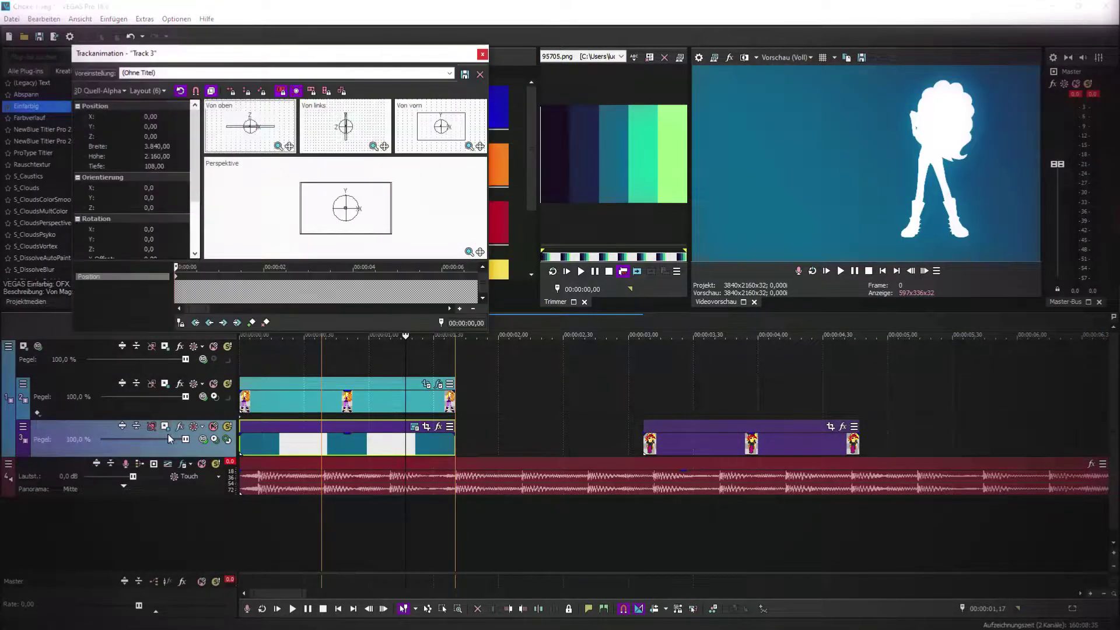
key(Return)
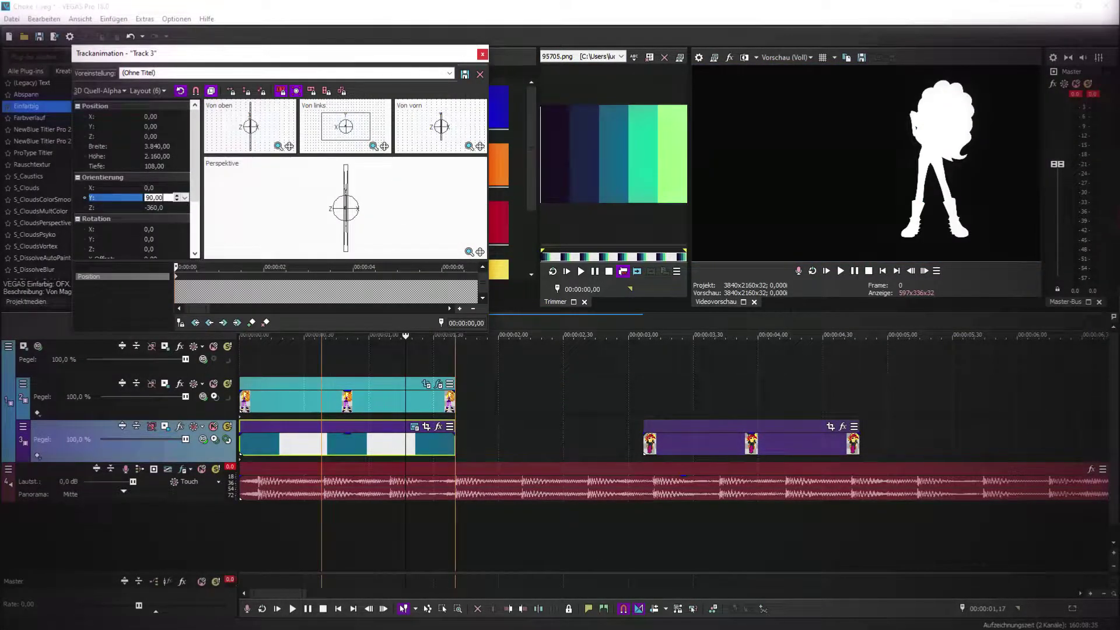
text(0)
key(Return)
double_click(164, 188)
text(90)
key(Return)
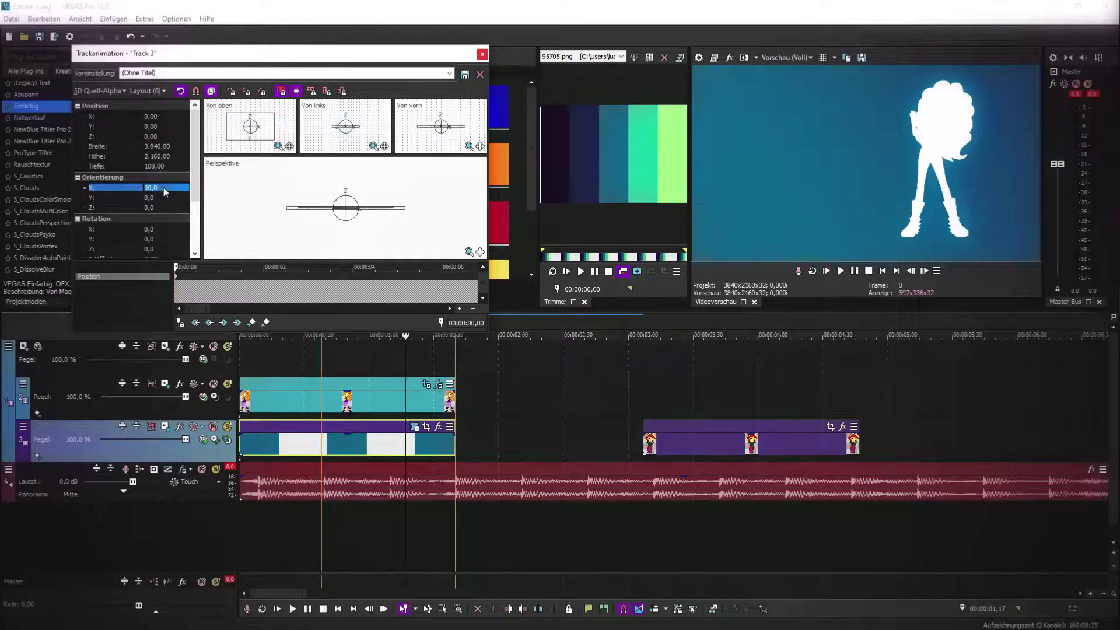
- Widen the flat teal plane to about 6.349, lower it to about Y -790 as a floor, and save the project
drag(384, 217, 448, 235)
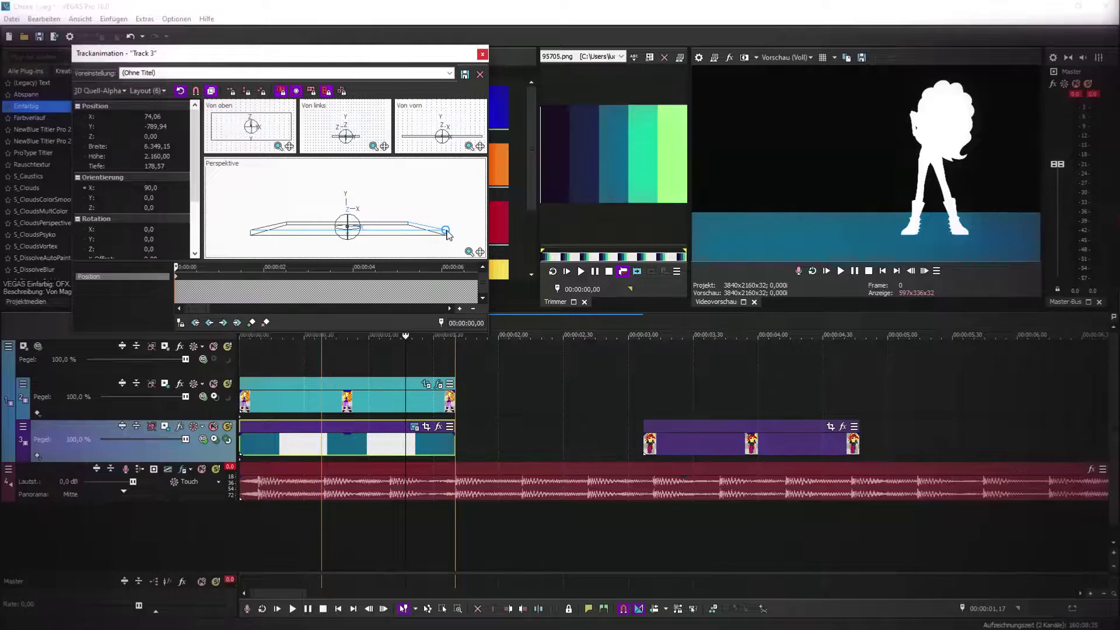
click(482, 55)
click(31, 302)
click(39, 37)
- Use track motion on track 2 to scale the silhouette to about 1.912 × 1.075 at X -313,81, Y 70,86 and Z -796,69
click(166, 385)
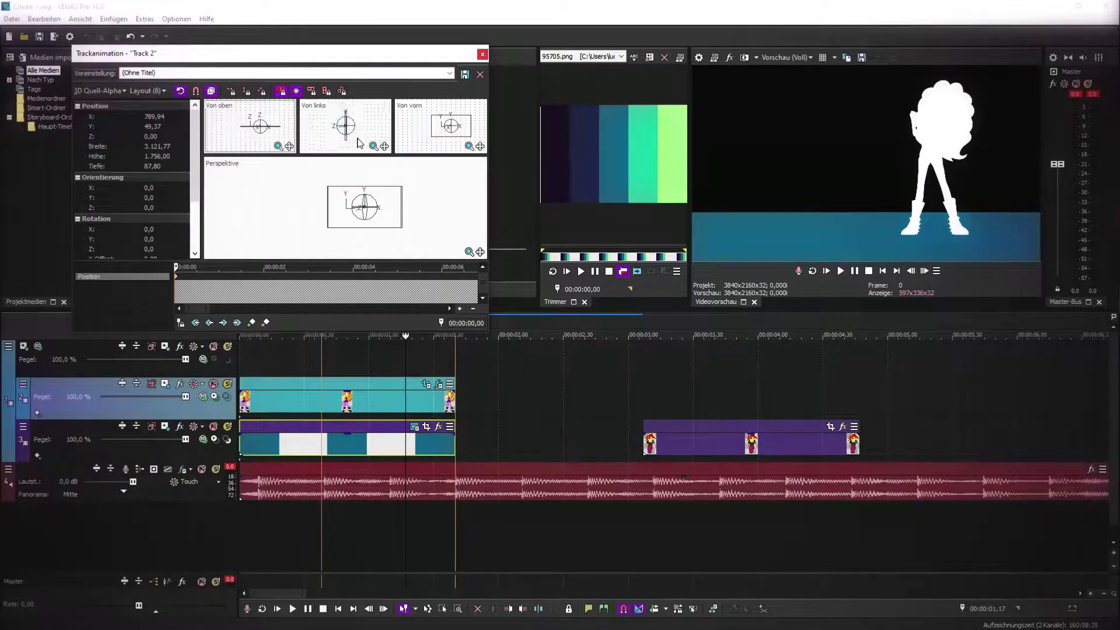
drag(348, 143, 370, 143)
drag(324, 231, 359, 216)
click(482, 54)
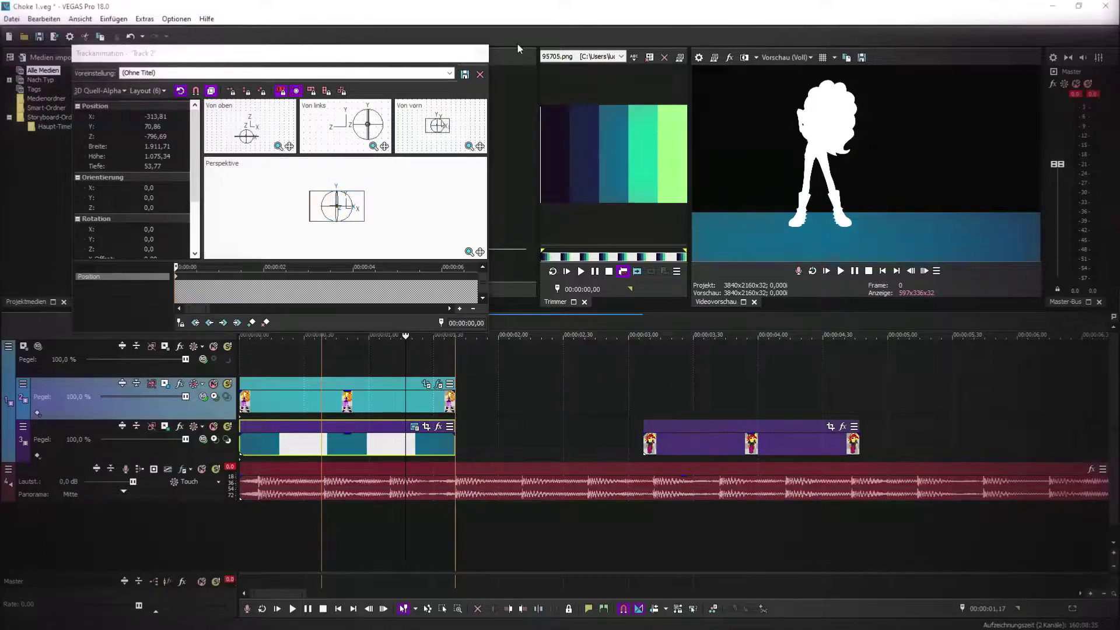
- Duplicate the teal floor track and delete the solid from the copy
right_click(474, 438)
click(521, 320)
click(321, 488)
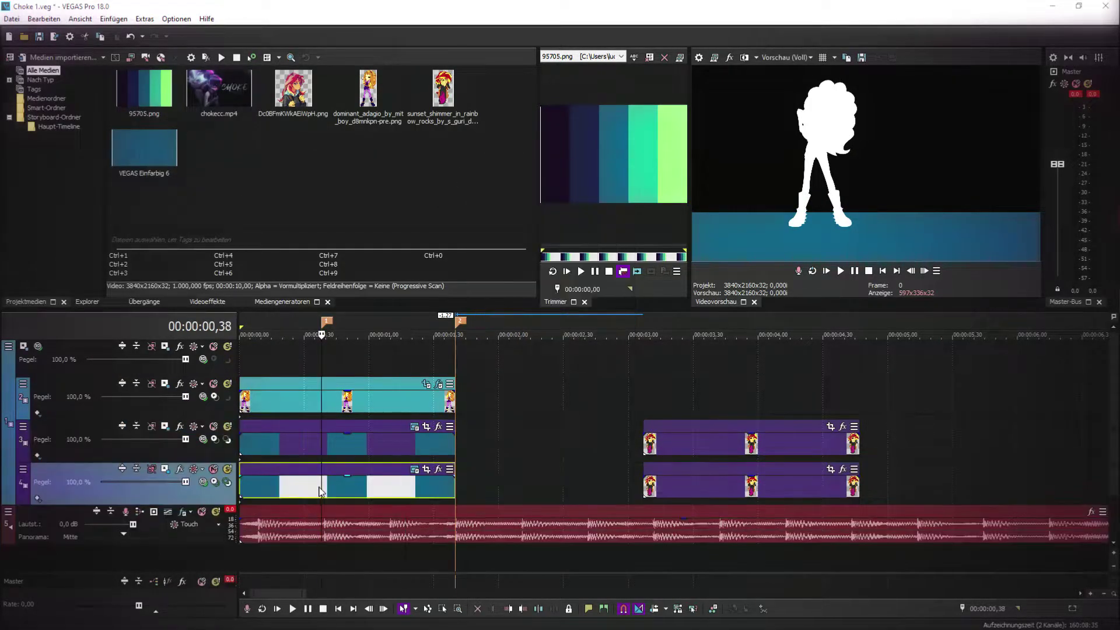
key(Delete)
- Add a solid-colour clip to the emptied track 4, coloured navy 0,13; 0,19; 0,4, and trim it to the second marker
click(283, 302)
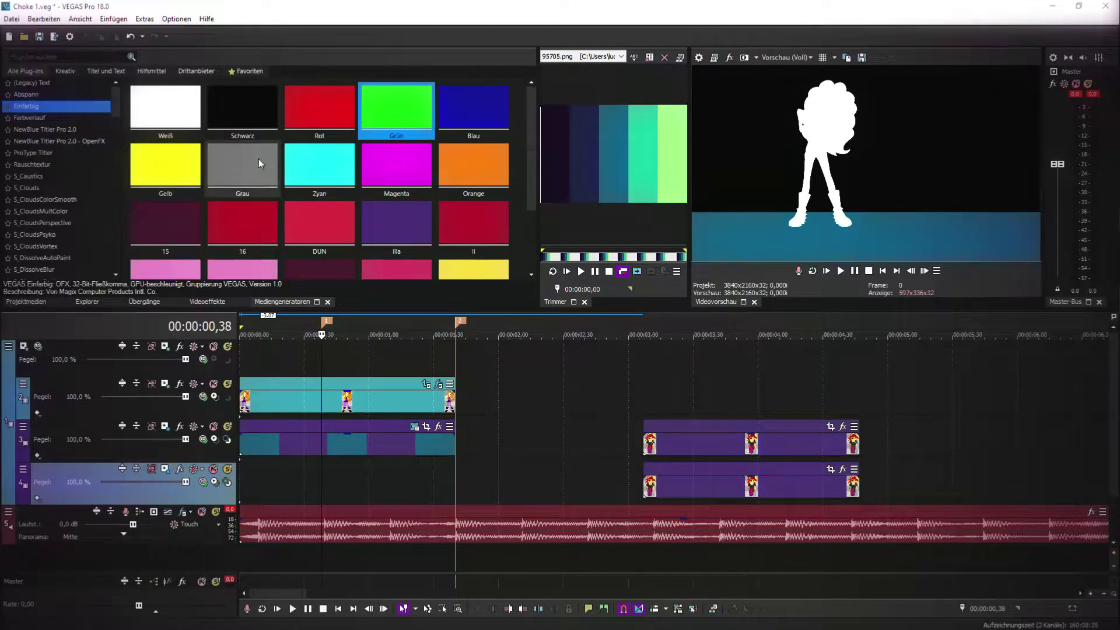
drag(165, 107, 327, 484)
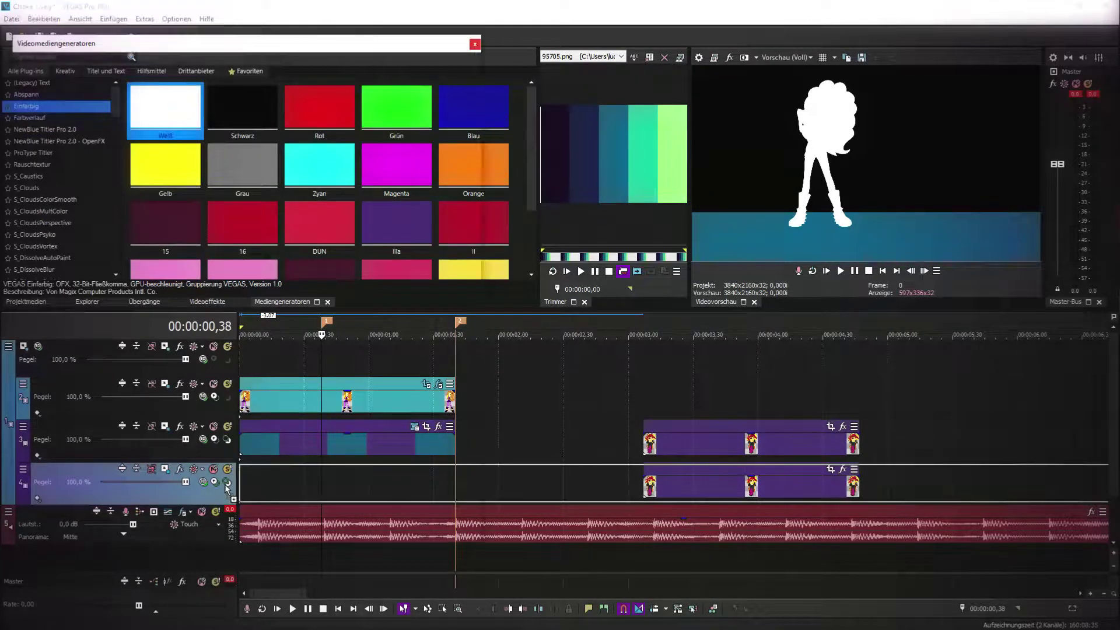
click(587, 191)
click(786, 169)
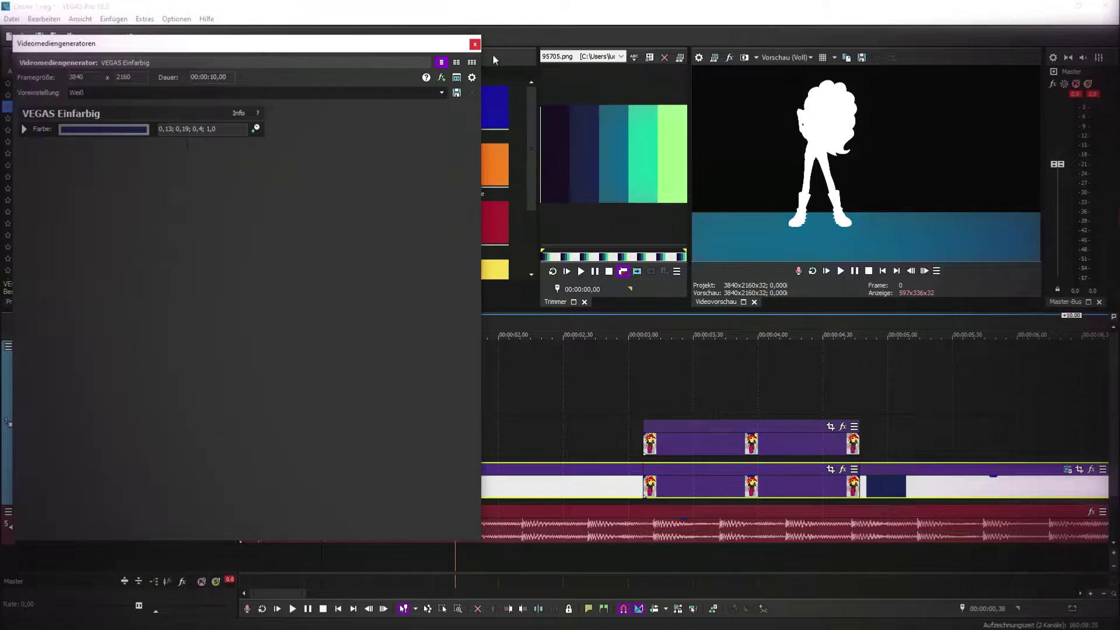
click(474, 43)
click(462, 486)
key(s)
key(Delete)
- In track 4's track motion, set the X orientation to 0 and raise the navy solid to about Y 518,40 as a back wall
click(390, 486)
click(164, 470)
click(174, 188)
key(BackSpace)
key(BackSpace)
key(BackSpace)
text(0)
key(Return)
drag(384, 232, 385, 208)
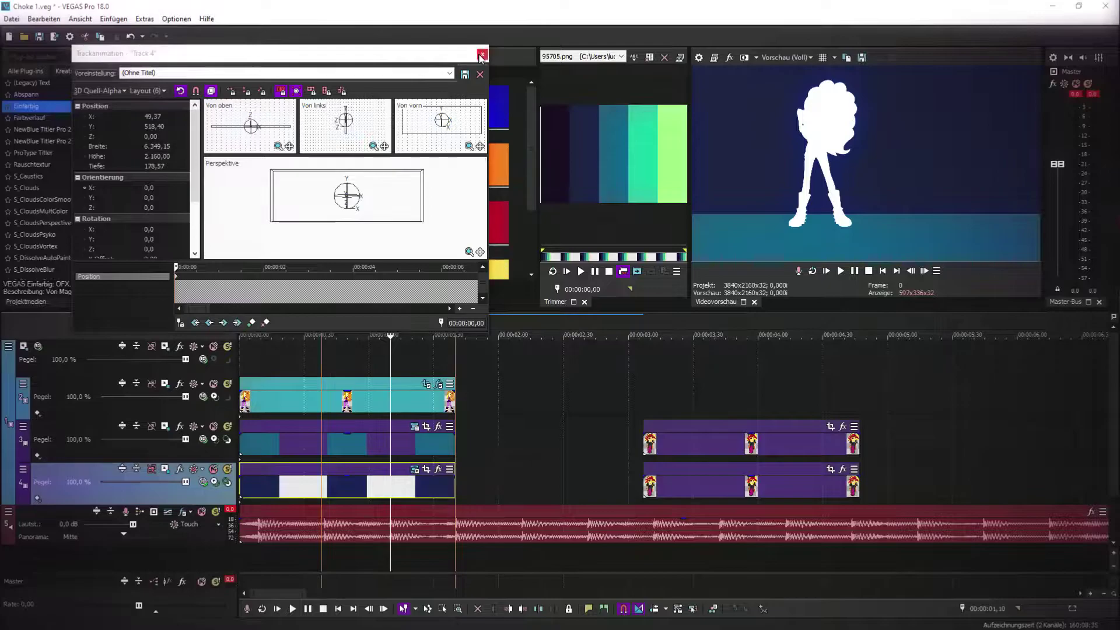
click(482, 54)
- Try the BCC Brick effect with its TextFX preset on the teal floor solid
click(209, 302)
drag(213, 110, 392, 425)
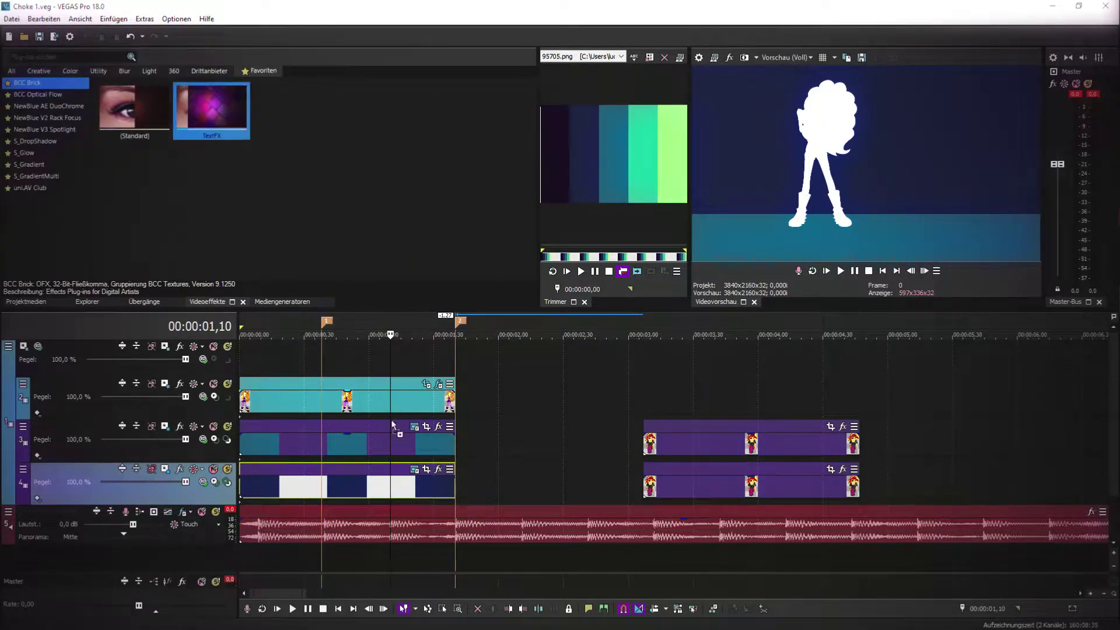
drag(302, 437, 302, 438)
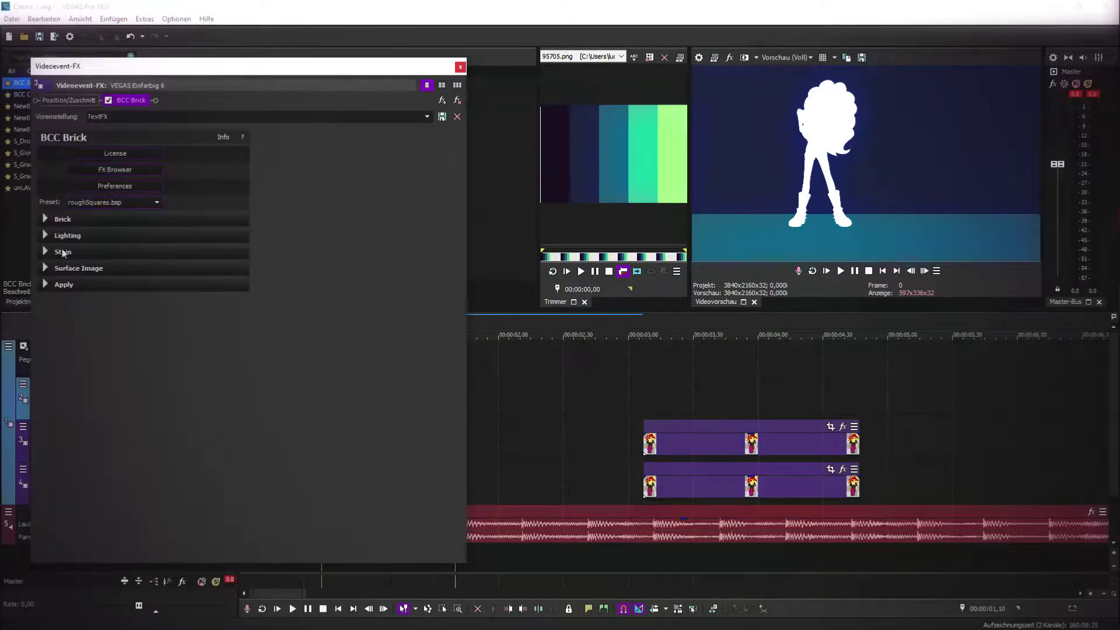
click(461, 66)
- Apply the BCC Brick TextFX preset to the navy wall solid and change its brick preset
drag(369, 349, 348, 436)
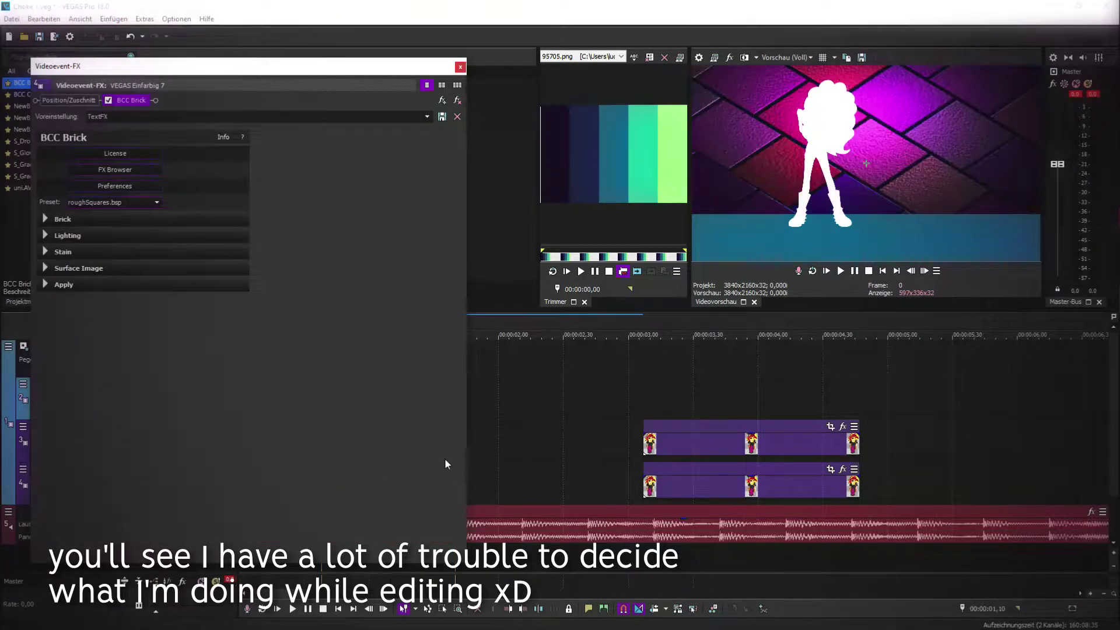
click(76, 203)
click(104, 209)
- Set the video preview quality to Vorschau (Auto)
click(787, 58)
mouse_move(796, 83)
click(840, 82)
- Try several BCC Brick presets on the wall, including softRedSpot.bsp, and settle on softRedSpot.bsp
click(111, 202)
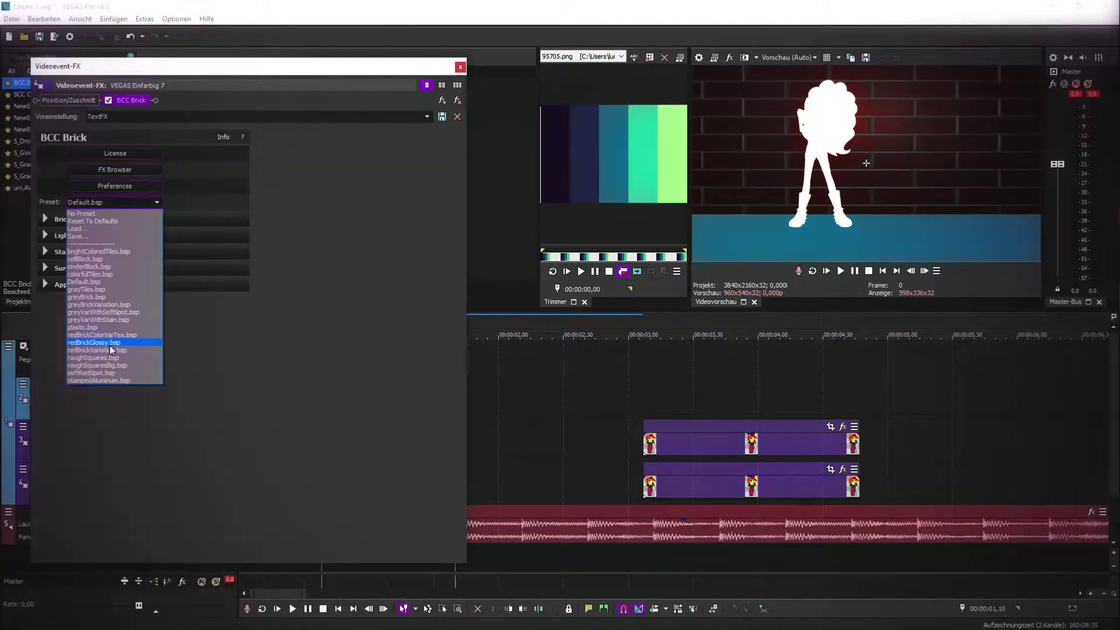
click(110, 345)
click(121, 204)
click(97, 373)
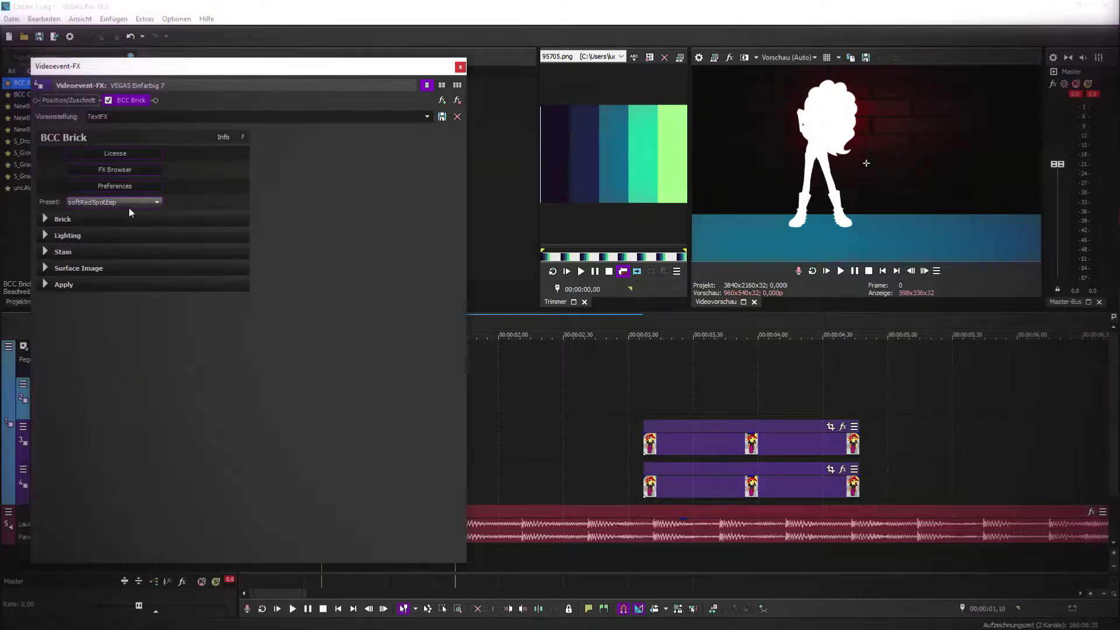
click(128, 205)
click(92, 380)
click(111, 202)
click(92, 372)
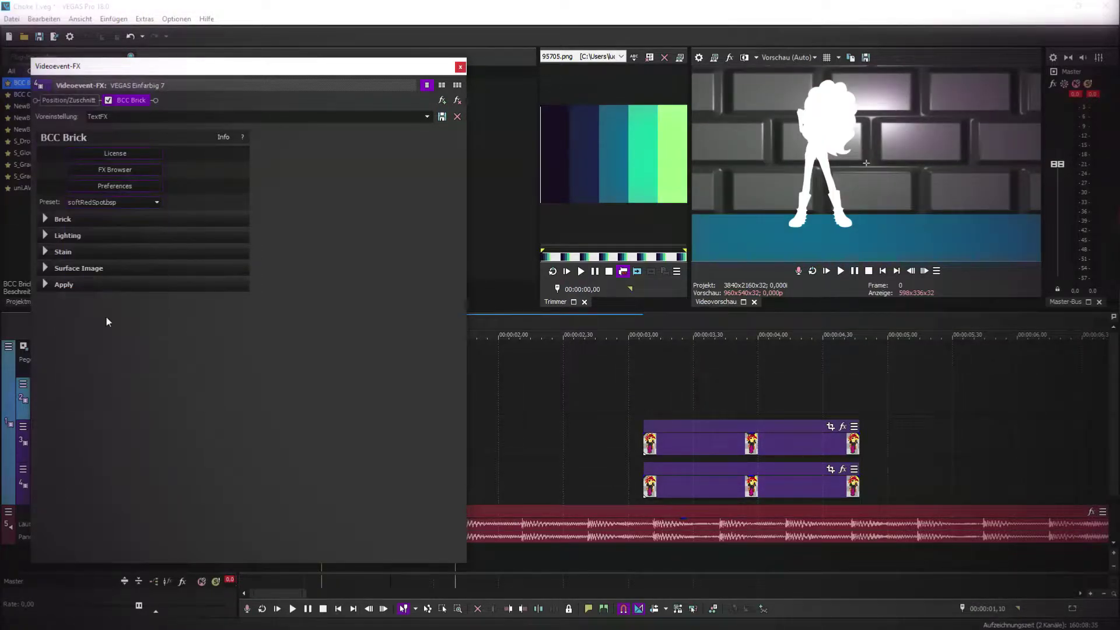
- Sample the palette image to set the brick colour to dark purple 279; 0,95; 0,26 and the mortar colour to light green 109; 0,45; 0,96
click(45, 219)
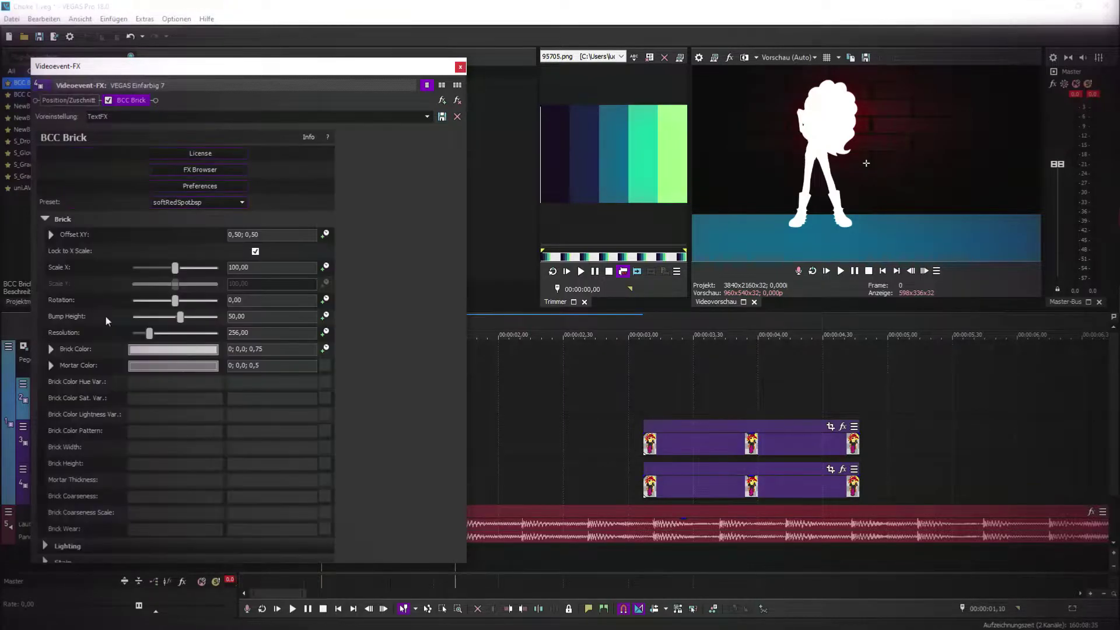
click(170, 365)
click(558, 145)
click(310, 370)
click(181, 365)
click(183, 436)
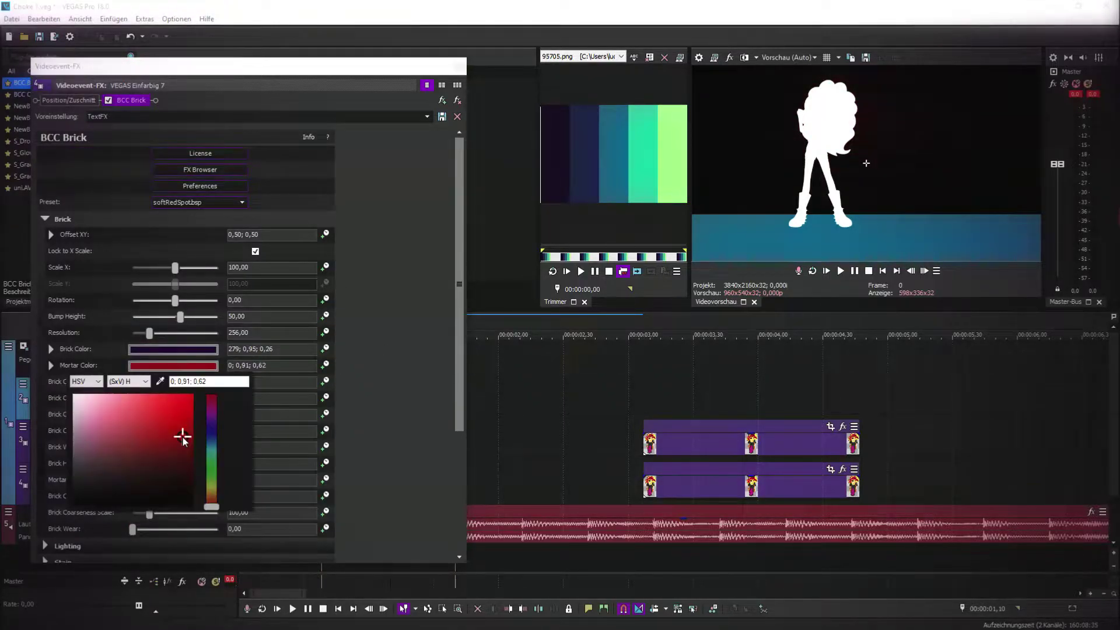
mouse_move(192, 502)
mouse_down()
mouse_move(138, 462)
mouse_move(118, 416)
mouse_up()
click(157, 382)
click(666, 127)
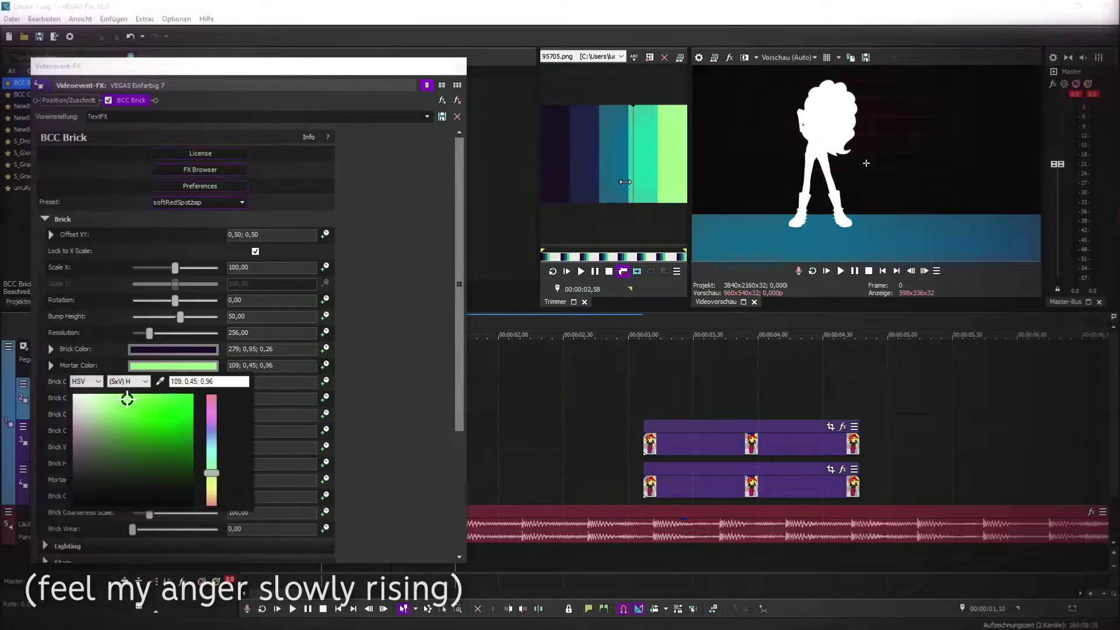
click(335, 325)
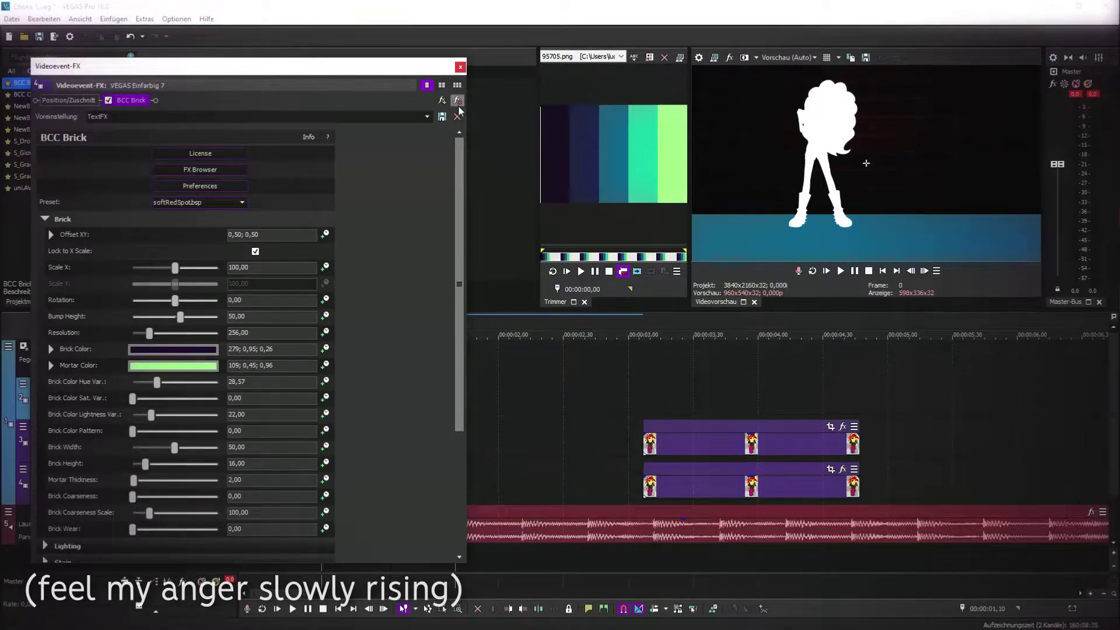
- Reduce the bricks' Scale X to about 49,73, and remove the BCC Brick effect from the wall
drag(204, 272, 154, 271)
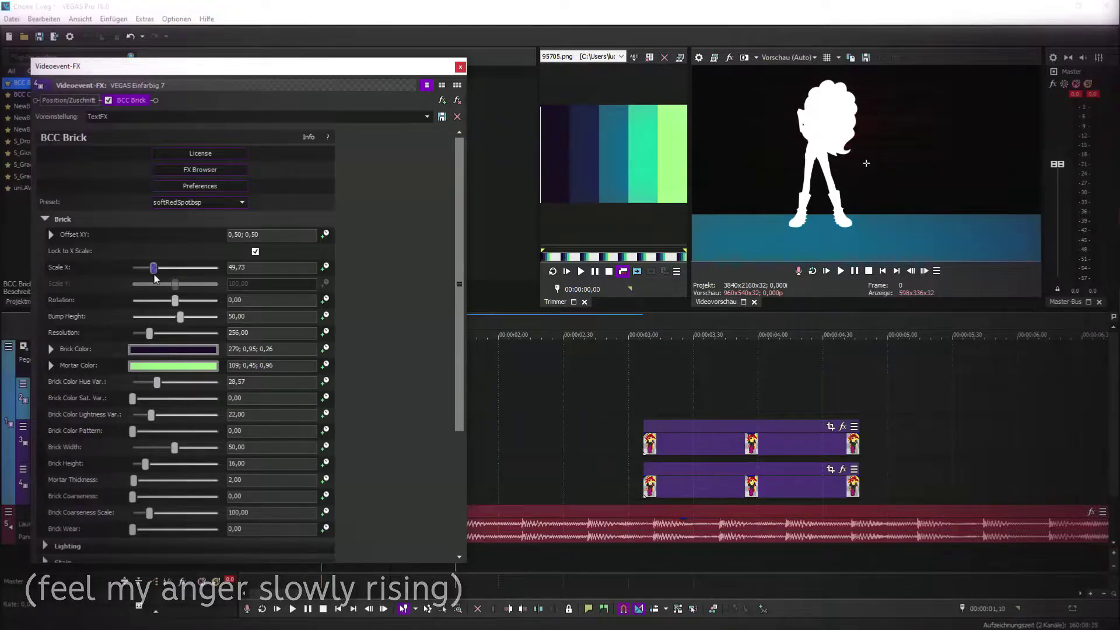
click(457, 116)
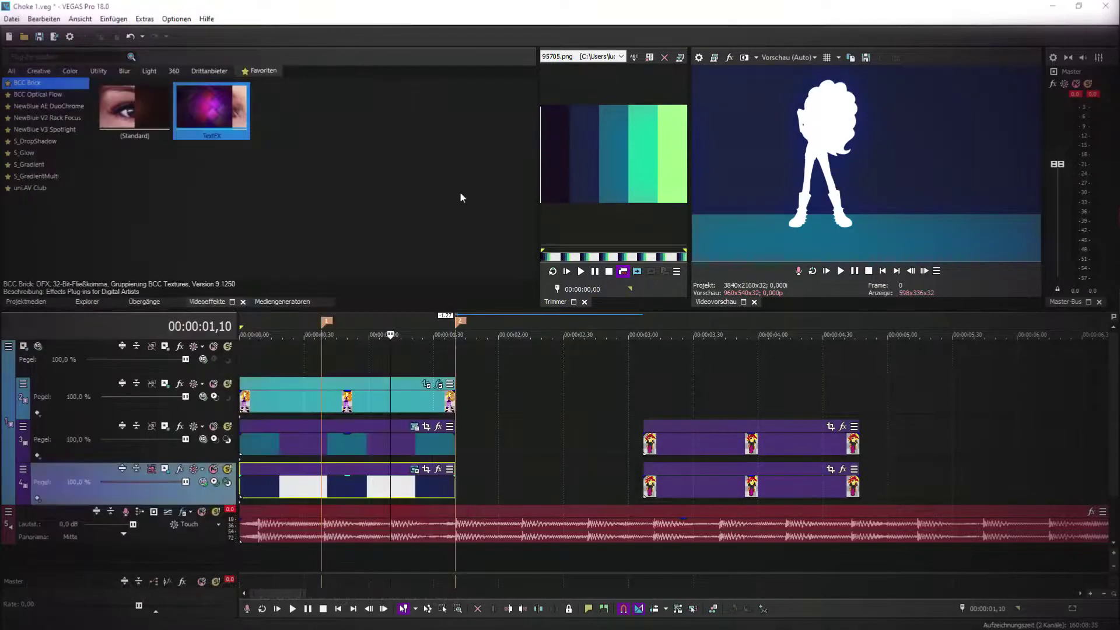
- Save the project and show the project media again
click(360, 446)
click(360, 486)
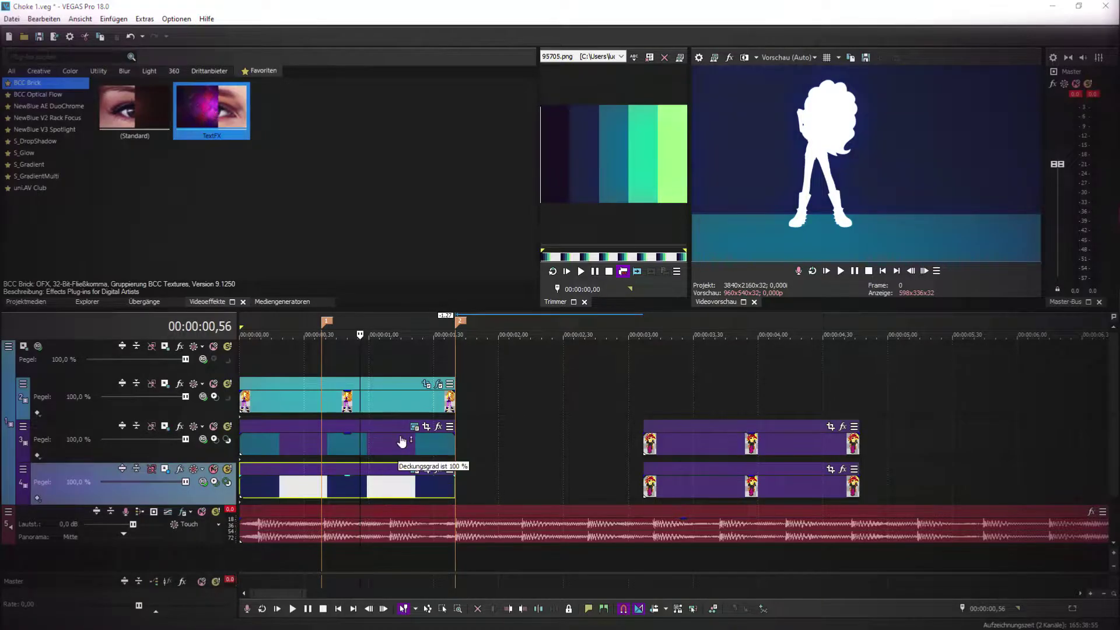
click(24, 302)
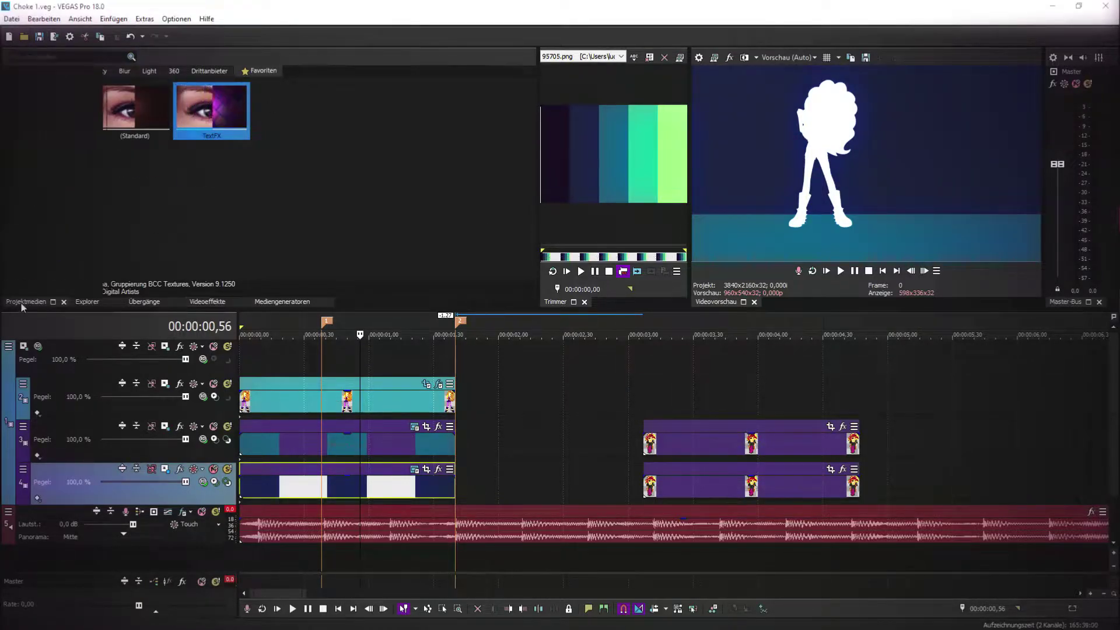
click(39, 37)
click(336, 177)
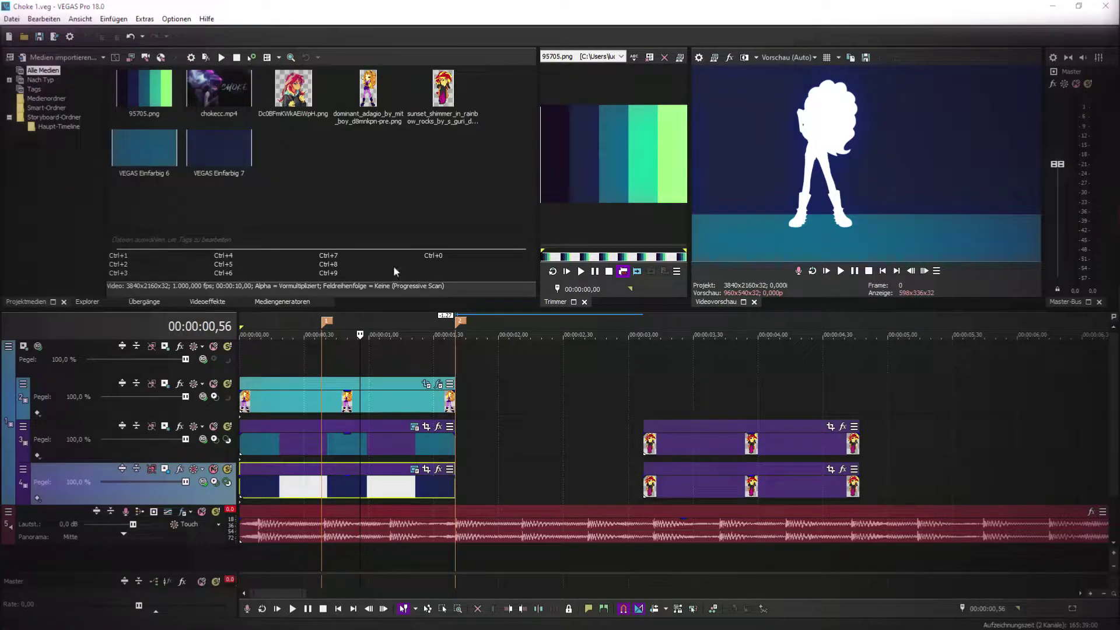
- Delete the copy of the crouching character's clip on track 4 and move the track 3 clip closer to the scene clips
click(713, 487)
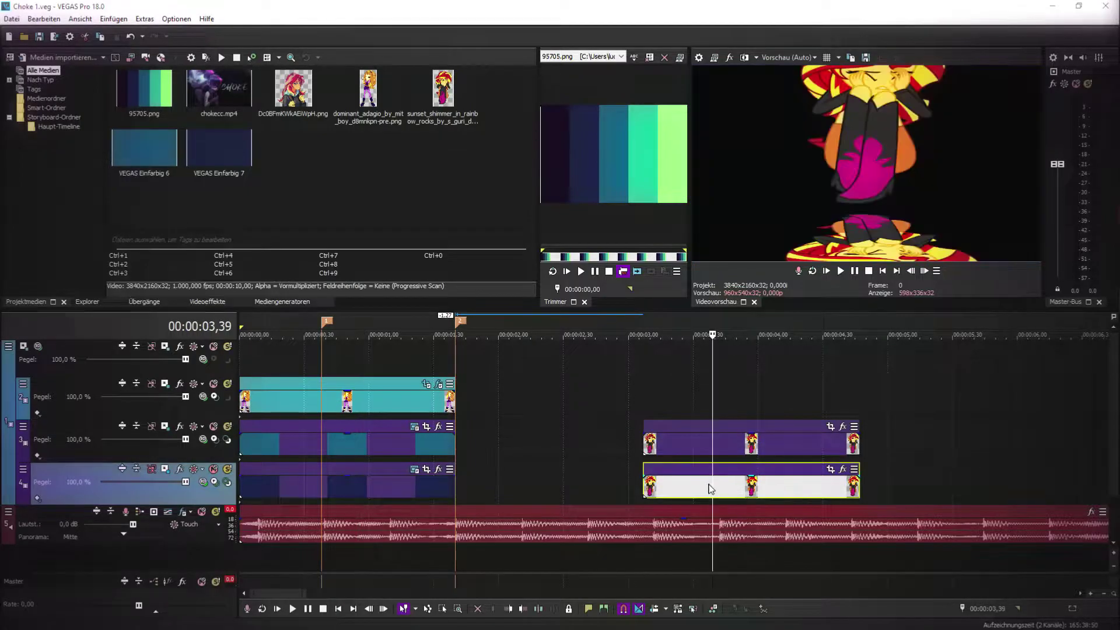
key(Delete)
drag(677, 443, 517, 445)
- Duplicate the silhouette track, delete the clip from the upper copy, and place the crouching character's clip at its start
click(380, 402)
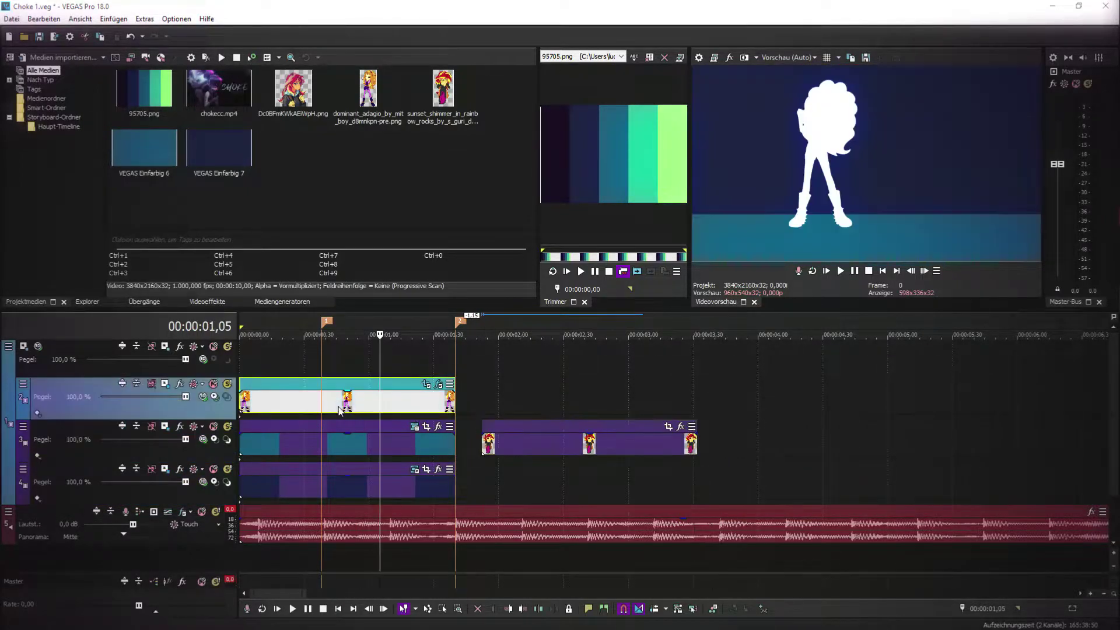
right_click(491, 404)
click(557, 289)
click(389, 406)
key(Delete)
drag(513, 486, 319, 407)
- Scale and position the crouching character to about 1.605,73 × 903,22 at X -88,98 and Y -235,74, and mirror its clip horizontally
click(201, 398)
drag(315, 226, 362, 229)
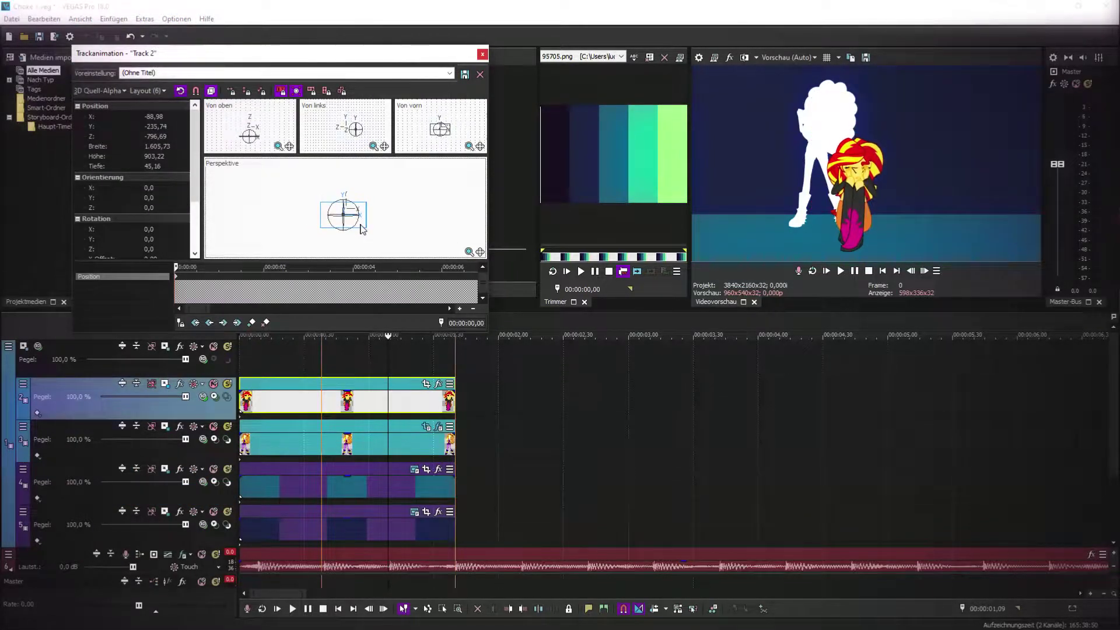
click(426, 384)
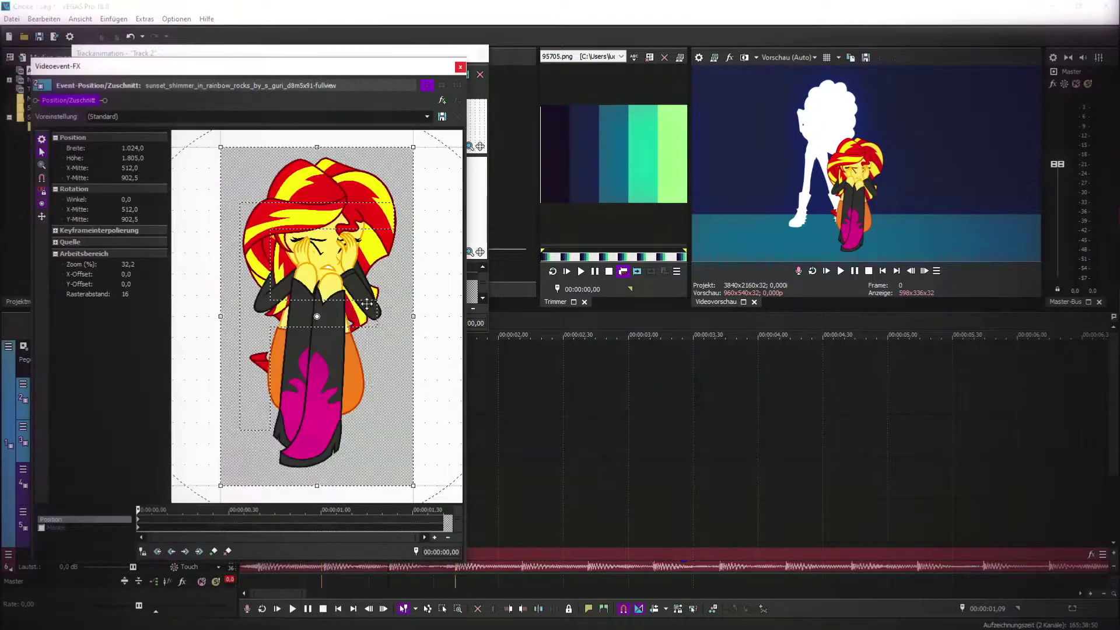
click(461, 67)
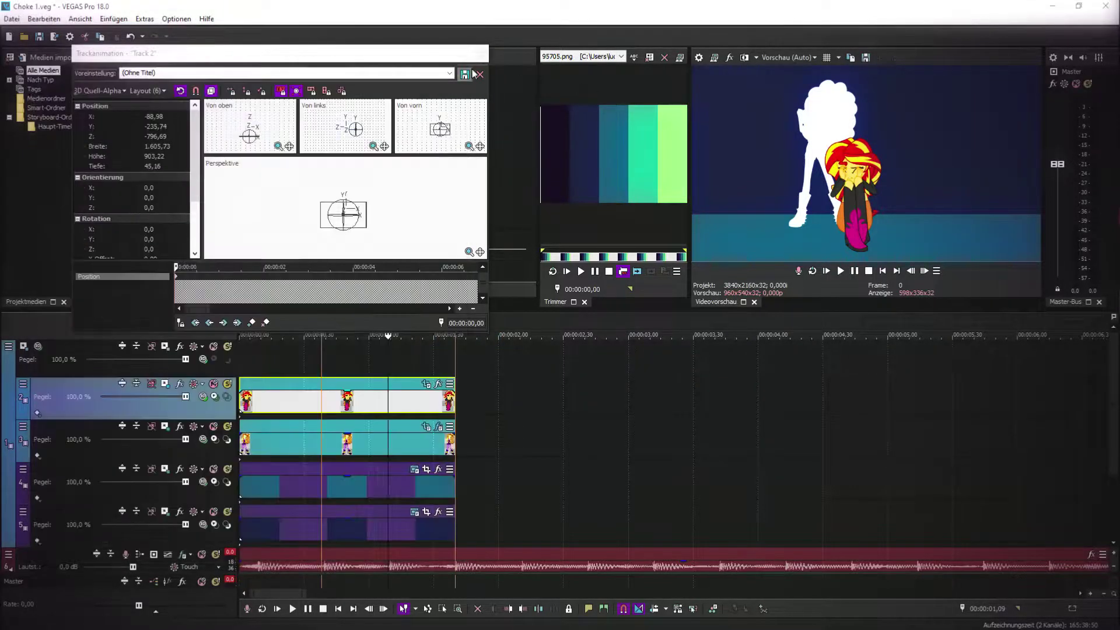
click(483, 54)
- Reposition the white silhouette slightly behind the crouching character using track 3's track motion
click(203, 439)
drag(362, 217, 363, 216)
click(780, 134)
click(483, 54)
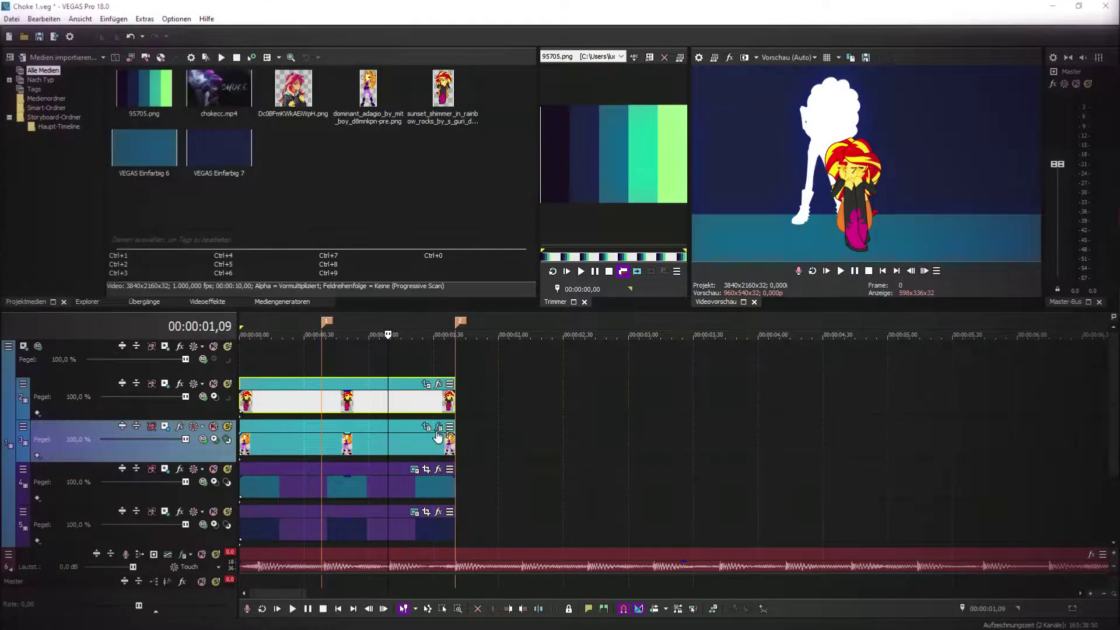
click(438, 430)
click(460, 66)
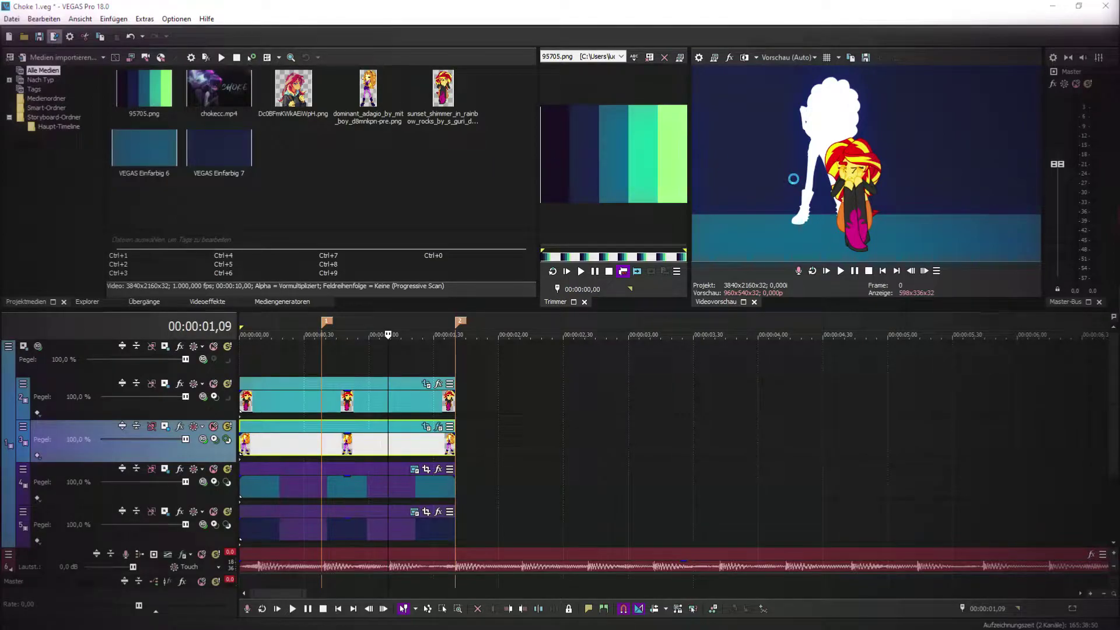
- Split the silhouette's clip at the first marker and remove the Chroma-Keyer effect from its first part
click(763, 164)
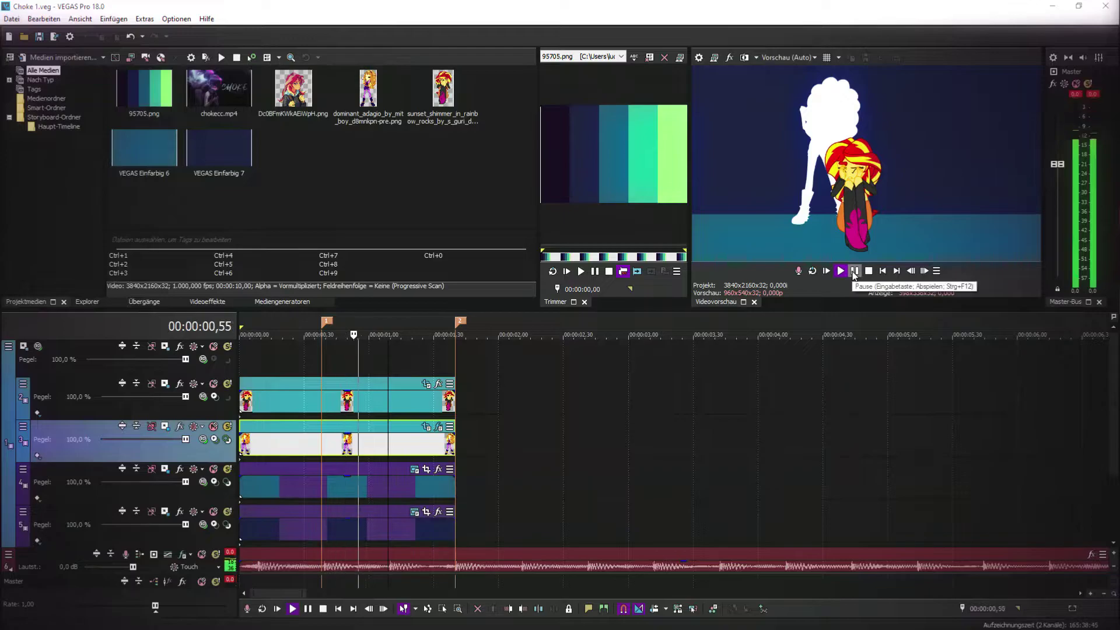
click(323, 361)
scroll(507, 433, up, 3)
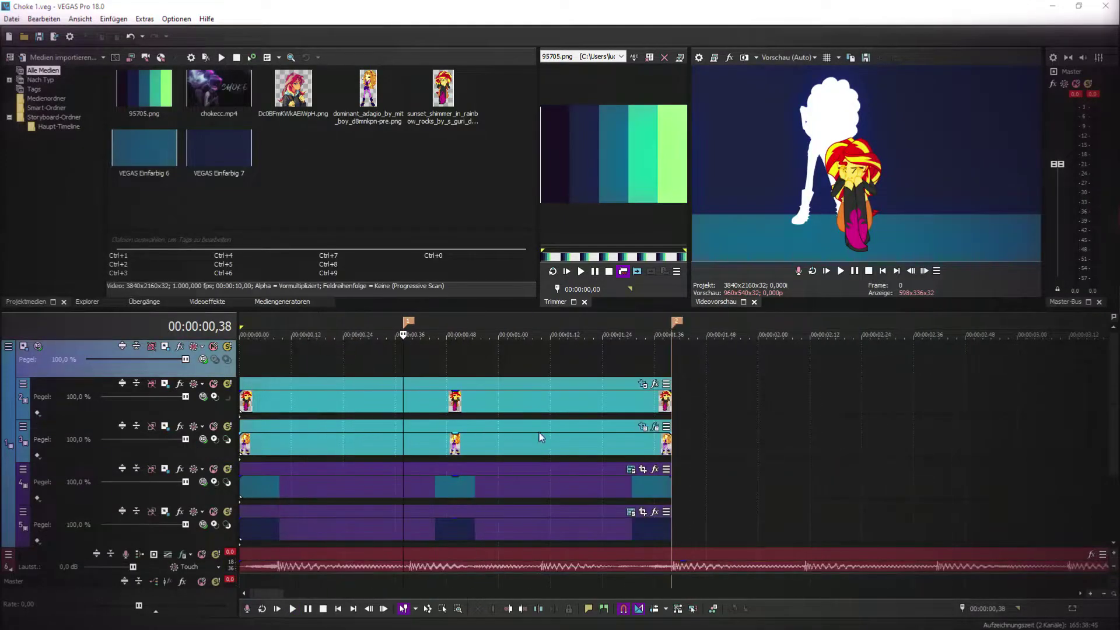
click(405, 446)
key(s)
click(347, 449)
click(386, 427)
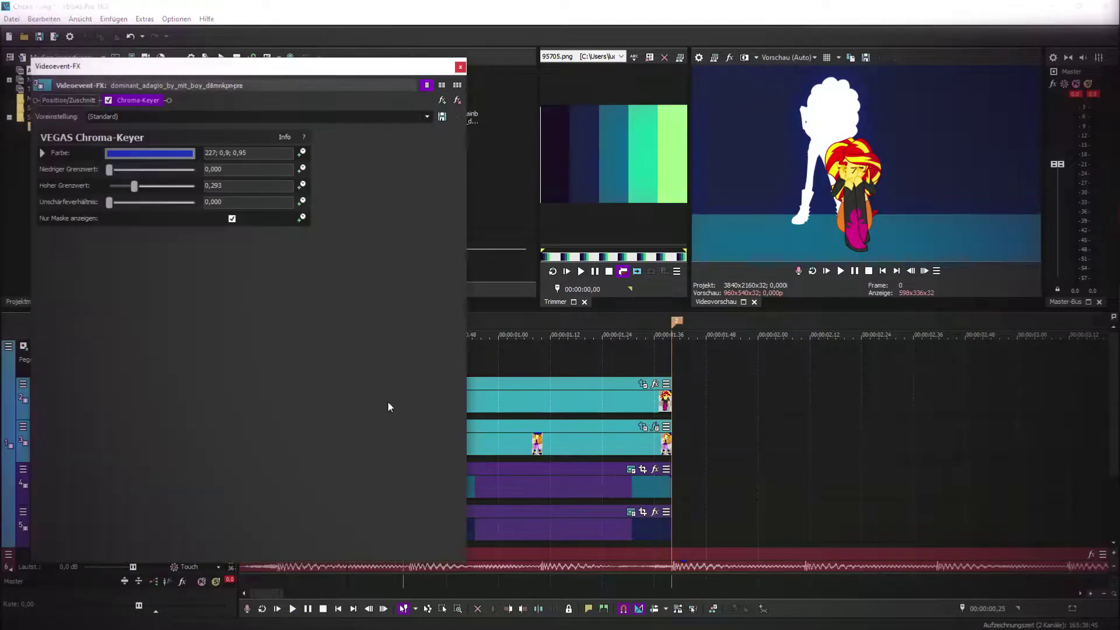
click(457, 102)
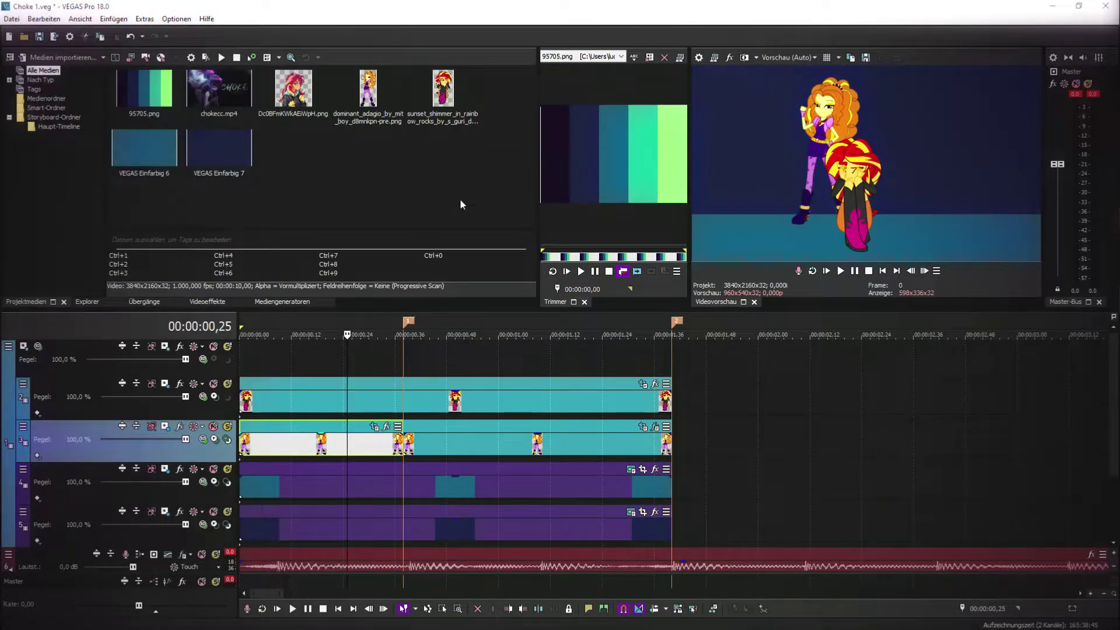
- Browse the ani, BAKA and Vector folders for another character picture and import the adagio_dazzle strum_of_the_siren image
click(90, 60)
scroll(443, 298, down, 10)
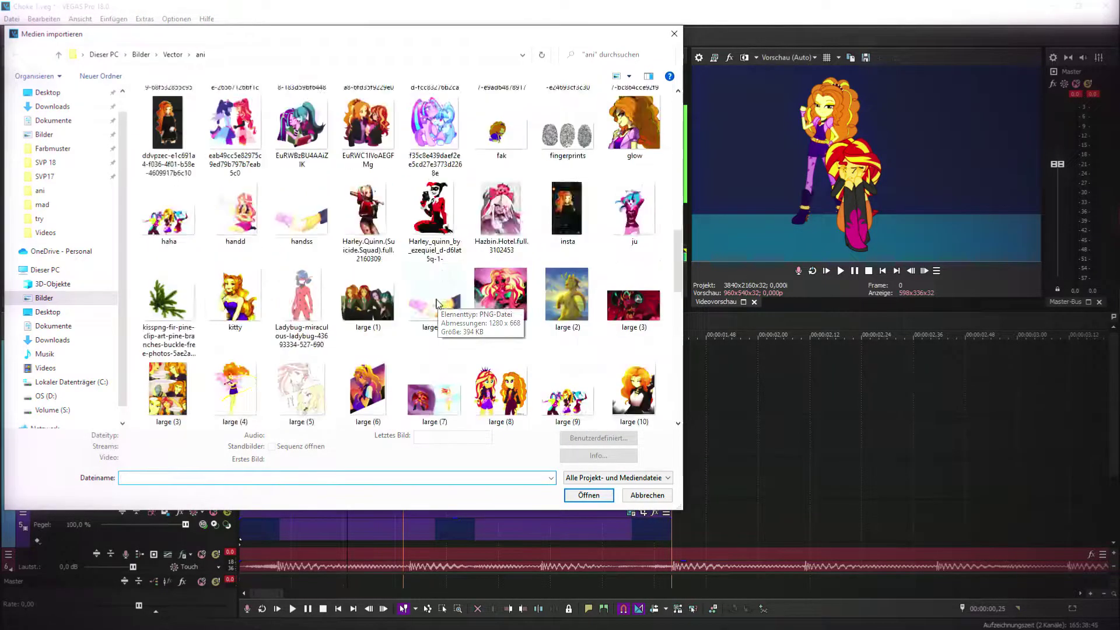
scroll(437, 302, down, 5)
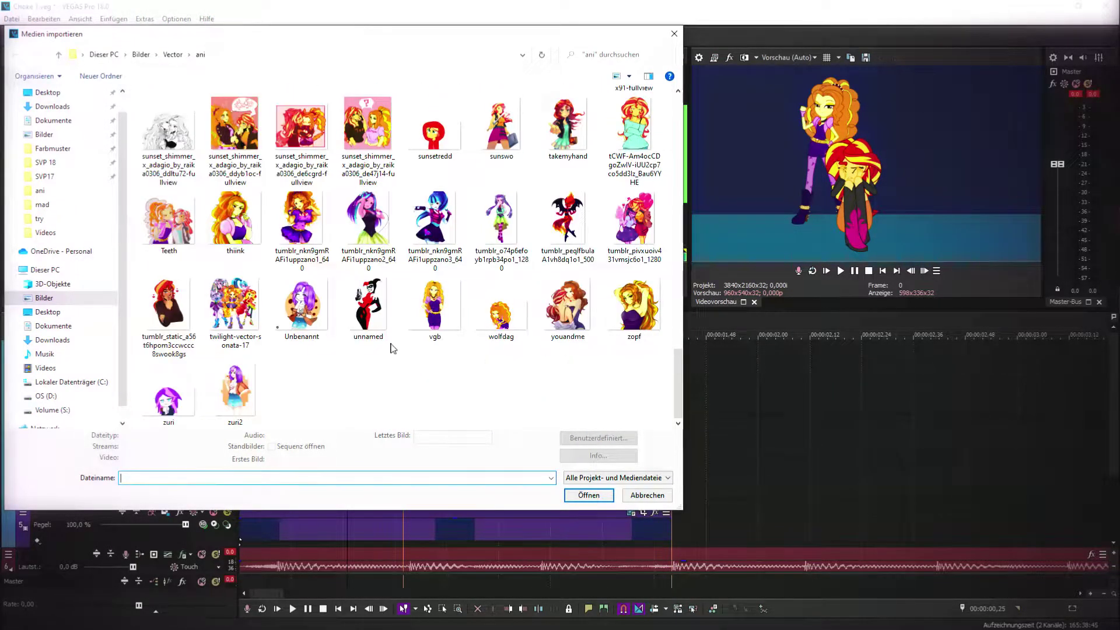
click(59, 56)
double_click(236, 129)
scroll(412, 255, down, 17)
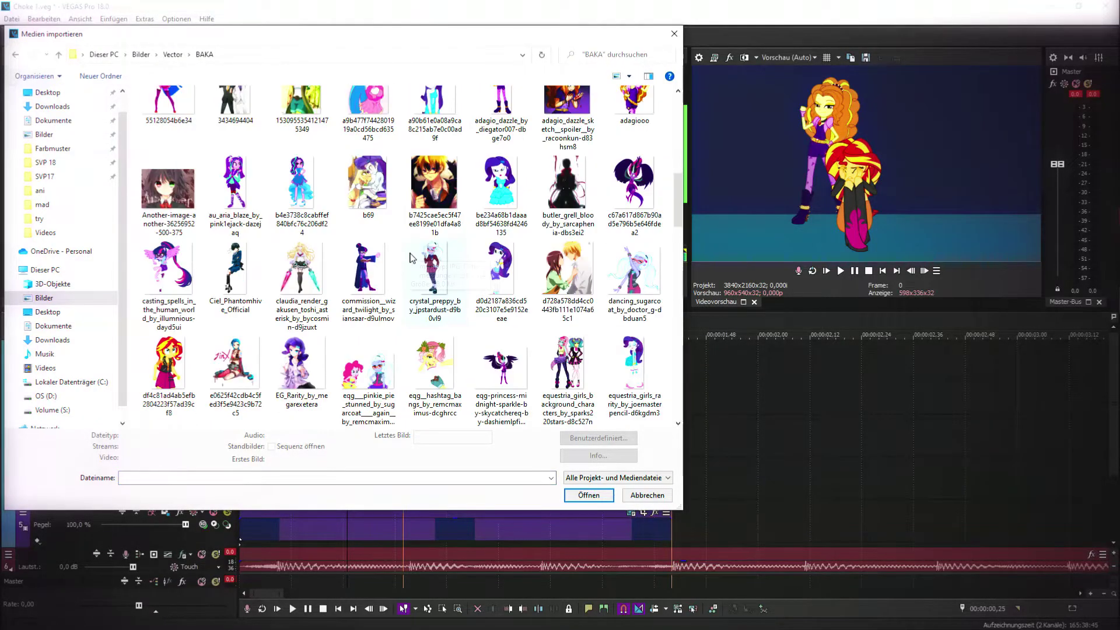
scroll(414, 258, down, 1)
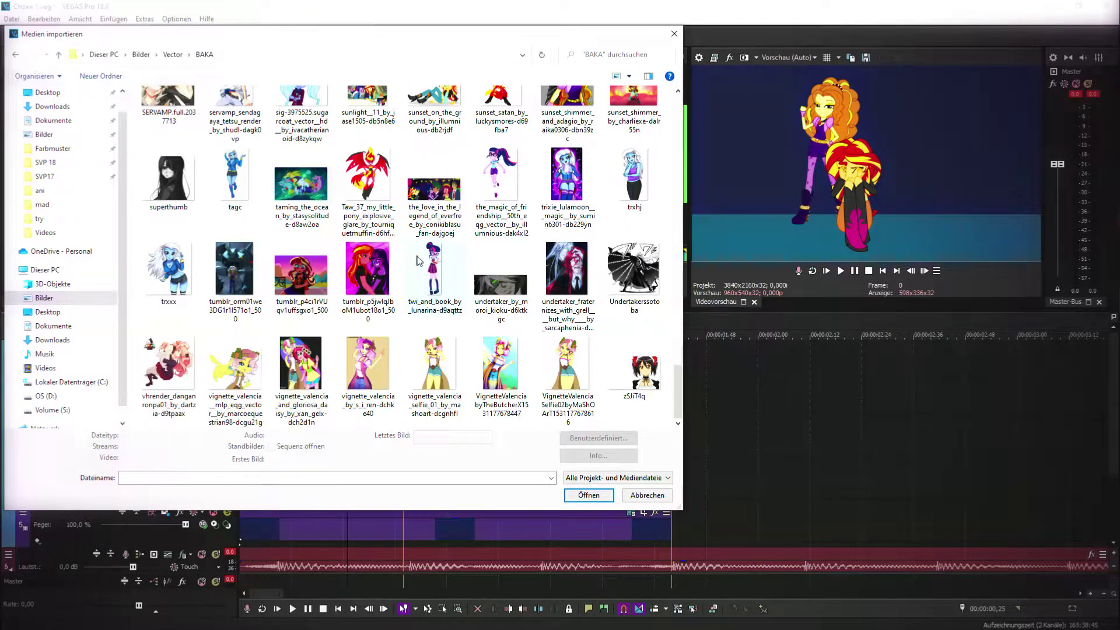
scroll(420, 261, up, 11)
key(alt+Left)
scroll(557, 219, down, 5)
scroll(557, 219, down, 8)
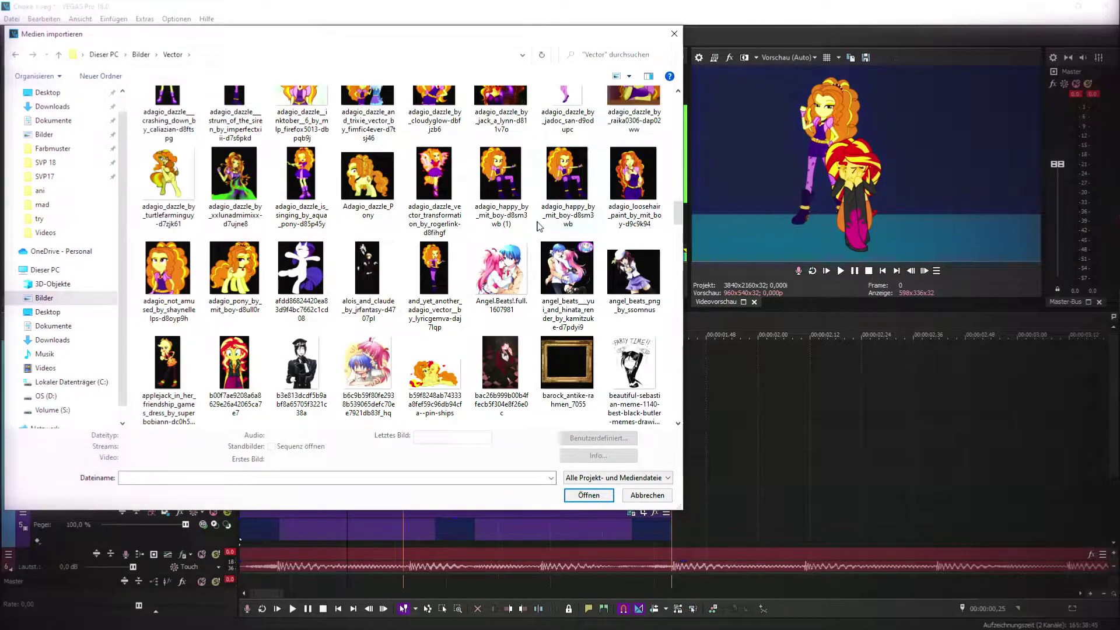
scroll(452, 295, up, 2)
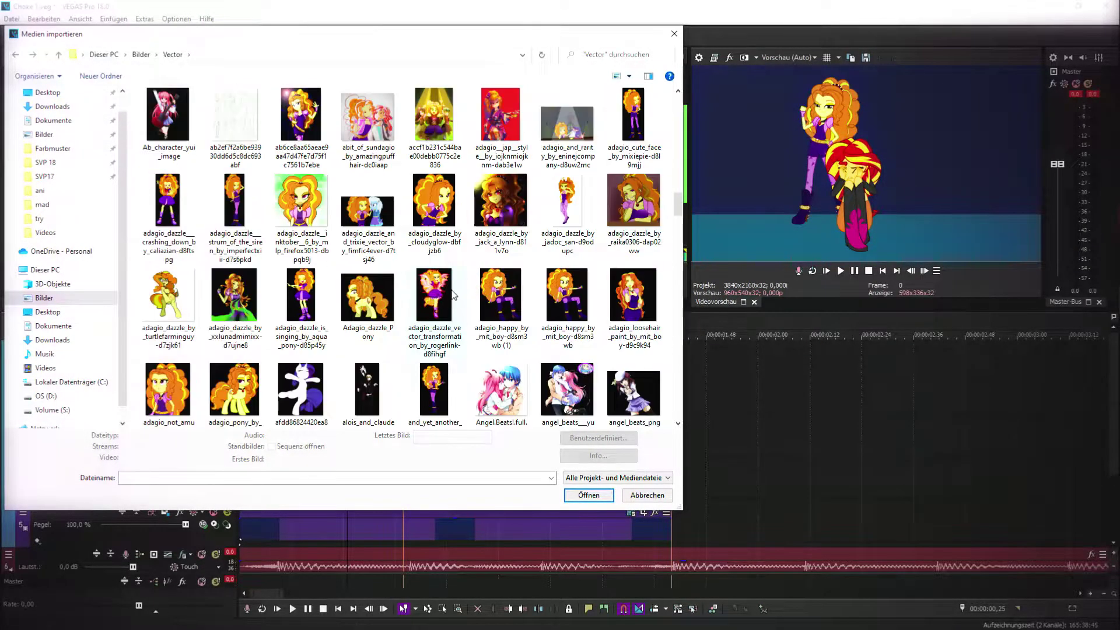
double_click(238, 209)
- Delete both parts of the split character clip on track 3
click(343, 441)
key(Delete)
click(438, 446)
key(Delete)
- Place the imported strum_of_the_siren image at the start of track 3 and trim it at the second marker
drag(211, 112, 254, 439)
click(672, 445)
key(s)
click(680, 446)
key(Delete)
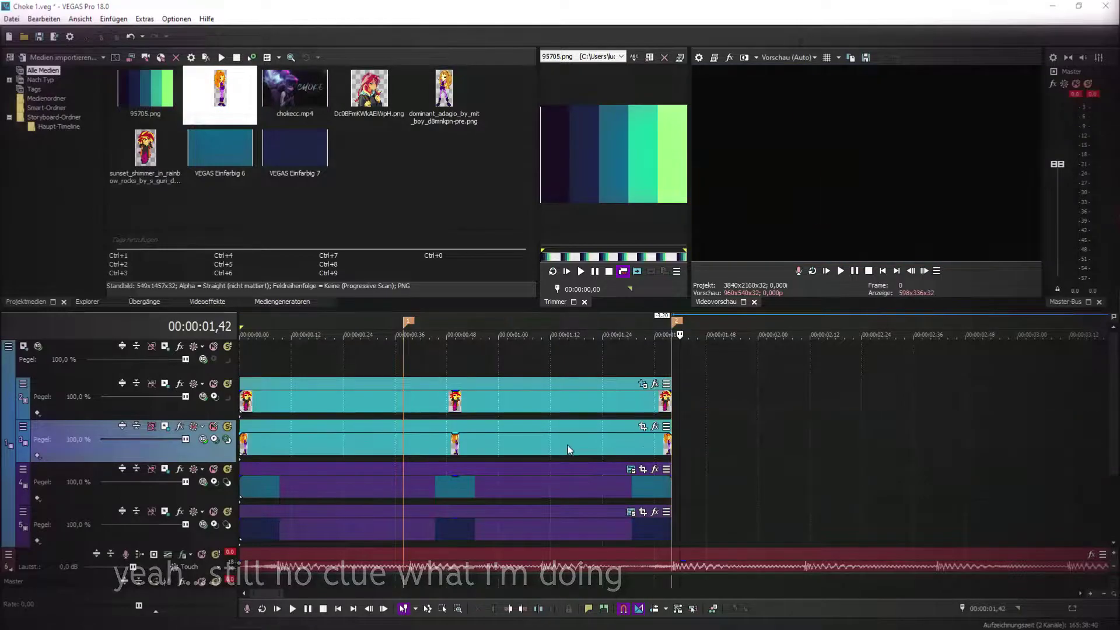
- Crop the new standing character's clip to the 16:9 widescreen aspect ratio and mirror it horizontally
click(563, 444)
click(643, 426)
right_click(343, 276)
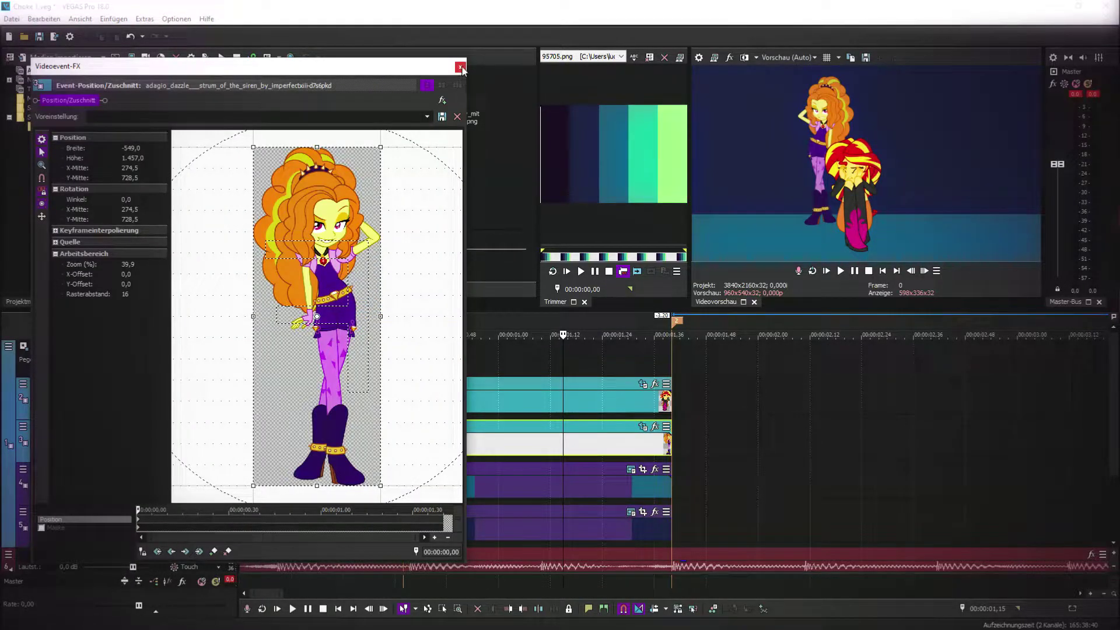
click(426, 118)
click(403, 154)
right_click(322, 290)
click(364, 323)
drag(381, 315, 629, 320)
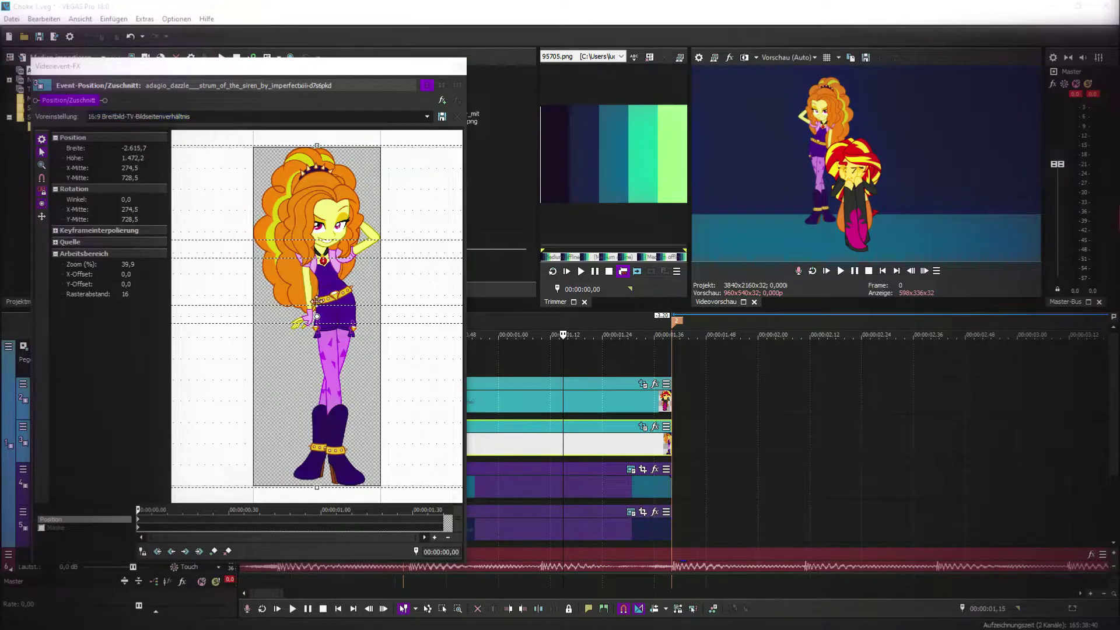
click(460, 67)
- Try the standing character about 2.208,93 wide at X -191,17 and Y 152,62, and delete its clip and imported image
click(193, 426)
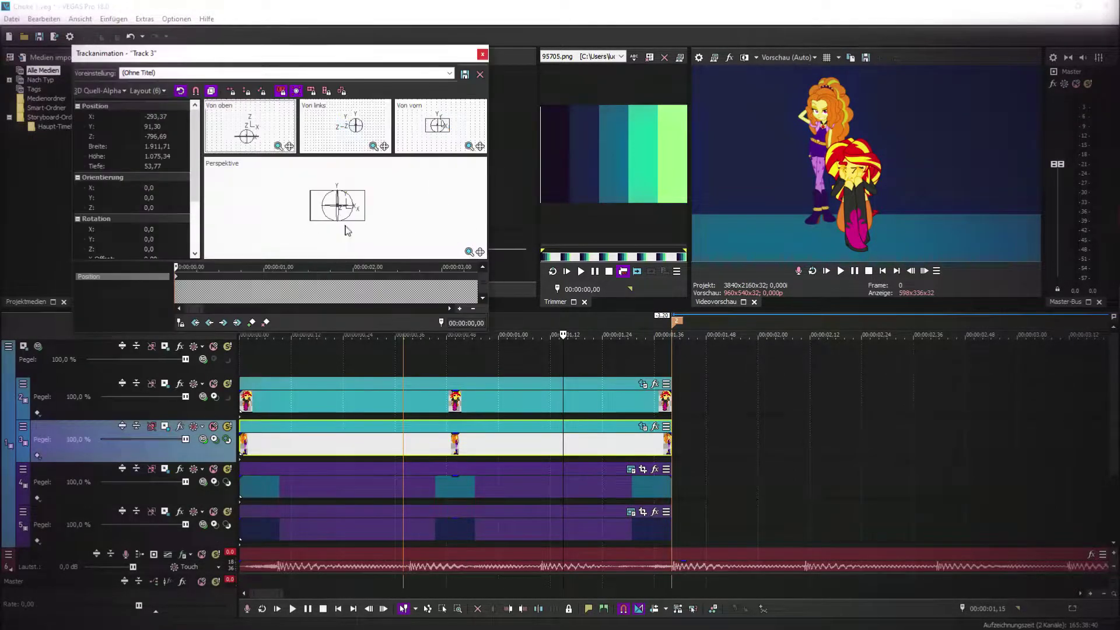
drag(362, 213, 372, 189)
click(482, 54)
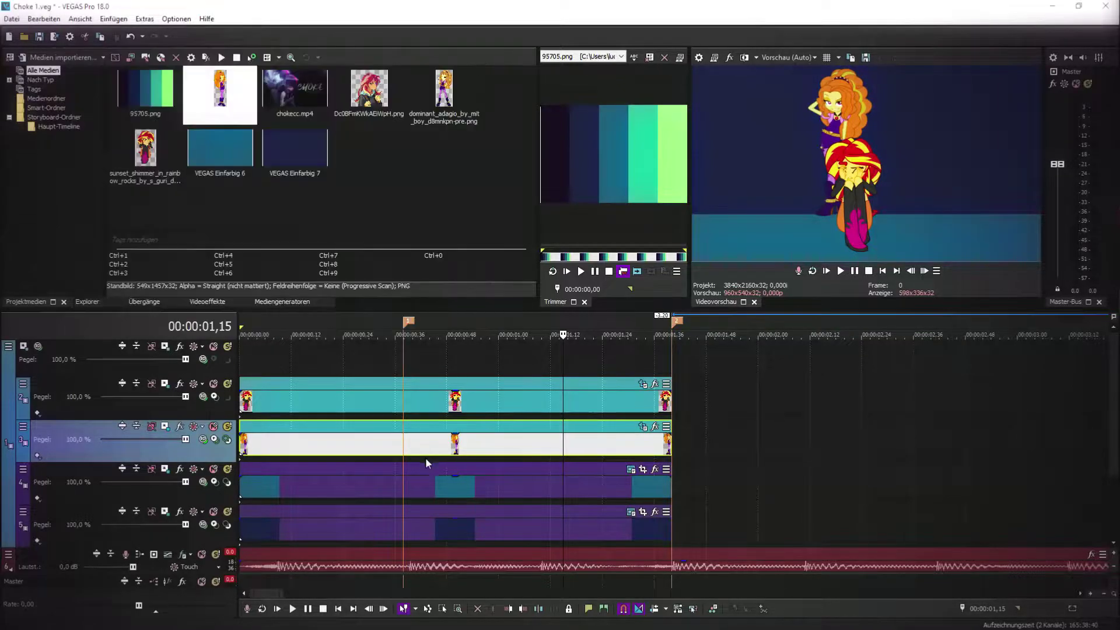
click(424, 446)
key(Delete)
key(Delete)
- Import 12c.png from the Vector folder and place it on track 3, spanning from the start to the second marker
click(62, 57)
scroll(542, 239, down, 8)
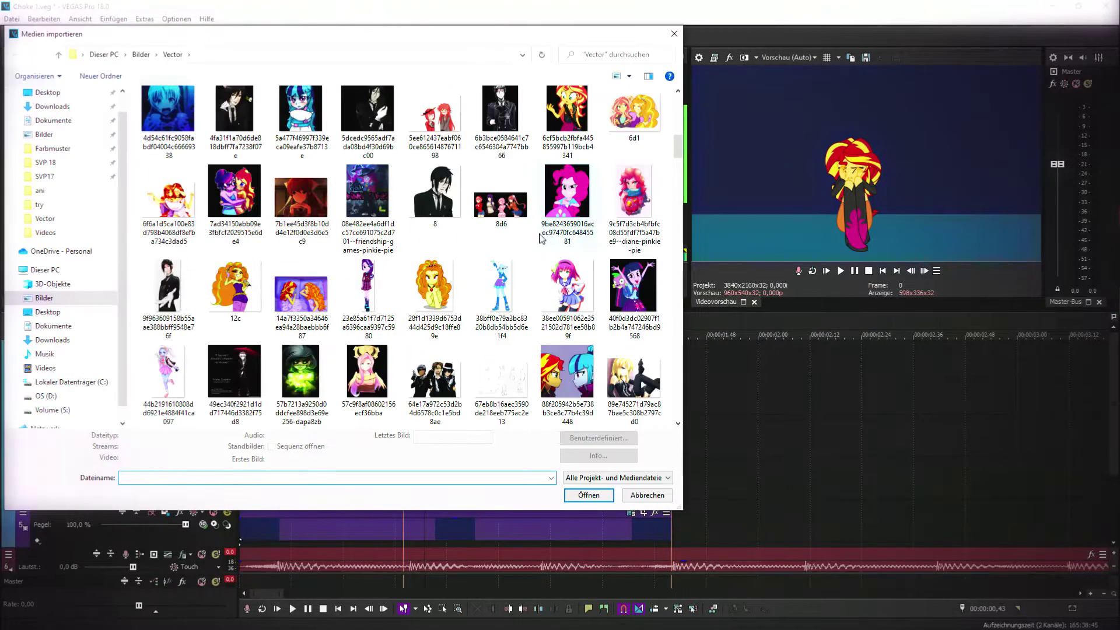
scroll(542, 236, down, 5)
scroll(541, 237, up, 4)
double_click(242, 211)
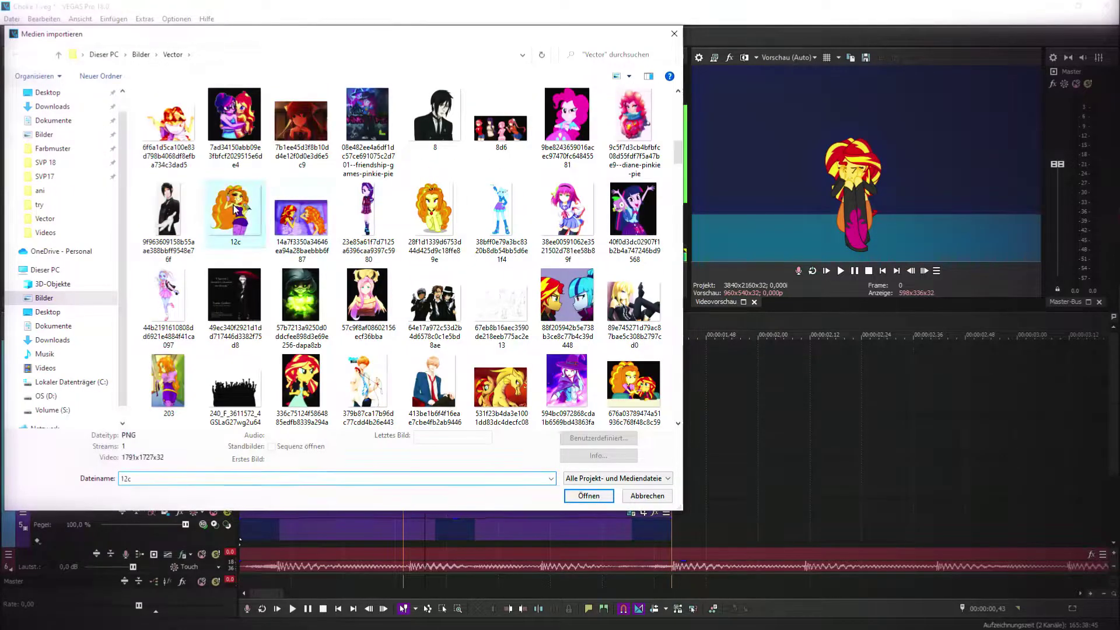
drag(181, 103, 679, 448)
key(Delete)
- Reset track 3's motion box and scale and move the singing character to about 2.607,78 × 1.466,88 at X -419,66 and Y 197,49
click(365, 444)
click(165, 426)
right_click(403, 219)
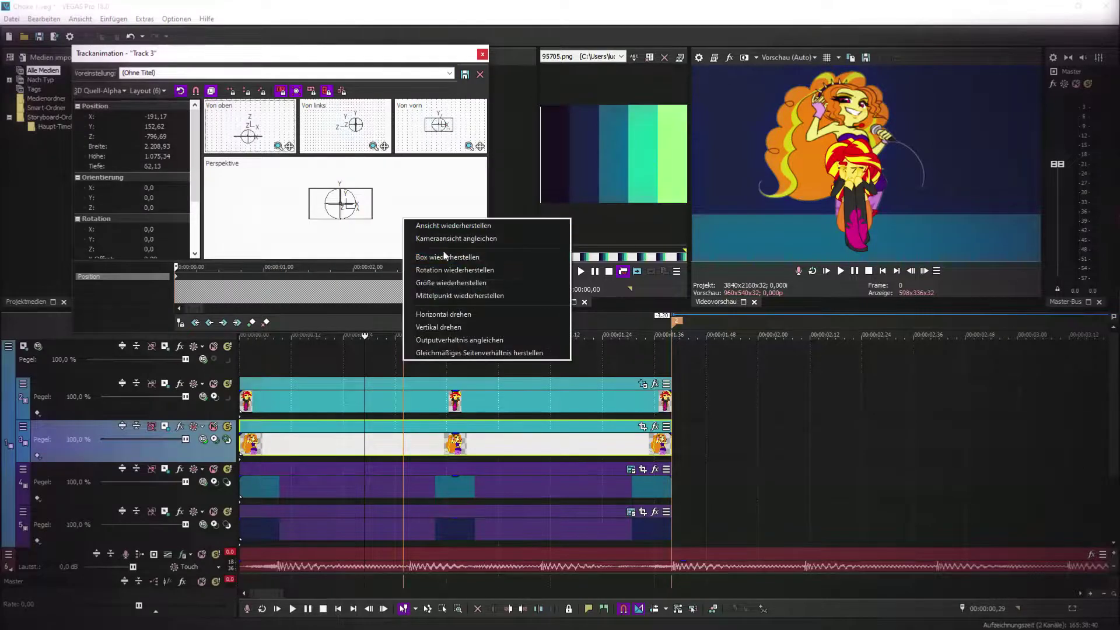
click(454, 258)
drag(302, 235, 319, 231)
drag(376, 216, 368, 216)
- Mirror the 12c clip horizontally and adjust track 3's motion to about 2.537,98 × 1.427,61 at X -148,11 and Y 172,80
click(643, 426)
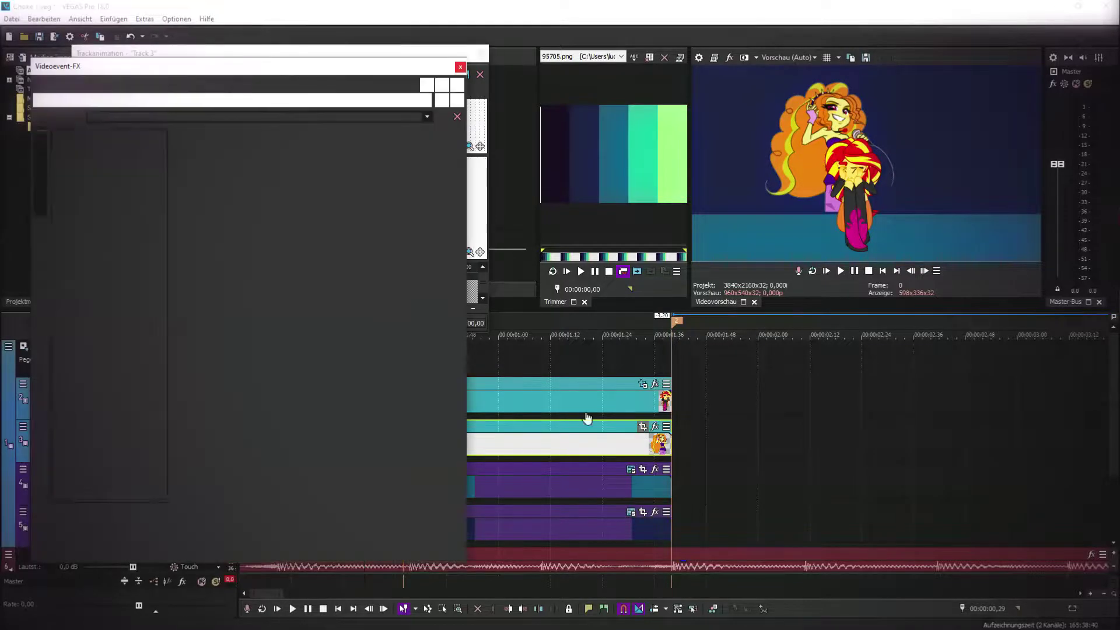
right_click(355, 274)
click(399, 305)
click(459, 67)
click(314, 222)
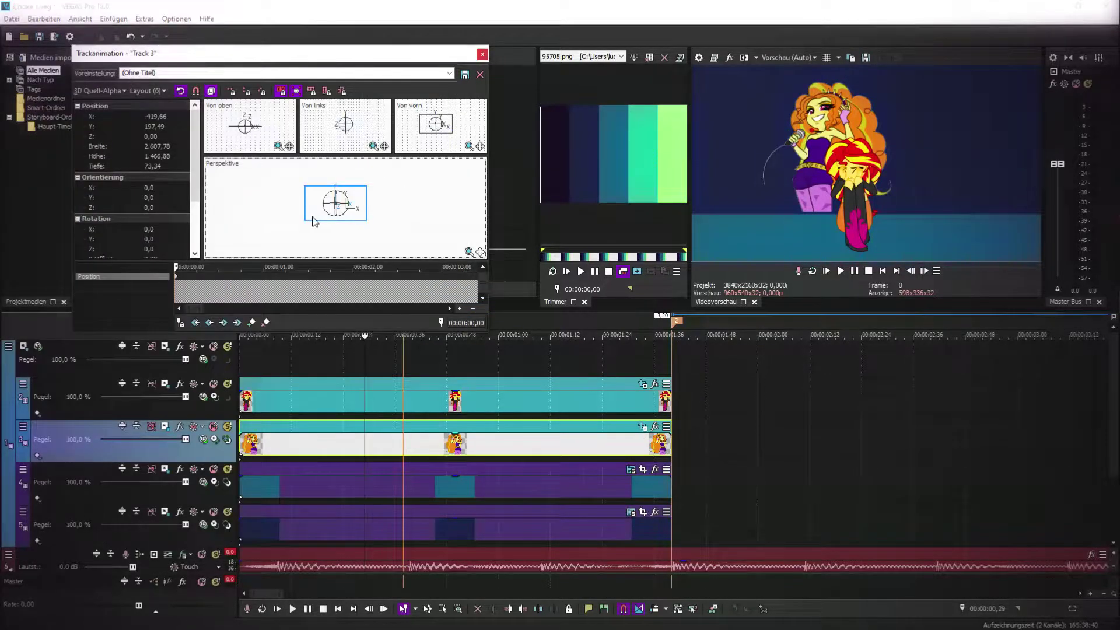
drag(315, 223, 329, 217)
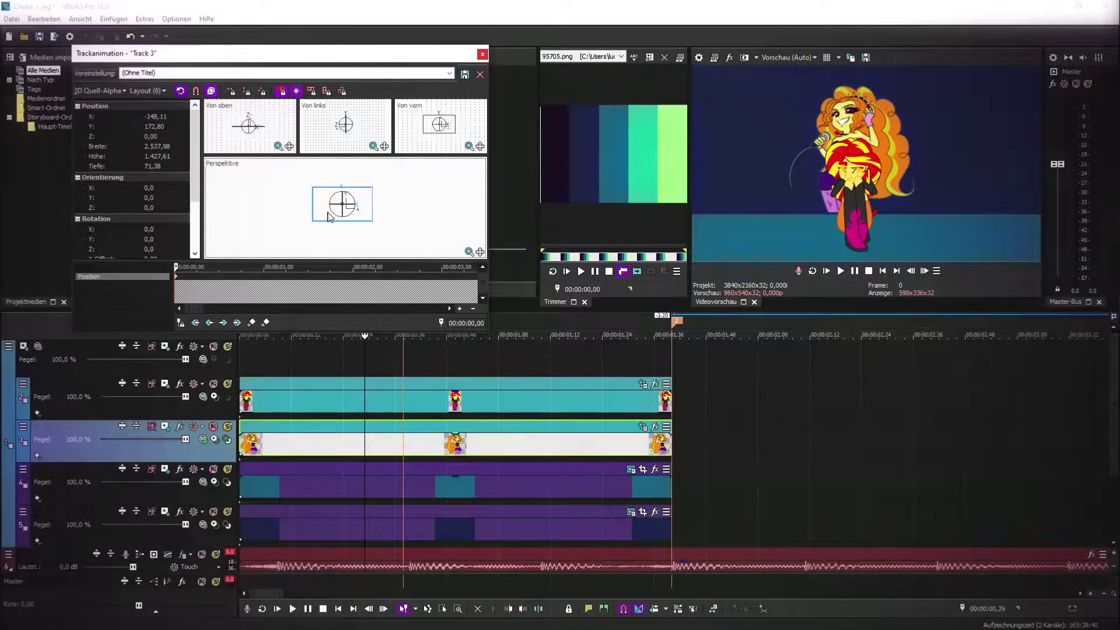
- Slightly adjust the crouching character's size and position in track 2's track motion and save the project
click(165, 384)
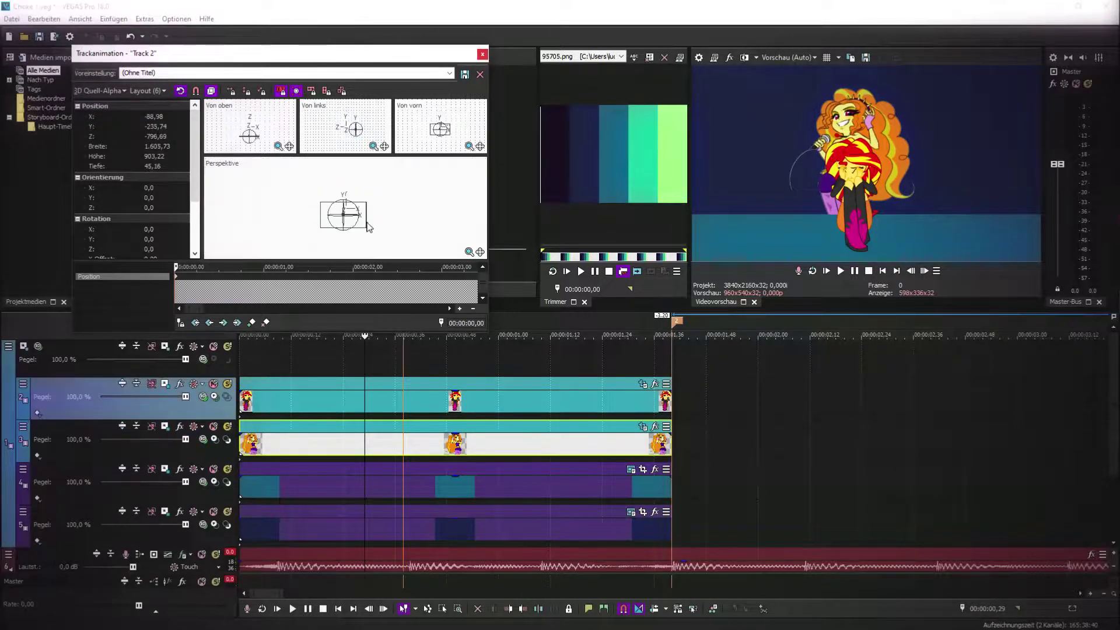
drag(365, 221, 324, 230)
click(483, 54)
key(ctrl+s)
click(415, 211)
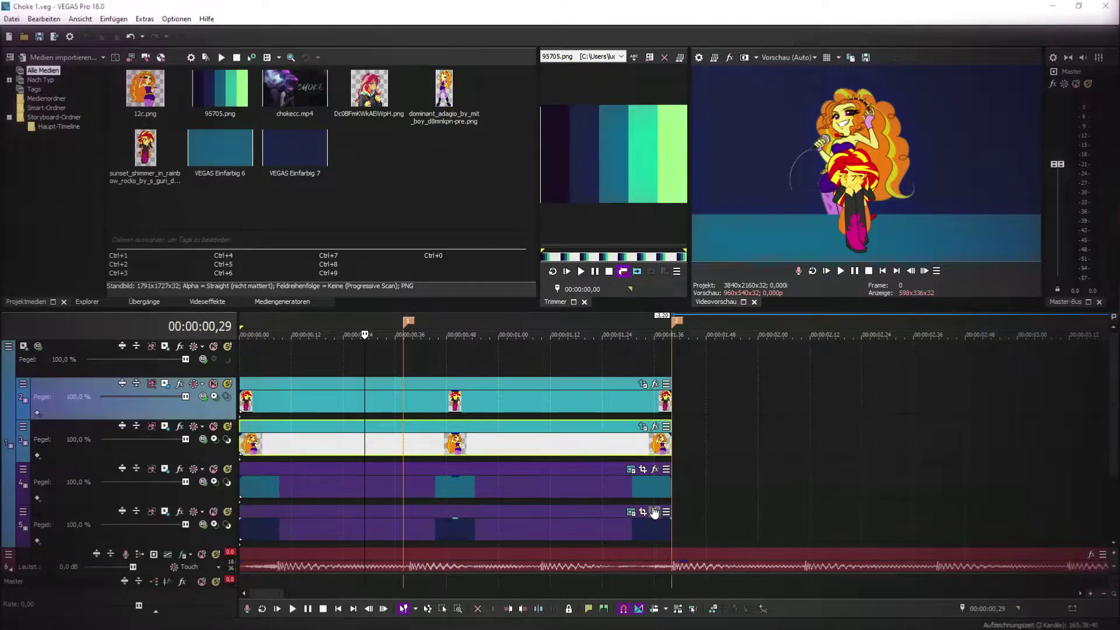
- Add the VEGAS Bump-Map effect to the dark blue wall clip on track 5
click(655, 512)
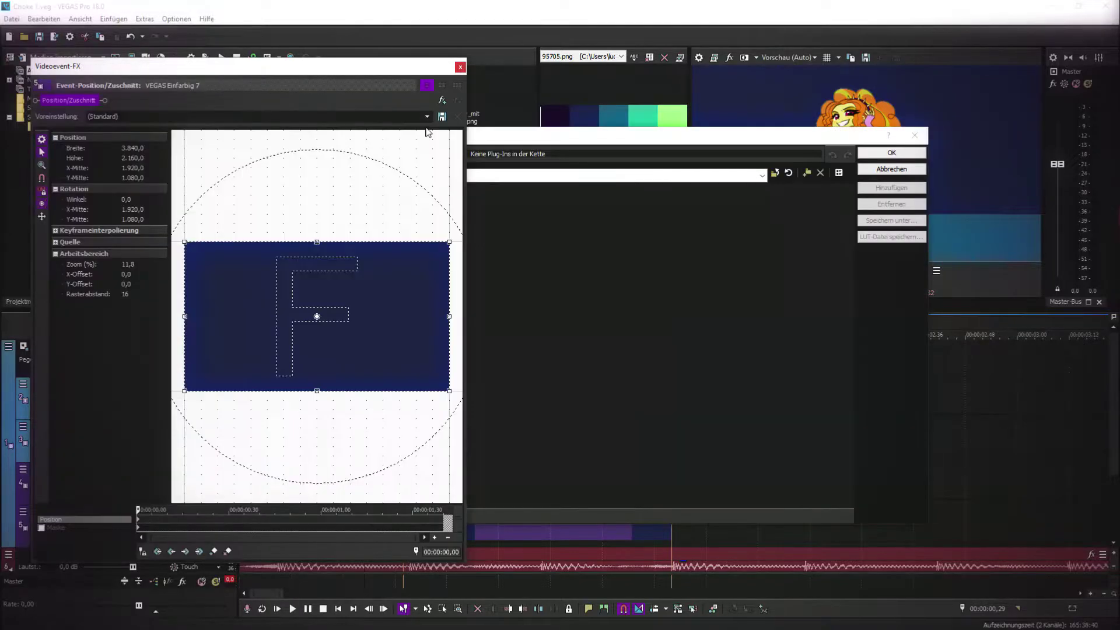
click(327, 348)
click(885, 188)
click(891, 152)
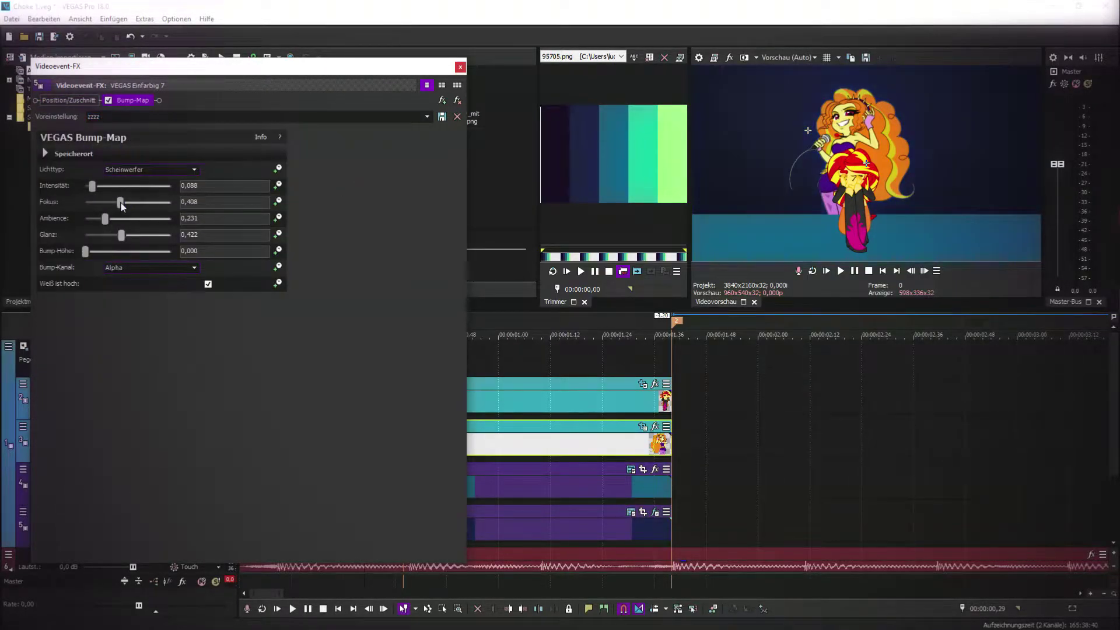
- Set the wall's Bump-Map to the bright preset with intensity 0,109, focus 0,476 and ambience 0,170
click(427, 116)
click(404, 168)
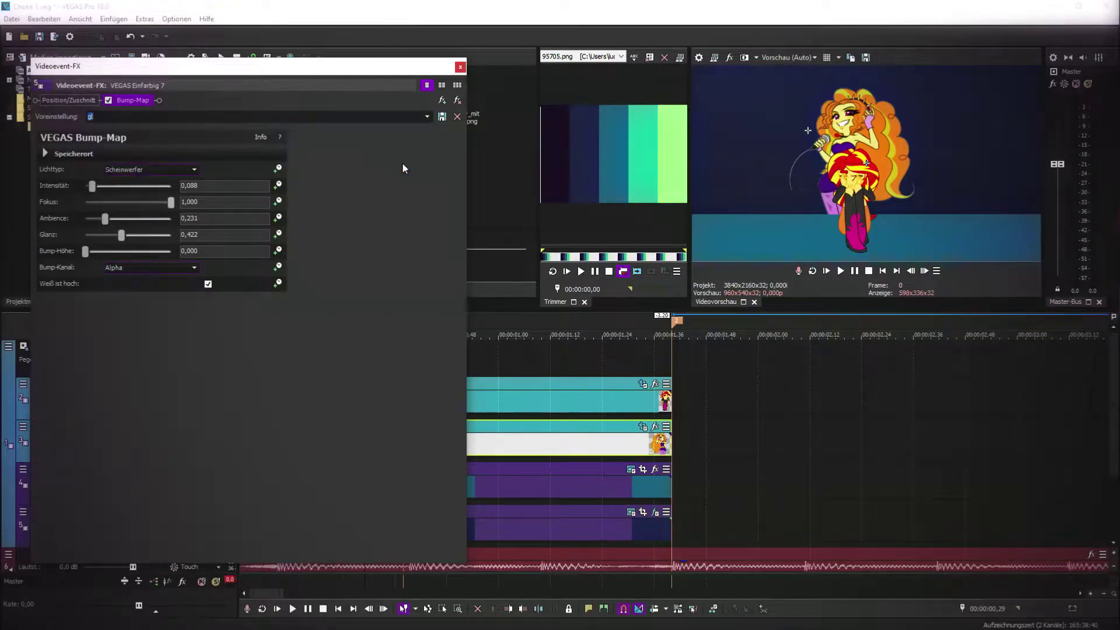
drag(124, 203, 95, 222)
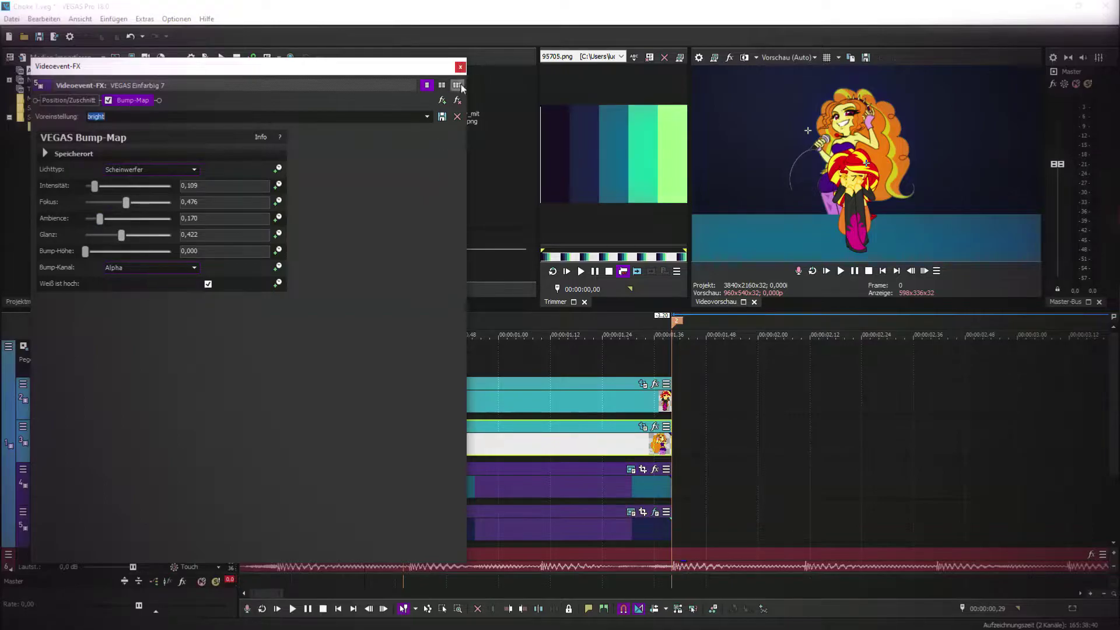
click(461, 67)
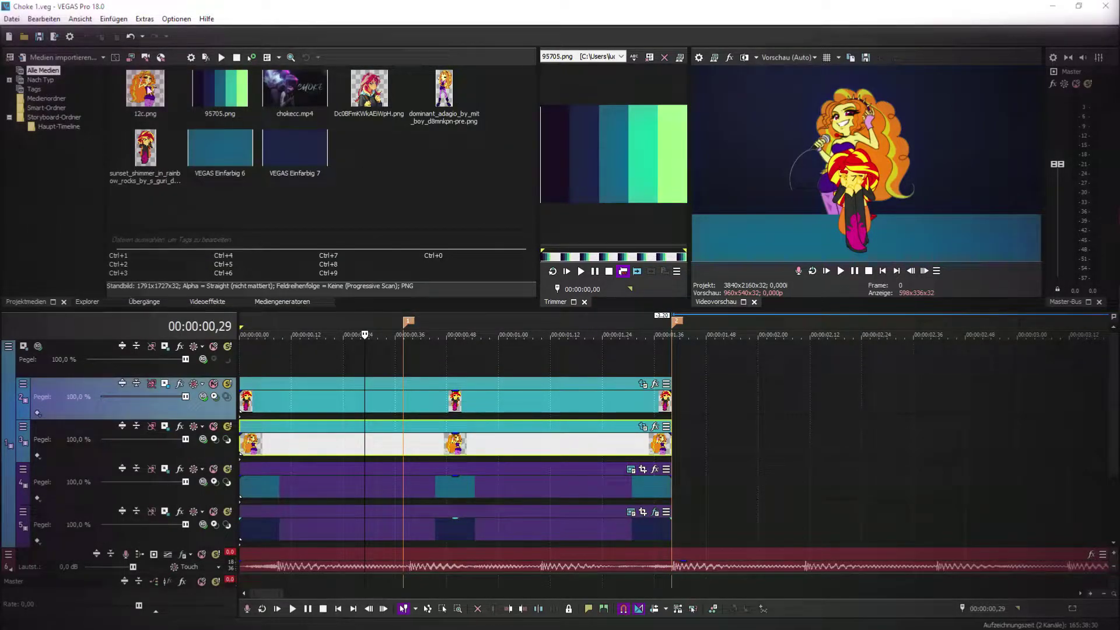
- Reframe the whole scene with the parent track's motion into a close-up of the singing character on the right, and save the project
click(438, 368)
click(551, 369)
click(594, 373)
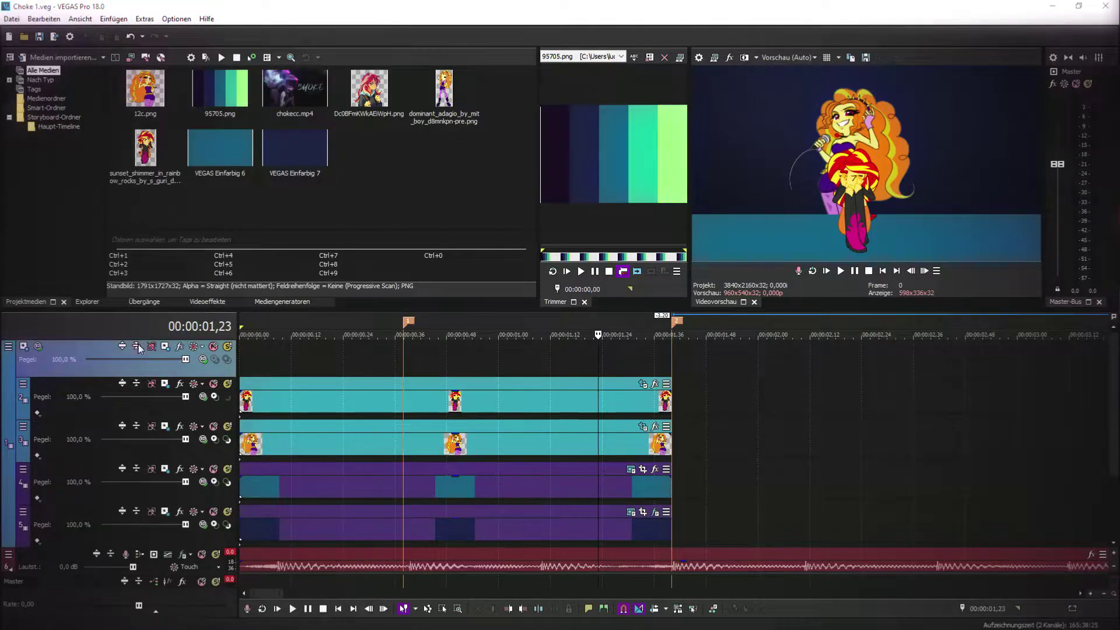
click(23, 346)
drag(314, 240, 365, 254)
drag(321, 167, 317, 176)
drag(376, 207, 390, 214)
click(482, 54)
key(ctrl+s)
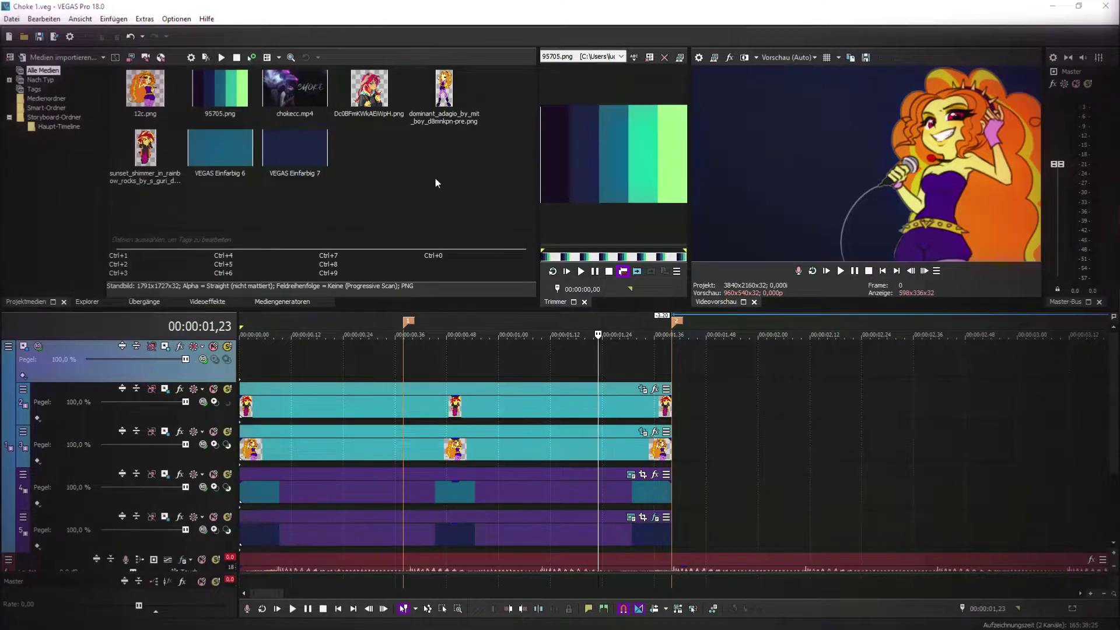
- Add the third-party S_BlurMoCurves effect to the singing character's clip on track 3
click(240, 439)
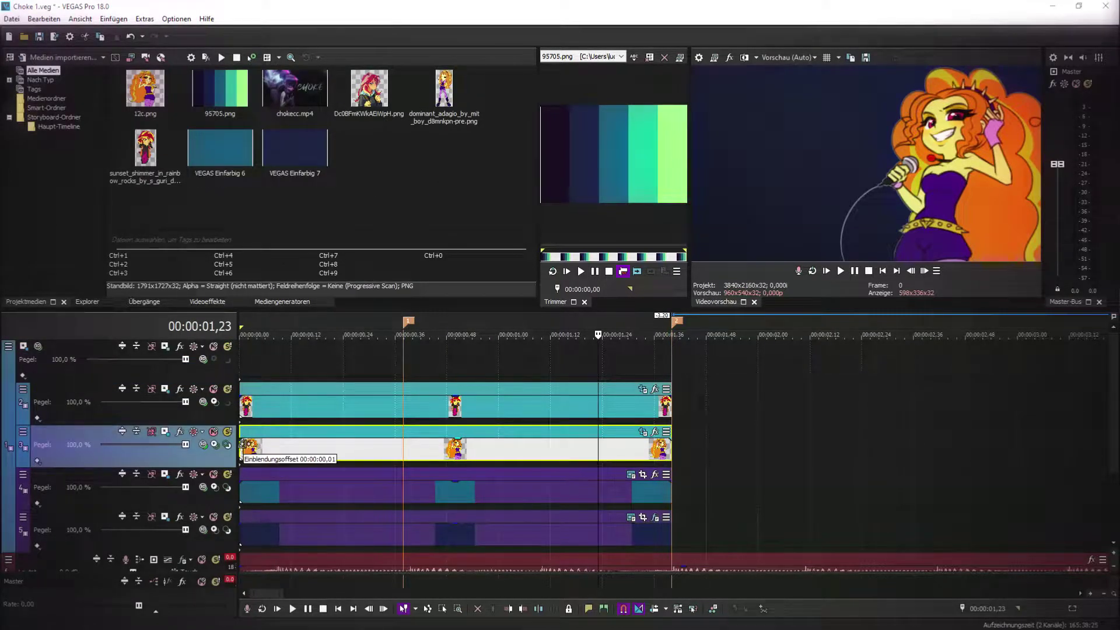
click(656, 433)
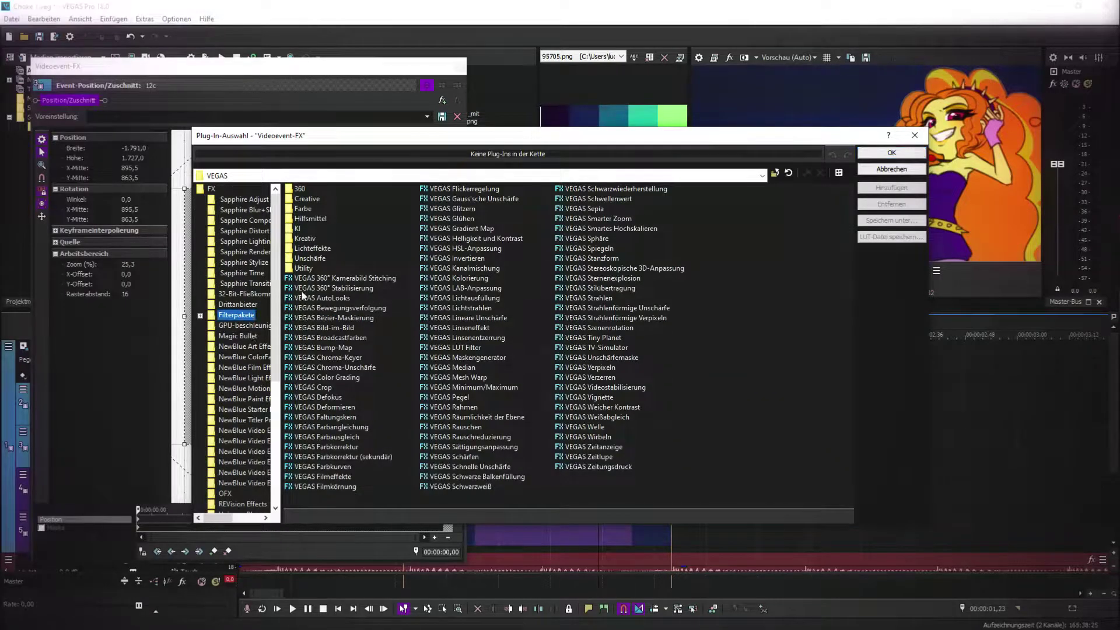
click(237, 305)
scroll(541, 370, down, 5)
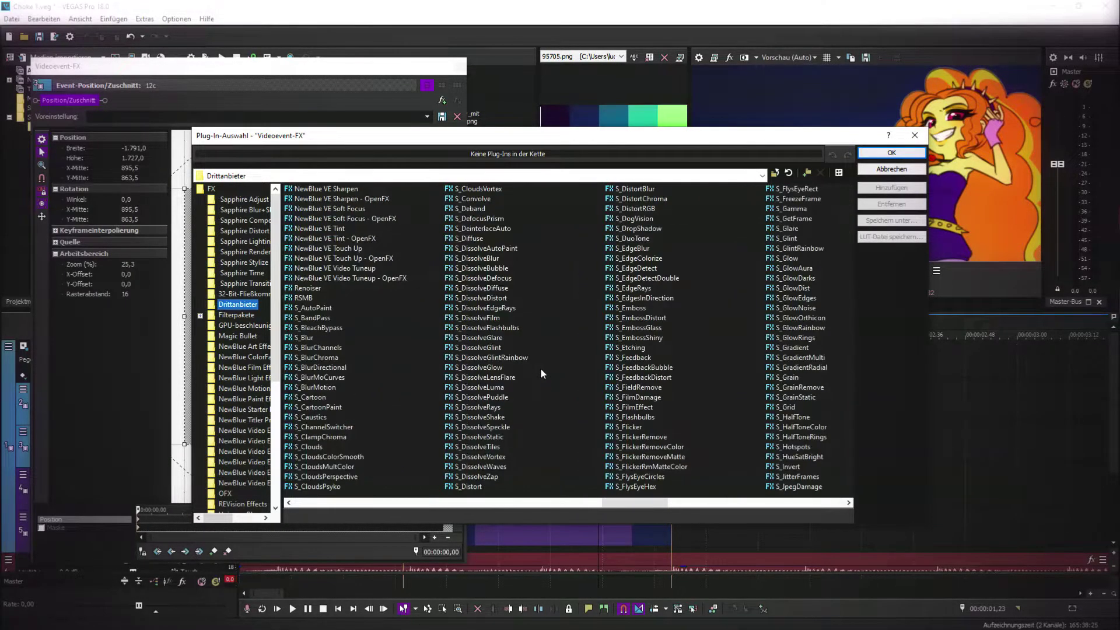
click(320, 378)
click(903, 153)
- Keyframe Shift X in S_BlurMoCurves for a sideways slide-in, moving the second keyframe close to the start and adding one at 00:00:00,42
drag(144, 255, 142, 256)
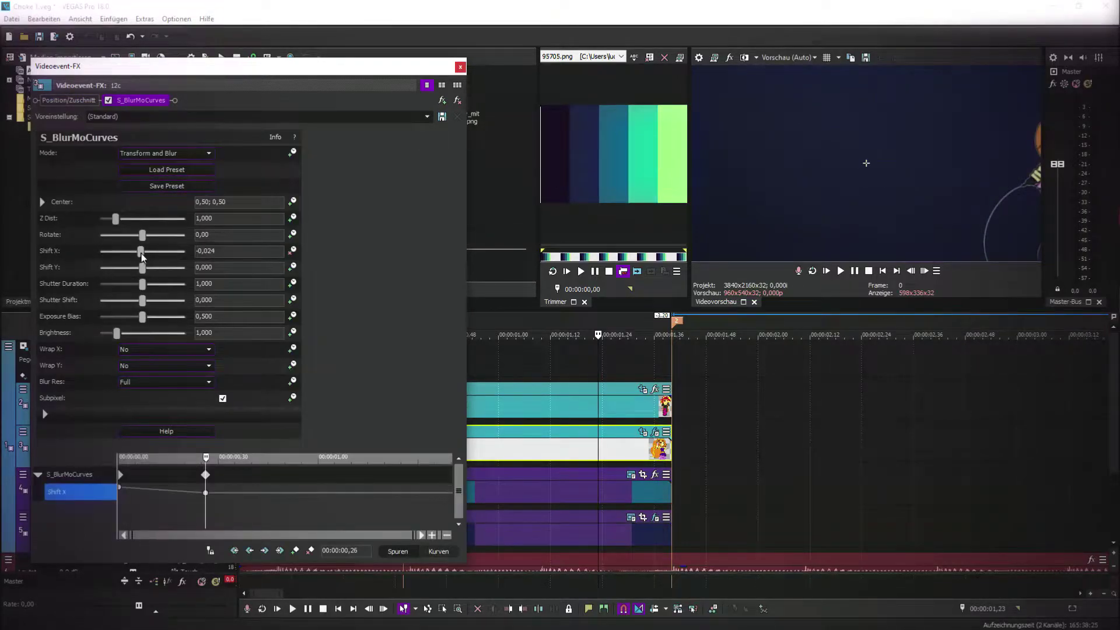
right_click(205, 493)
click(244, 413)
click(342, 494)
drag(205, 494, 140, 496)
click(236, 496)
key(Return)
- Set the effect's Rotate to about -2,45, enable its animation, and enter a Rotate value of 0
drag(142, 235, 142, 239)
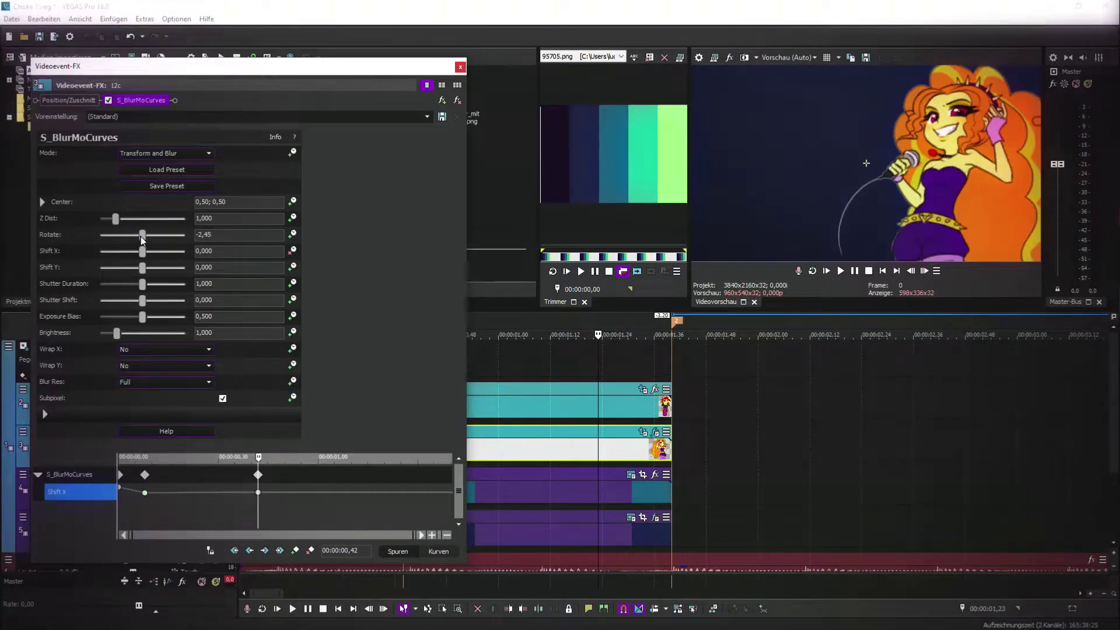
click(291, 234)
drag(200, 494, 246, 478)
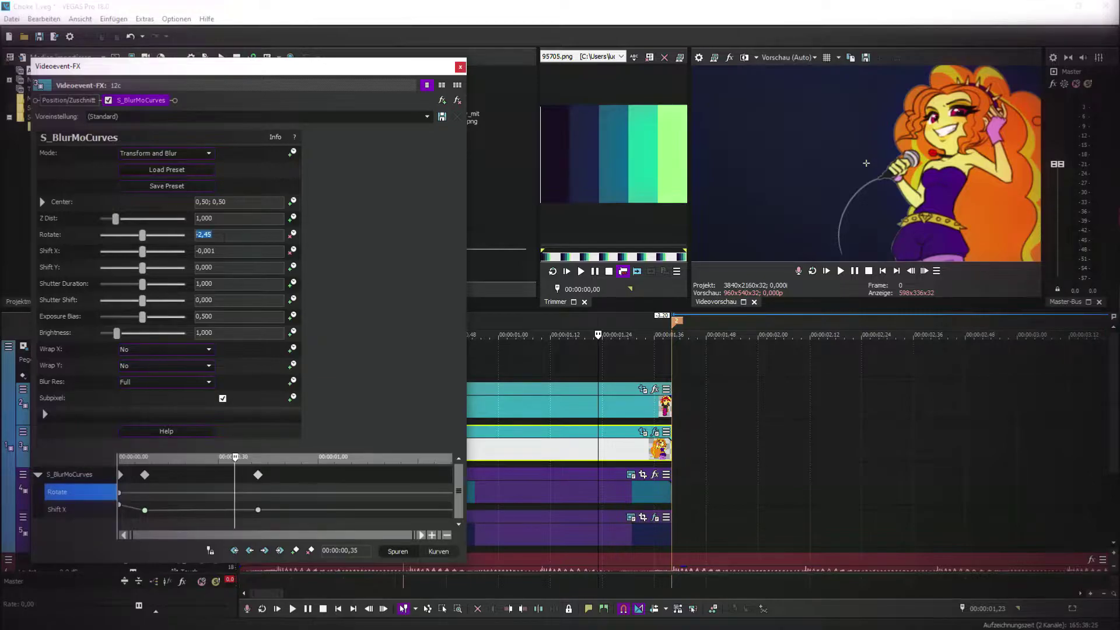
text(0)
key(Return)
click(462, 68)
- Split the singing character's clip at the first marker and move the first part's last S_BlurMoCurves keyframe to 00:00:00,38
click(404, 455)
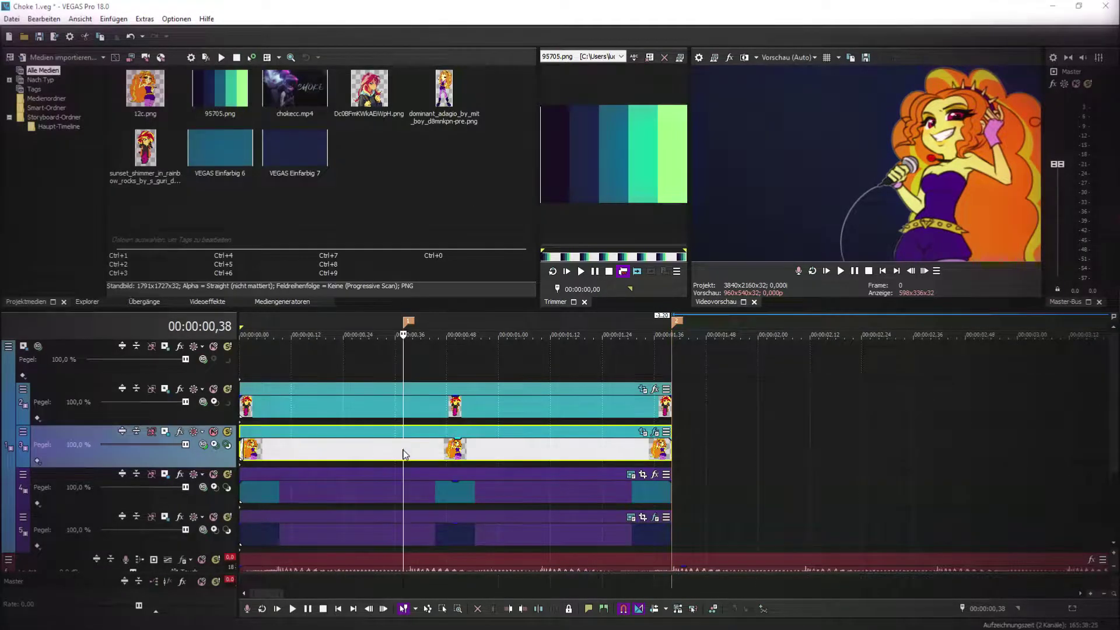
key(s)
click(378, 446)
click(386, 433)
drag(425, 475, 452, 478)
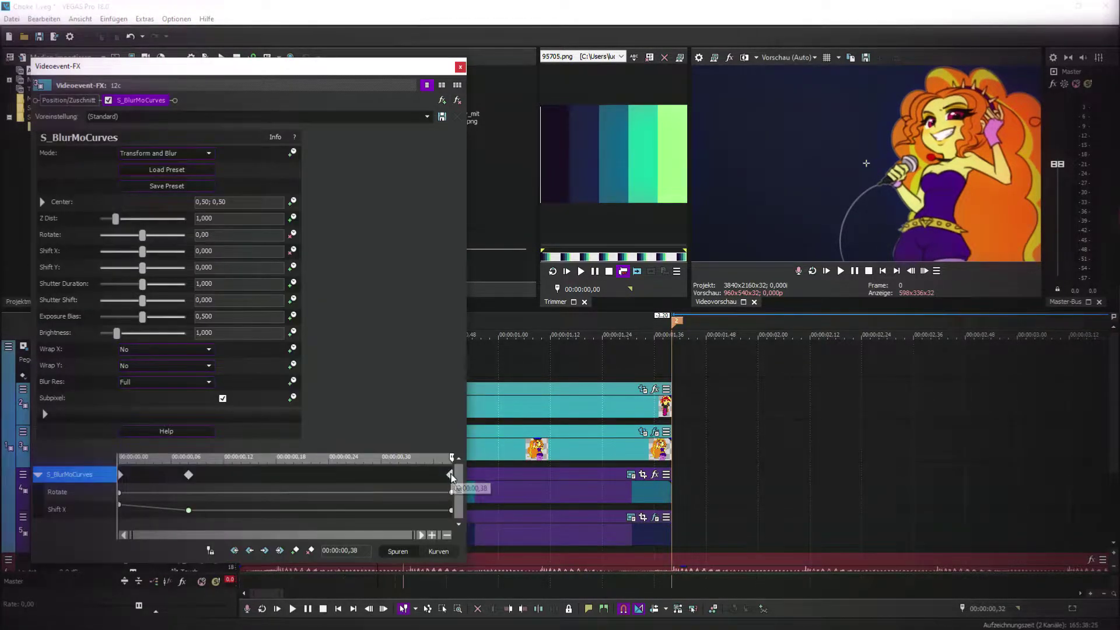
click(462, 68)
- Play the scene from the start to check the singing character's slide-in
click(240, 351)
key(space)
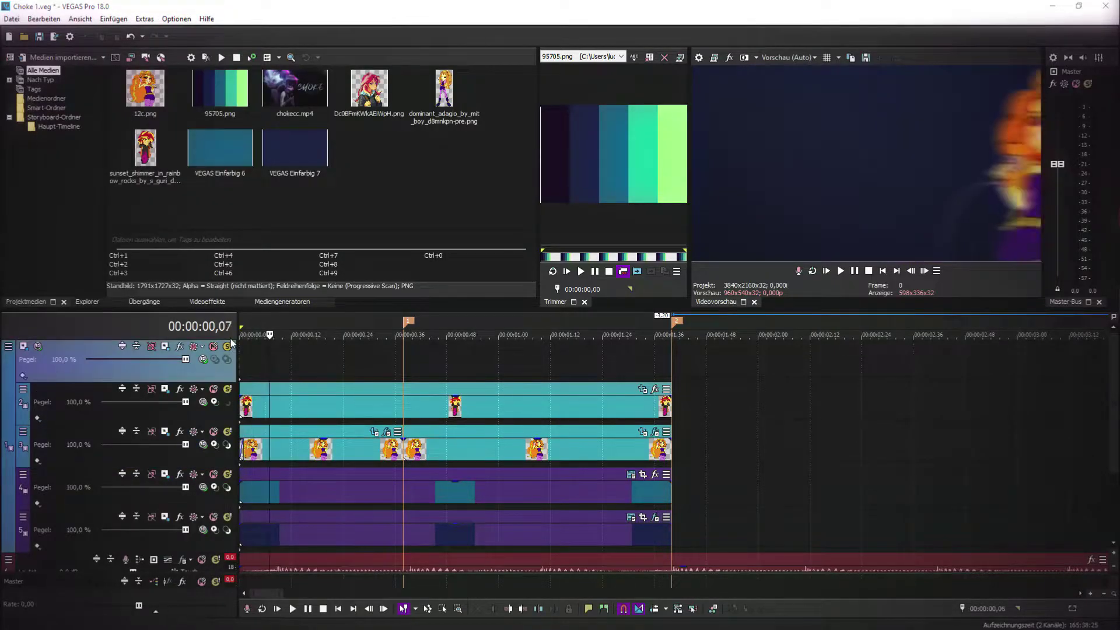
- Set the first singing-character clip's crop frame to 16:9, flip it horizontally, and enlarge it to about 3.074,6 by 1.728,7
click(281, 366)
click(374, 432)
click(427, 117)
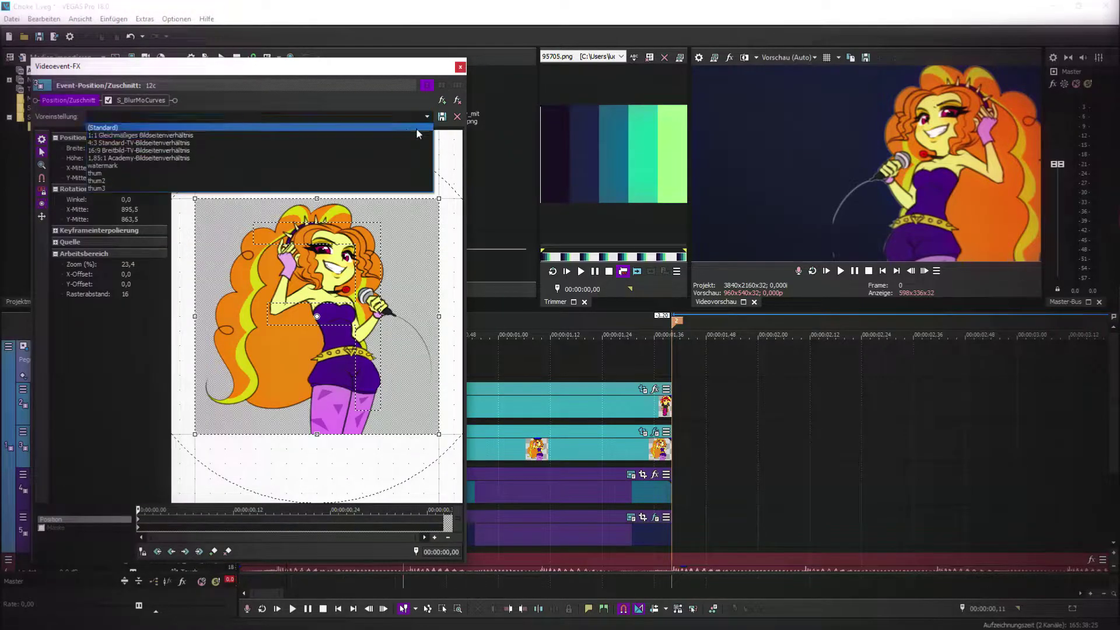
click(394, 149)
right_click(439, 315)
click(470, 347)
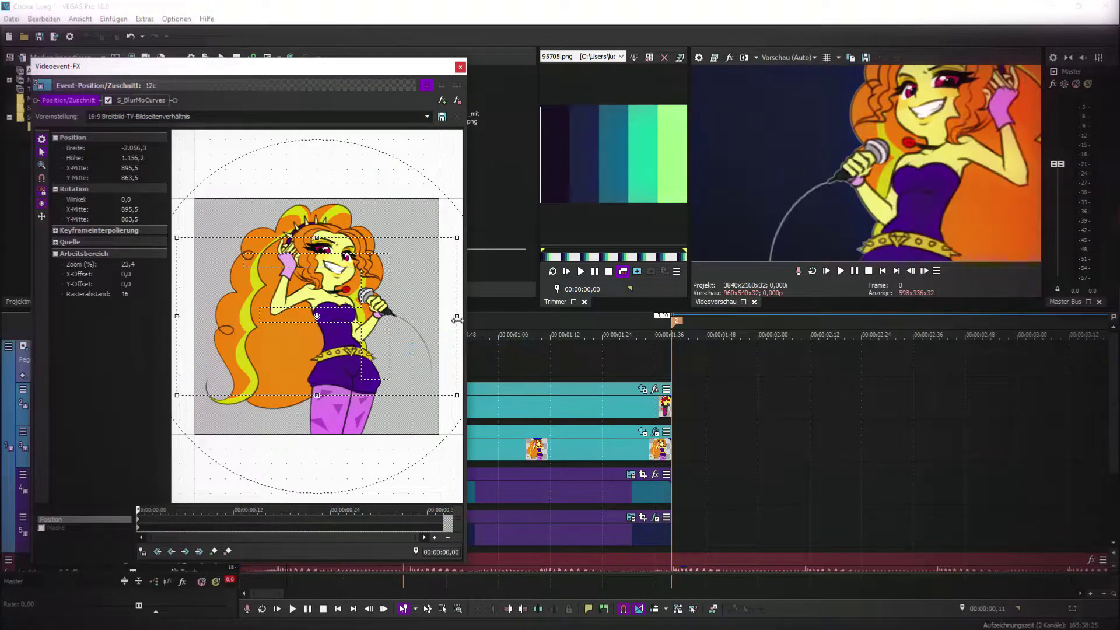
drag(526, 321, 527, 322)
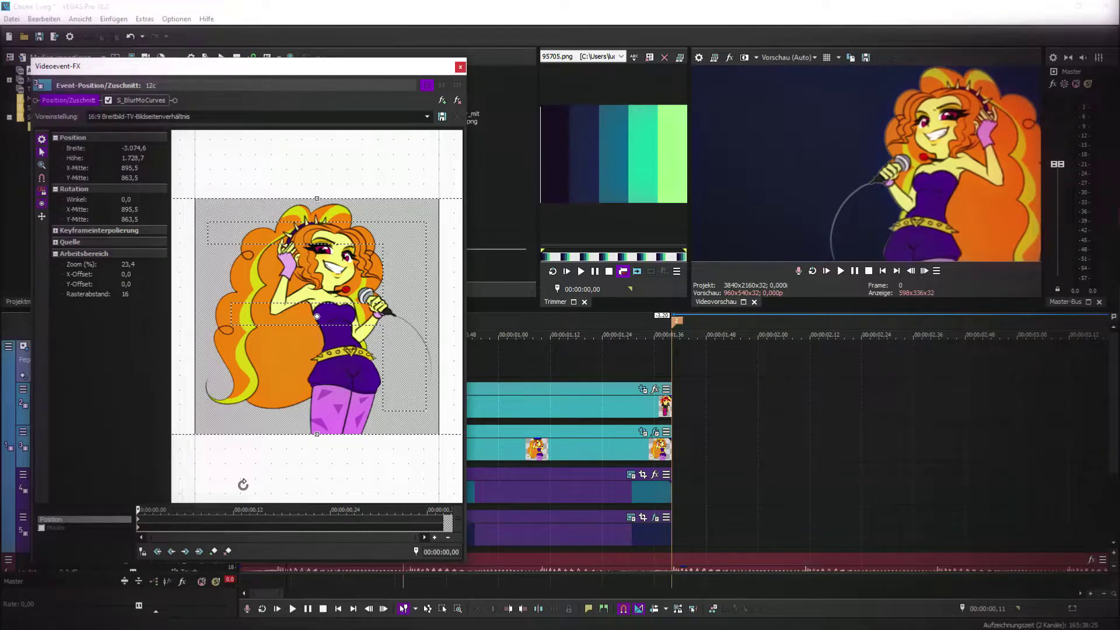
- Copy the crop keyframe to the singing character's second clip and save the project
right_click(146, 514)
right_click(139, 519)
click(184, 404)
click(644, 434)
right_click(139, 519)
click(171, 414)
click(460, 68)
click(39, 37)
- Play the scene from the start to check the singing character's framing across both clips
click(240, 366)
key(space)
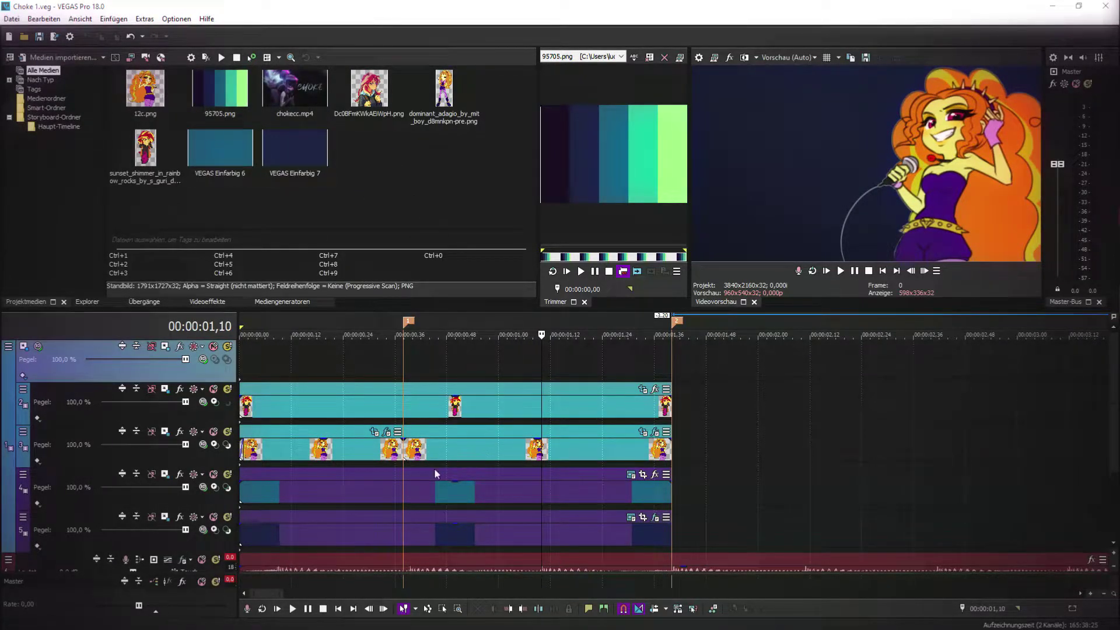
click(399, 455)
click(266, 369)
- Duplicate the singing character's track and delete both clips from the copy to leave an empty track
right_click(699, 448)
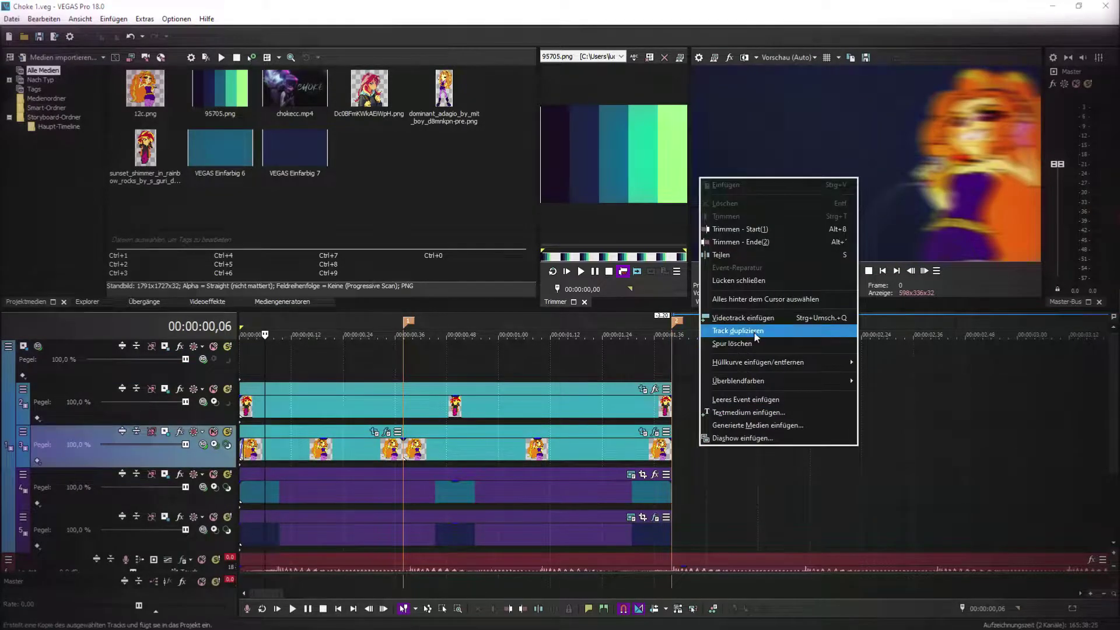
click(757, 333)
click(460, 491)
key(Delete)
click(310, 496)
key(Delete)
- Add a ProType Titler clip with the "rotation 3" preset at the start of the empty track and enter the text YOU ARE
click(282, 490)
click(280, 302)
drag(116, 112, 113, 254)
scroll(106, 190, up, 20)
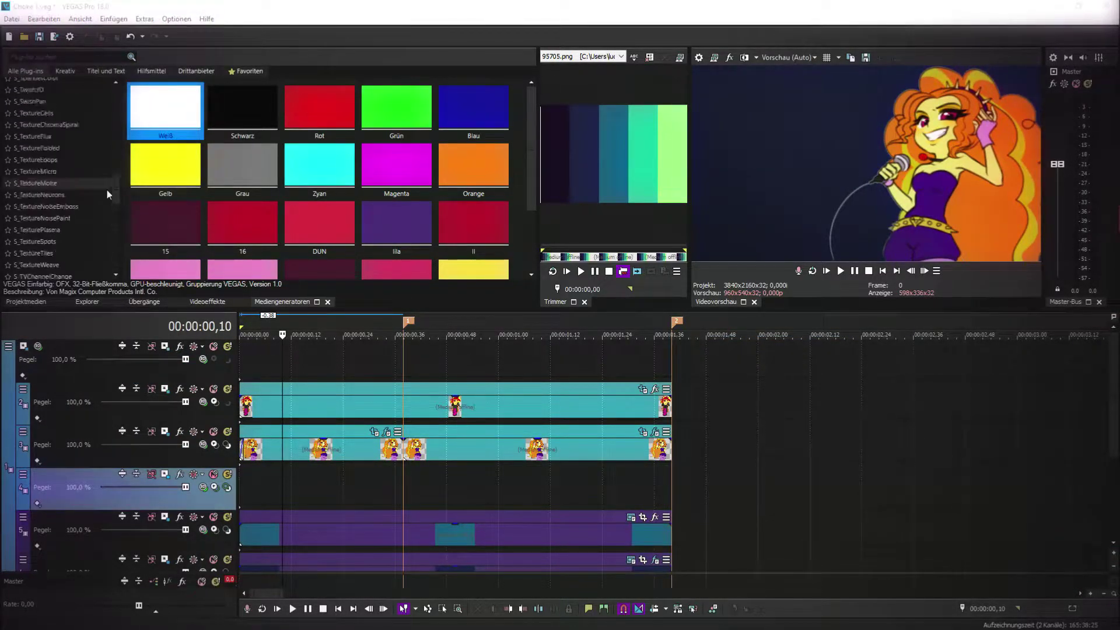
click(63, 151)
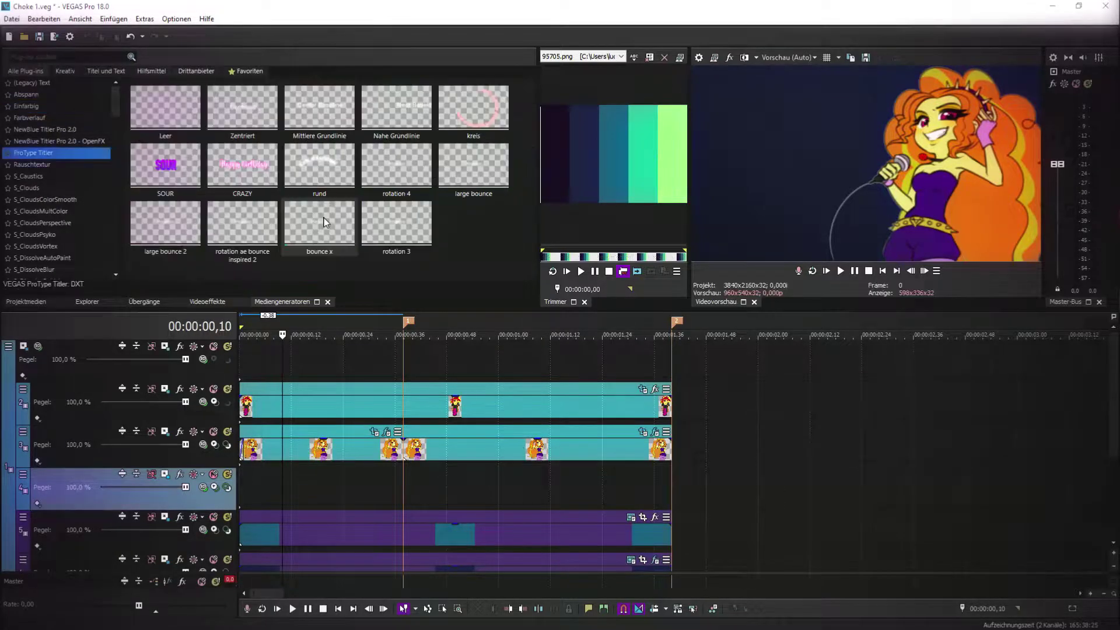
drag(376, 232, 226, 502)
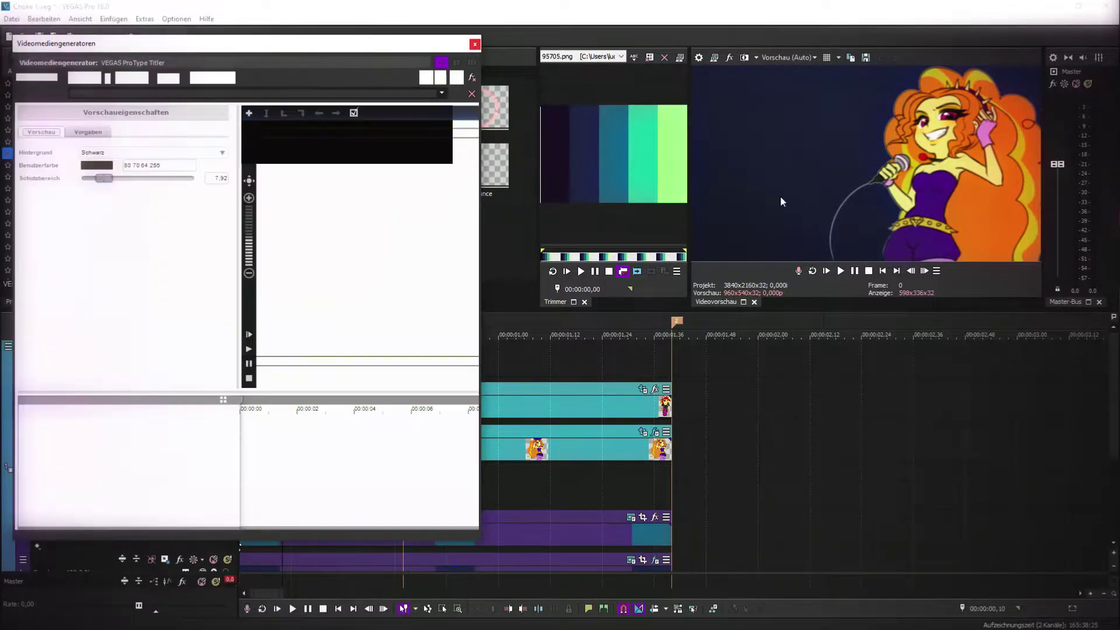
text(YOU ARE)
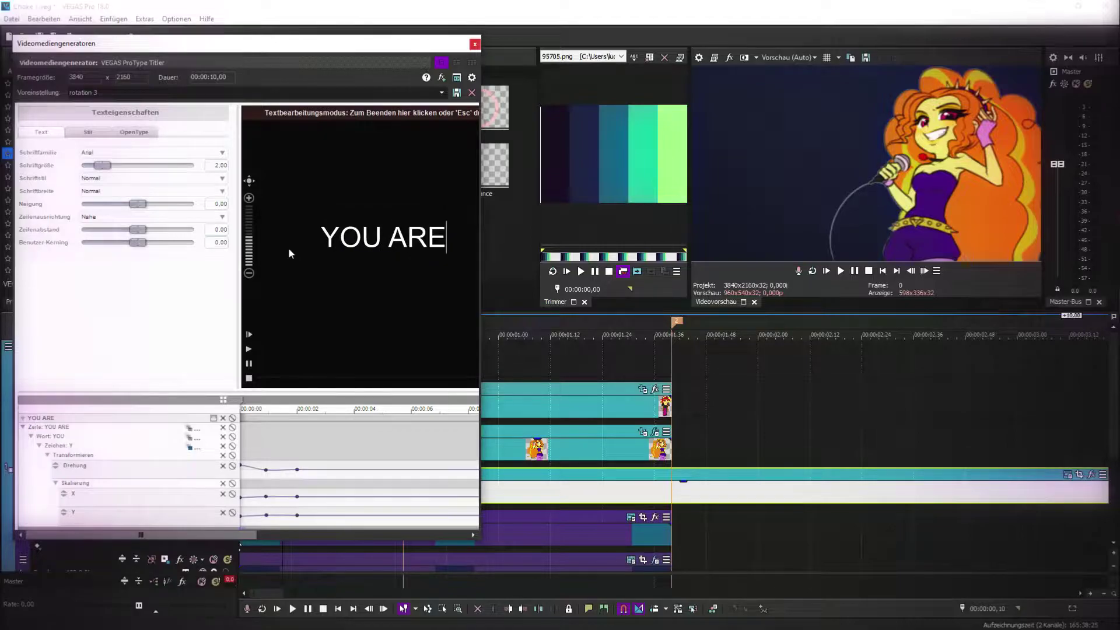
- Set the title's font family to Gloss And Bloom and close the title generator
click(114, 154)
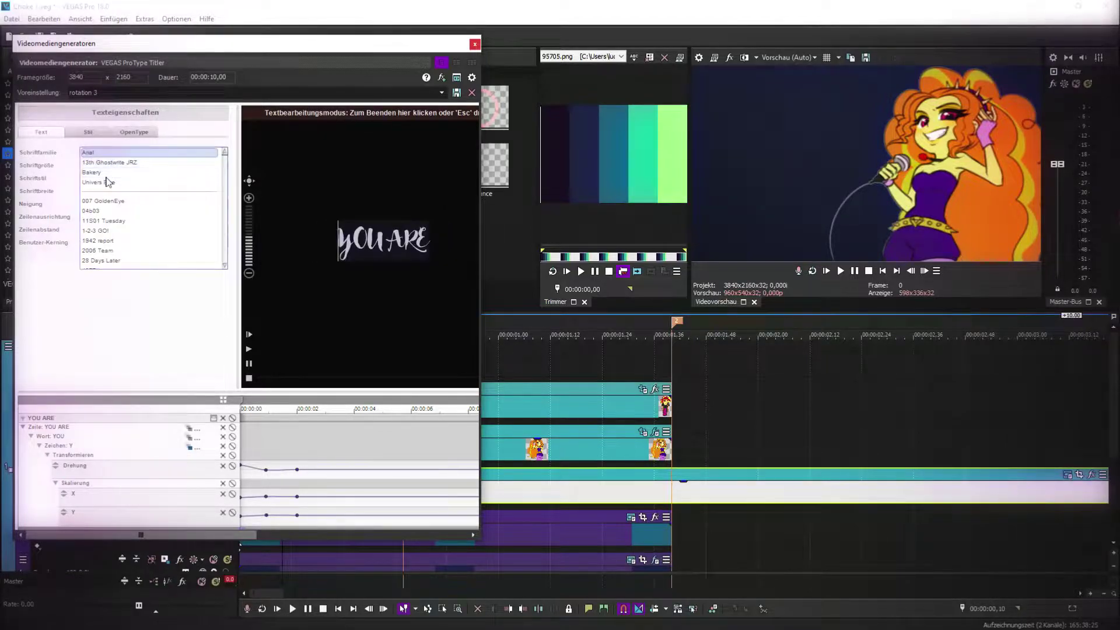
scroll(140, 260, down, 20)
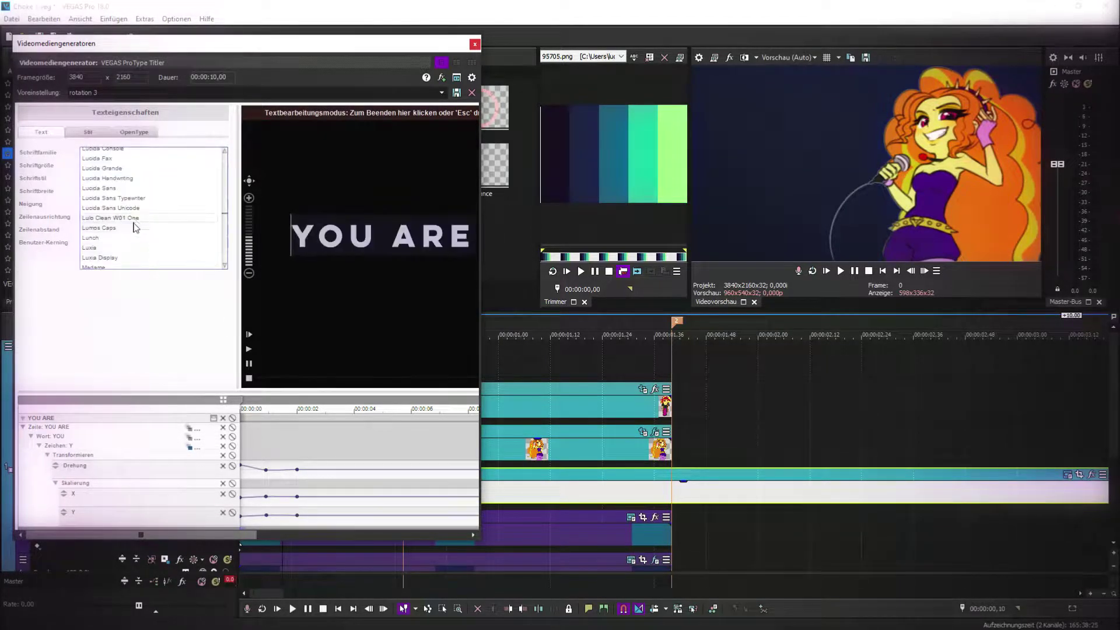
scroll(135, 233, up, 15)
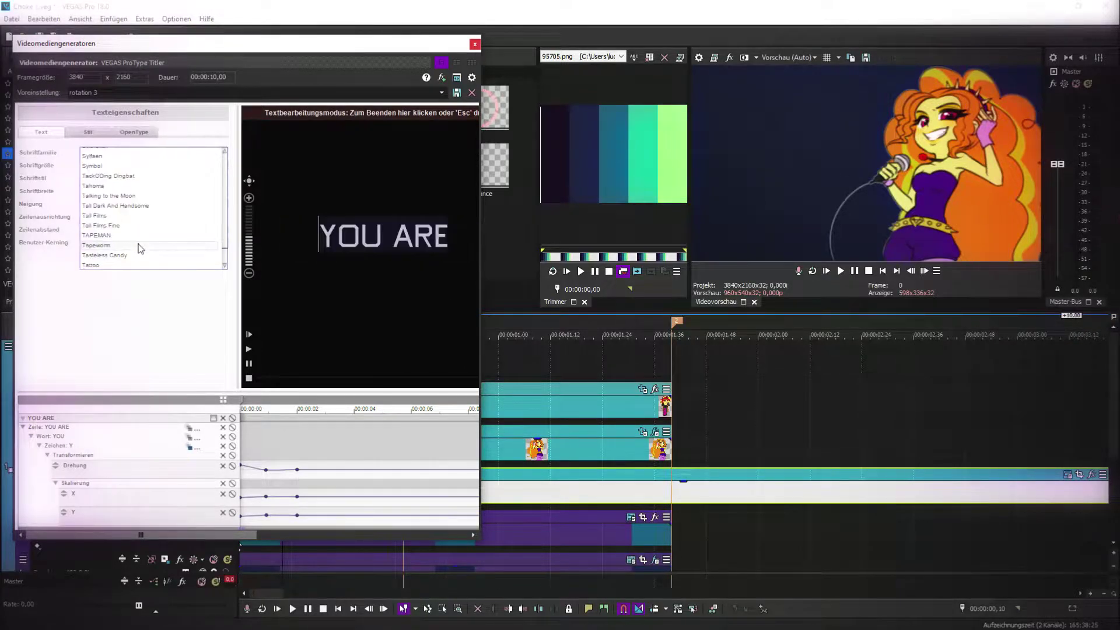
scroll(144, 236, up, 5)
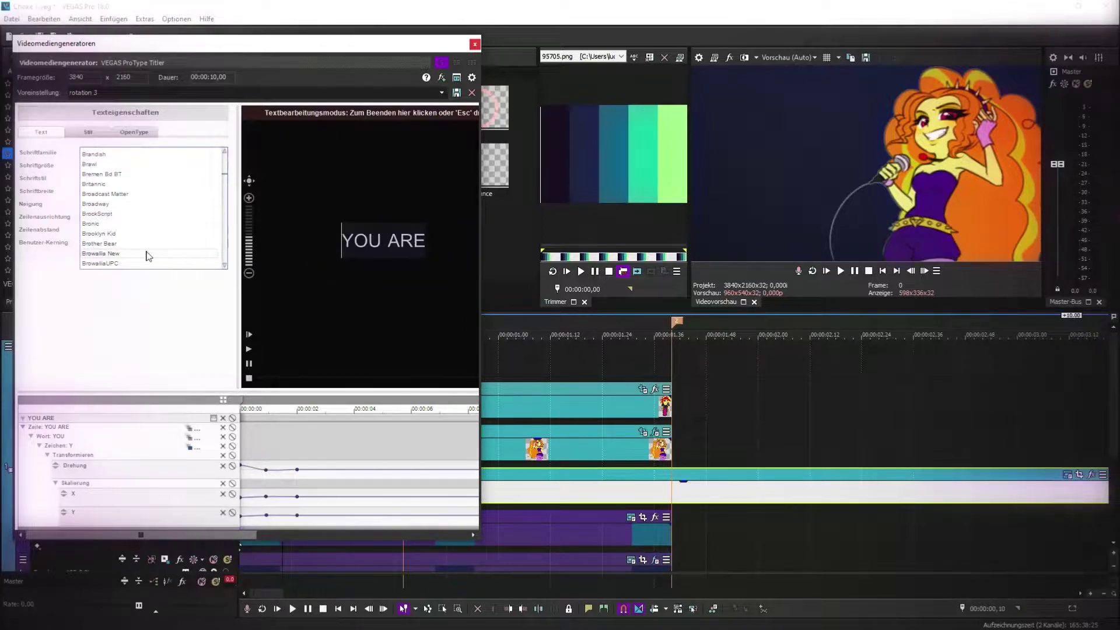
scroll(125, 245, down, 5)
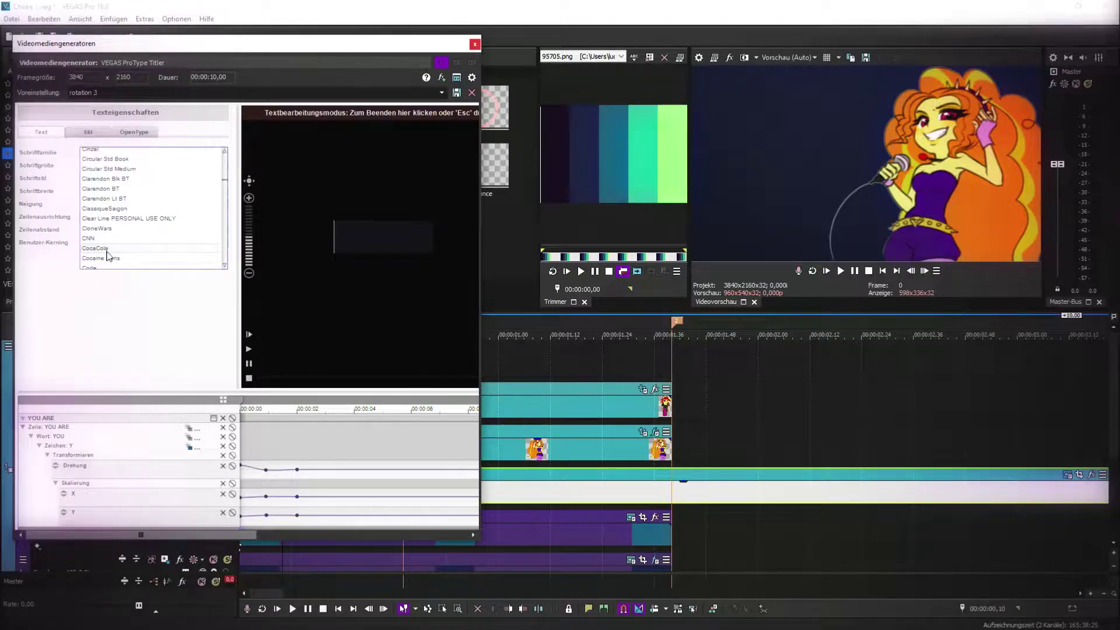
scroll(114, 265, down, 5)
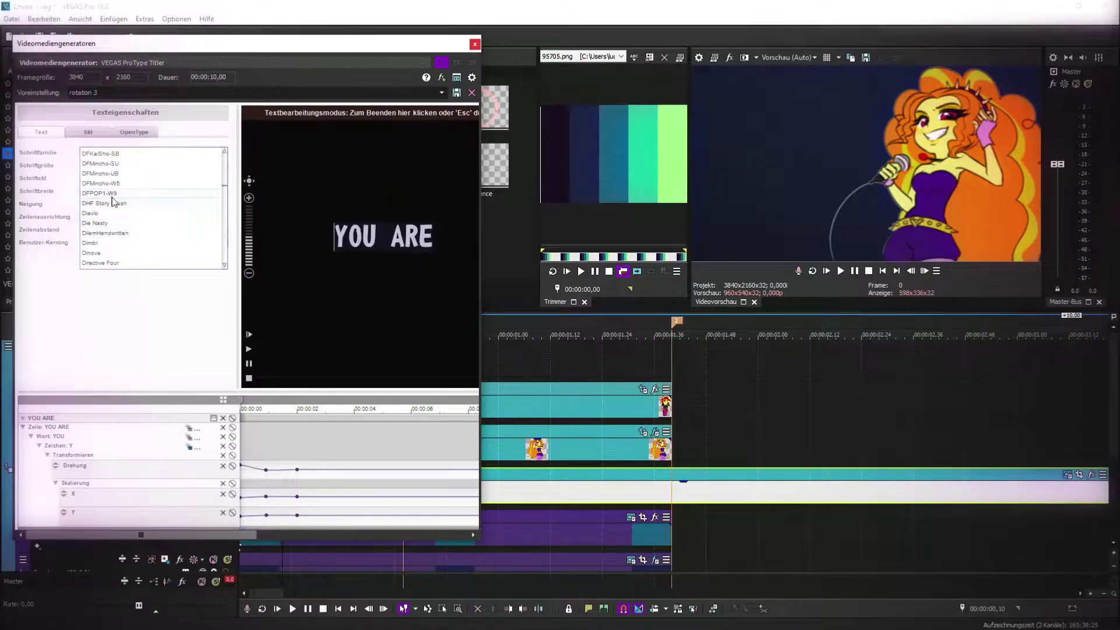
scroll(108, 245, down, 10)
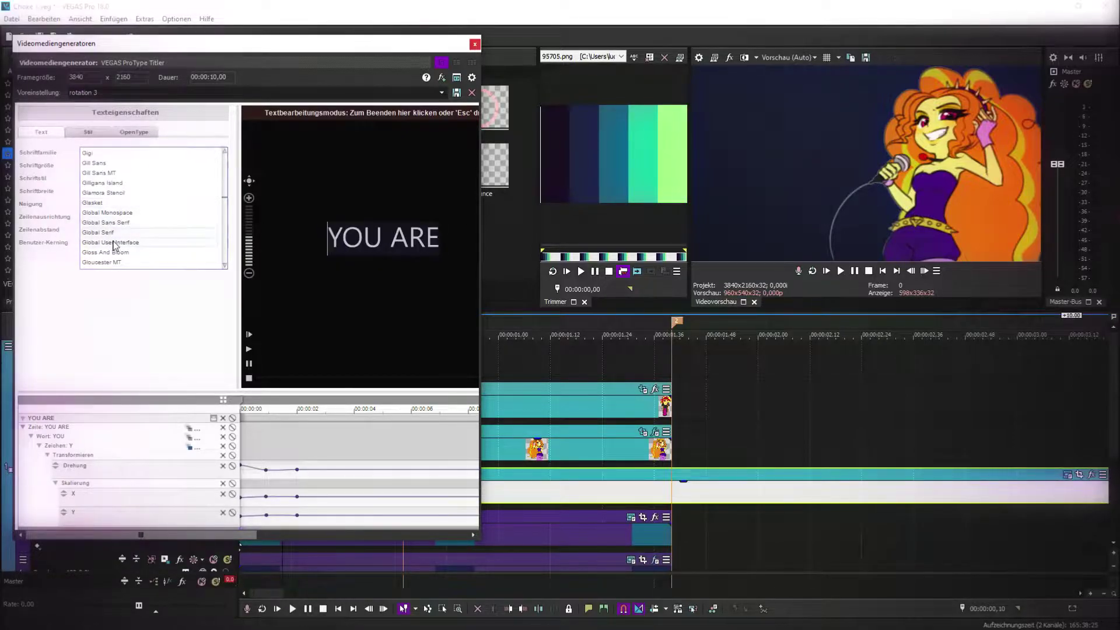
click(118, 252)
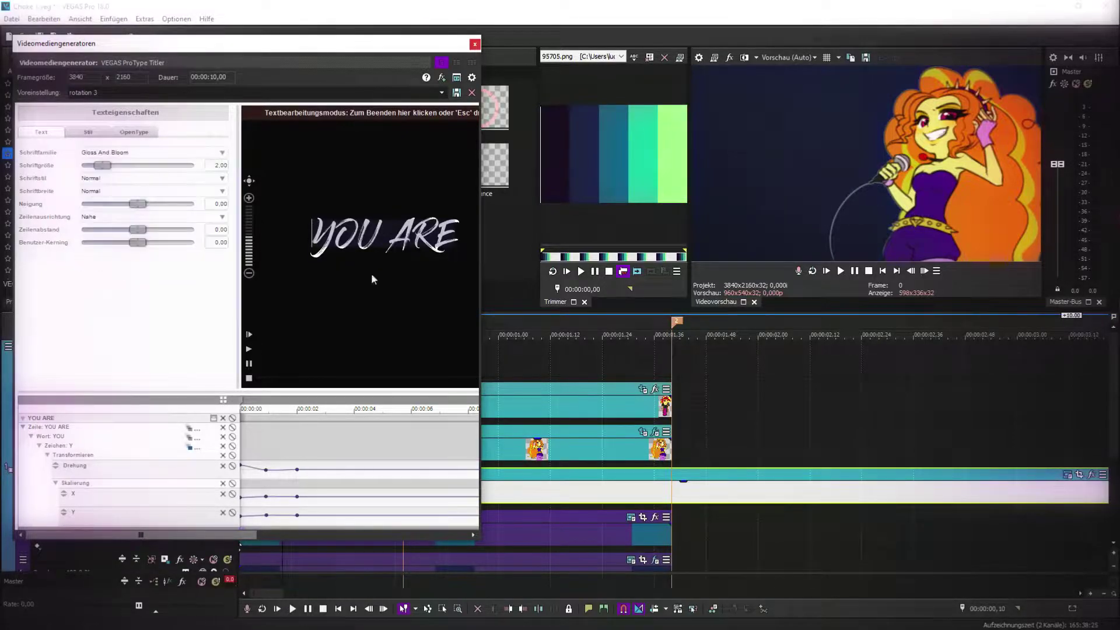
click(470, 48)
- Split the title clip, delete the remainder, and trim its end to the first marker
key(space)
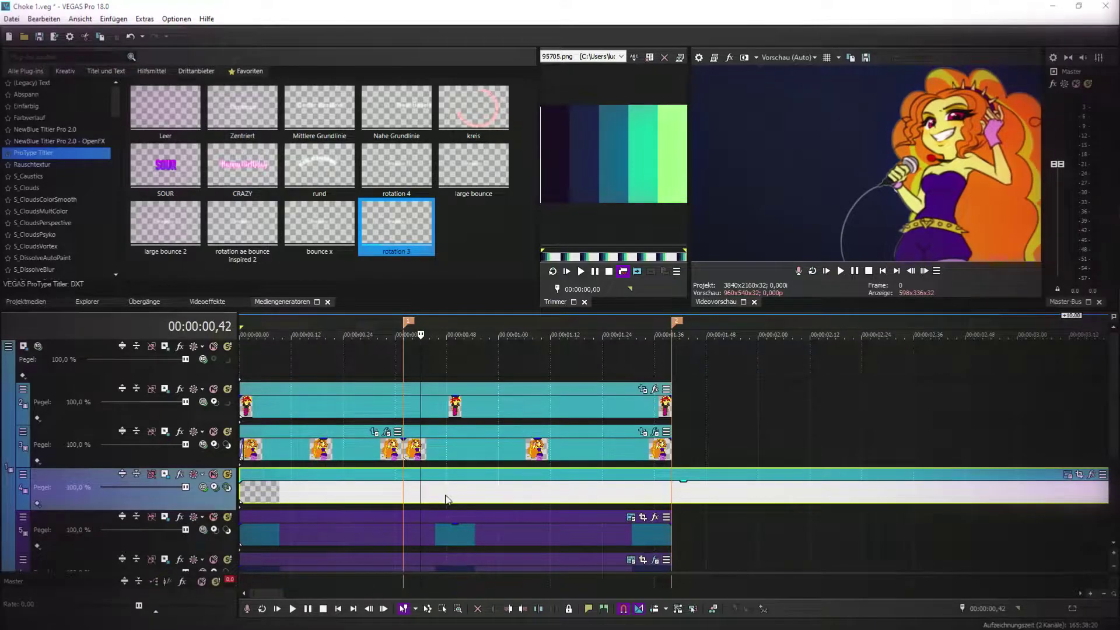
click(447, 503)
key(s)
click(469, 502)
key(Delete)
drag(447, 491, 414, 502)
drag(240, 490, 245, 493)
- Move the title's track beside the singing character with track motion, to about X -962,74 and Y 246,86
click(286, 493)
click(359, 496)
click(165, 474)
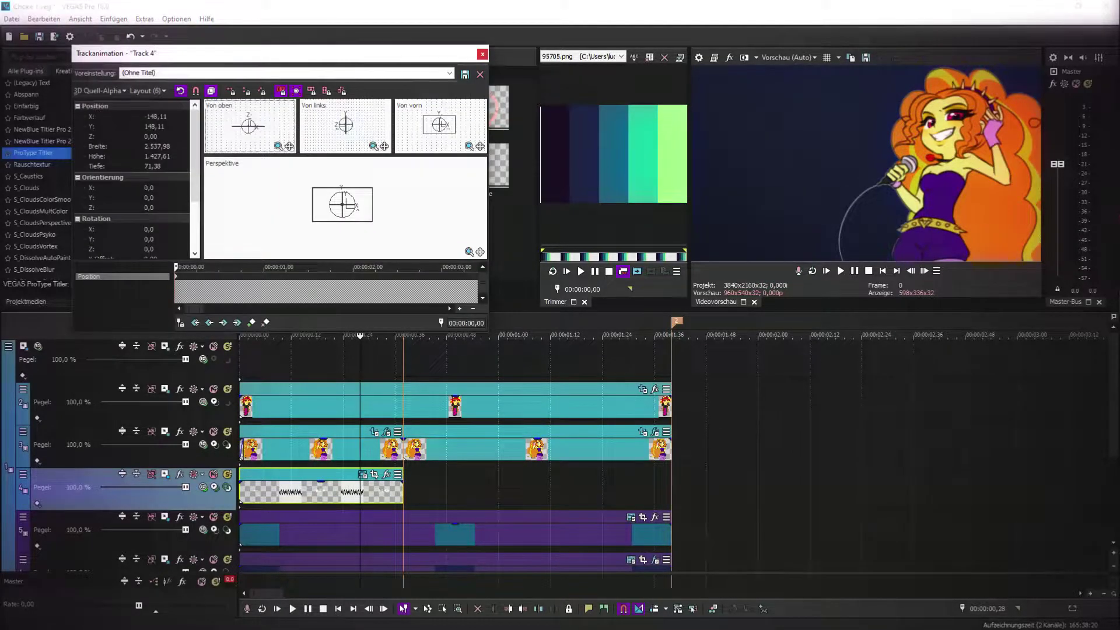
drag(351, 218, 349, 215)
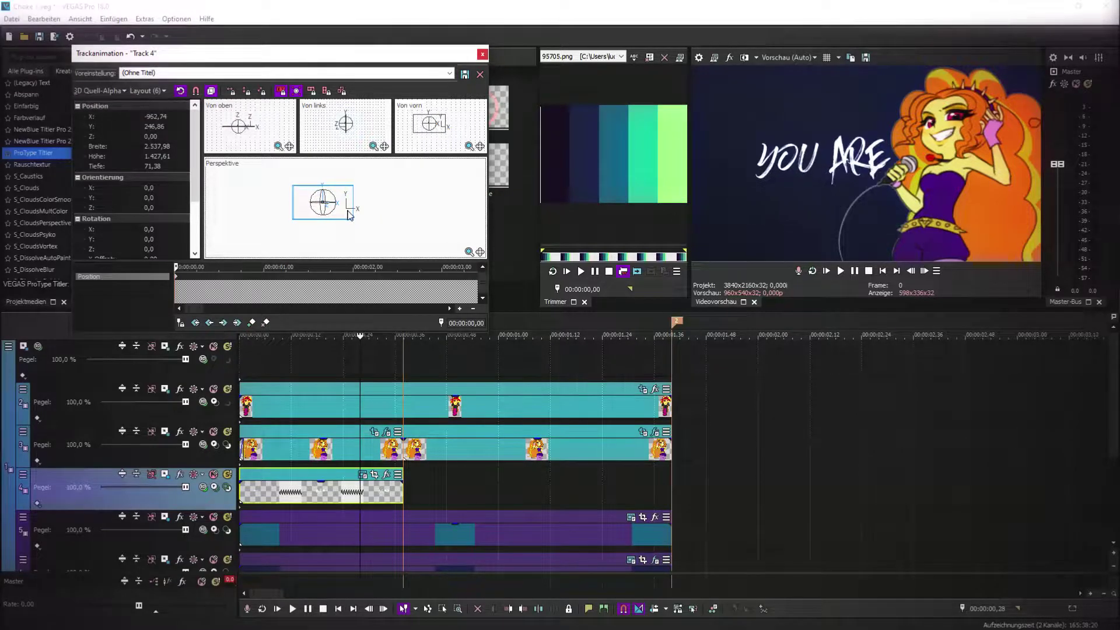
- Extend the title clip to the second marker and play the scene from the start
drag(398, 483, 671, 491)
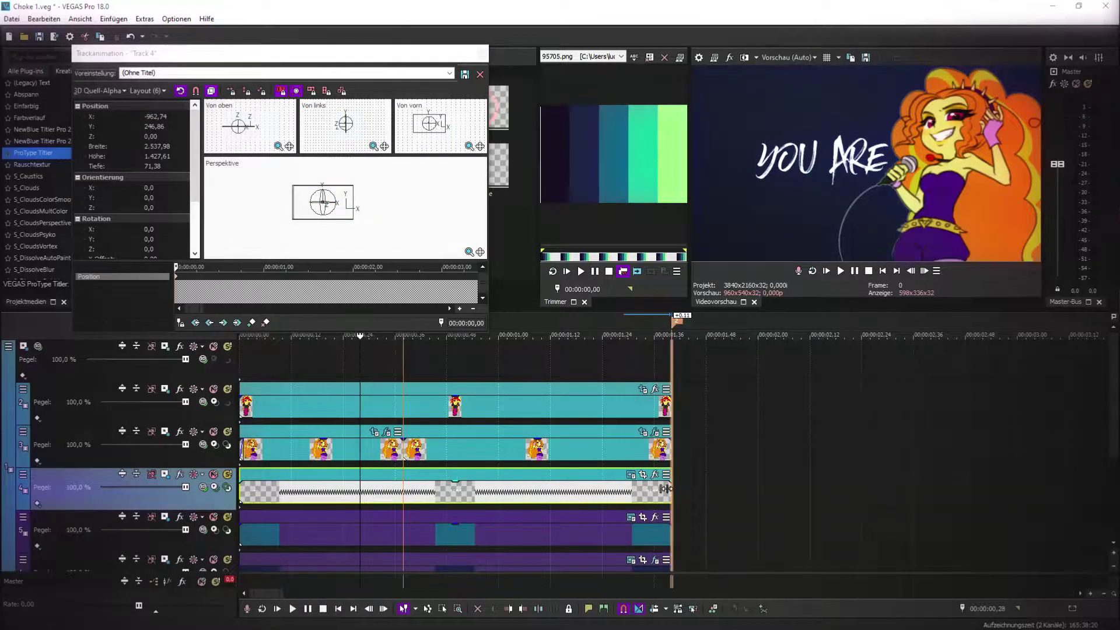
click(241, 487)
key(space)
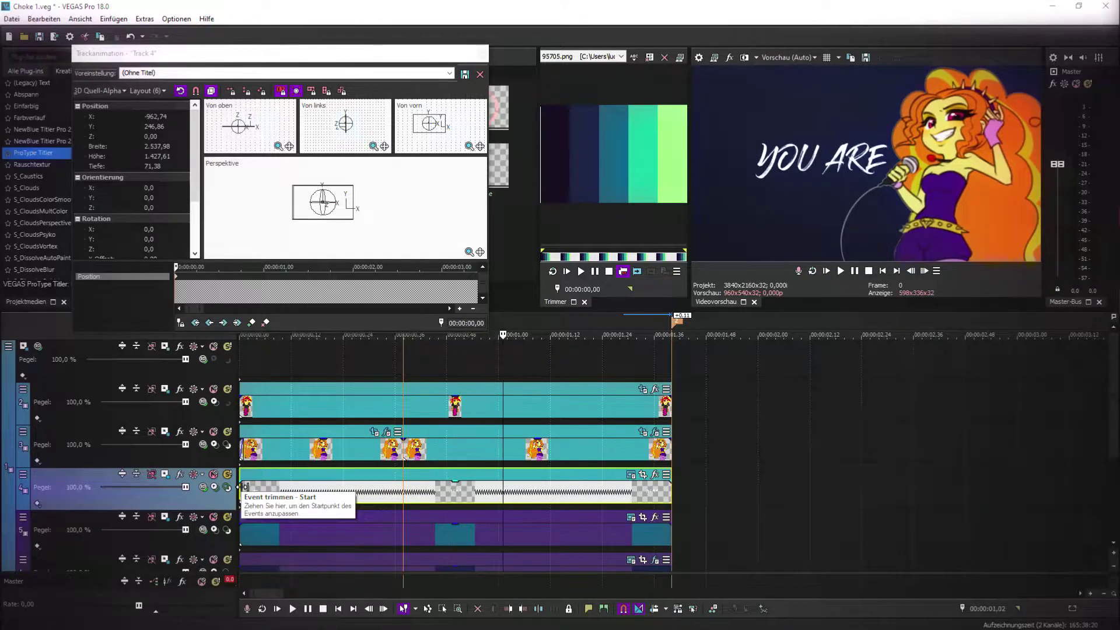
- Apply the Stretch Right (A) transition filter package to the title clip and play the scene from the start
click(654, 474)
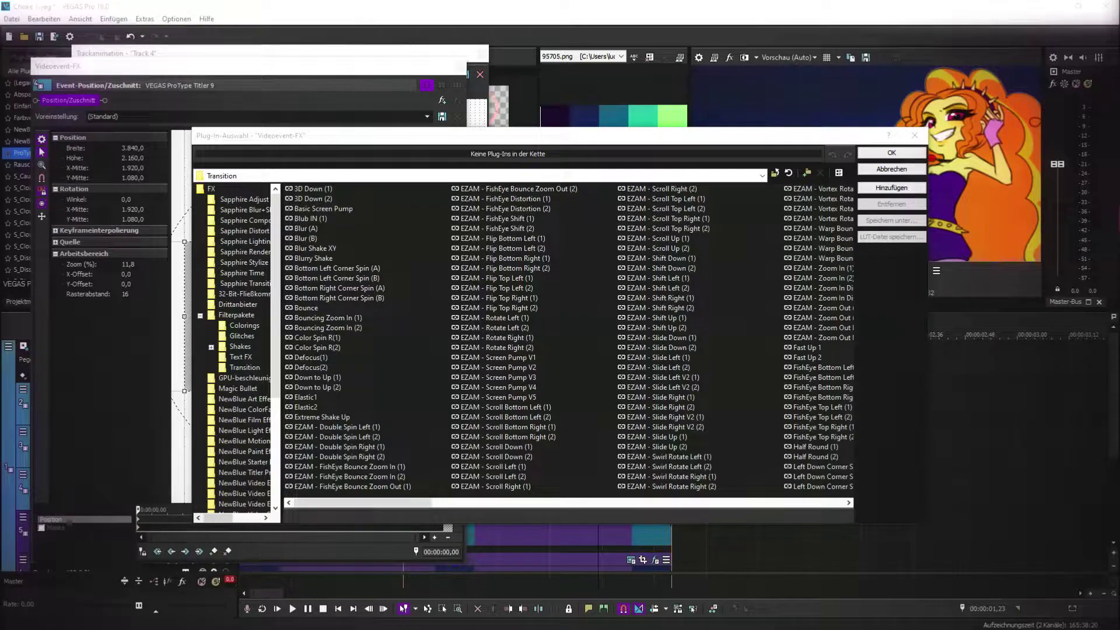
click(608, 415)
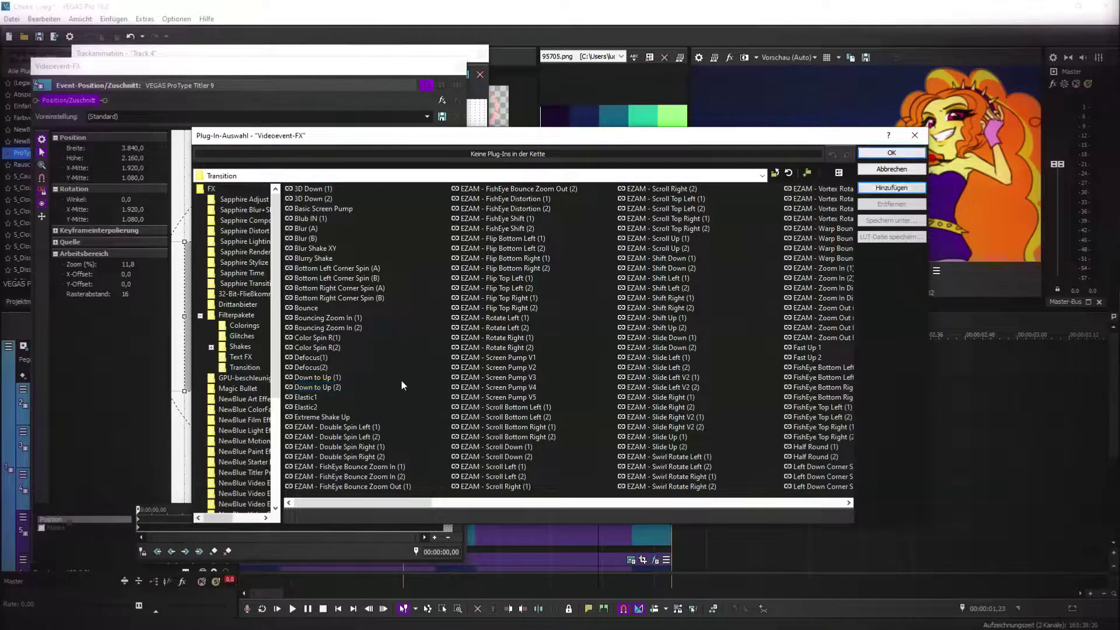
scroll(416, 390, right, 5)
scroll(544, 421, right, 4)
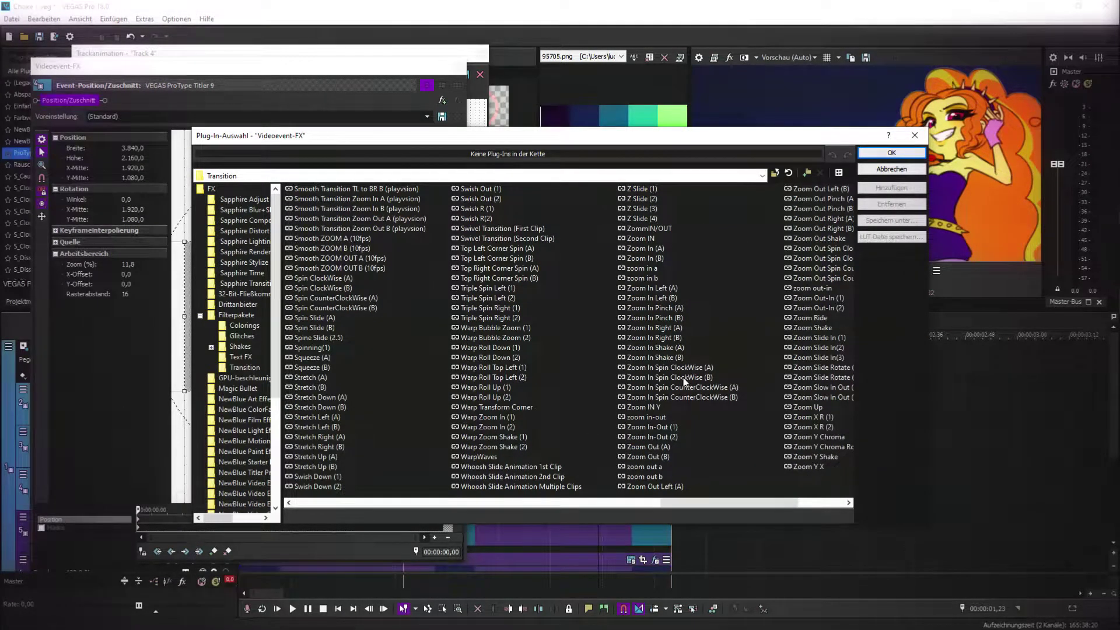
click(551, 477)
scroll(439, 461, left, 5)
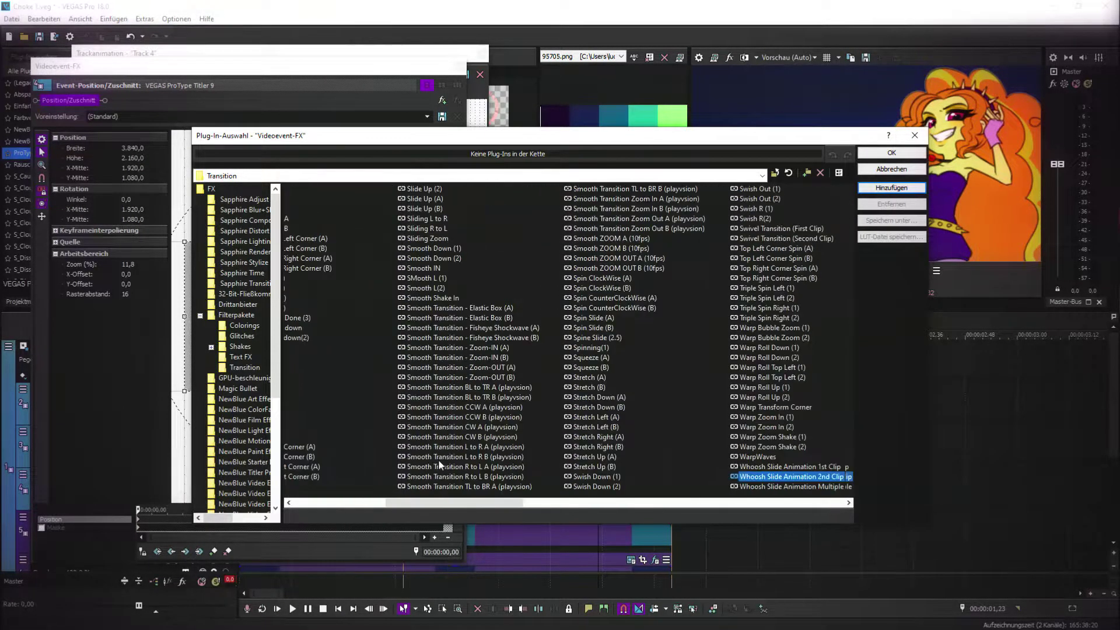
scroll(439, 460, right, 4)
click(472, 400)
scroll(540, 426, left, 2)
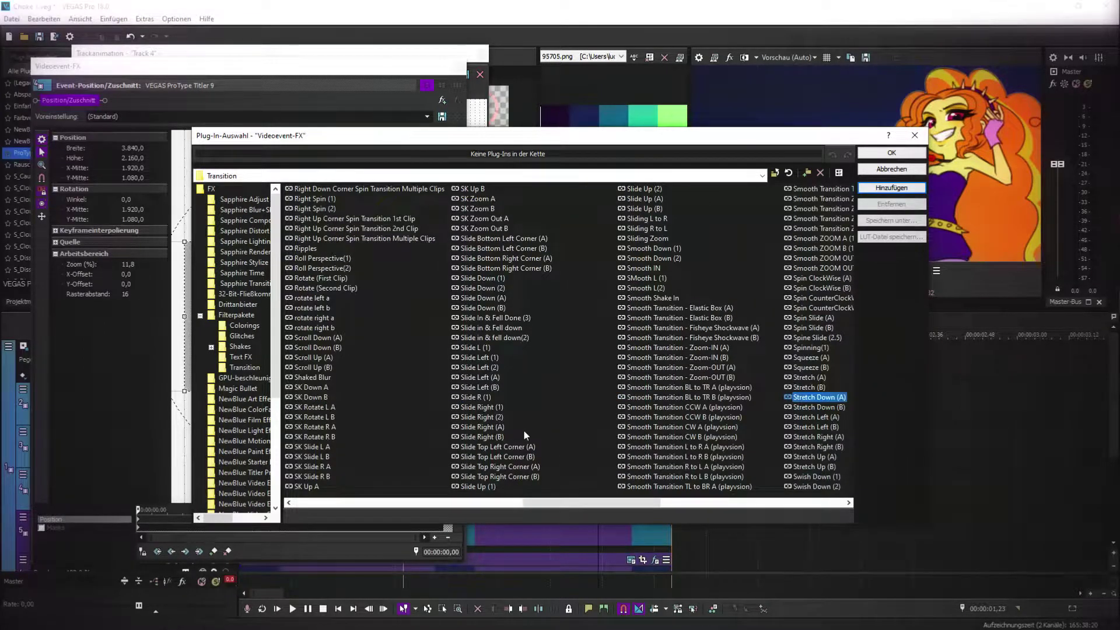
scroll(507, 461, right, 1)
click(483, 427)
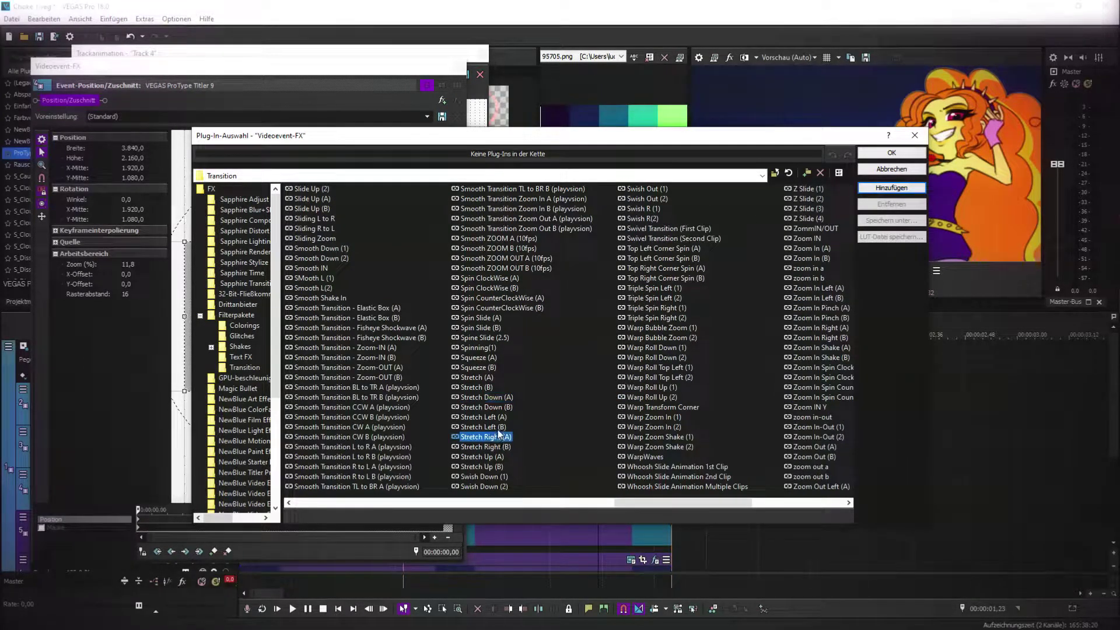
click(892, 155)
click(460, 68)
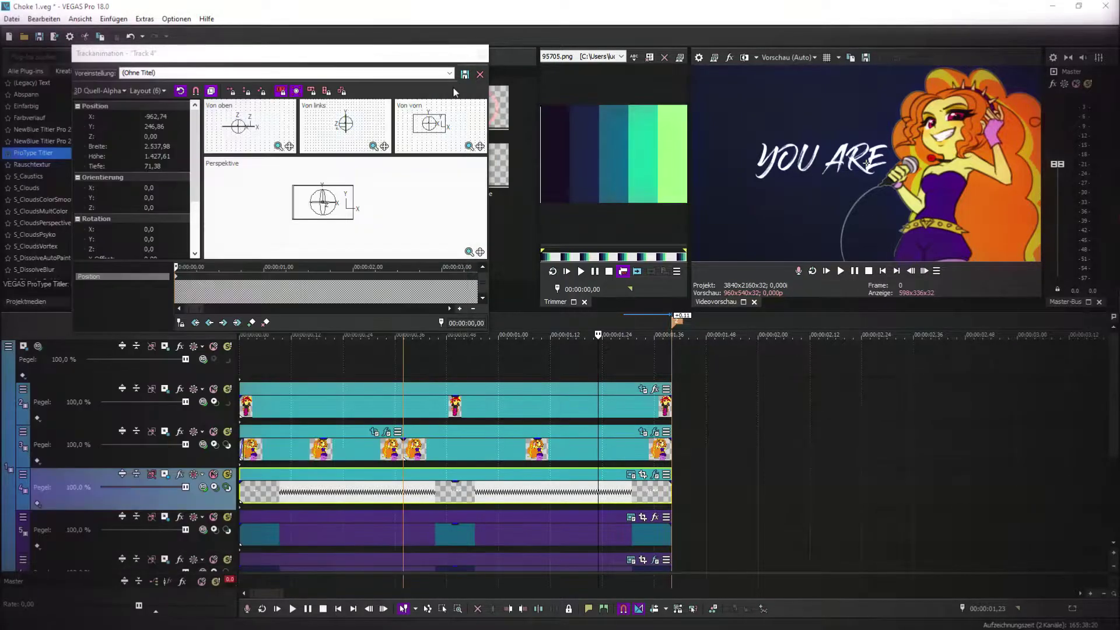
click(240, 441)
key(space)
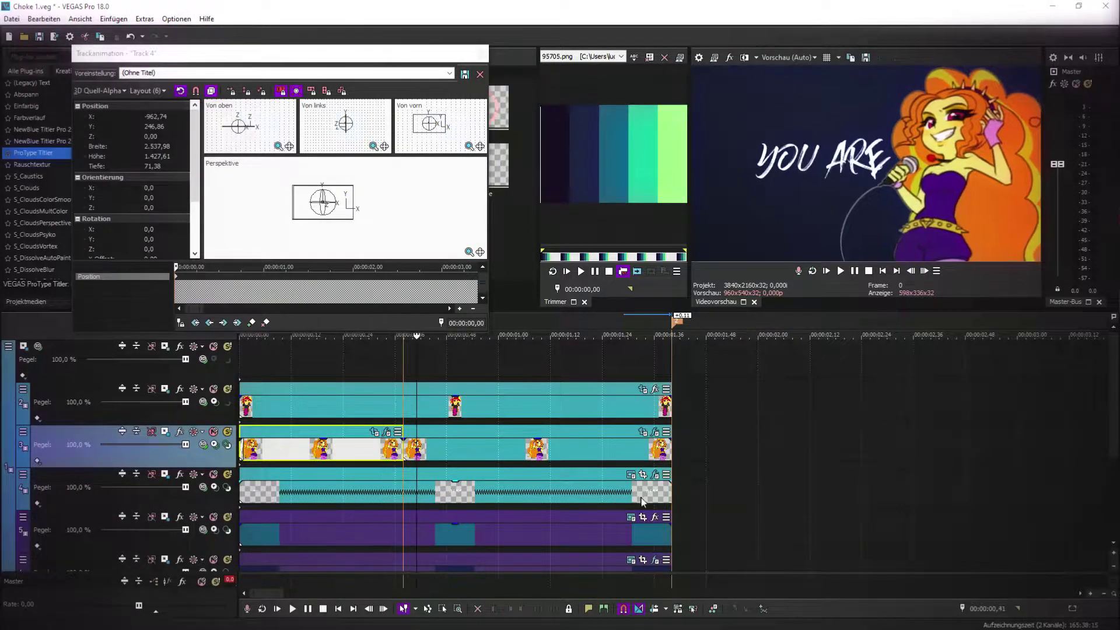
- In the title's S_BlurMoCurves, enable Rotate animation, shift the second effect keyframe right, and keyframe Rotate at 7,80 at 00:00:00,19
click(655, 475)
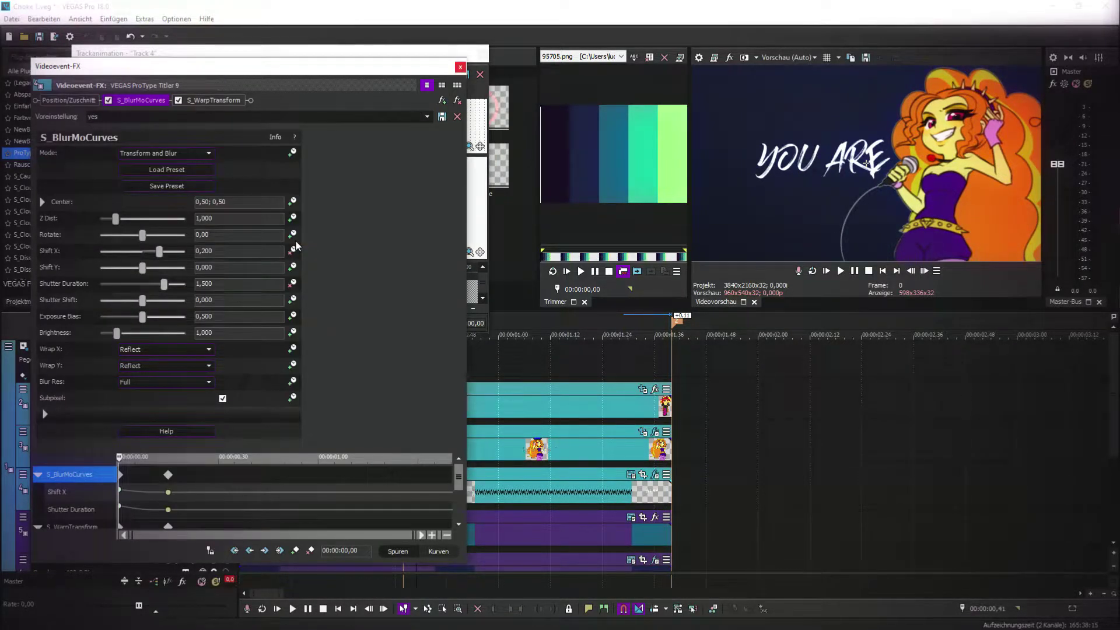
click(293, 234)
click(181, 492)
drag(168, 475, 202, 476)
click(143, 237)
drag(144, 240, 145, 239)
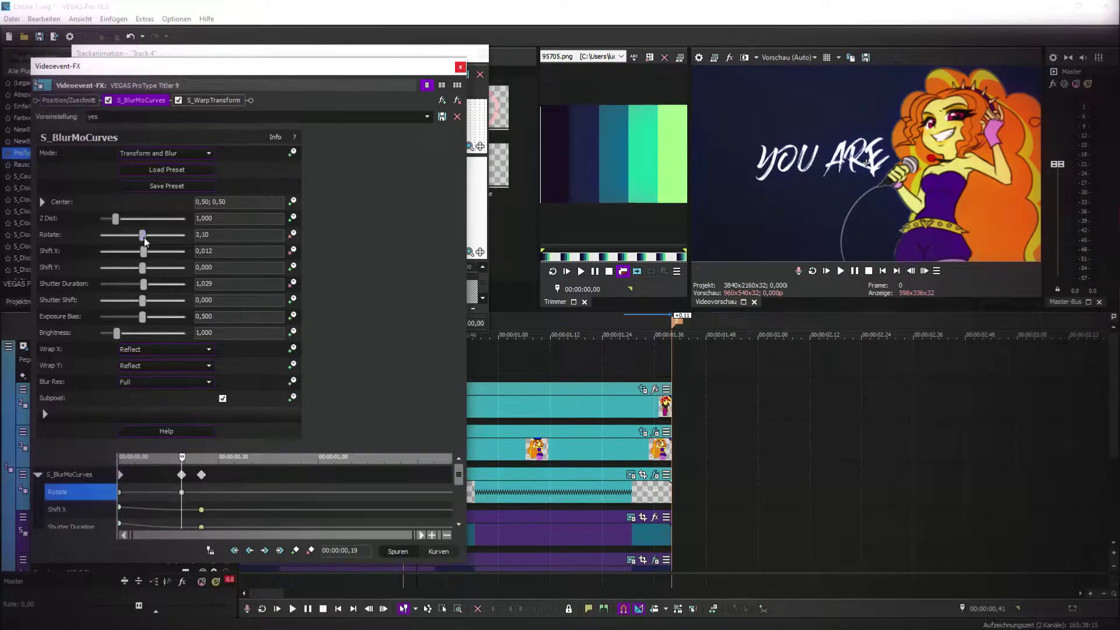
right_click(181, 492)
click(212, 416)
click(348, 494)
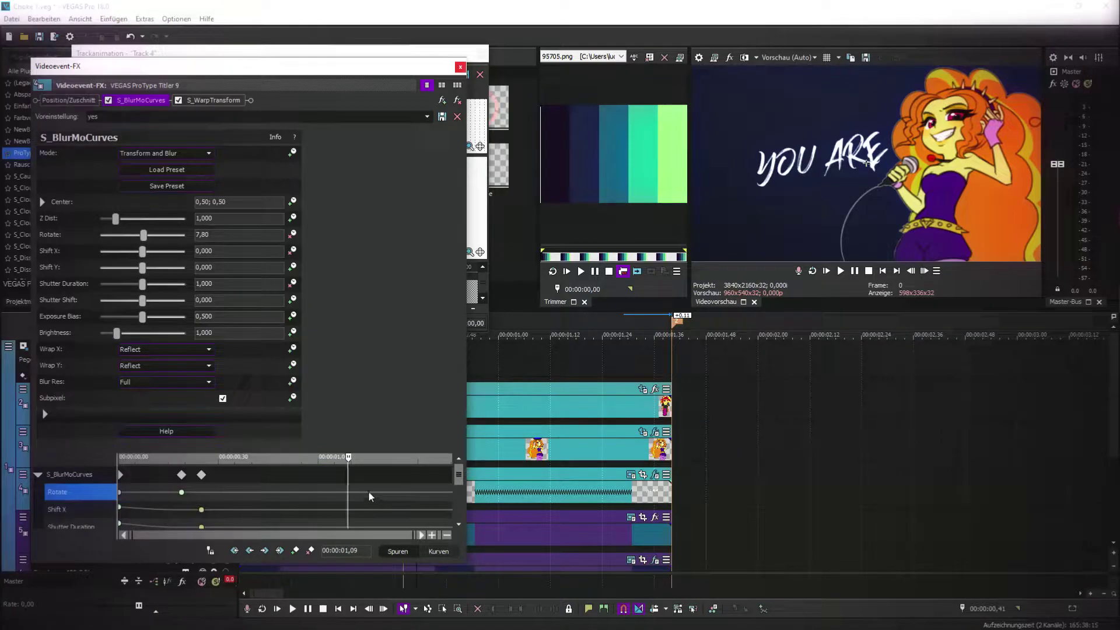
- Set the title's starting Rotate keyframe to -5,00 and add a Rotate keyframe of 0 at 00:00:00,36
click(122, 496)
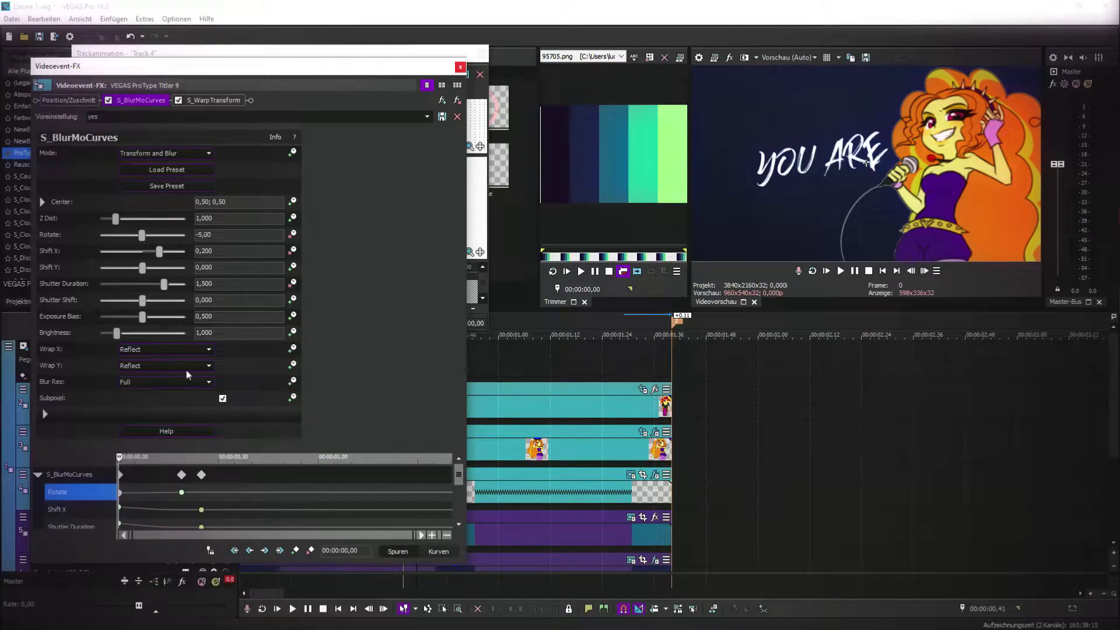
click(256, 509)
text(0)
key(Return)
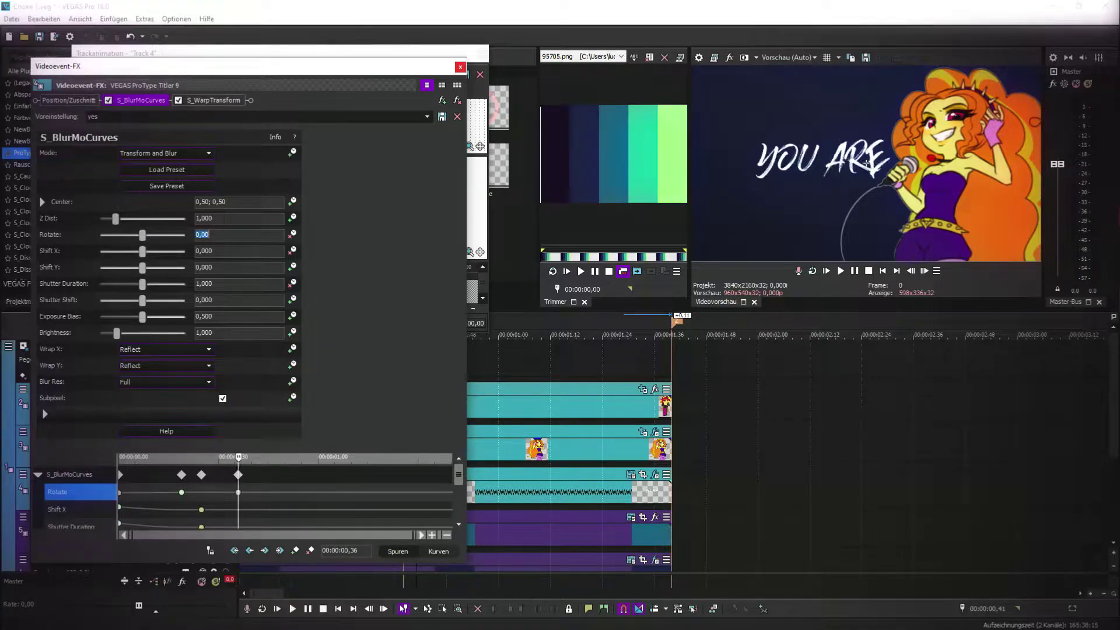
- Close the title's effect settings and play the scene from the start
click(460, 66)
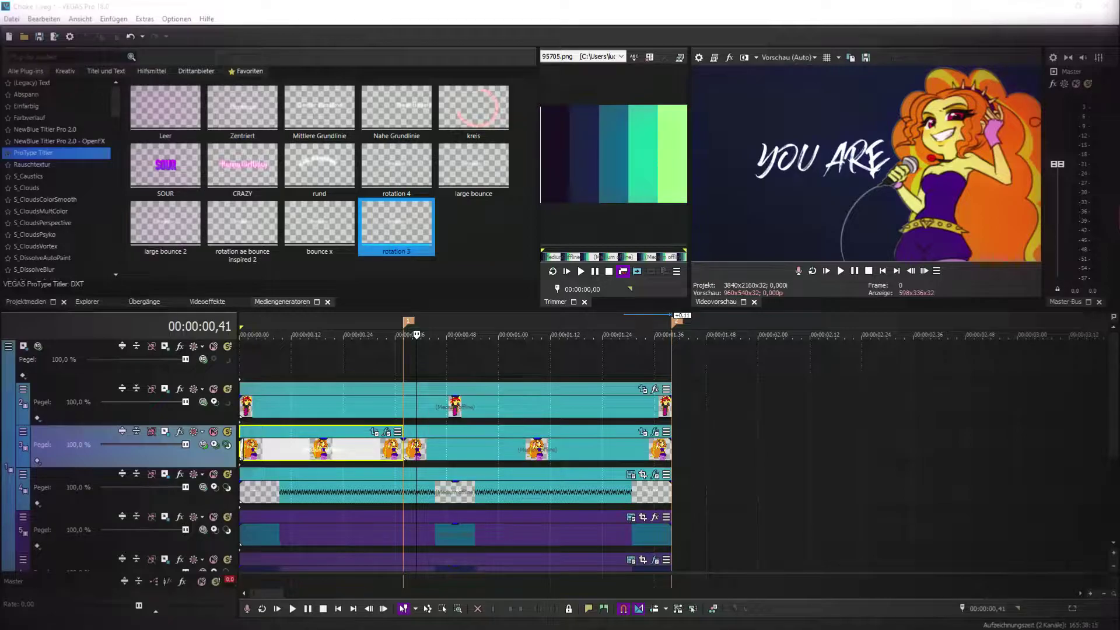
click(250, 369)
key(space)
key(space)
key(space)
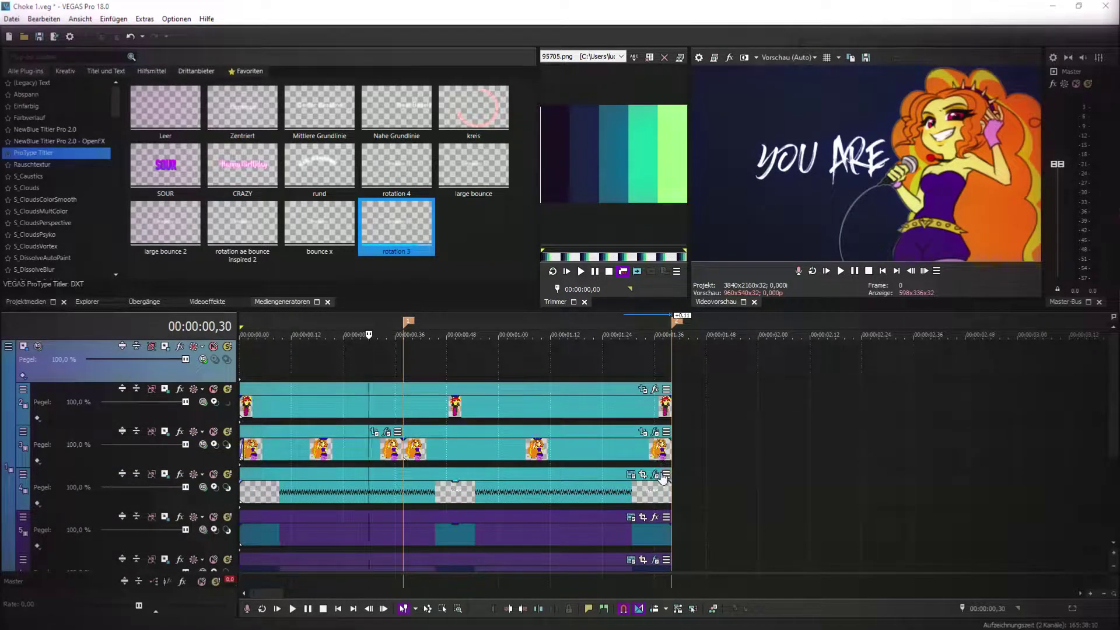
- Save the project, then apply the S_Gradient ocean preset to the title clip with Combine set to Mult
click(212, 302)
key(ctrl+s)
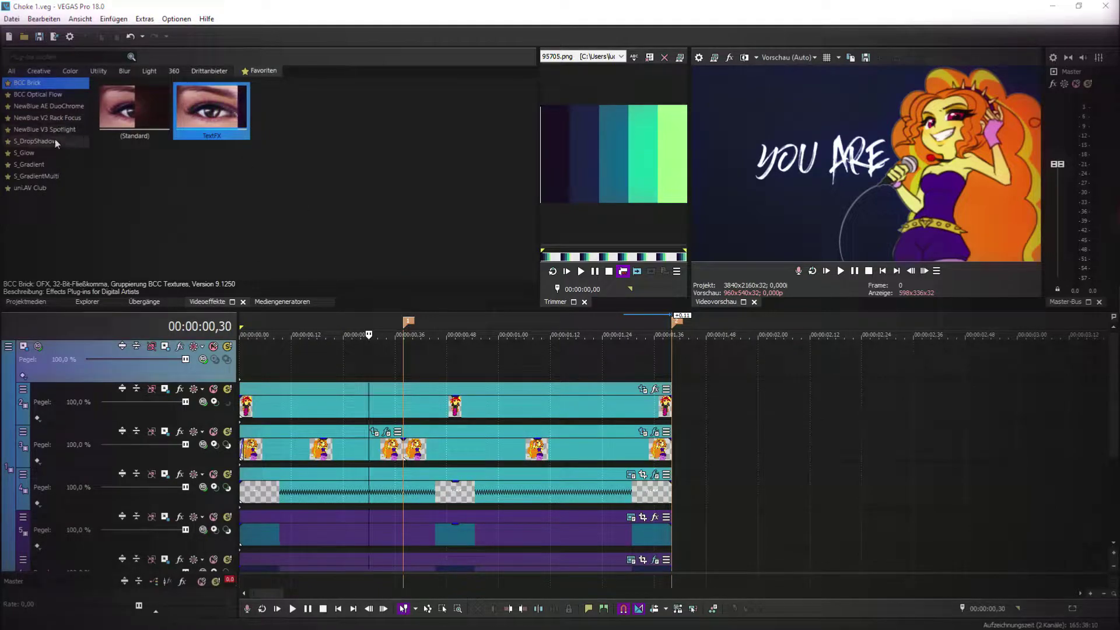
key(alt+Tab)
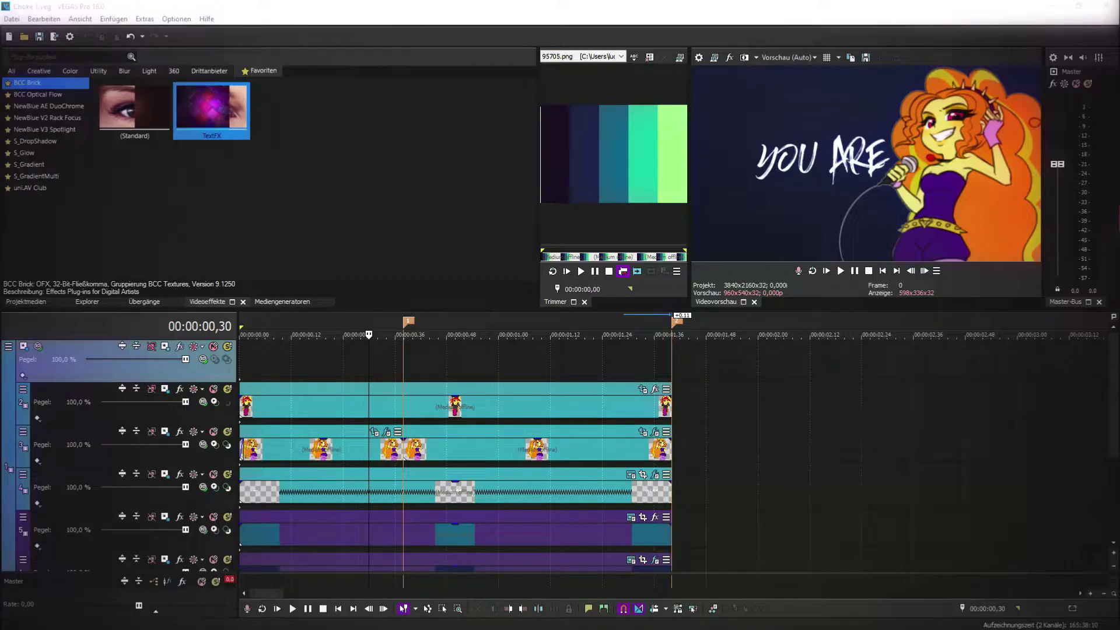
key(alt+Tab)
click(65, 169)
drag(288, 215, 452, 487)
click(159, 316)
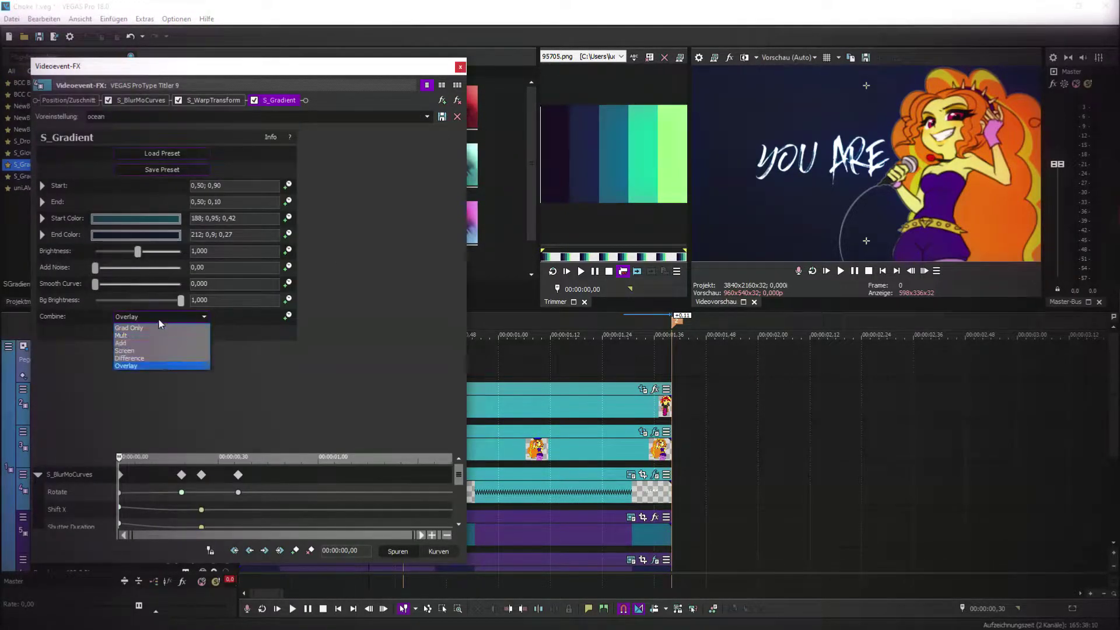
click(152, 335)
- Raise the title gradient's Brightness to 1,660 and sample dark purple from the palette image as End Color, 279; 0,95; 0,26
drag(139, 252, 167, 251)
click(157, 236)
click(122, 251)
click(583, 136)
- Sample blue from the palette image as the title gradient's Start Color and lighten it to 196; 0,51; 0,72
click(144, 220)
click(123, 234)
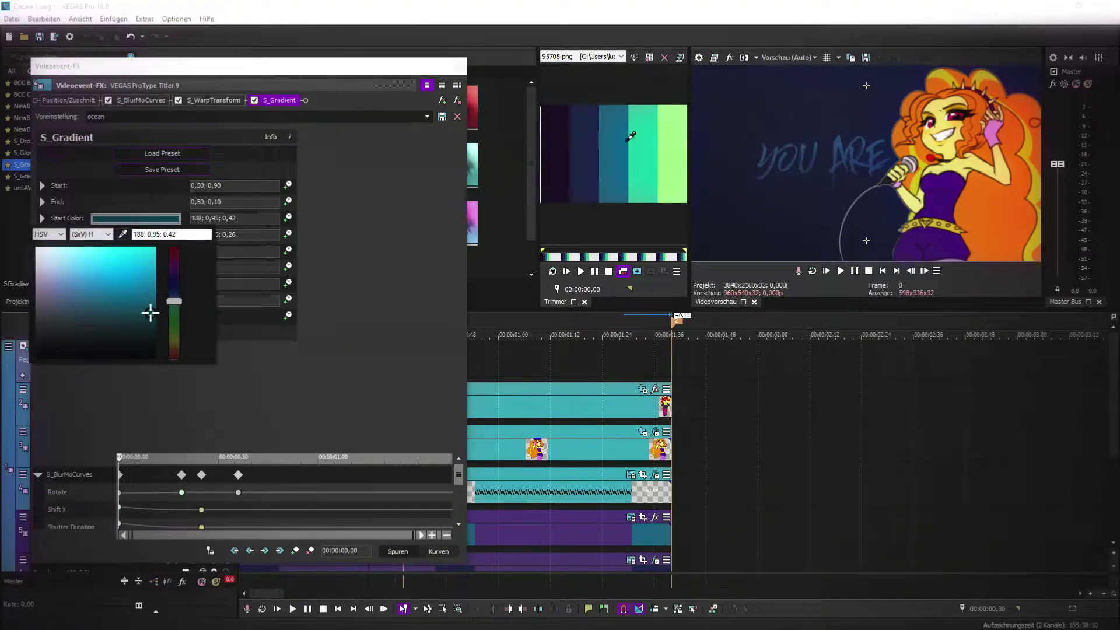
click(620, 142)
click(136, 218)
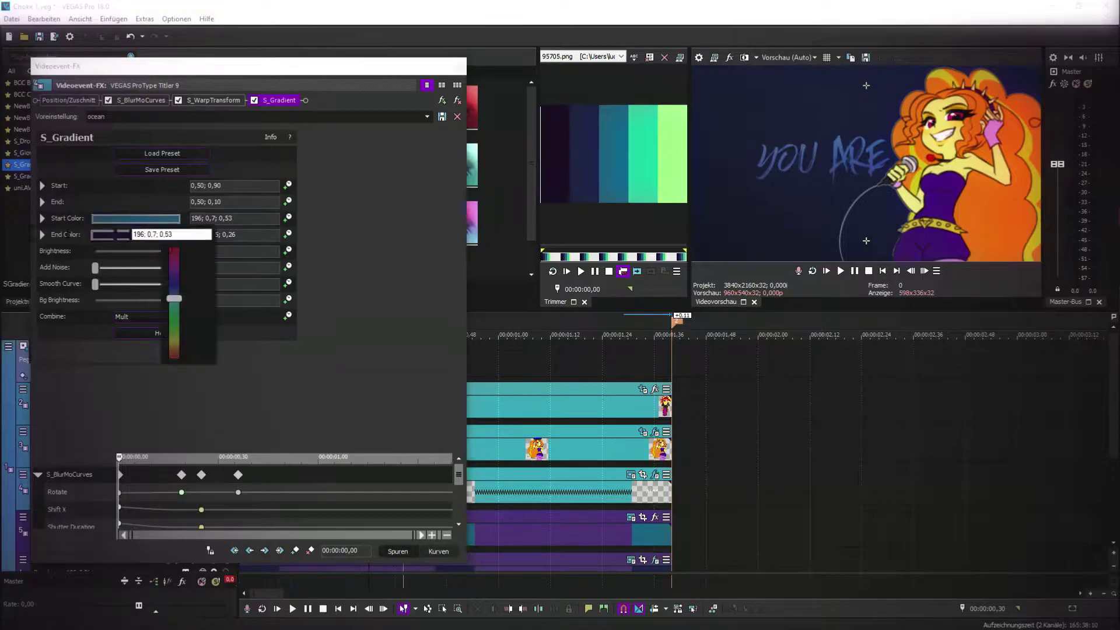
drag(95, 293, 97, 279)
click(231, 267)
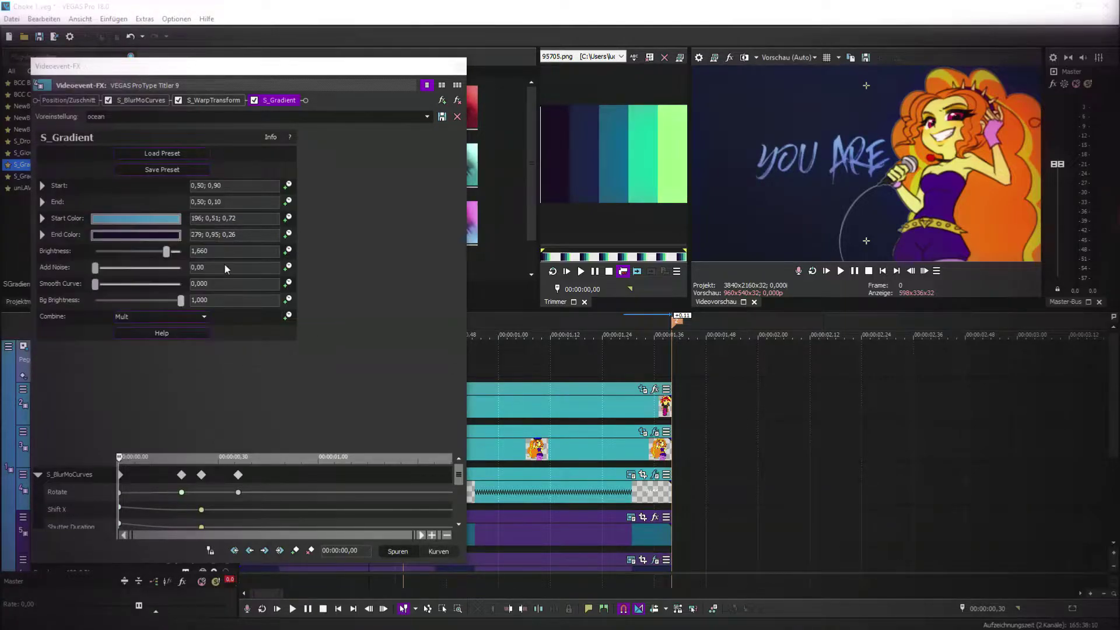
- Brighten the title gradient's End Color to 279; 0,68; 0,39, close the effect settings and save the project
click(140, 234)
drag(117, 337, 117, 333)
click(330, 305)
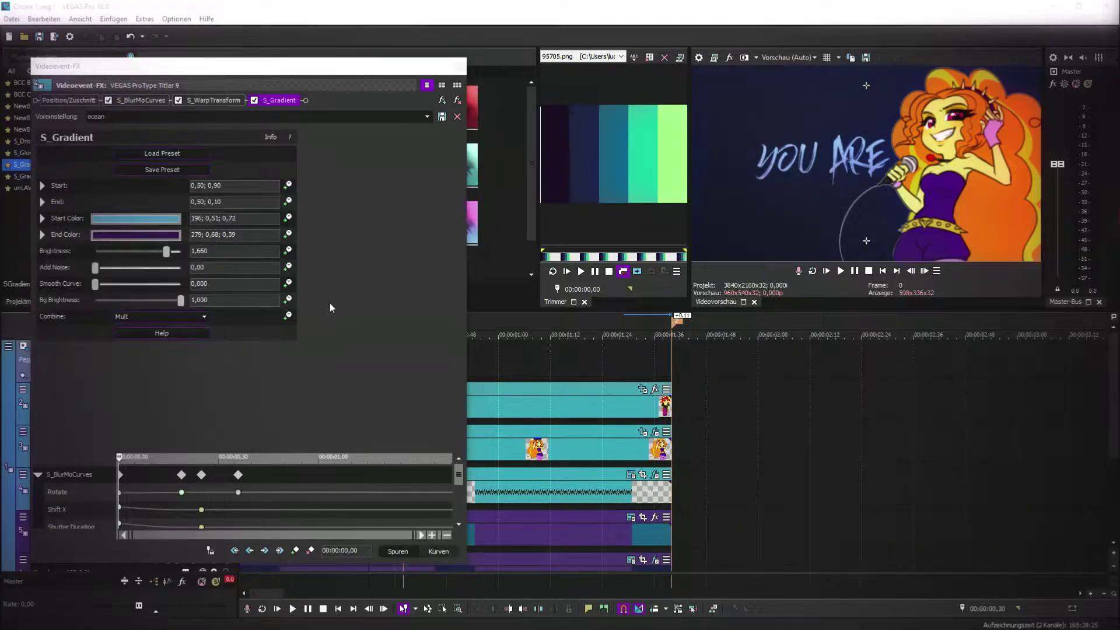
click(456, 66)
click(26, 302)
click(39, 37)
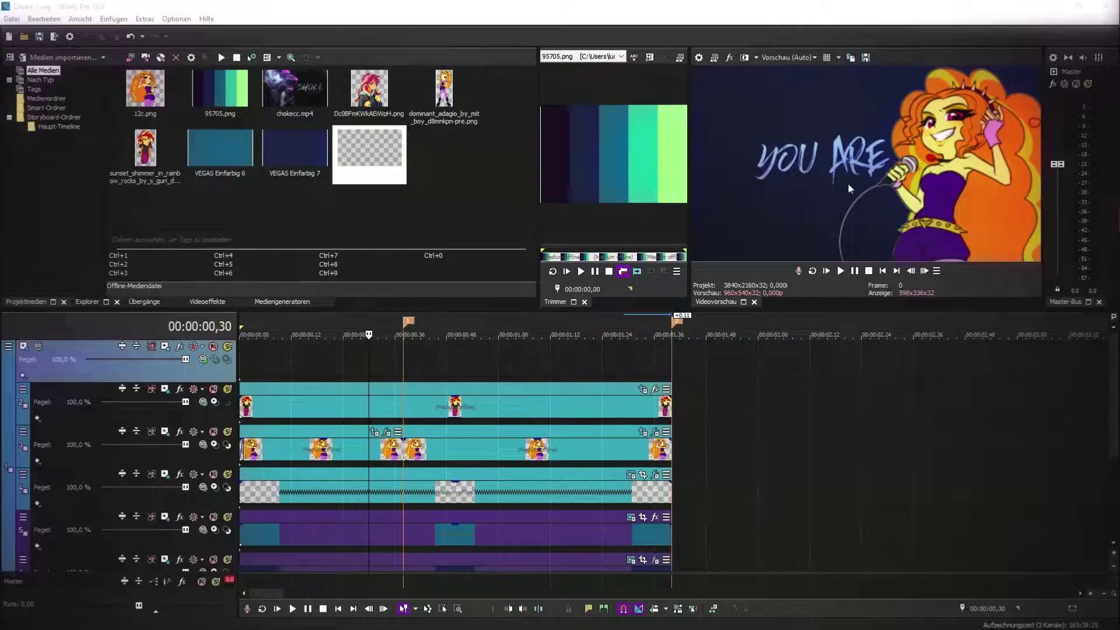
- Play the scene from the start to review the recoloured title
click(243, 362)
key(space)
key(space)
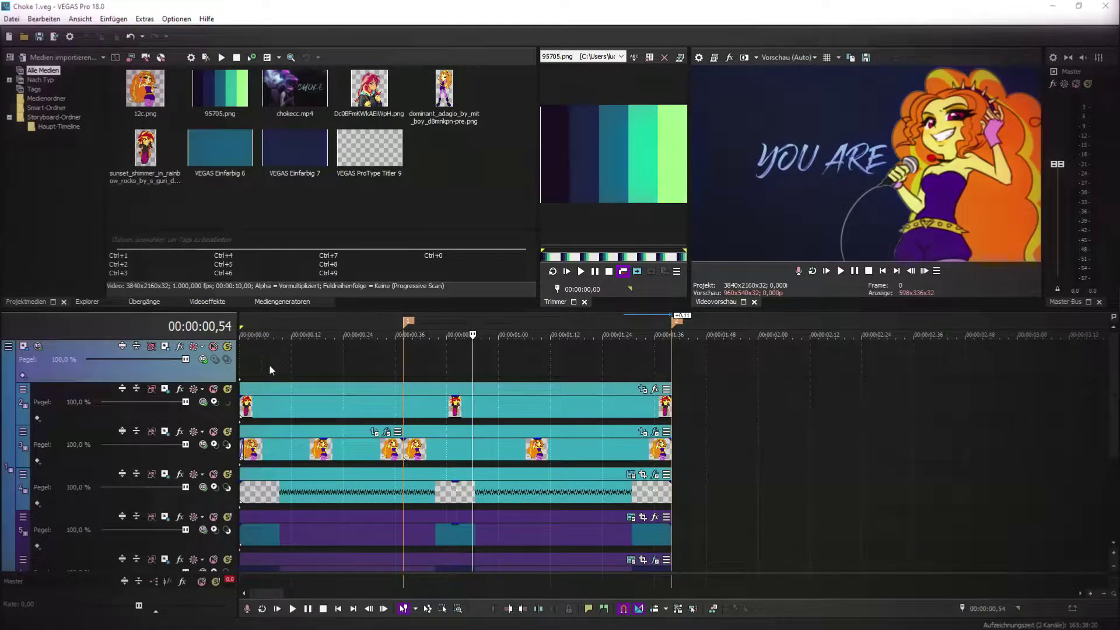
click(827, 271)
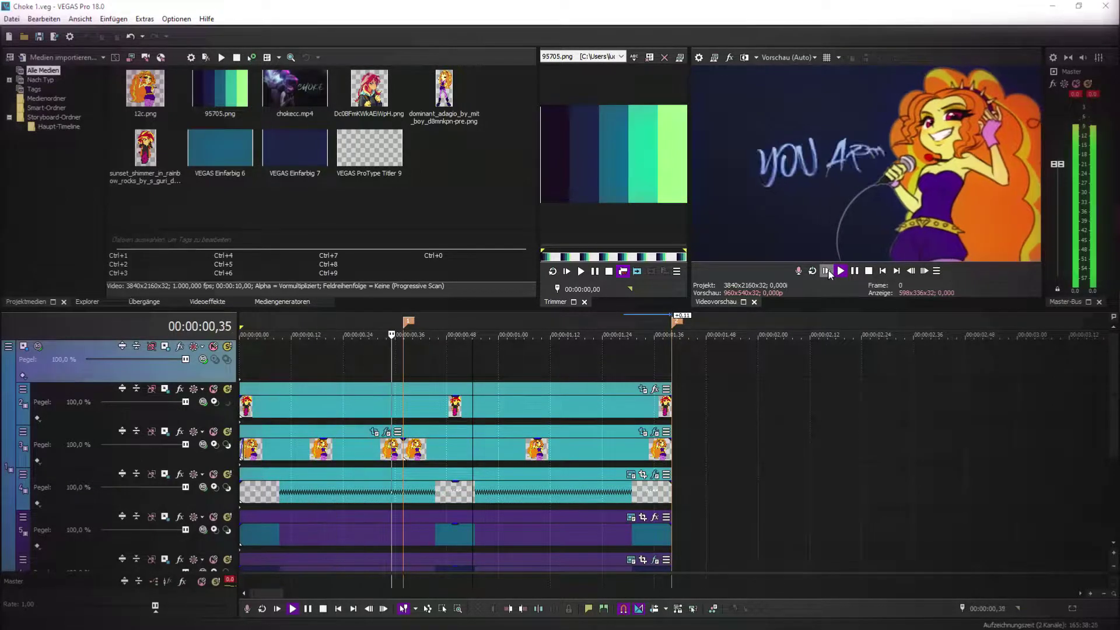
key(space)
- Add a parent motion keyframe on Track 1 at 00:00:00,32 and enlarge its frame to about 4.421,91
click(401, 359)
click(376, 377)
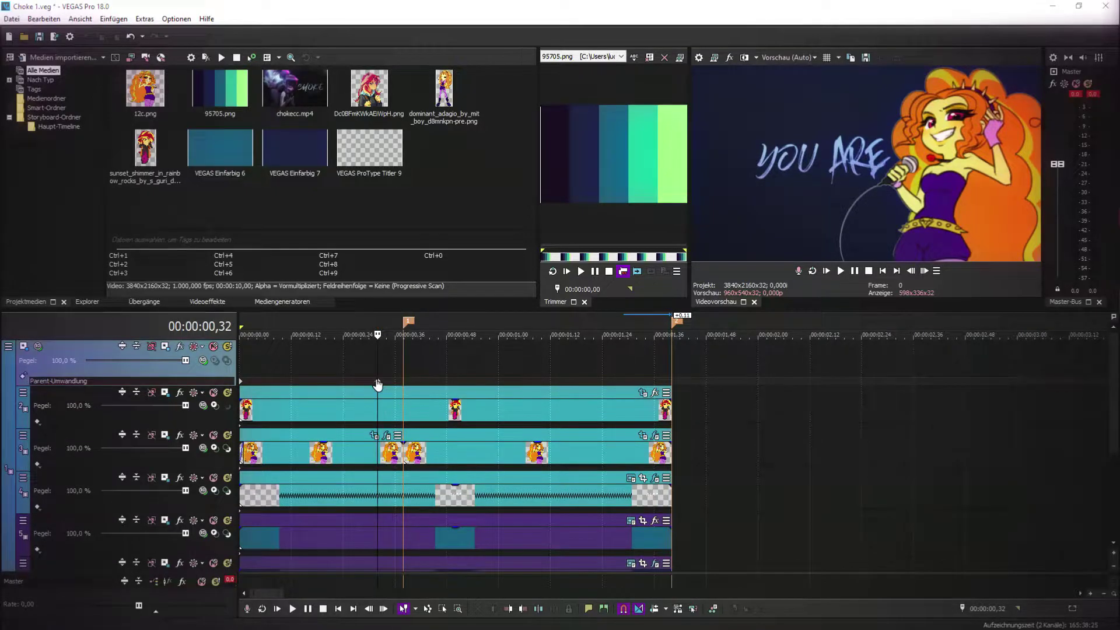
double_click(378, 383)
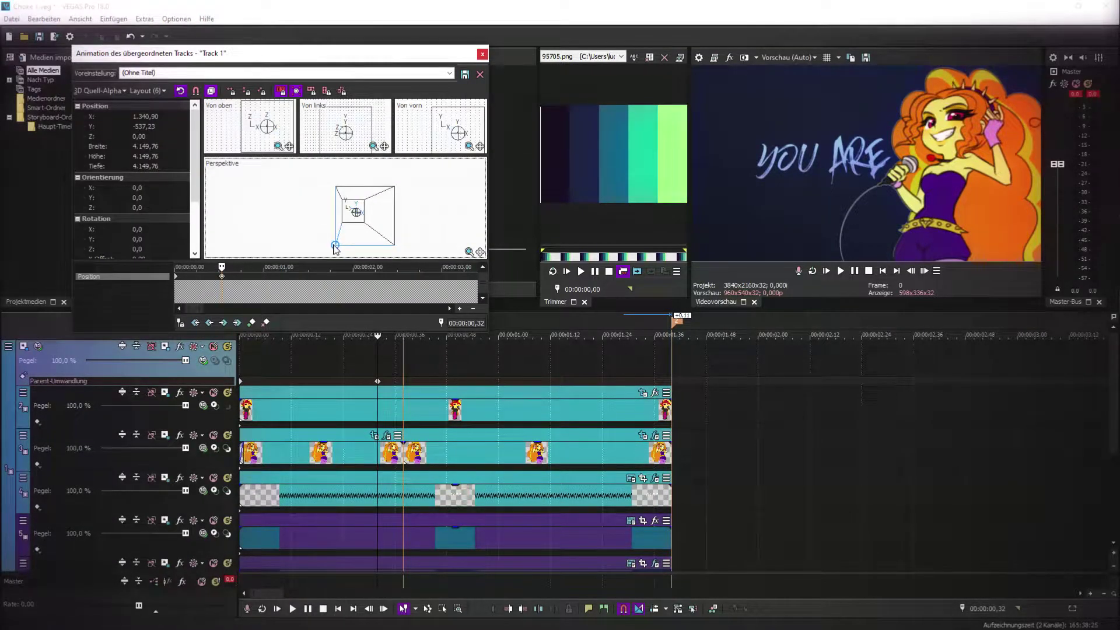
drag(334, 249, 332, 250)
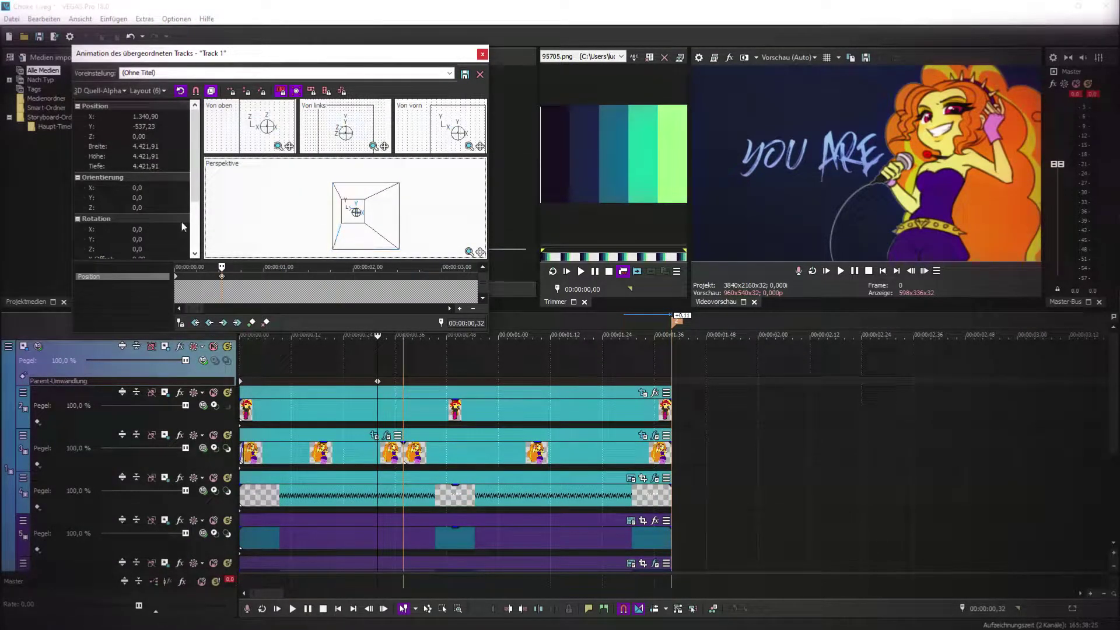
- Change the interpolation of the parent motion keyframe at 00:00:00,32 and set its Z orientation to 2,0
right_click(222, 276)
click(245, 360)
click(261, 358)
right_click(222, 277)
click(267, 372)
click(378, 382)
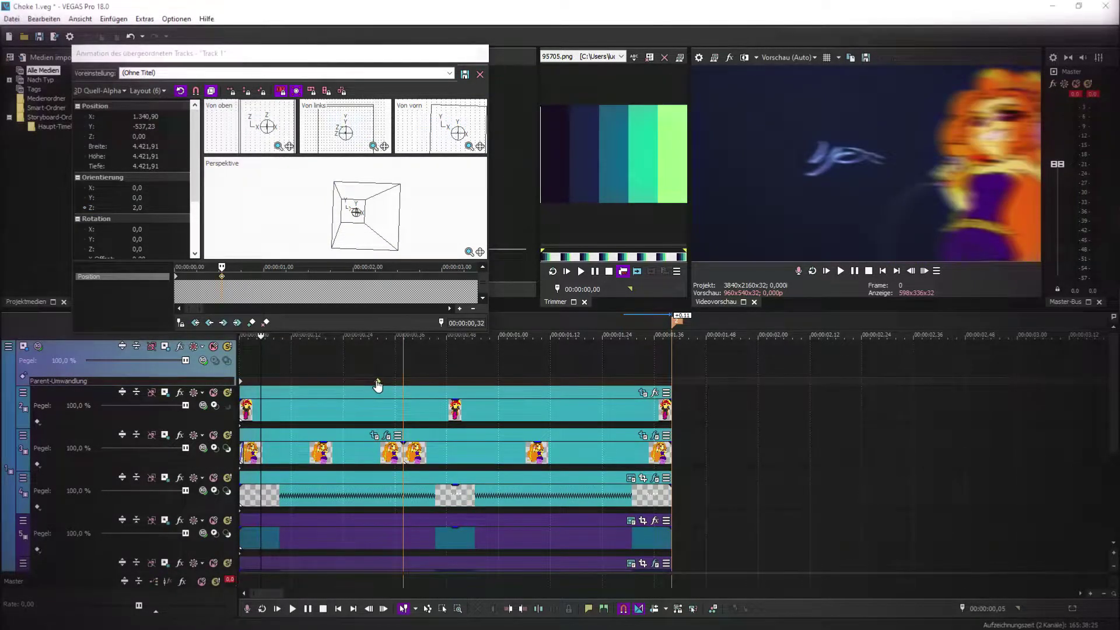
- Copy the parent motion keyframe to 00:00:00,44 and set the copy's Z orientation to -1,0
drag(377, 382, 430, 383)
click(429, 382)
scroll(305, 239, up, 3)
click(177, 209)
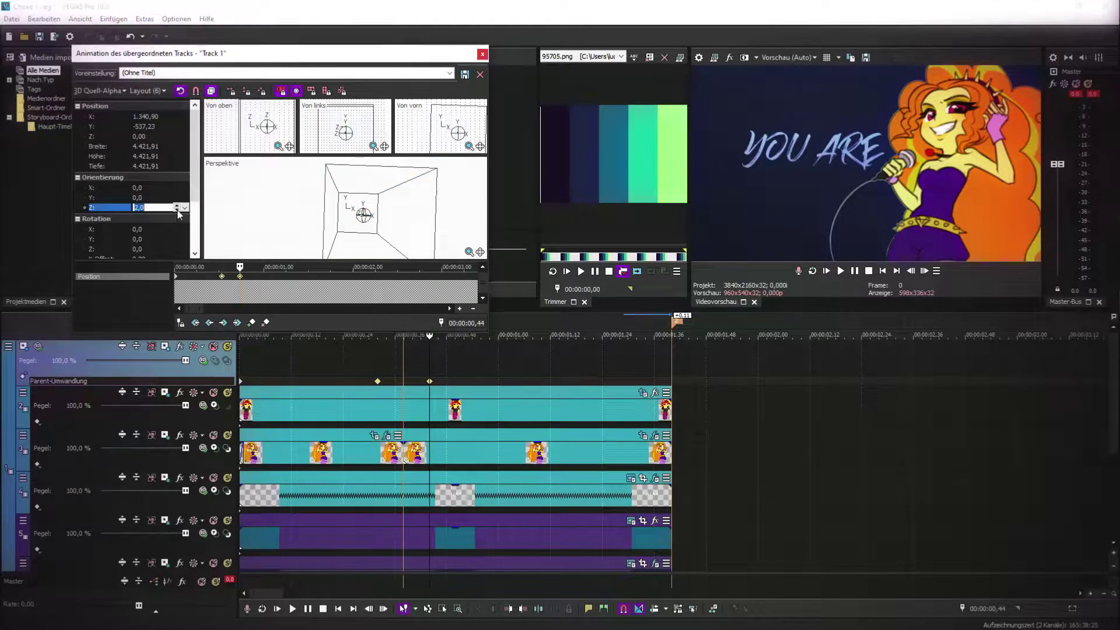
click(177, 210)
click(177, 210)
click(177, 210)
- At 00:00:00,44, shrink the parent frame to about 2.354,25, position it at X 694,63 and Y 50,29, and save the project
scroll(341, 235, down, 3)
click(340, 231)
drag(341, 232, 322, 213)
scroll(347, 227, up, 2)
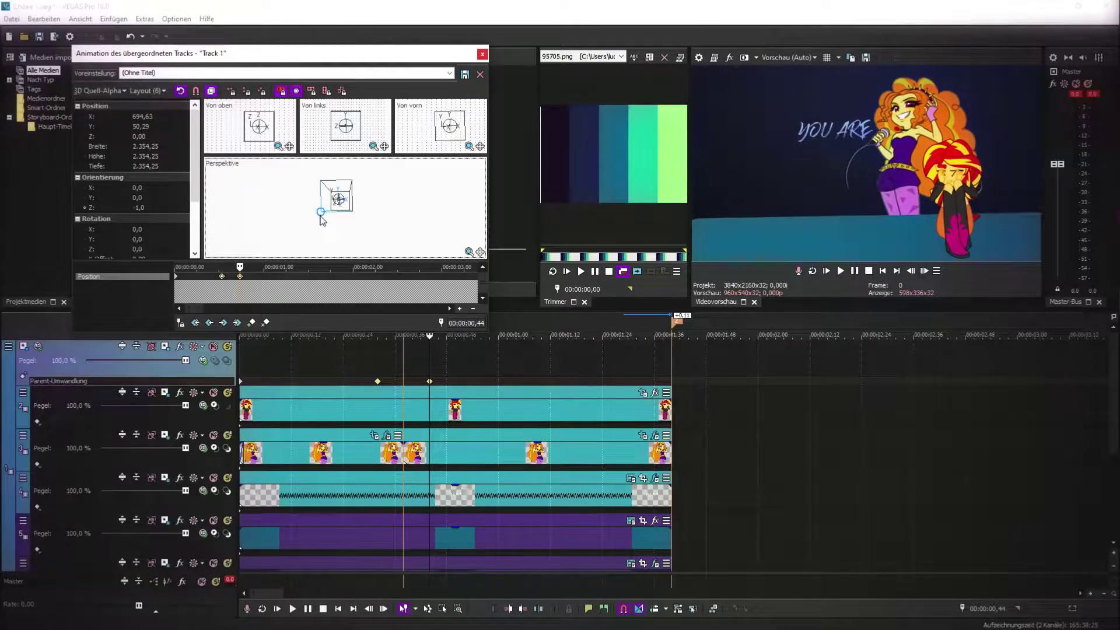
click(856, 218)
click(482, 53)
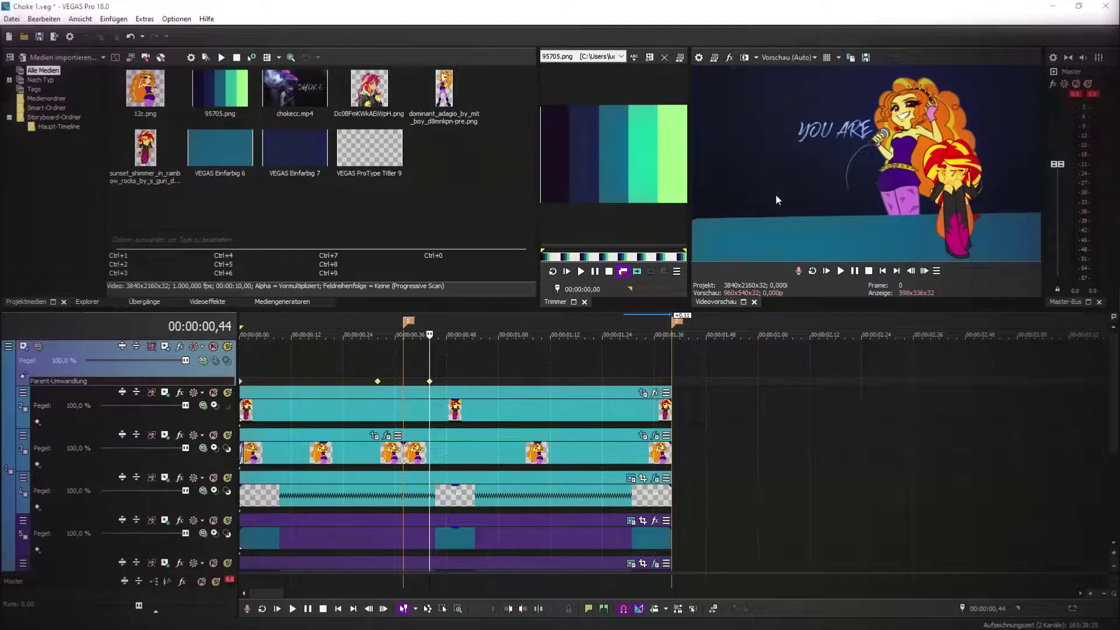
click(55, 37)
click(759, 165)
click(40, 36)
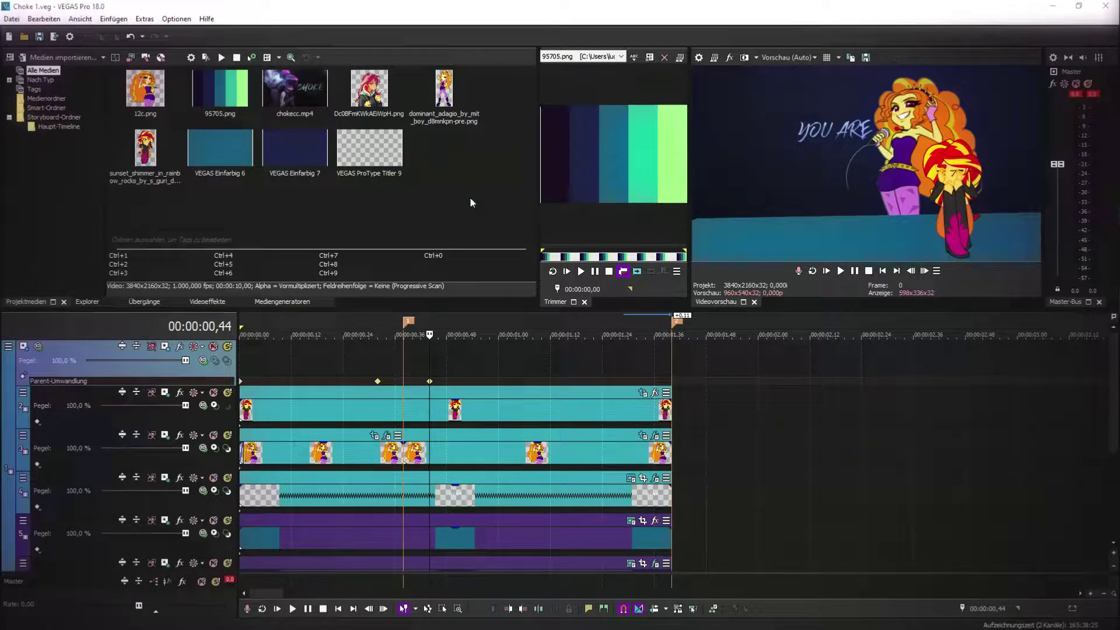
- Move the last parent motion keyframe to 00:00:00,48, change its interpolation, and play the scene from the start
drag(430, 381, 447, 383)
right_click(447, 382)
click(477, 407)
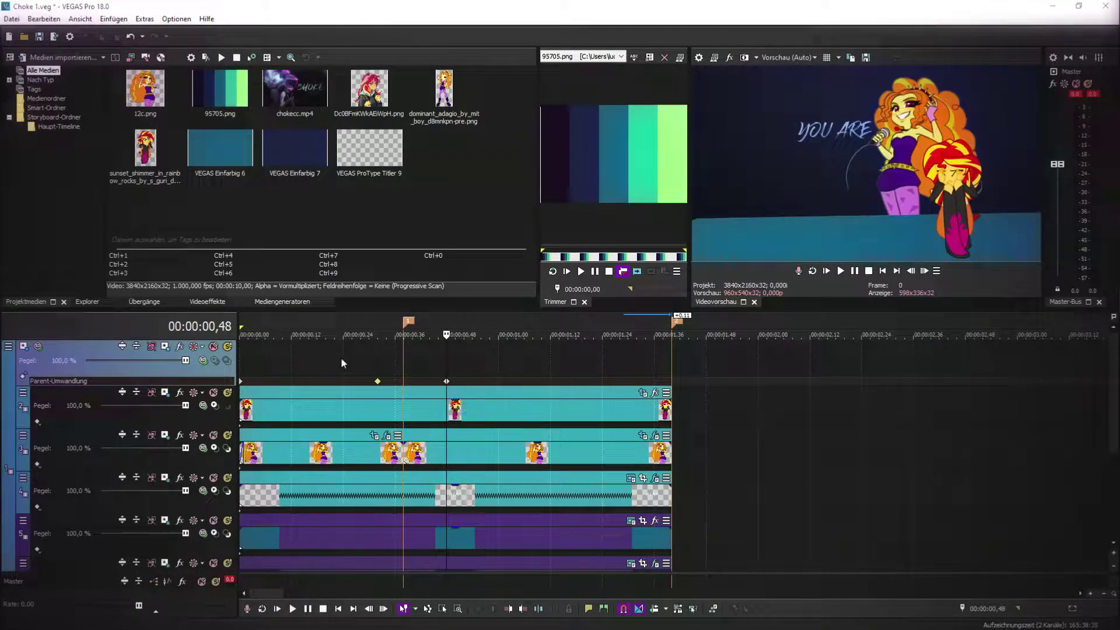
click(826, 272)
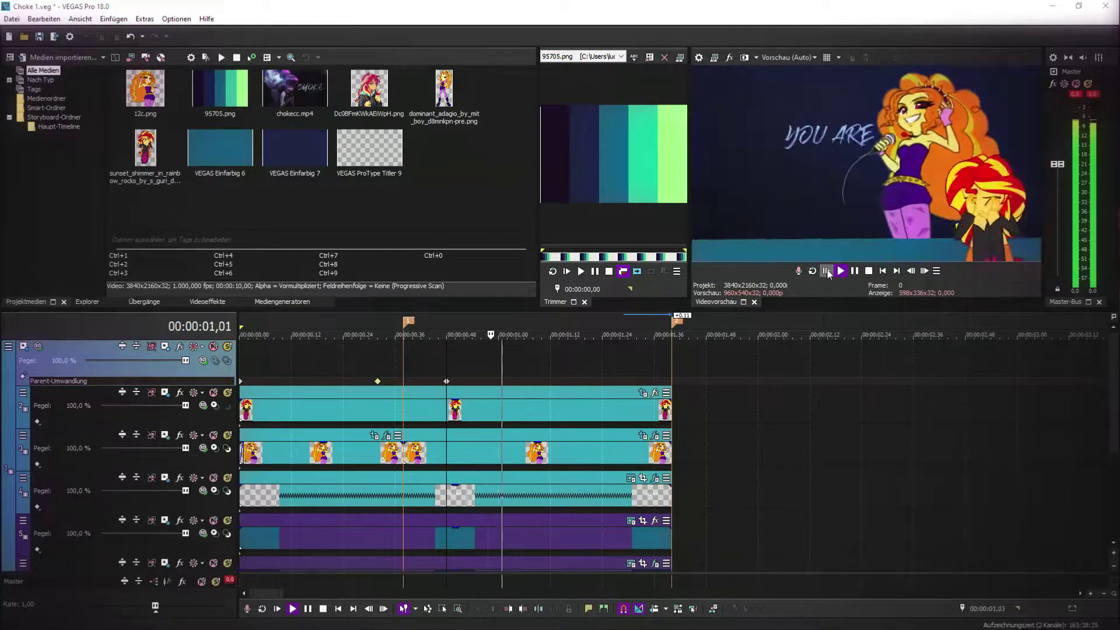
- Overlap the two singing-character clips around the first marker to crossfade them
click(382, 452)
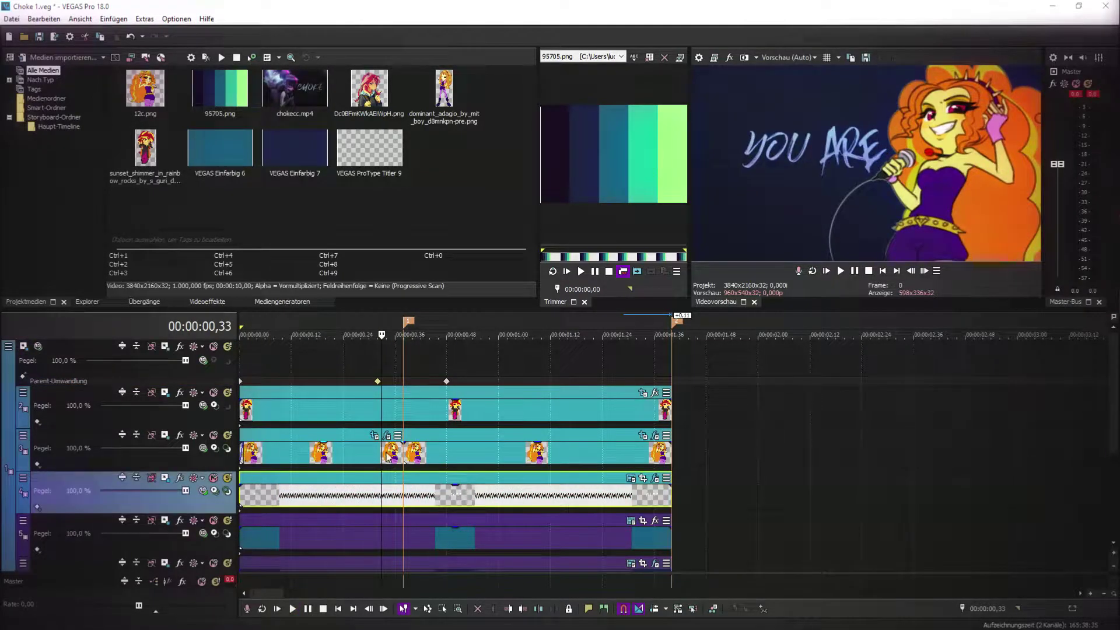
drag(405, 453, 455, 452)
click(438, 453)
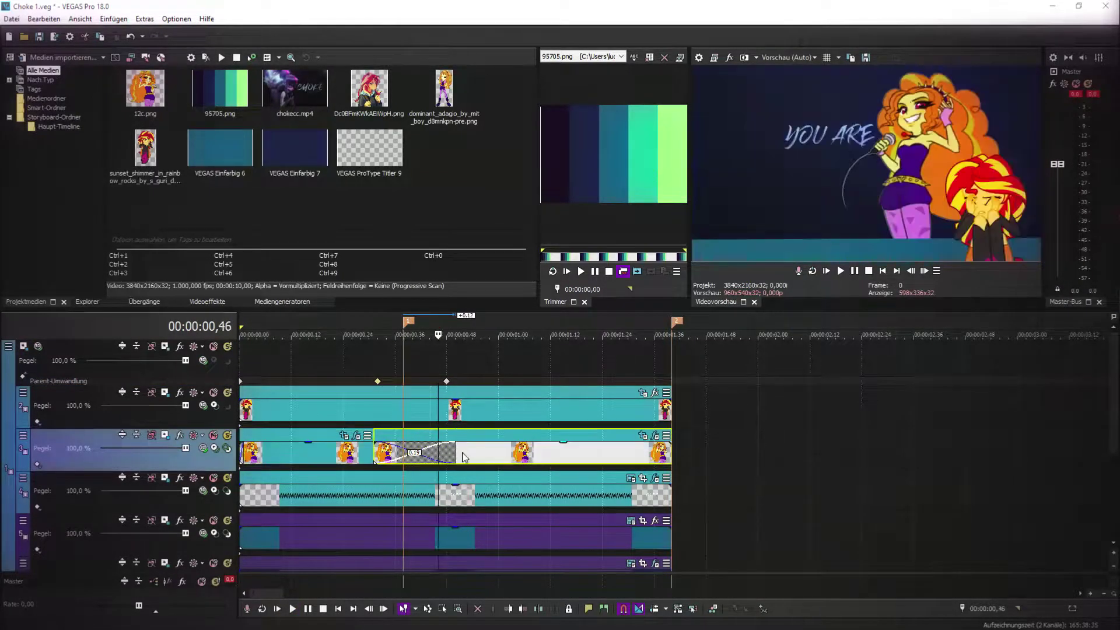
click(498, 455)
click(563, 453)
- Add the VEGAS Chroma-Keyer effect to the second singing-character clip
click(654, 436)
click(443, 101)
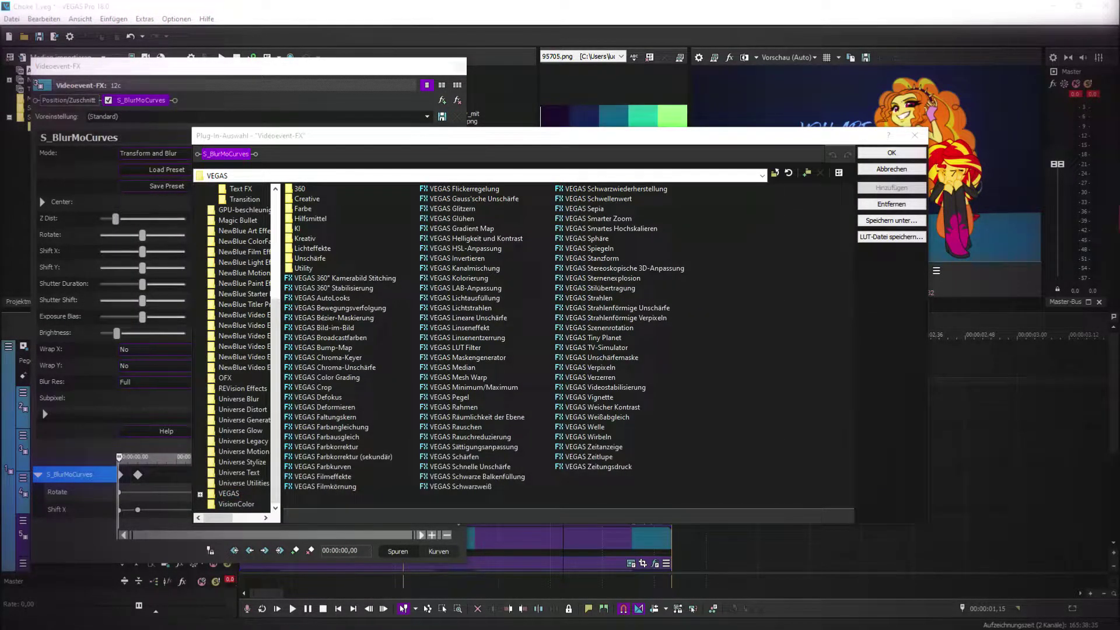
key(XF86AudioLowerVolume)
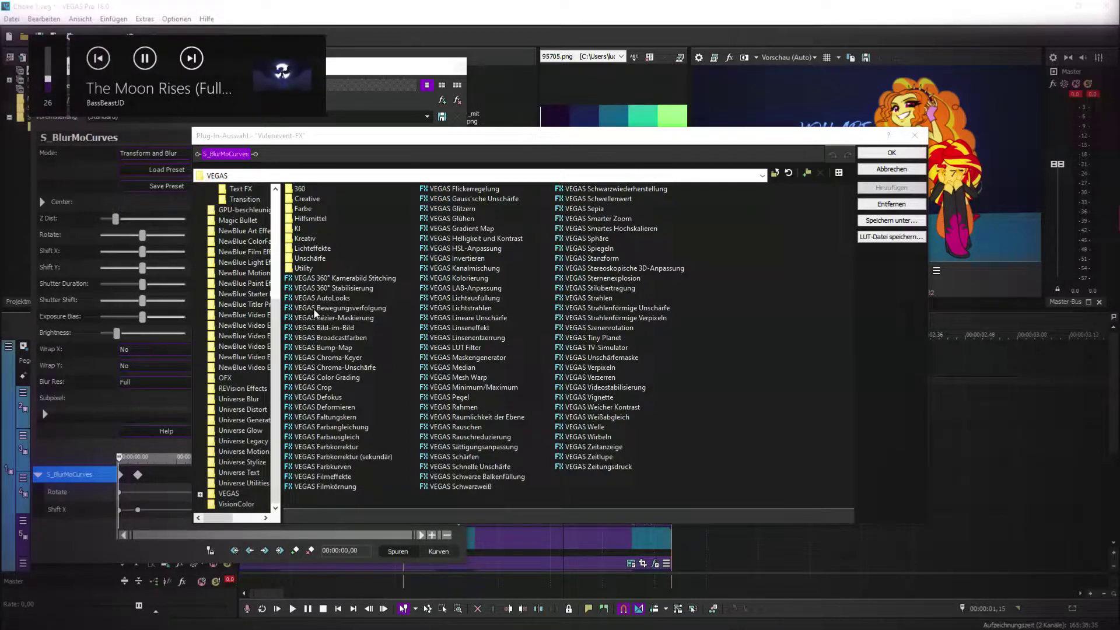
double_click(329, 357)
key(Return)
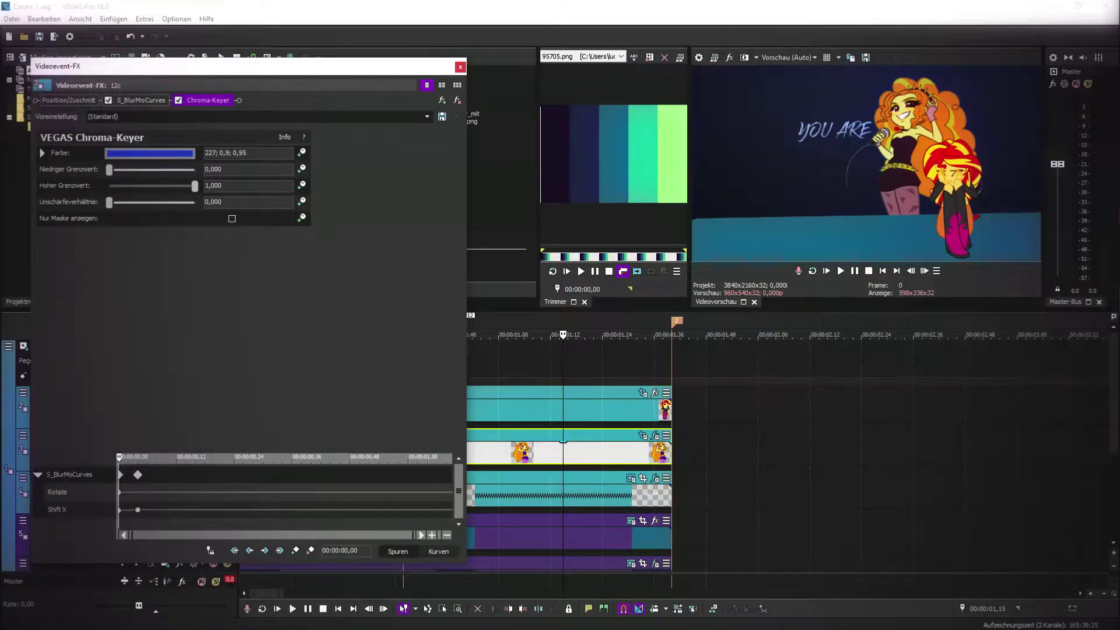
- Show only the Chroma-Keyer's mask, lower its high threshold to 0,299, and close the effect settings
click(232, 218)
drag(194, 186, 136, 187)
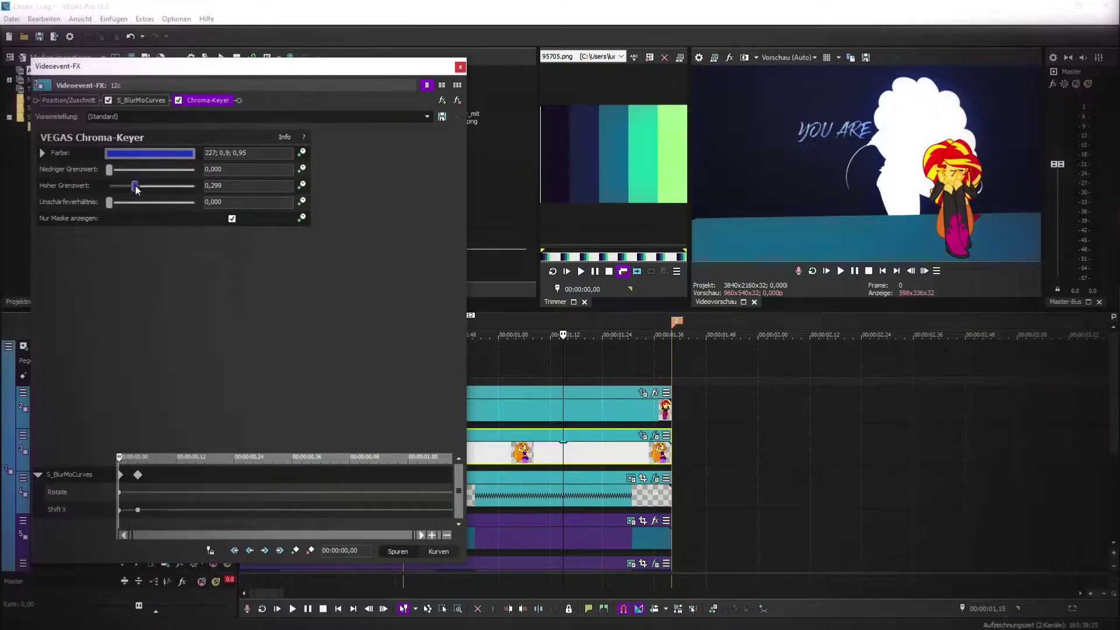
click(460, 67)
- Apply the S_Gradient greyblue preset to the second singing-character clip, with sampled End Color 279; 0,95; 0,26 and Brightness 2,000
drag(270, 169, 503, 409)
mouse_move(140, 254)
mouse_down()
mouse_move(128, 255)
mouse_move(140, 258)
mouse_up()
click(137, 236)
click(124, 250)
click(566, 143)
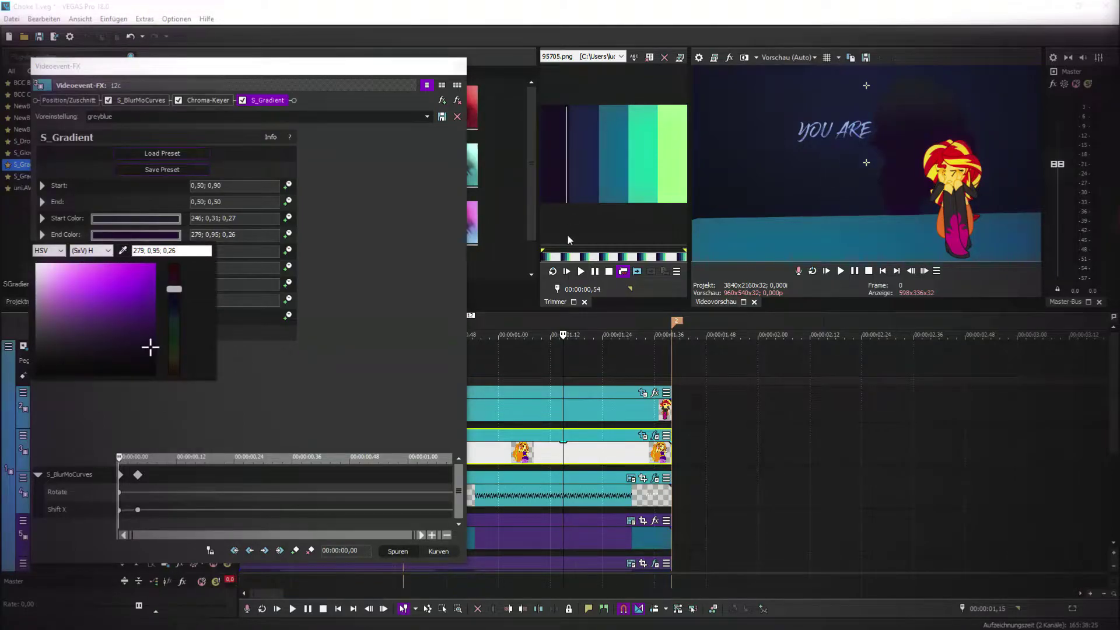
click(569, 239)
drag(142, 251, 193, 256)
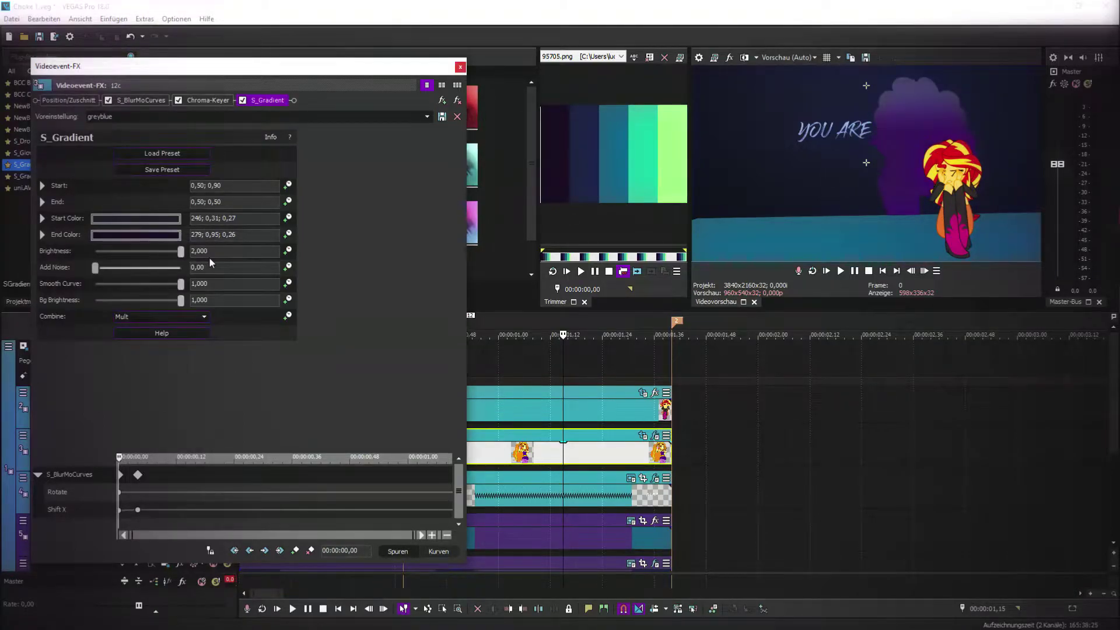
- Darken the silhouette gradient's End Color to 279; 0,51; 0,08
click(141, 236)
click(60, 359)
click(97, 368)
click(261, 373)
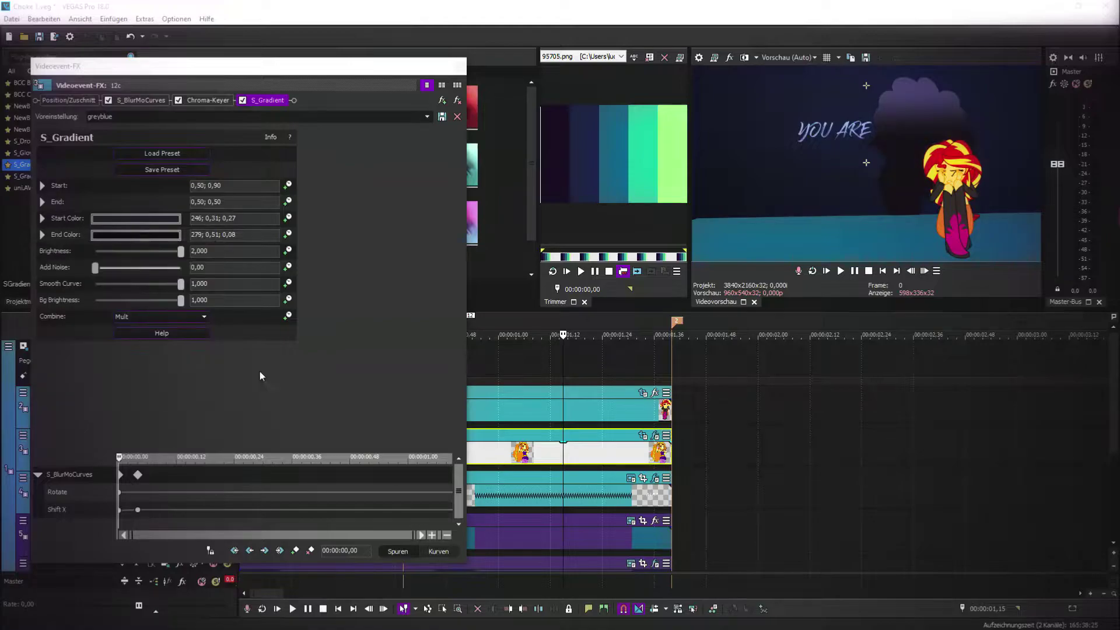
- Sample the palette's teal blue as the silhouette gradient's End Color, 196; 0,7; 0,53, and reduce Brightness to 0,993
click(143, 236)
click(123, 250)
click(616, 133)
click(350, 240)
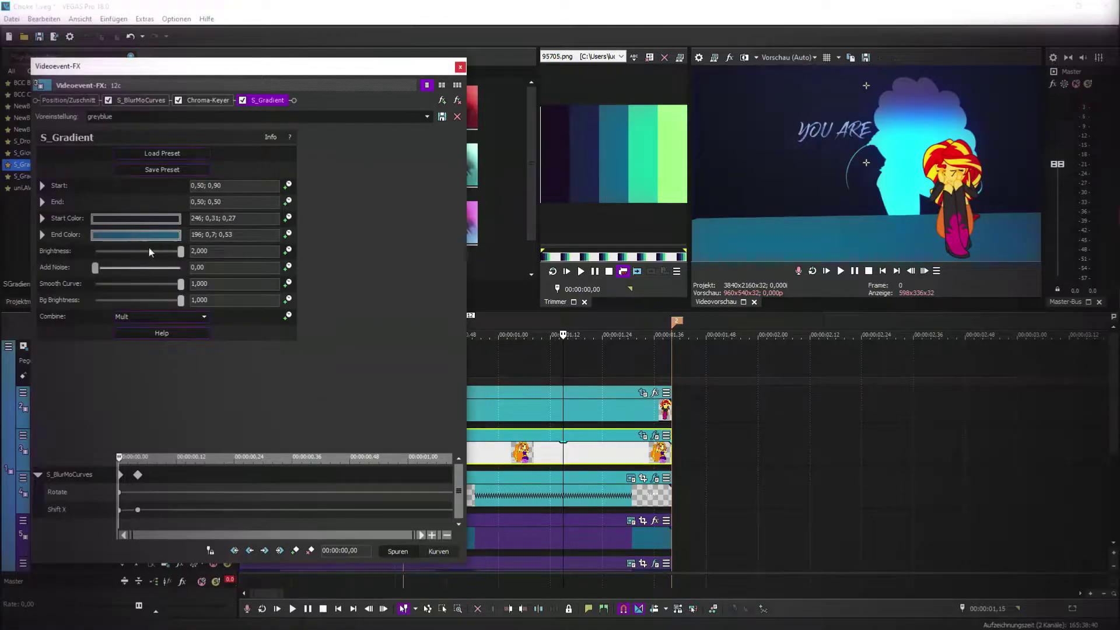
drag(181, 252, 131, 252)
- Try other Start Color shades for the silhouette gradient, then sample the palette's teal blue, 196; 0,7; 0,53
click(136, 218)
click(109, 259)
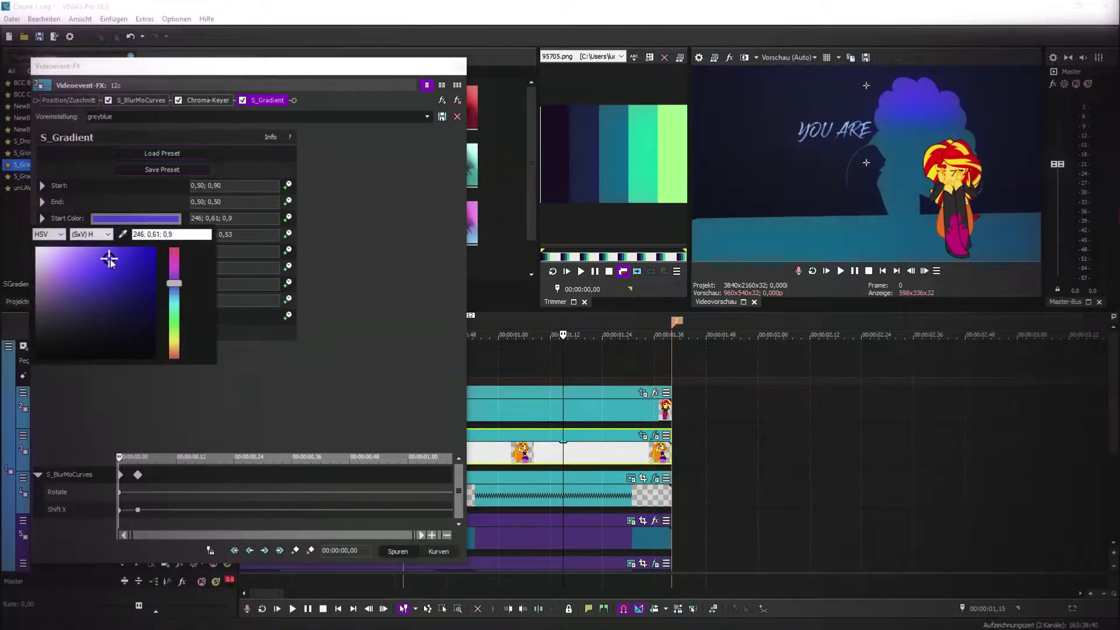
drag(113, 260, 29, 267)
mouse_move(36, 308)
mouse_down()
mouse_move(60, 275)
mouse_move(64, 316)
mouse_up()
click(123, 234)
click(608, 145)
click(337, 244)
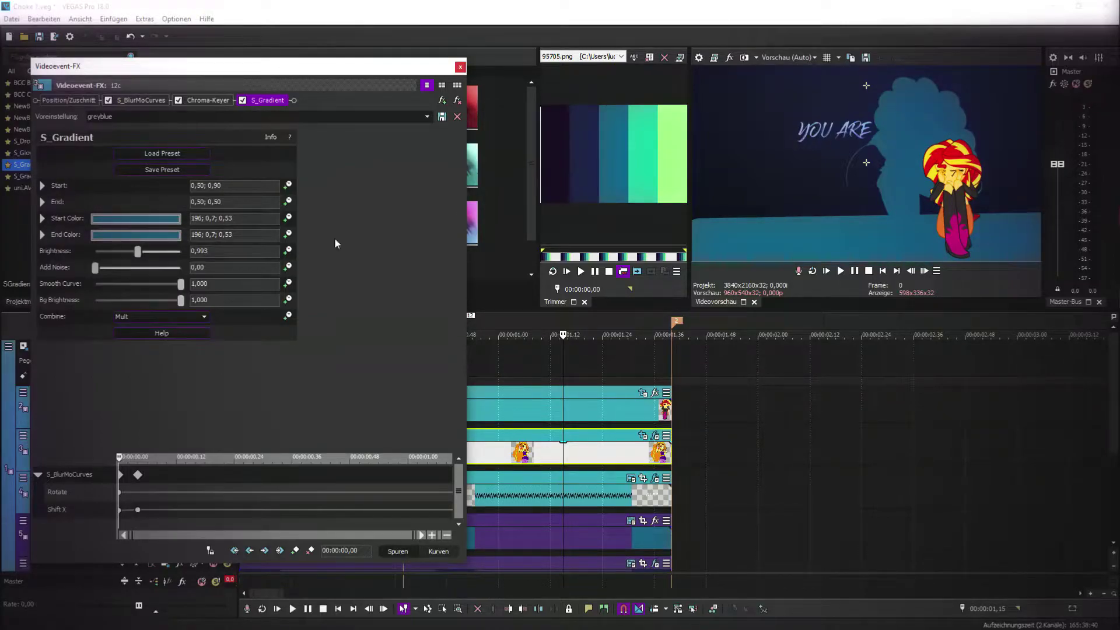
- Lower the silhouette gradient's Brightness to 0,762 and disable the S_Gradient effect
click(123, 251)
drag(127, 255, 129, 254)
click(243, 101)
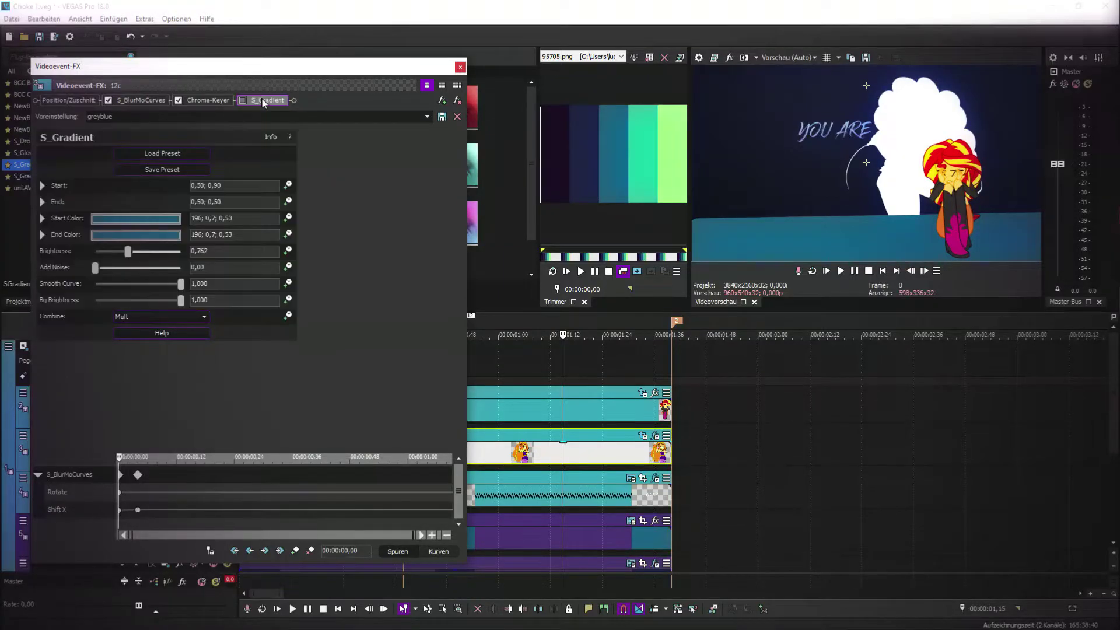
- Re-enable the S_Gradient effect on the silhouette and set its End Color to a muted purple, 279; 0,47; 0,44
click(243, 101)
click(151, 235)
click(124, 251)
click(556, 158)
click(139, 235)
drag(114, 343, 92, 325)
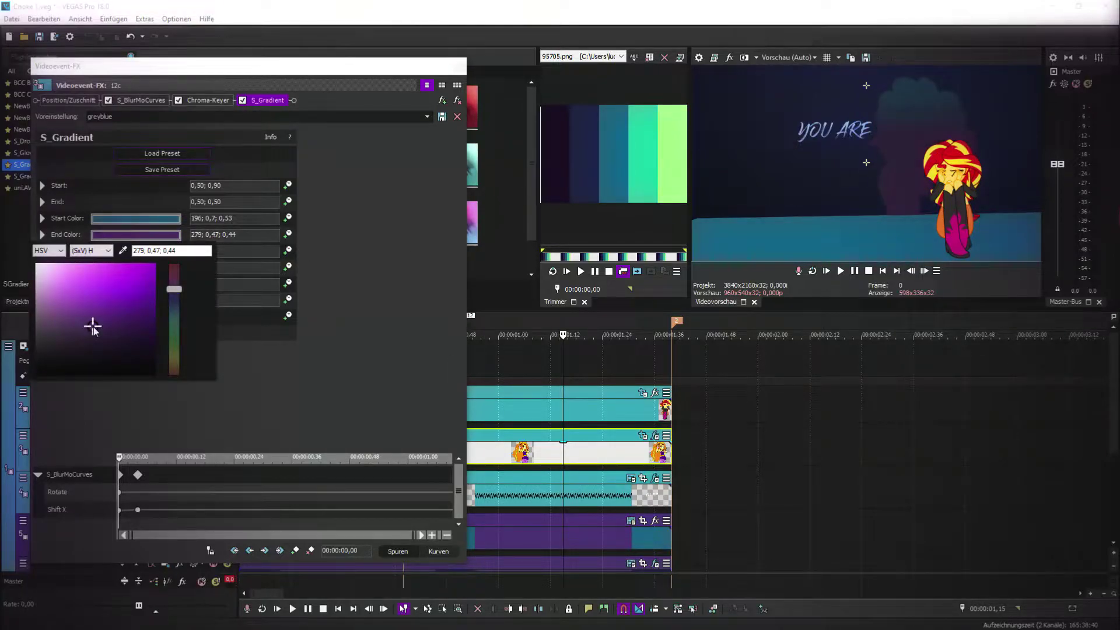
- Set the silhouette gradient's Start Color to 235; 0,36; 0,54 and its End Color to 252; 0,47; 0,44
click(147, 221)
click(115, 298)
mouse_move(181, 296)
mouse_down()
mouse_move(175, 266)
mouse_move(176, 287)
mouse_up()
click(68, 294)
click(135, 218)
click(135, 234)
click(174, 297)
click(341, 321)
click(146, 220)
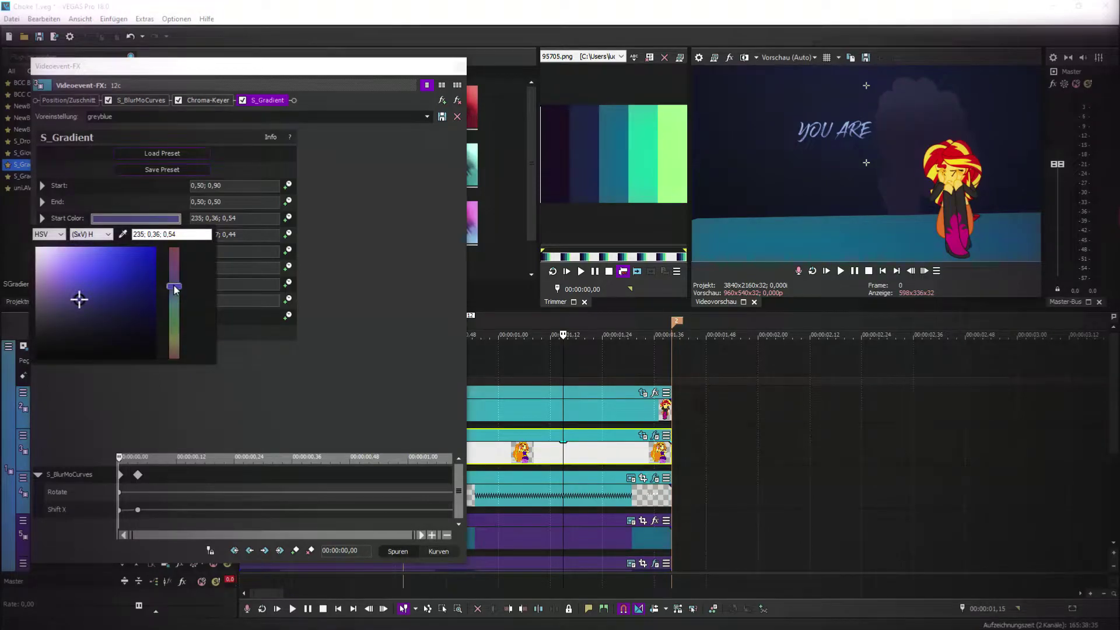
- Lower the silhouette gradient's Brightness to 0,422 and close the effect settings
click(364, 333)
drag(122, 254, 283, 285)
drag(181, 250, 20, 262)
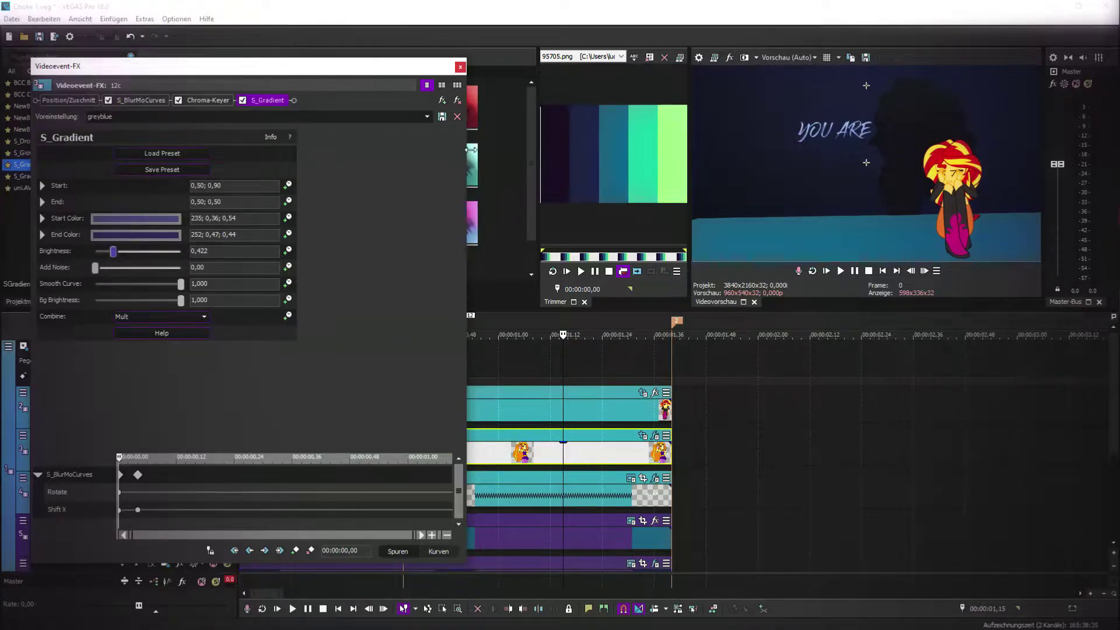
click(461, 66)
- Reposition the crouching character's track in 3D track motion to X -272,93, keeping it in front of the silhouette
click(151, 392)
drag(361, 225, 357, 227)
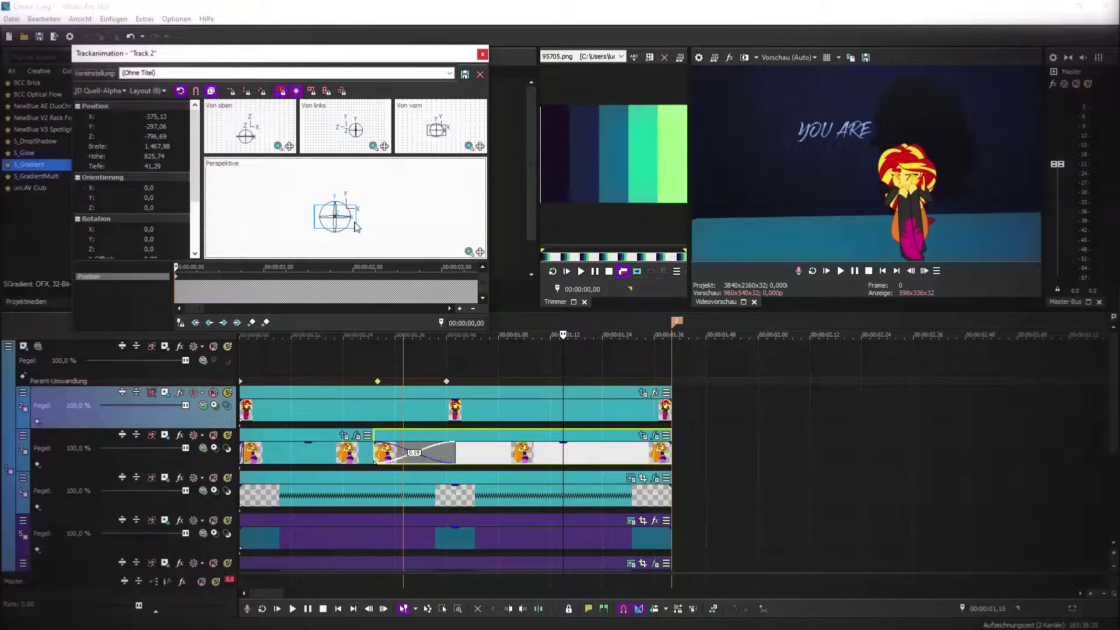
drag(356, 226, 359, 227)
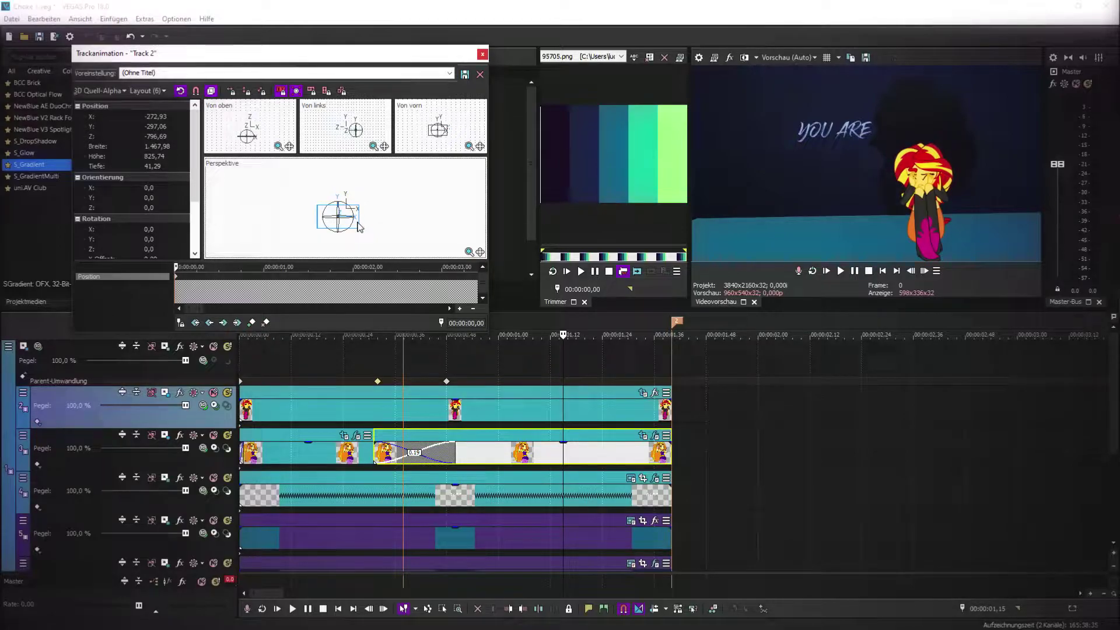
click(480, 74)
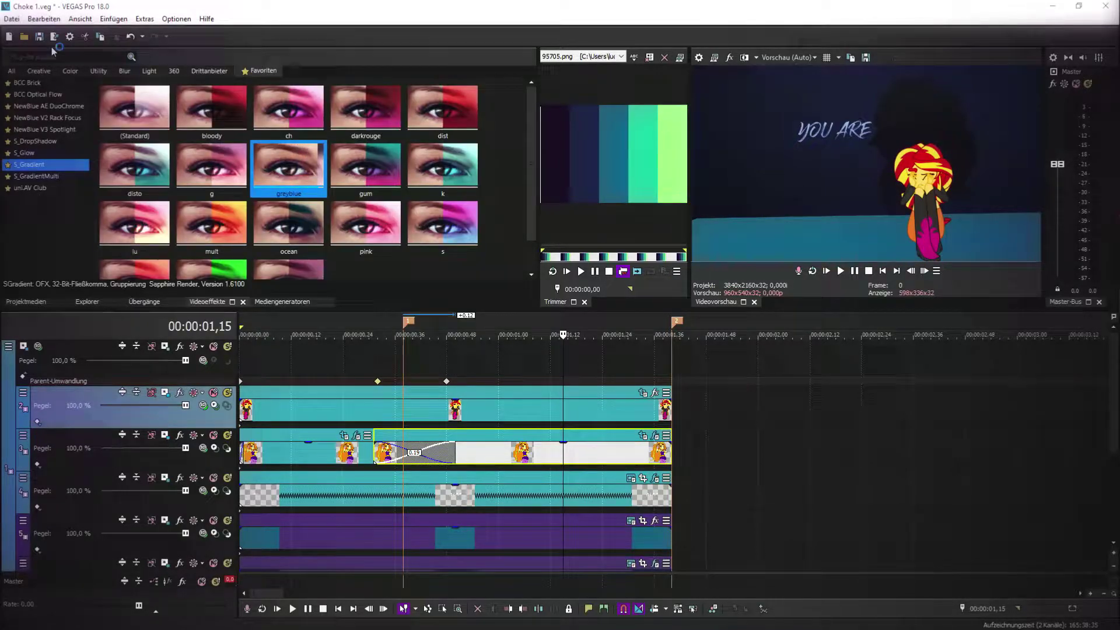
click(655, 393)
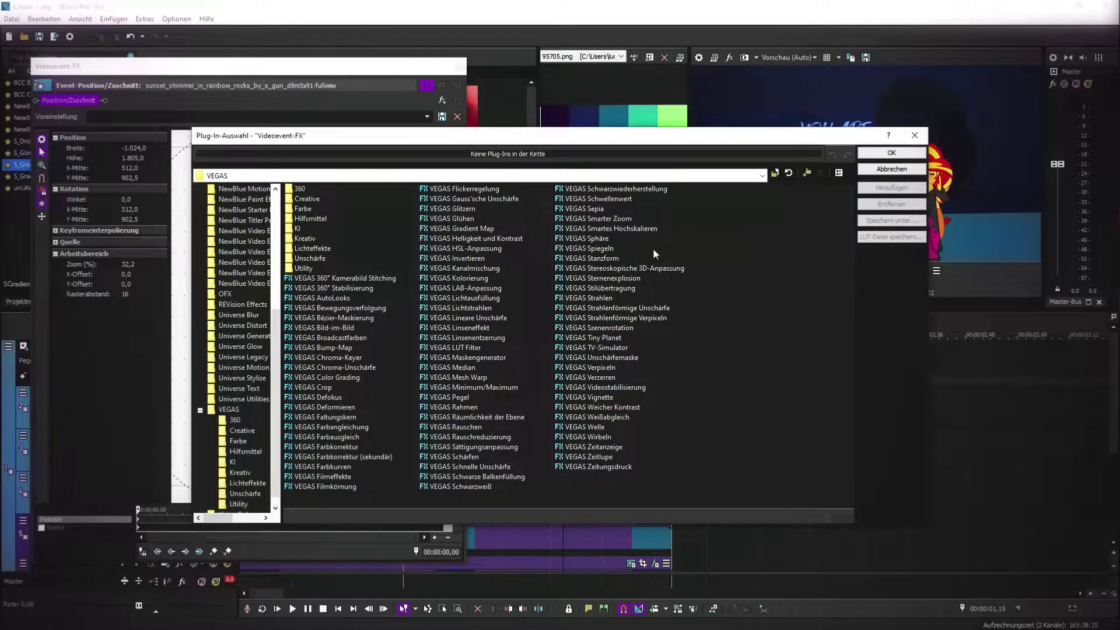
click(486, 417)
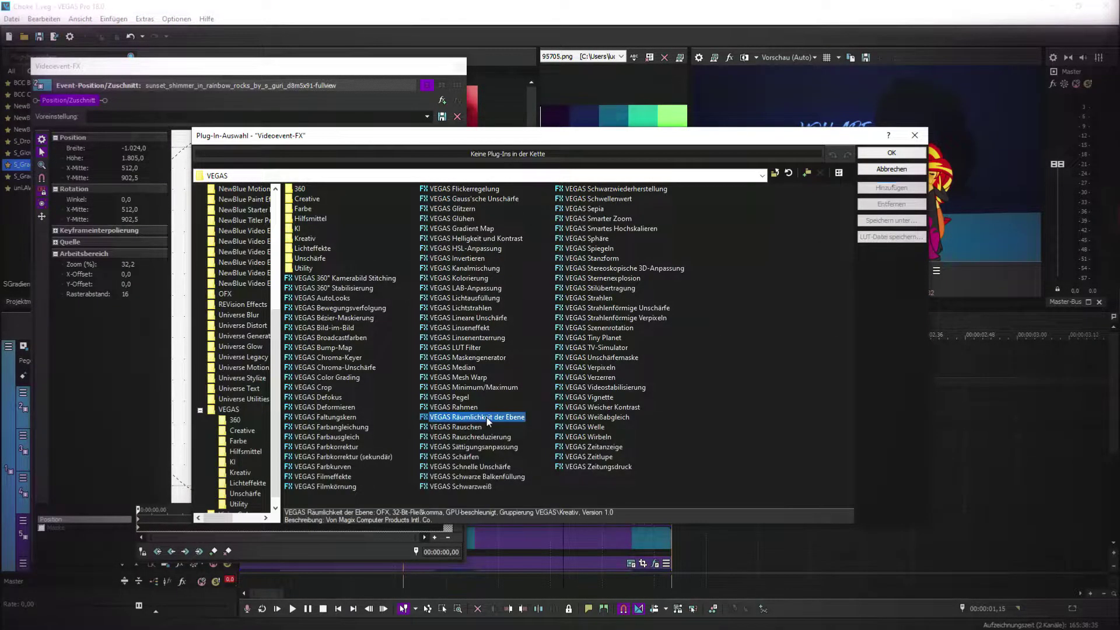
click(914, 135)
click(460, 67)
- Duplicate the crouching character's track
click(26, 302)
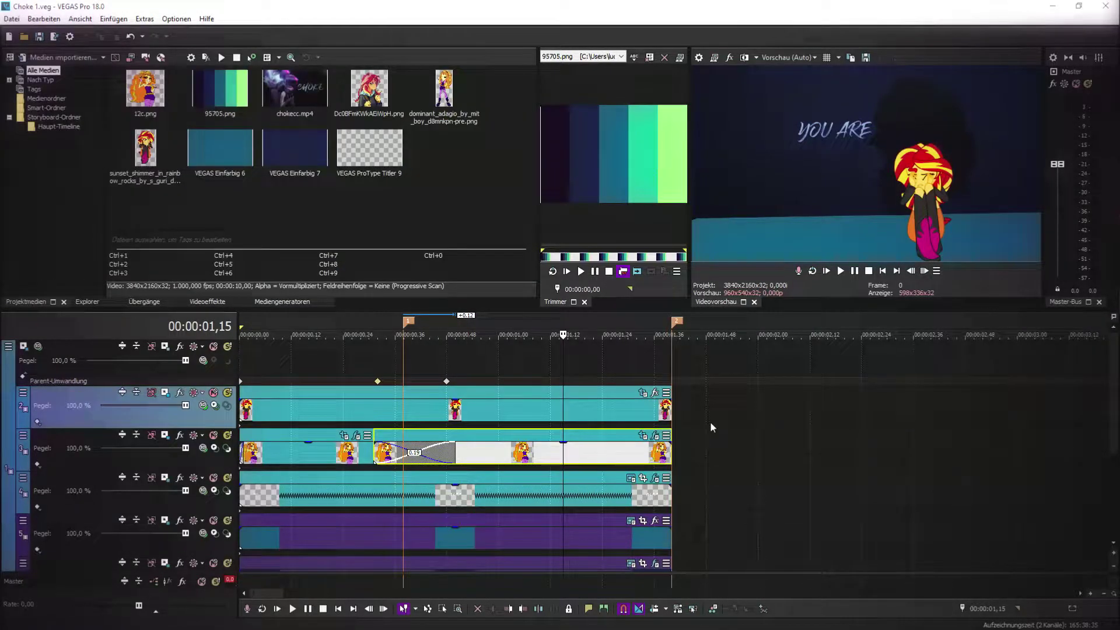
right_click(696, 402)
click(746, 292)
- Add the VEGAS Chroma-Keyer effect to the duplicated crouching character and show only its mask
click(655, 435)
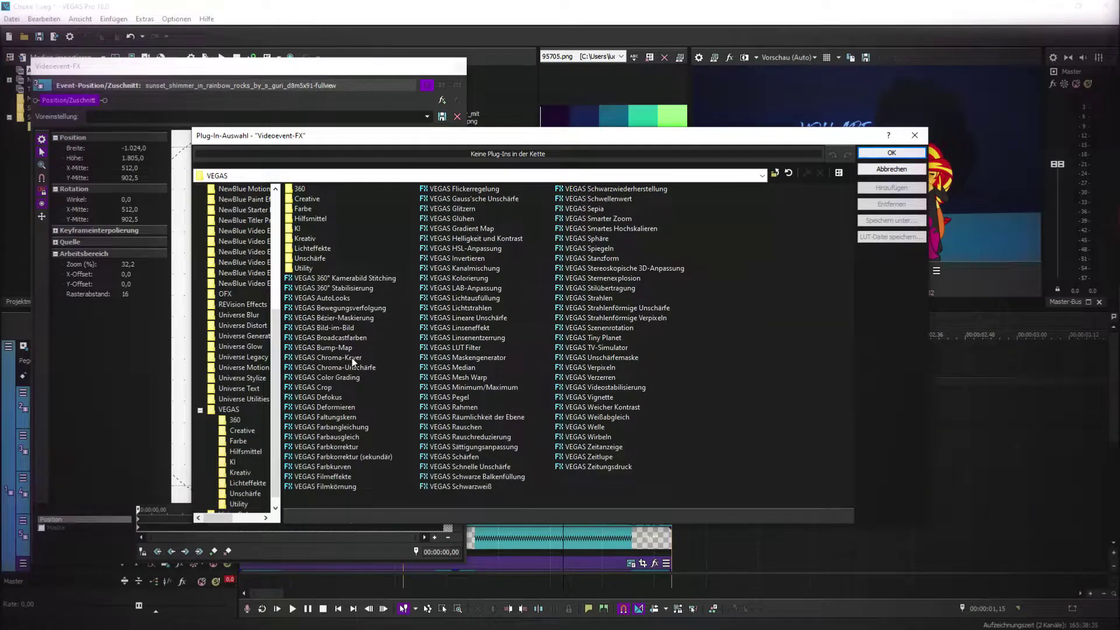
double_click(352, 360)
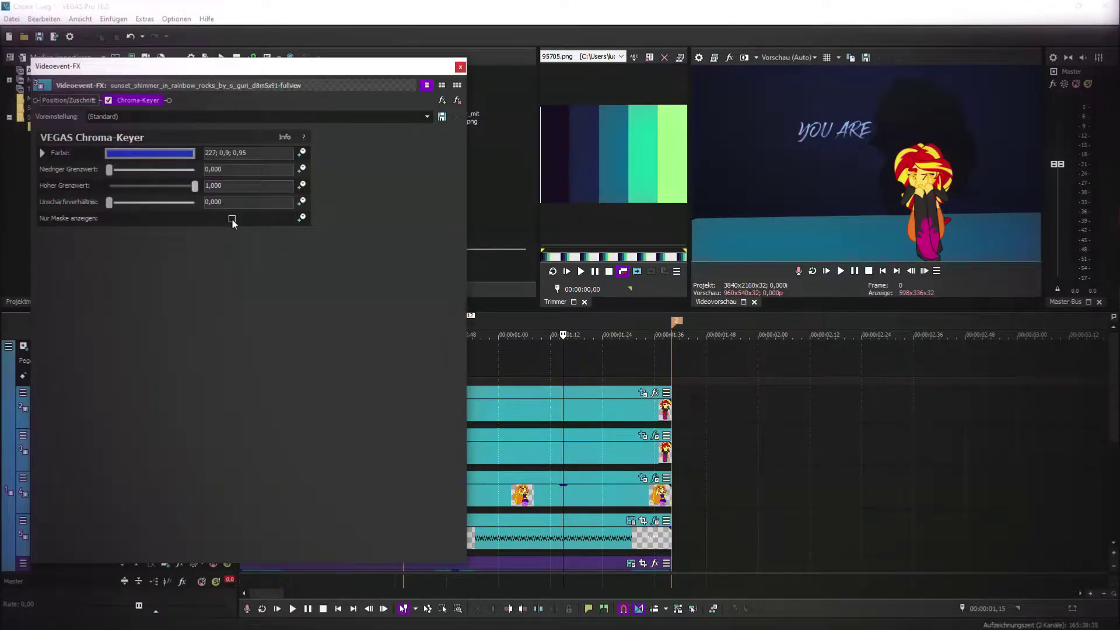
click(460, 67)
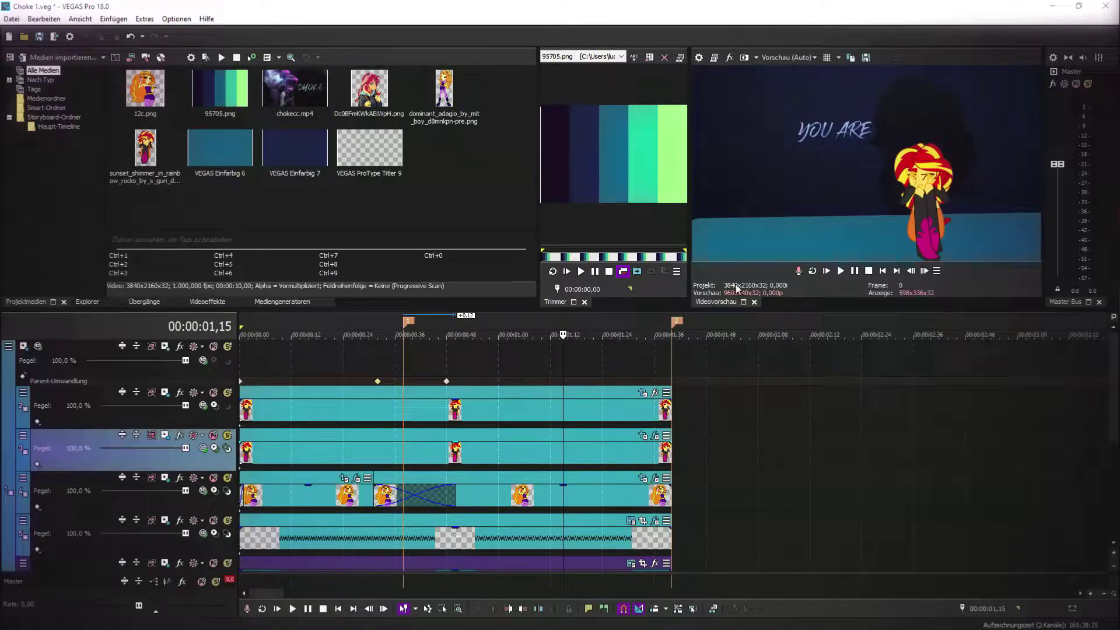
- Lay the duplicated figure flat with X orientation 90 in track motion and move it to X -383,28, Y -370,62
click(214, 448)
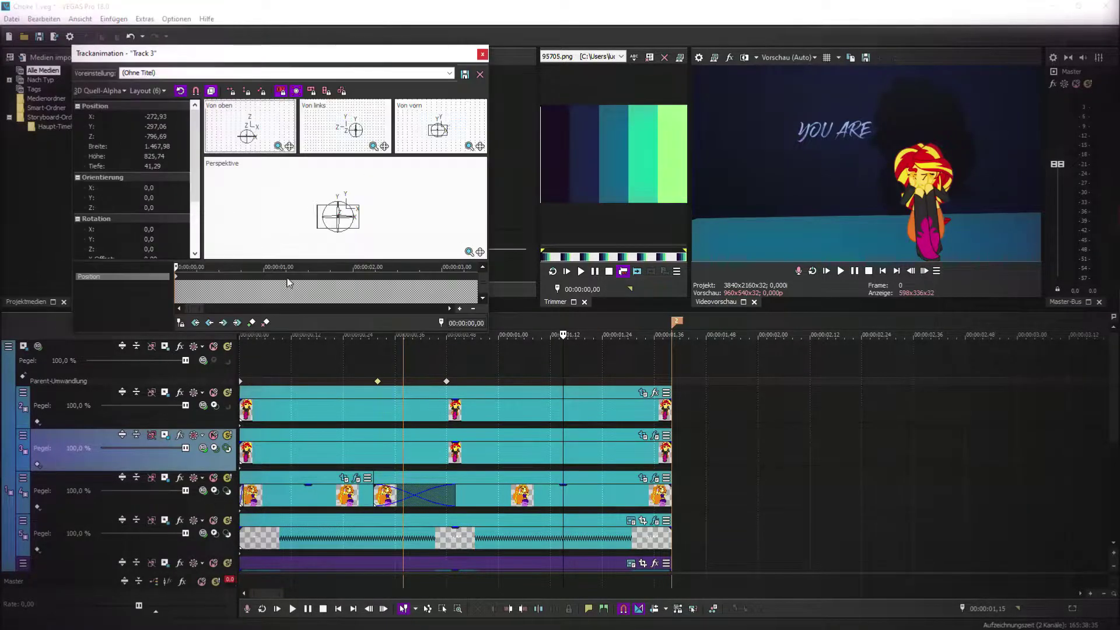
click(166, 188)
text(90)
key(Return)
scroll(363, 131, down, 2)
scroll(375, 233, up, 3)
drag(367, 225, 362, 228)
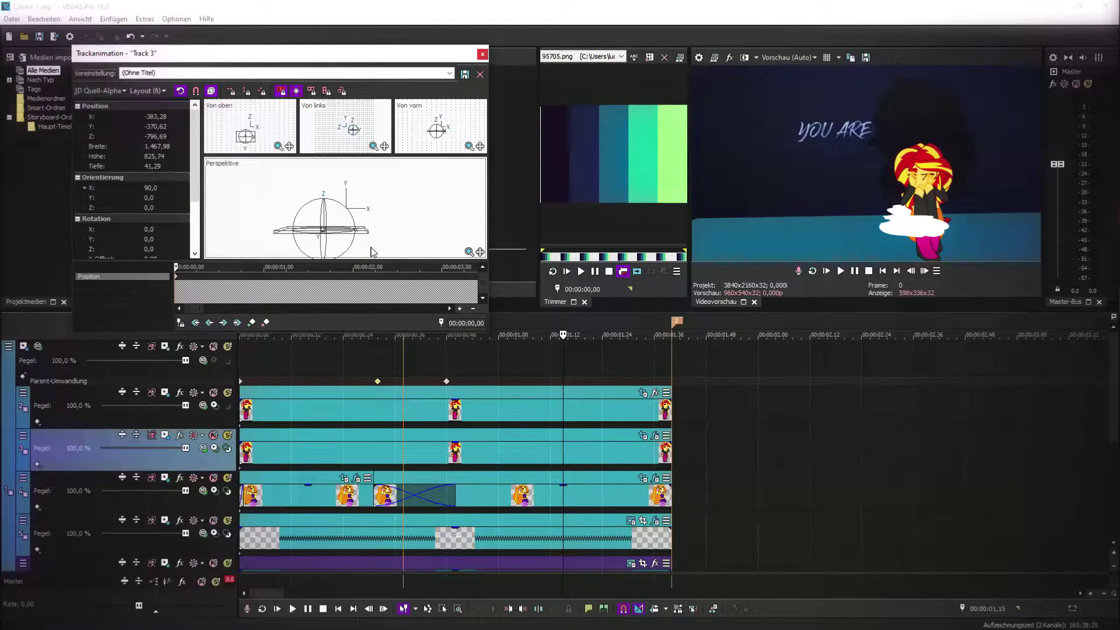
right_click(352, 235)
- Set the duplicated figure's X orientation to -90 and shift it to X -395,54
click(168, 189)
text(-90)
key(Return)
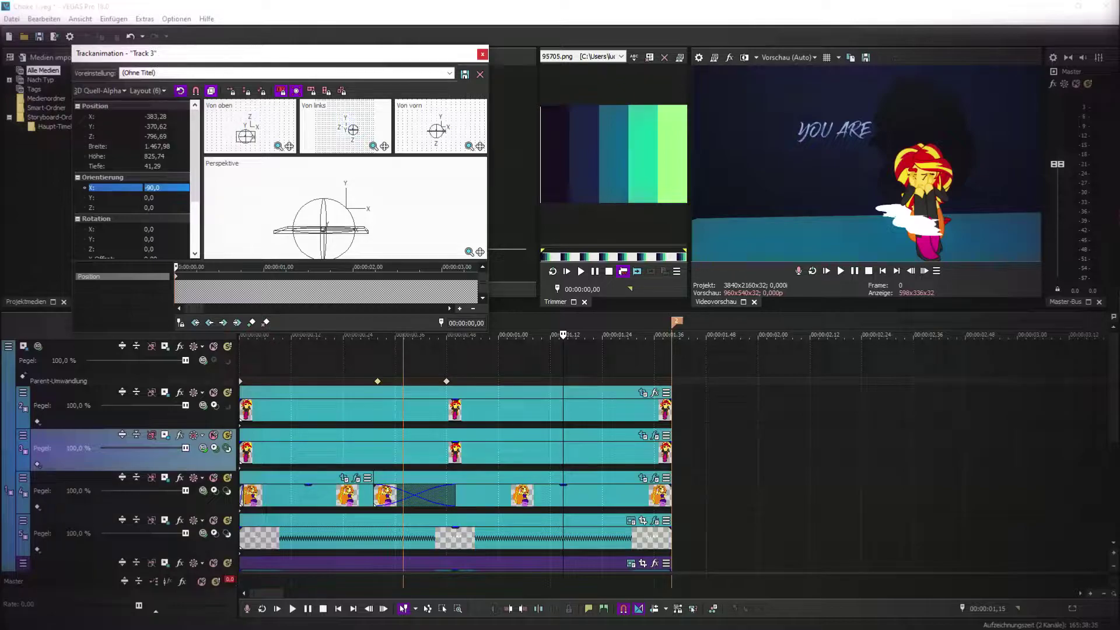
key(alt+Tab)
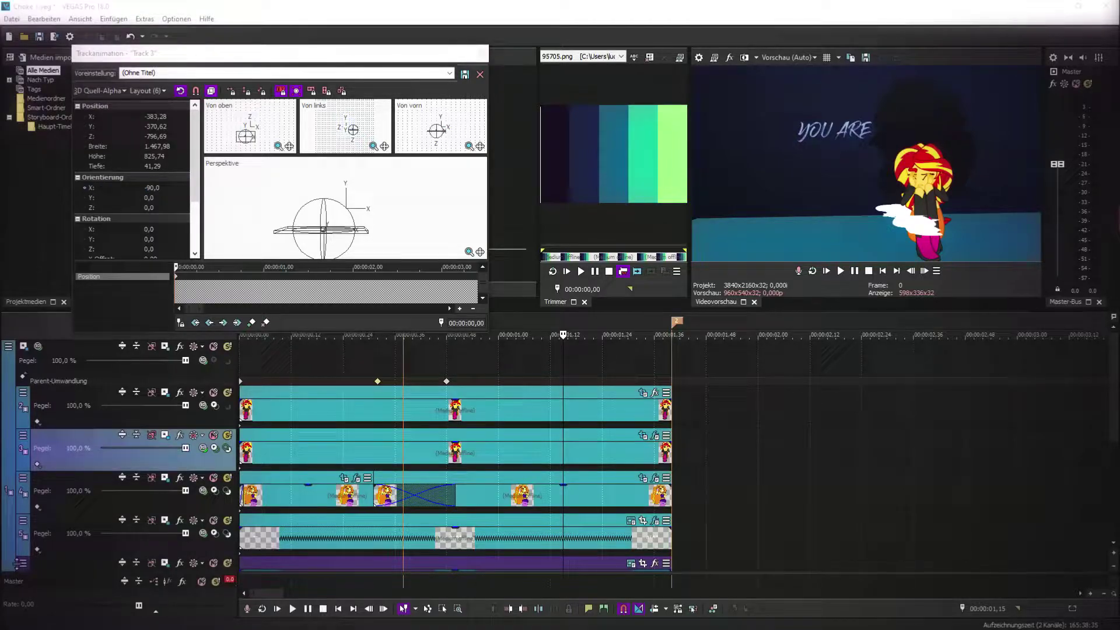
click(367, 235)
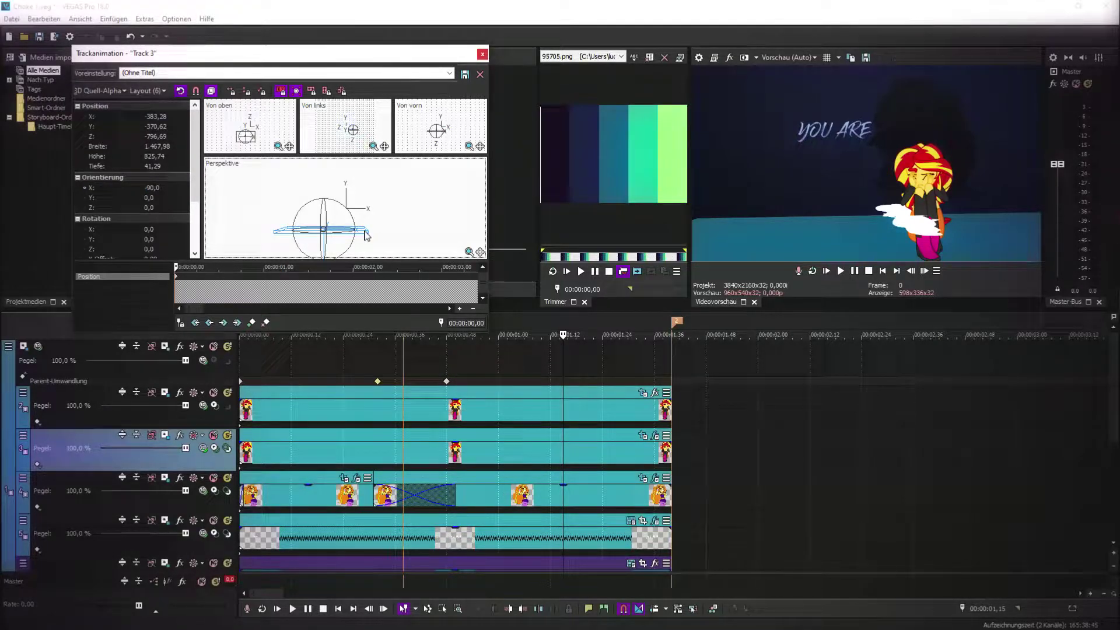
key(XF86AudioLowerVolume)
key(XF86AudioLowerVolume)
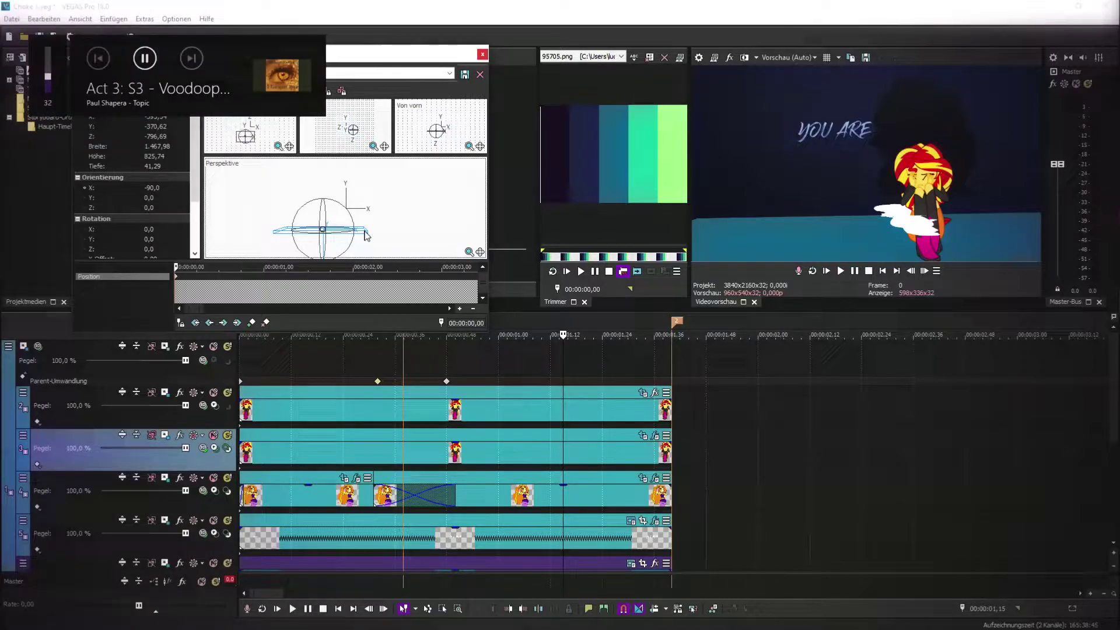
- Move the flat duplicated figure in the side view to Y -467,88, Z -713,32 so it lies on the floor
click(363, 115)
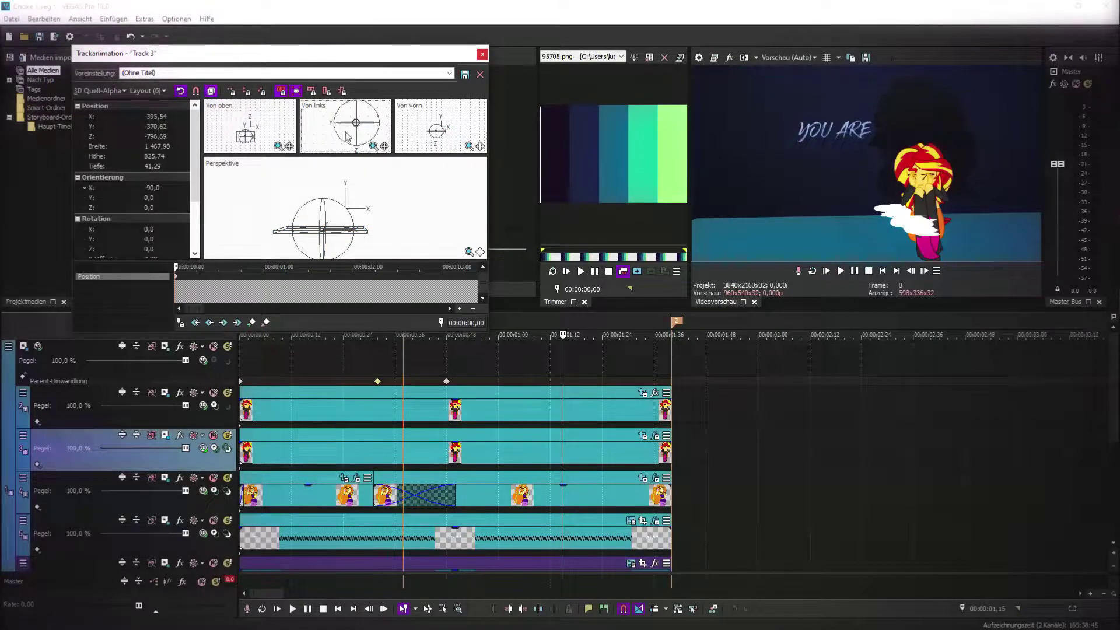
key(Left)
key(Left)
key(Left)
key(Left)
key(Left)
key(Down)
key(Down)
key(Down)
key(Down)
key(Down)
key(Down)
key(Down)
key(Up)
key(Up)
drag(348, 137, 348, 138)
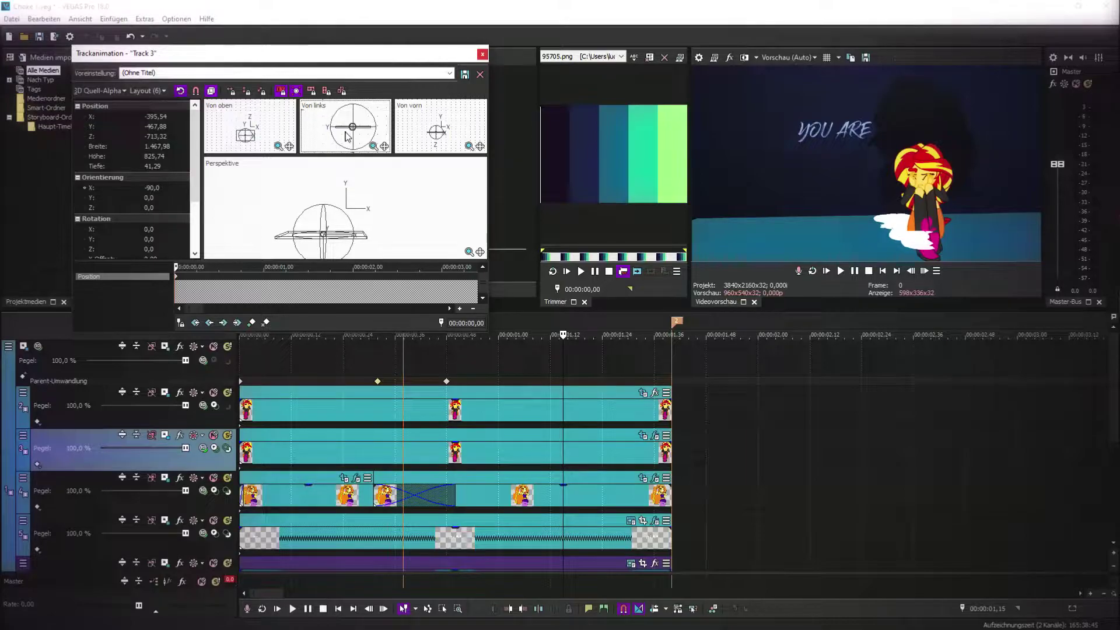
- Move the crouching character to X -462,37, Y -146,30, Z -1.400,56 and scale it down to 760,45 by 427,75
click(180, 402)
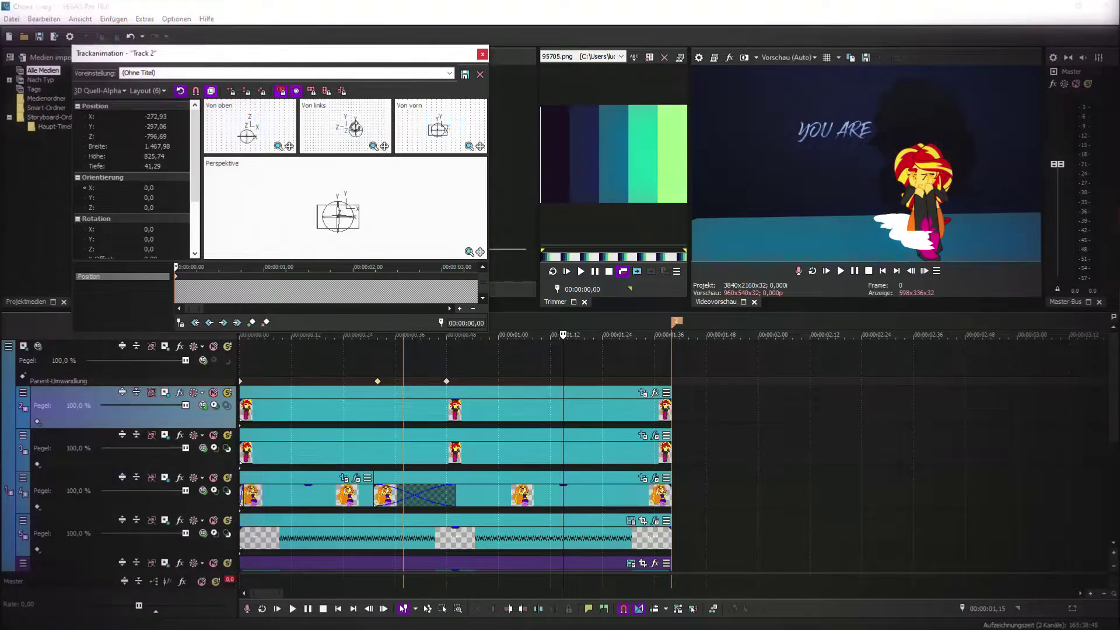
drag(355, 127, 363, 127)
click(311, 231)
drag(312, 234, 357, 257)
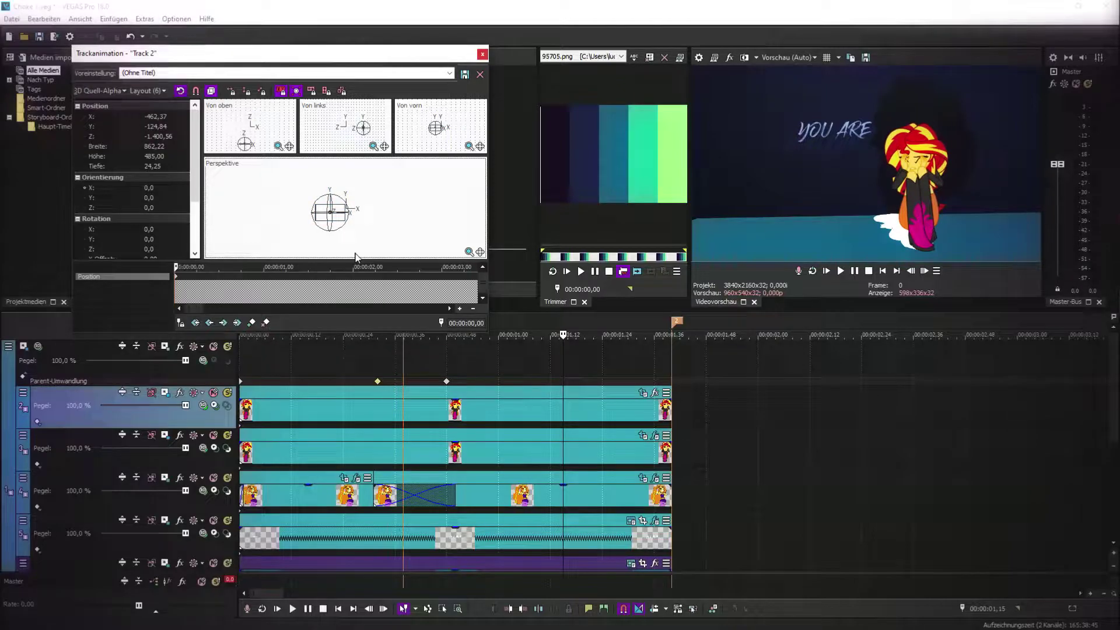
drag(255, 232, 359, 221)
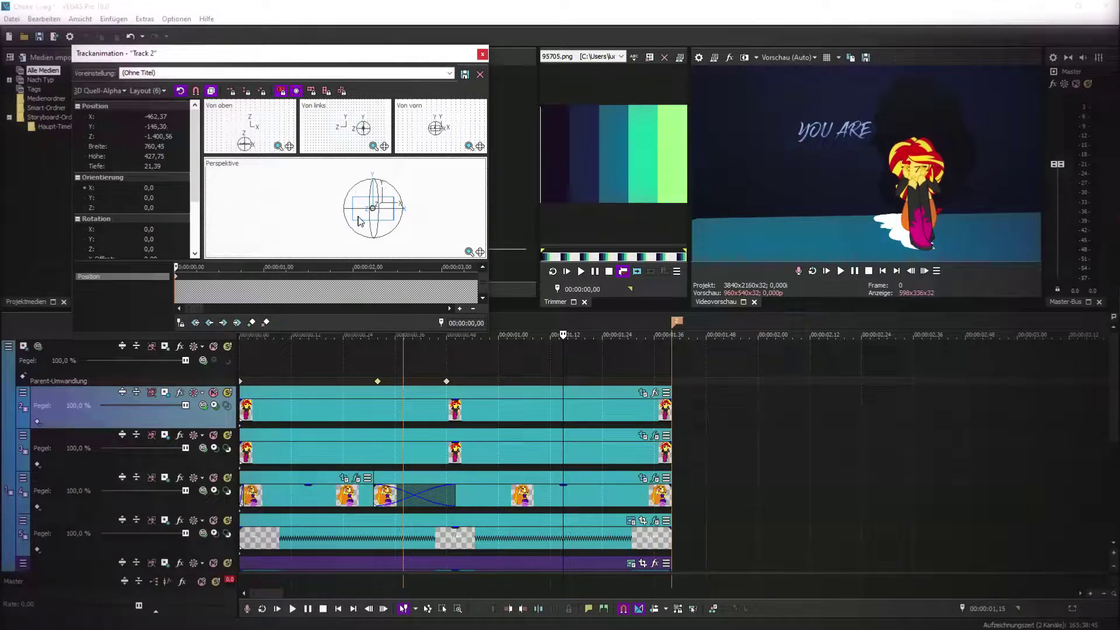
- Enable a mask on the flat duplicated figure, draw it around the body and soften the mask's edges
click(642, 478)
click(49, 529)
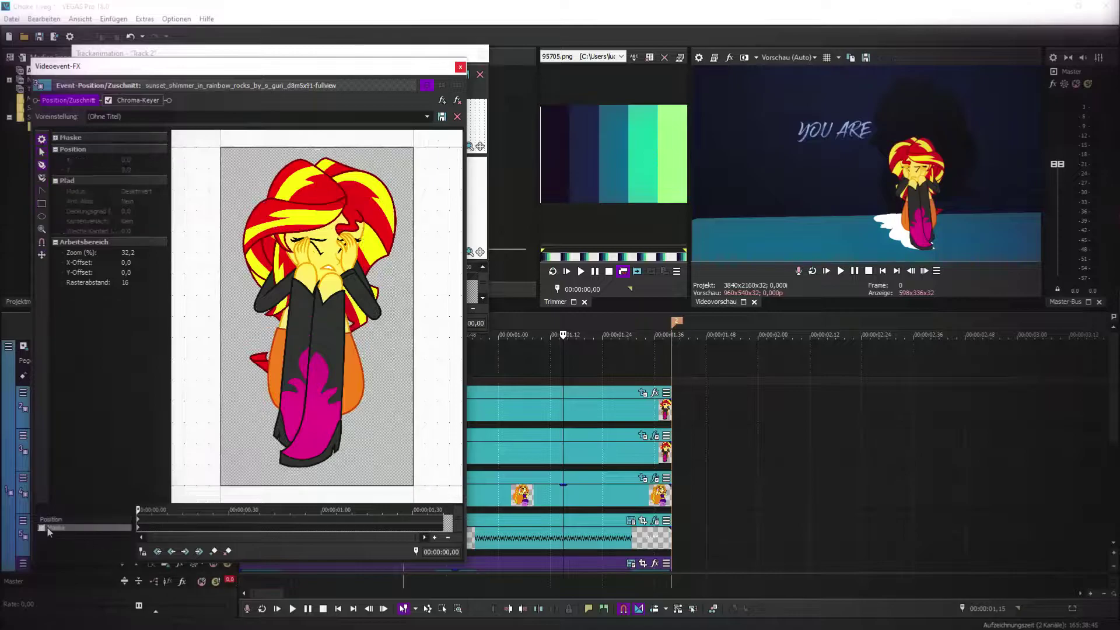
drag(259, 446, 341, 172)
drag(271, 472, 290, 471)
mouse_move(259, 309)
mouse_down()
mouse_move(234, 312)
mouse_move(261, 313)
mouse_up()
mouse_move(342, 313)
mouse_down()
mouse_move(357, 314)
mouse_move(346, 313)
mouse_up()
click(460, 67)
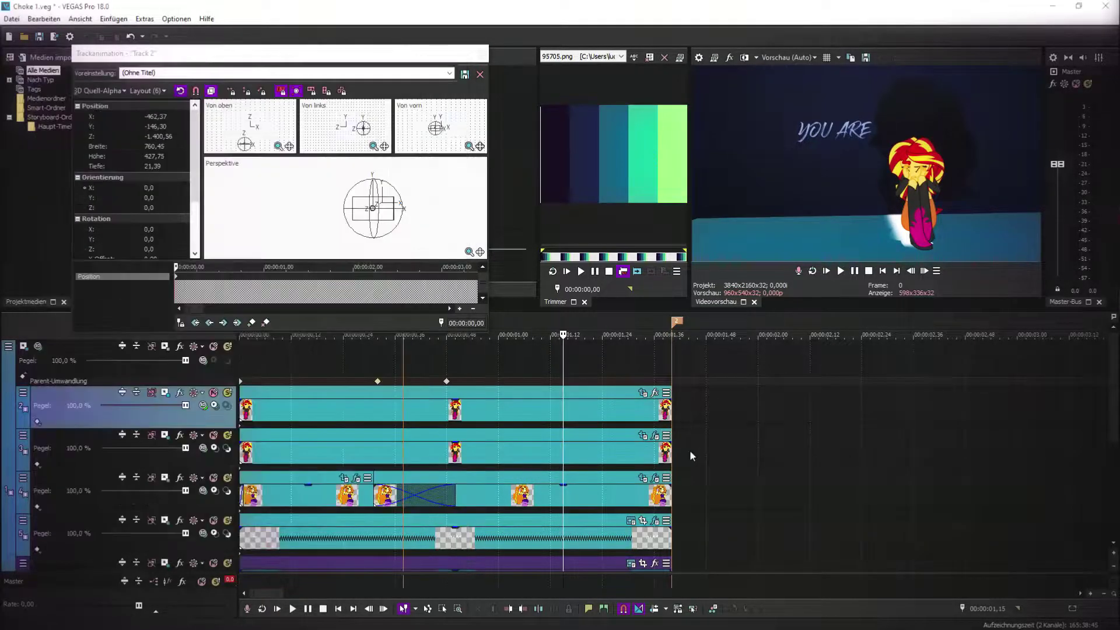
- Save the silhouette's S_Gradient settings as a preset named shh
click(655, 478)
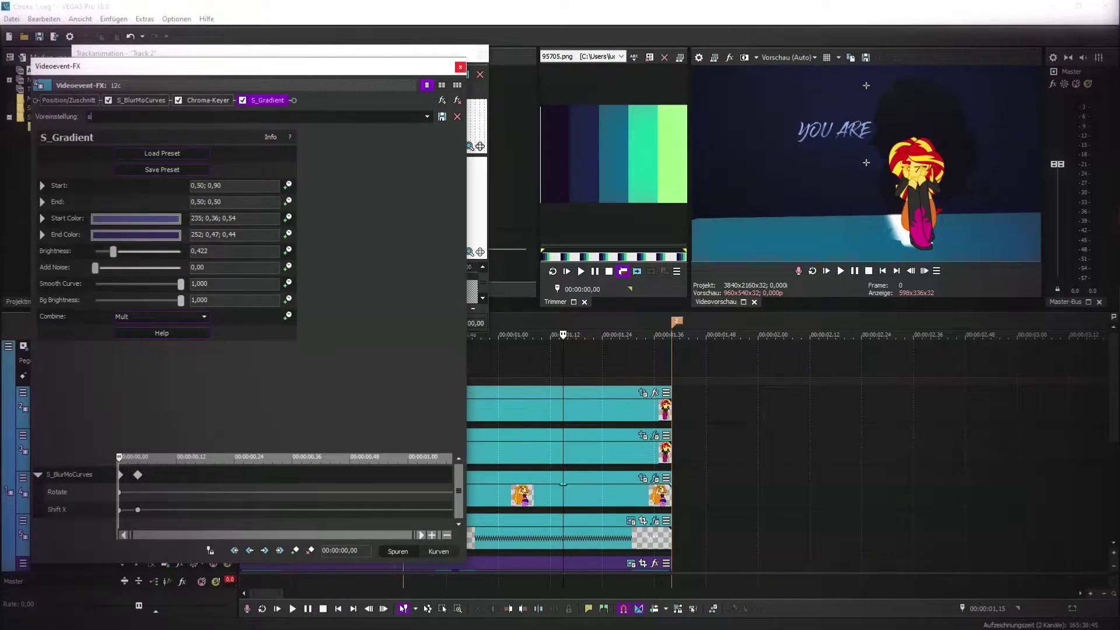
click(442, 117)
click(460, 68)
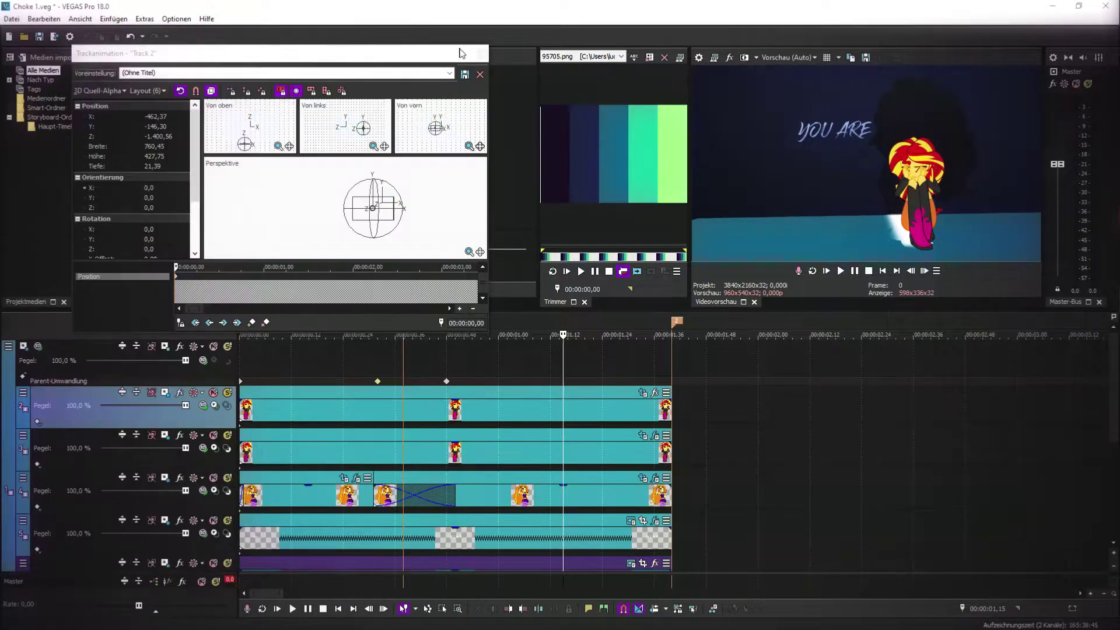
- Apply the shh preset of S_Gradient to the flat duplicated figure on the floor
click(482, 56)
click(207, 302)
scroll(319, 249, down, 2)
click(73, 144)
click(64, 164)
scroll(313, 230, down, 2)
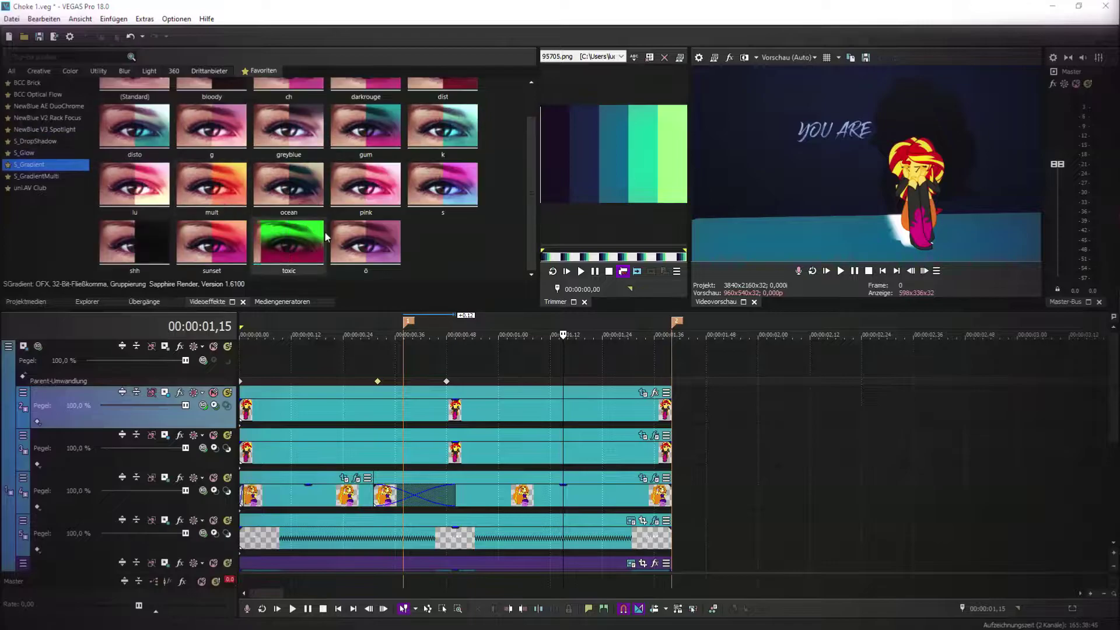
drag(132, 233, 492, 449)
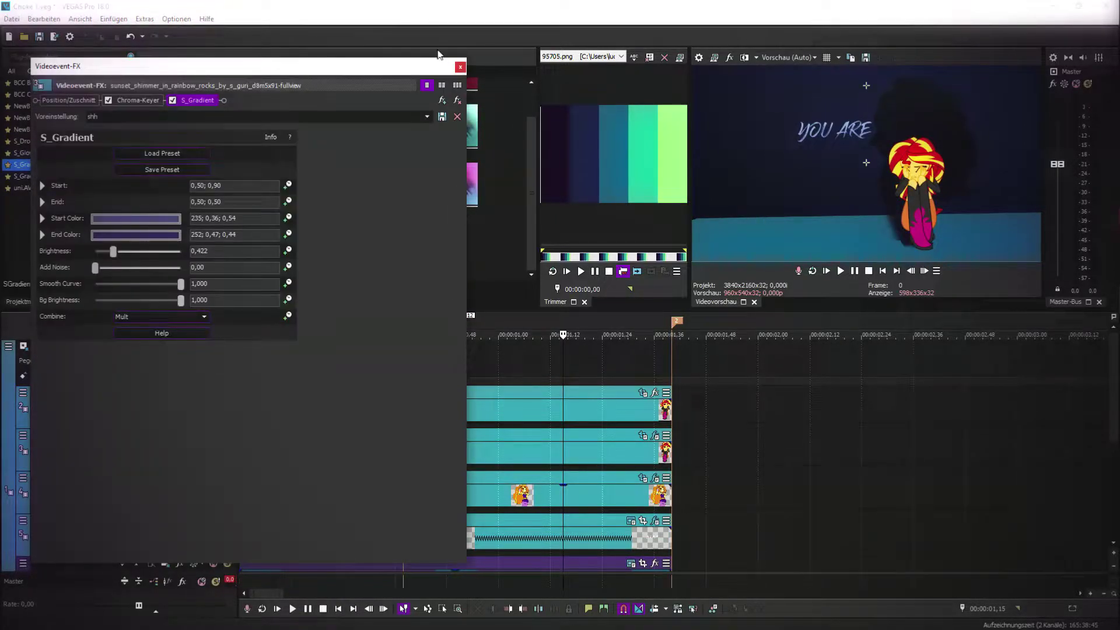
click(460, 67)
click(36, 303)
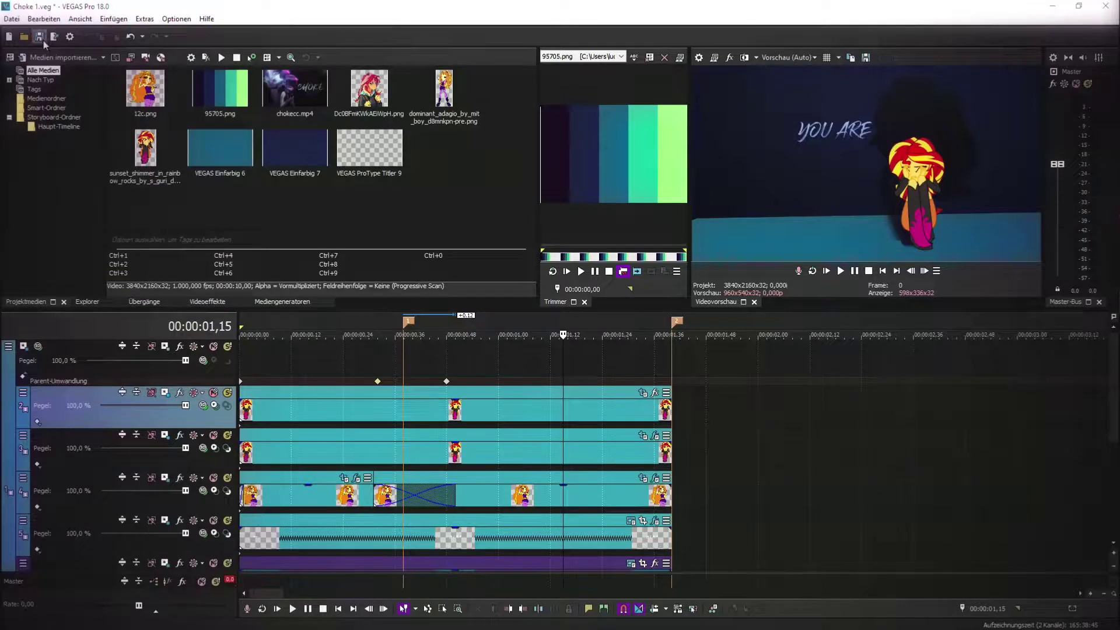
- Play the scene from the beginning to review the animation with the floor shadow
click(242, 357)
key(space)
scroll(241, 353, down, 1)
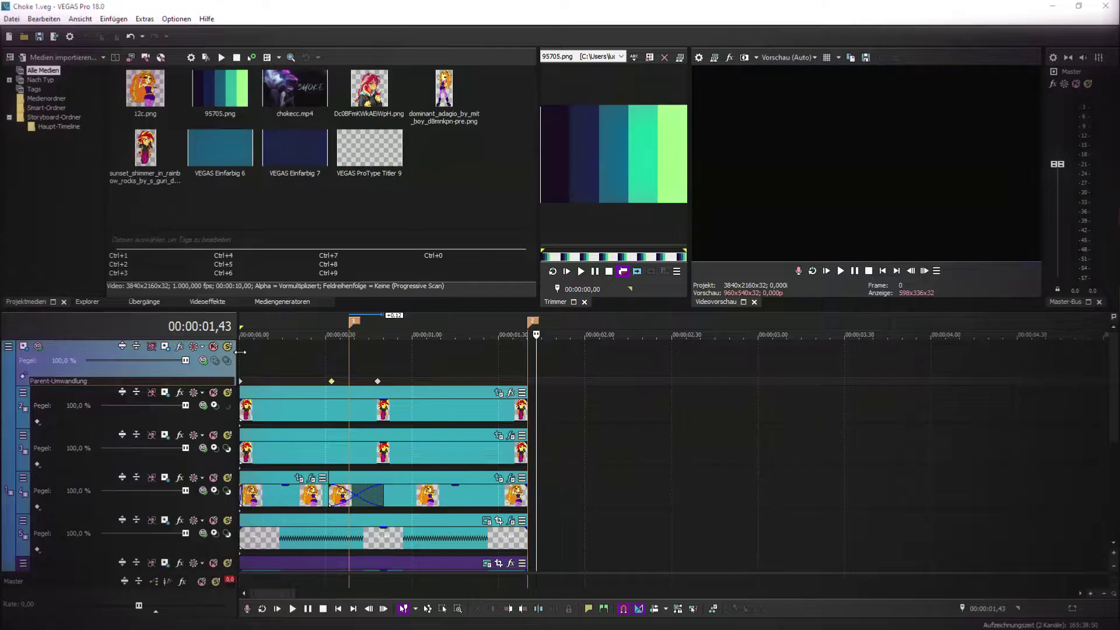
key(Left)
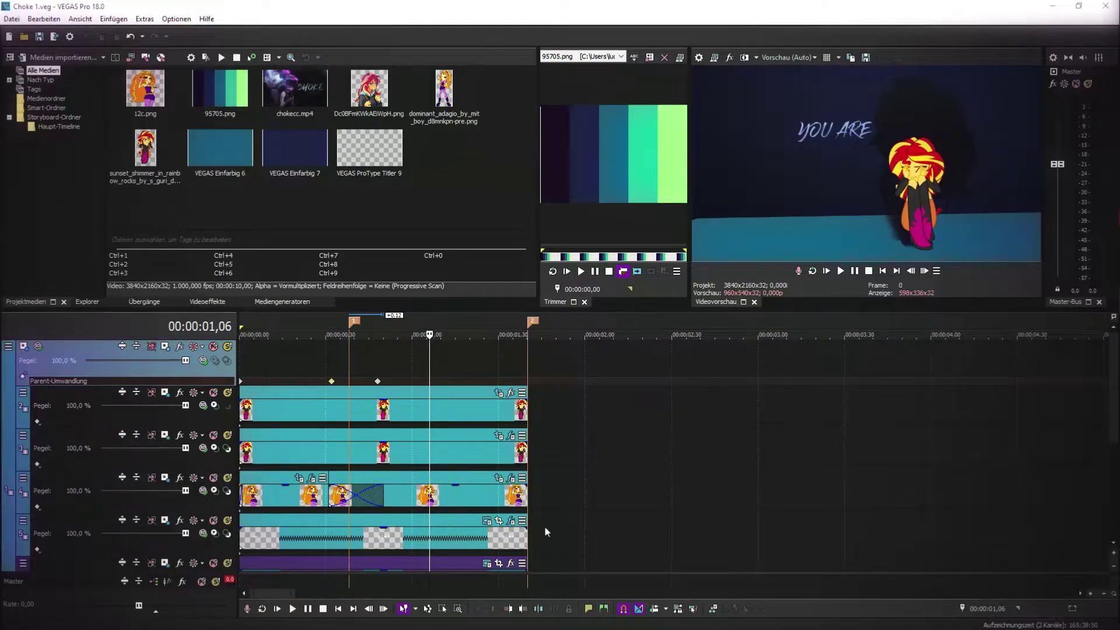
- Duplicate the YOU ARE title's track and inspect the title's ProType Titler text block properties
right_click(545, 528)
click(471, 542)
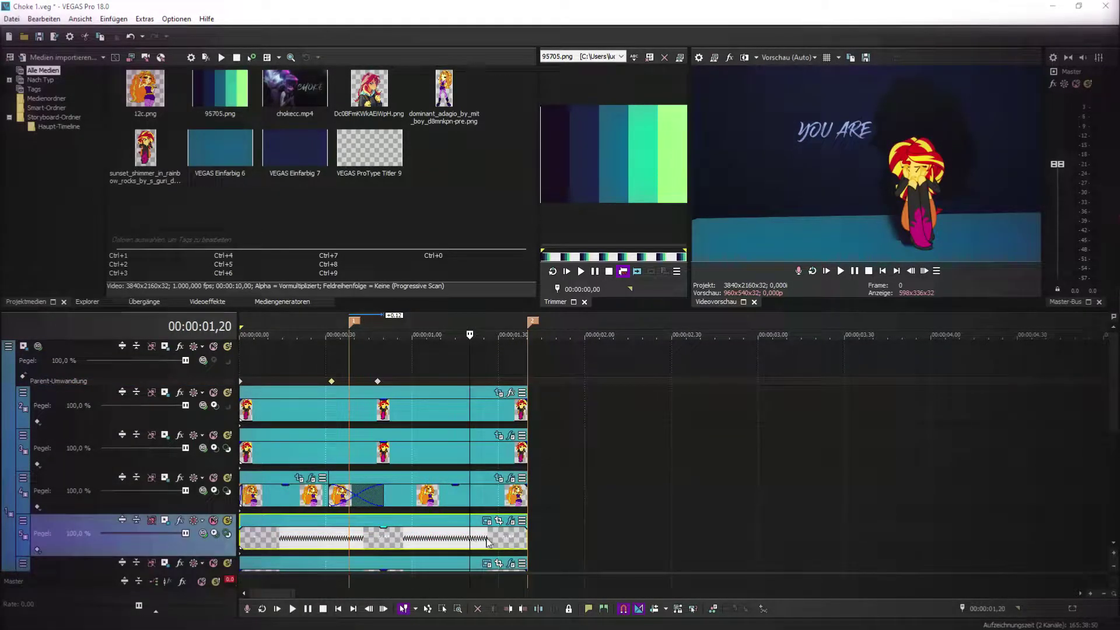
right_click(488, 535)
click(482, 520)
click(487, 521)
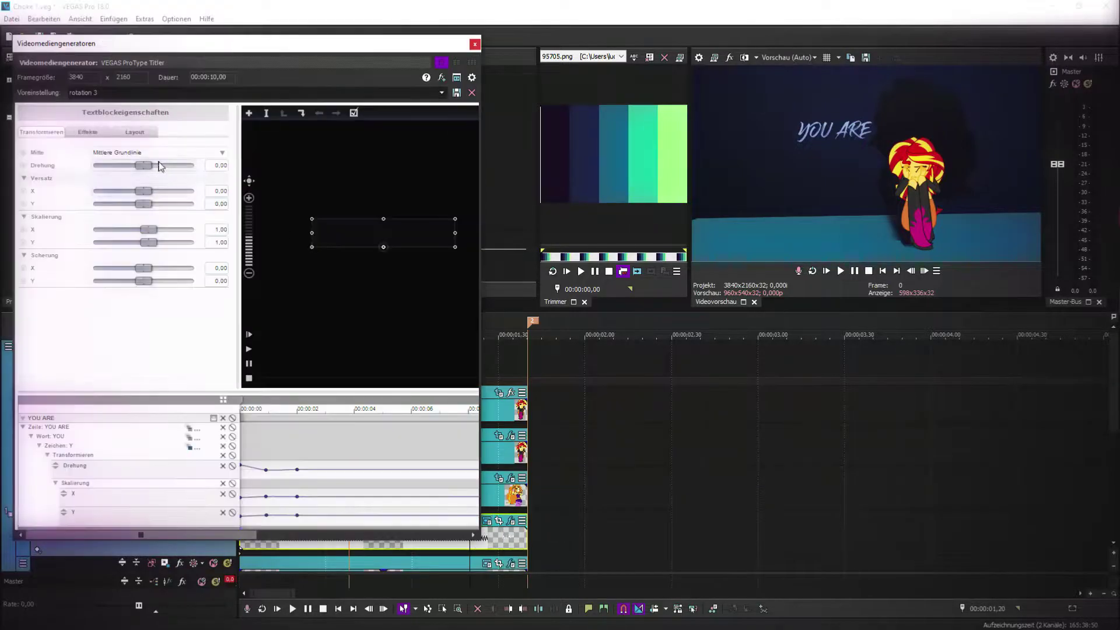
click(475, 43)
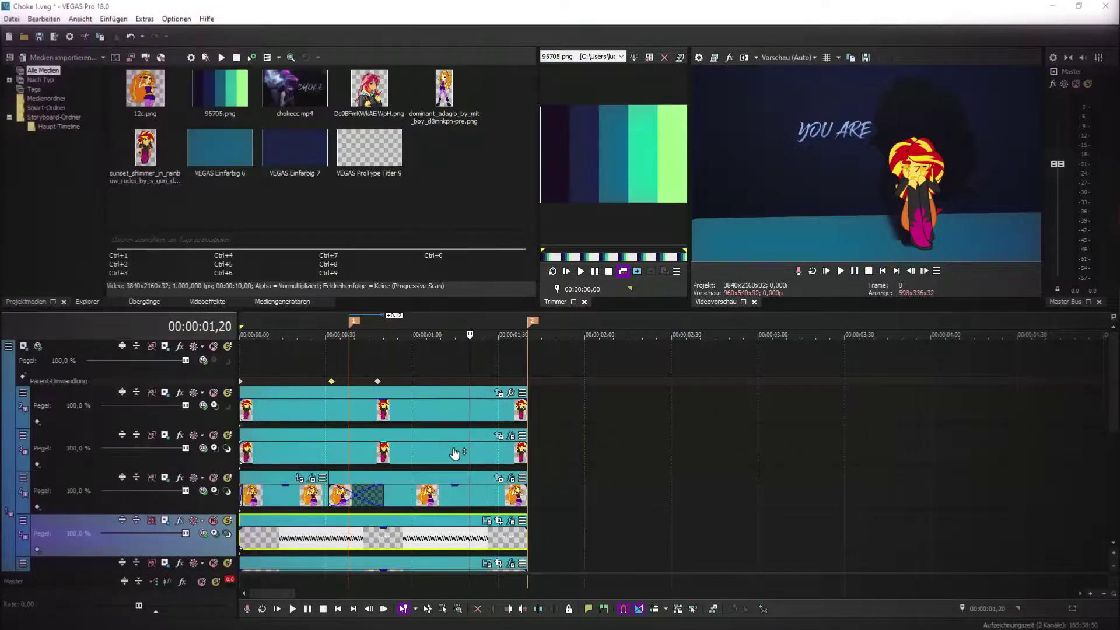
- Replace the duplicated title clip with a ProType Titler clip from the SOUR preset, reading "a shadow"
key(Delete)
click(282, 301)
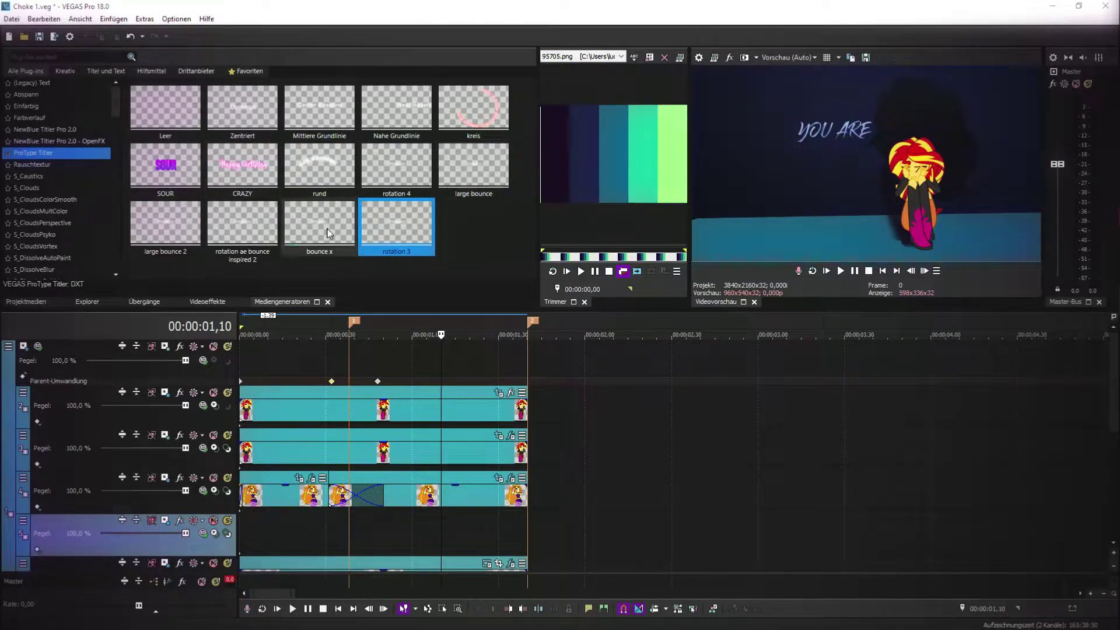
drag(169, 166, 330, 534)
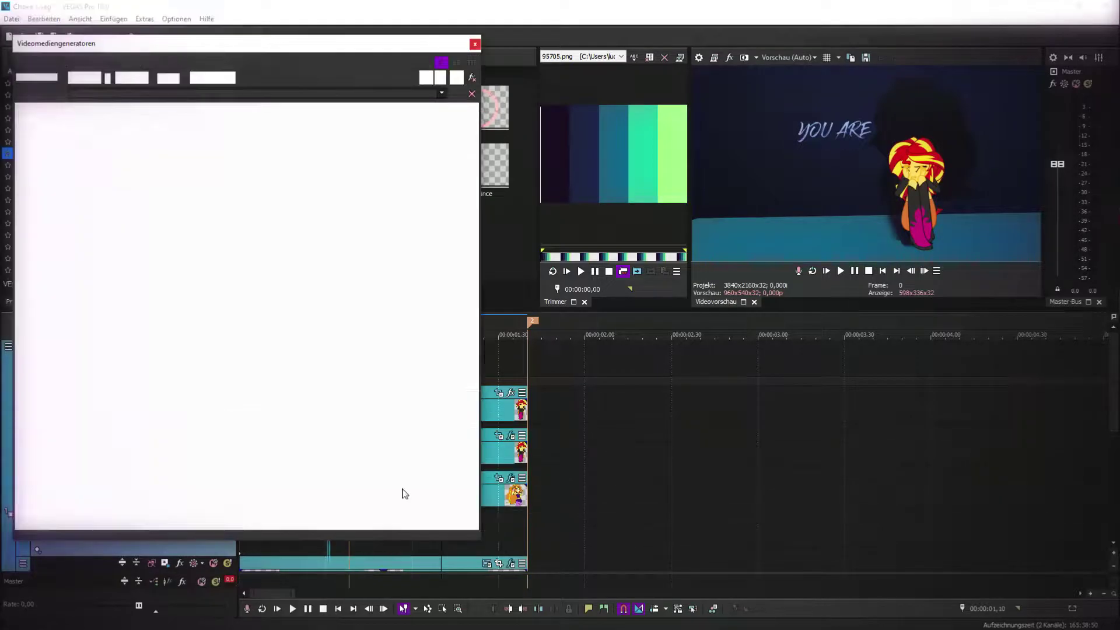
double_click(415, 241)
drag(437, 242, 298, 239)
text(a shadow)
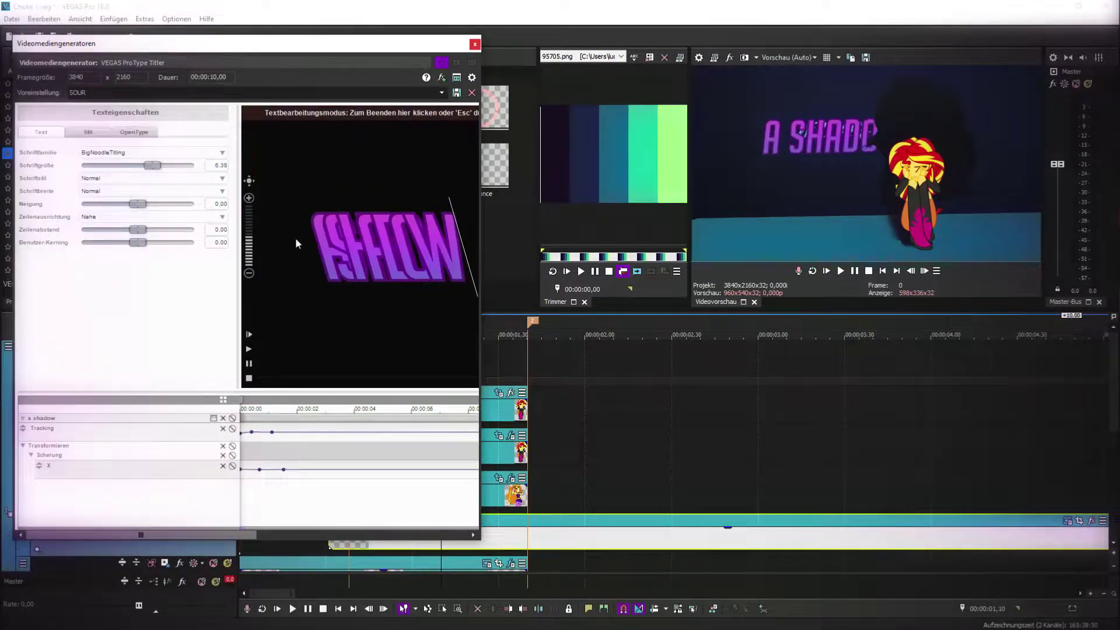
- Set the "a shadow" text's font to Gloss And Bloom and its size to about 3.77
click(115, 152)
click(114, 163)
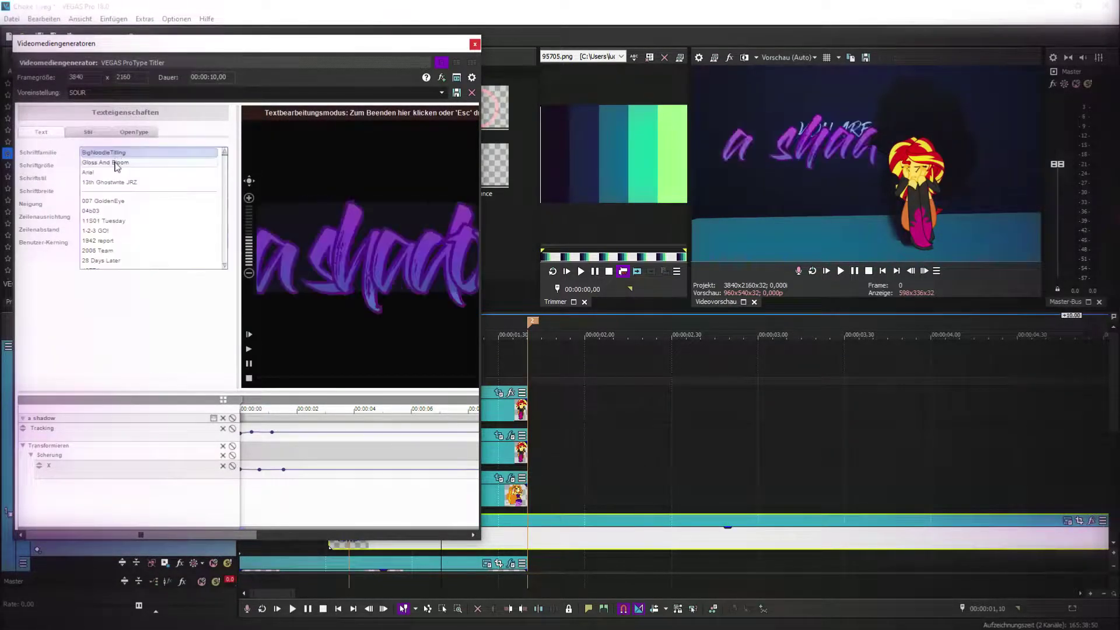
drag(153, 166, 126, 168)
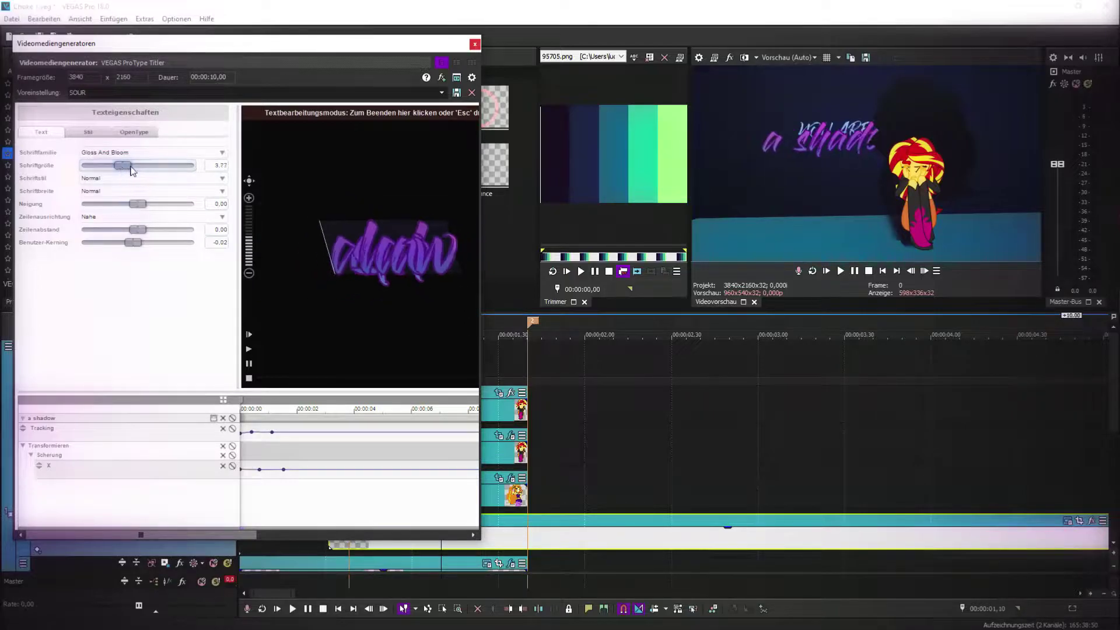
click(475, 44)
- Split the "a shadow" clip at marker 2, delete the remainder and shorten the kept part
click(528, 545)
key(s)
click(544, 541)
key(Delete)
mouse_move(529, 538)
mouse_down()
mouse_move(652, 532)
mouse_move(436, 530)
mouse_move(579, 530)
mouse_move(485, 542)
mouse_up()
- Position the "a shadow" title below YOU ARE and fit its clip between markers 1 and 2 with a short fade-in
click(165, 520)
mouse_move(345, 230)
mouse_down()
mouse_move(295, 228)
mouse_move(340, 220)
mouse_up()
drag(325, 536, 426, 541)
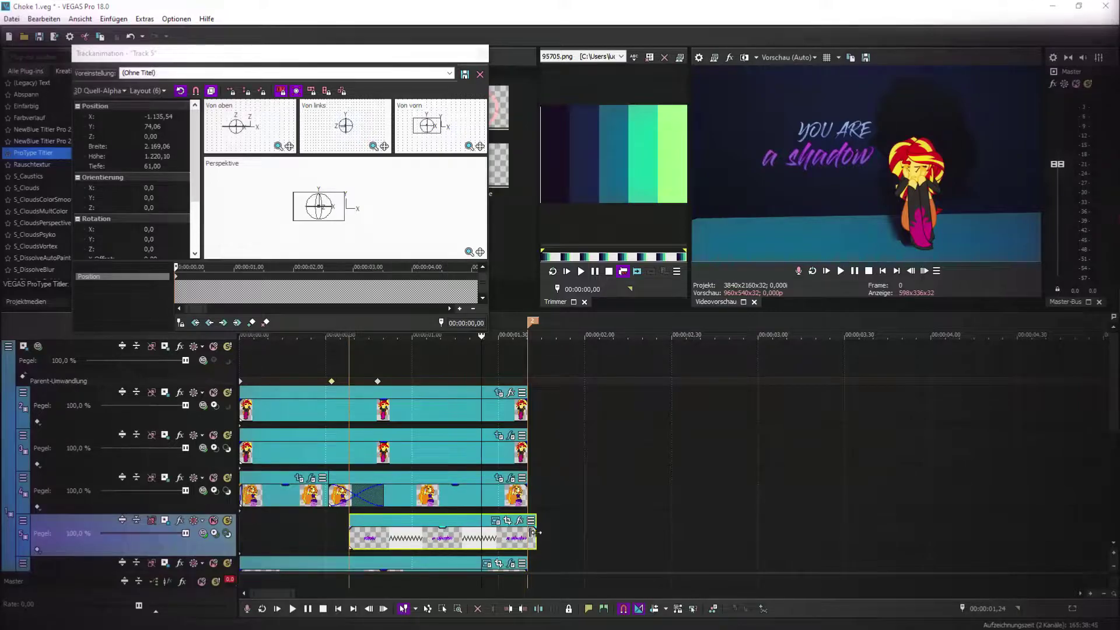
drag(535, 532, 526, 532)
mouse_move(351, 531)
mouse_down()
mouse_move(335, 529)
mouse_move(357, 527)
mouse_up()
- Apply a filter package of S_BlurMoCurves and S_WarpTransform from the Transition folder to the "a shadow" title
click(450, 533)
click(511, 521)
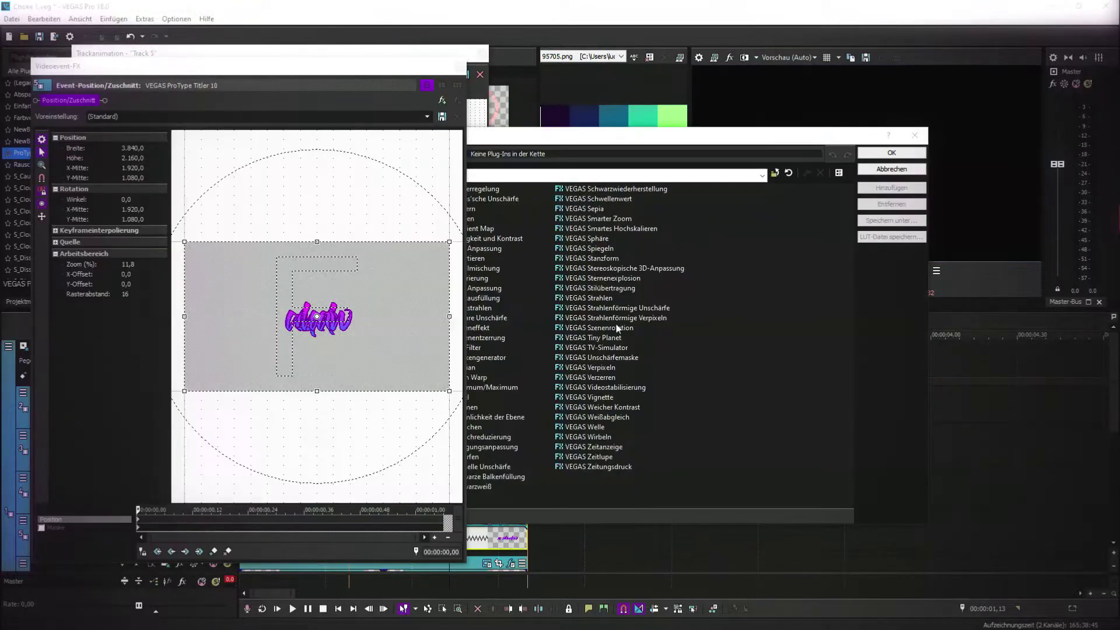
click(236, 273)
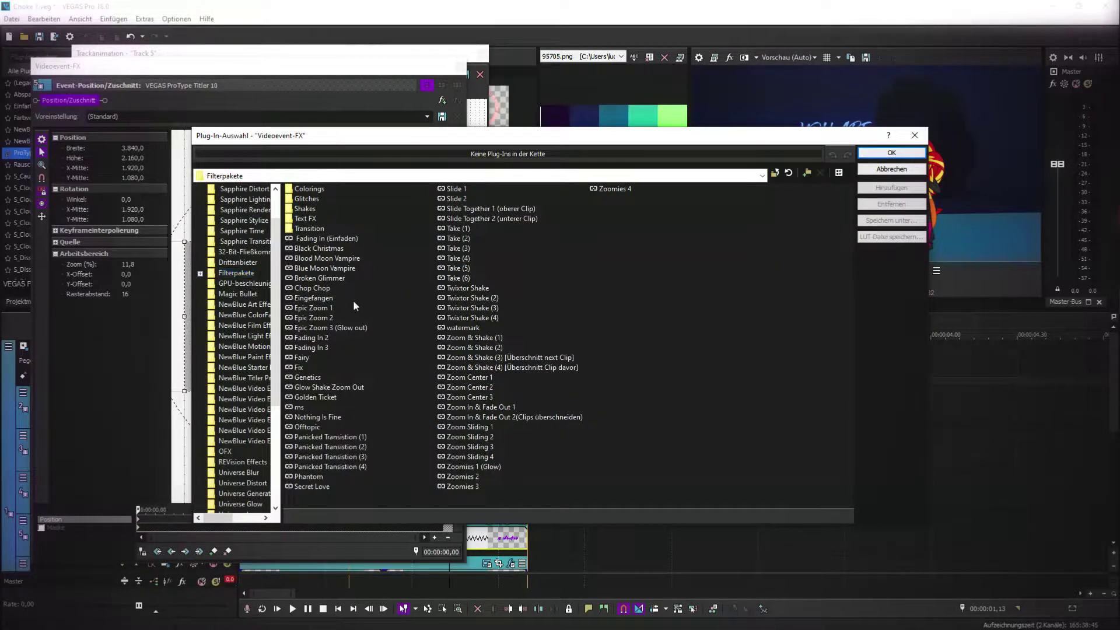
double_click(317, 229)
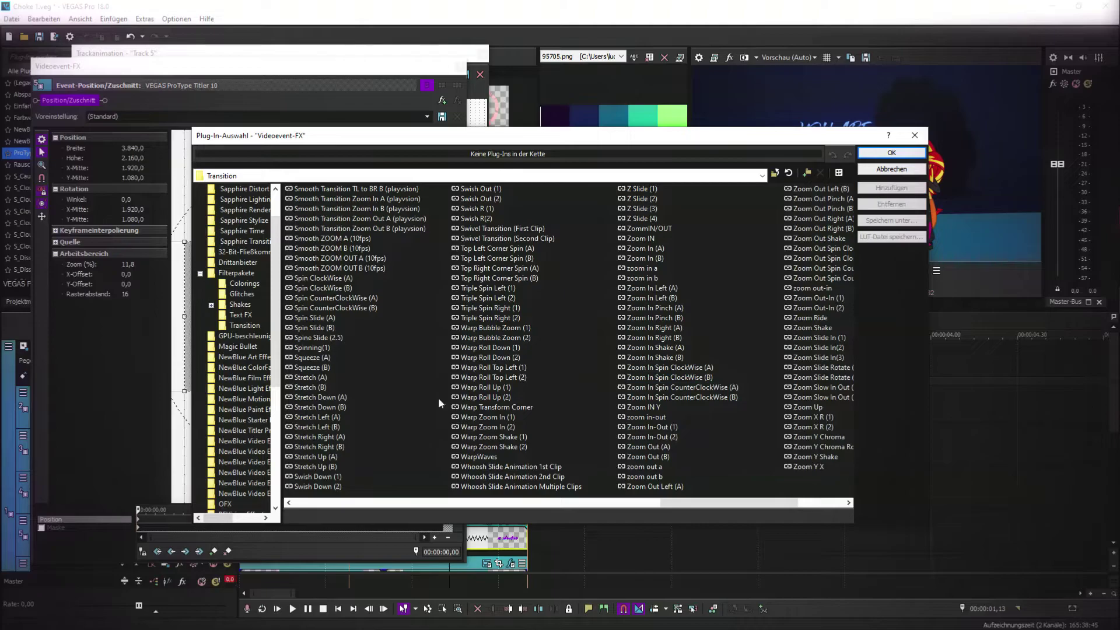
click(891, 153)
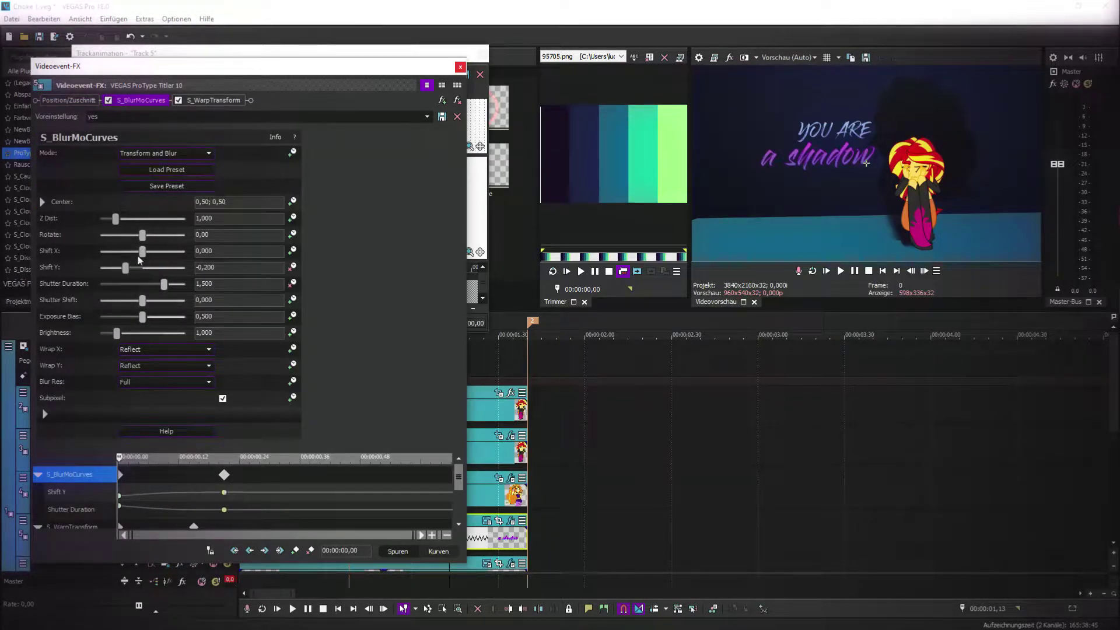
- Animate the title's S_BlurMoCurves Rotate from 0,00 to -2,45 at 00:00:00,24 and 0,00 at 00:00:01,06, changing the first keyframes' interpolation
scroll(224, 528, down, 1)
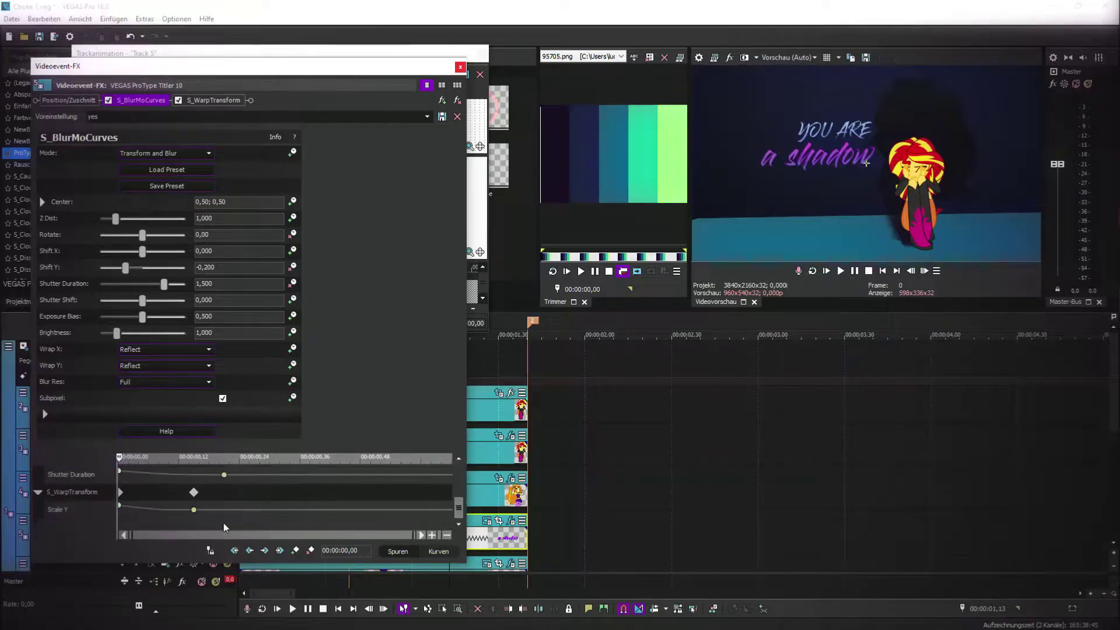
drag(458, 513, 457, 491)
click(120, 475)
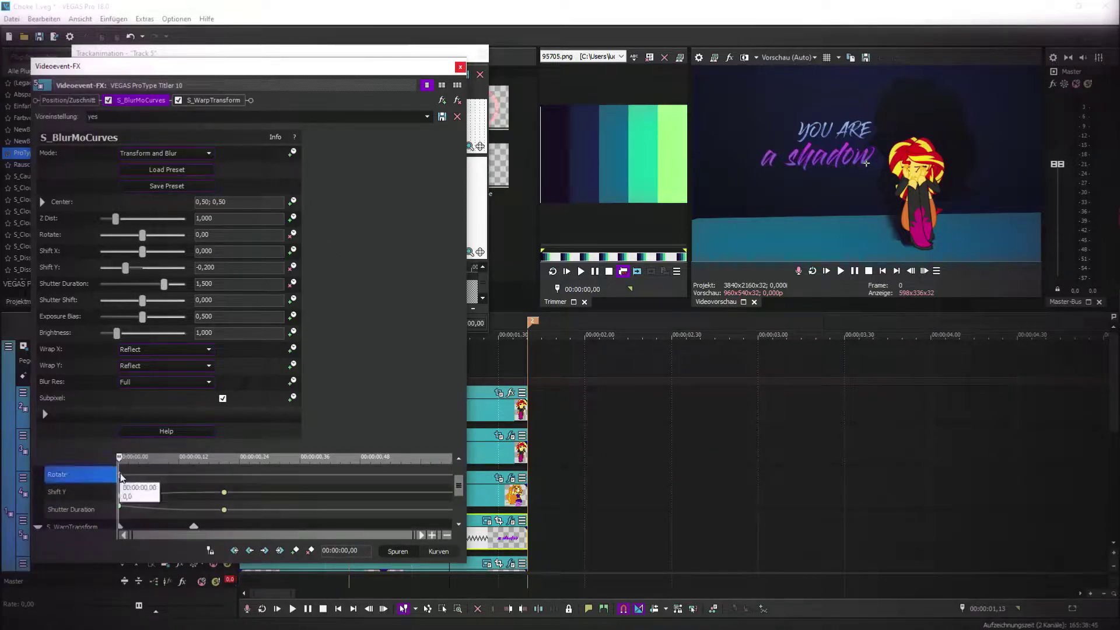
right_click(120, 474)
click(166, 396)
drag(218, 461, 241, 463)
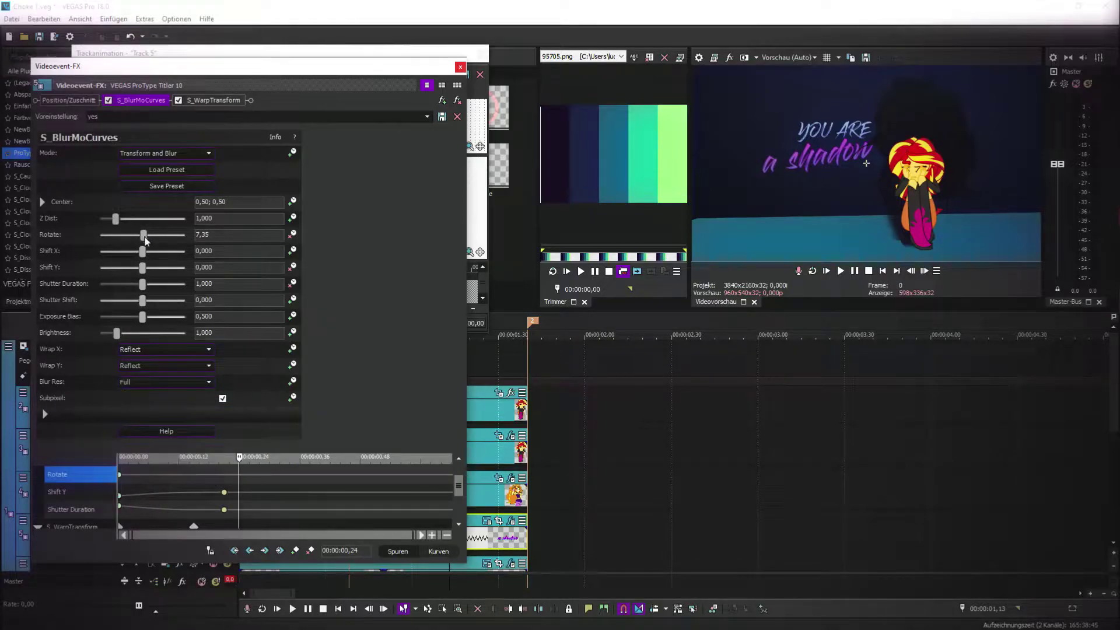
drag(146, 241, 145, 242)
right_click(241, 476)
click(286, 387)
drag(373, 461, 485, 463)
click(241, 234)
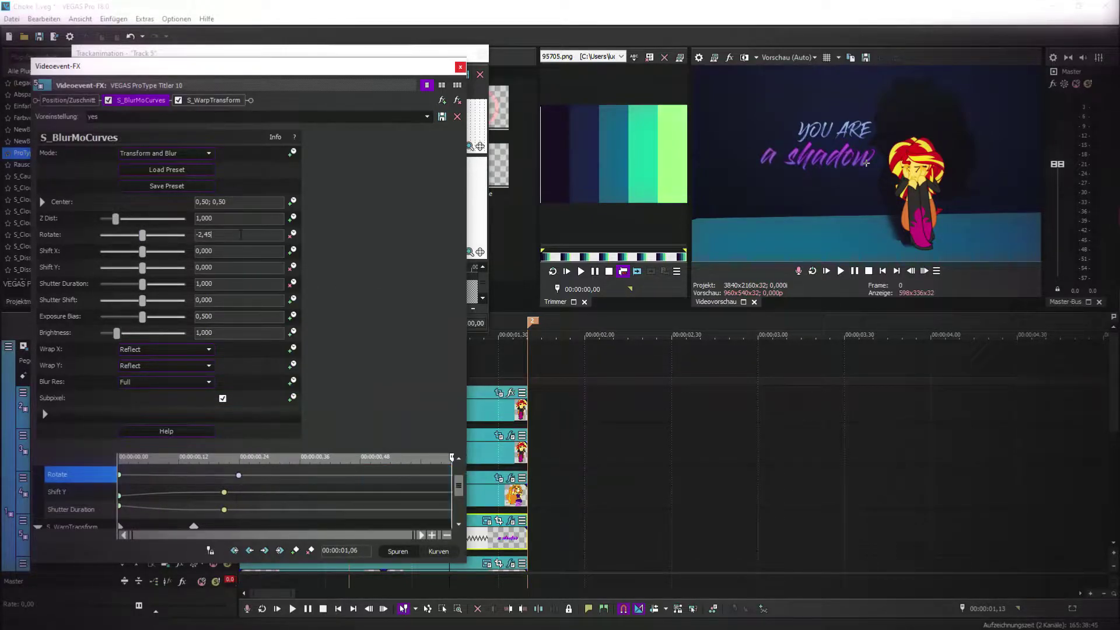
- Animate the title's S_BlurMoCurves Z Dist to 0,900 at 00:00:00,22, change that keyframe's interpolation and close the effect and track motion windows
click(292, 218)
click(228, 474)
drag(123, 222, 117, 224)
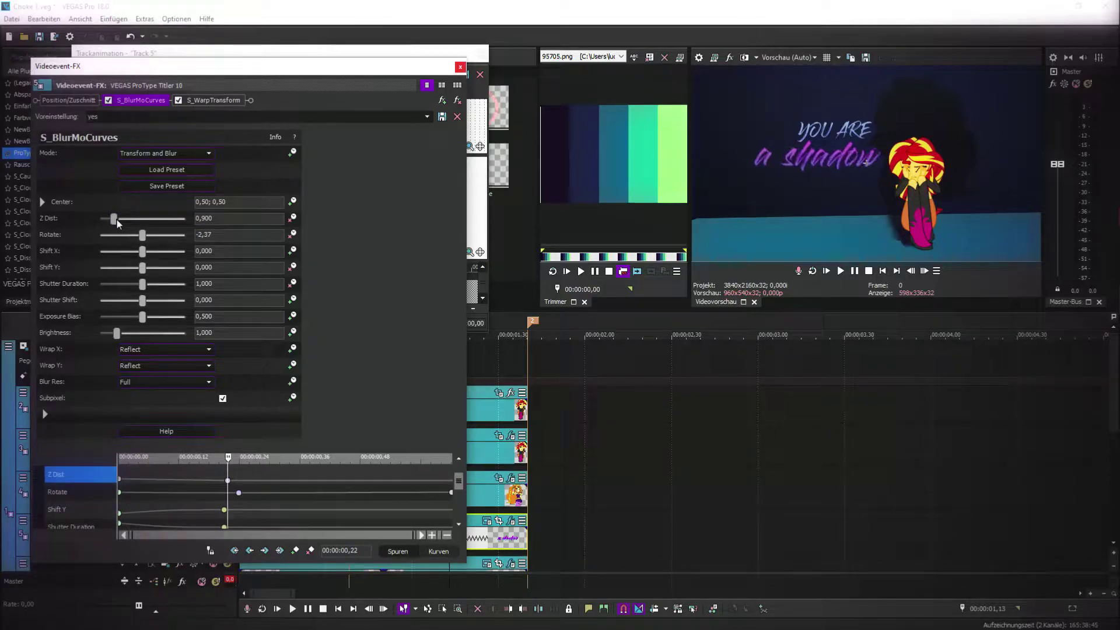
right_click(227, 480)
click(256, 400)
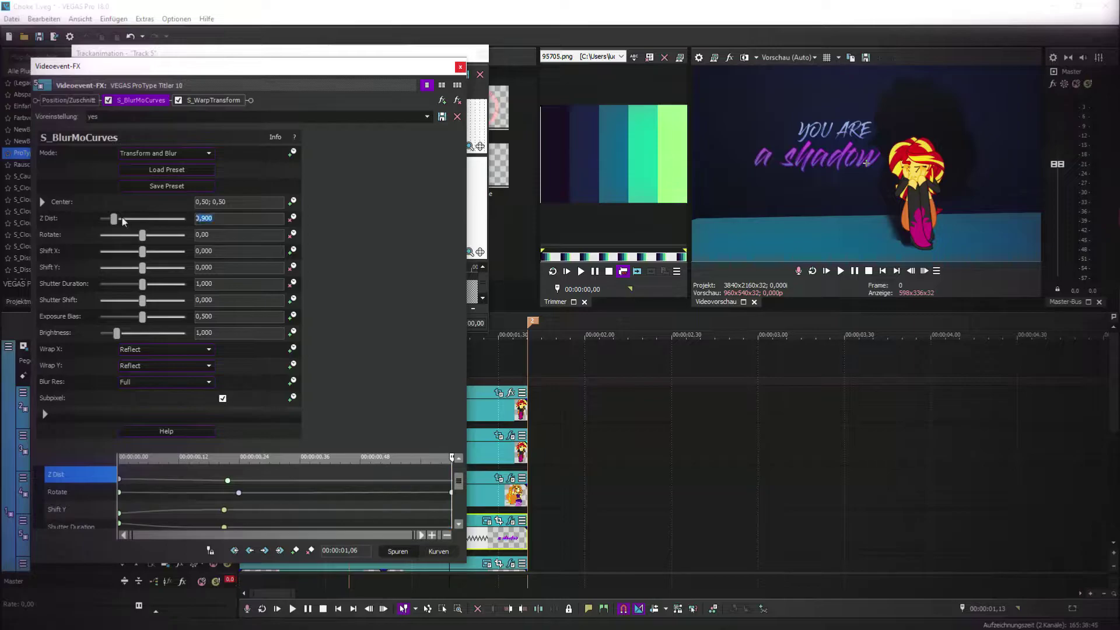
click(460, 67)
click(482, 54)
- Save the project and play the scene from the beginning to check the "a shadow" title
click(26, 302)
click(39, 37)
click(242, 356)
key(space)
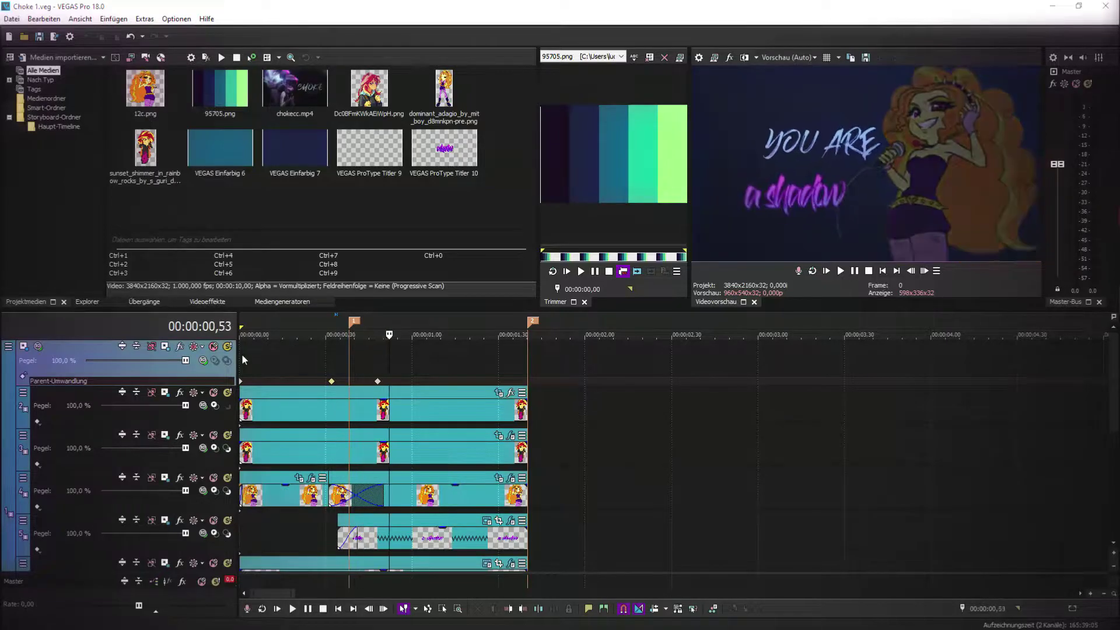
- Add a parent track motion keyframe at 00:00:01,20 and set its Z orientation to 1,0
double_click(470, 383)
drag(331, 248, 327, 252)
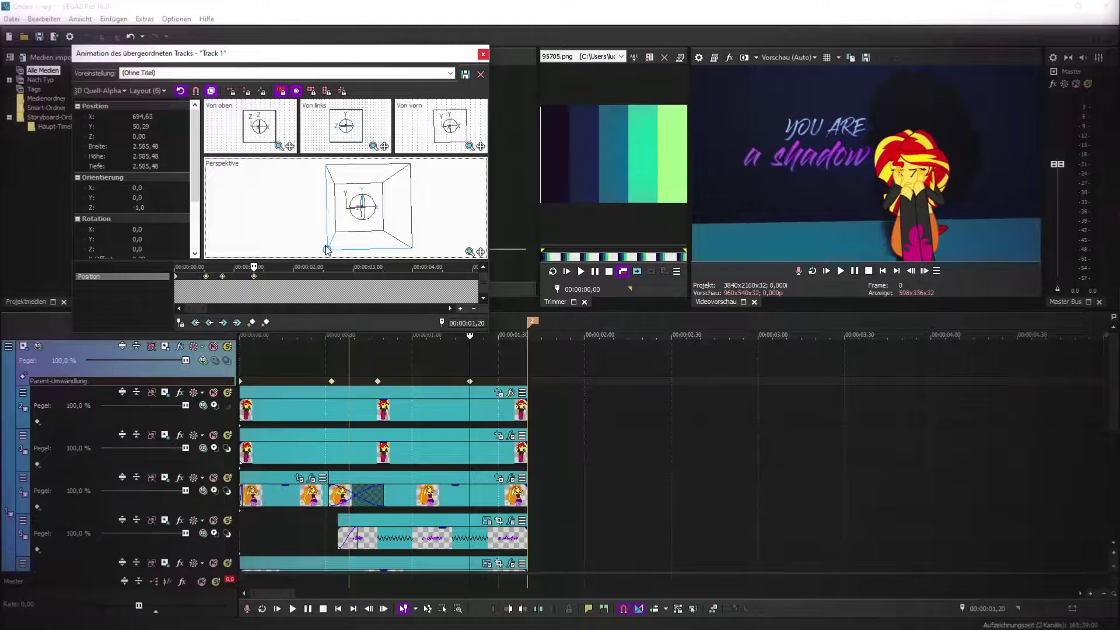
click(159, 208)
click(177, 206)
click(176, 206)
click(176, 205)
click(177, 206)
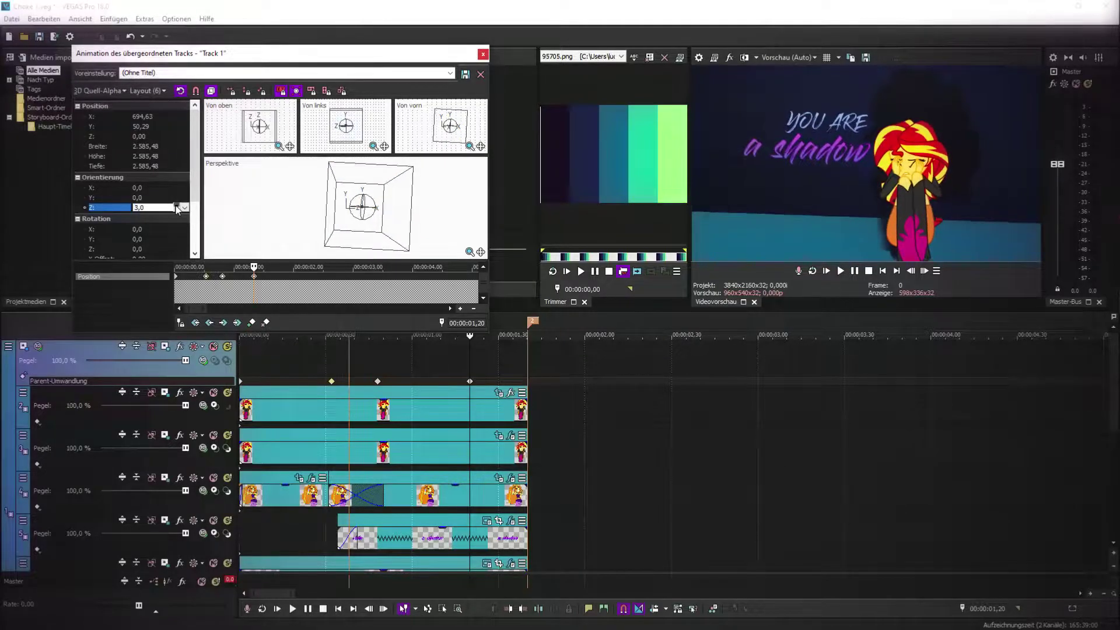
click(177, 209)
click(177, 209)
- Lower the scene to about Y 0,92 at the 00:00:01,20 keyframe and scale it to a width of about 2.322,81
drag(355, 236, 354, 237)
key(ctrl+z)
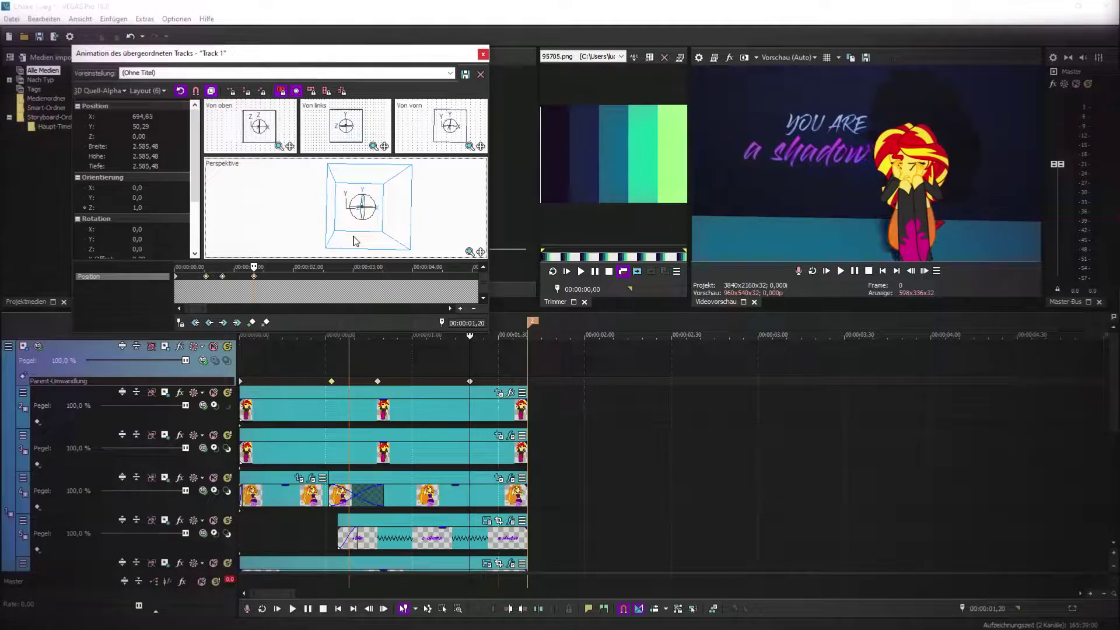
key(Up)
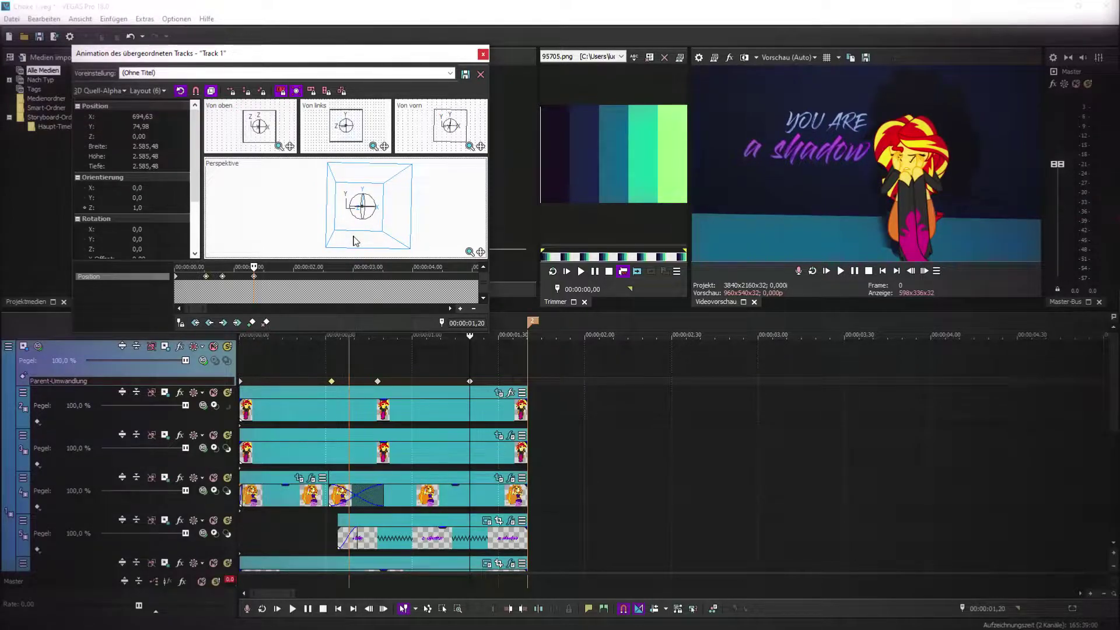
key(Down)
key(Down)
key(Down)
key(Down)
key(Up)
drag(330, 236, 334, 252)
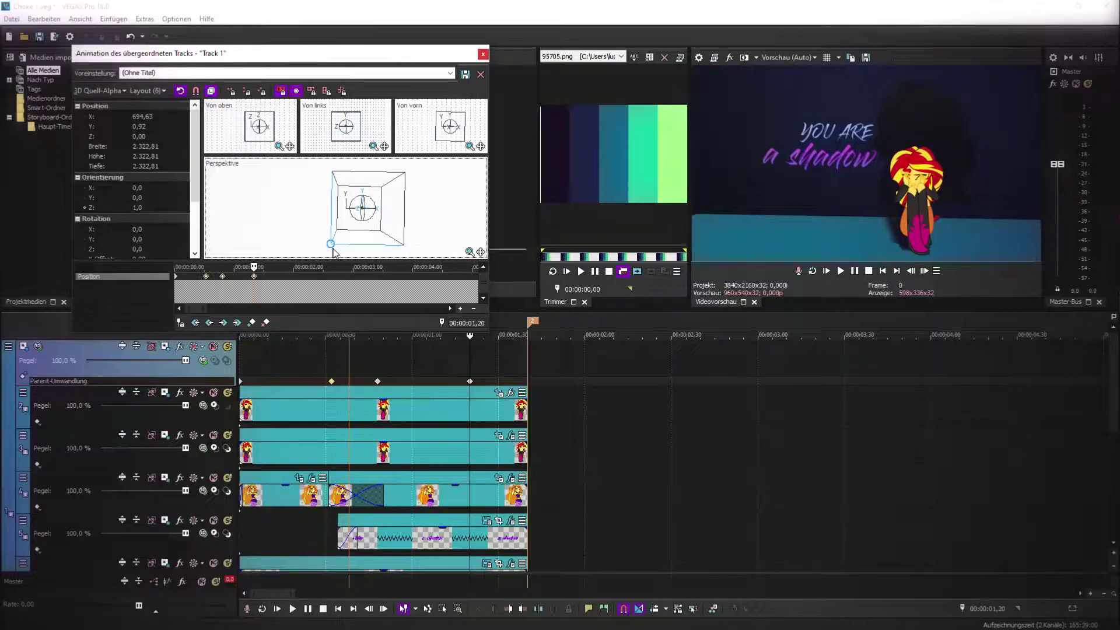
- Change the interpolation of the parent motion keyframe at 00:00:01,20 and shift it closer to marker 2
right_click(469, 381)
click(509, 432)
drag(469, 382, 484, 382)
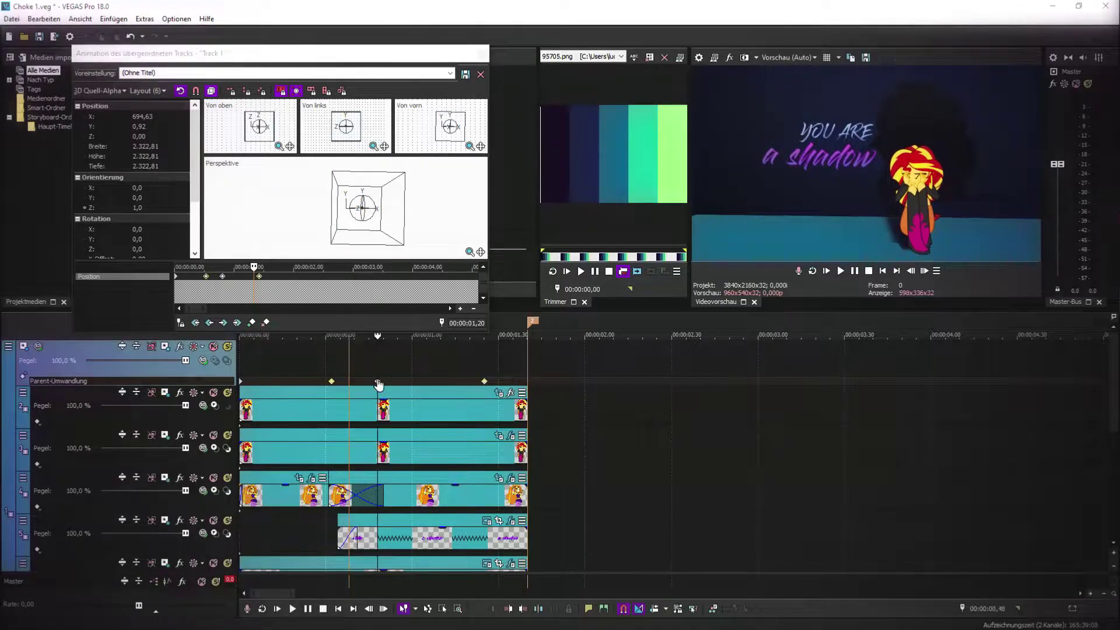
- Scale the scene to a width of about 2.767,70 at the third parent motion keyframe and move that keyframe to 00:00:00,50
click(377, 382)
drag(332, 245, 323, 253)
drag(378, 381, 384, 382)
- Play the scene from the start to check the retimed camera motion
click(242, 359)
key(space)
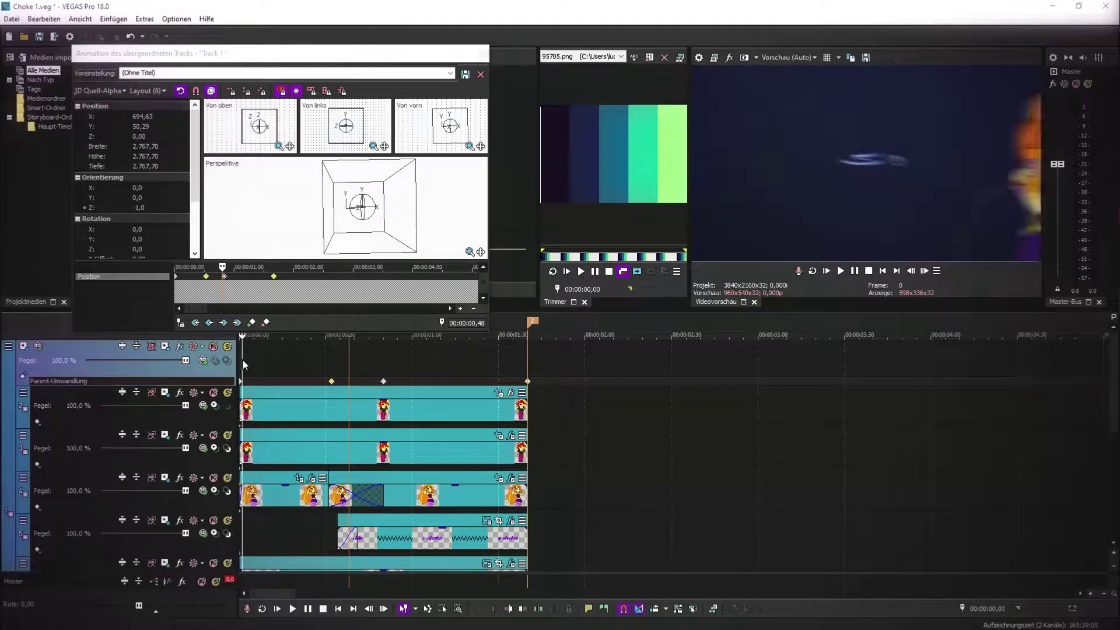
key(space)
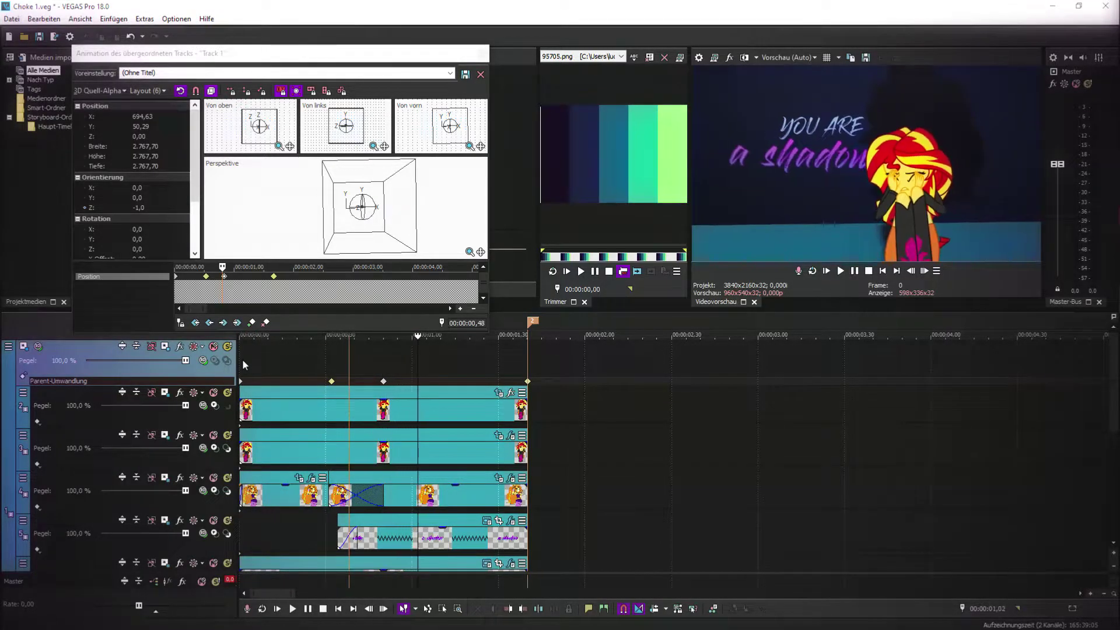
key(space)
- Set the 00:00:00,50 parent motion keyframe's Z orientation to -4,0 and move the scene to about X 768,69, Y 99,67
double_click(383, 382)
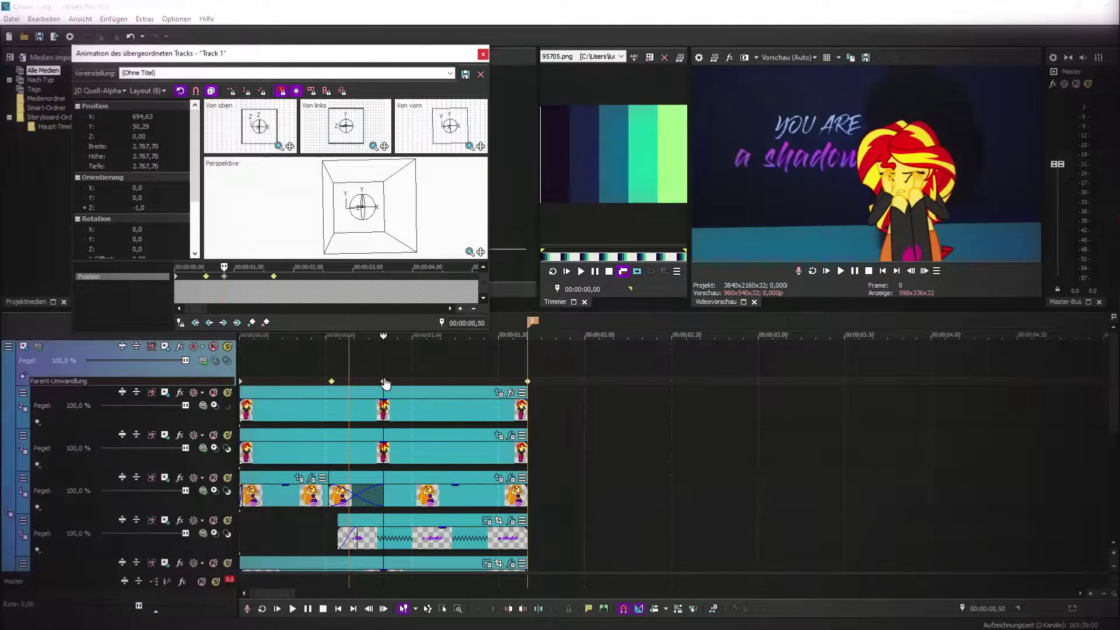
click(164, 207)
click(176, 210)
click(176, 210)
click(175, 210)
drag(343, 237, 348, 238)
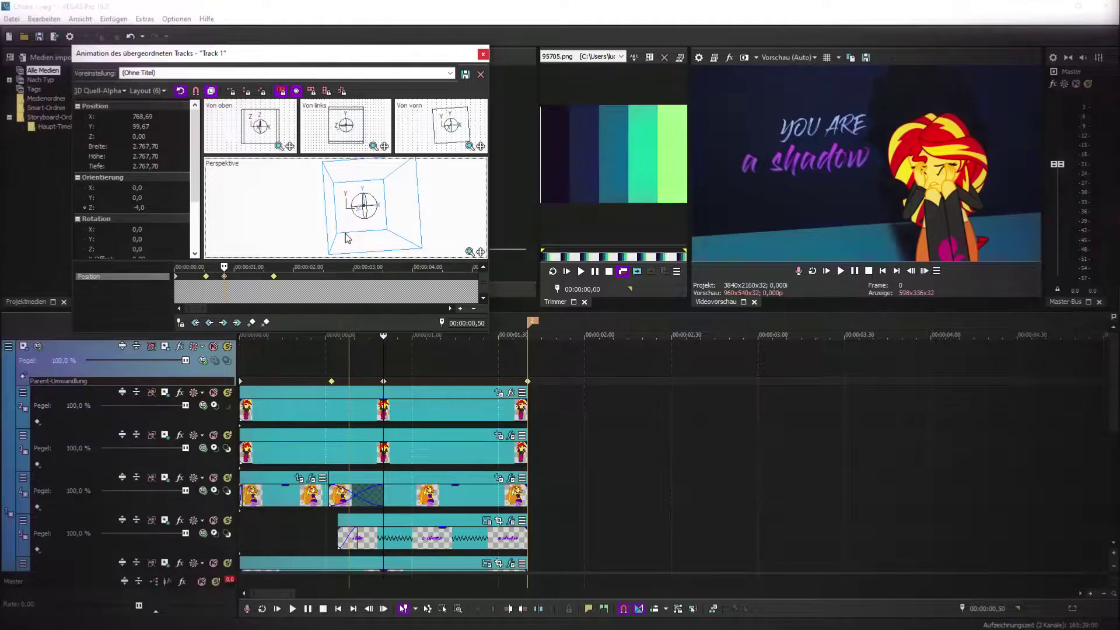
- Play the scene repeatedly to review the tilted camera motion with both titles, closing the parent motion window
click(841, 272)
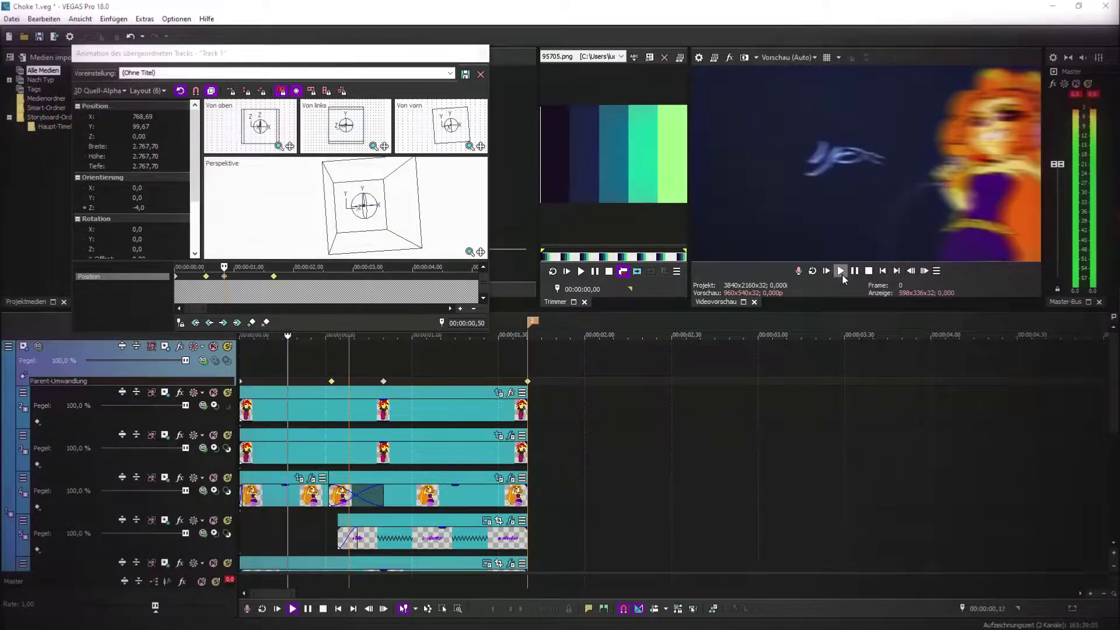
click(841, 272)
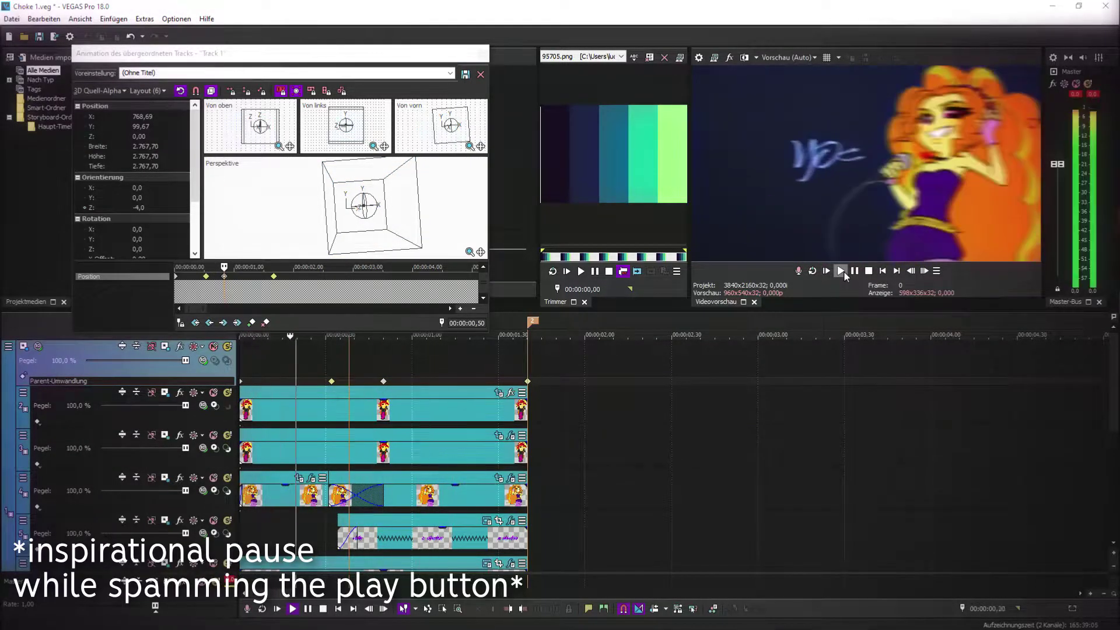
click(841, 272)
click(841, 272)
click(841, 271)
click(845, 271)
click(844, 271)
click(843, 271)
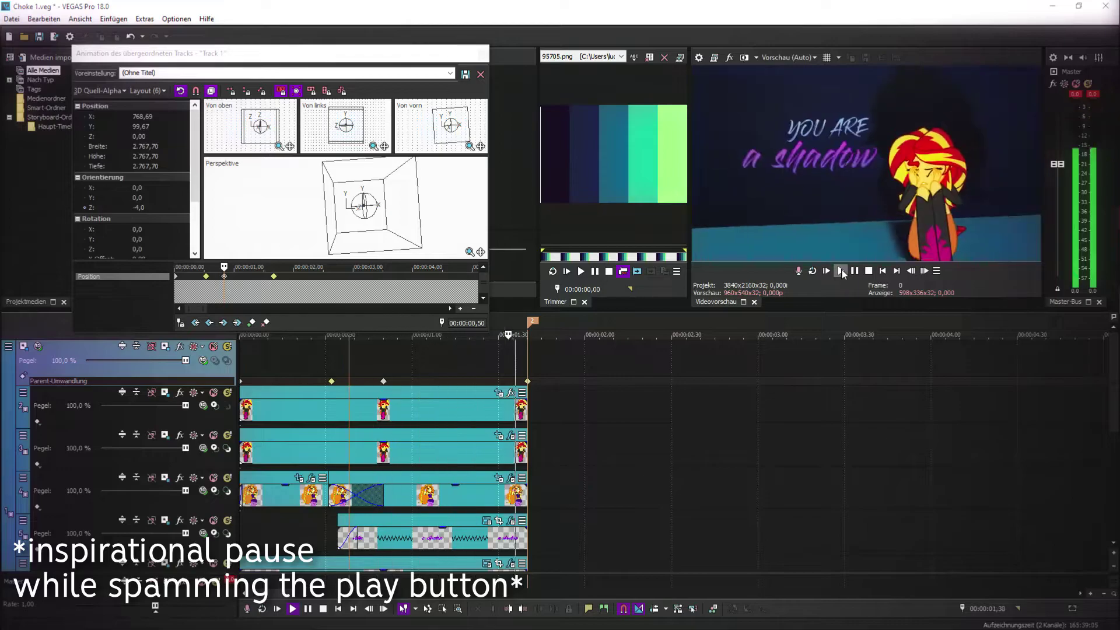
click(843, 272)
click(841, 272)
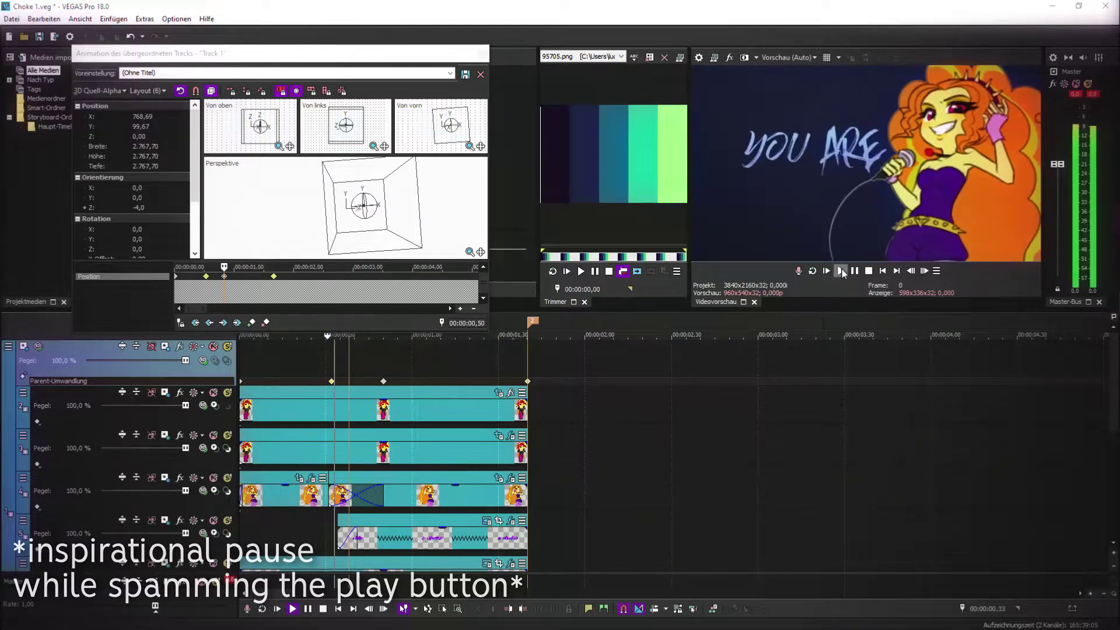
click(841, 272)
click(841, 272)
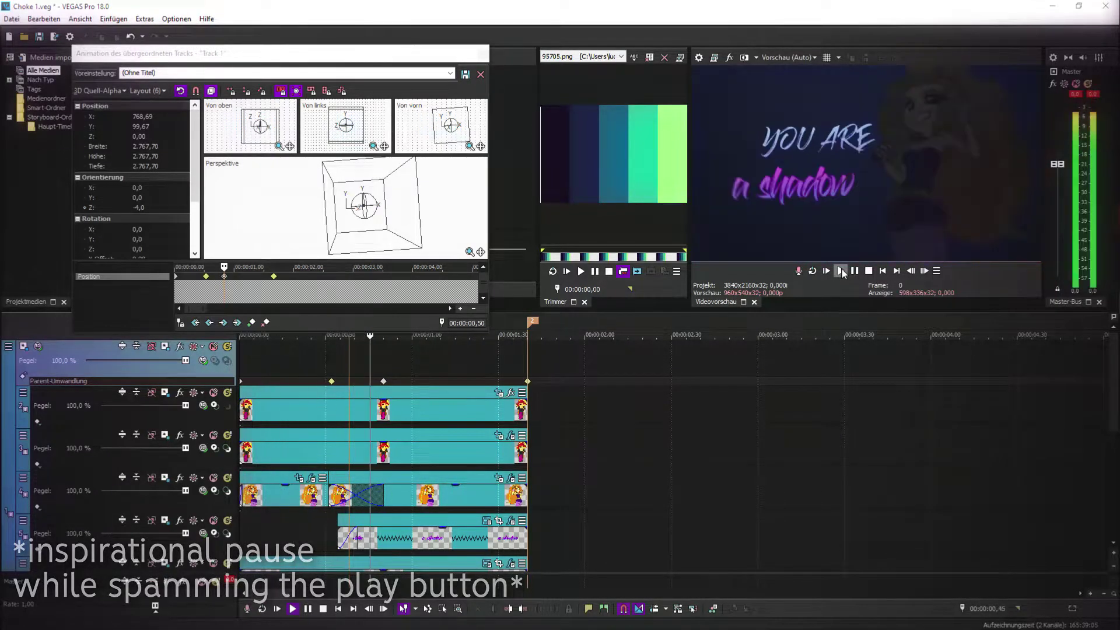
click(841, 272)
click(841, 272)
click(842, 271)
click(841, 271)
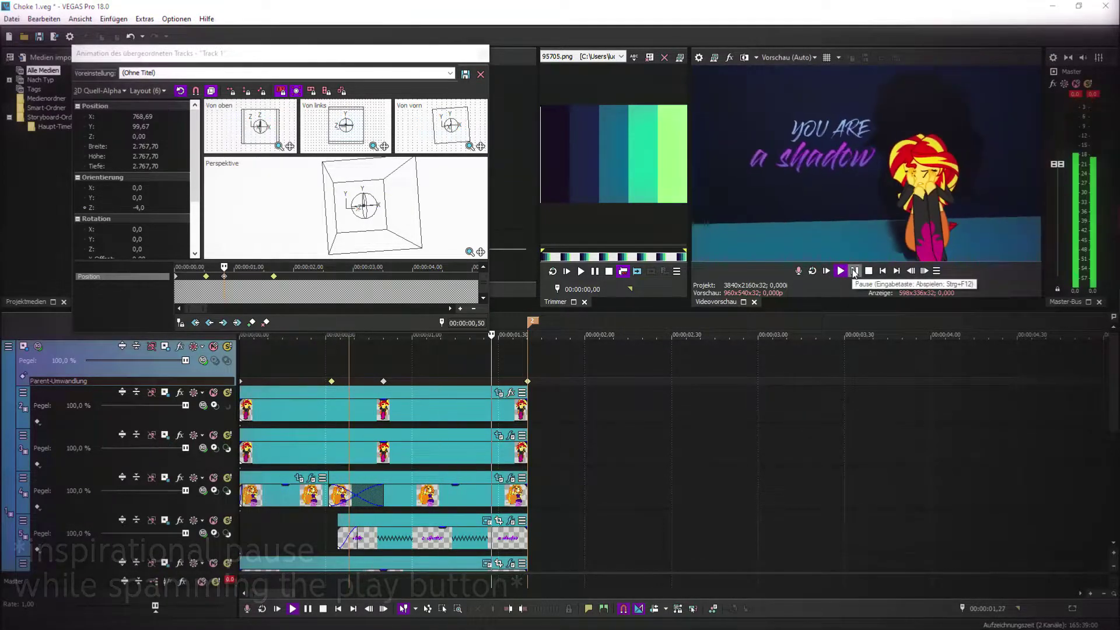
click(484, 53)
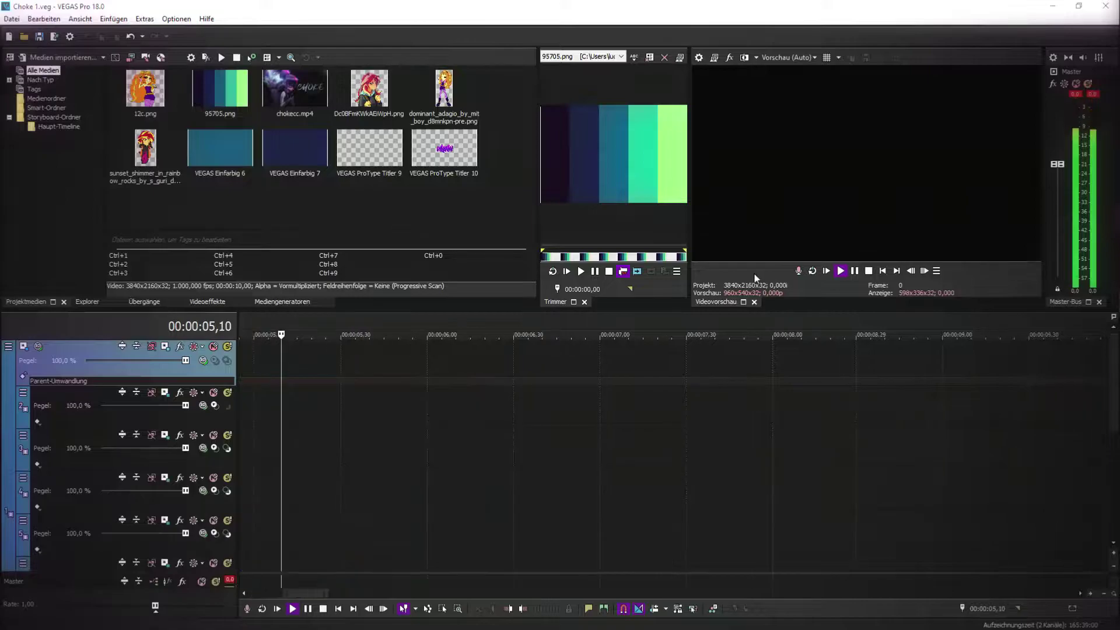
click(826, 272)
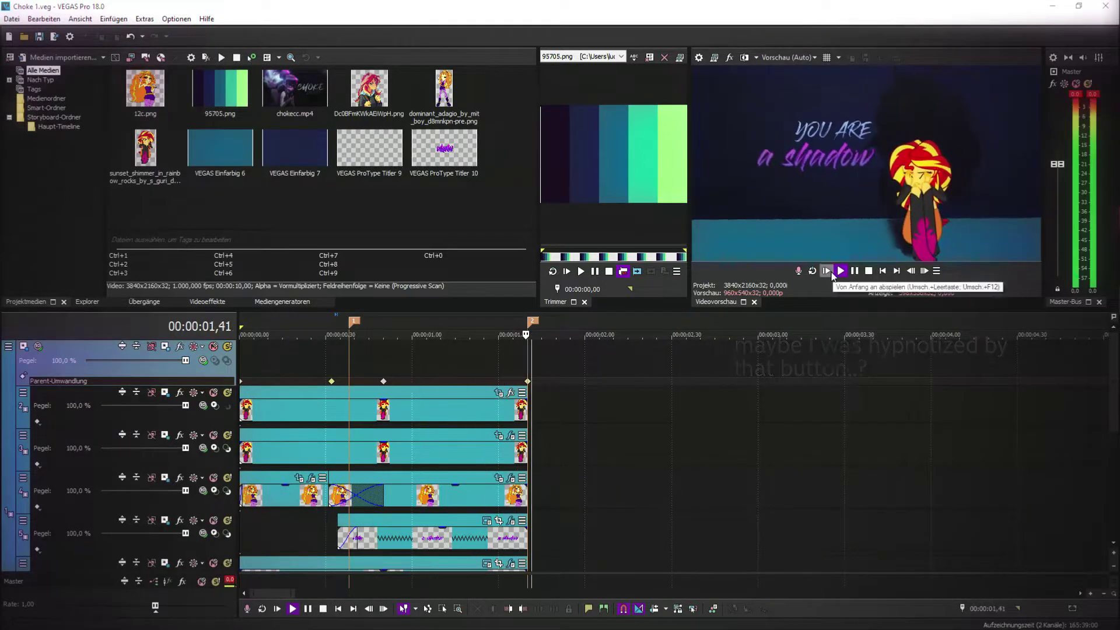
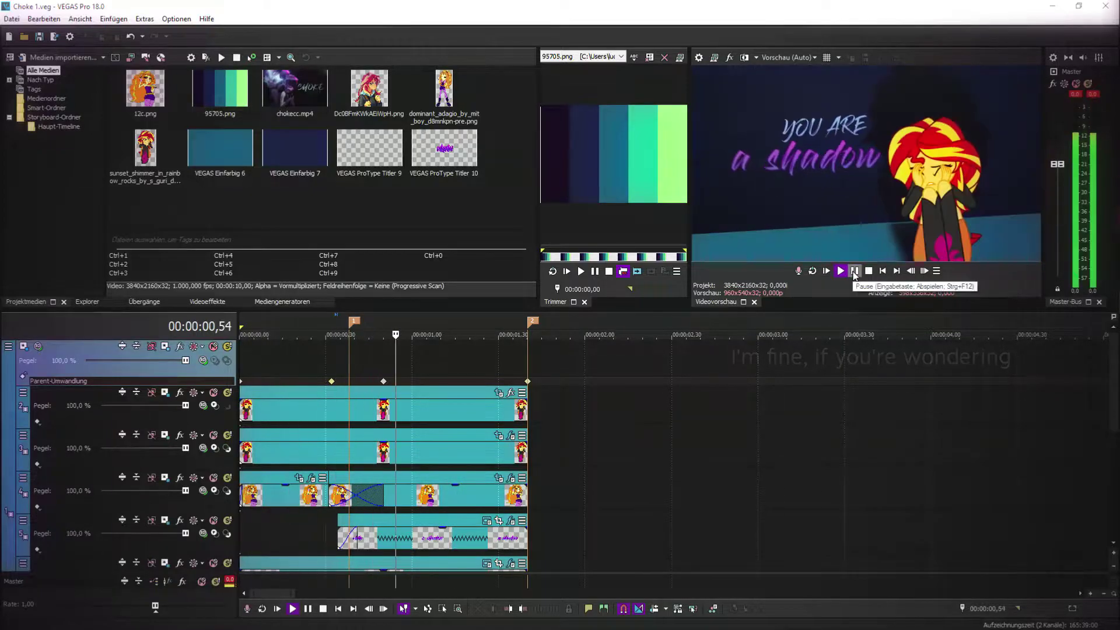
- Move the third parent motion keyframe to 00:00:00,53, set its interpolation to Glatt and play the scene from the start
click(827, 272)
click(854, 272)
drag(383, 382, 392, 382)
right_click(392, 382)
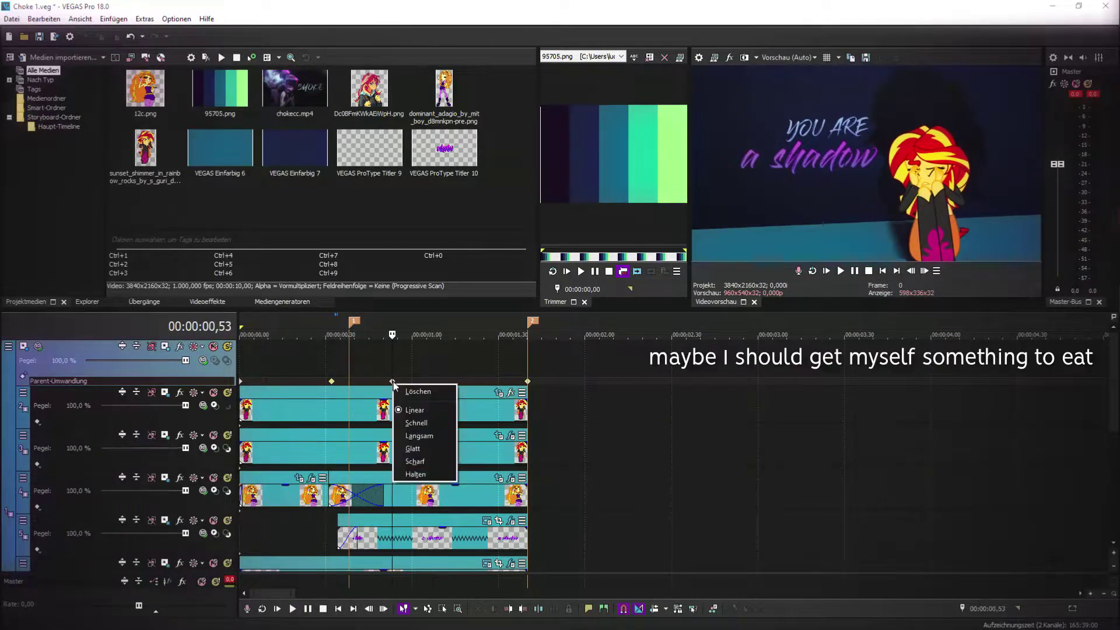
click(435, 451)
click(826, 272)
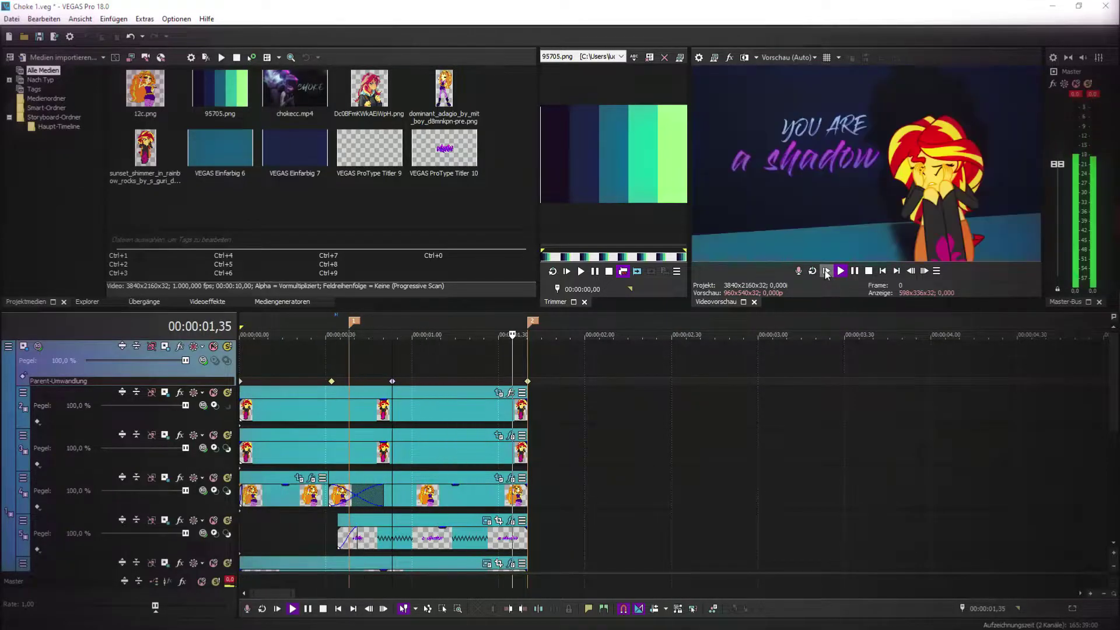
click(855, 271)
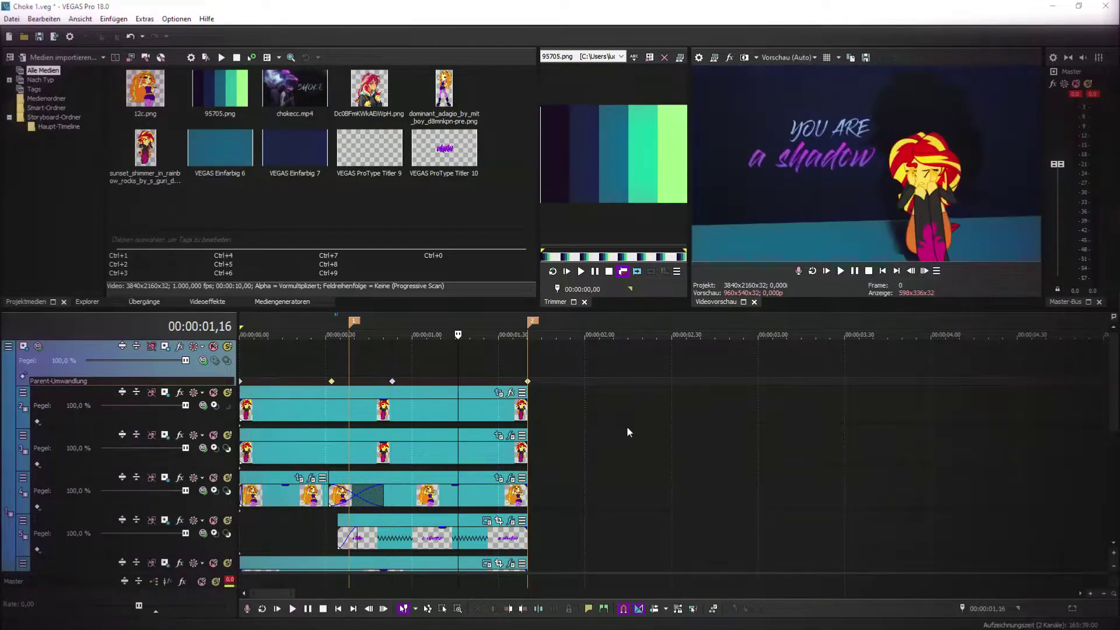
- Set the starting gradient colour of the "a shadow" title to near-white with RGB 255, 255, 240
click(490, 512)
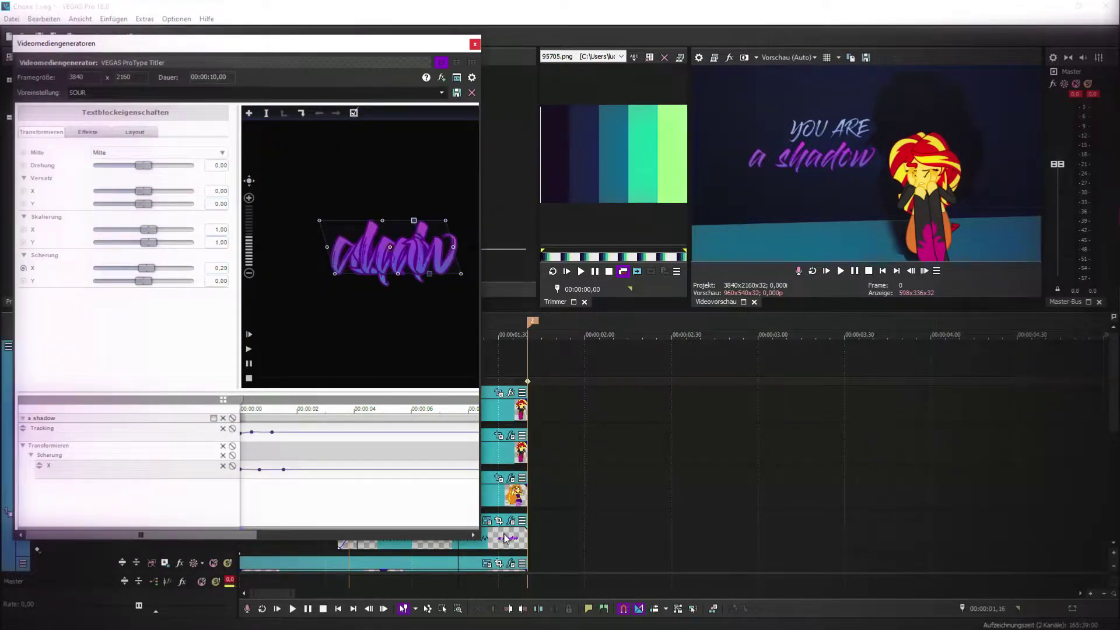
click(87, 132)
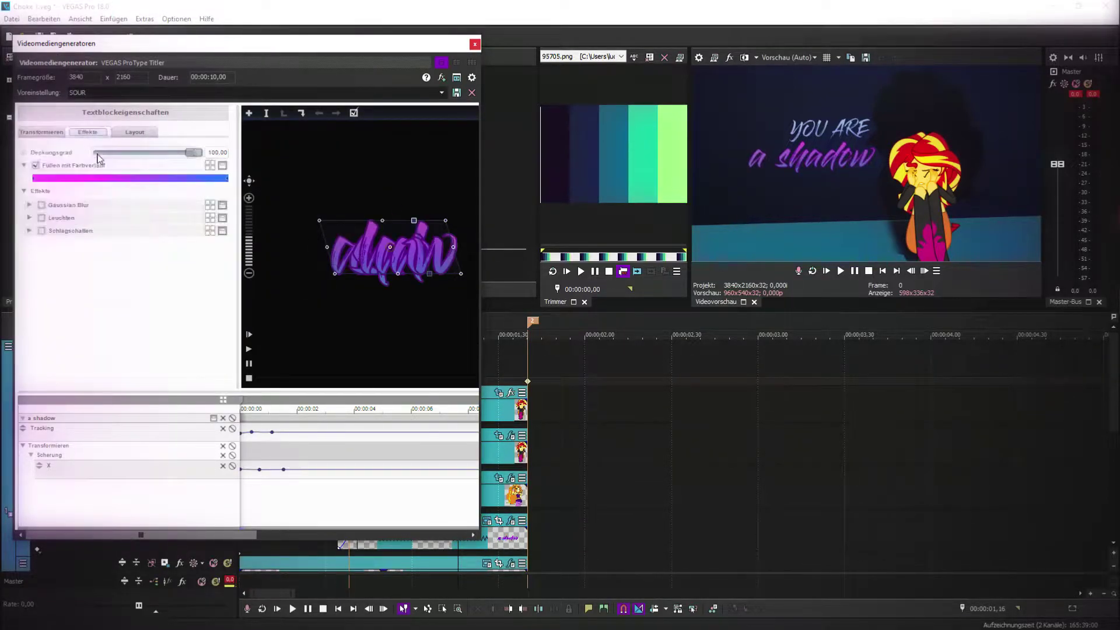
click(35, 178)
drag(122, 263, 225, 277)
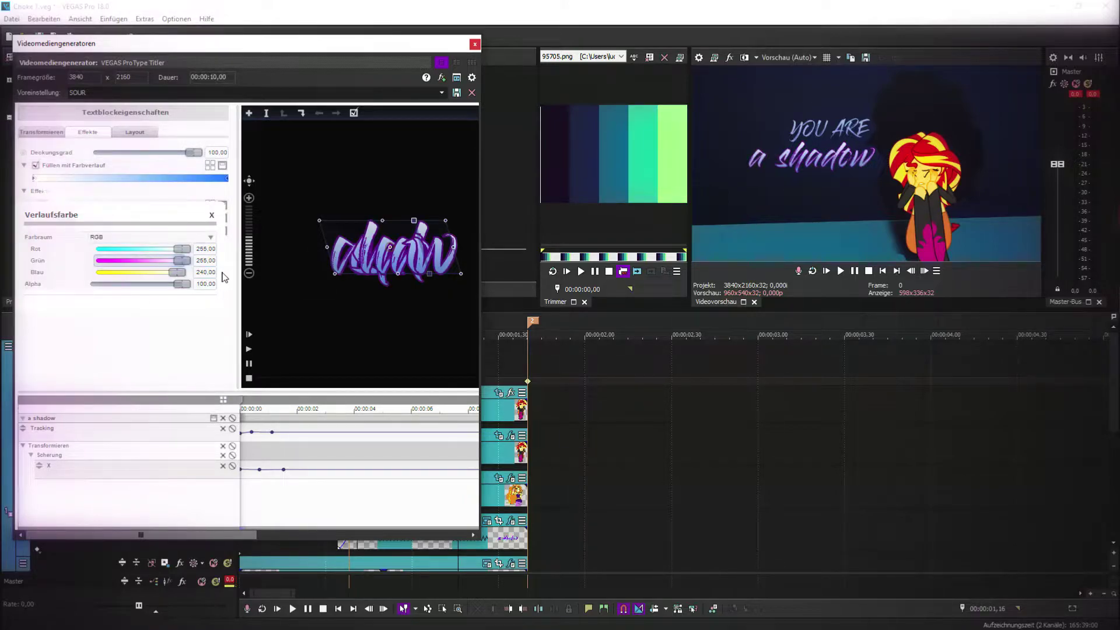
click(188, 163)
- Set the stroke width of the "a shadow" text to 0,00 and close the title generator
double_click(397, 250)
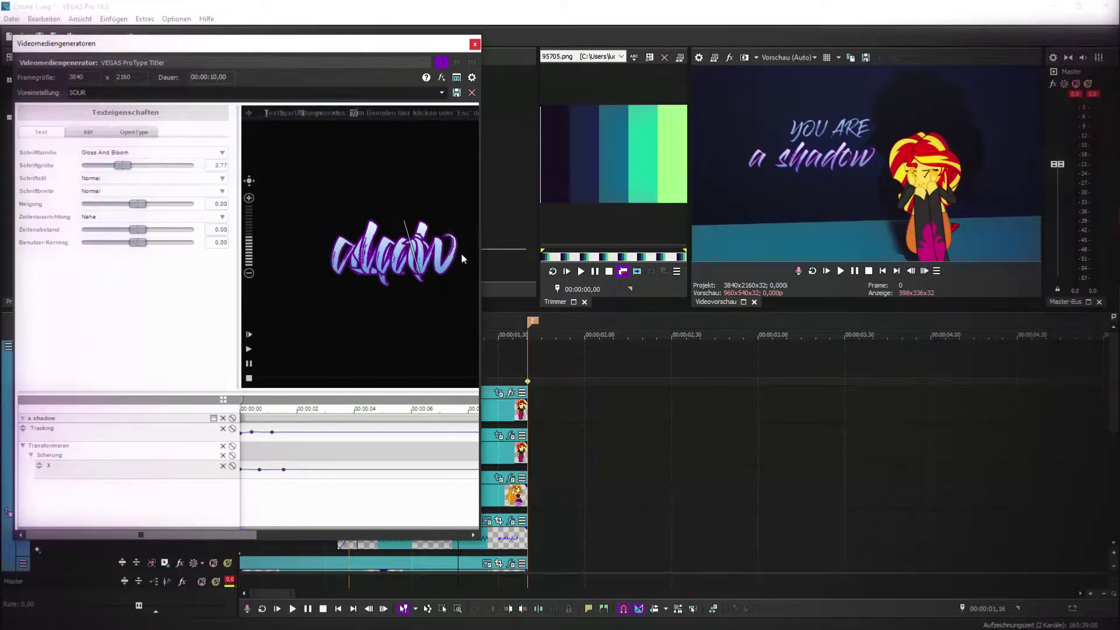
click(95, 134)
drag(157, 191, 32, 194)
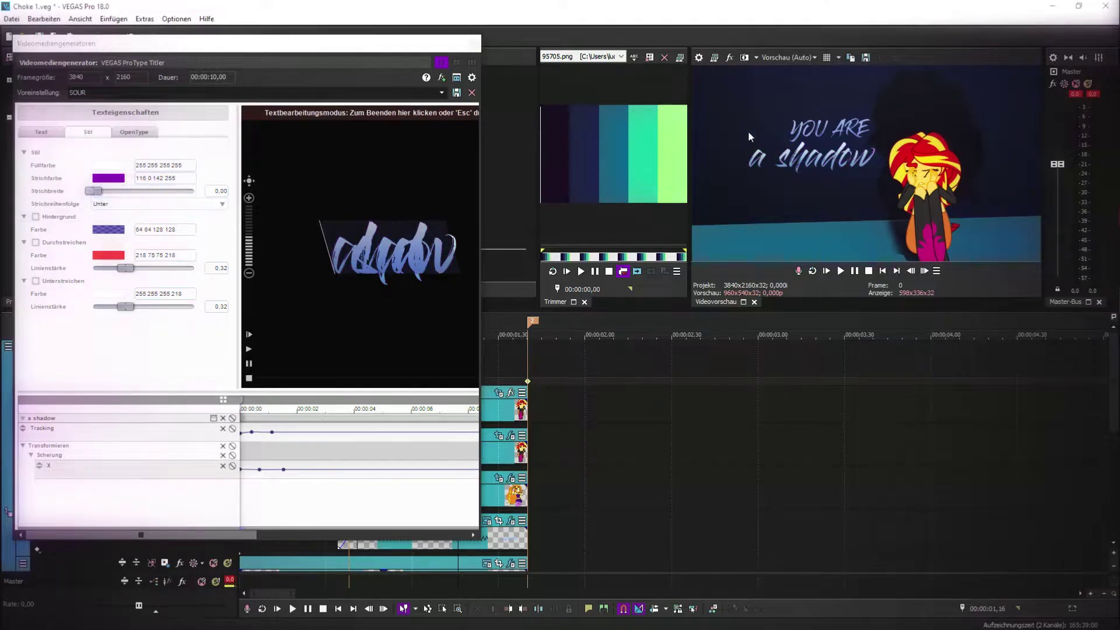
click(475, 44)
- Apply the S_DropShadow effect with preset 0 to the "a shadow" title and sample its shadow colour from the palette image's darkest stripe
click(207, 302)
click(35, 142)
drag(210, 115, 428, 528)
click(145, 187)
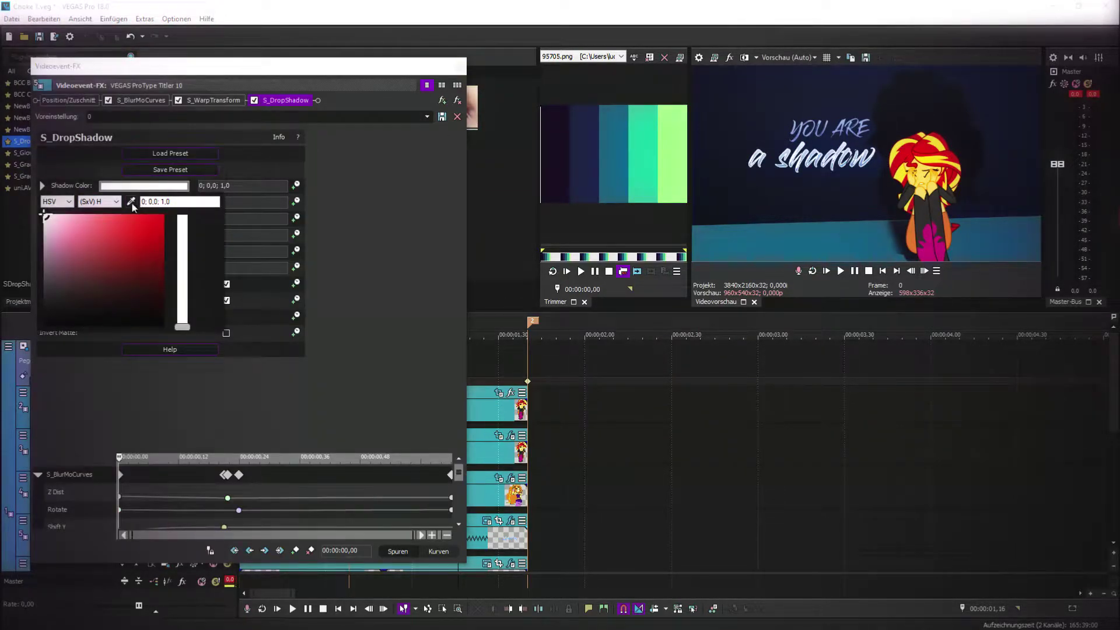
click(592, 197)
click(546, 121)
click(458, 66)
- Add a second S_DropShadow with preset 3 to the title, sampling the palette's blue for shadow colour 196; 0,7; 0,53
drag(442, 111, 450, 525)
click(154, 187)
click(131, 202)
click(611, 122)
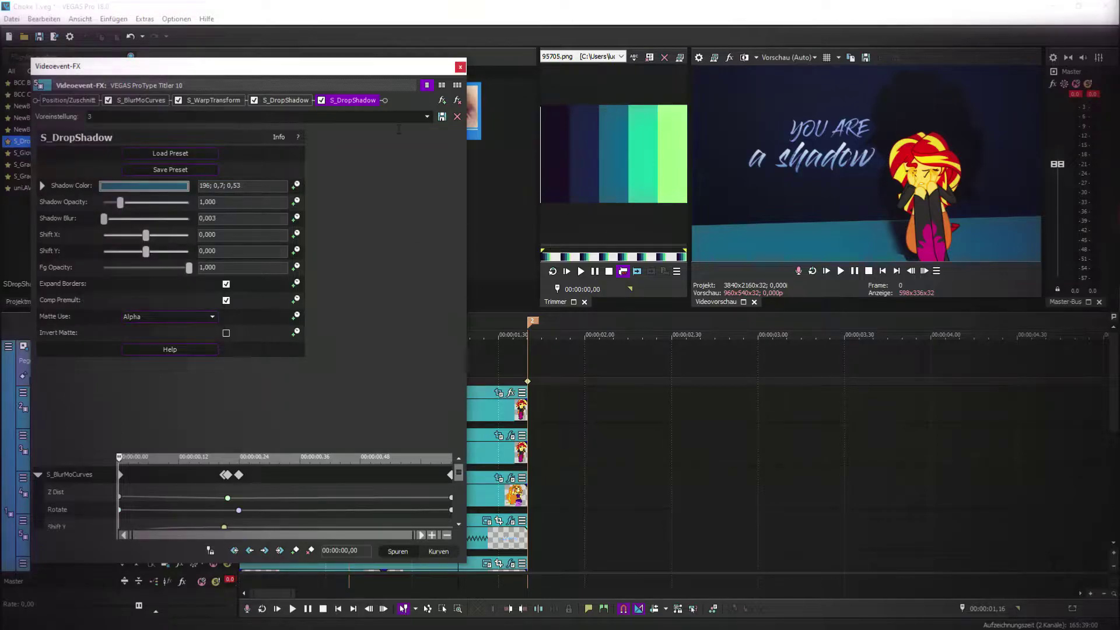
click(461, 66)
- Add a third S_DropShadow with preset 4 to the title, using shadow colour 207; 0,56; 0,71 and foreground opacity 0,925, and save the project
drag(134, 166, 429, 490)
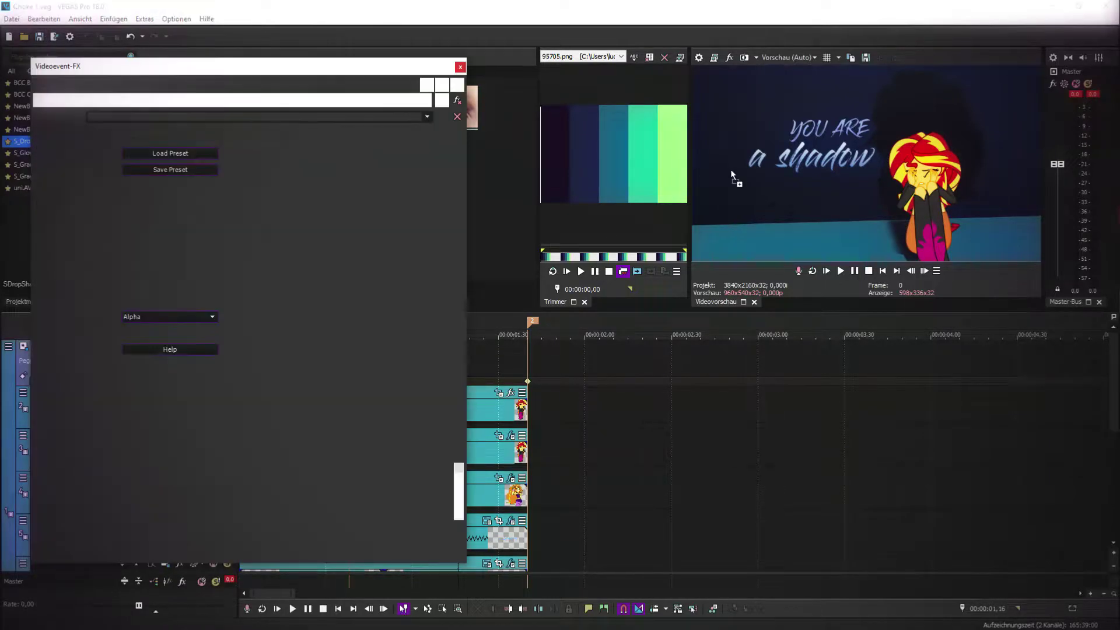
click(144, 186)
click(131, 202)
click(618, 136)
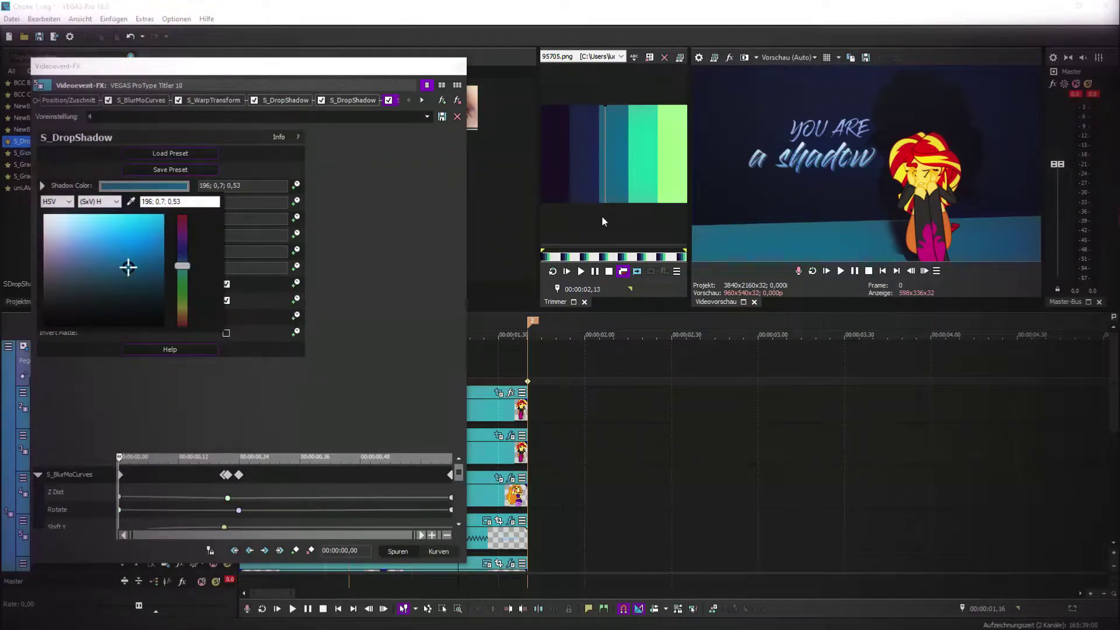
click(655, 140)
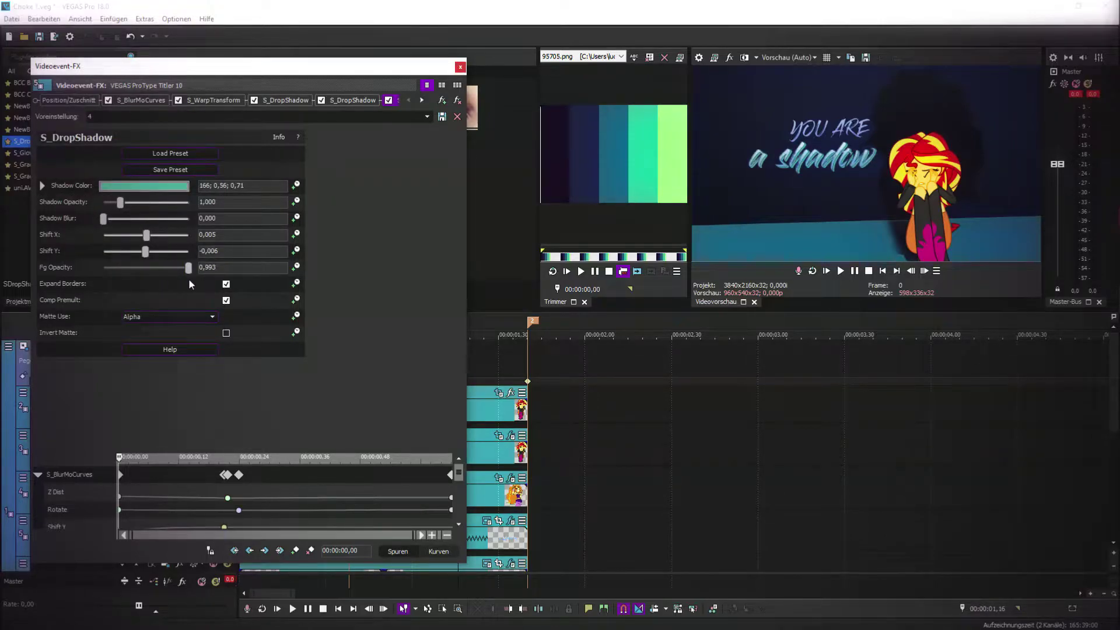
click(144, 185)
drag(183, 275, 184, 261)
click(405, 207)
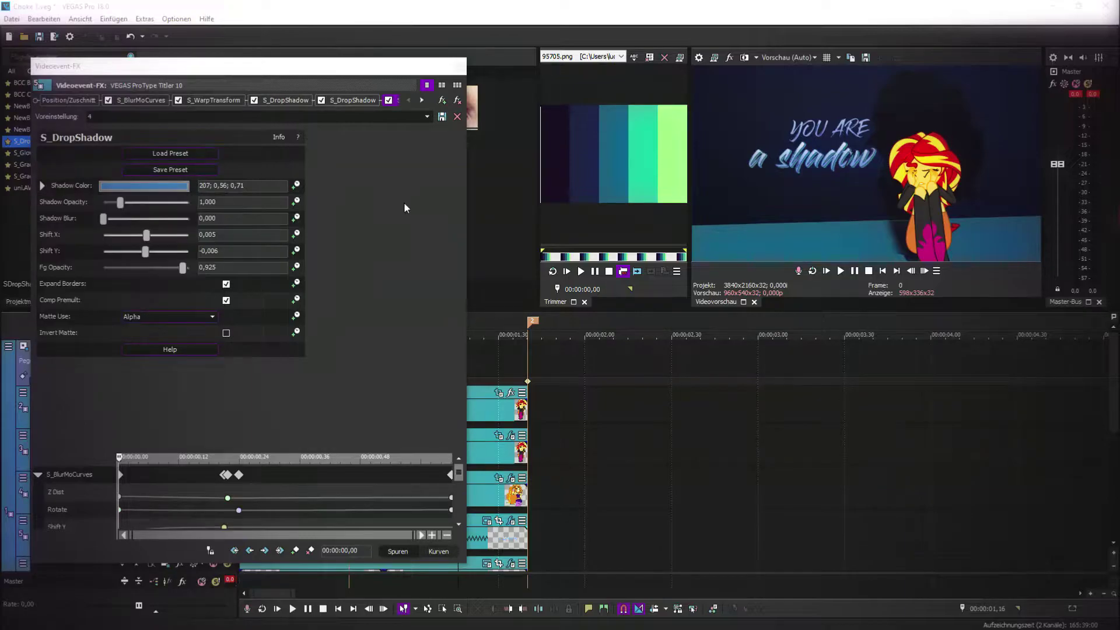
click(451, 66)
click(25, 301)
click(39, 37)
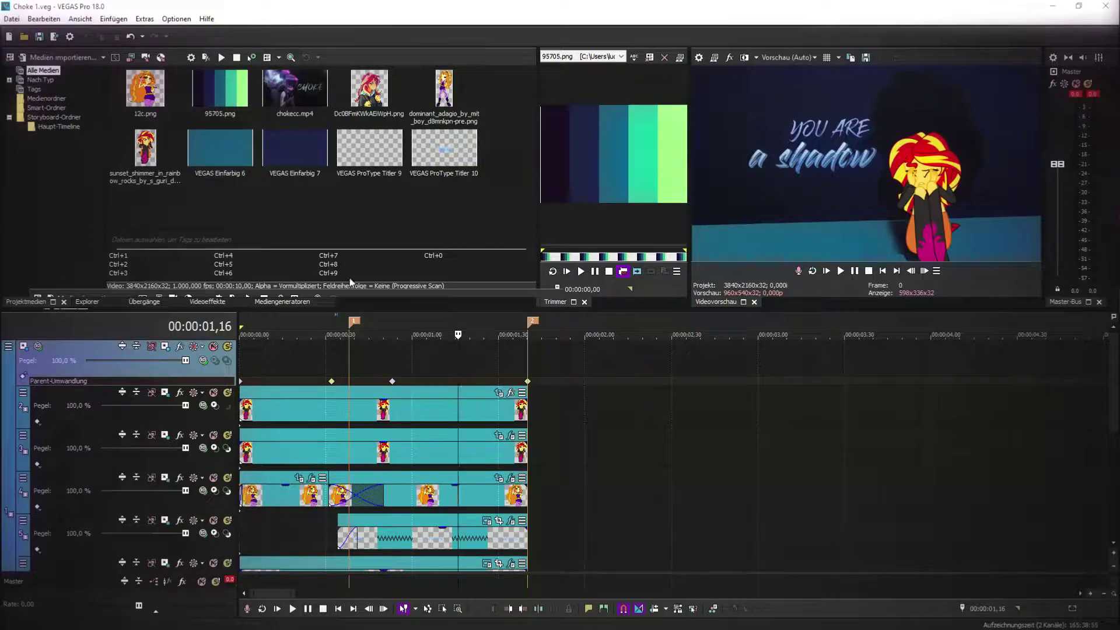
- Play the music past the clips and add two more beat markers, the last at 00:00:03,42 labelled "whereiqo"
mouse_move(1113, 379)
mouse_down()
mouse_move(1113, 458)
mouse_move(1114, 373)
mouse_up()
click(841, 271)
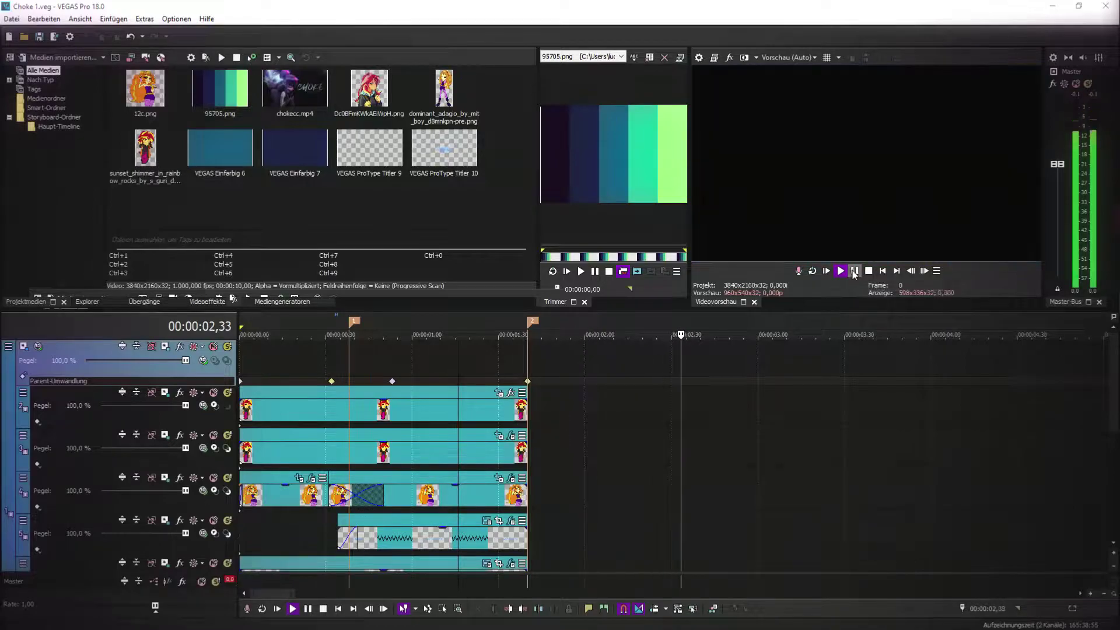
click(853, 272)
key(m)
key(Return)
click(841, 271)
key(Return)
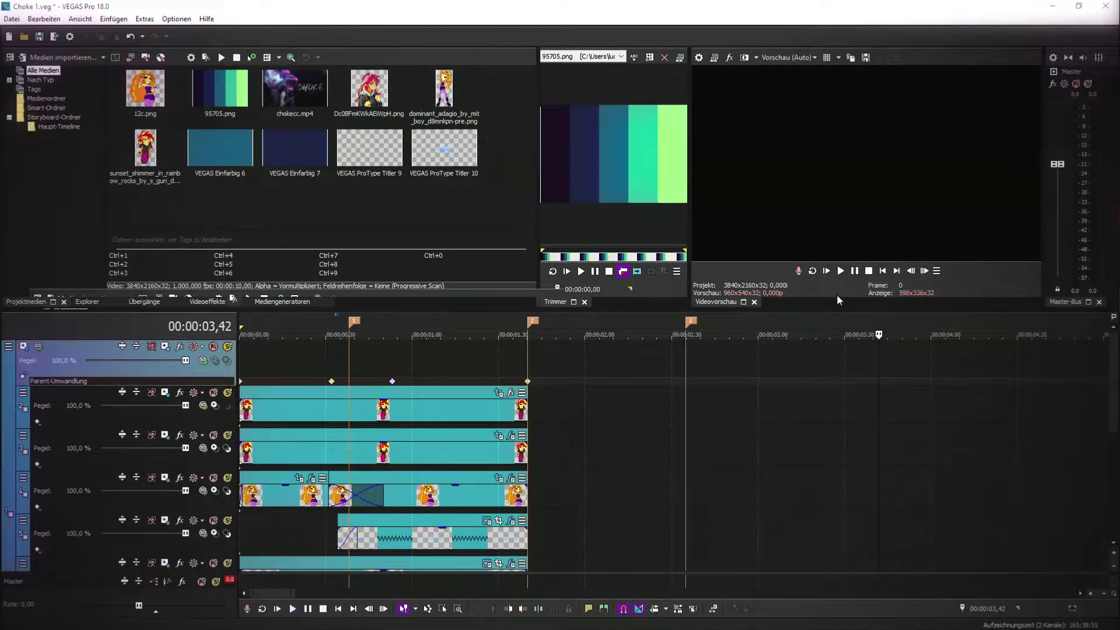
text(mwhereiqo)
key(Return)
- Extend both crouching character events, the singing character event and the "a shadow" title to the marker at 00:00:03,42
drag(527, 408, 880, 413)
drag(527, 452, 879, 452)
drag(528, 496, 879, 500)
drag(527, 537, 880, 537)
- Extend the "YOU ARE" title to the 00:00:03,42 marker and split it at 00:00:01,41
scroll(1099, 380, down, 3)
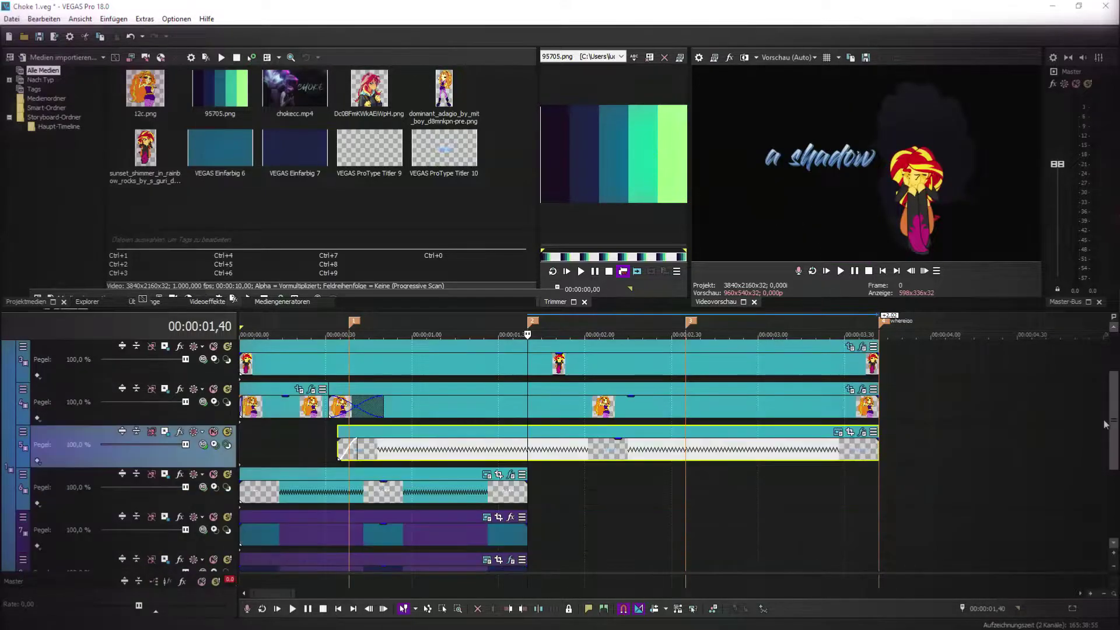
click(531, 450)
drag(530, 450, 877, 452)
key(Right)
key(s)
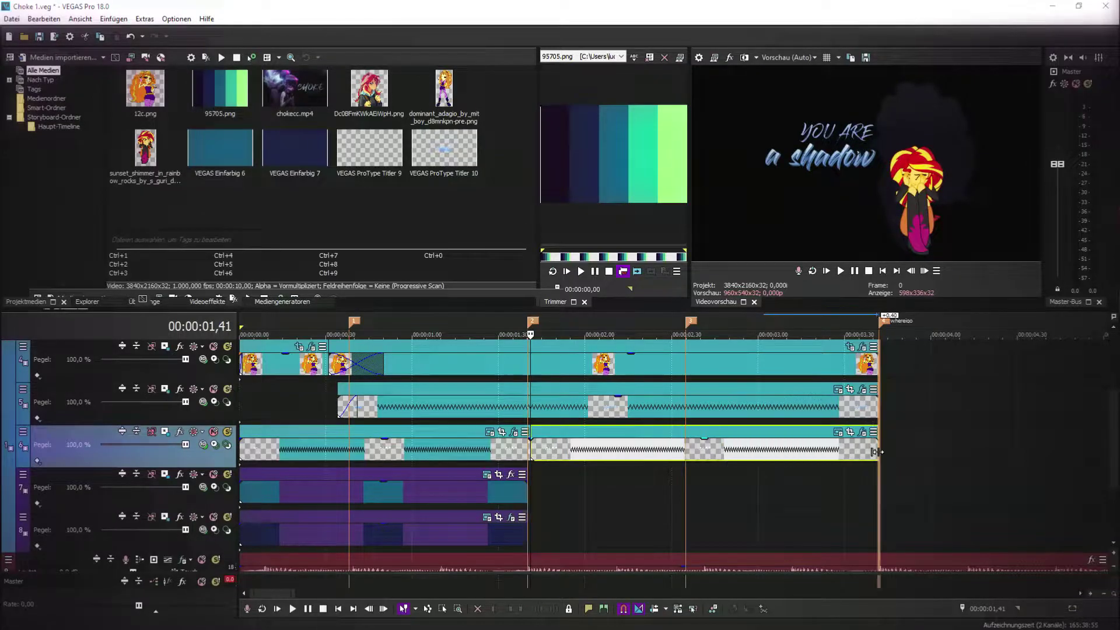
- Extend the floor and wall solid colour events to the 00:00:03,42 marker and play the lengthened scene from the start
mouse_move(528, 495)
mouse_down()
mouse_move(891, 489)
mouse_move(879, 496)
mouse_up()
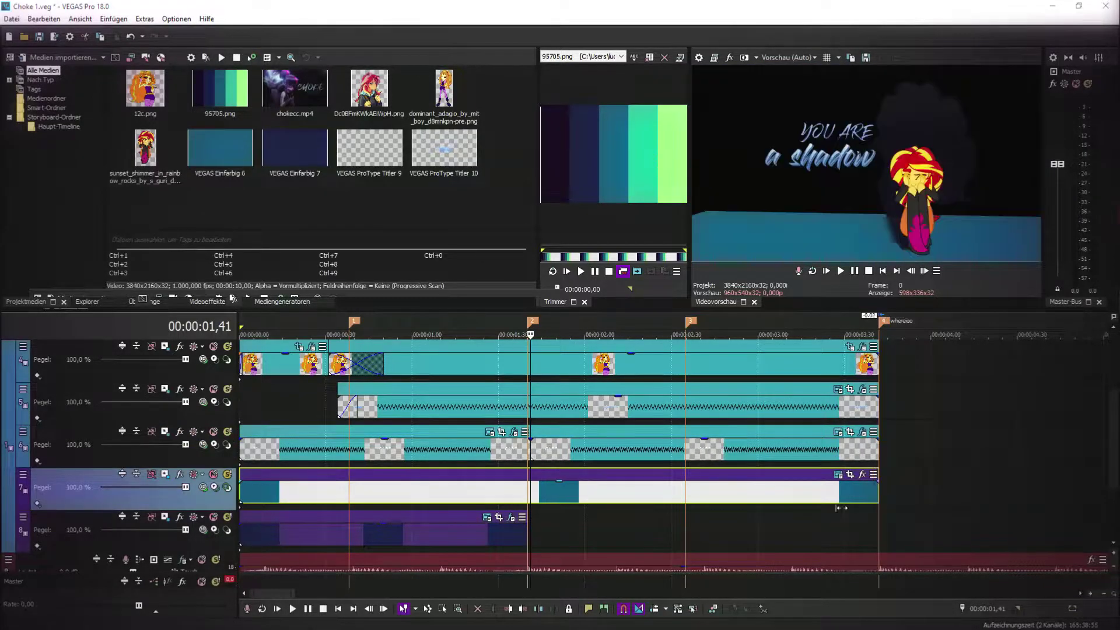
drag(526, 530, 879, 528)
scroll(879, 513, up, 3)
click(827, 272)
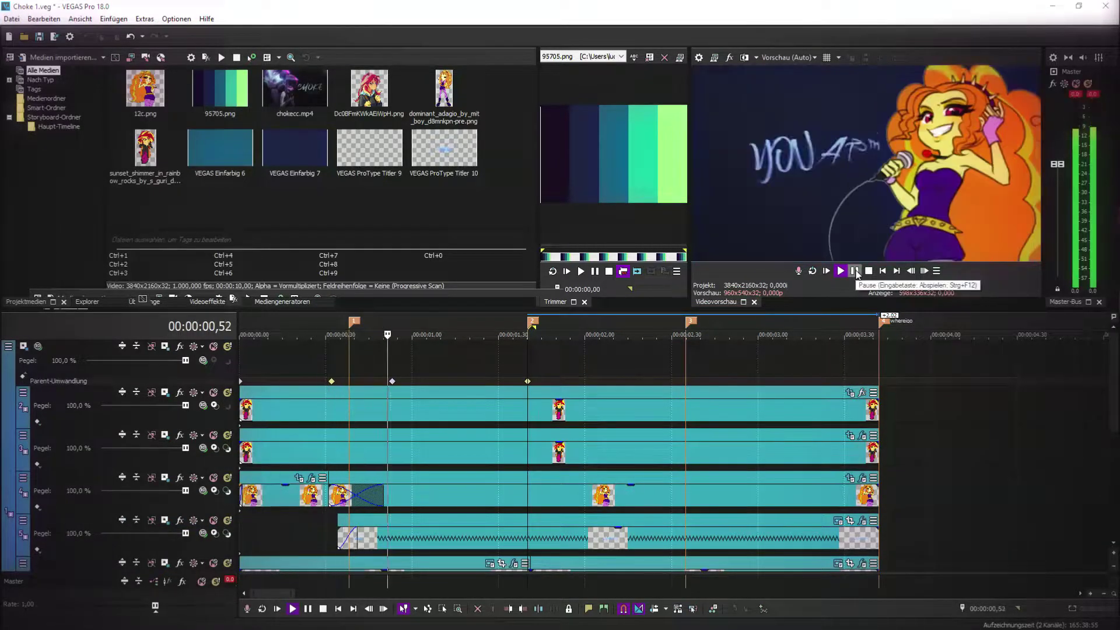
key(space)
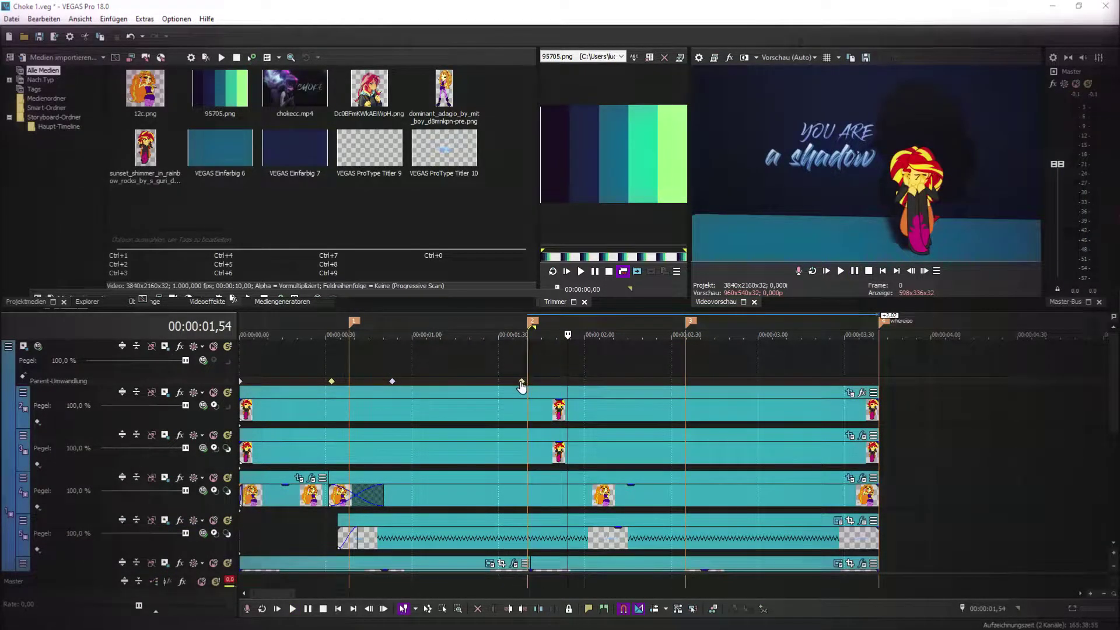
- Add a parent motion keyframe at 00:00:02,01 with the scene at width about 1.833,41, X about 535,54 and Z orientation 0,0
click(586, 386)
double_click(588, 382)
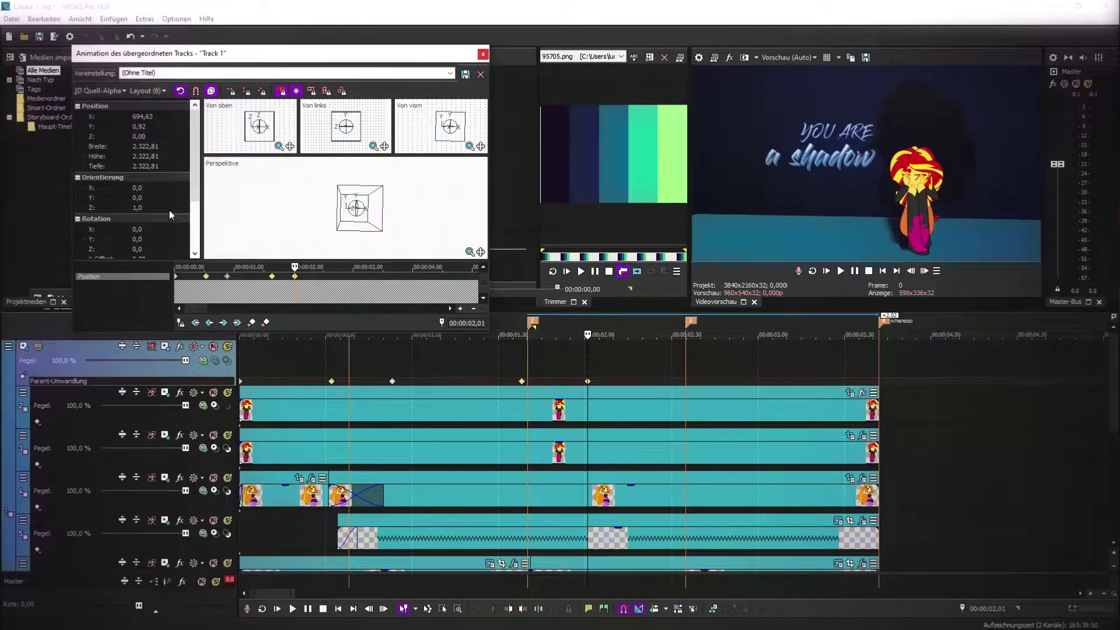
drag(352, 236, 339, 225)
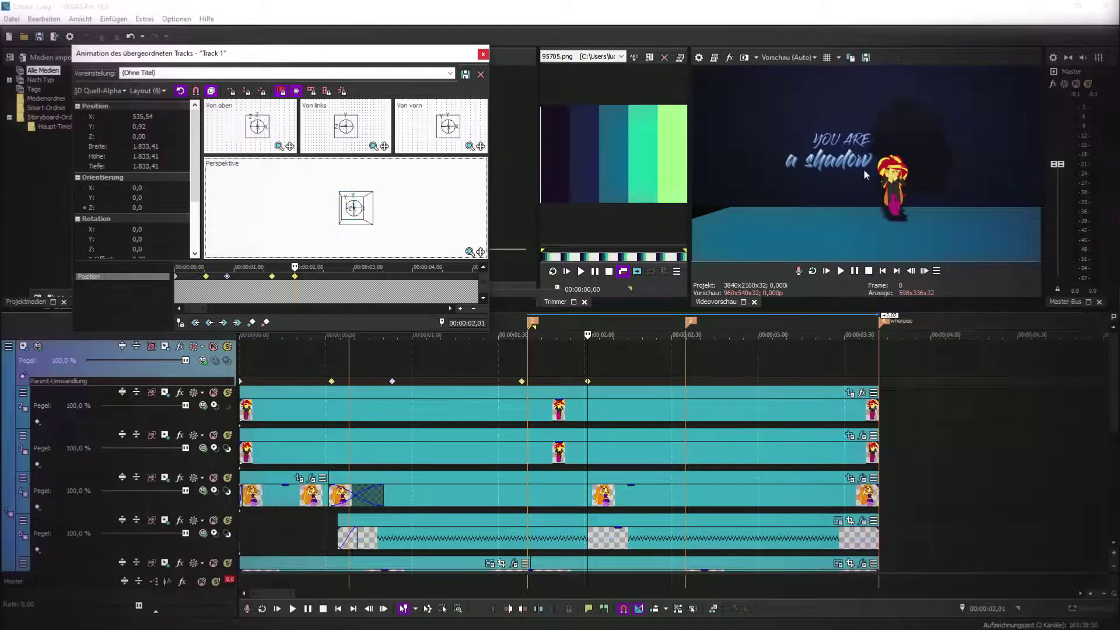
- Widen the floor solid in its track motion to fill the full frame width and save the project
drag(1112, 382, 1112, 479)
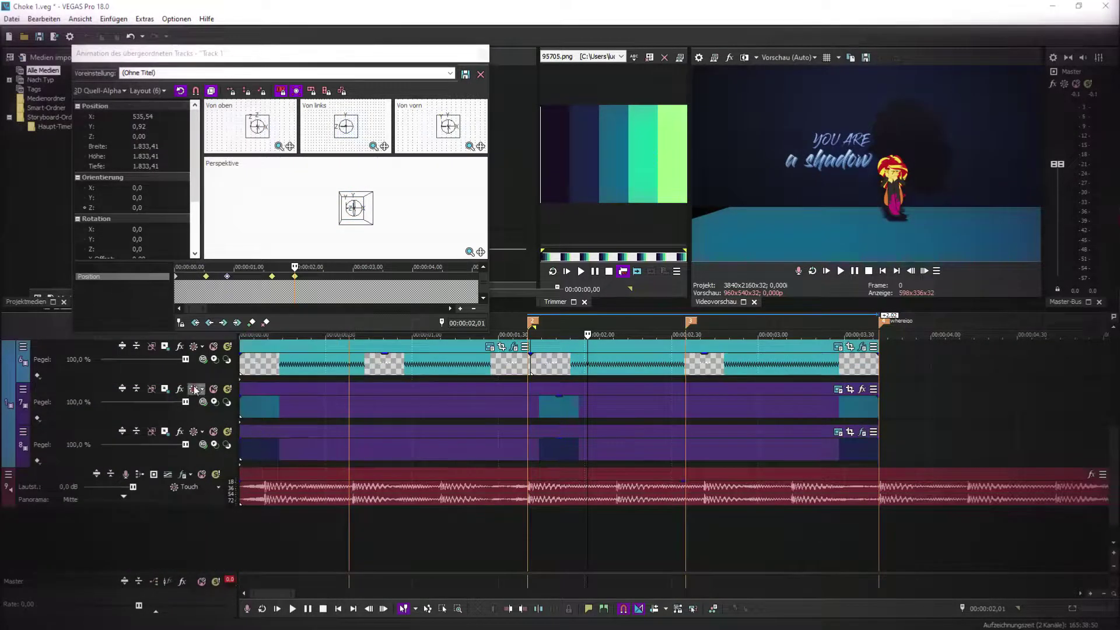
click(165, 389)
drag(253, 239, 216, 243)
click(737, 124)
click(484, 55)
drag(1113, 484, 1108, 378)
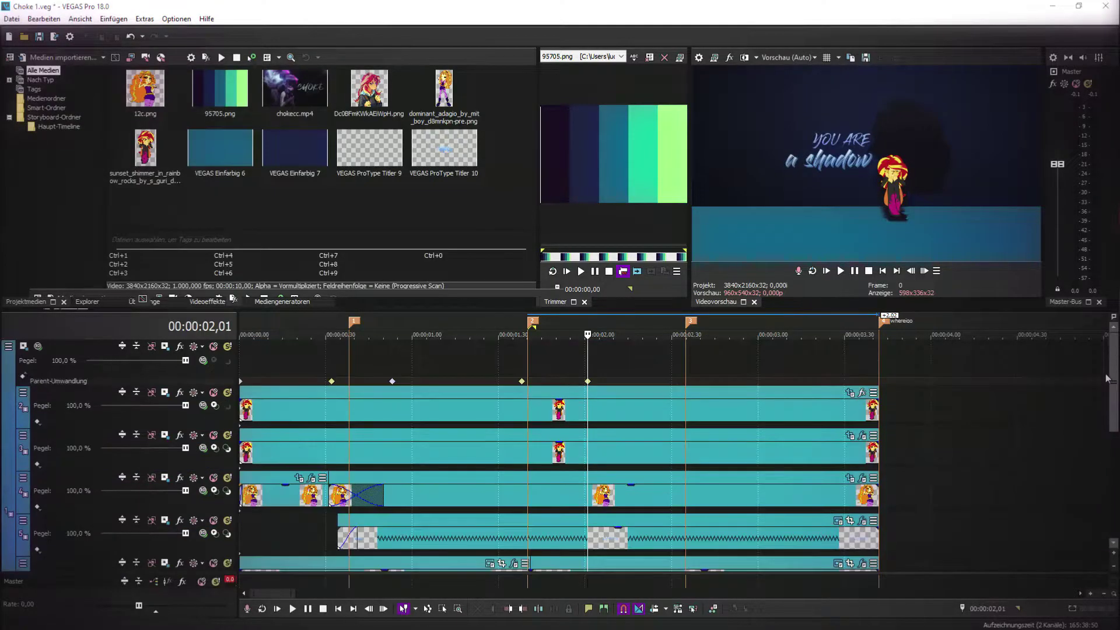
key(ctrl+s)
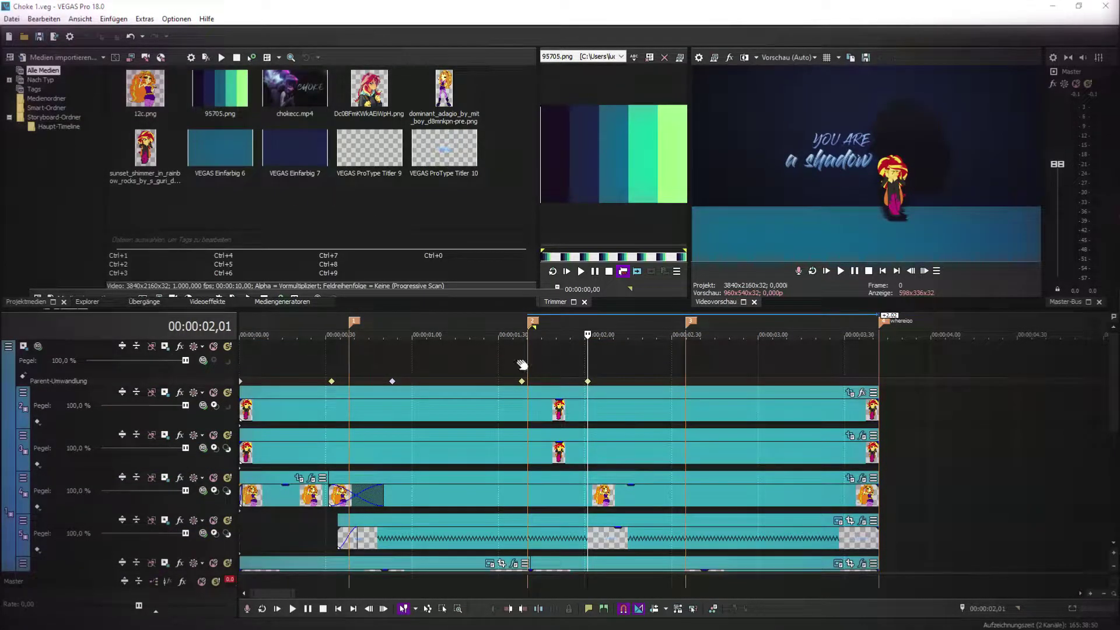
- Set the parent motion keyframe at 00:00:02,01 to Schnell interpolation and play the zoom-out
click(522, 365)
right_click(588, 382)
click(631, 423)
click(841, 271)
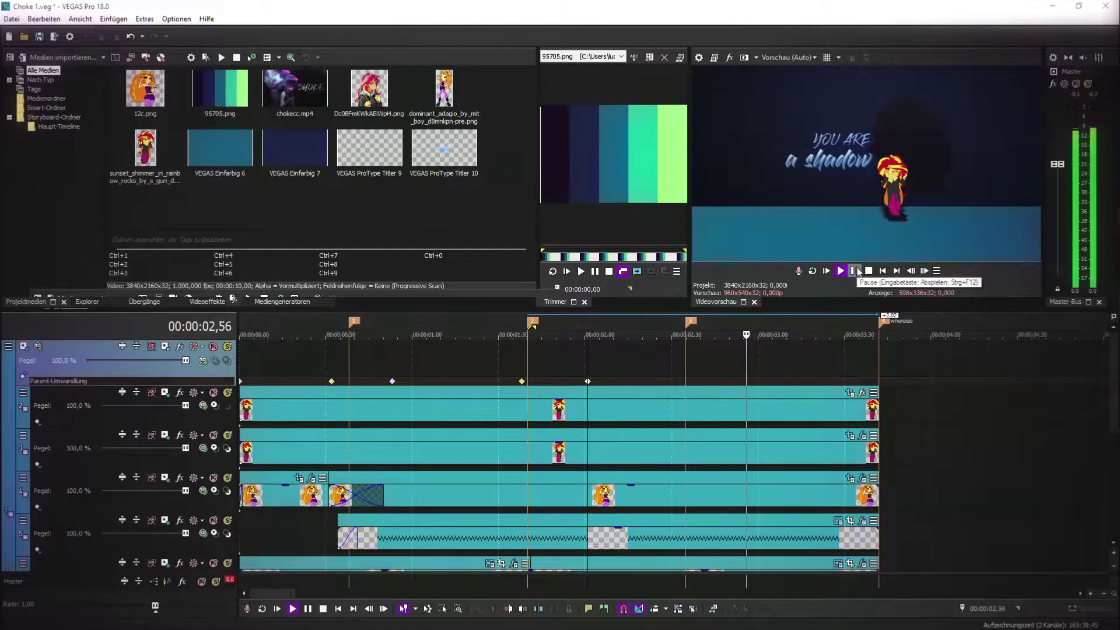
- Add a closing parent motion keyframe with scene width about 2.021,31, move it to the 00:00:03,42 marker and set it to Linear
double_click(863, 382)
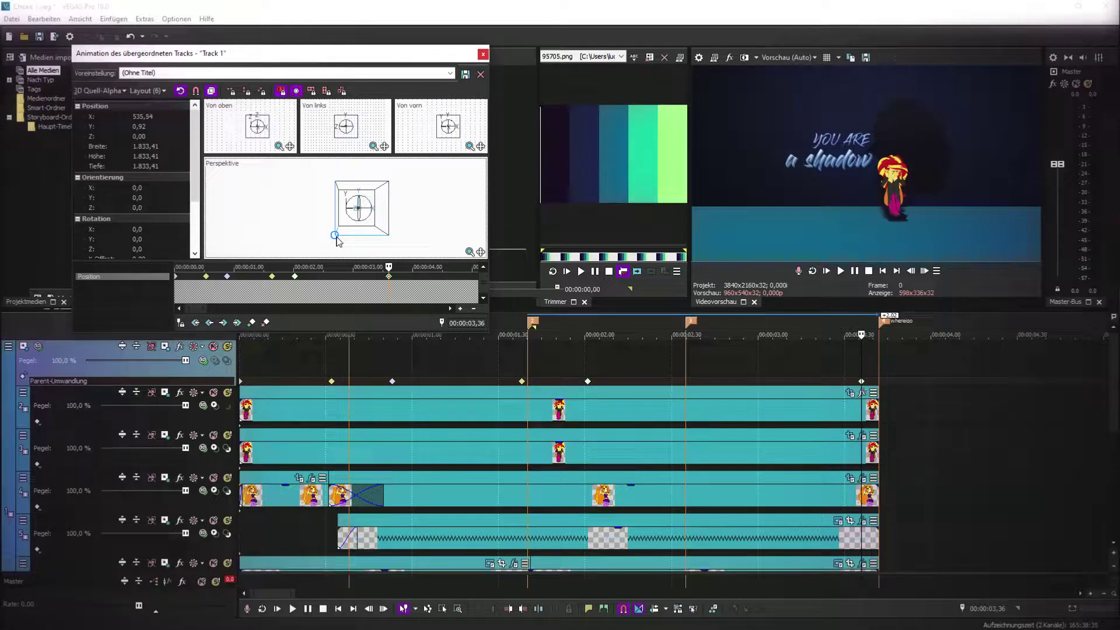
drag(334, 237, 330, 240)
right_click(390, 276)
click(422, 374)
drag(861, 383, 880, 384)
right_click(879, 381)
click(904, 406)
- Play the scene from 00:00:01,35 to review the zoom-out and slow push-in, and close the parent motion window
click(585, 363)
click(513, 357)
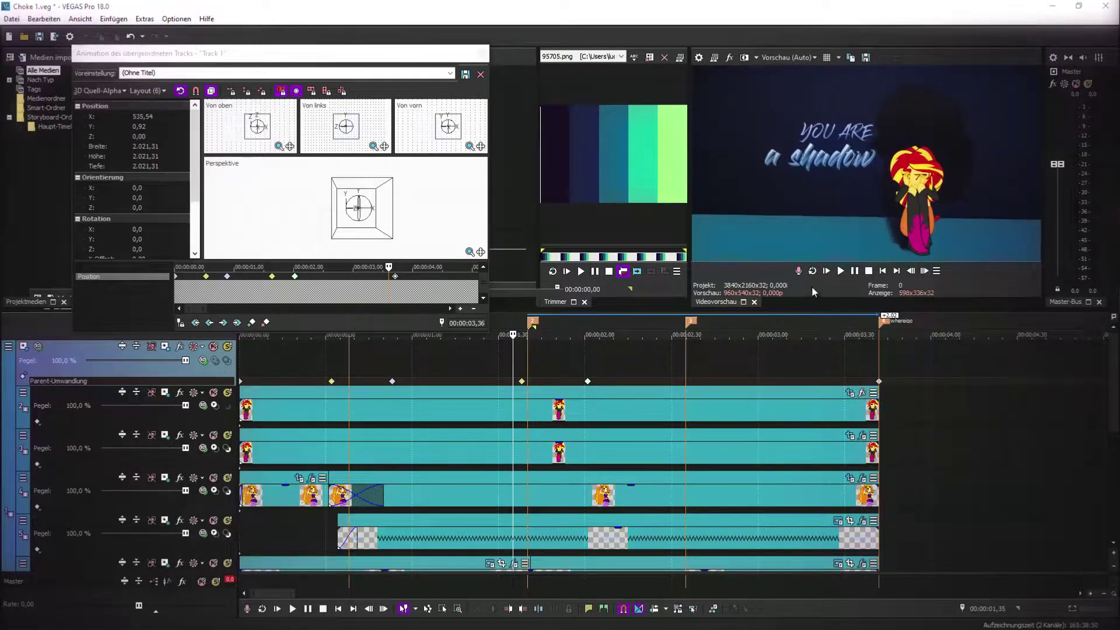
click(839, 274)
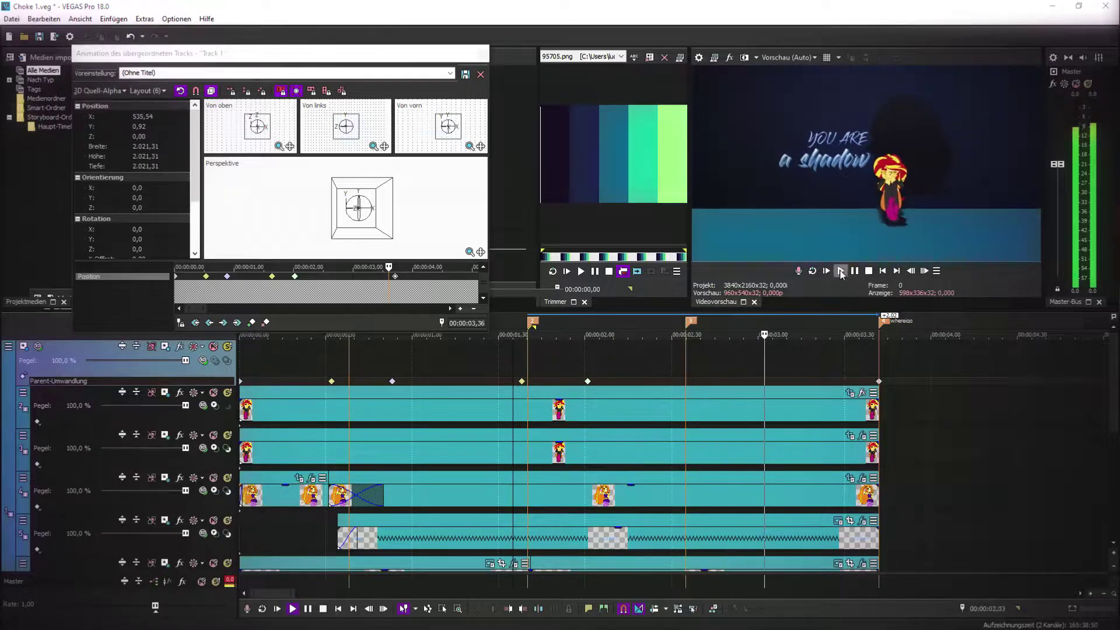
click(856, 271)
click(480, 53)
- Insert a new video track above the scene and switch the window layout to Vegas 14 Standard
right_click(947, 357)
click(1002, 495)
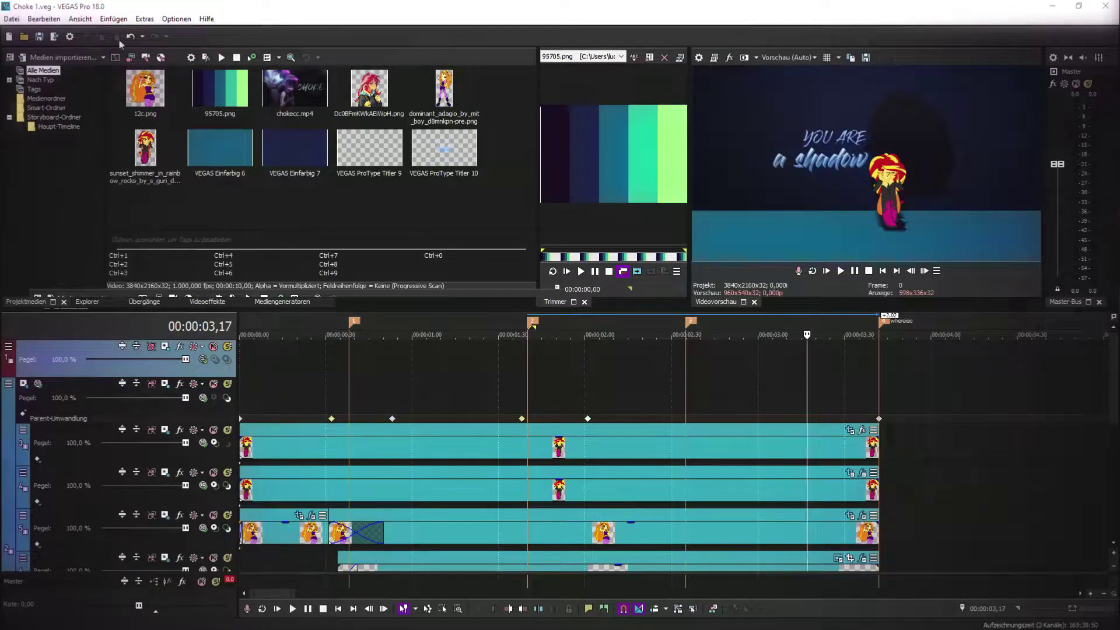
click(80, 19)
mouse_move(233, 63)
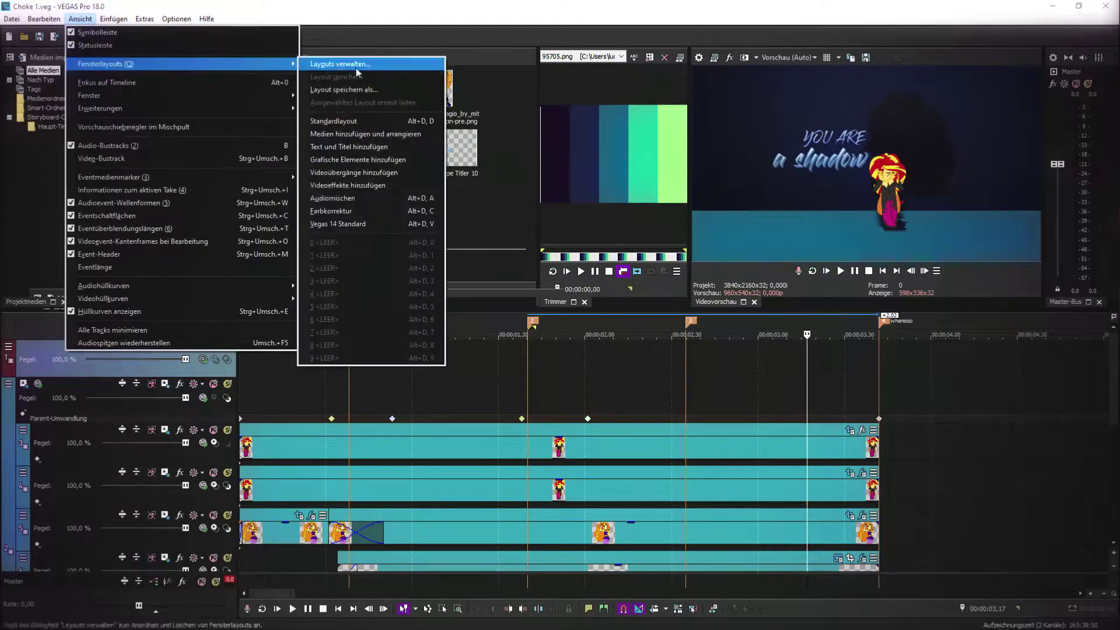
click(339, 223)
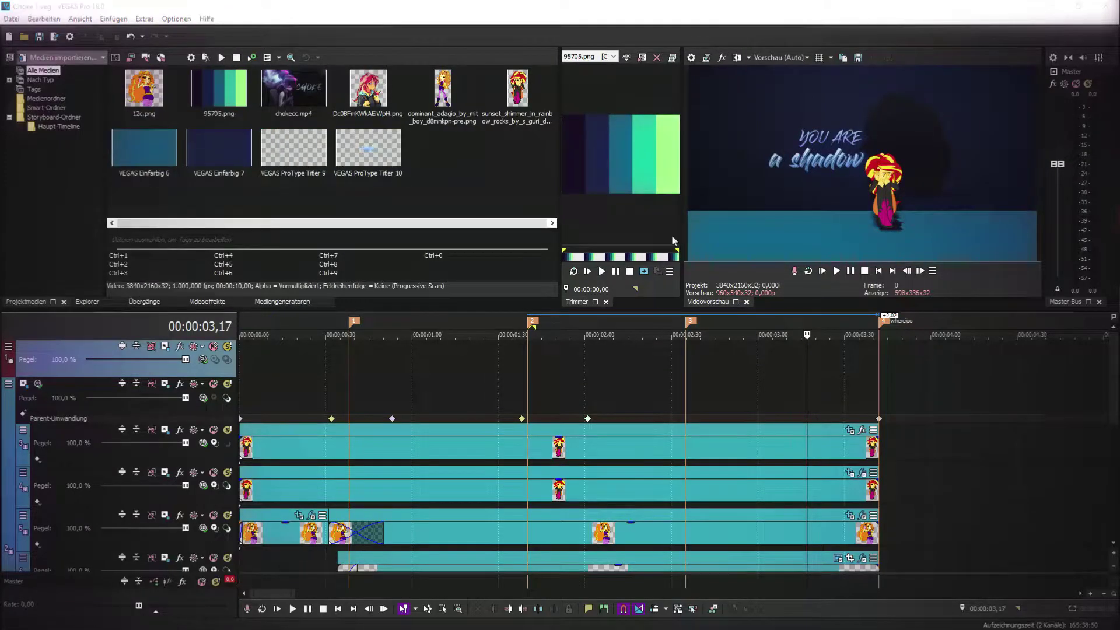
- Import the picture Teeth.png from the ani folder inside Bilder > Vector into the project media
key(ctrl+i)
scroll(369, 265, down, 10)
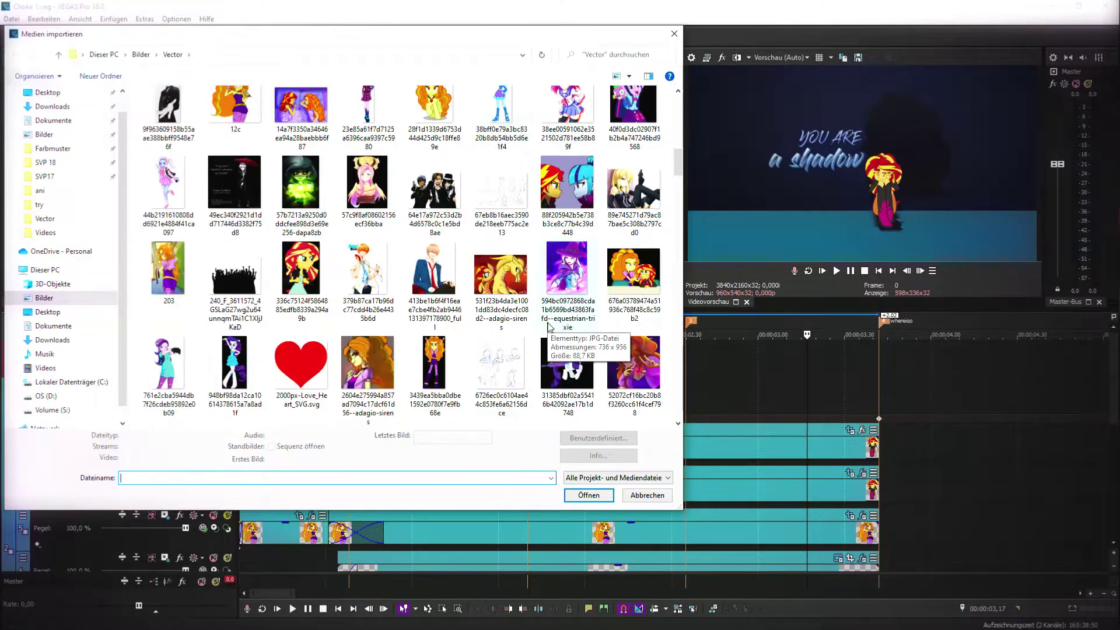
click(305, 213)
scroll(309, 216, down, 12)
scroll(548, 324, up, 20)
double_click(167, 144)
click(367, 298)
scroll(508, 330, down, 15)
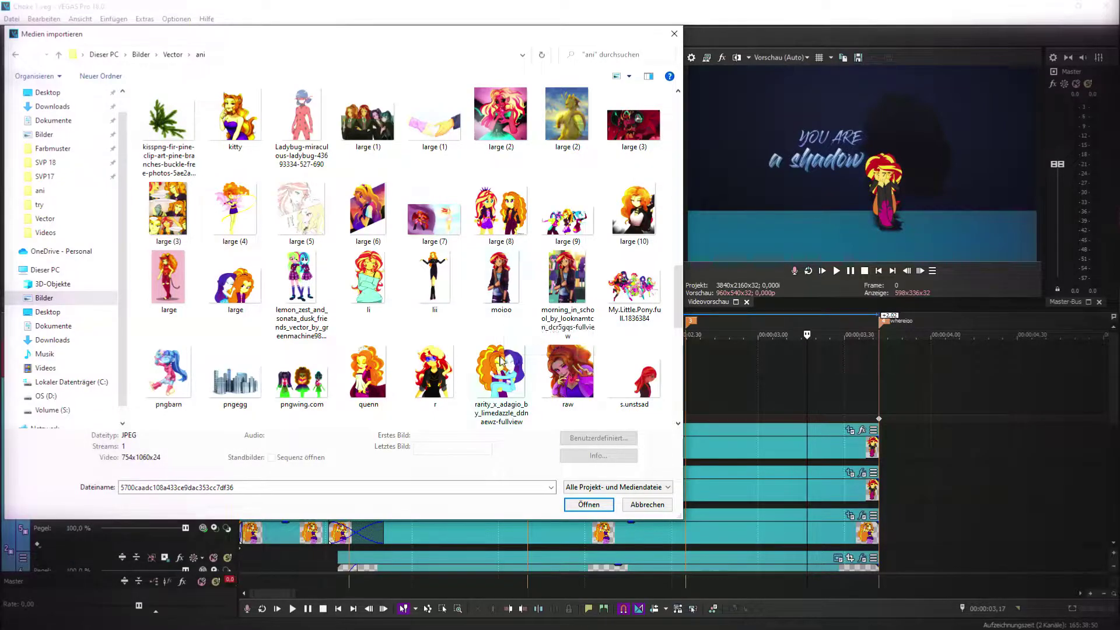
scroll(500, 358, down, 5)
click(153, 222)
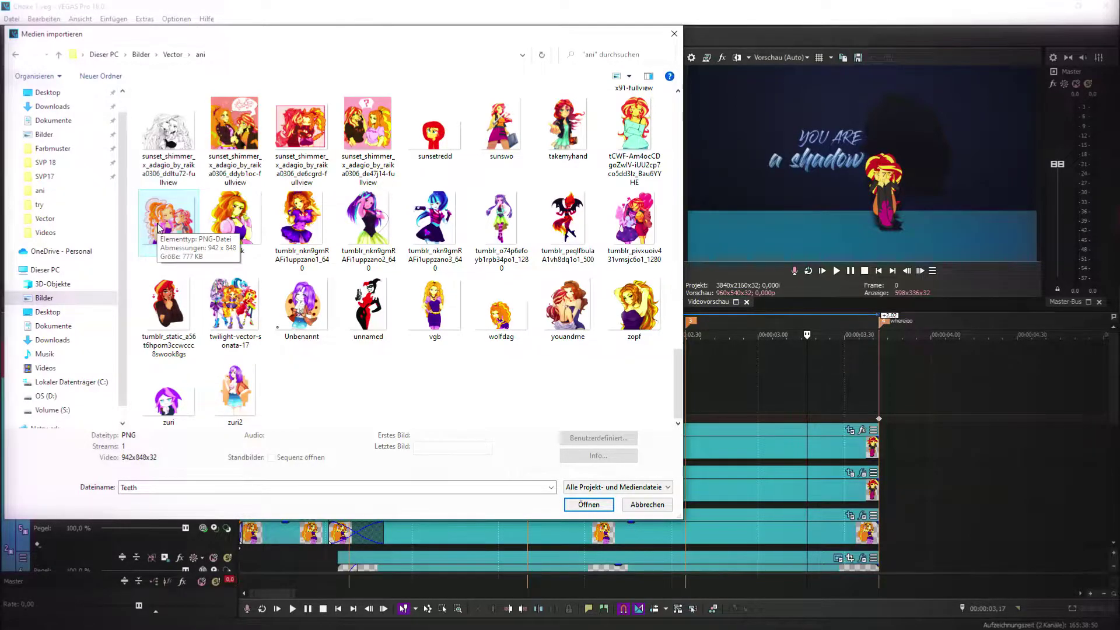
double_click(158, 227)
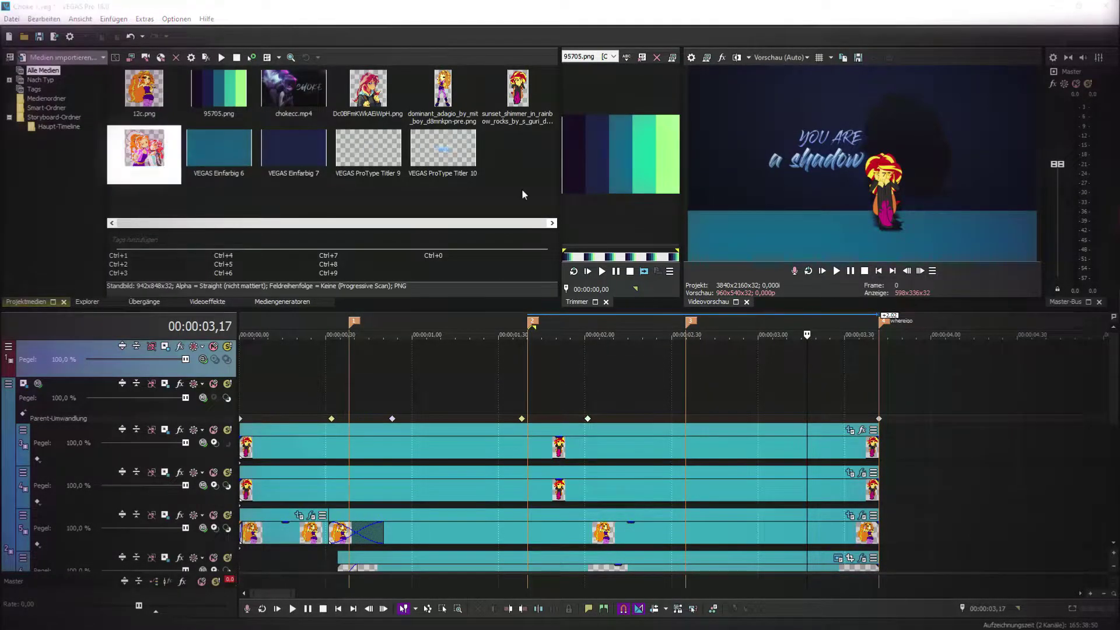
- Import the character picture moioo.png from the ani folder into the project media
double_click(522, 190)
scroll(458, 277, down, 2)
click(458, 279)
scroll(459, 280, down, 7)
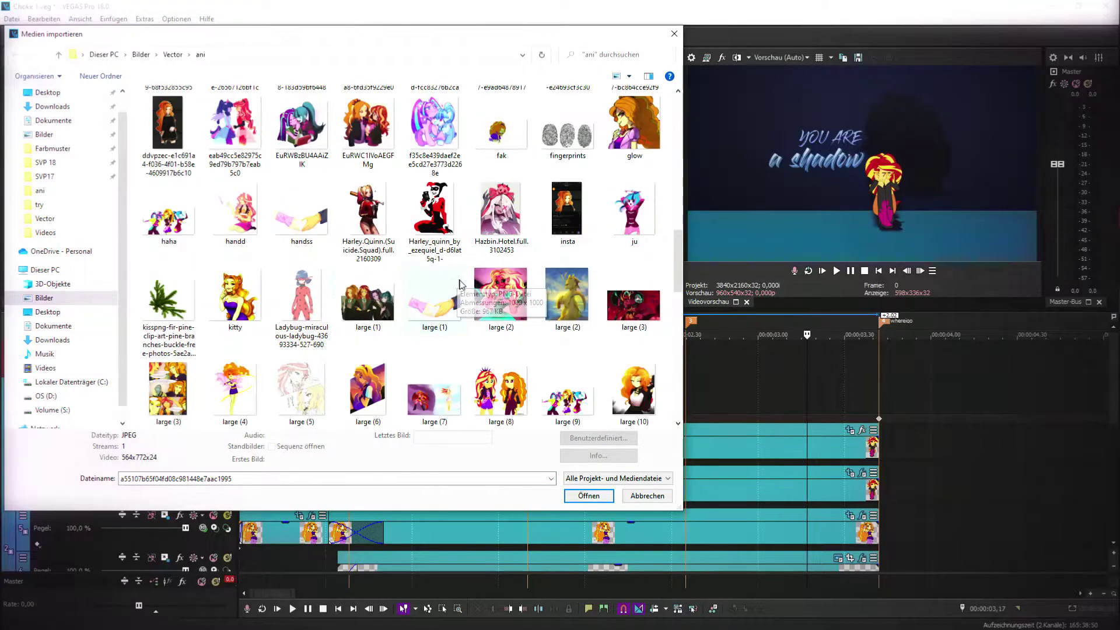
scroll(459, 284, down, 3)
click(508, 305)
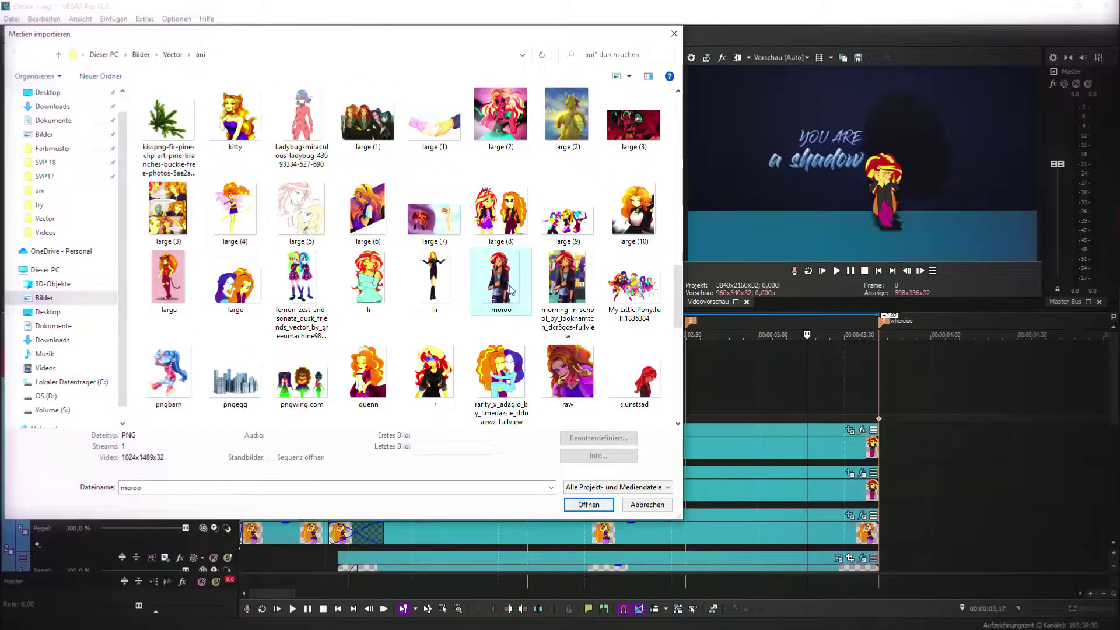
double_click(509, 286)
drag(518, 93, 677, 363)
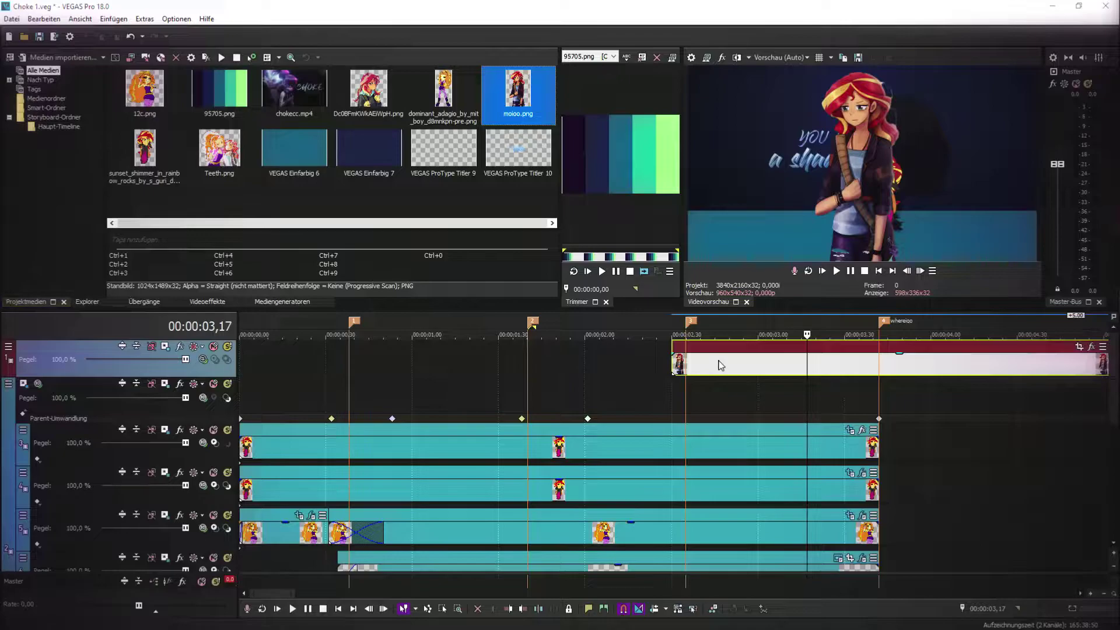
click(718, 362)
key(Delete)
- Place Dc0BFmKWkAEiWpH.png on the new top track starting at marker 2 and play the passage with it
drag(382, 92, 558, 369)
click(530, 363)
click(488, 360)
click(837, 271)
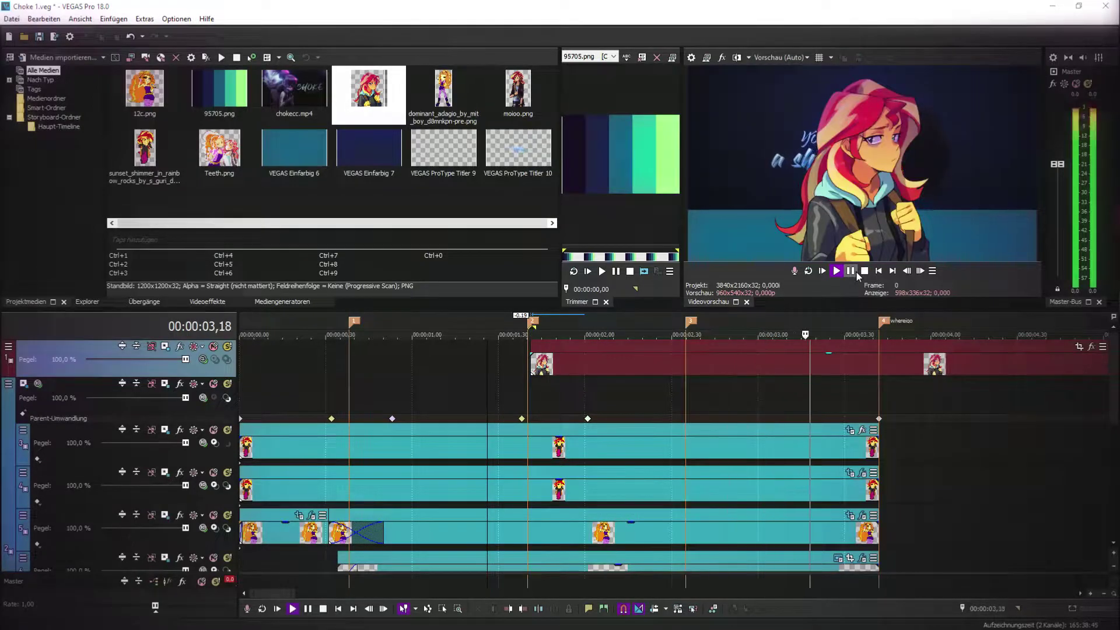
click(855, 272)
- Split the new character clip at marker 4 and delete the part after it
click(878, 365)
key(s)
click(893, 361)
key(Delete)
click(780, 397)
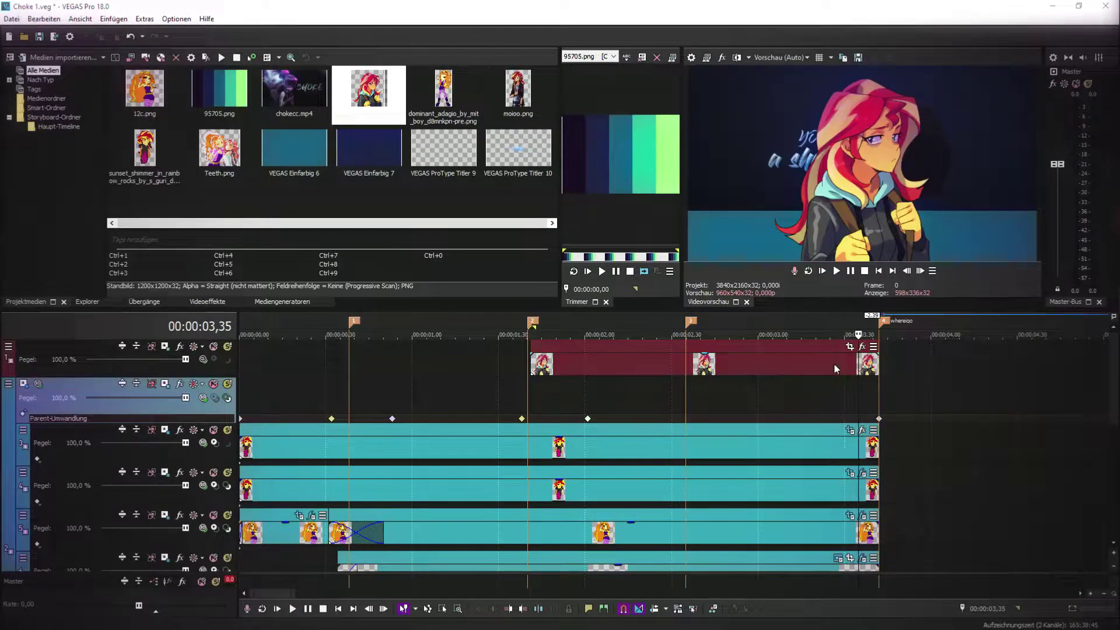
- Set the character clip's crop to the 16:9 widescreen TV preset and enlarge the frame to about 1.665,6 by 936,9
click(539, 366)
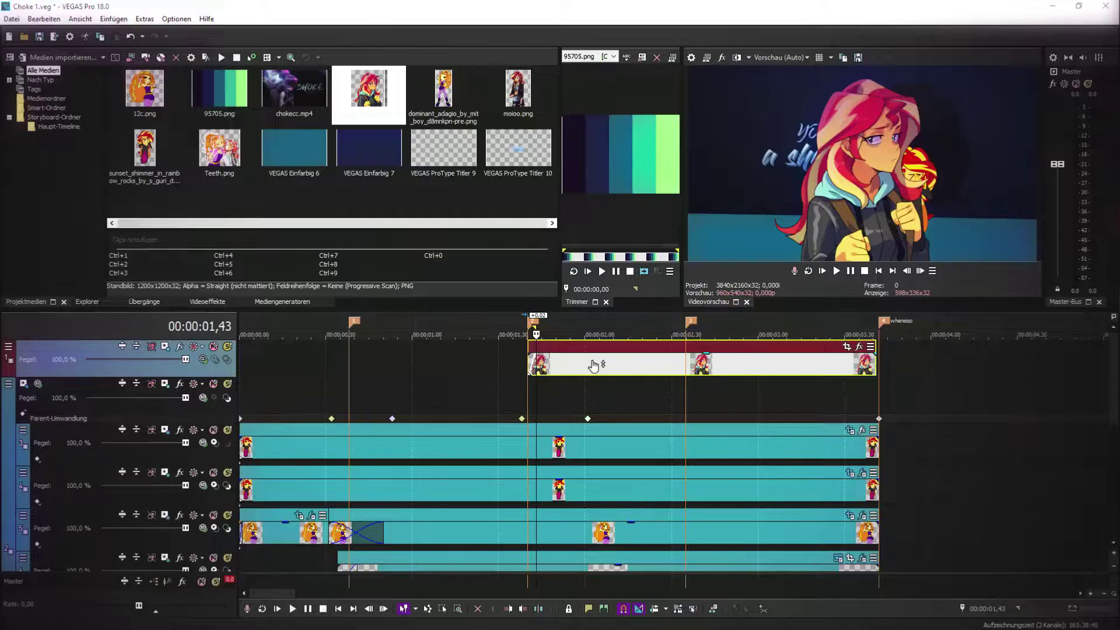
click(849, 347)
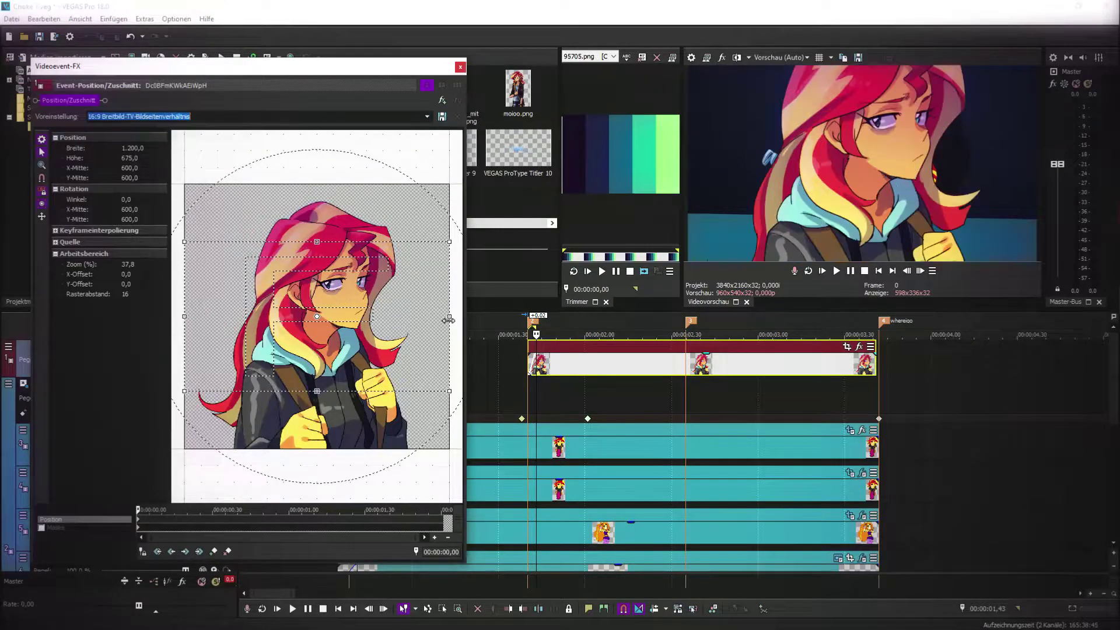
drag(504, 325, 500, 326)
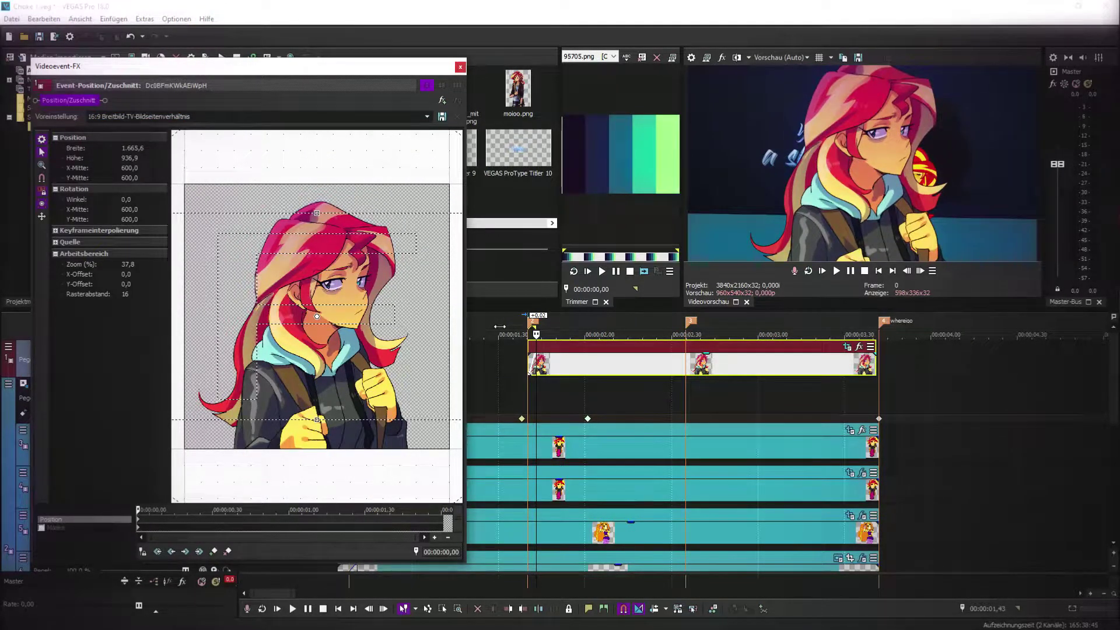
- Add the Down to Up (2) transition preset to the character clip and set its starting Z Dist to about 0,733
click(859, 348)
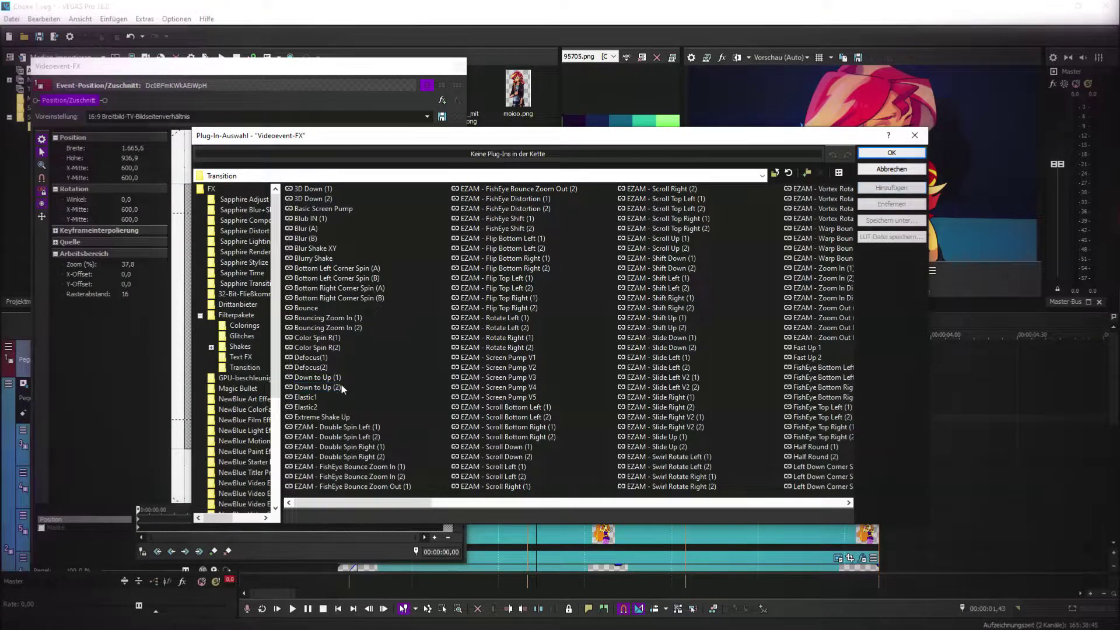
double_click(341, 383)
drag(115, 219, 112, 223)
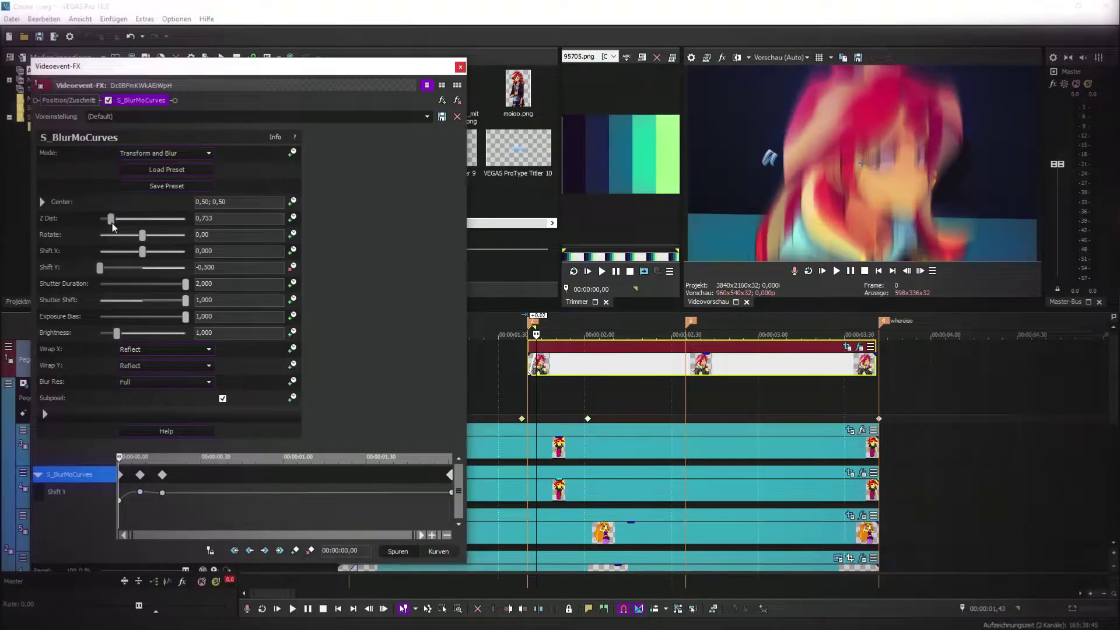
- Set Z Dist to 0,900 at the 00:00:00,16 keyframe, change that keyframe's interpolation and close the effect window
drag(150, 493, 162, 489)
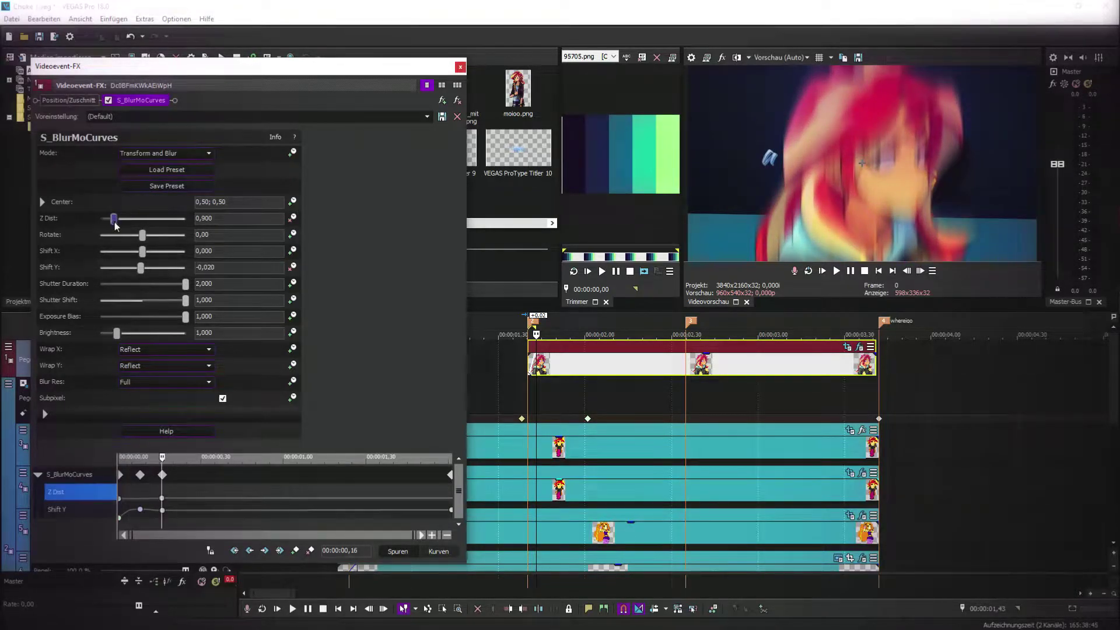
right_click(163, 496)
click(202, 415)
click(450, 474)
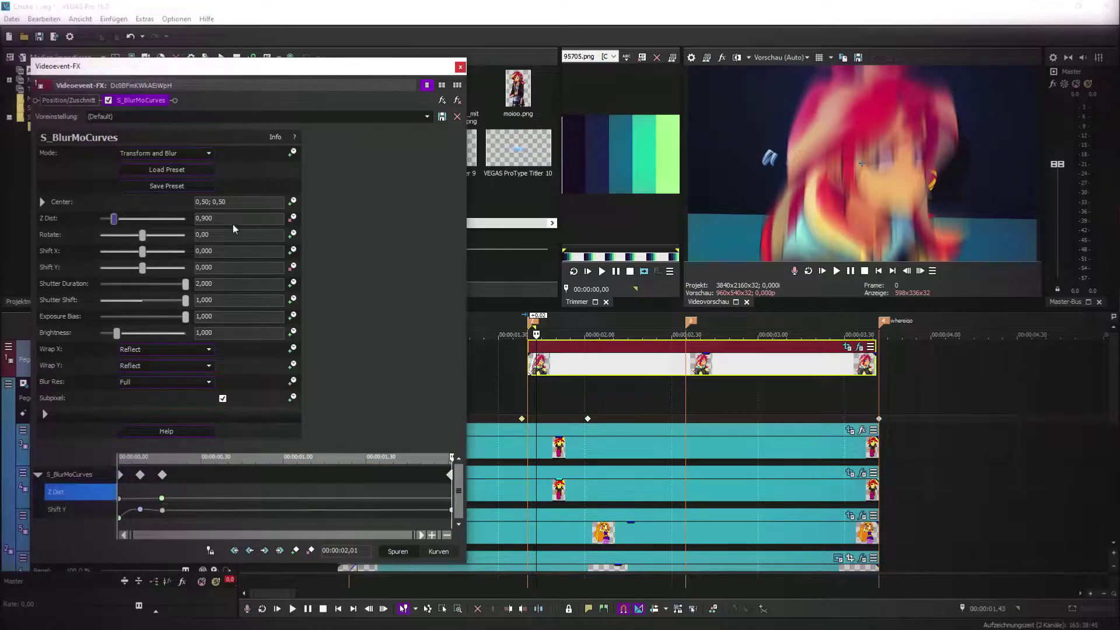
click(460, 67)
- Step through the character's entrance from 00:00:01,40 and shift the two parent motion keyframes around marker 2 earlier, the second to 00:00:01,54
click(526, 381)
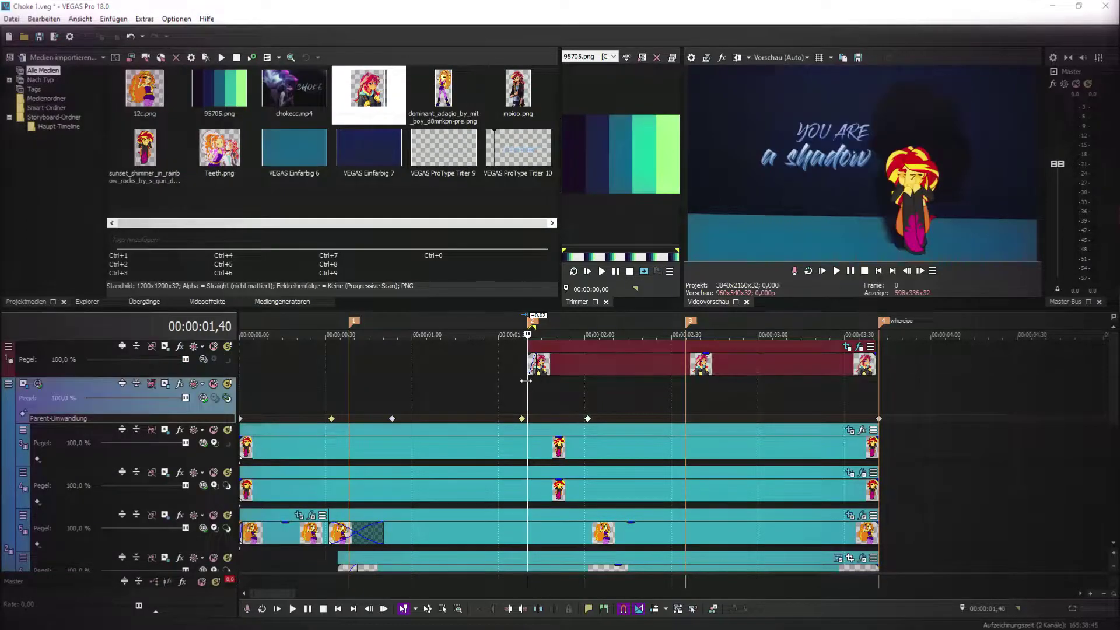
key(Right)
key(Right)
key(Right)
key(Right)
key(Right)
key(Right)
key(Right)
key(Right)
key(Right)
key(Right)
key(Right)
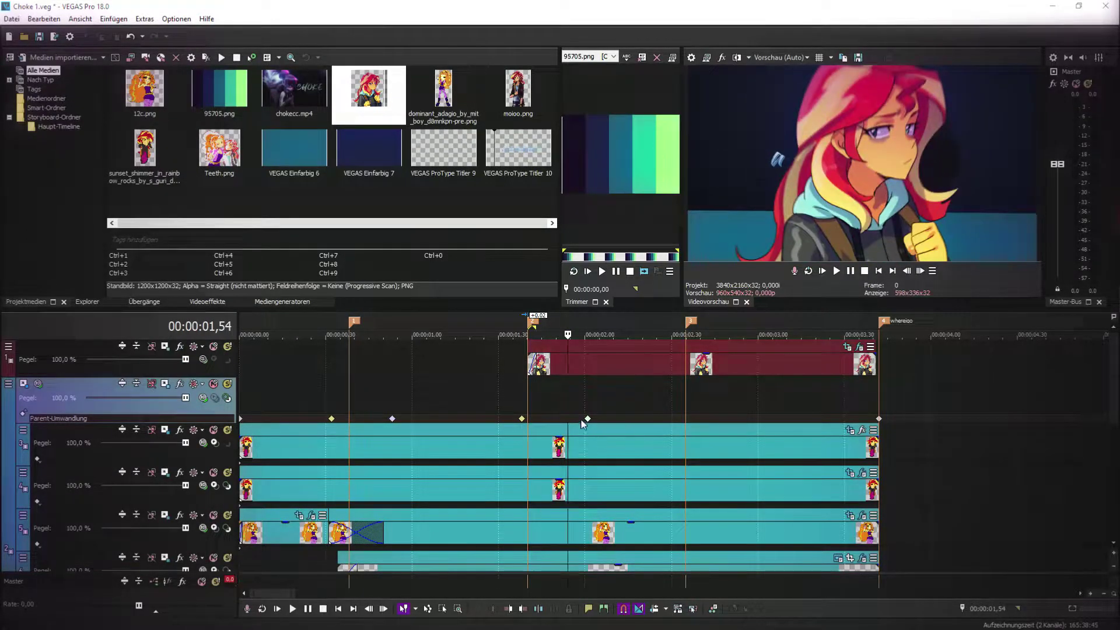
click(512, 398)
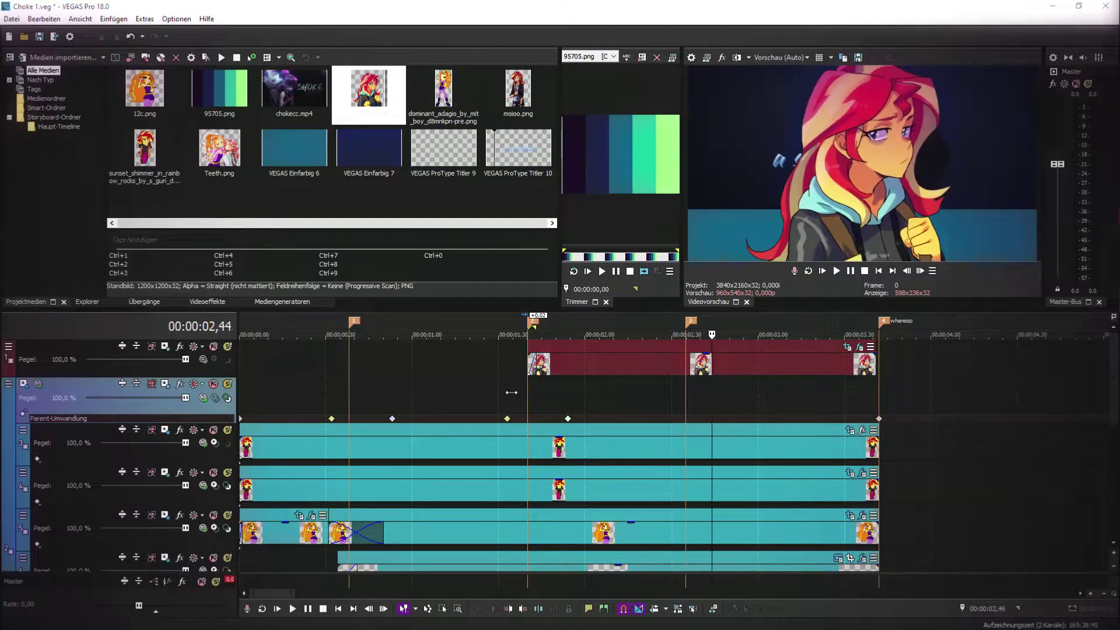
- Insert a new video track, move the character clip onto the topmost track with an empty track beneath it, and save the project
click(335, 185)
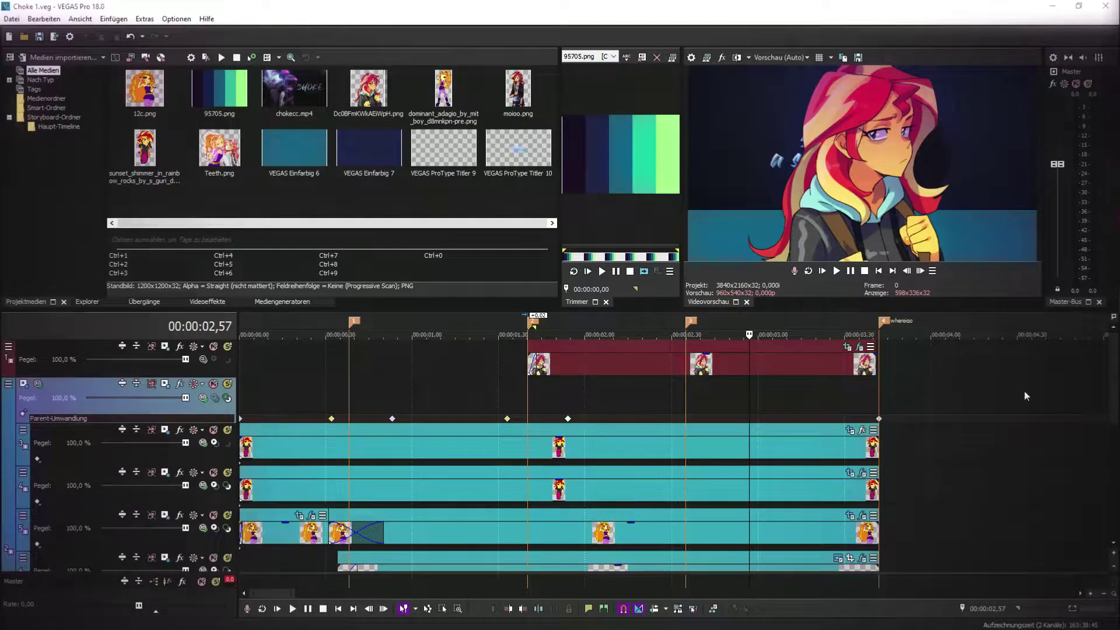
right_click(927, 362)
click(984, 495)
drag(875, 400, 825, 373)
click(542, 405)
click(39, 37)
- Start a media import and go to the Overlays etc folder on drive OS (D:)
click(94, 59)
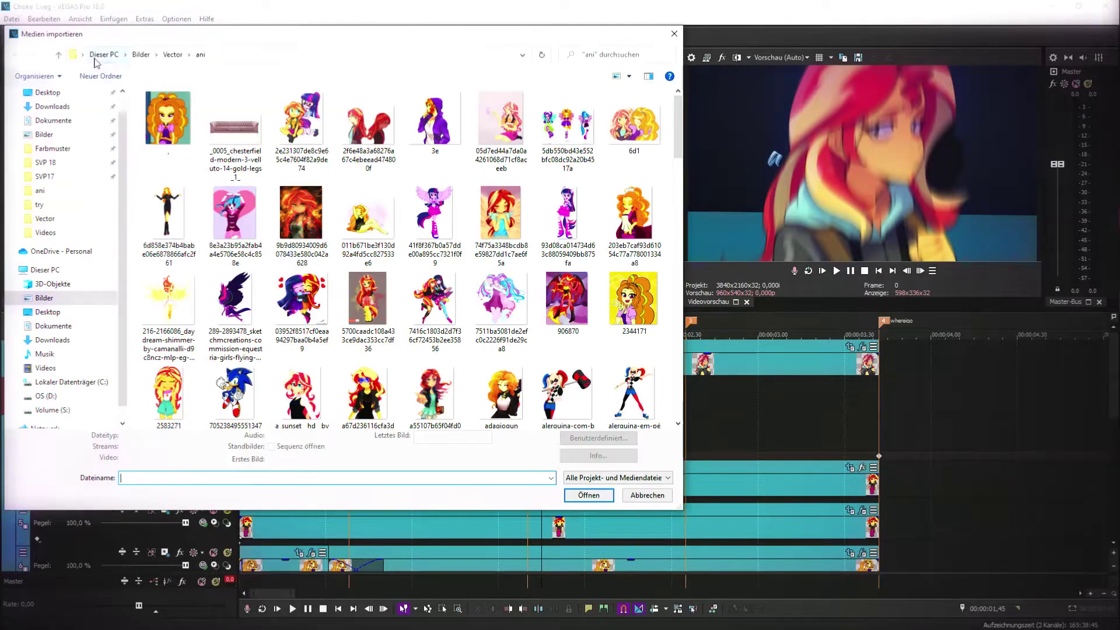
scroll(105, 202, down, 1)
click(53, 219)
click(59, 55)
click(59, 55)
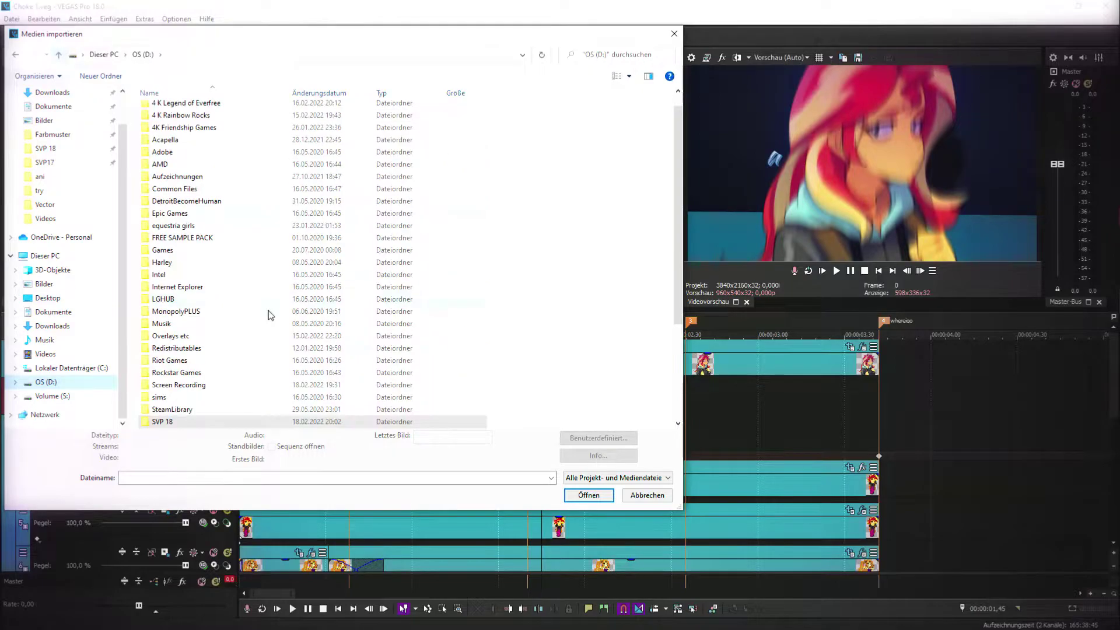
double_click(252, 337)
scroll(495, 304, down, 5)
scroll(502, 302, up, 10)
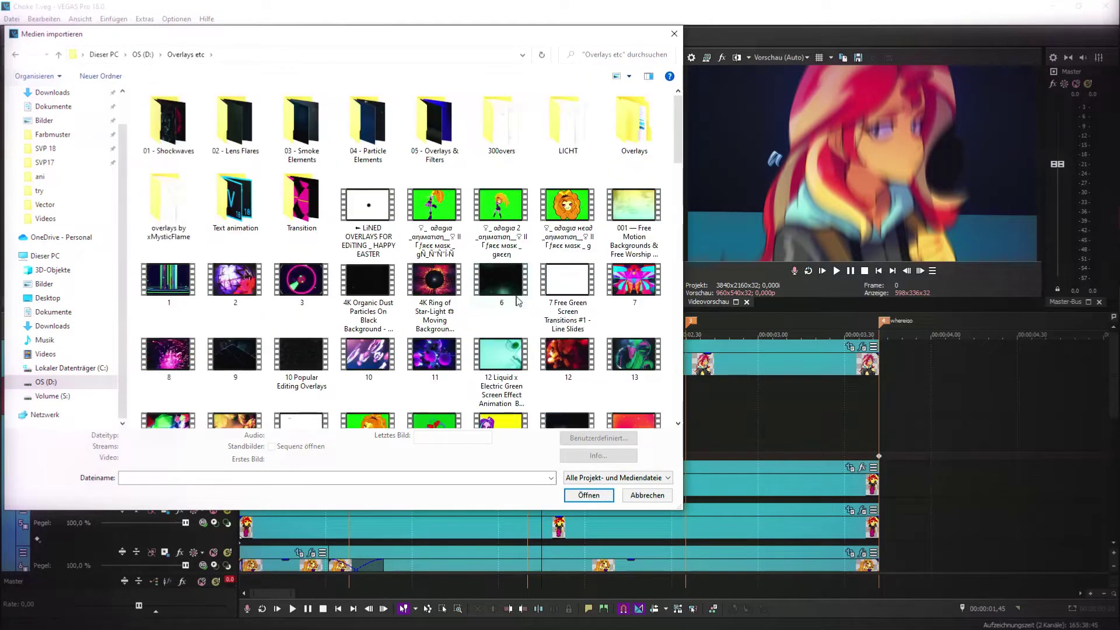
- Look through the Overlays and 300overs folders for an overlay clip to import
double_click(634, 123)
double_click(213, 125)
key(alt+Left)
double_click(230, 135)
key(alt+Left)
key(alt+Left)
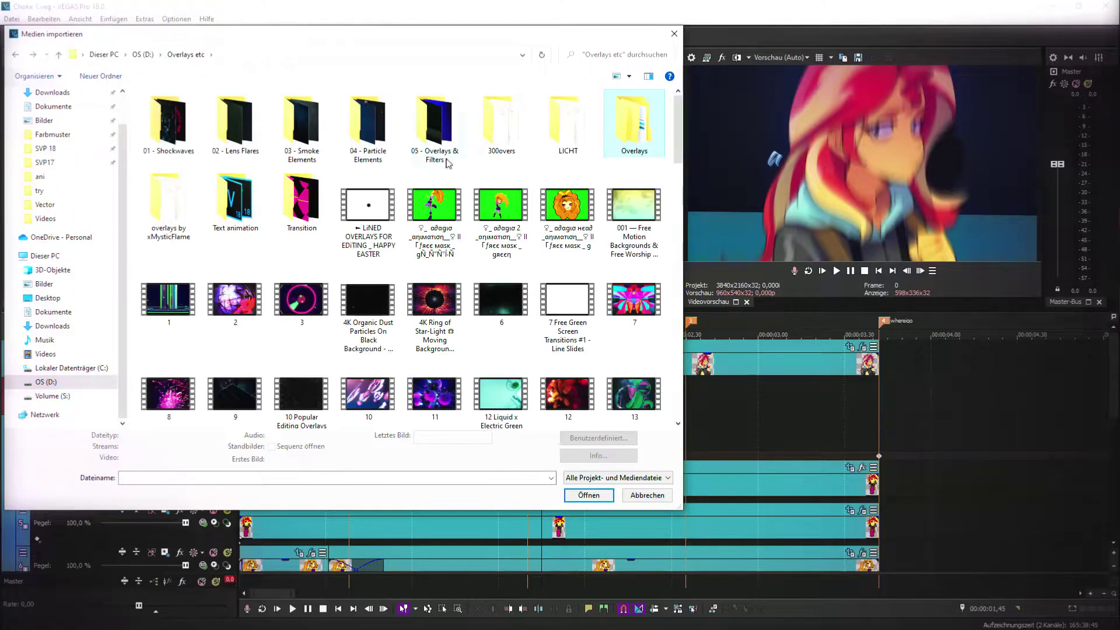
double_click(497, 123)
scroll(570, 255, down, 5)
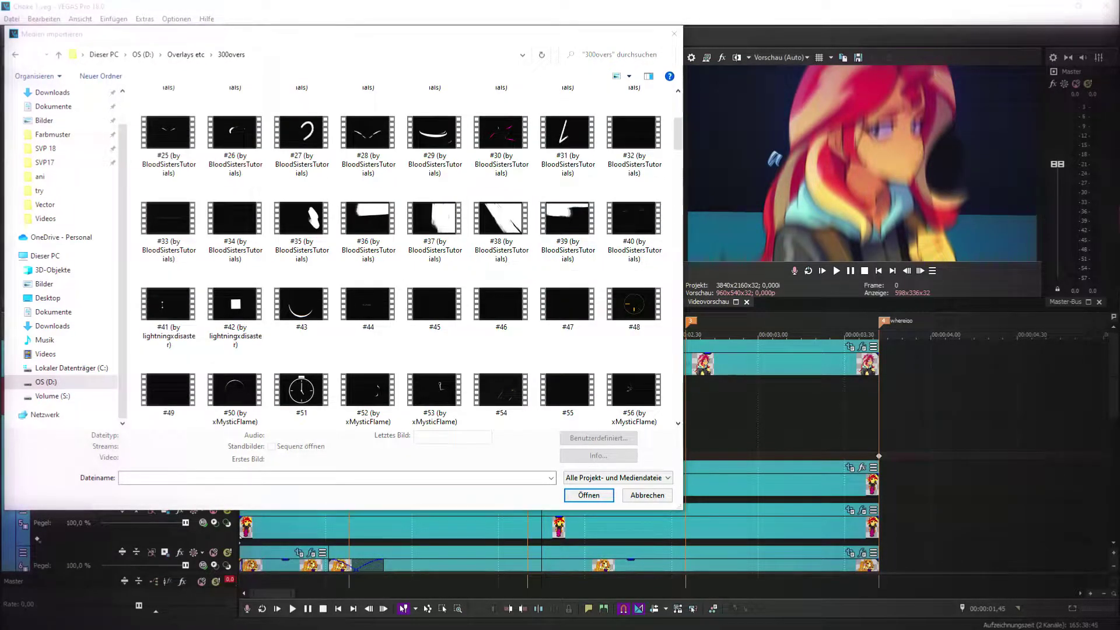
- Browse the 300overs folder and import the #159 overlay clip into the project
click(434, 304)
scroll(513, 350, down, 10)
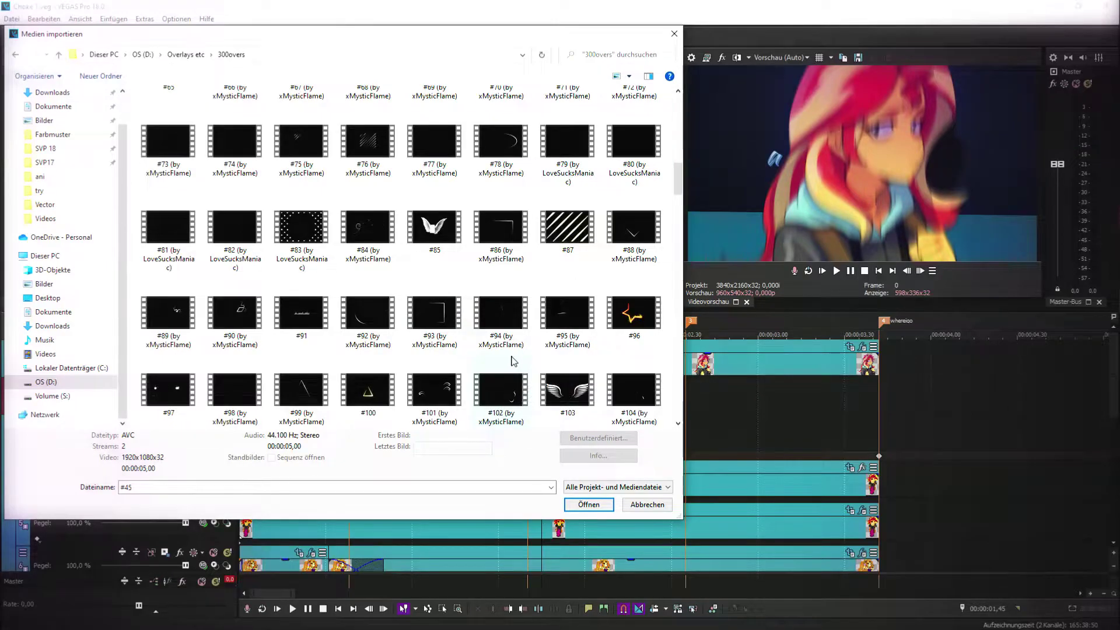
scroll(513, 360, down, 3)
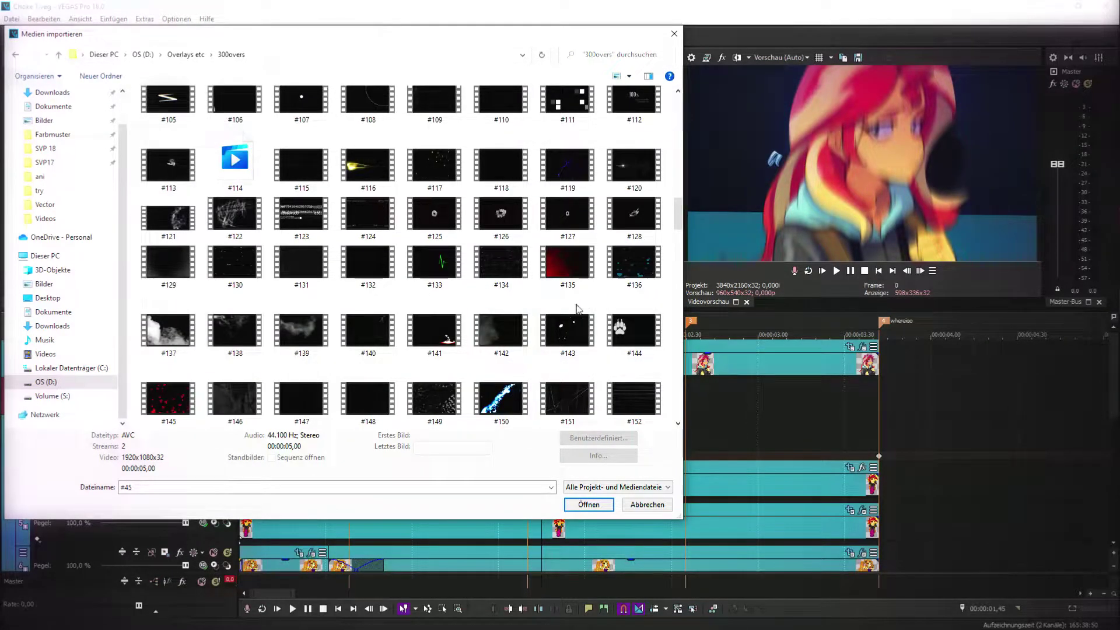
scroll(514, 352, down, 8)
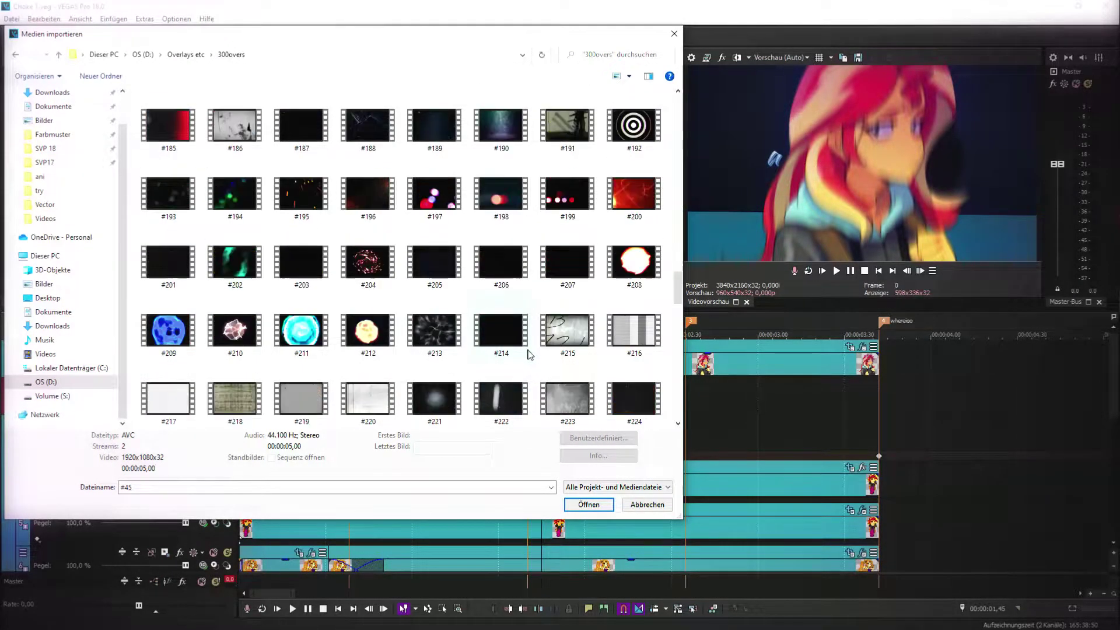
scroll(529, 348, down, 3)
scroll(528, 345, down, 10)
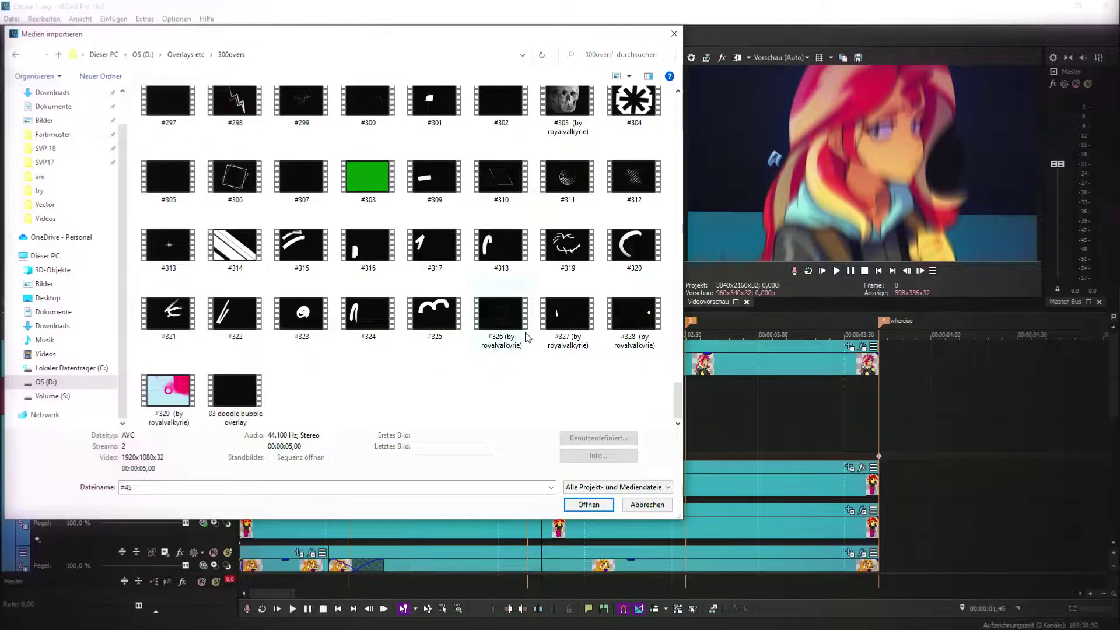
scroll(516, 306, up, 2)
click(168, 231)
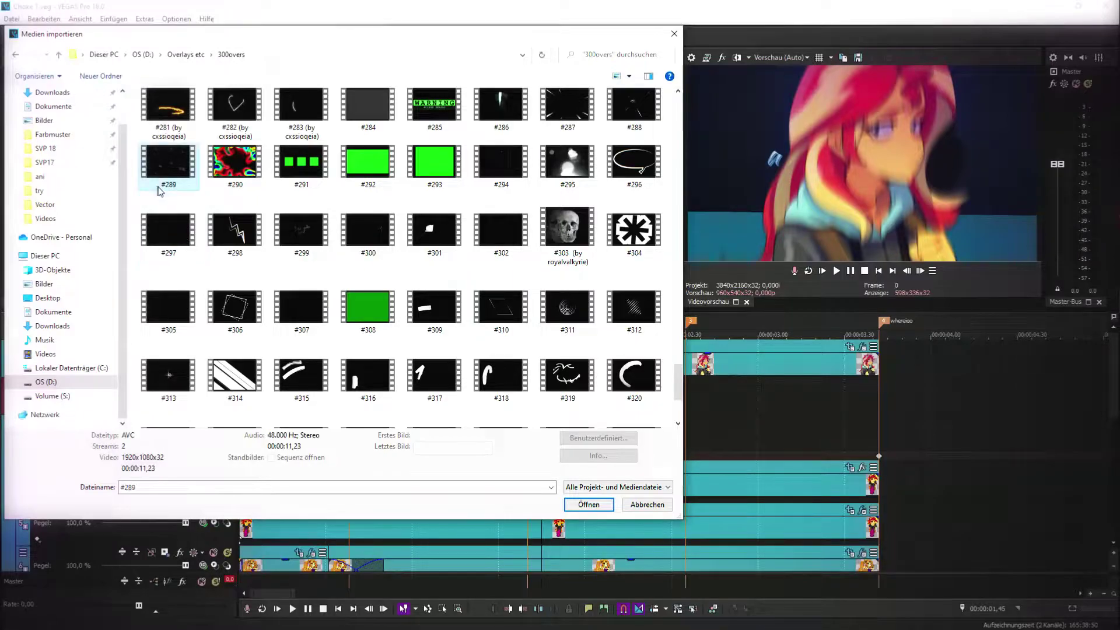
click(159, 190)
scroll(421, 311, up, 3)
scroll(421, 311, up, 12)
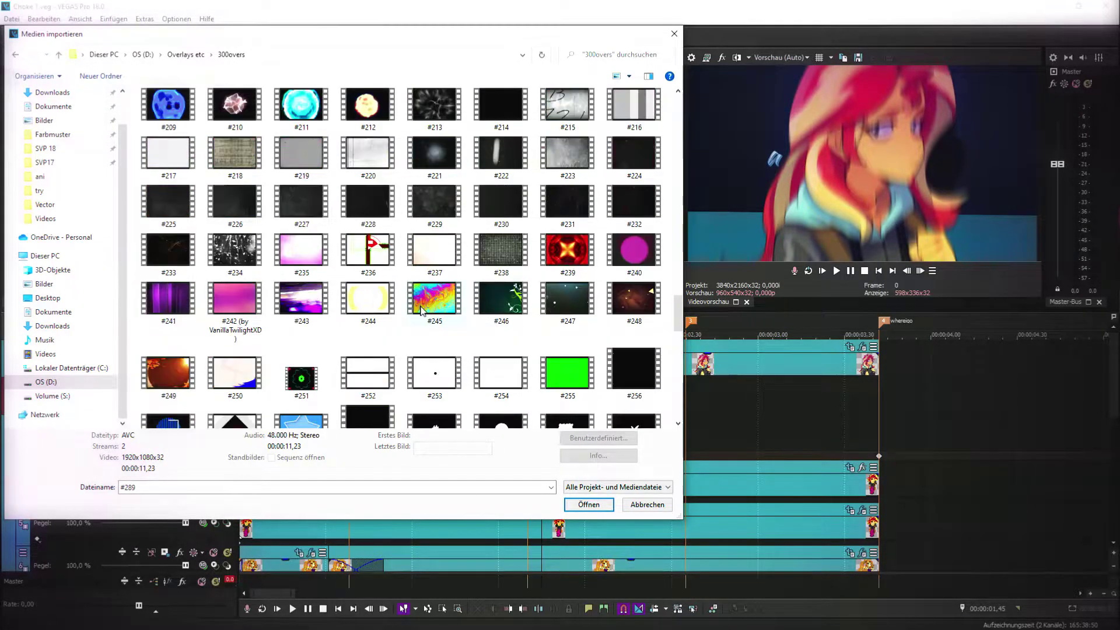
scroll(447, 320, up, 6)
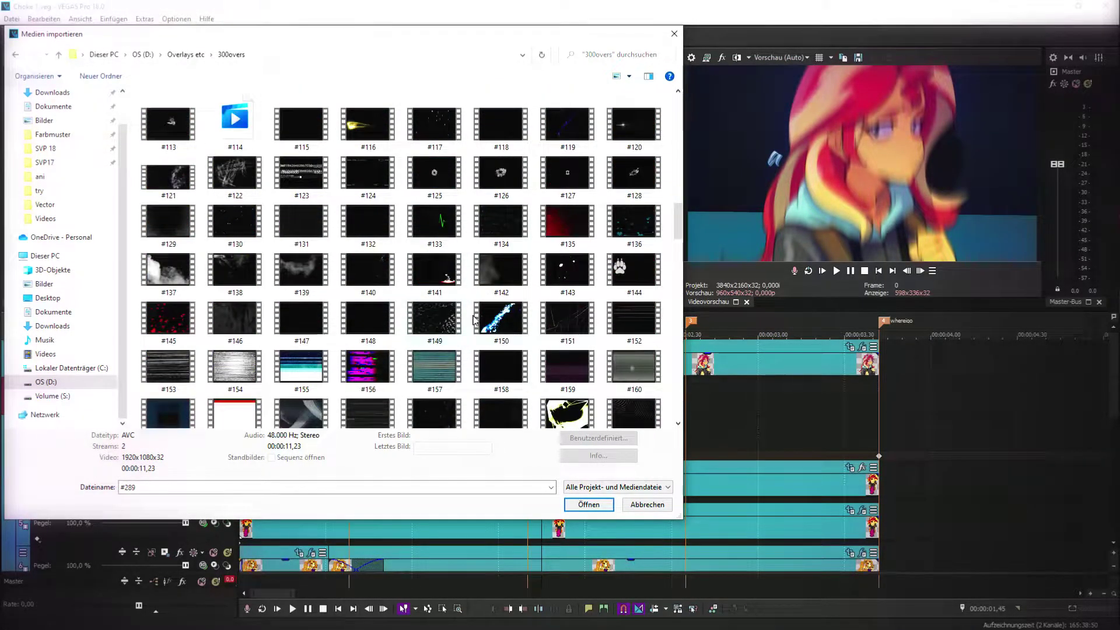
double_click(565, 359)
- Place the #159 overlay on the second track just before marker 2, keeping the project's video settings
drag(144, 95, 516, 409)
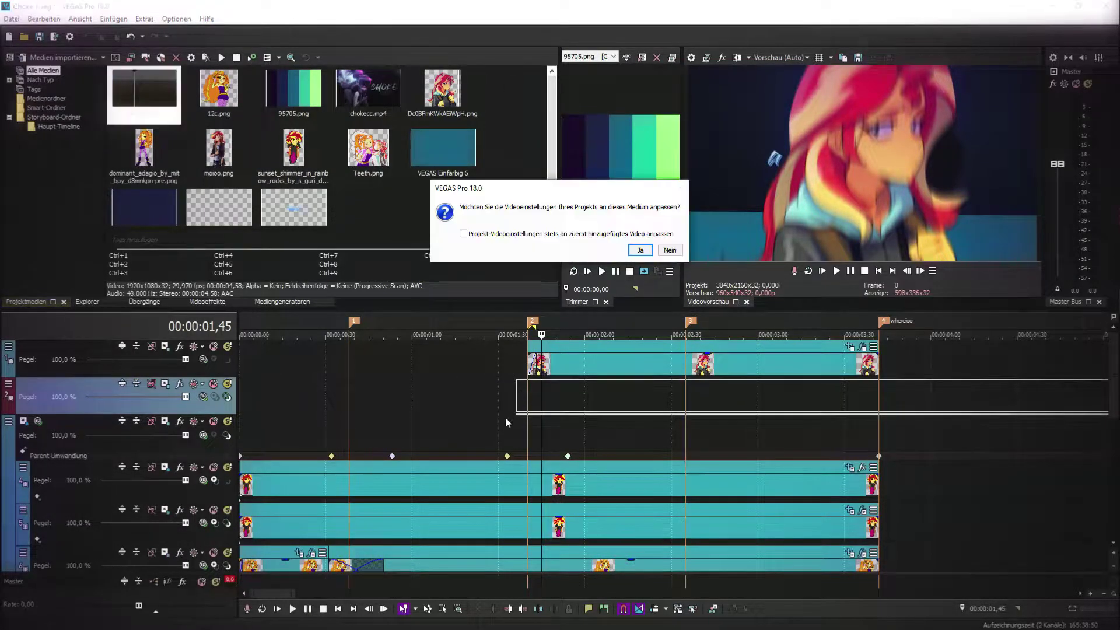
click(664, 249)
right_click(492, 426)
click(523, 337)
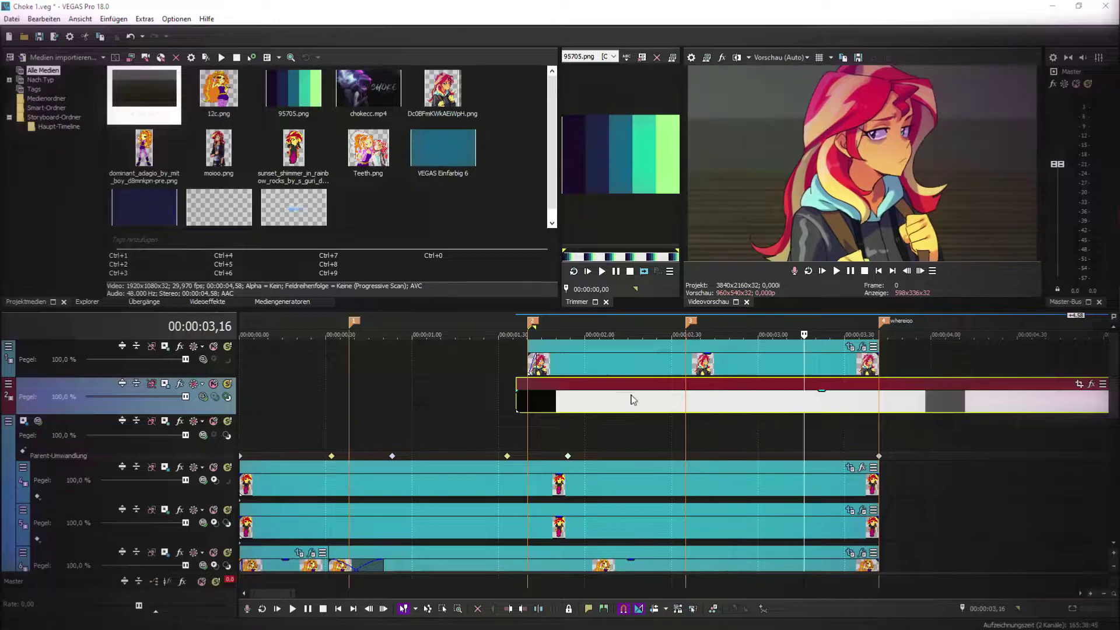
- Trim the overlay clip on the second track to span from marker 2 to marker 4
click(882, 404)
key(s)
key(Delete)
click(810, 403)
drag(519, 399, 529, 401)
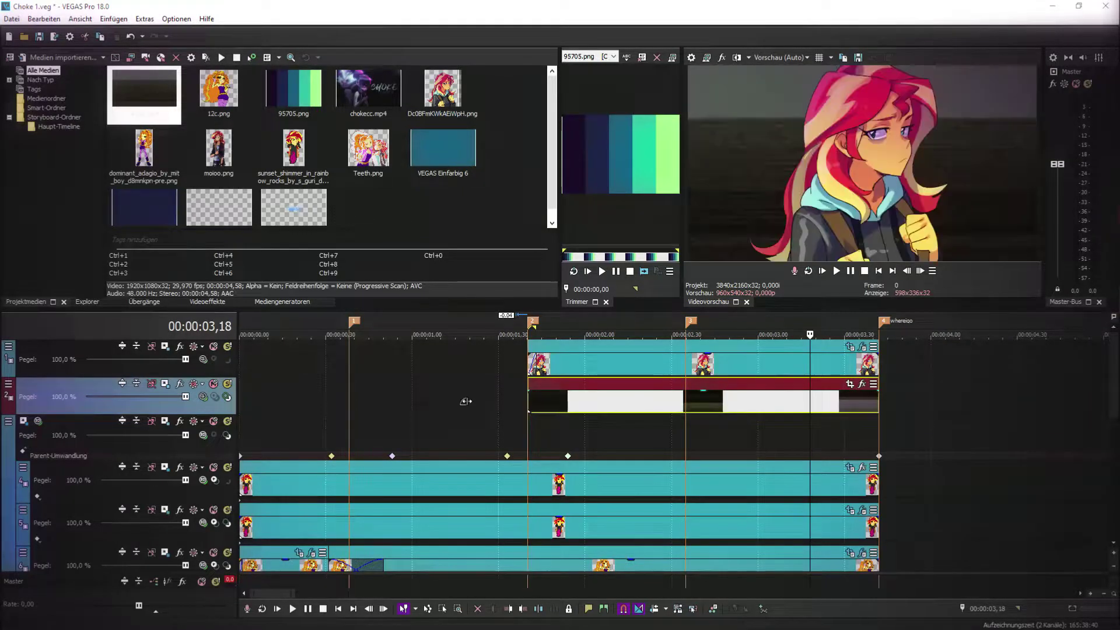
- Change the second track's compositing mode so the overlay blends with the layers below
click(204, 399)
click(252, 444)
click(529, 418)
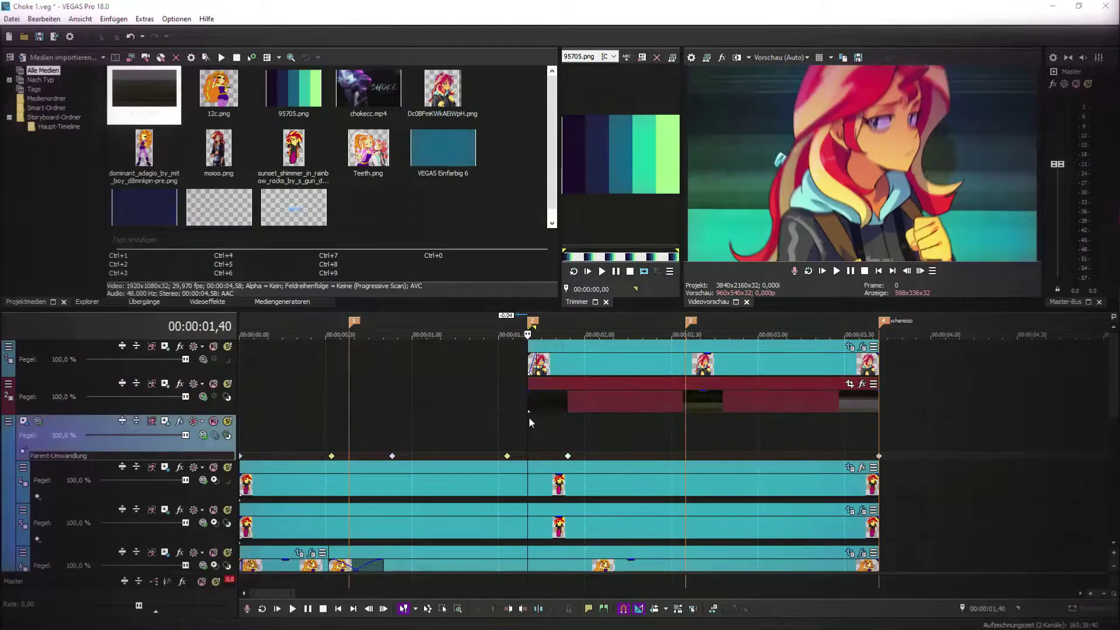
- Start the overlay clip at 00:00:01,34, give it a fade-in of about 16 frames, and stretch its end to marker 4
mouse_move(563, 408)
mouse_down()
mouse_move(547, 408)
mouse_move(537, 391)
mouse_move(555, 395)
mouse_up()
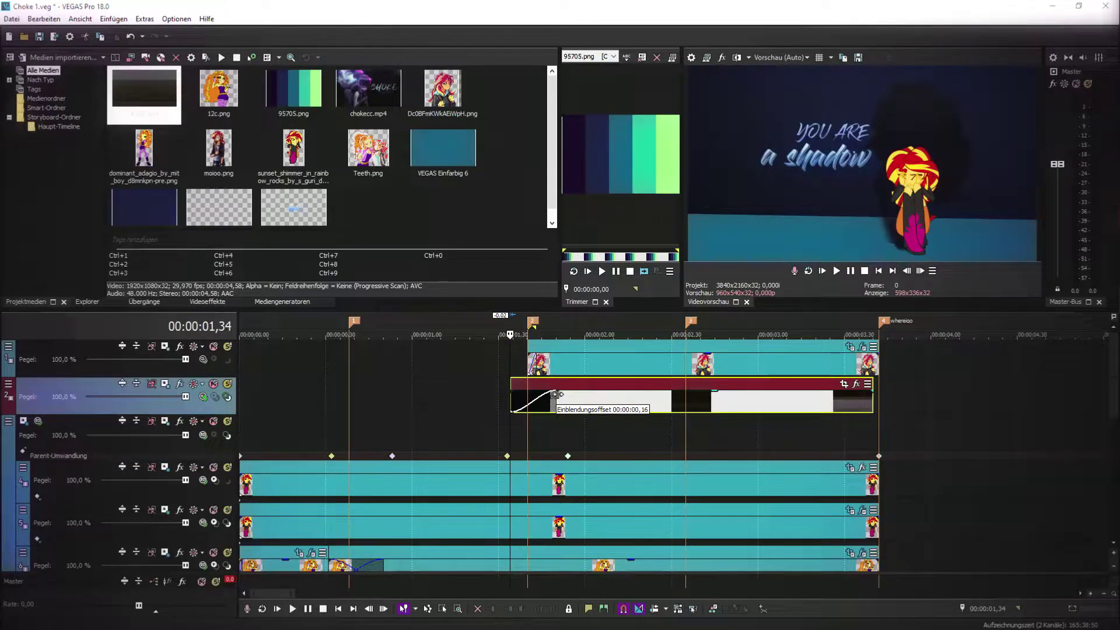
click(513, 425)
key(space)
mouse_move(879, 402)
mouse_down()
mouse_move(741, 404)
mouse_move(878, 403)
mouse_up()
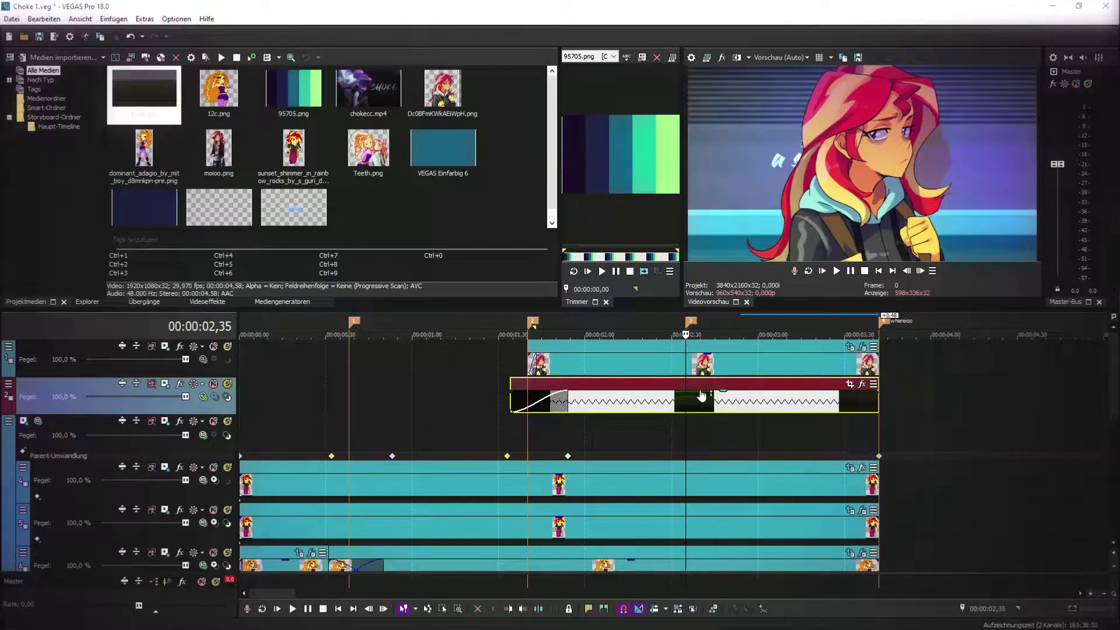
- Play back the section from just before marker 2 to check the overlay's blending and fade-in
click(516, 431)
key(space)
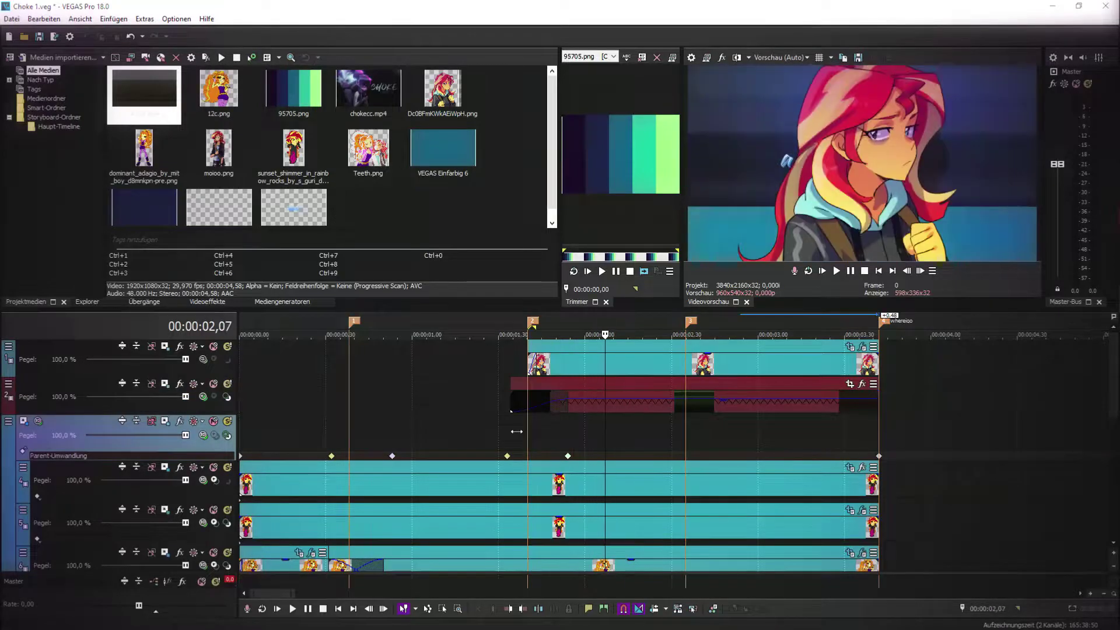
key(space)
click(838, 272)
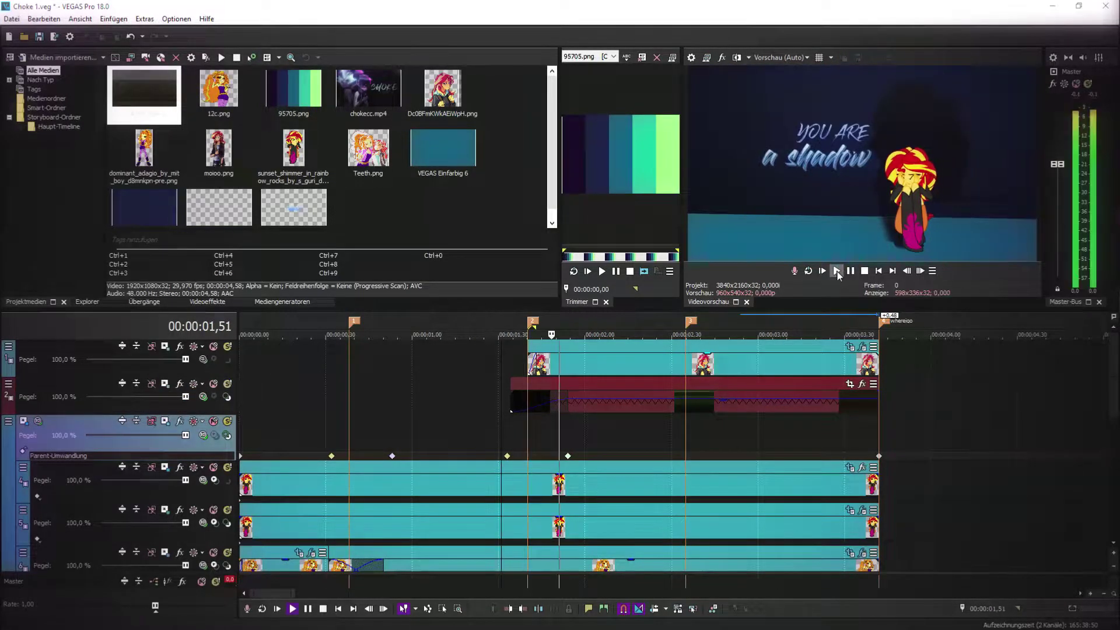
click(838, 272)
click(837, 274)
click(838, 274)
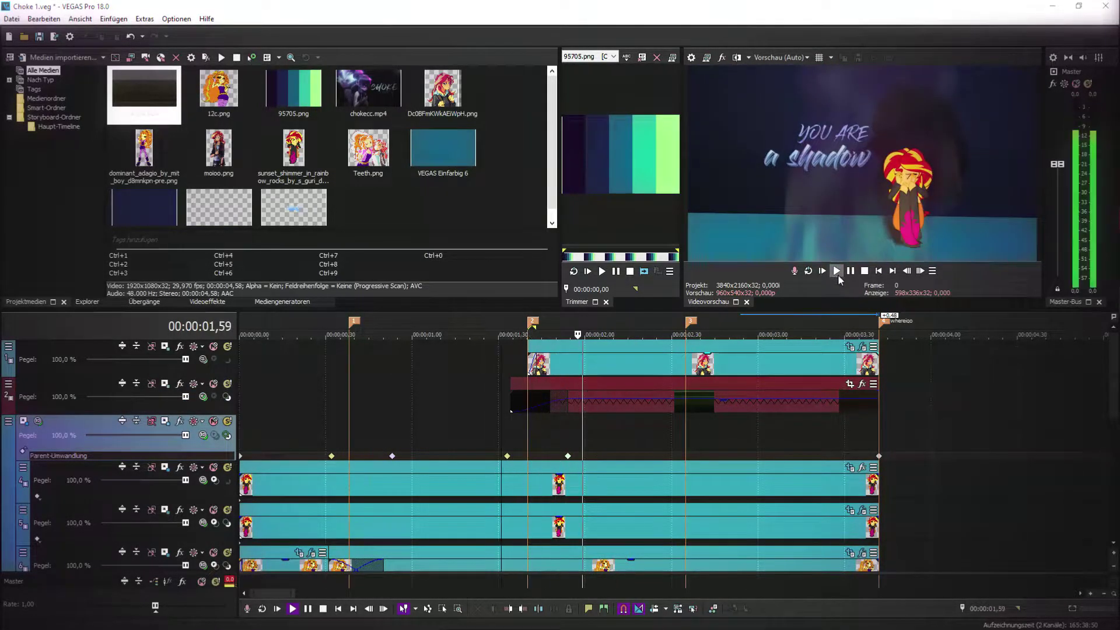
click(838, 274)
click(838, 274)
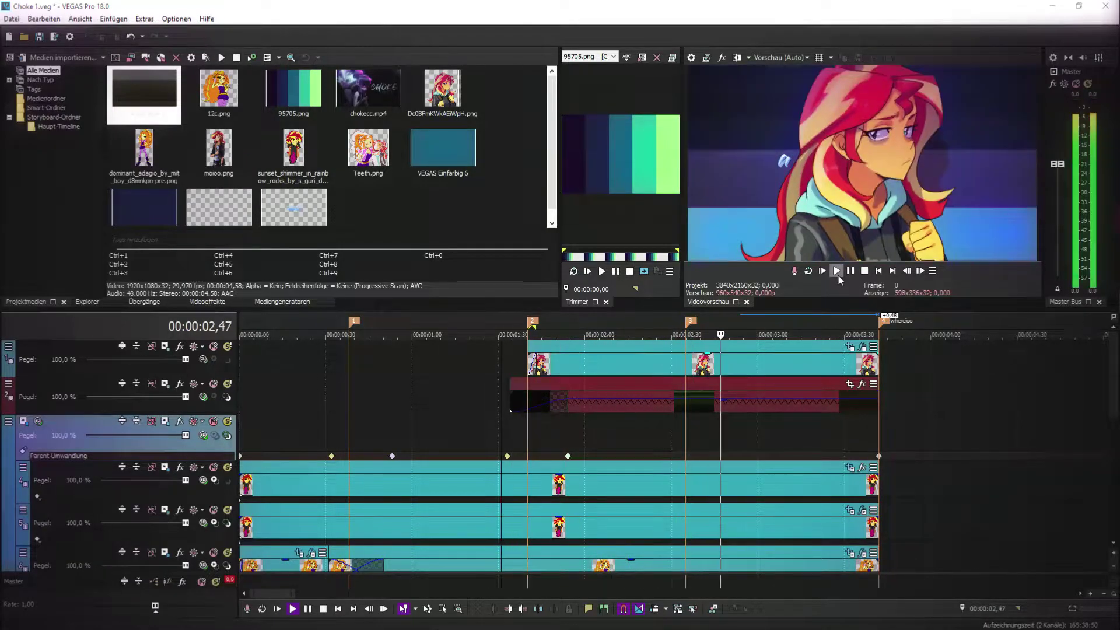
click(837, 273)
click(837, 272)
click(837, 272)
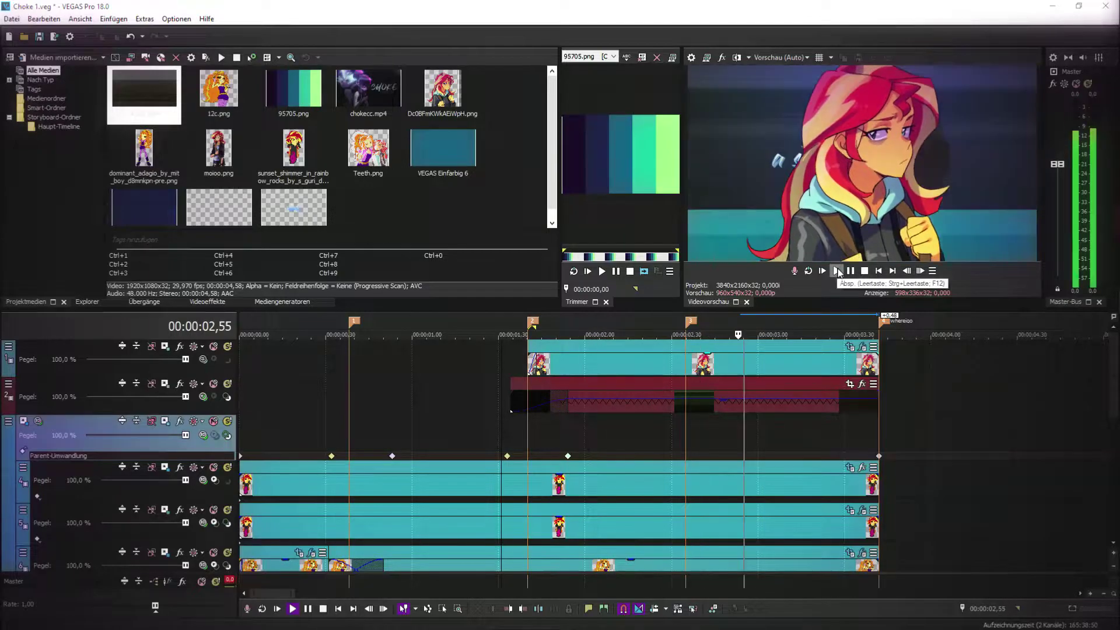
click(838, 272)
click(823, 271)
click(850, 272)
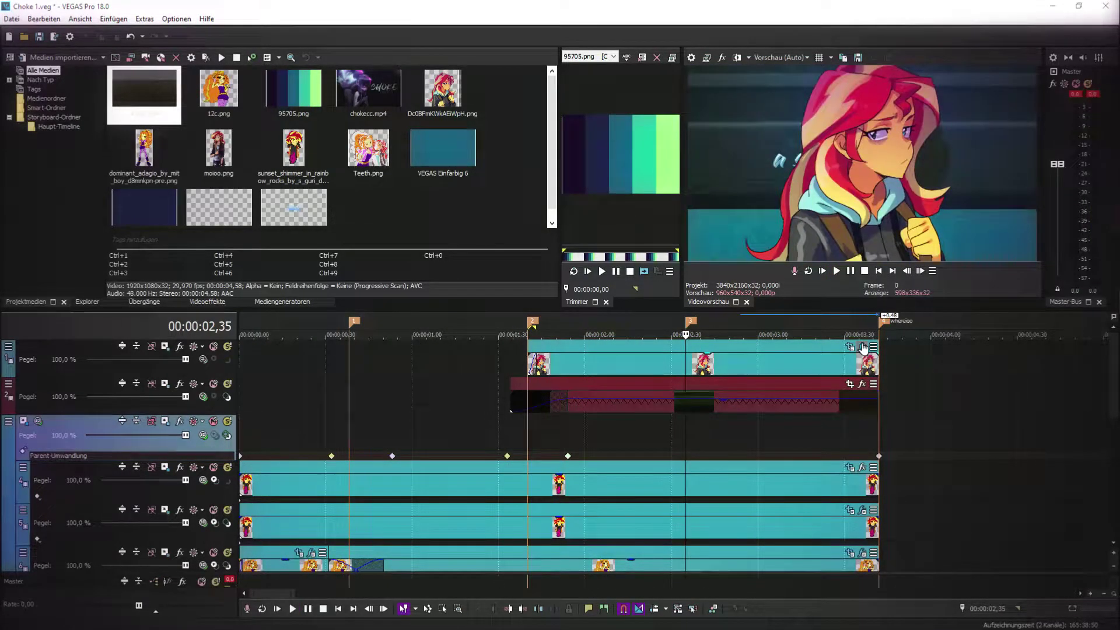
click(863, 348)
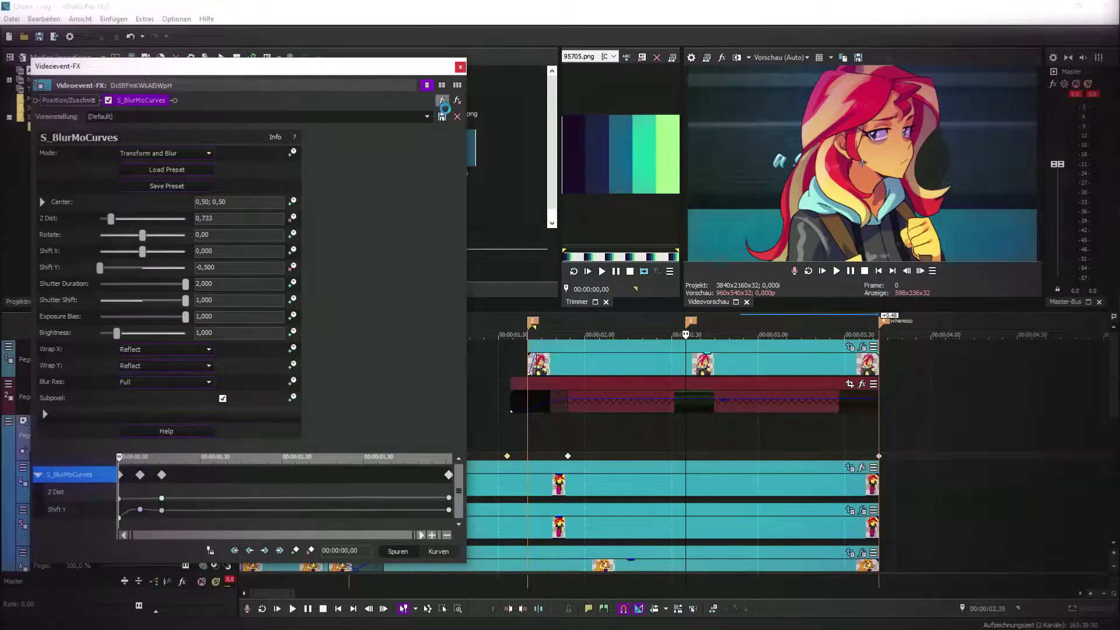
click(443, 102)
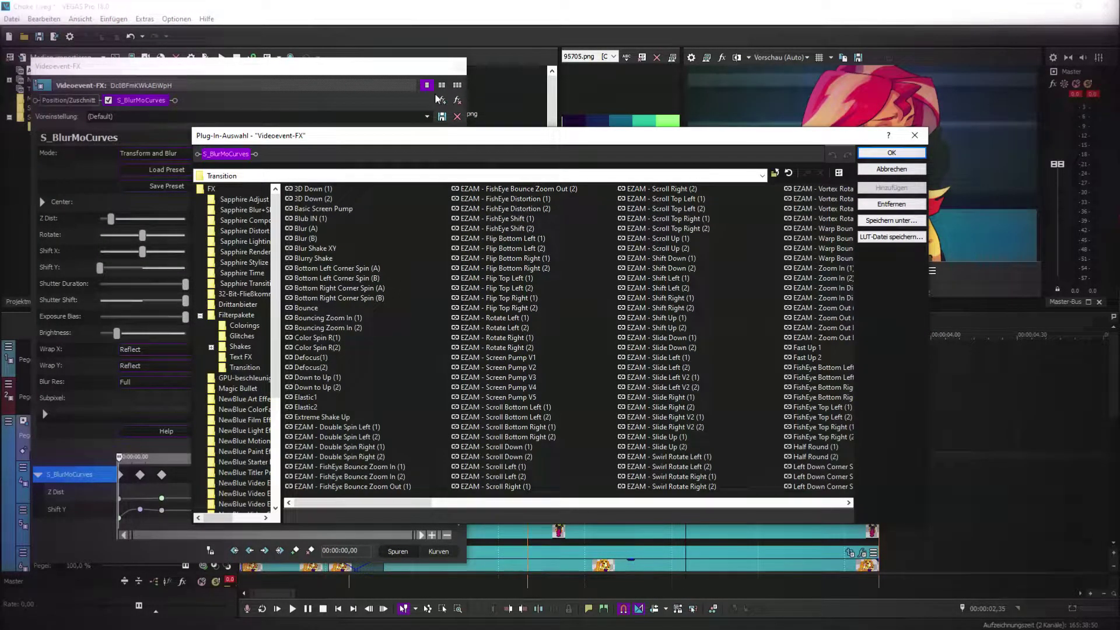
scroll(257, 385, down, 5)
click(914, 136)
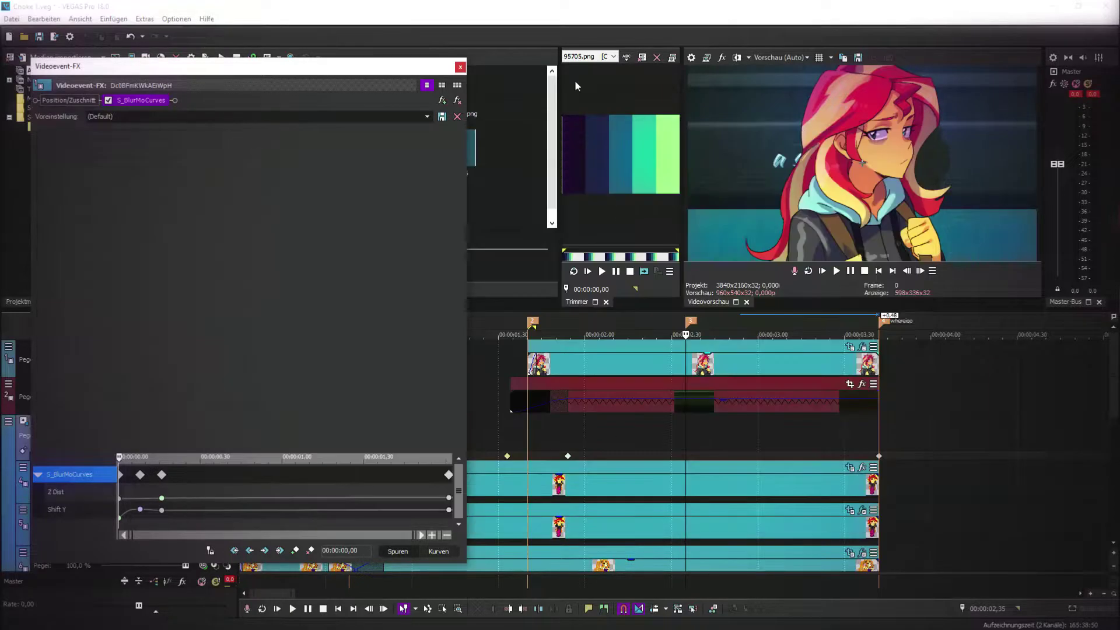
click(458, 66)
- Add S_DropShadow to the character clip on the top track with shadow color 279; 0,66; 0,08 and shadow opacity 0,578
click(207, 302)
drag(211, 168, 666, 366)
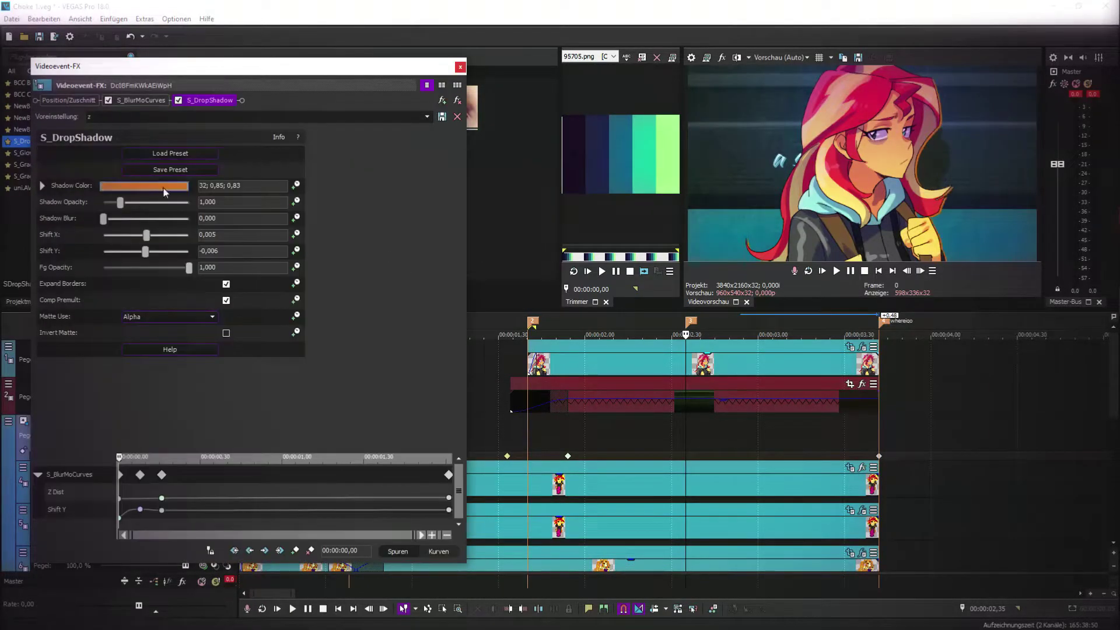
click(164, 186)
click(132, 202)
click(574, 159)
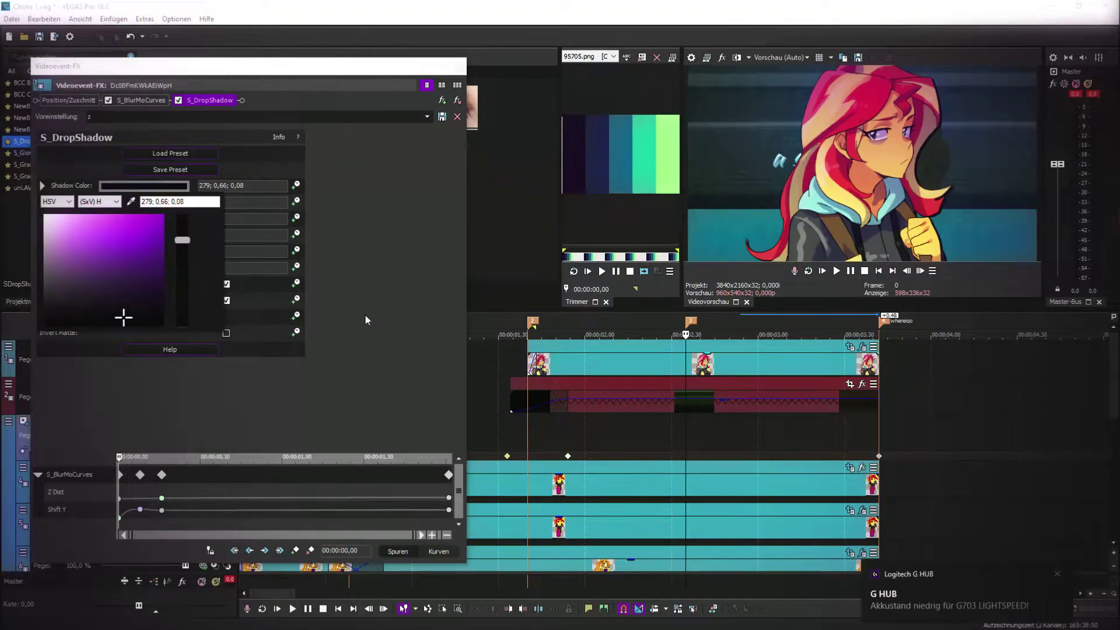
click(346, 322)
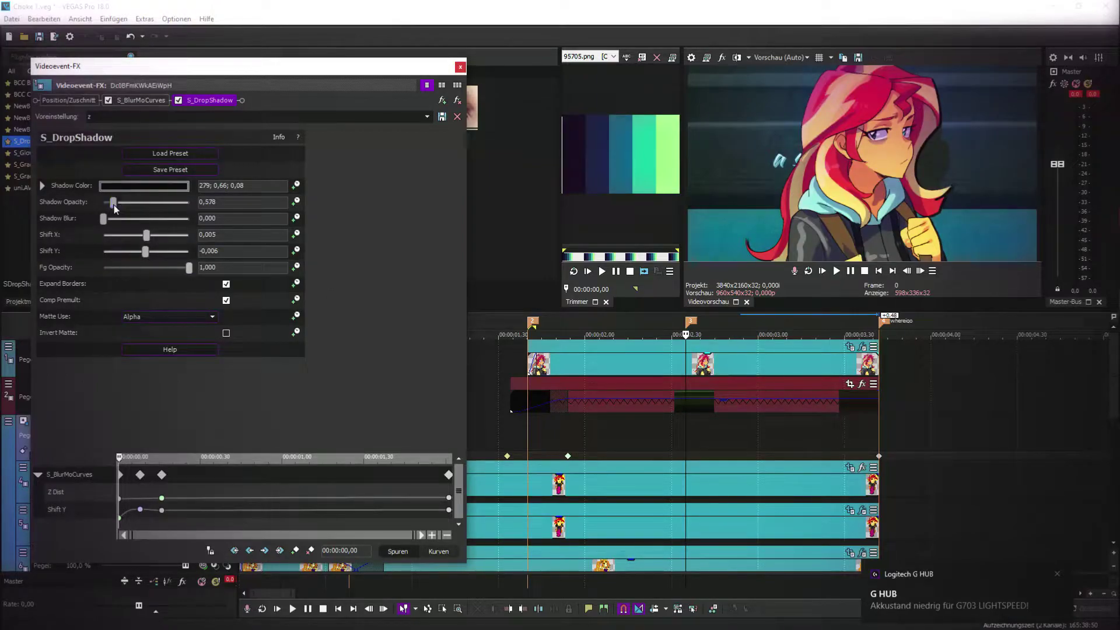
click(460, 67)
- Save the project and play back the clip with its drop shadow from just after marker 2
click(26, 301)
click(39, 37)
click(456, 200)
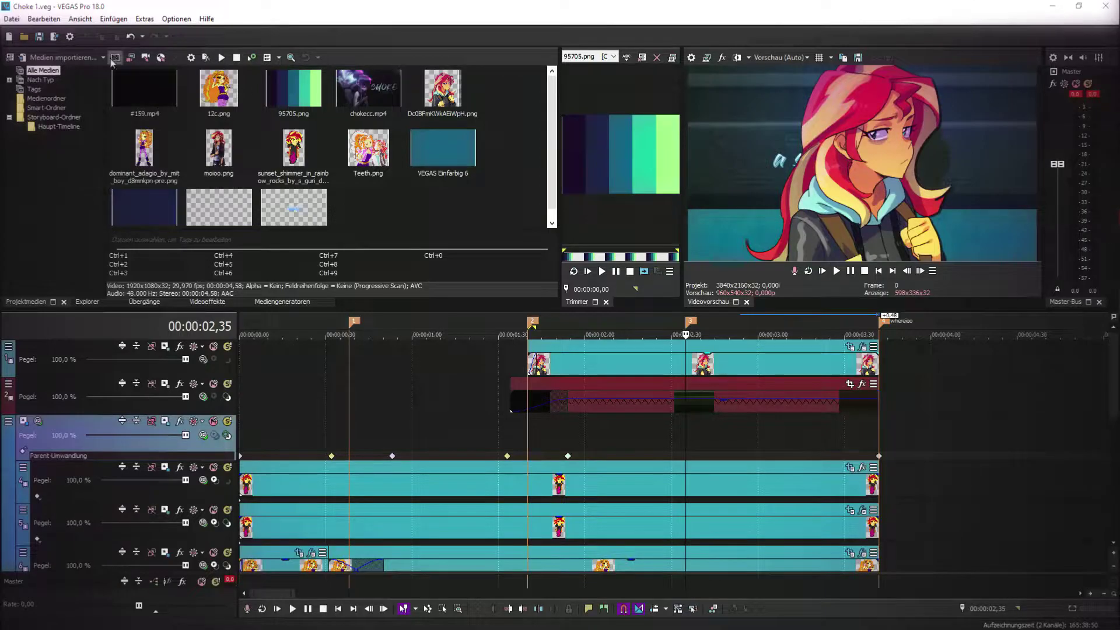
click(543, 419)
key(space)
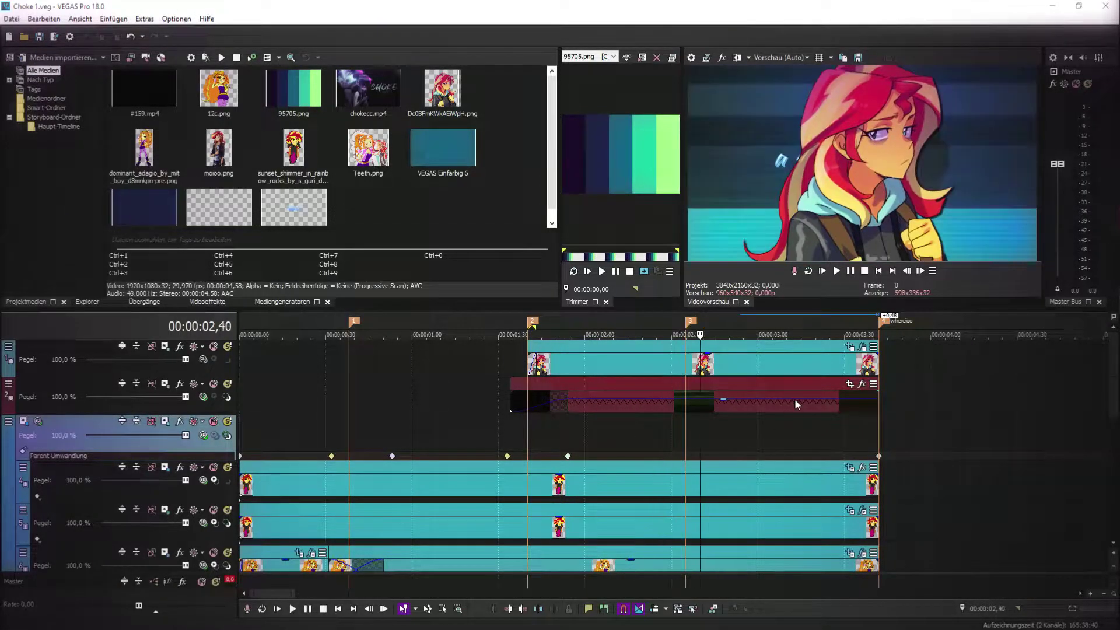
click(62, 54)
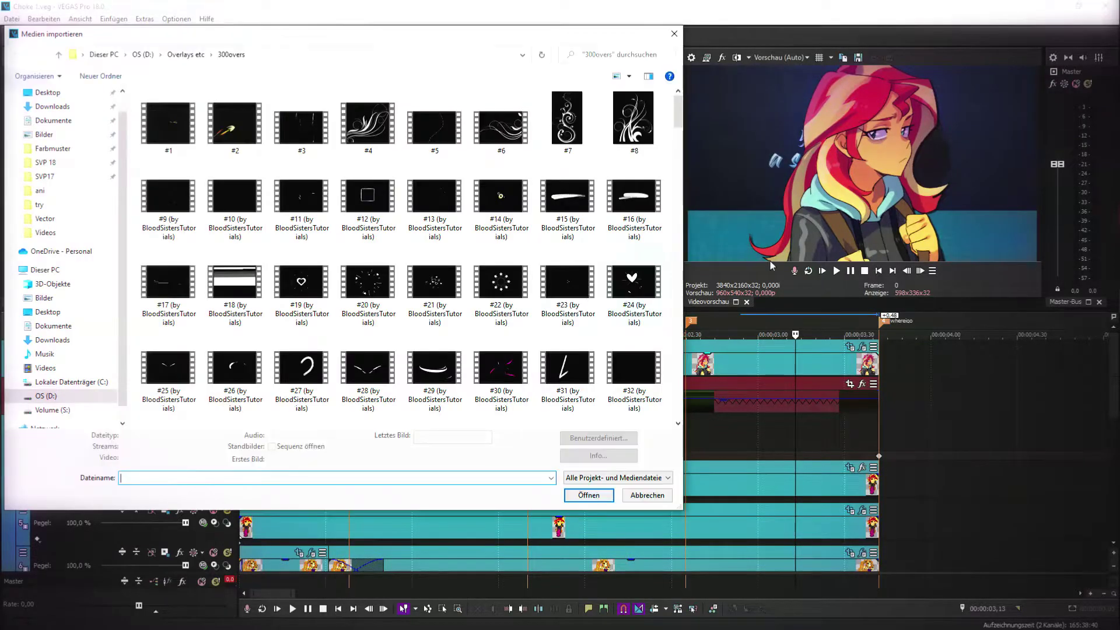
scroll(468, 328, down, 5)
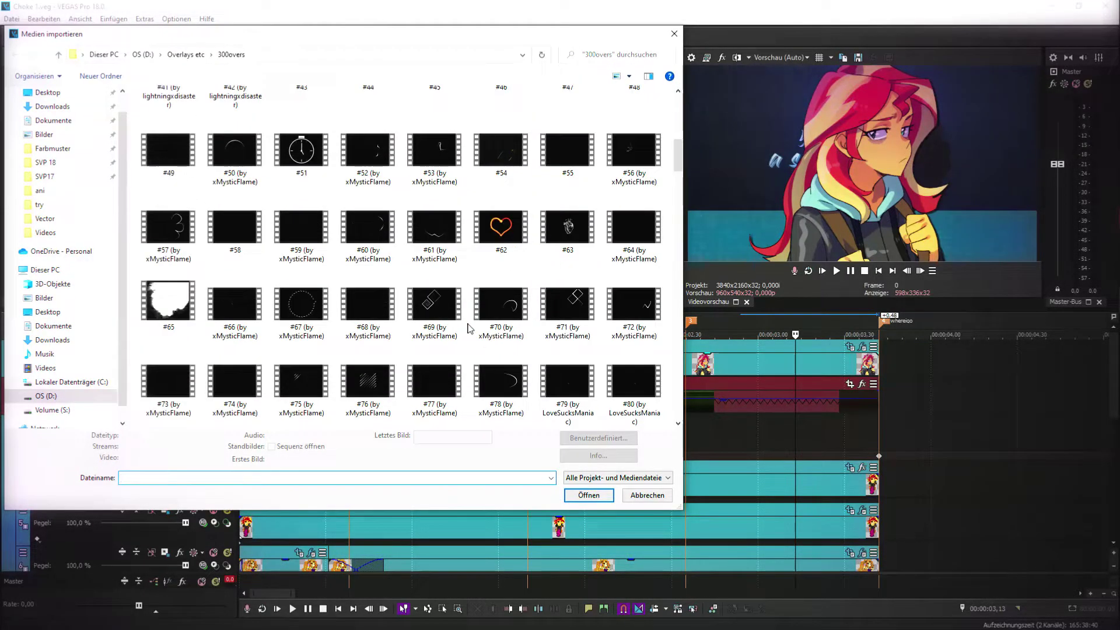
key(Escape)
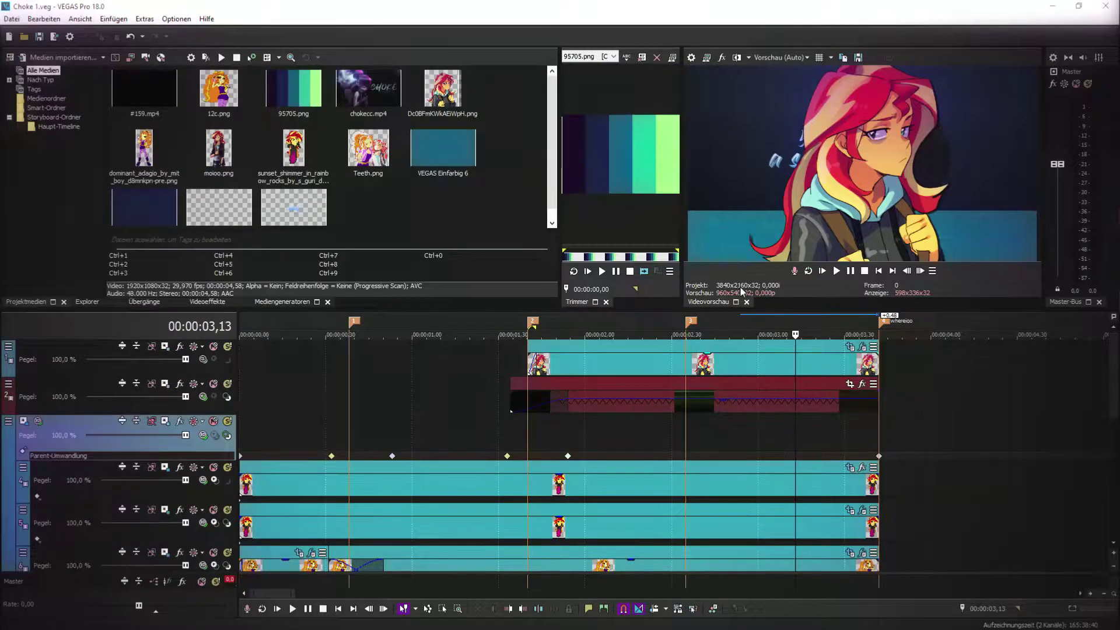
- Animate the top clip's drop shadow with a Shift X keyframe of 0,037 at the clip's end
click(862, 346)
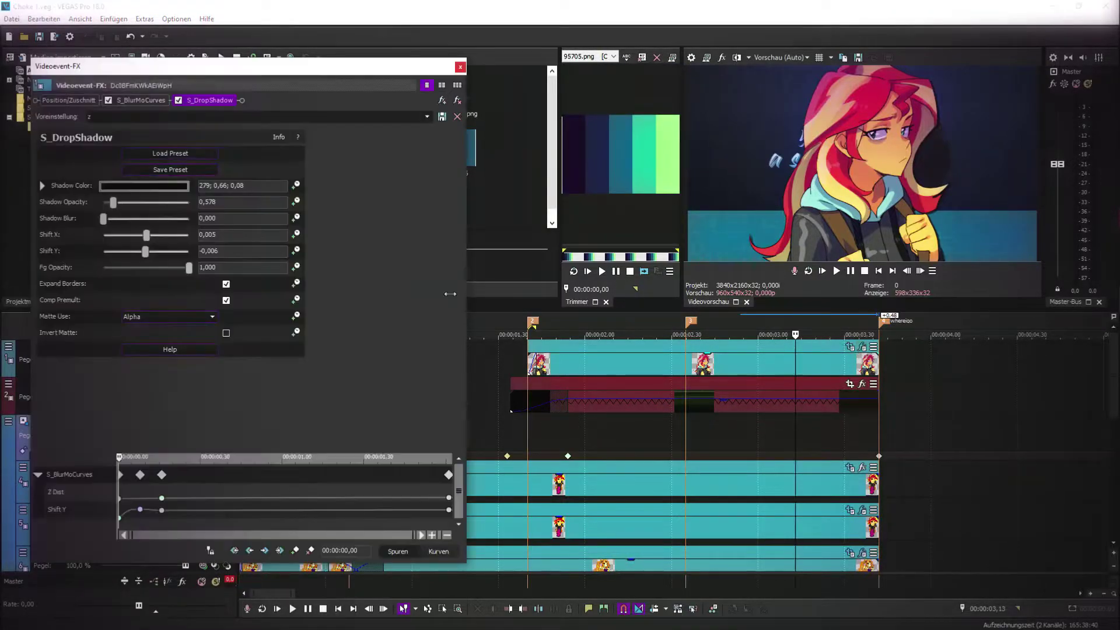
click(296, 221)
click(451, 479)
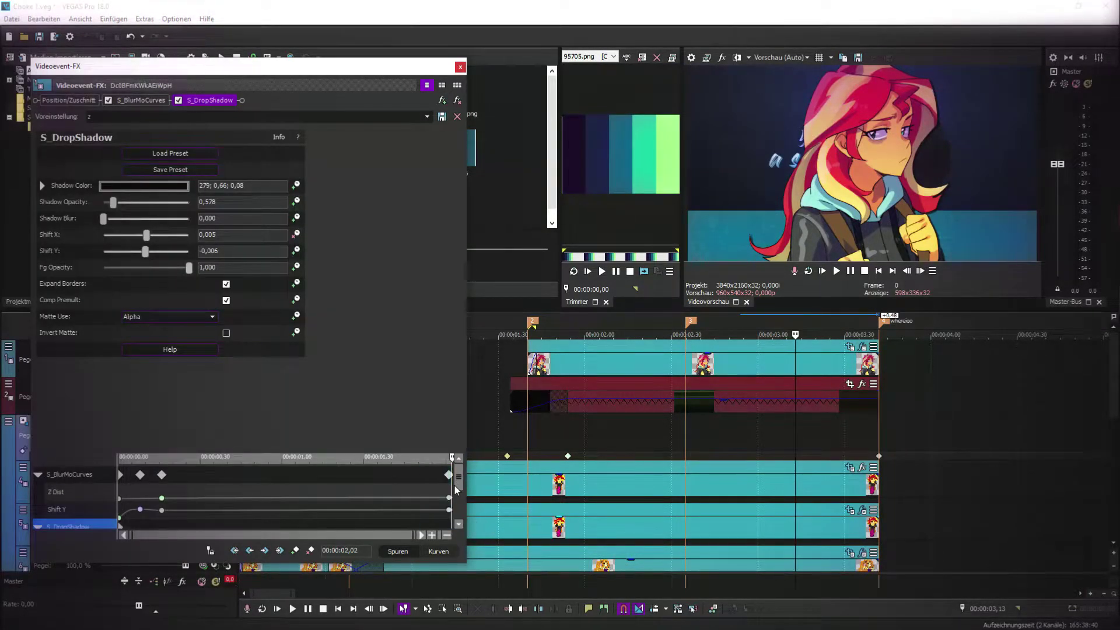
drag(459, 477, 480, 511)
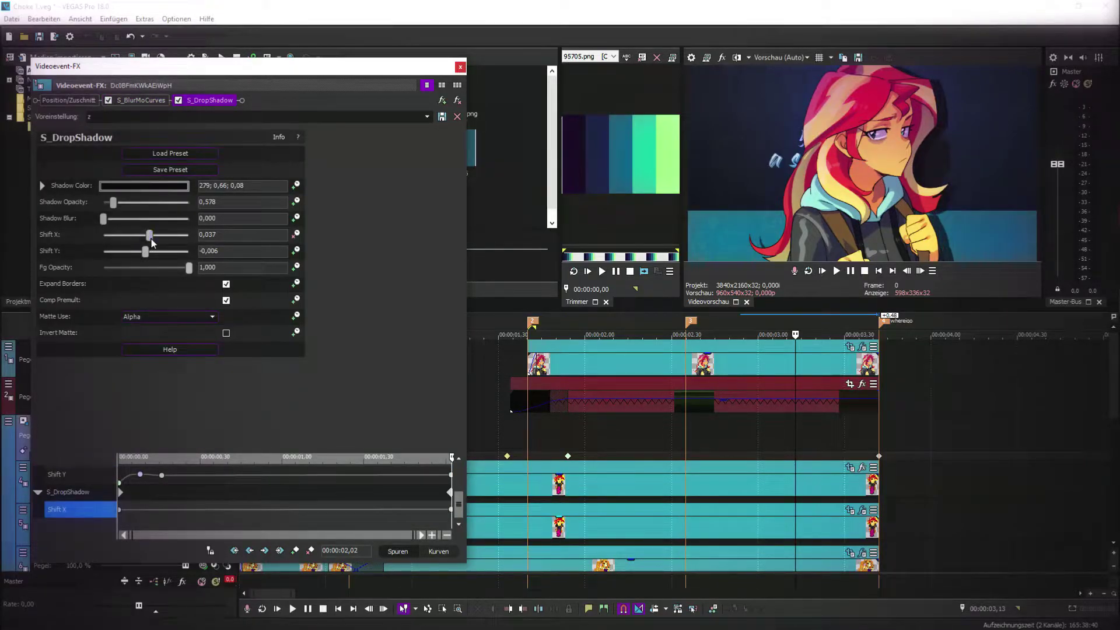
right_click(451, 510)
click(490, 431)
click(460, 67)
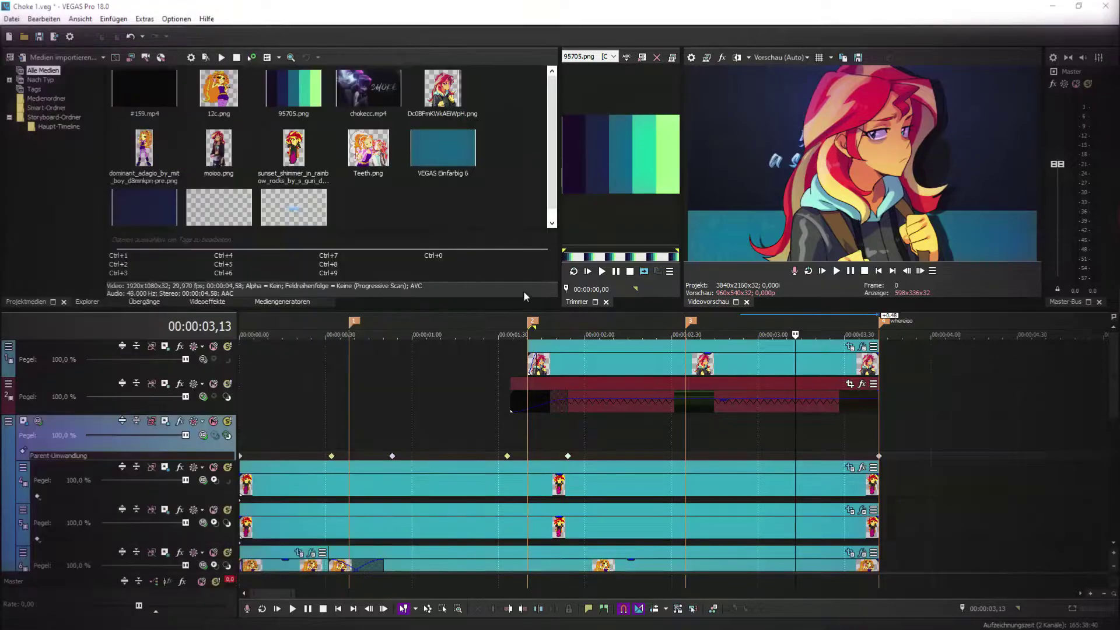
- Play back the top clip from marker 2 to check the animated drop shadow
click(531, 434)
key(space)
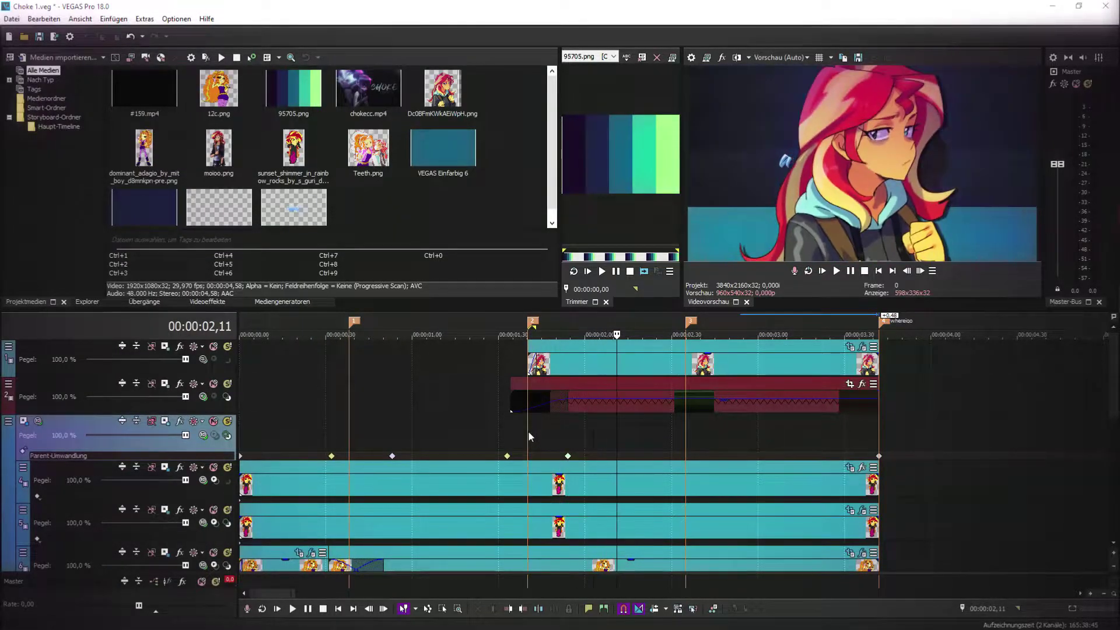
- Insert a new video track directly below the top clip's track and play back the section from marker 2
right_click(921, 398)
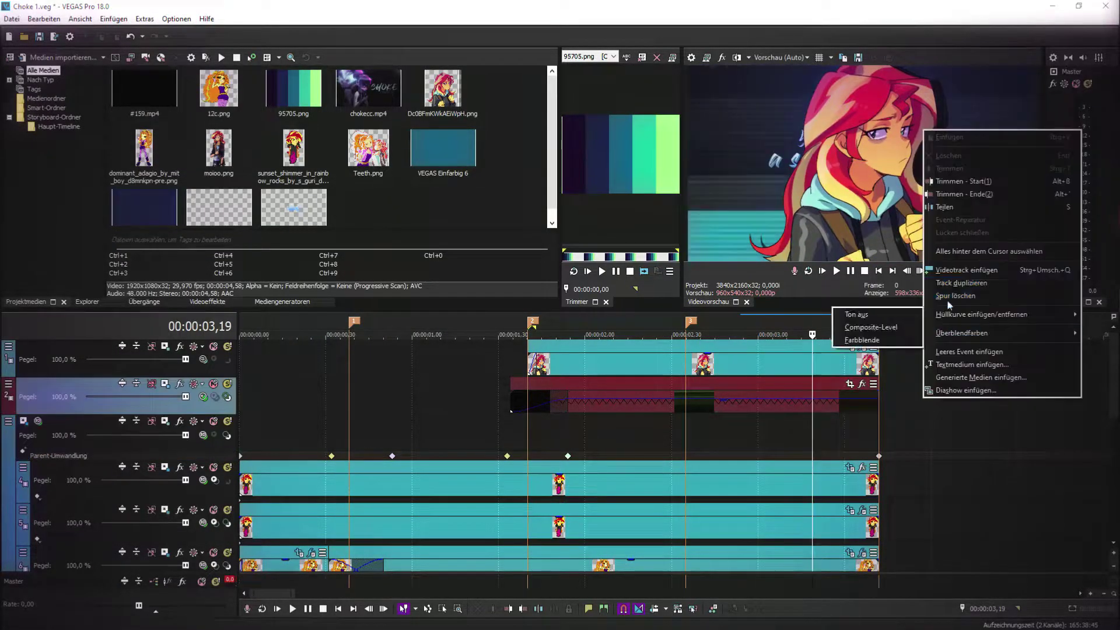
click(953, 271)
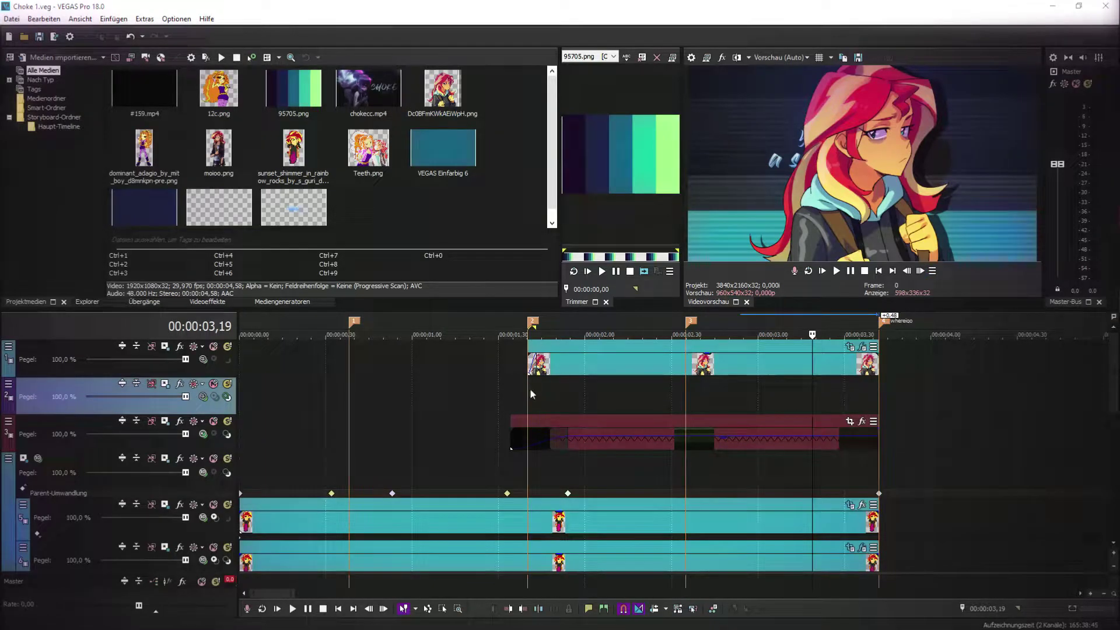
click(530, 392)
click(836, 271)
click(850, 270)
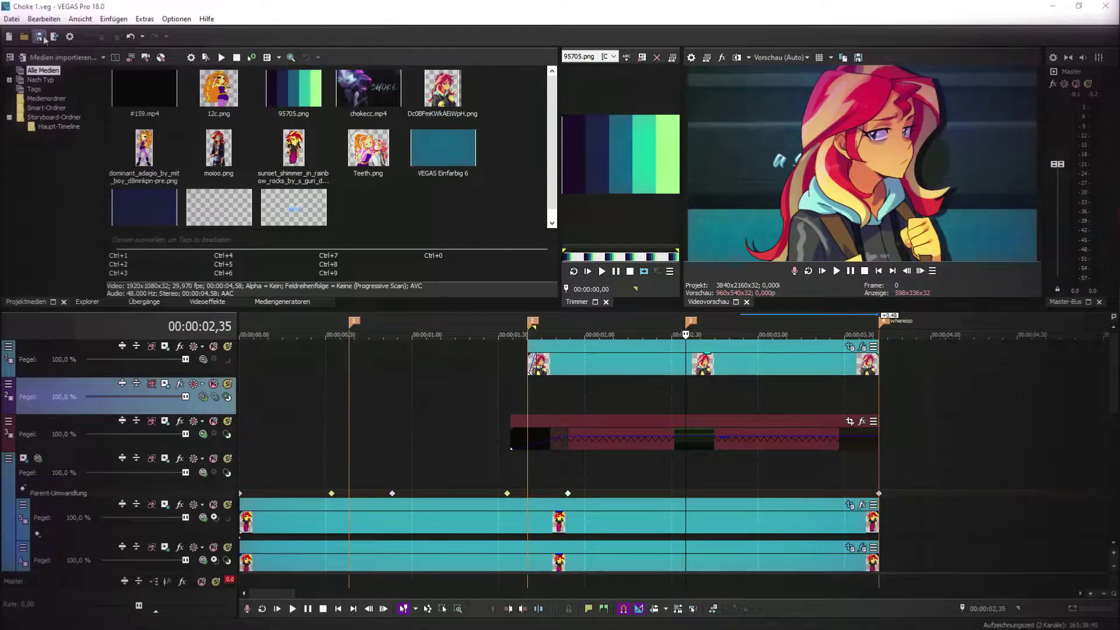
- Place a ProType Titler event with the rotation 3 preset at marker 2 on the empty track, with the text FOLLOWING
click(283, 301)
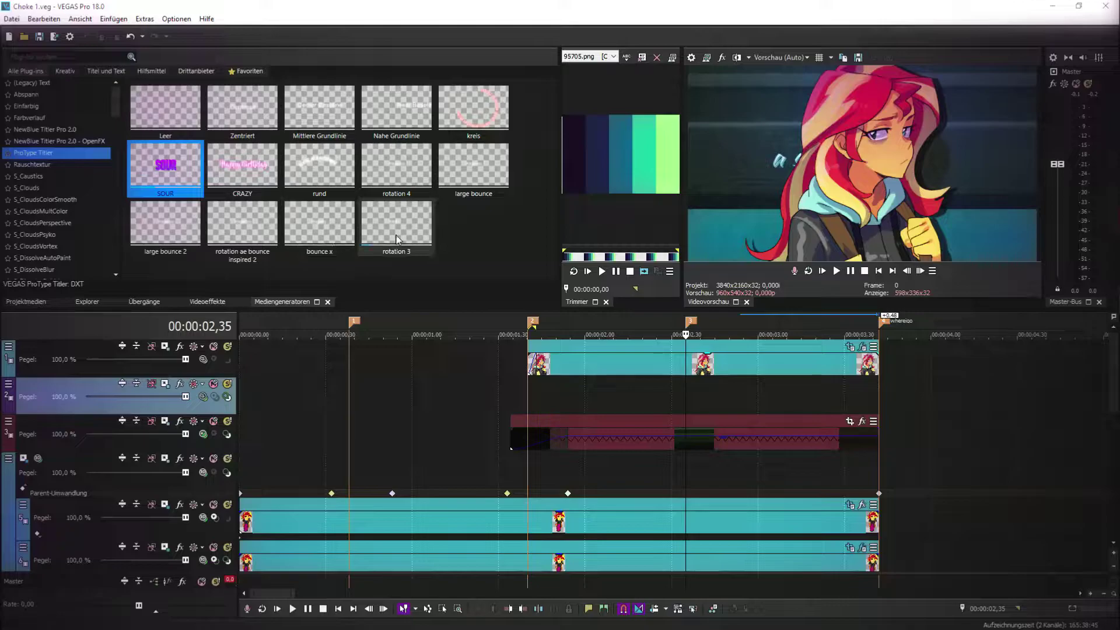
drag(402, 234, 532, 396)
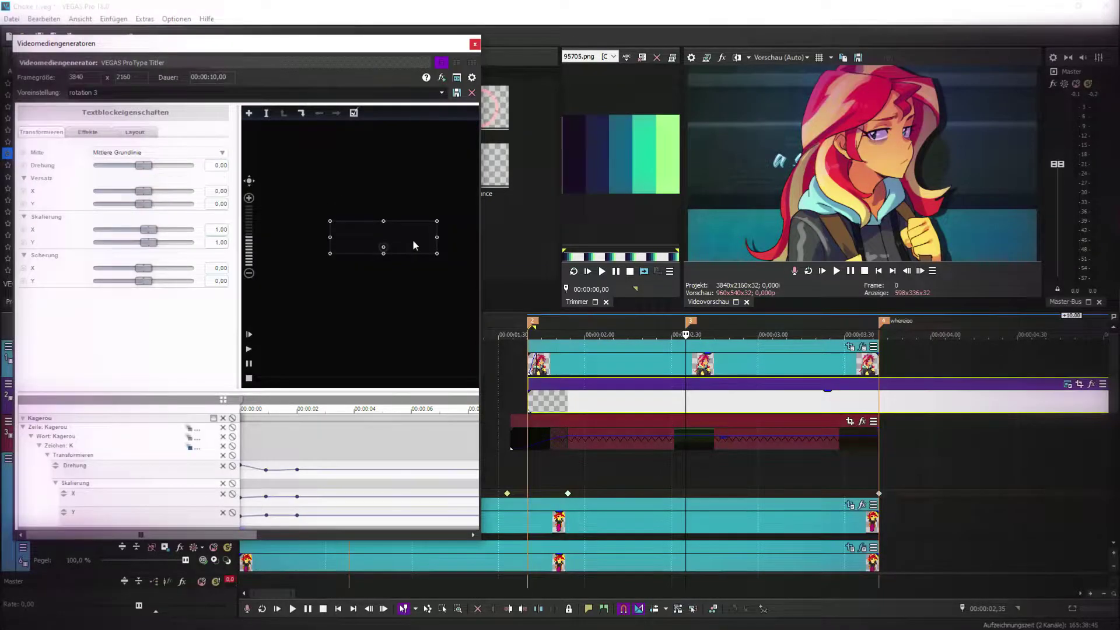
text(FOLLOWING)
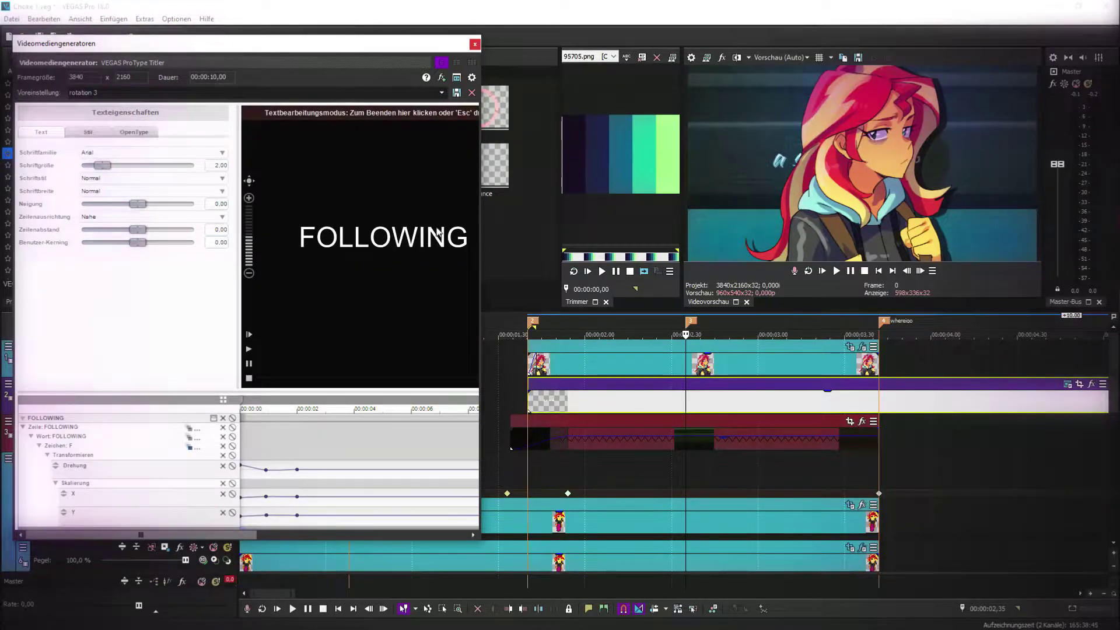
drag(480, 239, 168, 254)
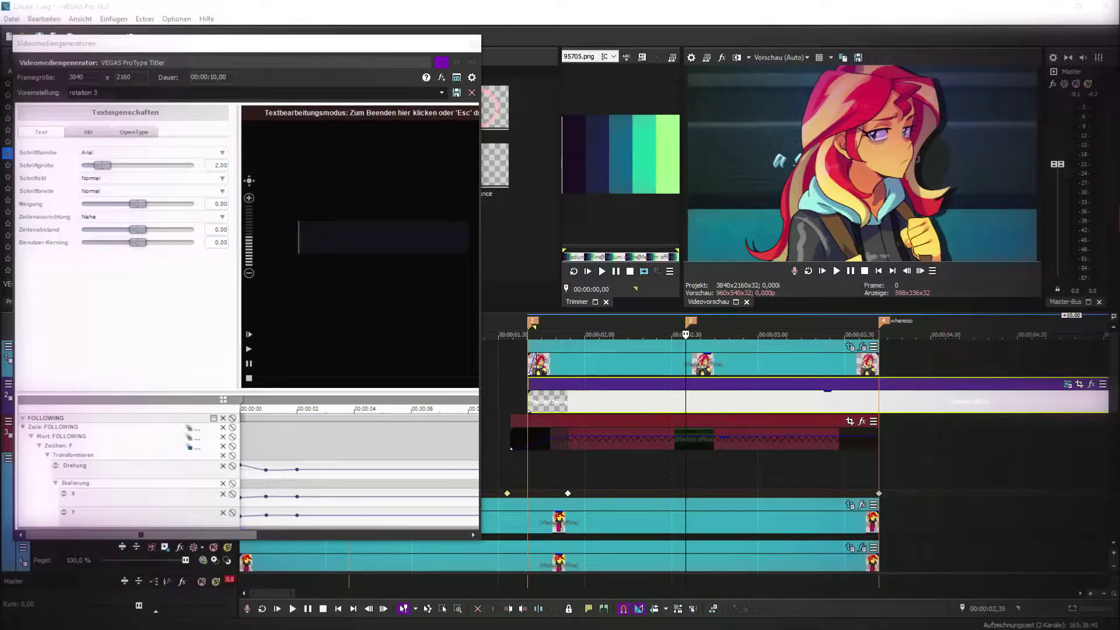
click(423, 241)
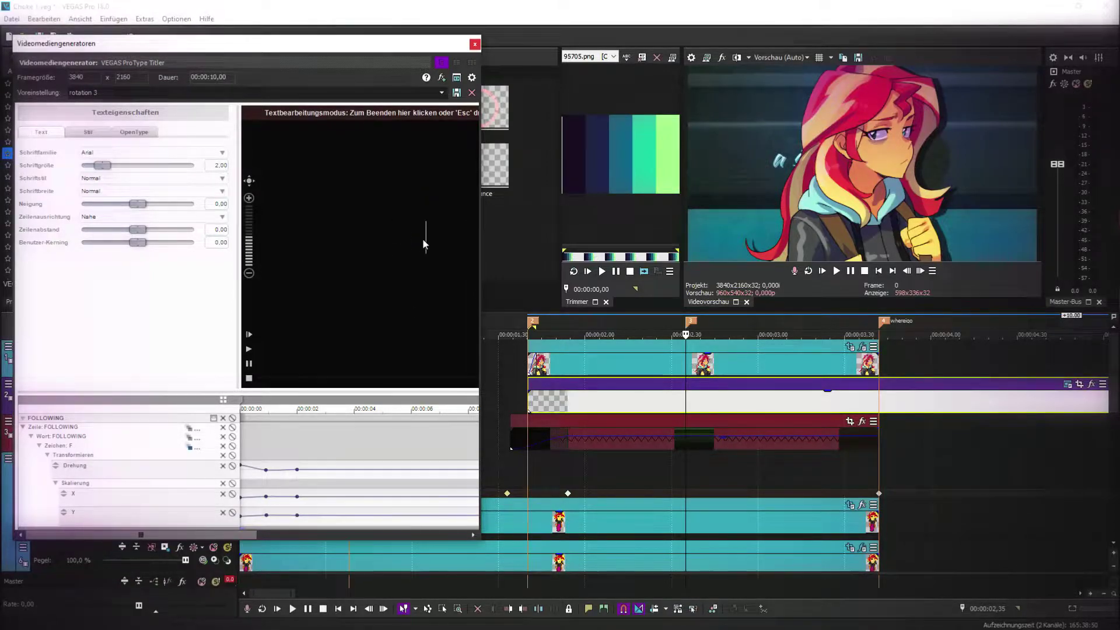
drag(446, 246, 247, 243)
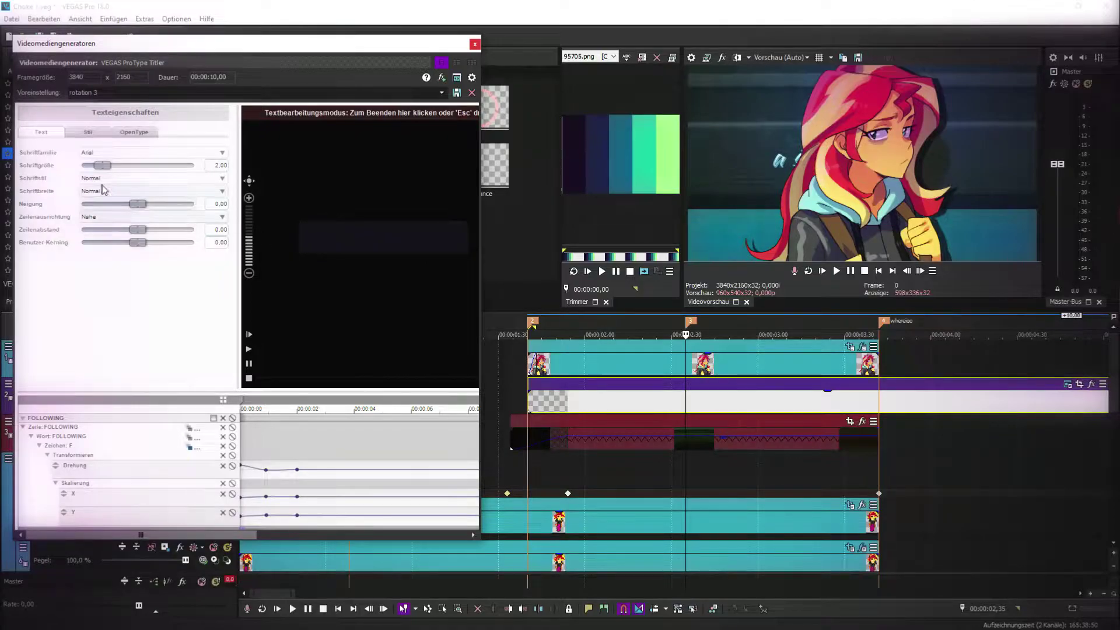
- Trim the FOLLOWING title so it ends together with the top clip at marker 4, and play it back
click(633, 407)
mouse_move(529, 396)
mouse_down()
mouse_move(584, 396)
mouse_move(528, 396)
mouse_up()
scroll(528, 396, down, 3)
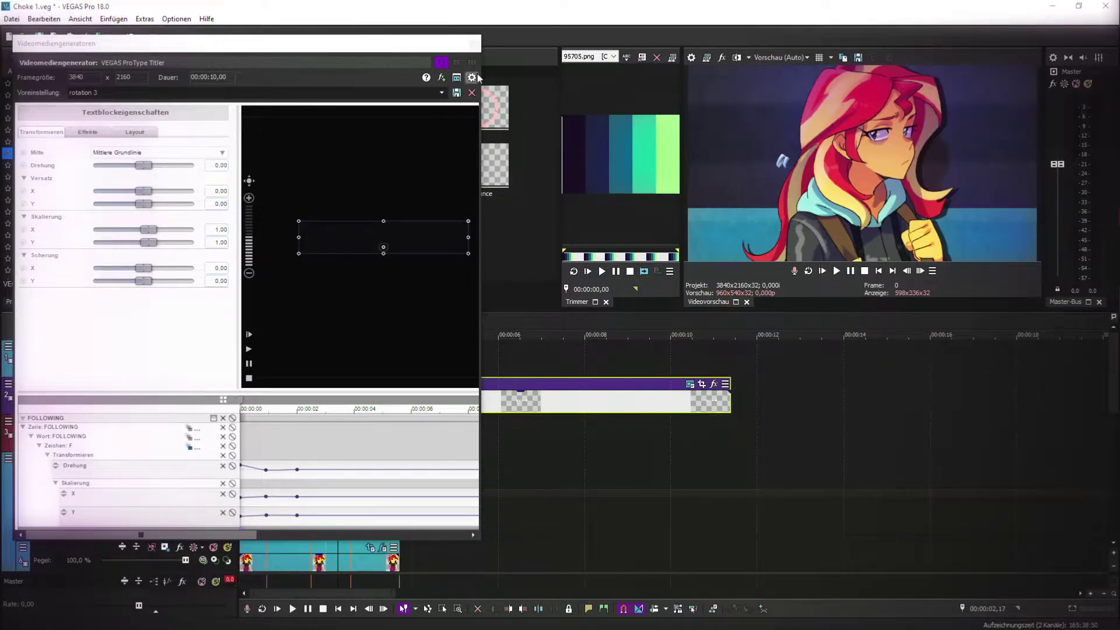
click(474, 44)
drag(726, 402, 349, 399)
drag(348, 400, 399, 400)
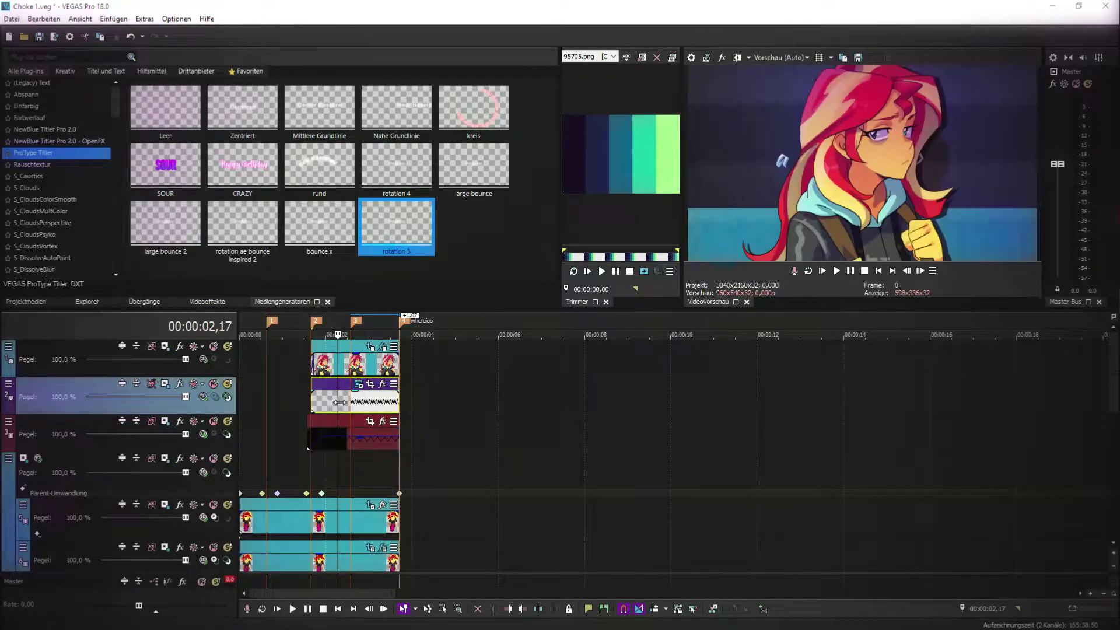
click(313, 397)
scroll(313, 397, up, 3)
key(space)
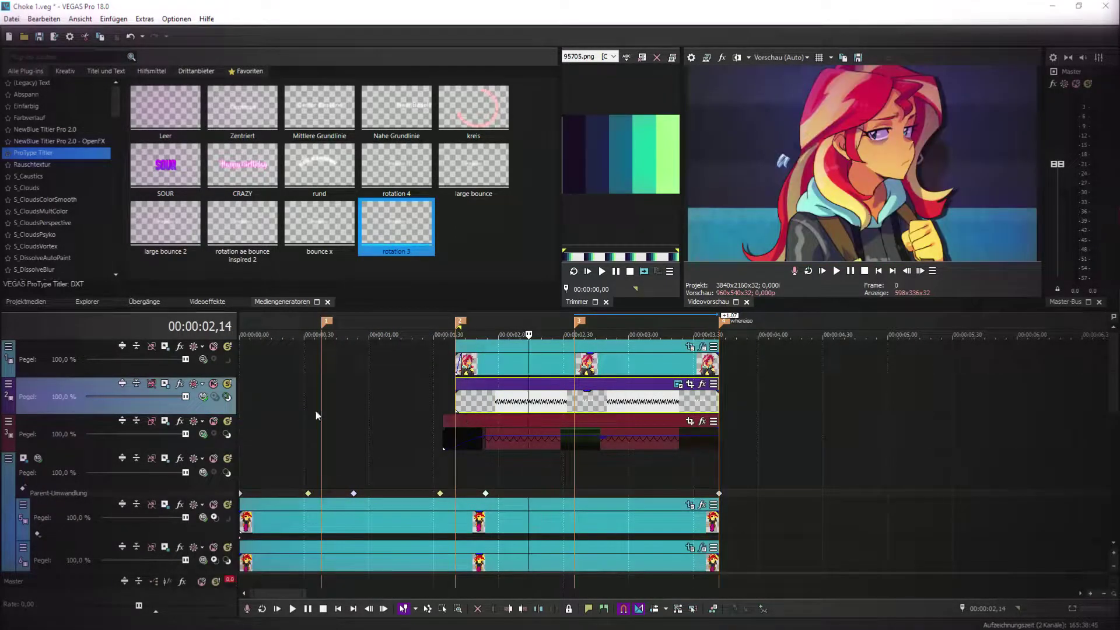
- Set the top track's compositing mode to 3D Quell-Alpha and open its track motion settings
click(203, 359)
click(222, 374)
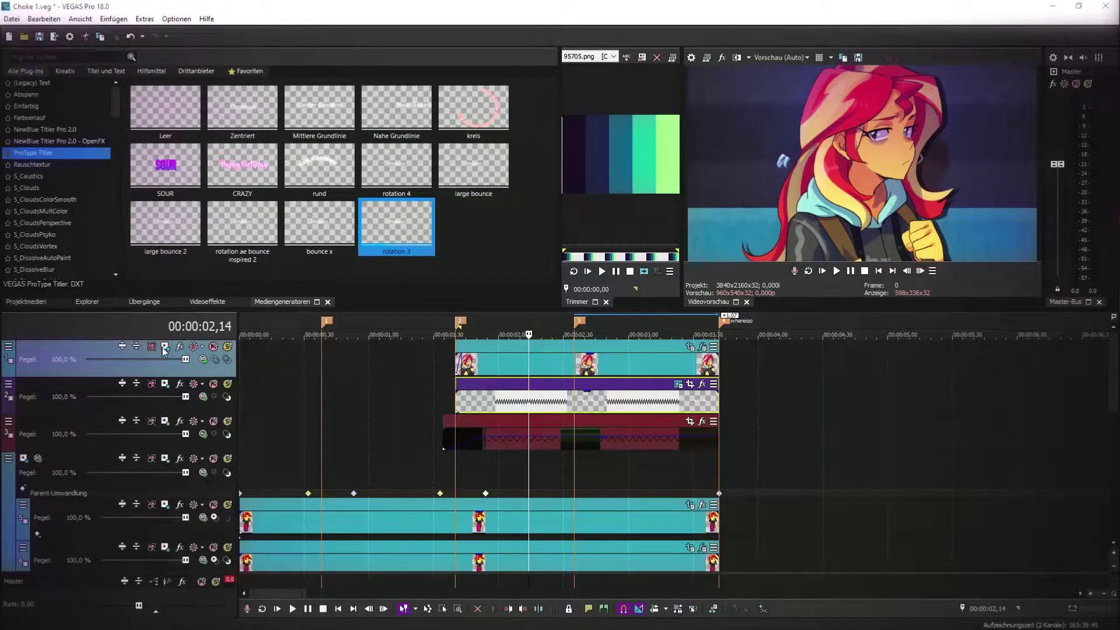
click(166, 347)
drag(432, 221, 432, 53)
drag(318, 147, 93, 147)
- Animate the top track's position from a keyframe at the clip's start to X -462,86 at the clip's end
drag(197, 279, 214, 280)
click(477, 383)
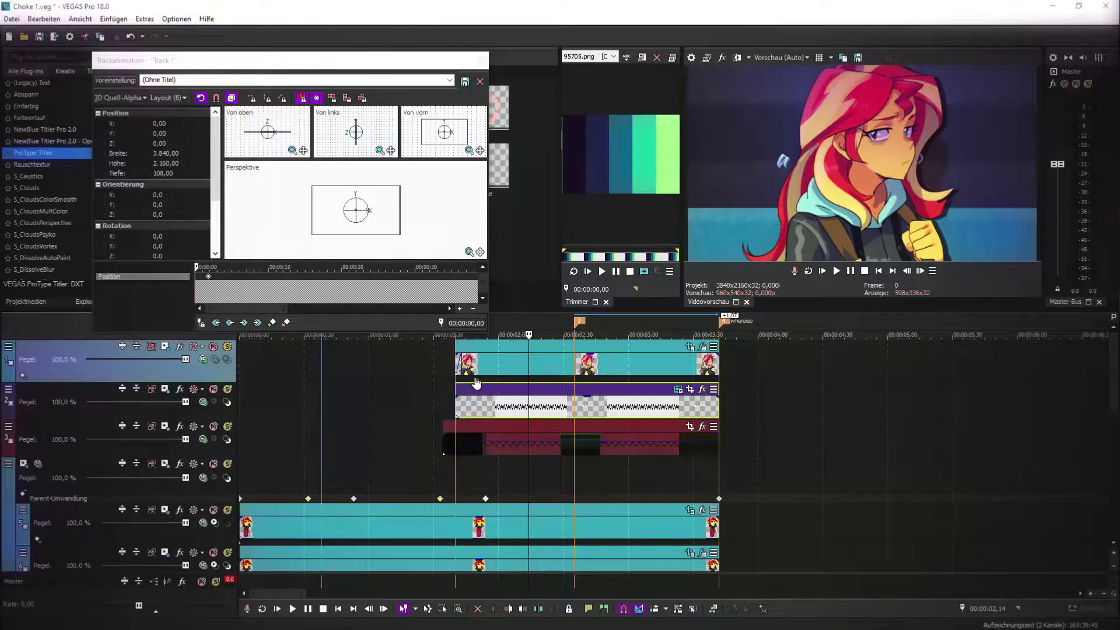
click(623, 380)
click(576, 380)
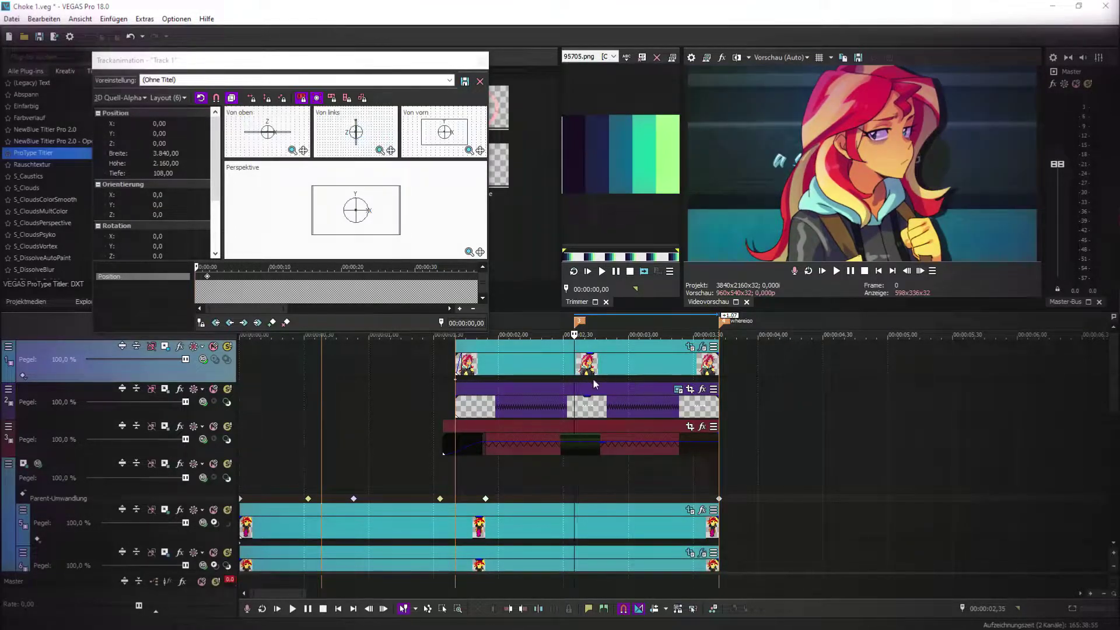
drag(400, 231, 390, 230)
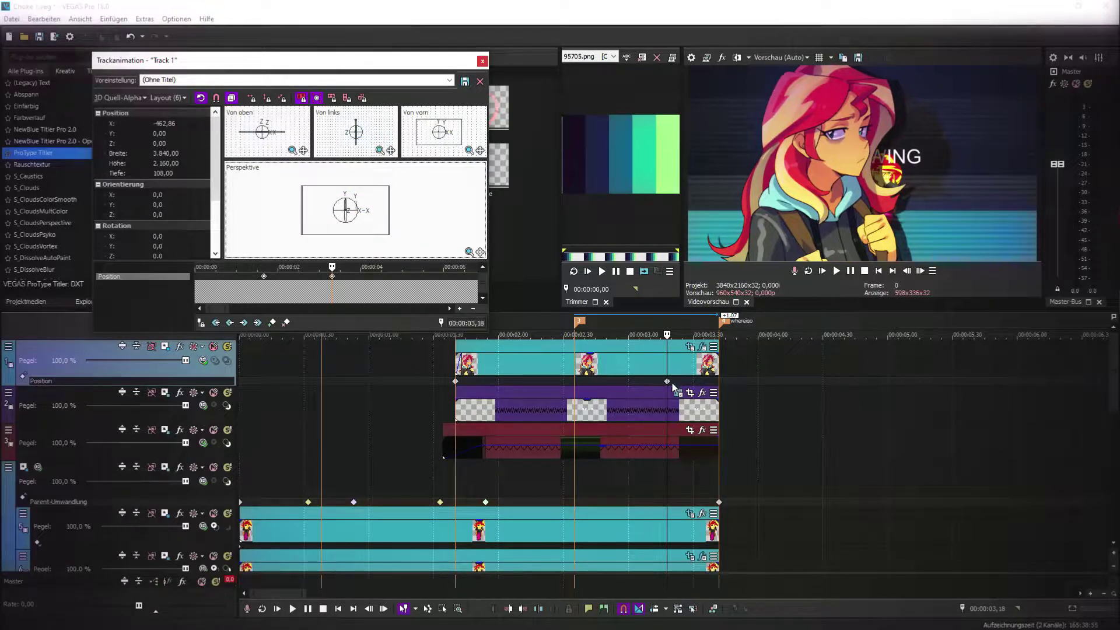
right_click(667, 381)
click(694, 437)
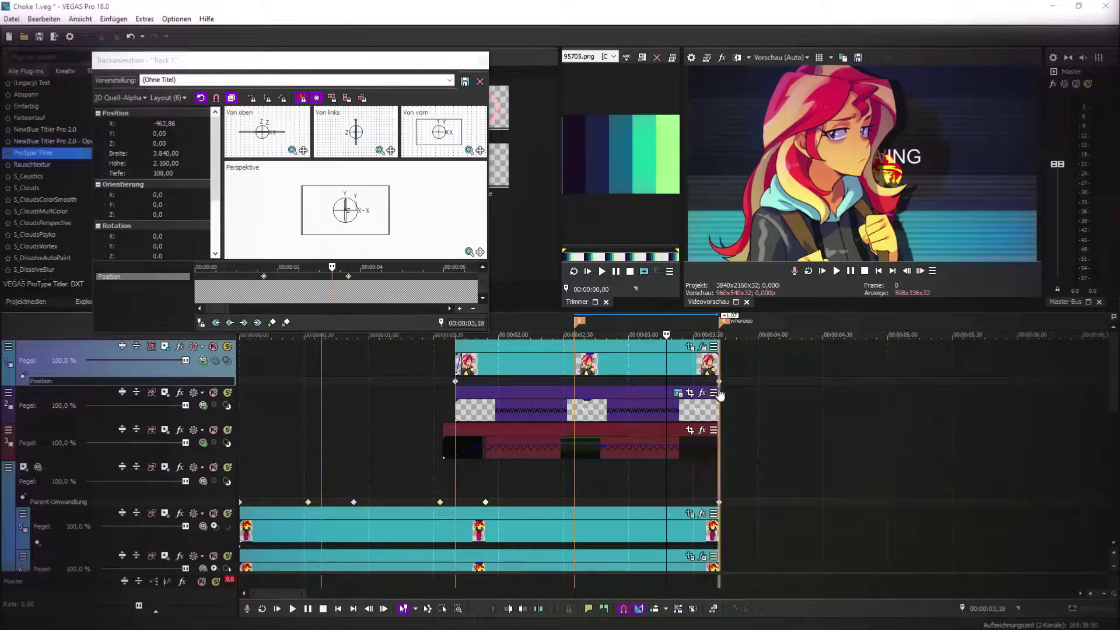
- Align the title track's first motion keyframe with the title's start and move the track to X 1.208,57, Y -77,14
click(166, 393)
drag(204, 281, 236, 286)
drag(355, 426, 450, 427)
double_click(455, 426)
click(513, 410)
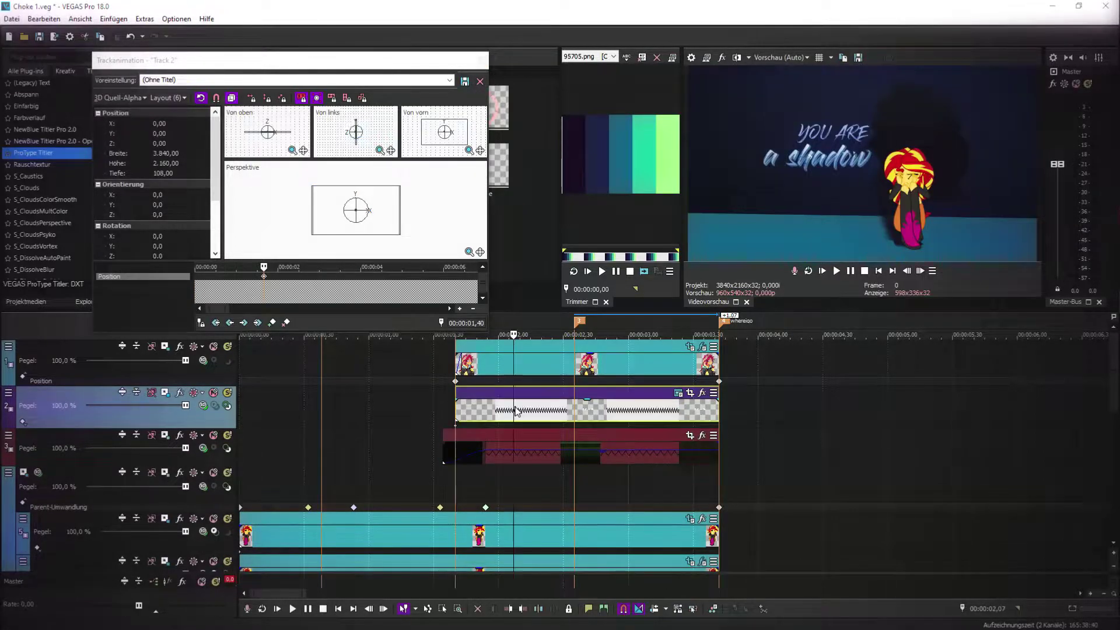
drag(375, 223, 406, 229)
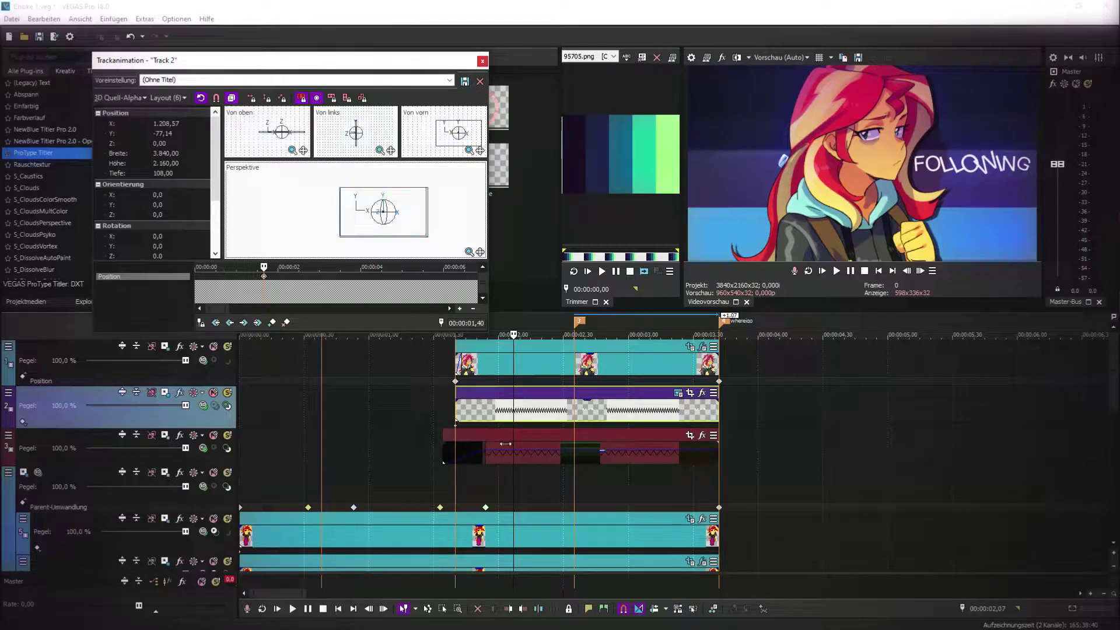
- Fine-tune the title track's horizontal position and add a position keyframe at the title's end
click(680, 432)
click(456, 430)
drag(407, 228, 413, 225)
double_click(657, 429)
drag(657, 428, 718, 433)
- Change the FOLLOWING title's font family to XPLOR and close the generator settings
click(661, 412)
click(678, 393)
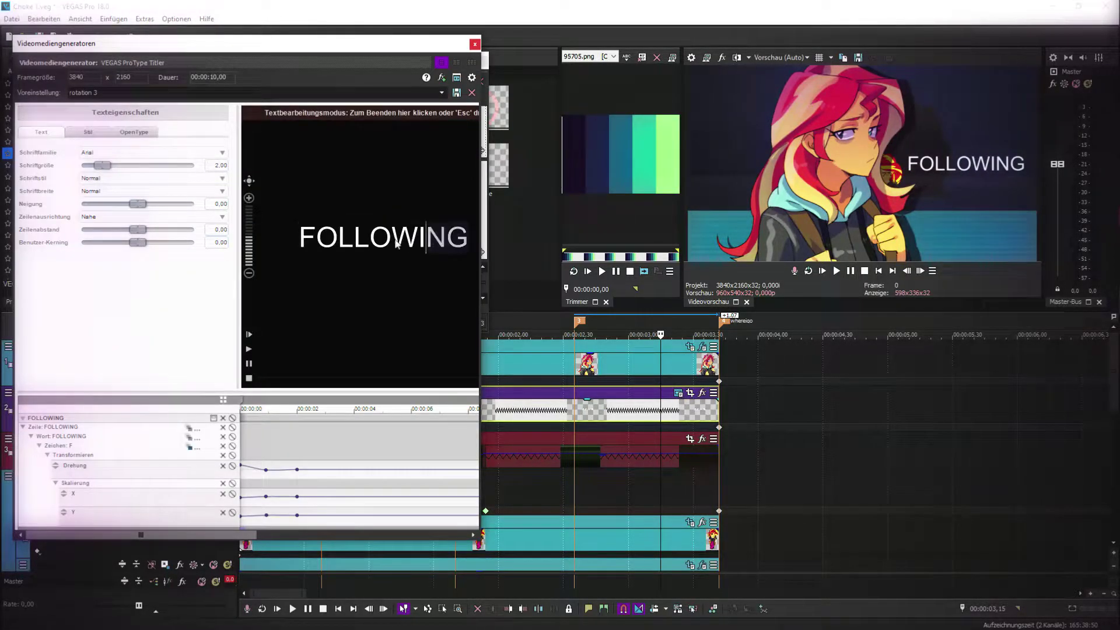
click(115, 157)
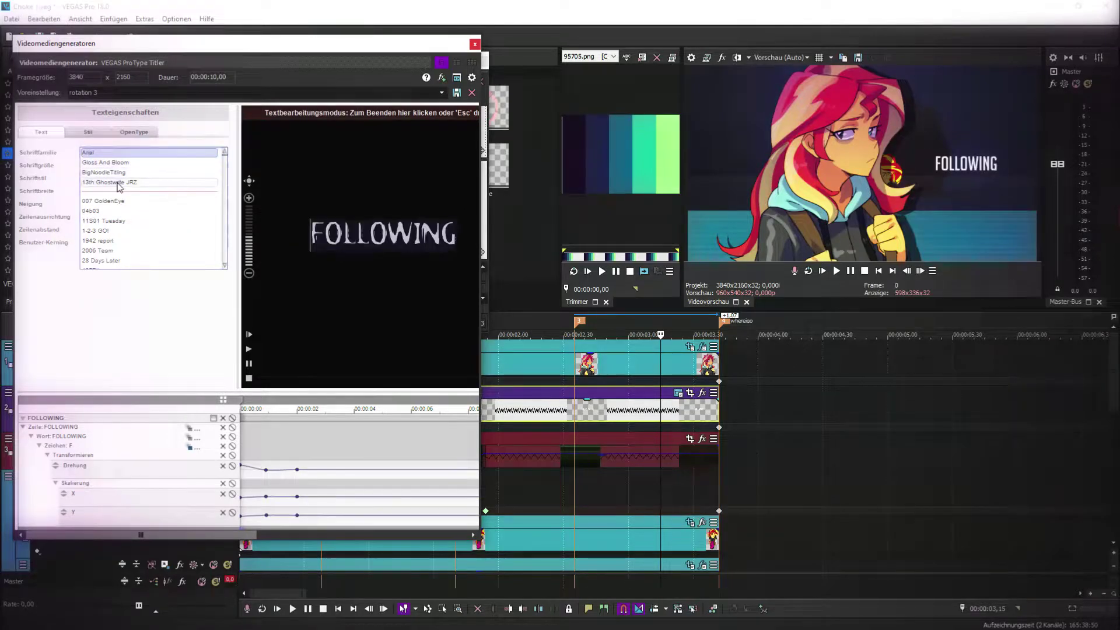
scroll(119, 185, down, 20)
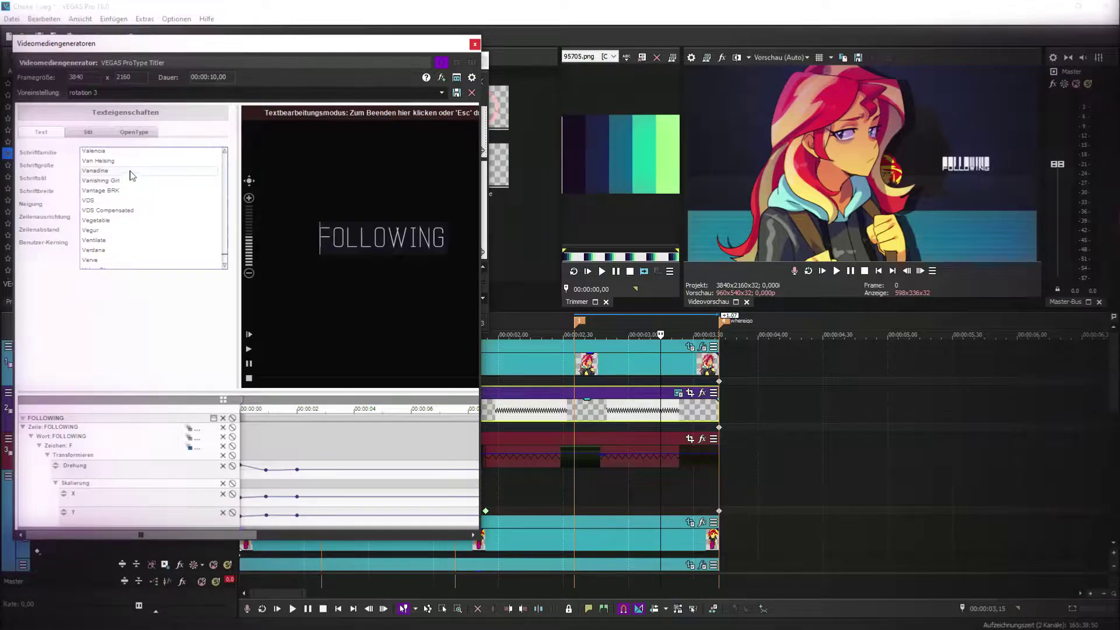
scroll(123, 258, down, 15)
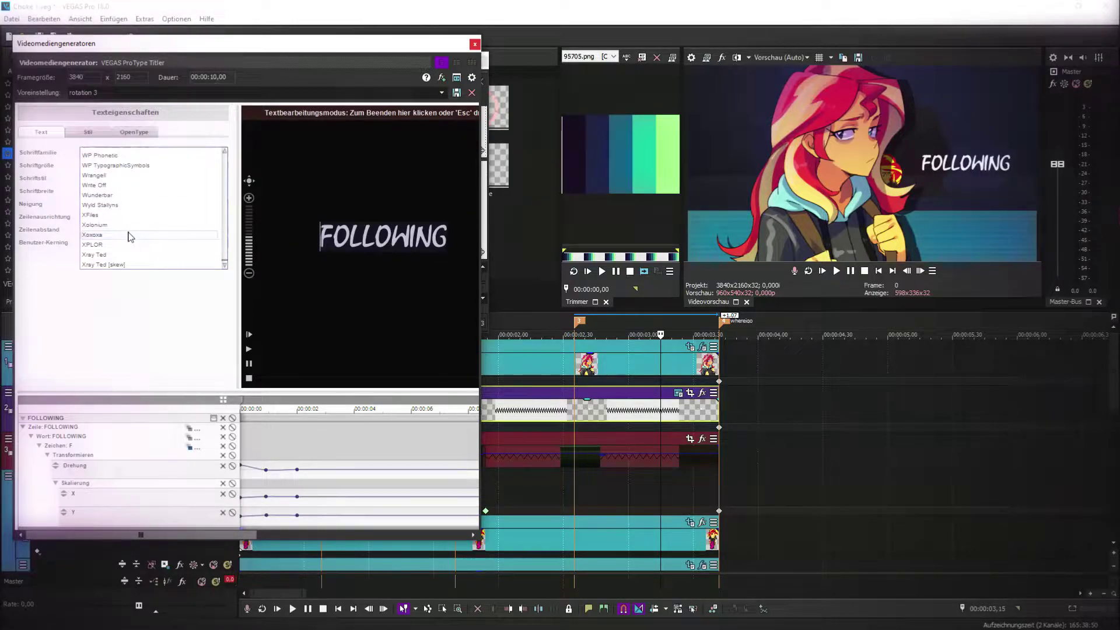
click(125, 245)
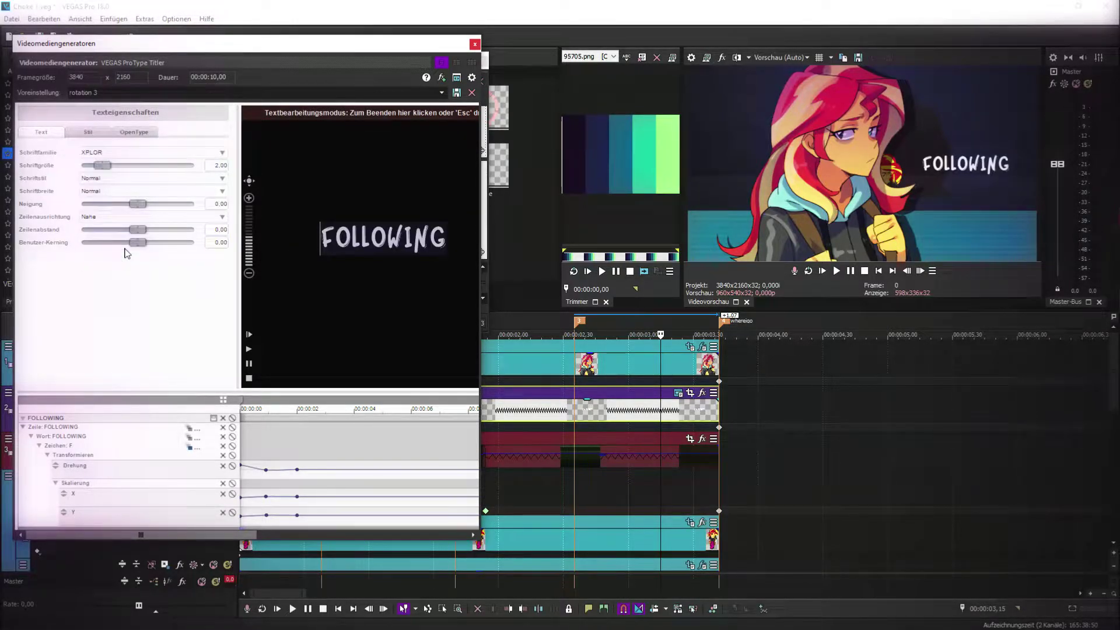
click(475, 44)
- Add the effect chain S_Shake, S_JpegDamage and S_WarpChroma from the filter packages to the FOLLOWING title
click(702, 394)
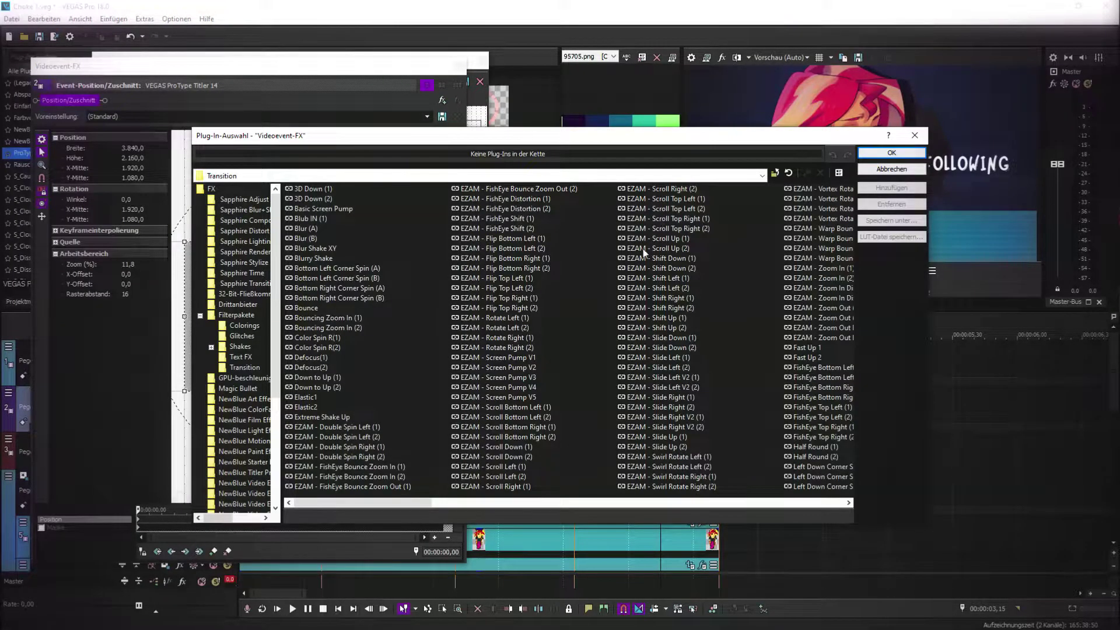
click(241, 336)
click(875, 153)
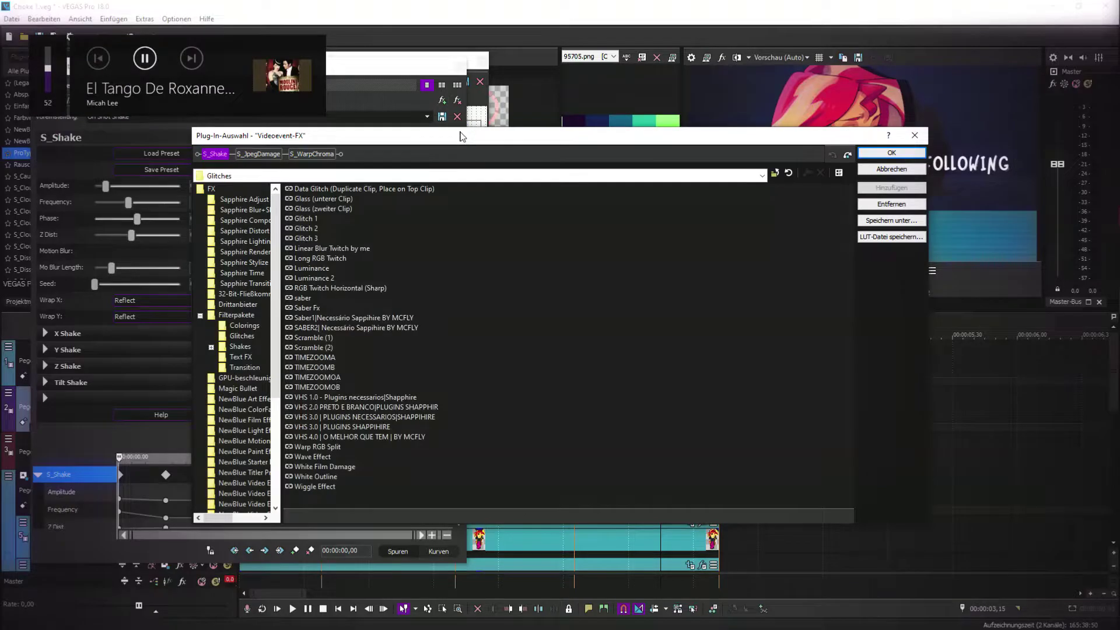
- Append the third-party effect S_BlurMoCurves to the FOLLOWING title's effect chain
mouse_move(460, 133)
mouse_down()
mouse_move(458, 156)
mouse_move(471, 147)
mouse_up()
click(248, 318)
scroll(487, 330, down, 12)
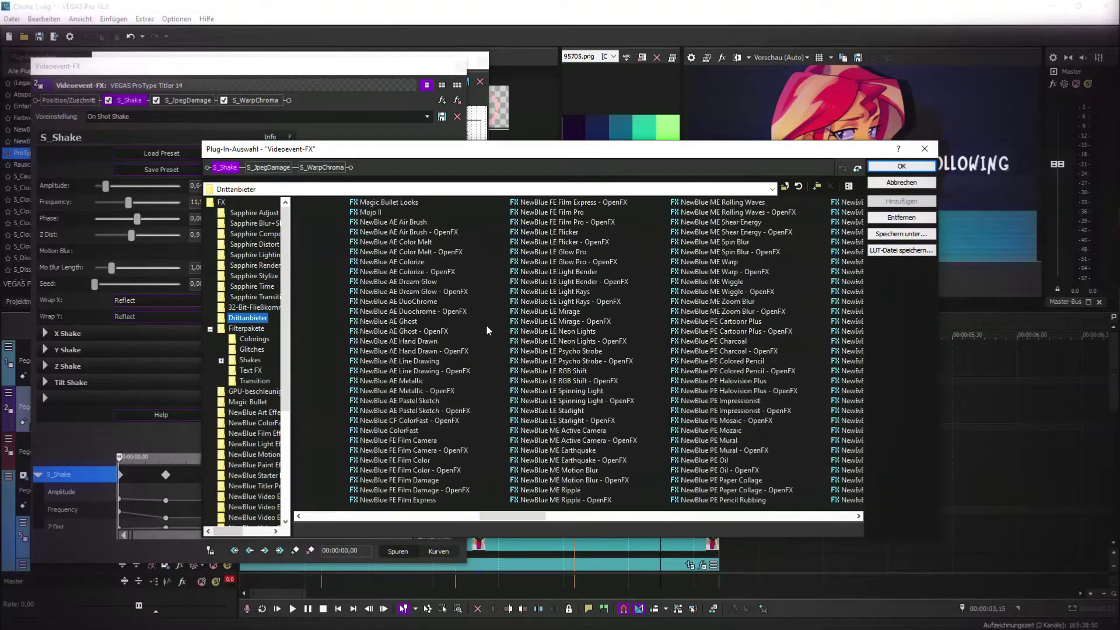
click(647, 391)
click(901, 201)
click(901, 166)
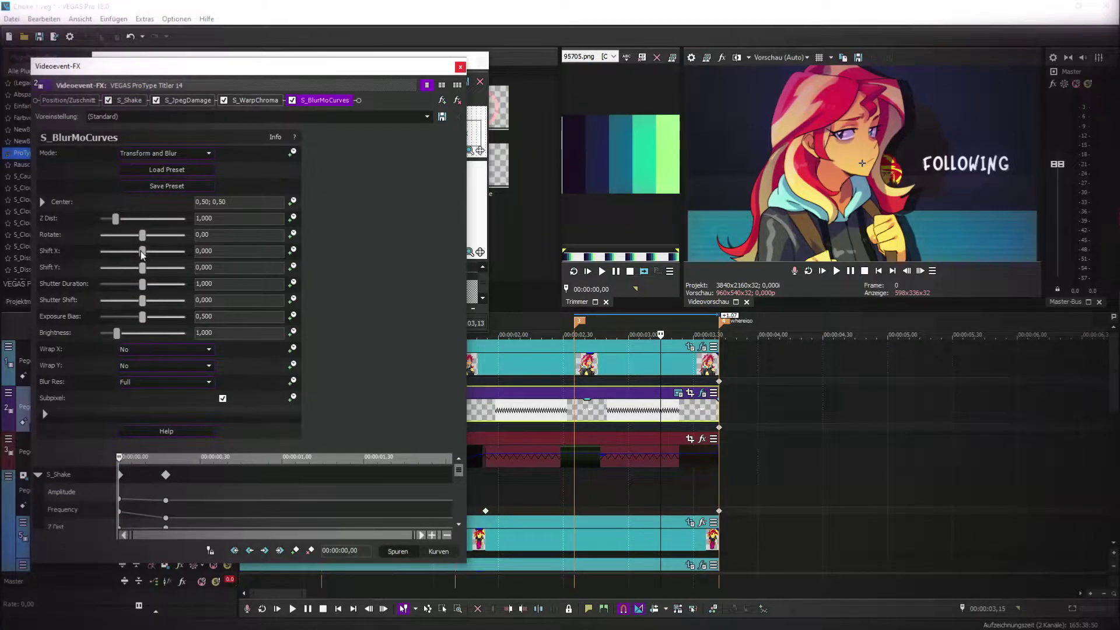
- Animate S_BlurMoCurves Rotate from -61,22 at the title's start to 2,45 shortly after and 0,00 at its end, adjusting the keyframe interpolation
drag(144, 239, 137, 242)
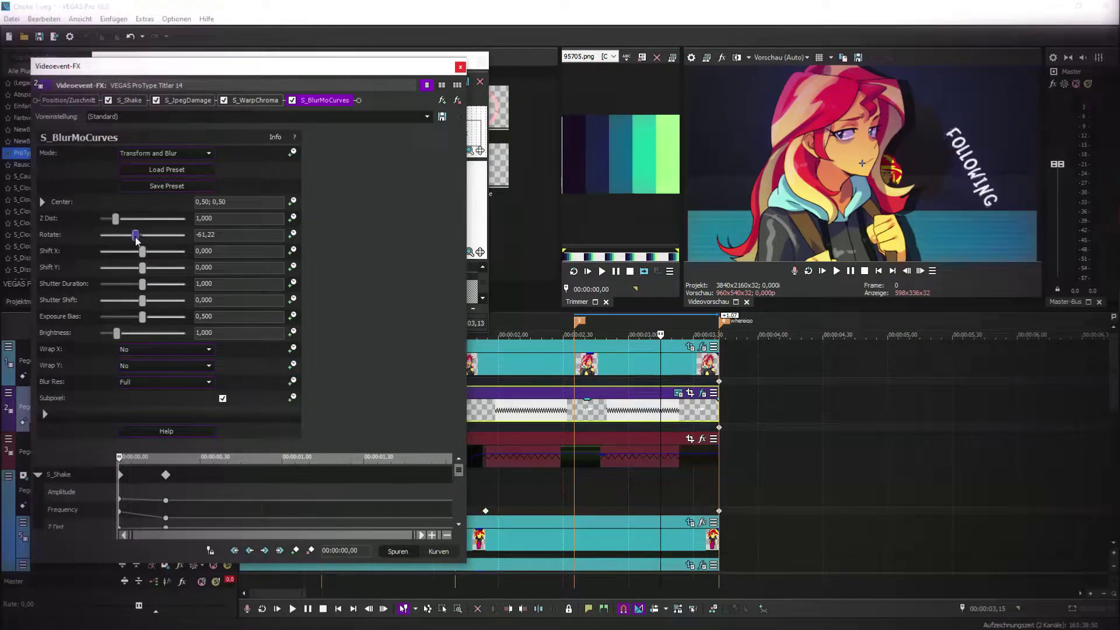
drag(459, 470, 460, 518)
click(205, 495)
drag(142, 244, 144, 243)
right_click(206, 511)
click(248, 422)
right_click(120, 512)
click(150, 437)
drag(266, 493, 475, 428)
click(81, 510)
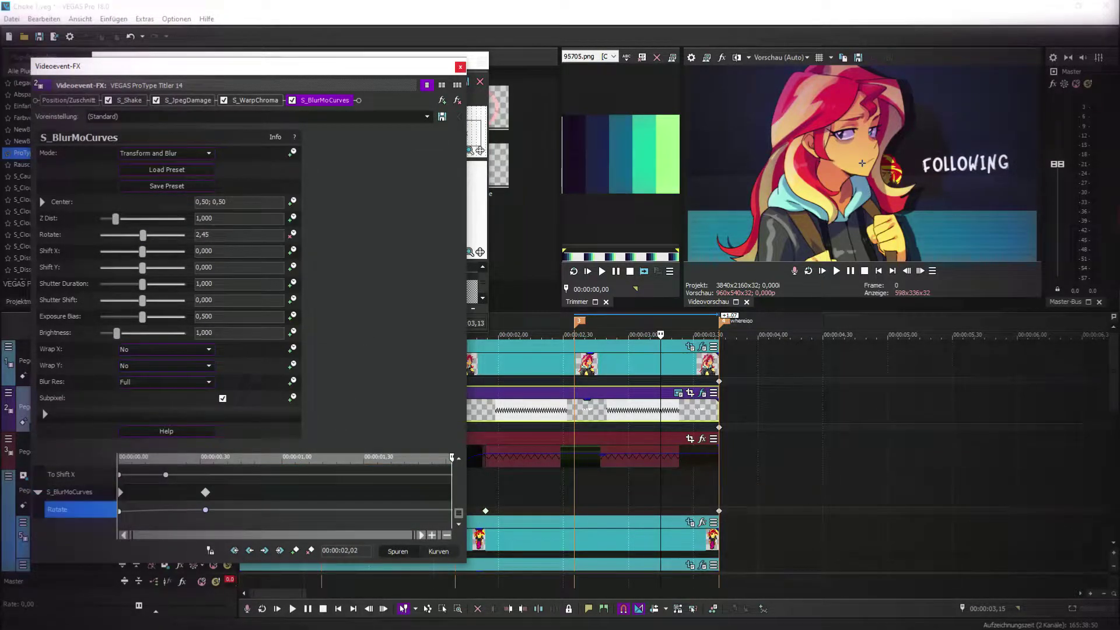
- Animate S_BlurMoCurves Z Dist from 2,400 to 0,867 at 00:00:00,35 and set that keyframe's interpolation to Schnelle Ein-/Ausblendung
drag(111, 222, 154, 231)
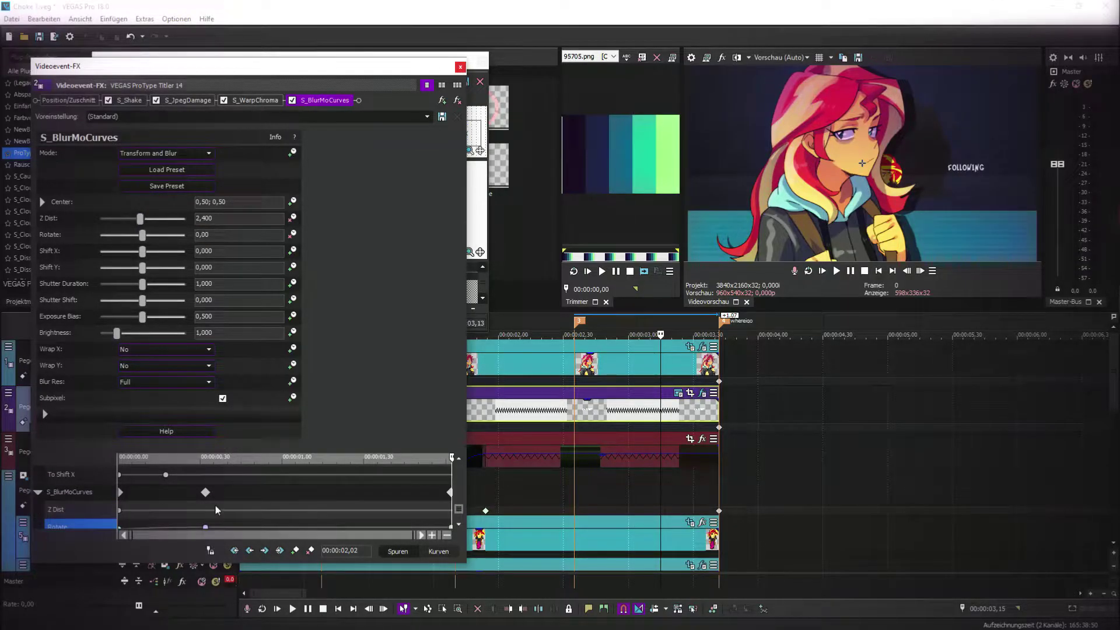
click(222, 509)
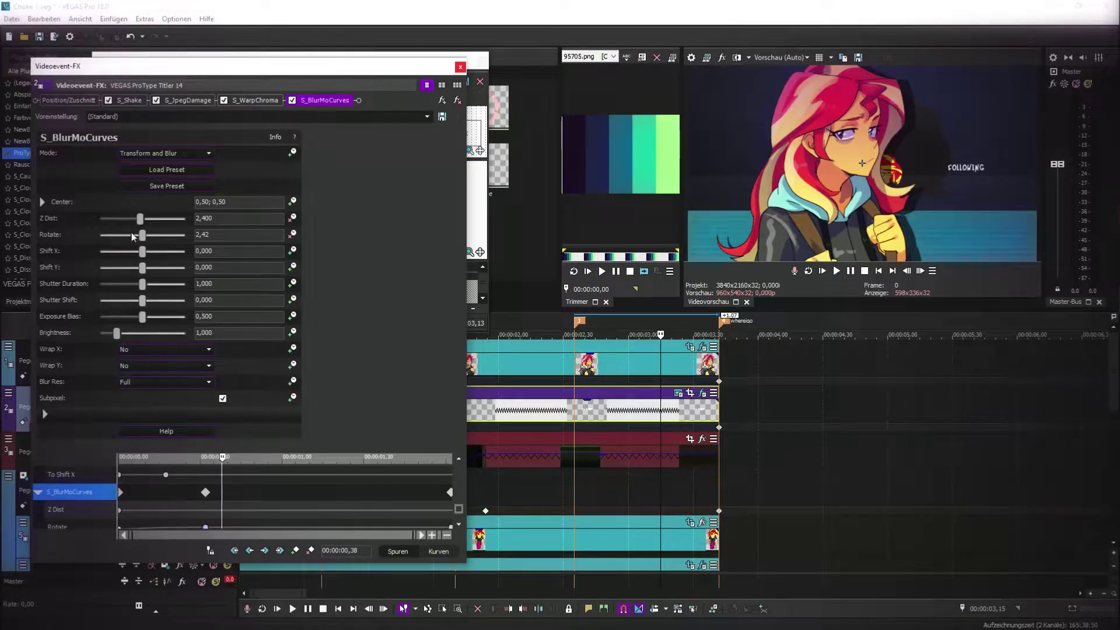
drag(140, 219, 115, 223)
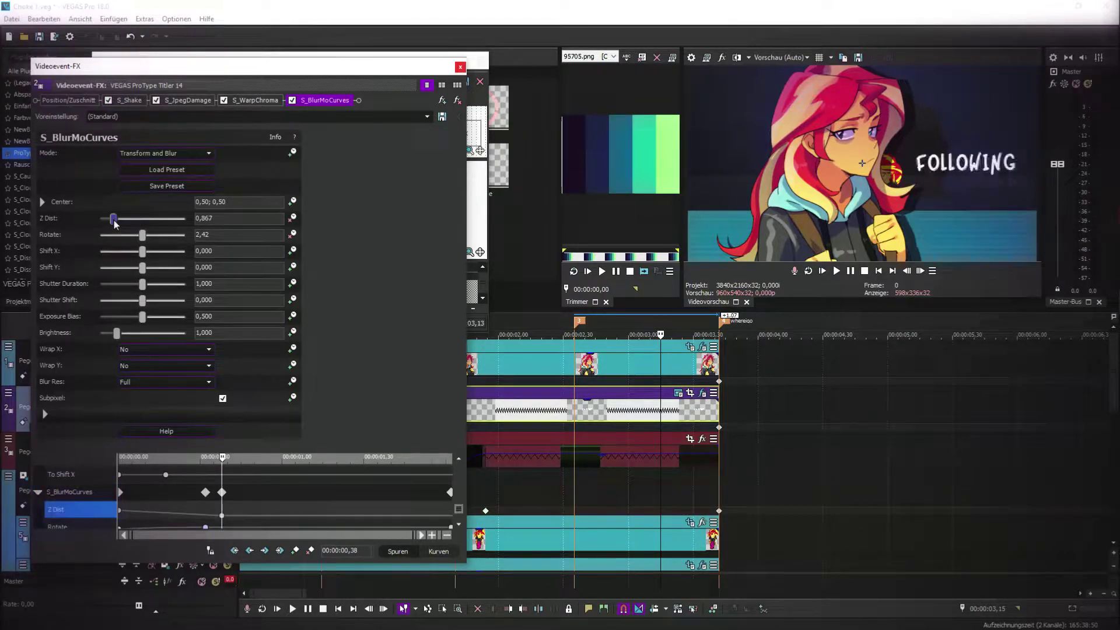
right_click(214, 516)
click(274, 434)
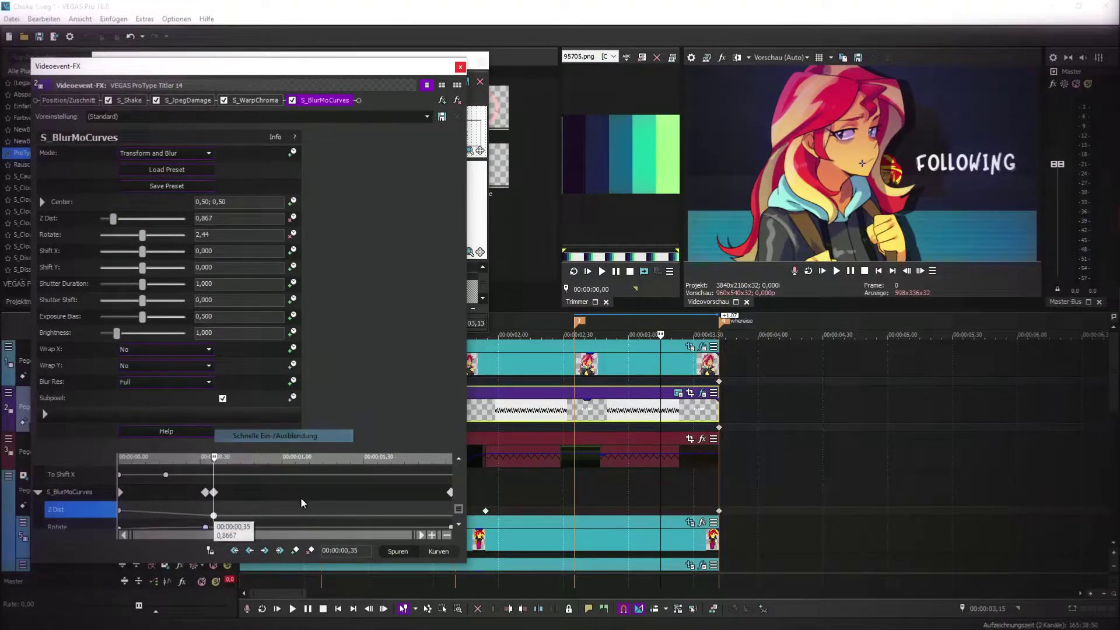
- Adjust S_BlurMoCurves Z Dist at the FOLLOWING title's end and tighten the title's pan/crop frame to enlarge the text
drag(292, 493, 496, 519)
click(325, 99)
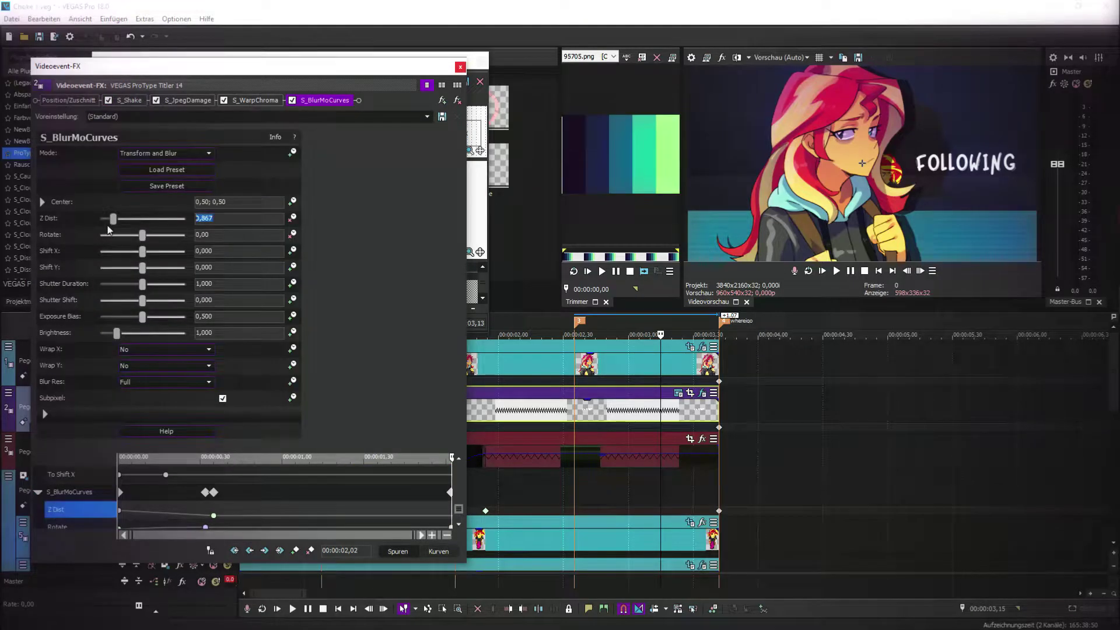
click(460, 67)
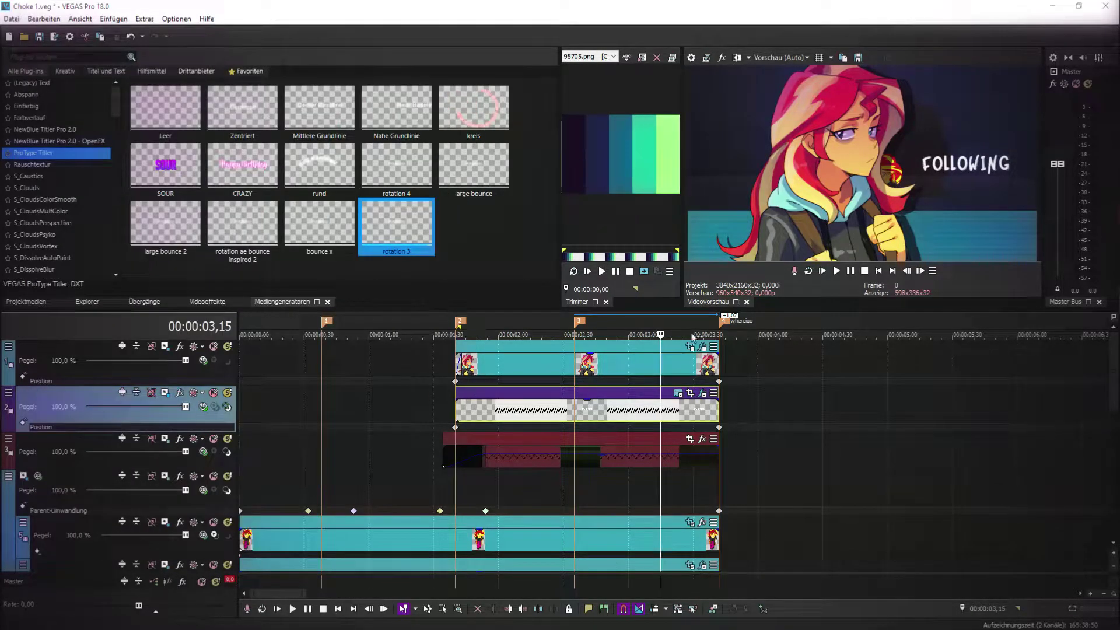
click(690, 394)
scroll(436, 310, down, 4)
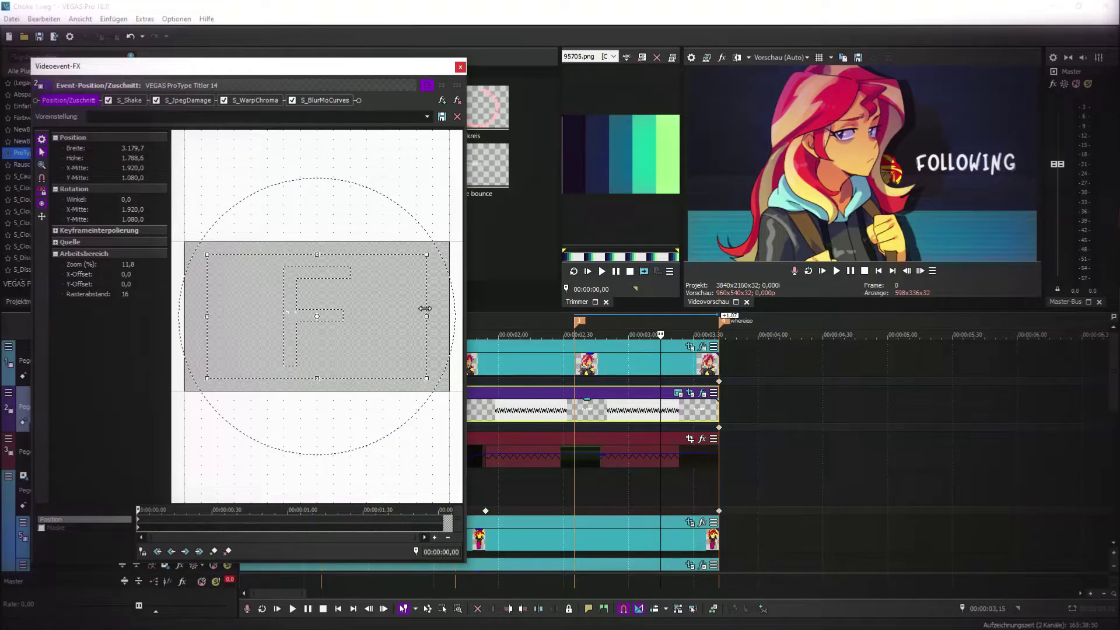
- Move the S_JpegDamage end keyframe to 00:00:02,02 and set its Quality to about 0,603
click(187, 100)
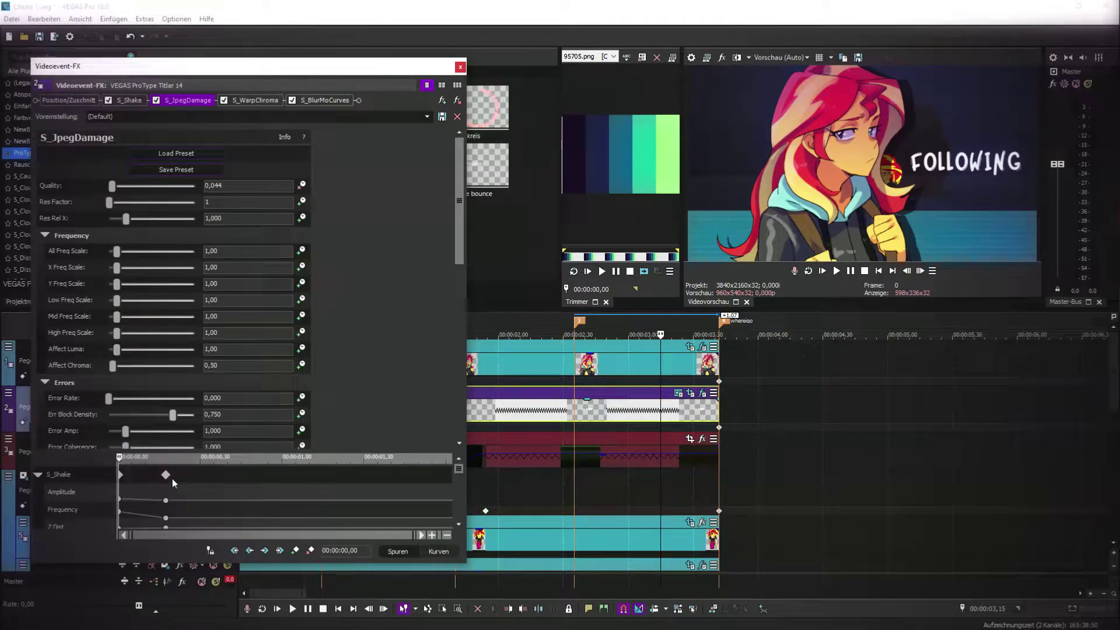
scroll(457, 495, down, 3)
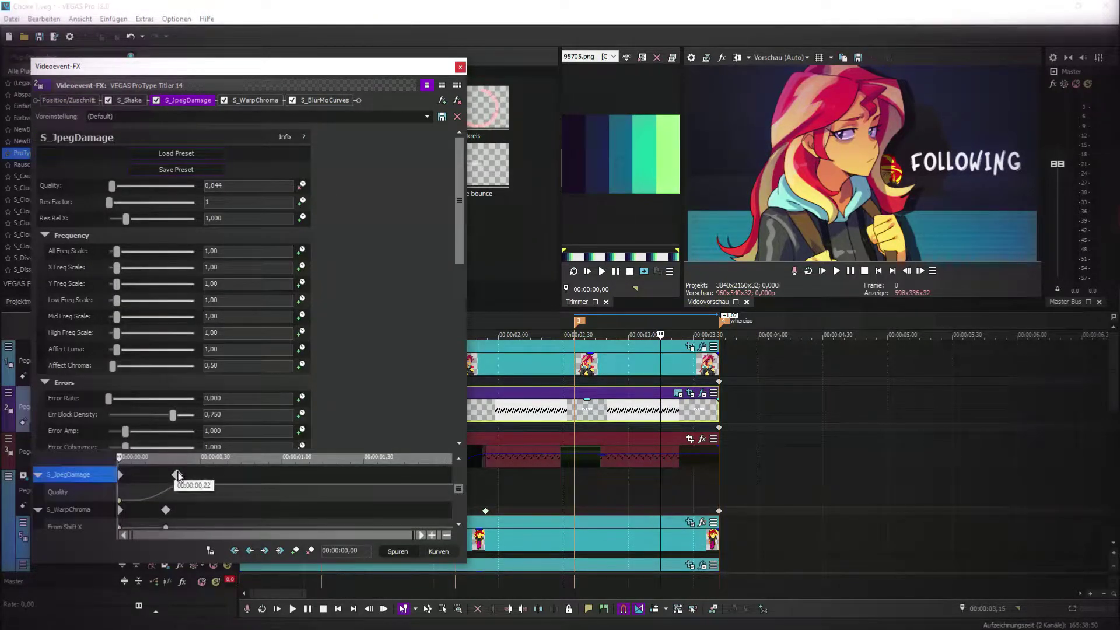
click(451, 476)
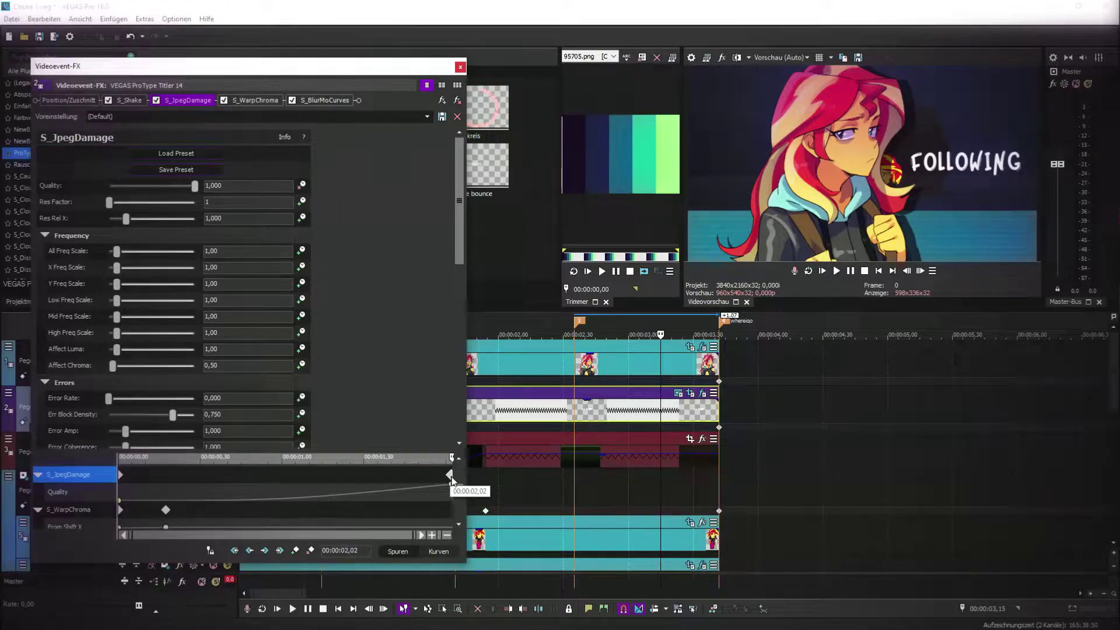
drag(162, 192, 108, 194)
drag(143, 200, 163, 202)
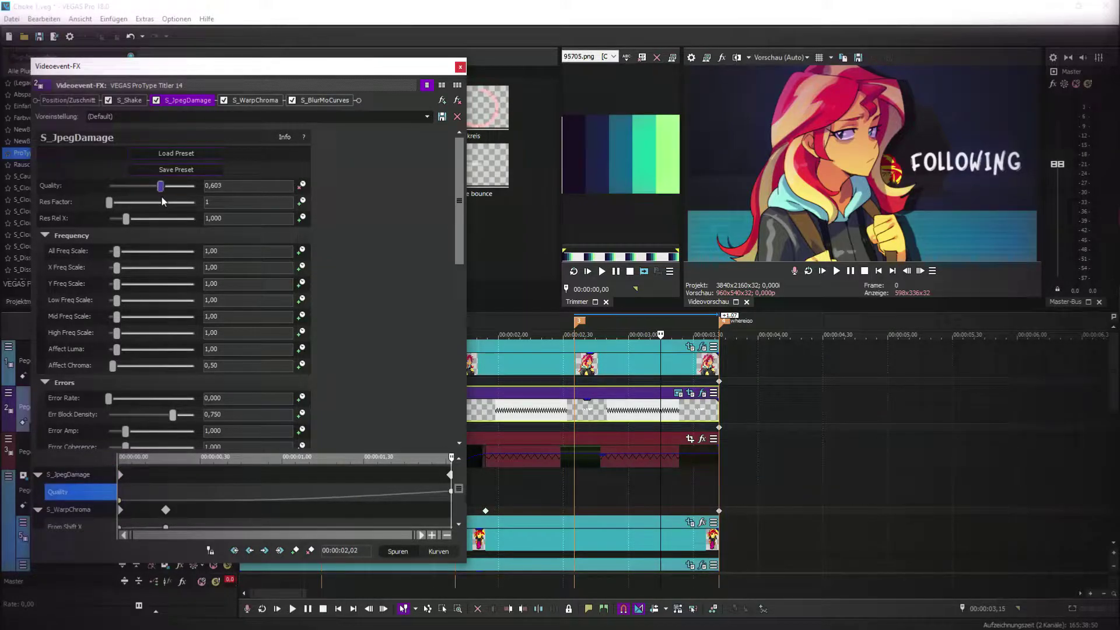
click(460, 66)
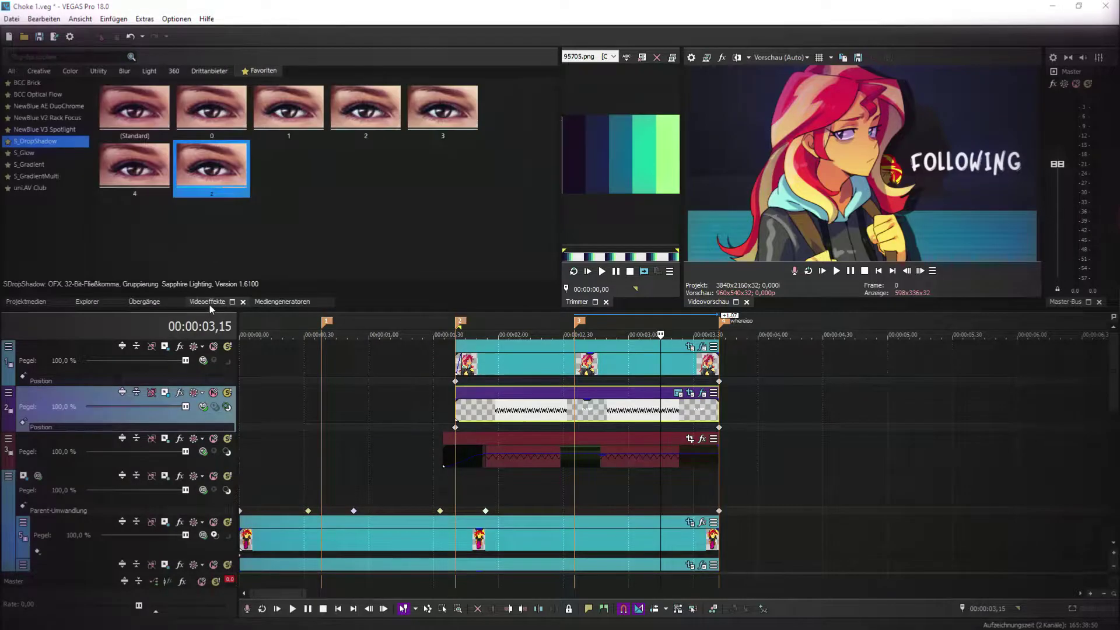
- Apply the S_Gradient preset bloody to the FOLLOWING title and sample its Start Color from the palette image's teal-blue stripe
click(52, 164)
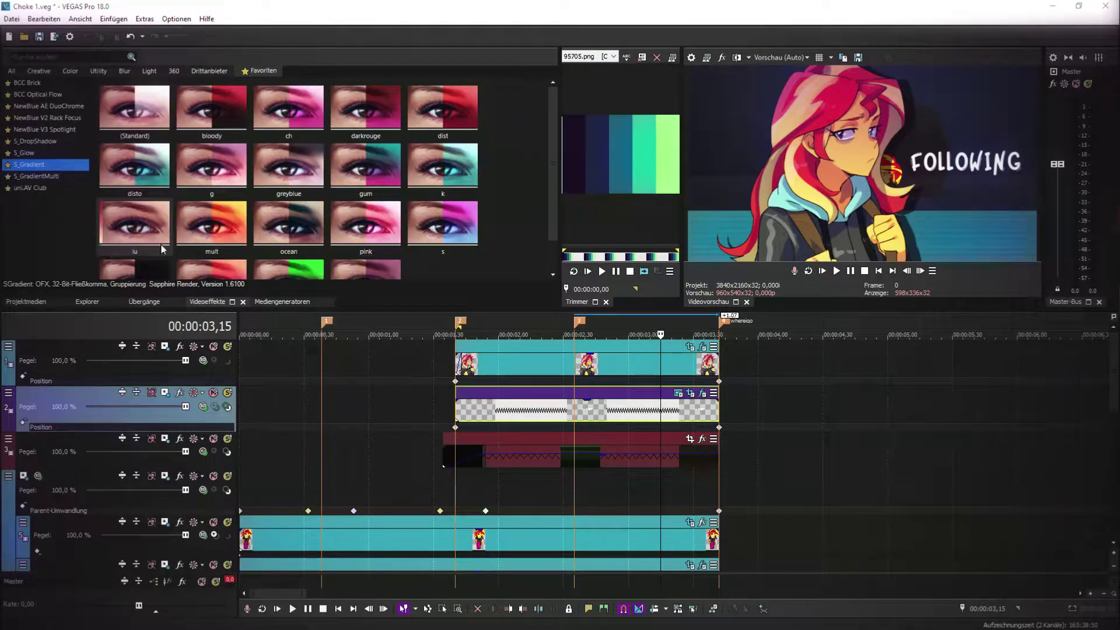
scroll(499, 241, down, 1)
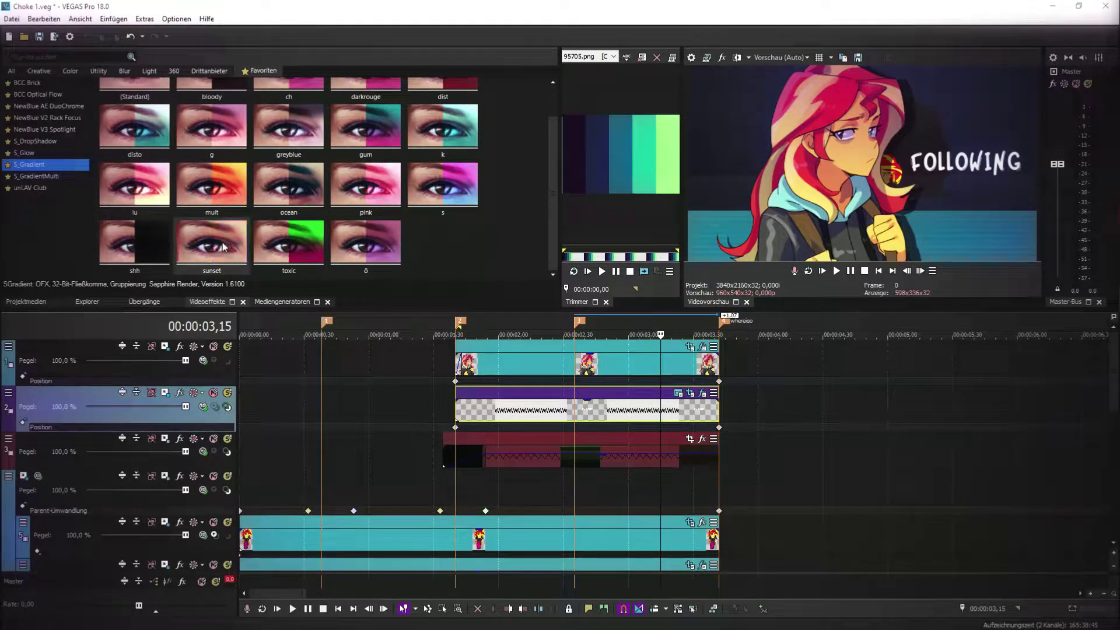
scroll(352, 233, up, 1)
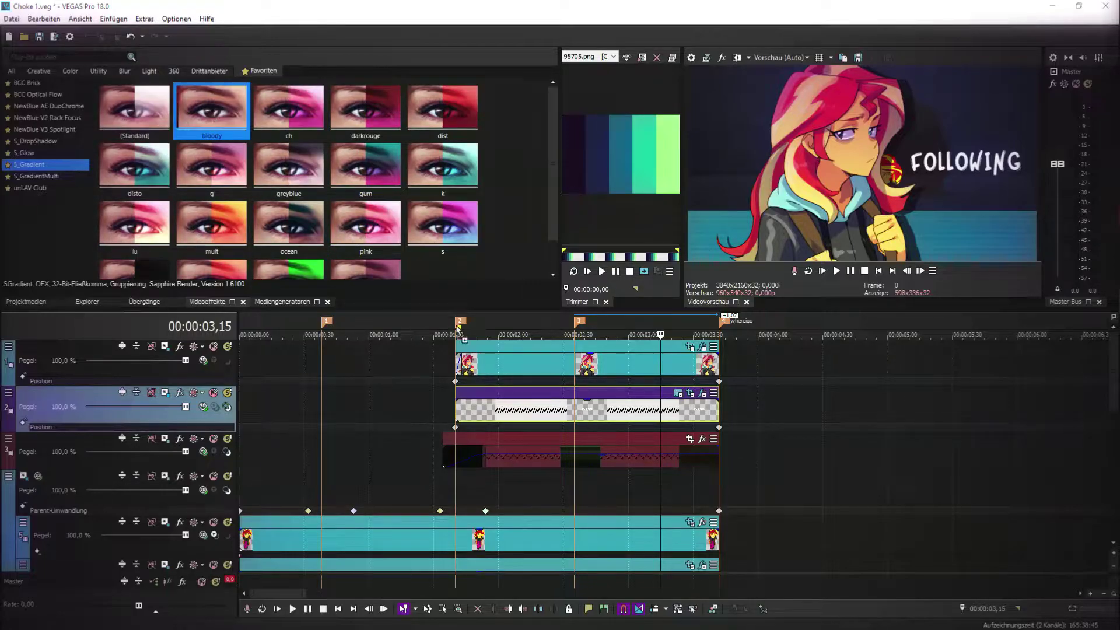
drag(213, 112, 583, 407)
click(136, 219)
click(622, 153)
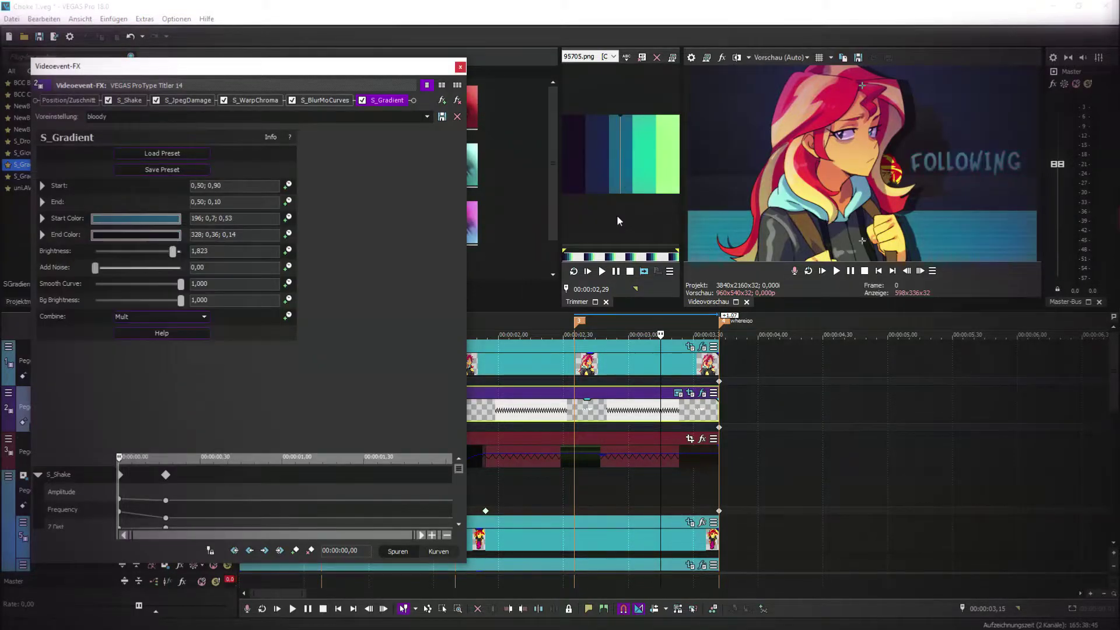
- Sample the S_Gradient End Color from the palette image's darkest stripe and close the effect settings
click(149, 237)
click(121, 251)
click(570, 153)
click(590, 224)
click(460, 67)
- Apply the S_DropShadow preset z to the FOLLOWING title, sampling its Shadow Color from the palette's dark blue stripe and darkening it
click(49, 141)
drag(213, 168, 602, 408)
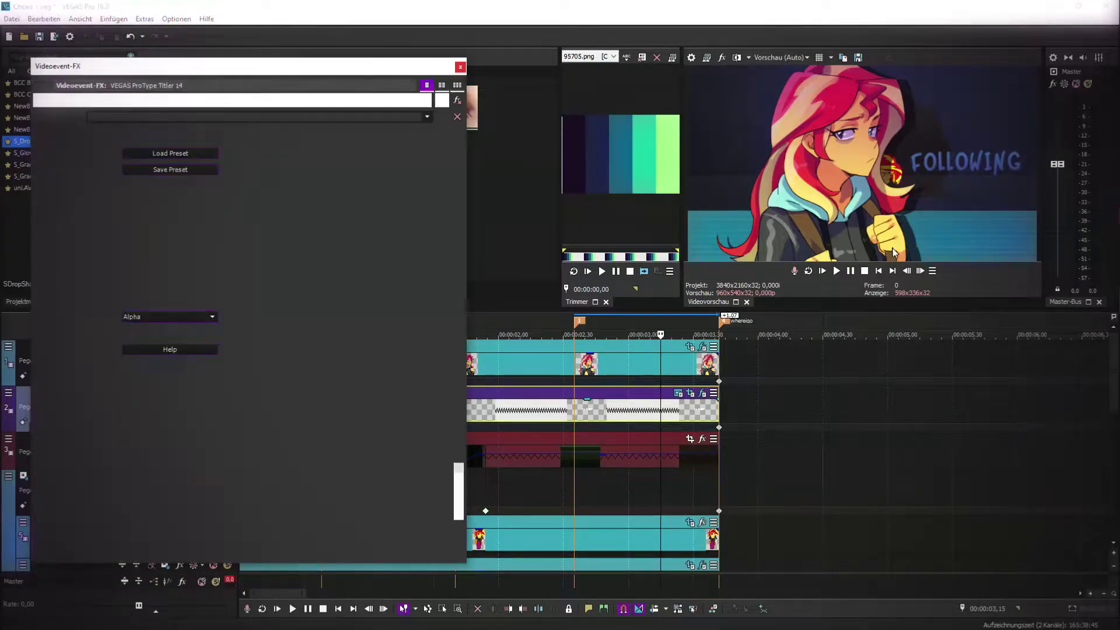
click(138, 188)
click(131, 202)
click(598, 146)
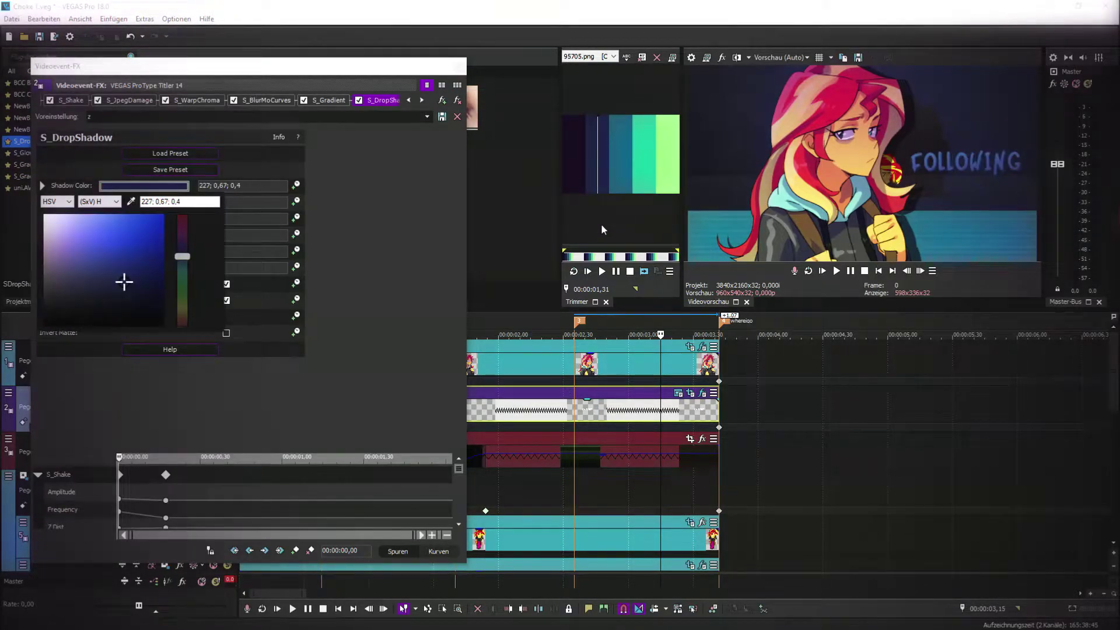
click(119, 314)
click(361, 185)
click(456, 67)
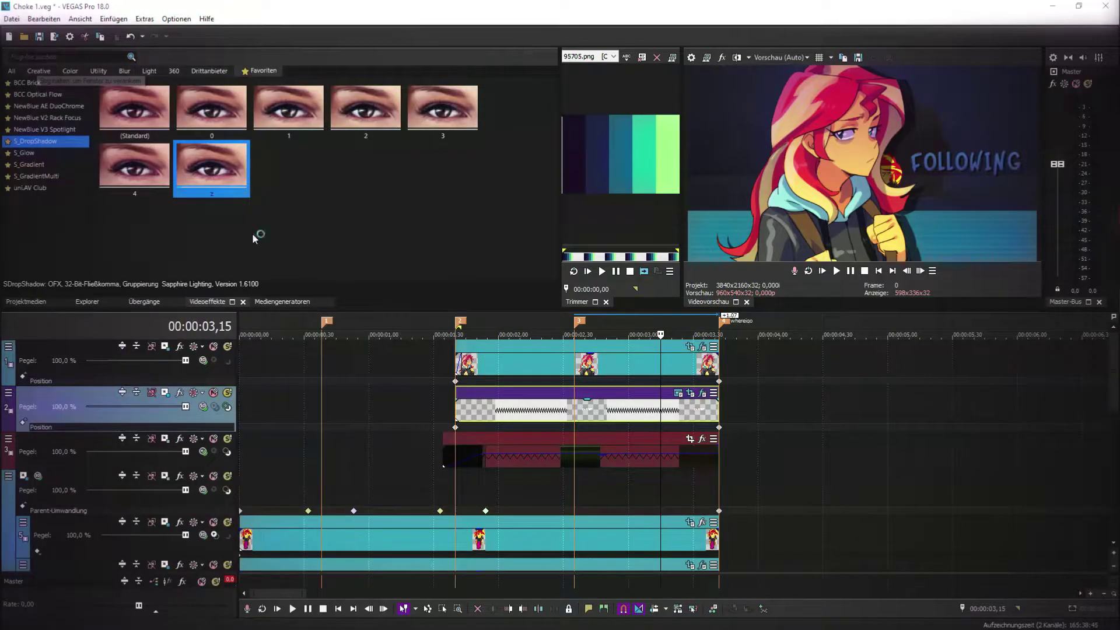
- Show the project media and save the project
click(18, 301)
click(46, 165)
key(ctrl+s)
- Step through the second scene from marker 2 to check the FOLLOWING title's animation and colors
click(458, 410)
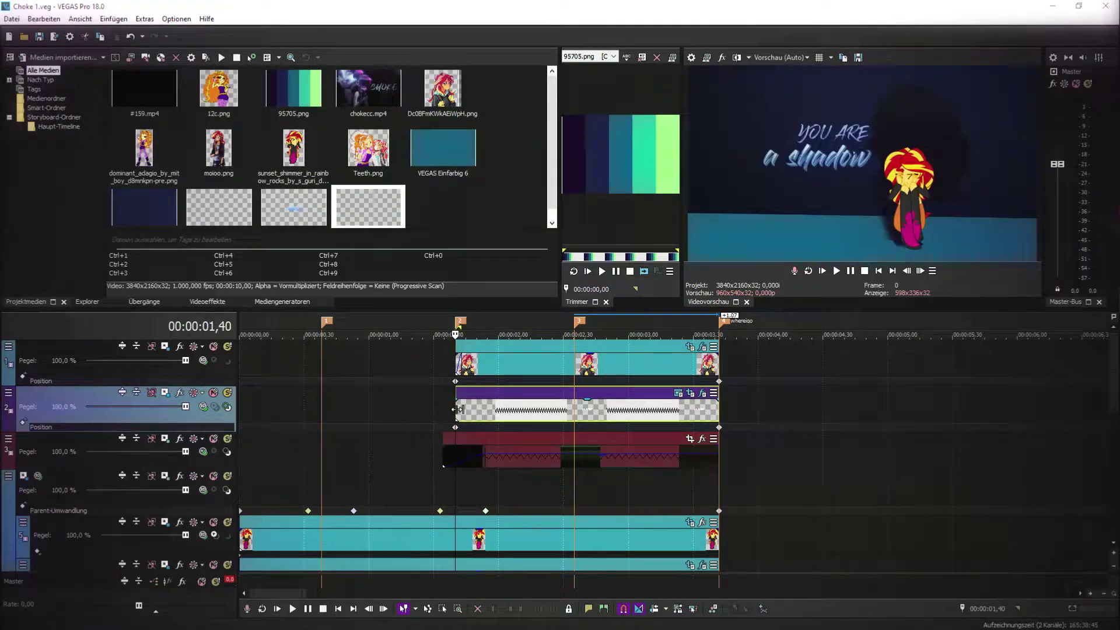
key(Right)
key(Right)
key(Right)
key(Right)
key(Right)
key(Right)
key(Right)
key(Right)
key(Right)
key(Right)
key(Right)
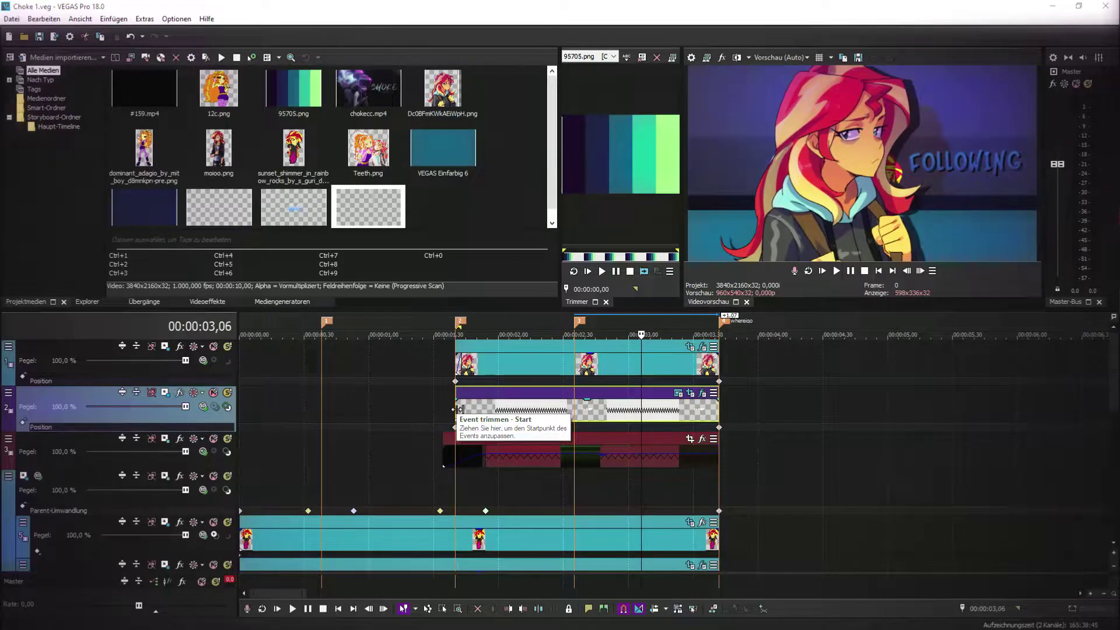
- Narrow the FOLLOWING title's pan/crop frame slightly to enlarge the text further
click(690, 392)
drag(427, 311, 413, 312)
- Try out fonts on the FOLLOWING text in the ProType Titler and set its font family to Captain Redemption
click(678, 393)
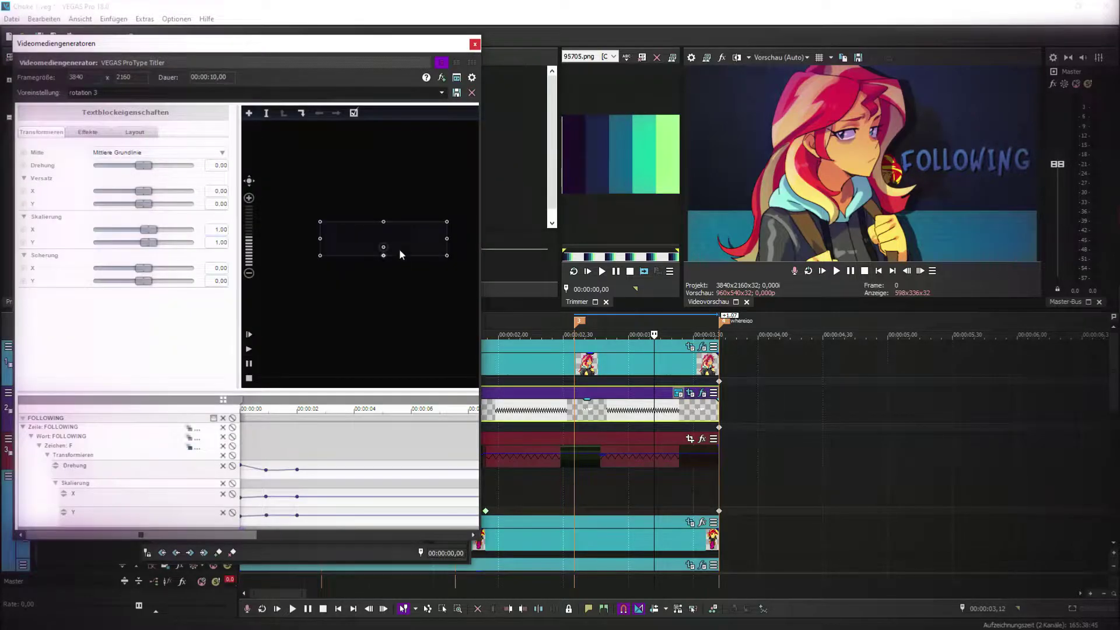
click(124, 154)
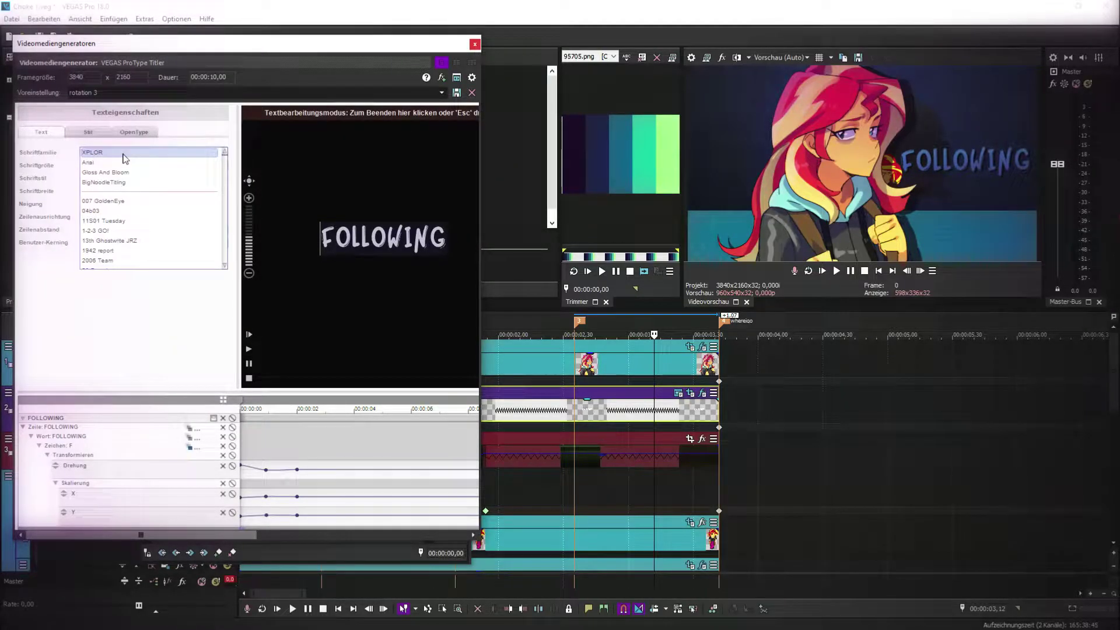
scroll(142, 220, down, 10)
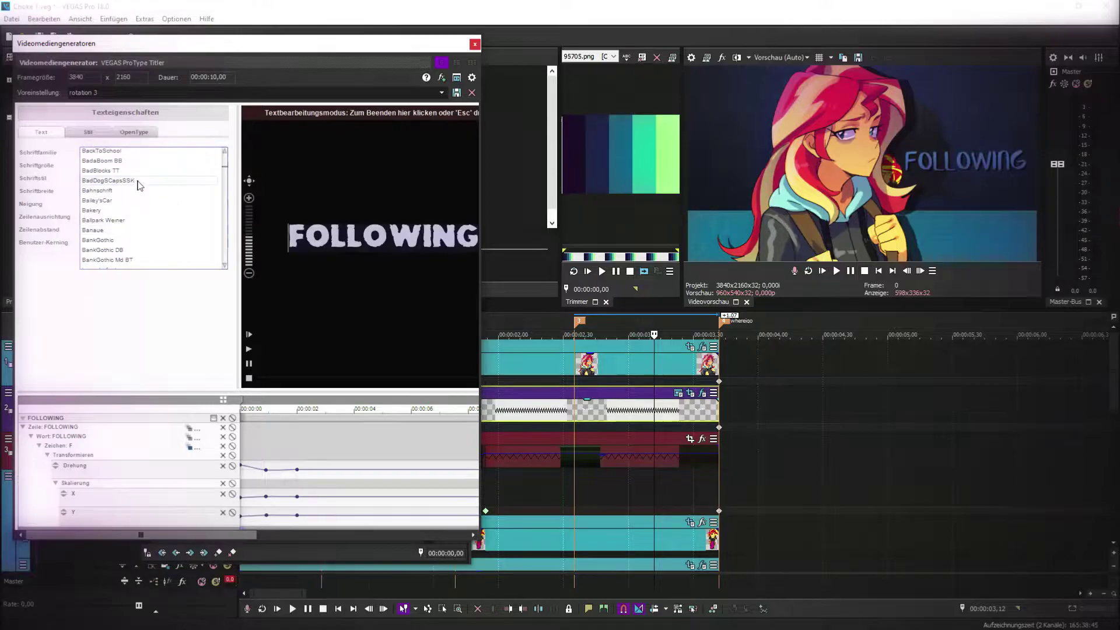
scroll(136, 210, down, 10)
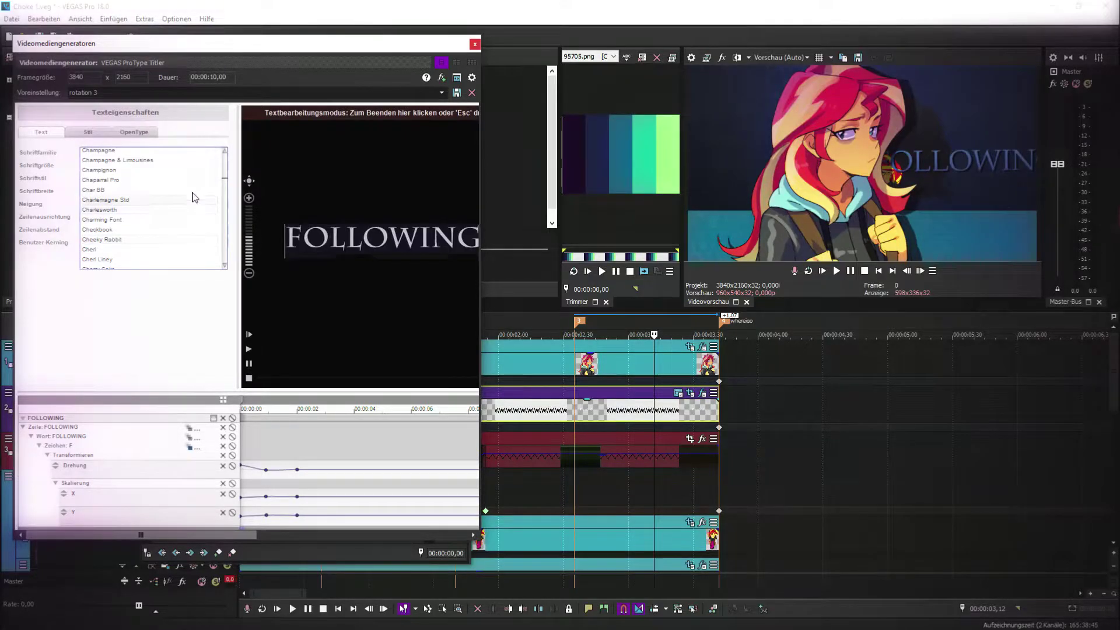
scroll(227, 185, down, 6)
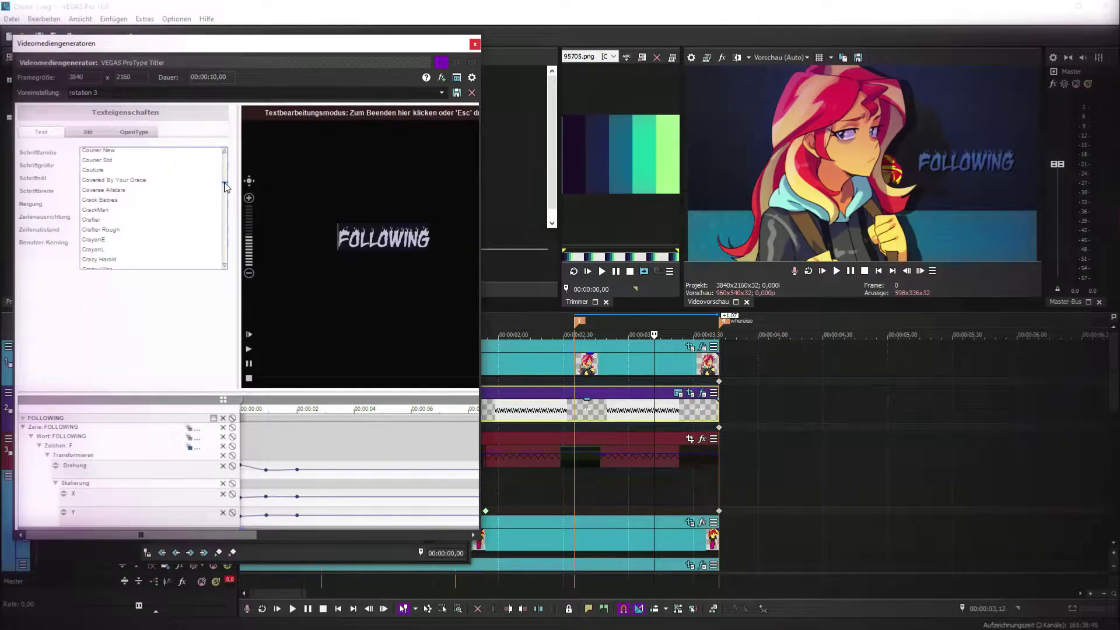
scroll(227, 186, up, 5)
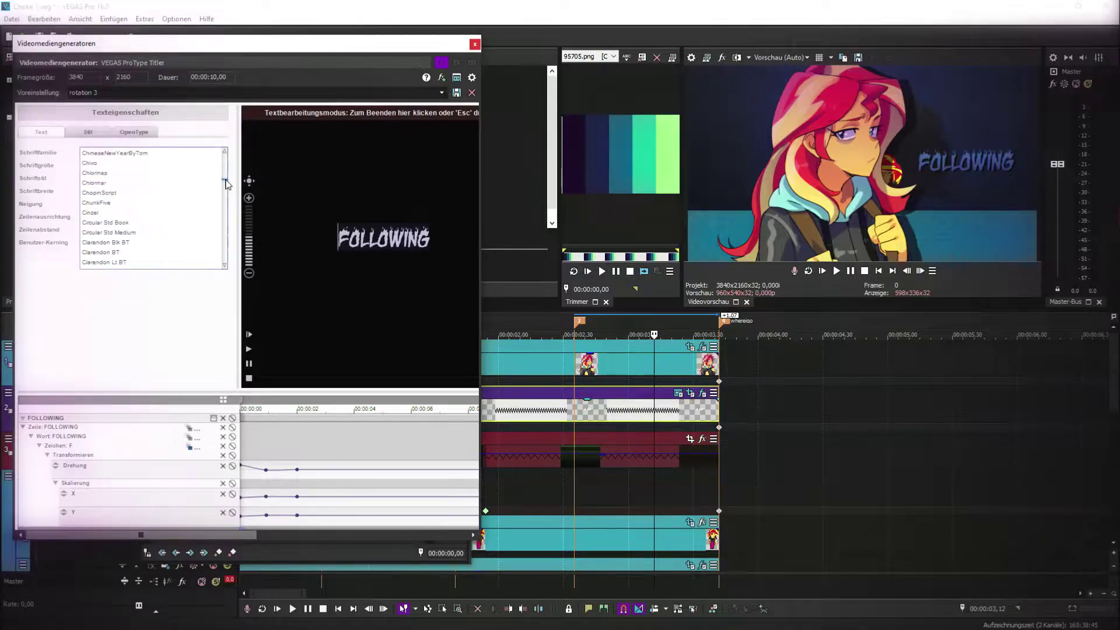
scroll(227, 184, up, 5)
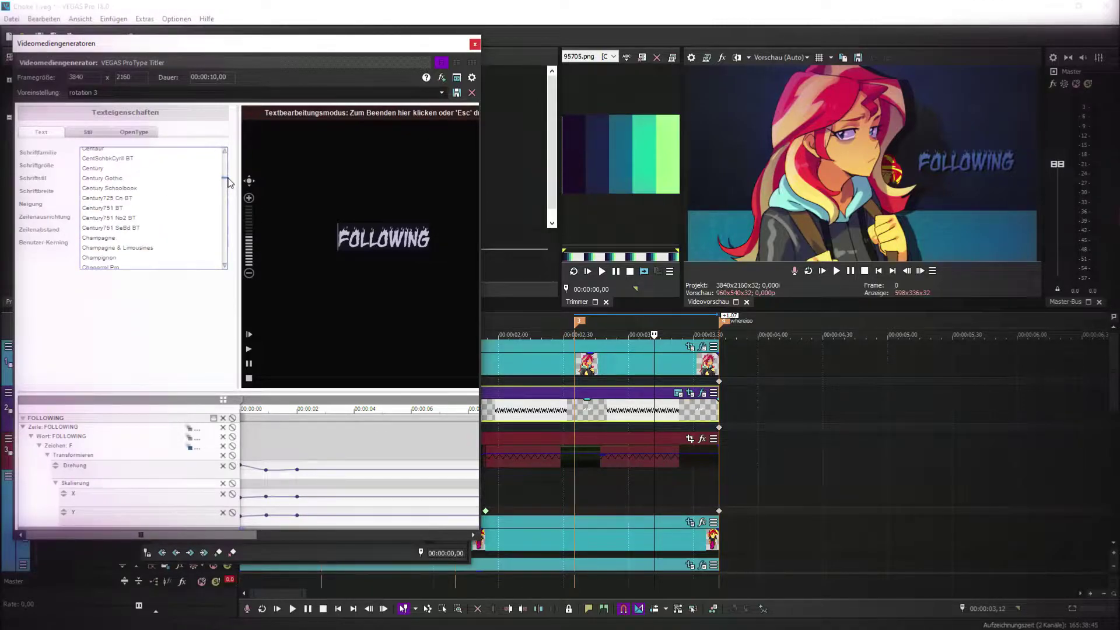
click(211, 175)
scroll(227, 182, up, 10)
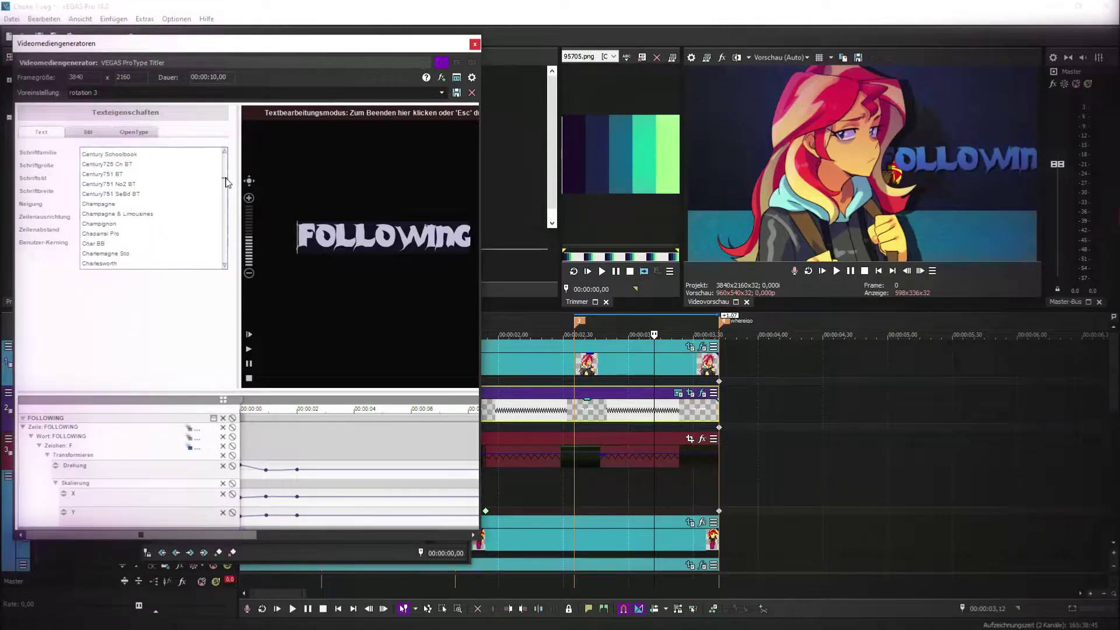
scroll(228, 180, down, 8)
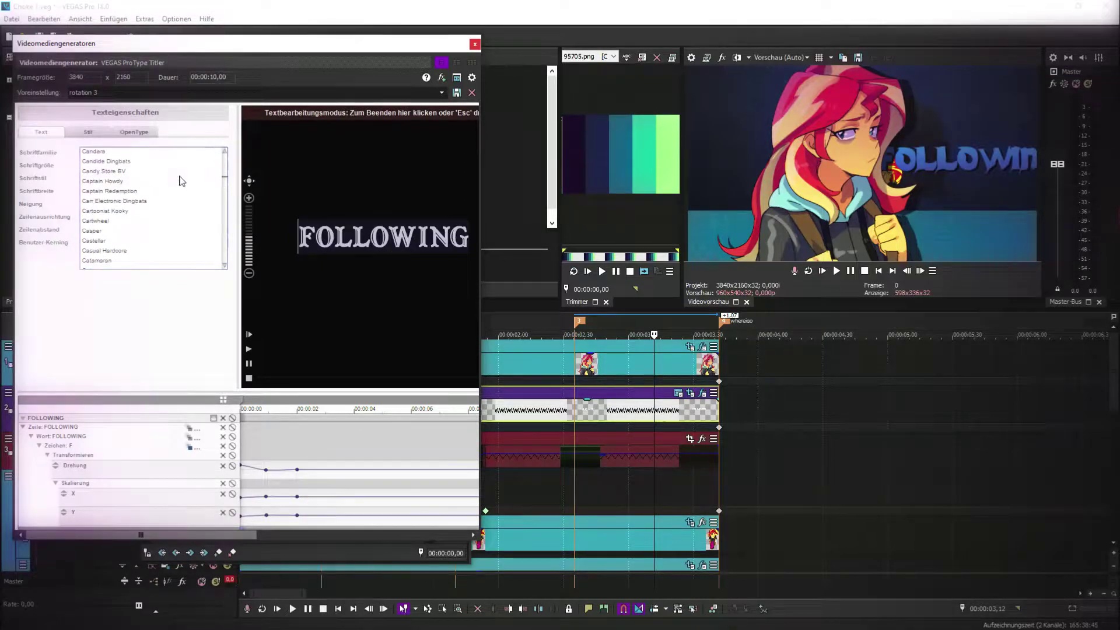
click(172, 191)
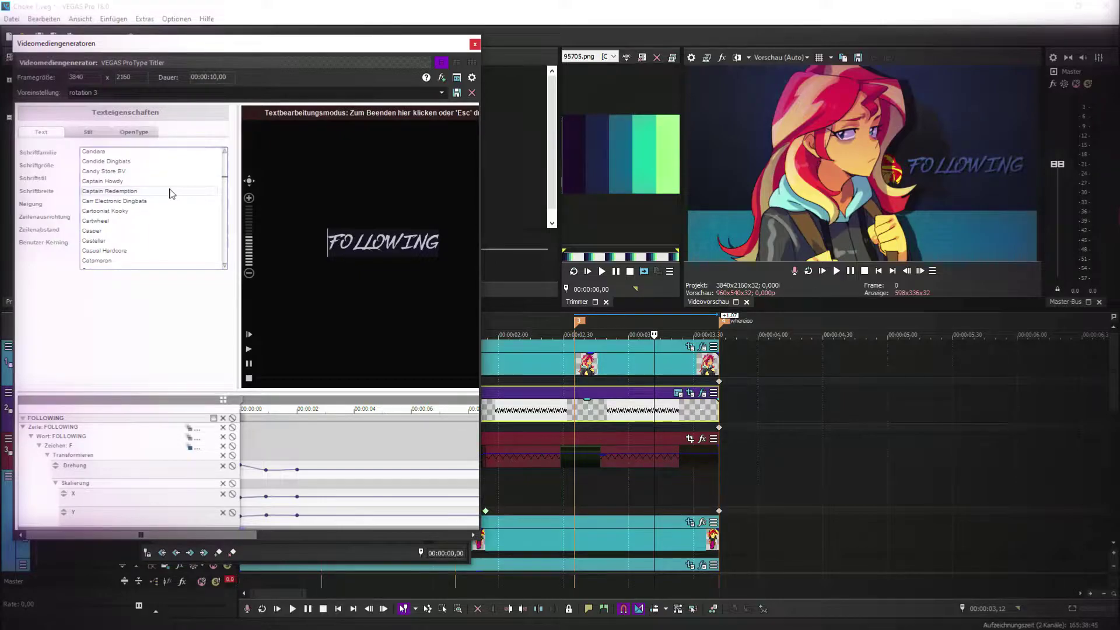
- Set the FOLLOWING text's Schriftbreite to Sehr schwer and close the title generator
click(172, 193)
click(172, 191)
click(119, 283)
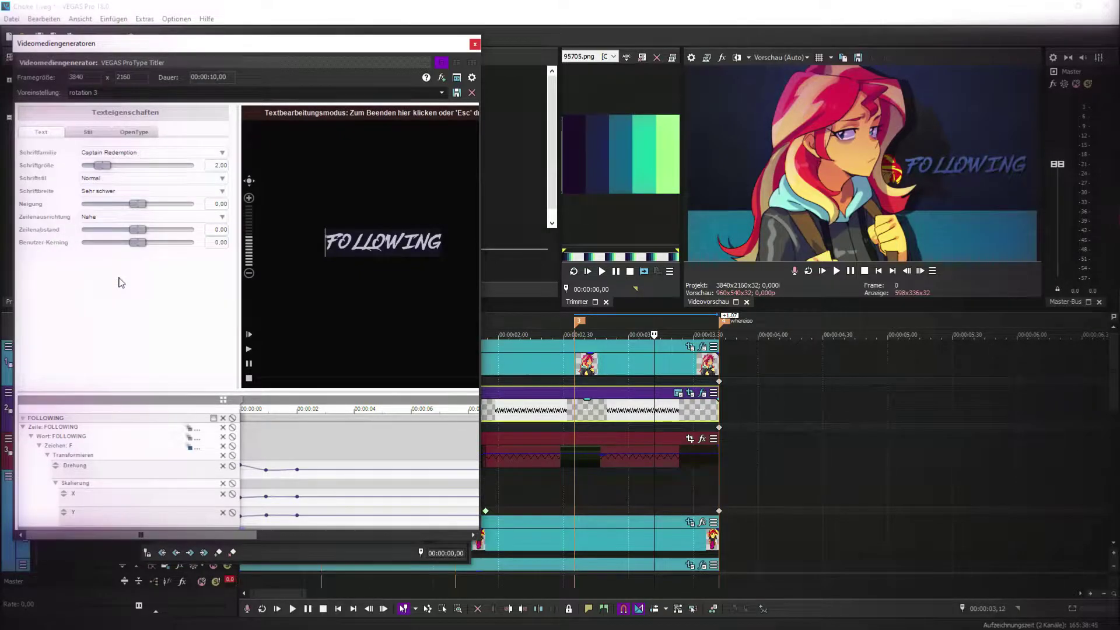
click(477, 45)
click(702, 393)
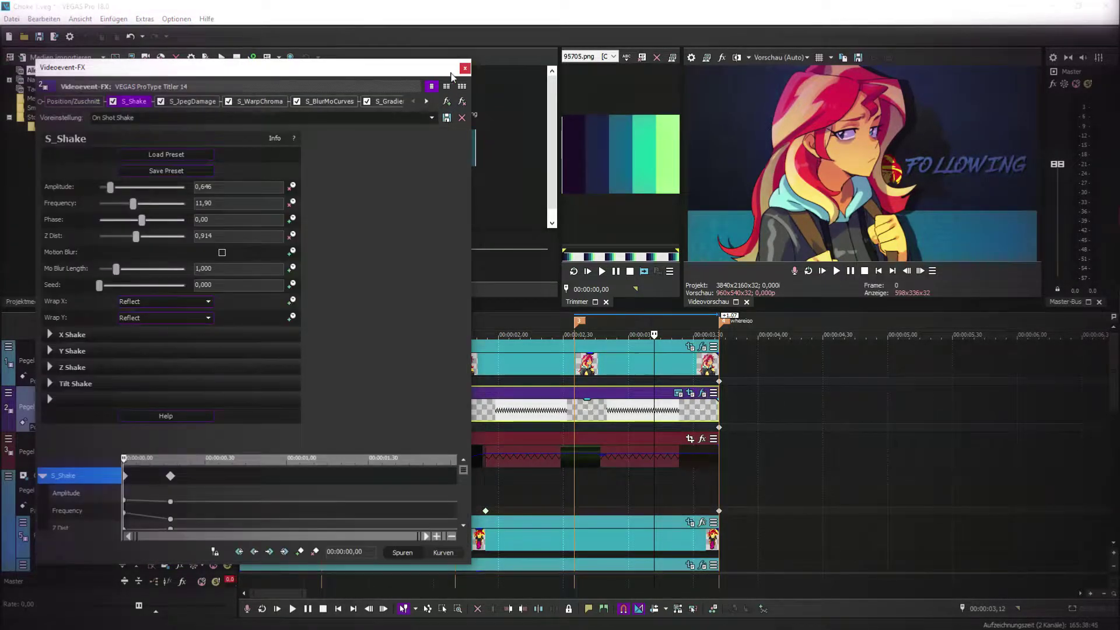
click(465, 69)
click(450, 480)
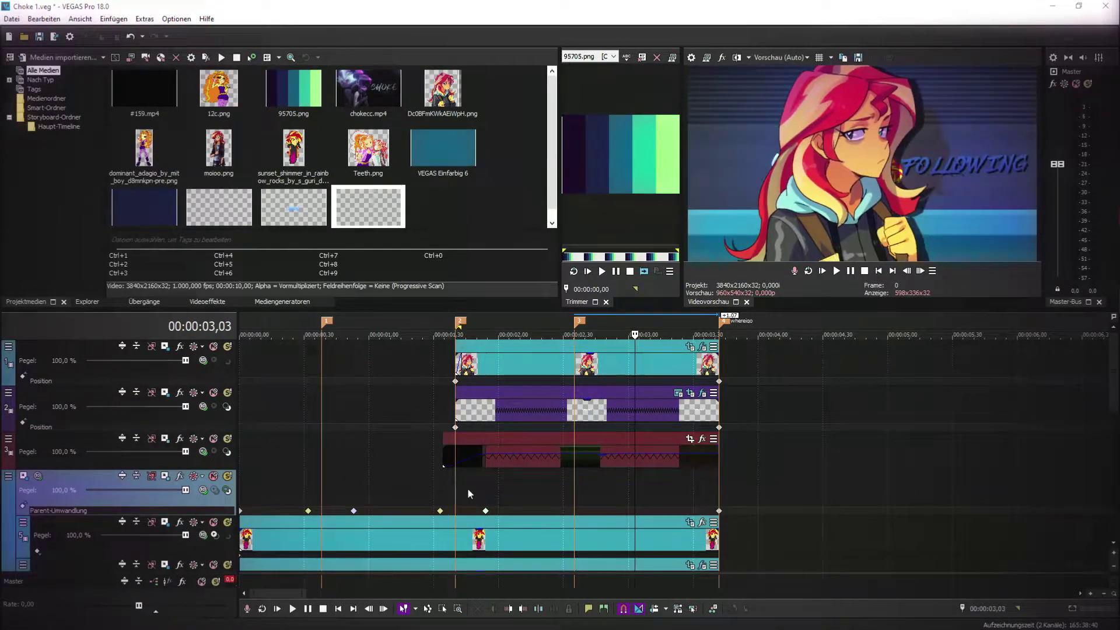
- Split the small character's event just after marker 2 and give the second part a 0:18 fade-in
click(458, 545)
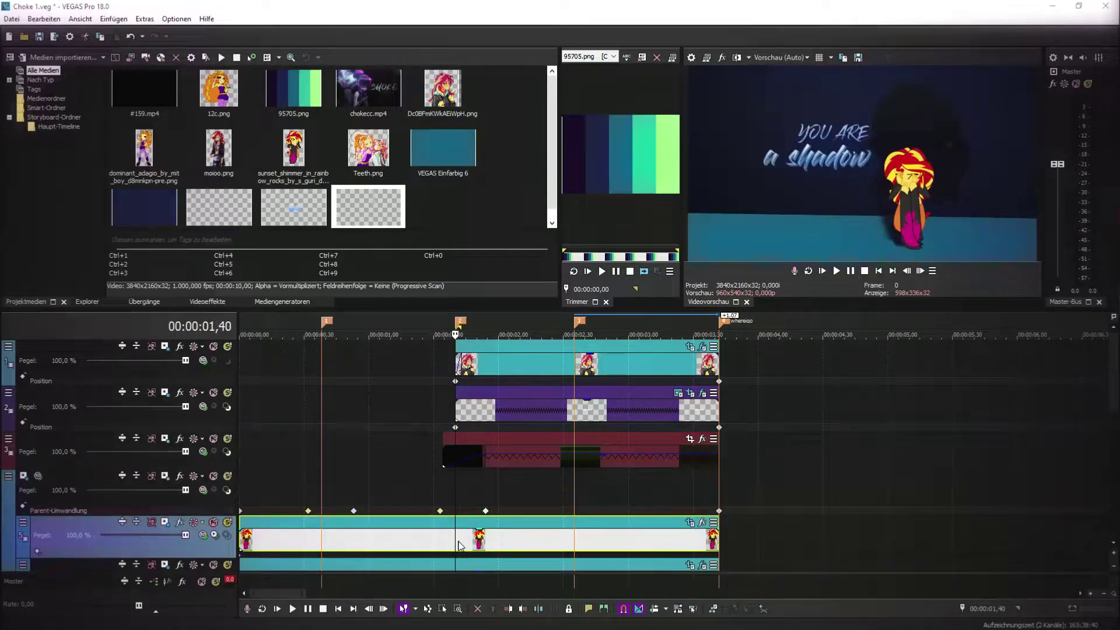
key(s)
drag(472, 542, 512, 539)
- Add the effects VEGAS Chroma-Keyer and VEGAS Invertieren to the second part of the small character's event
click(601, 542)
click(639, 541)
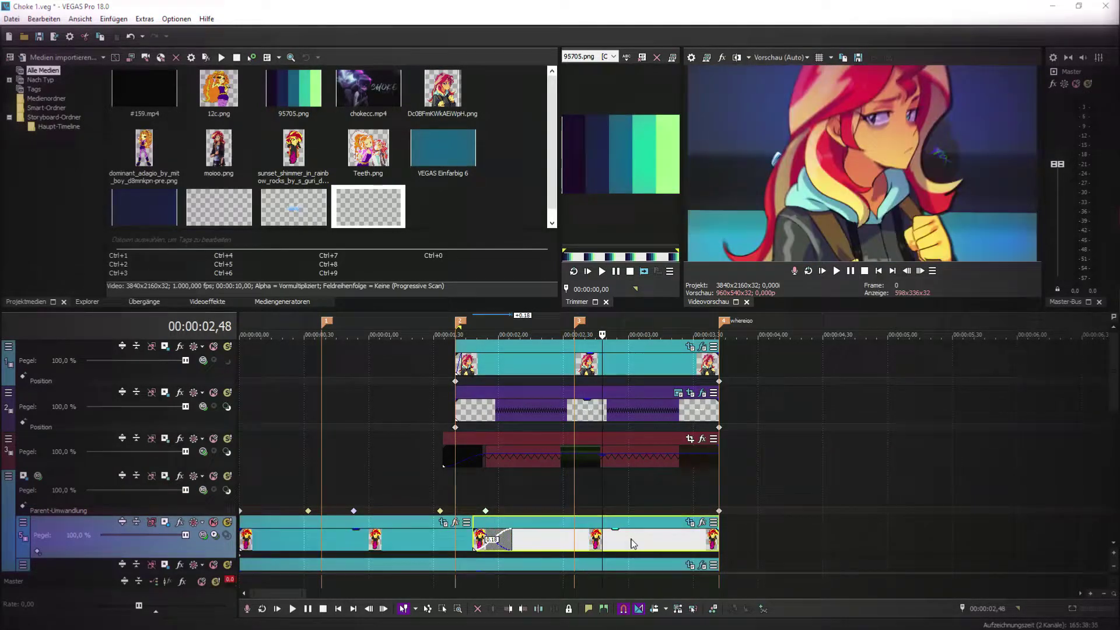
click(702, 524)
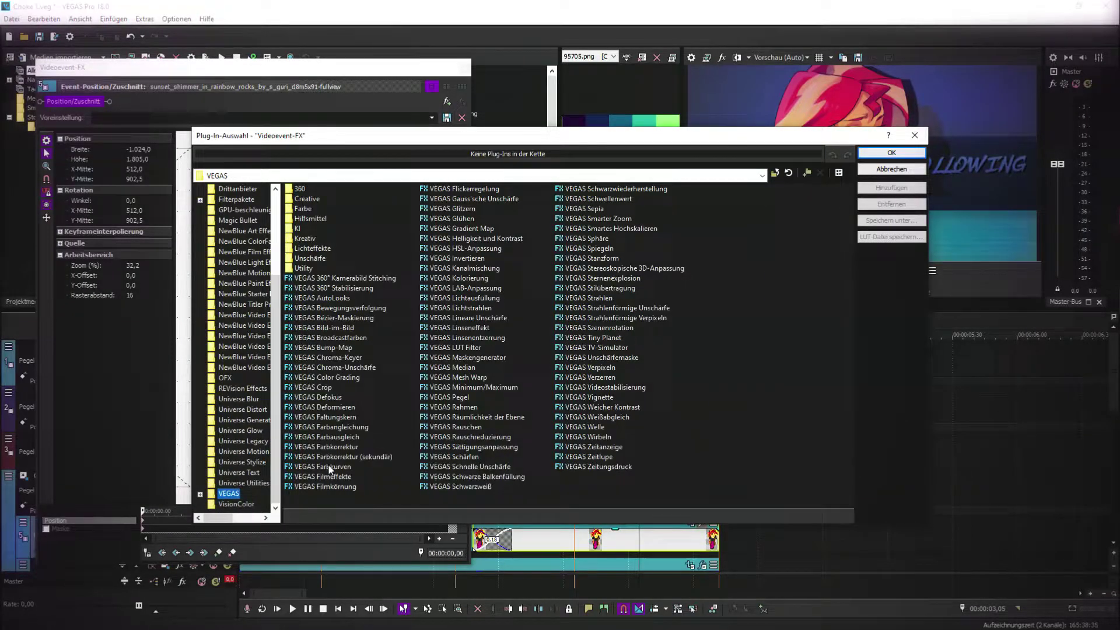
double_click(328, 357)
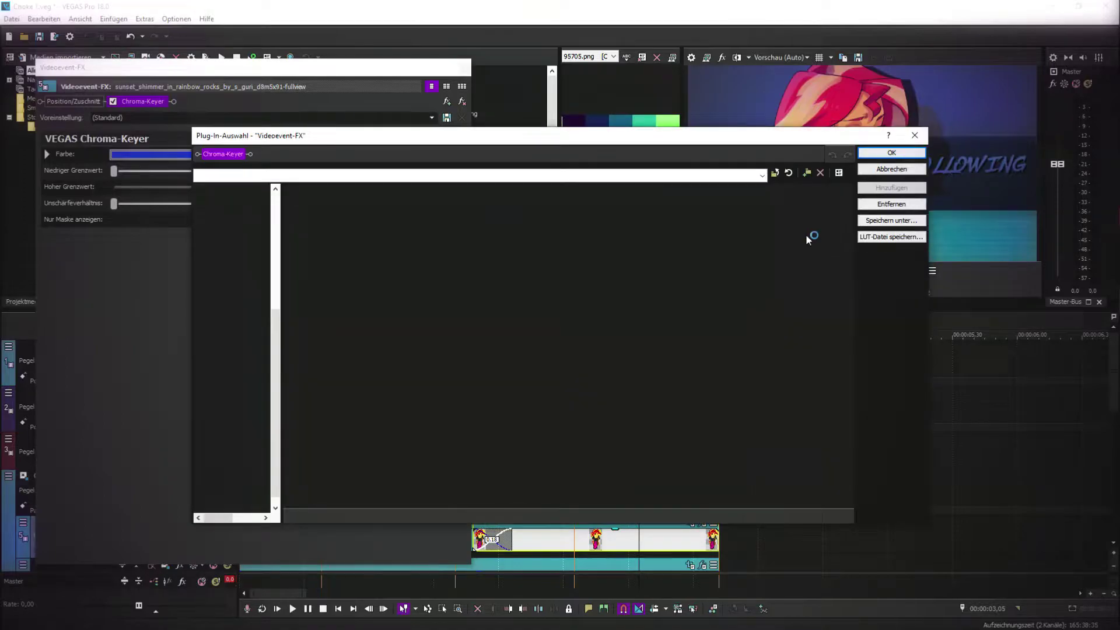
click(457, 258)
click(896, 188)
click(891, 152)
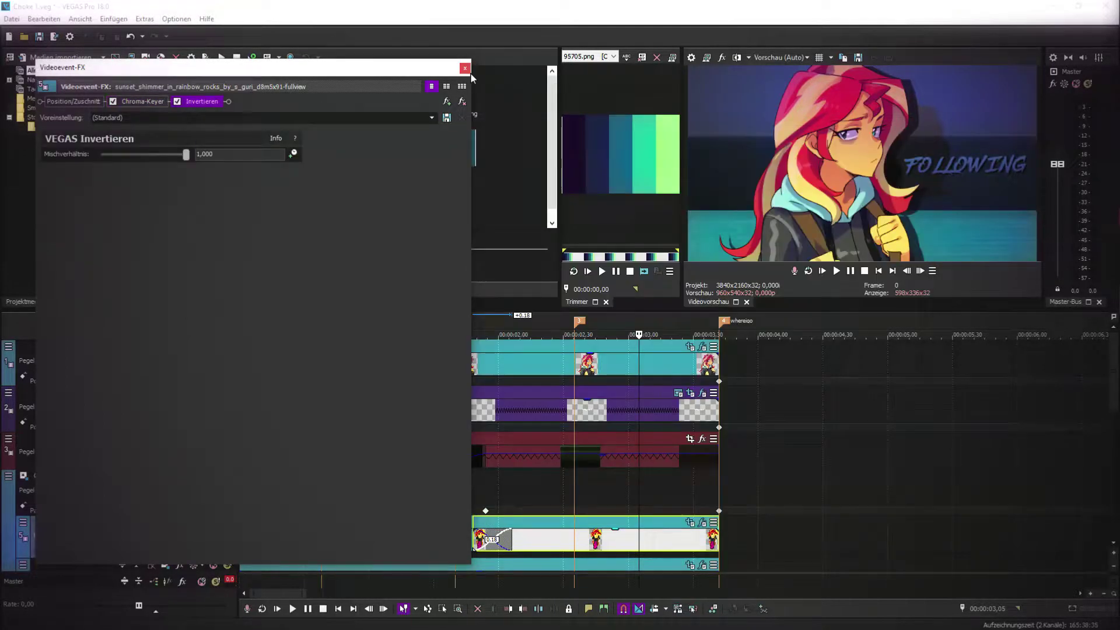
- Lower the opacity of the second part of the small character's event and save the project
click(470, 69)
click(692, 478)
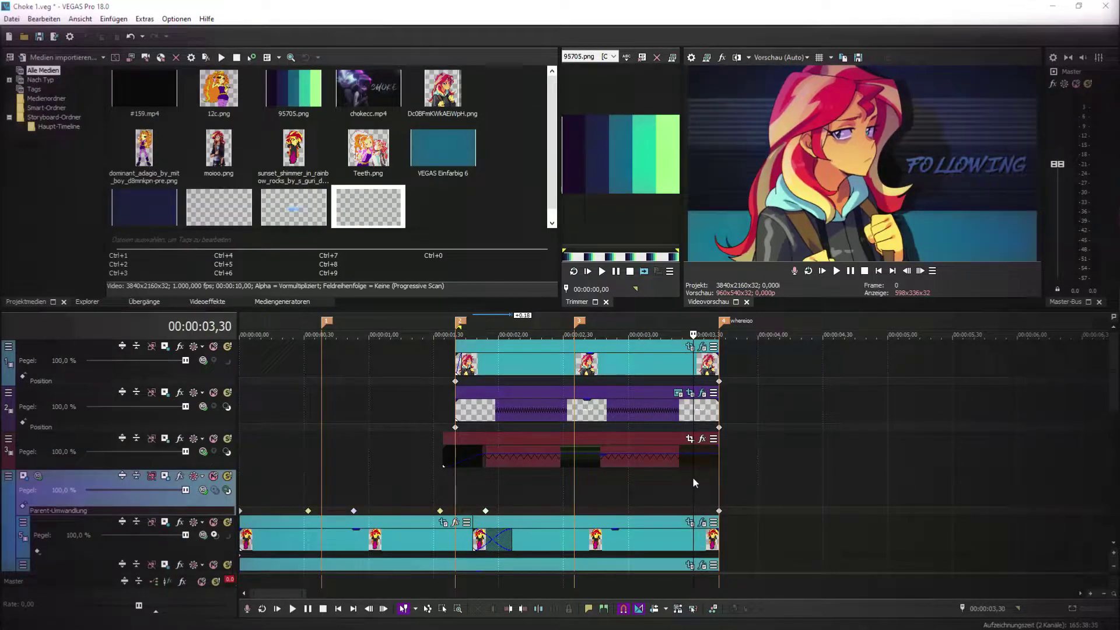
click(663, 535)
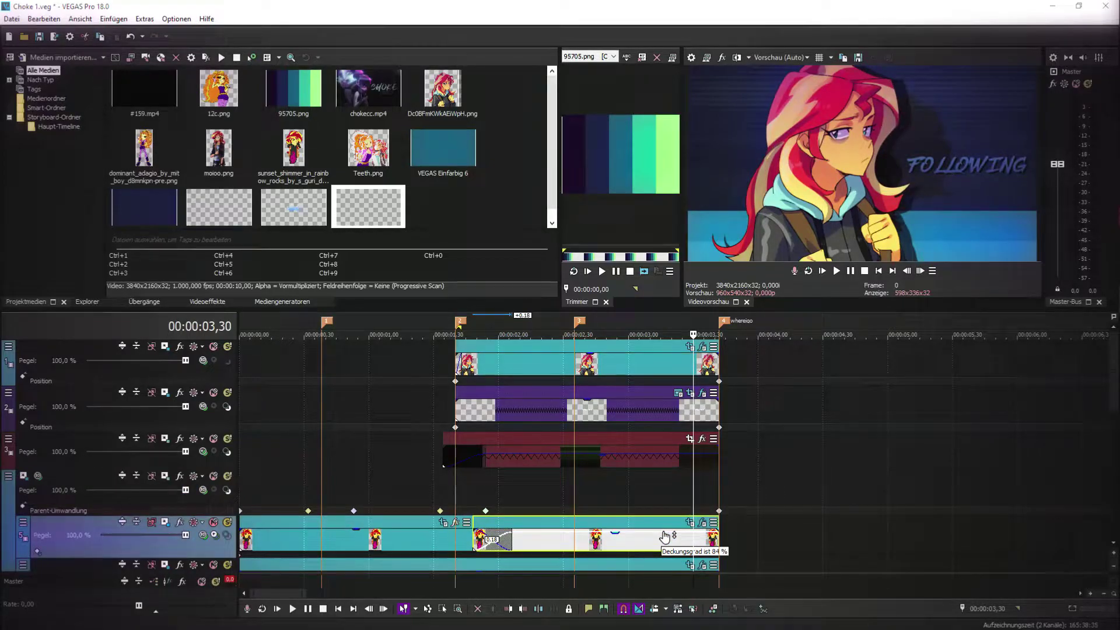
drag(665, 536, 665, 542)
drag(645, 497, 719, 487)
key(ctrl+s)
- Duplicate the FOLLOWING title's track and play the scene from marker 2
click(604, 409)
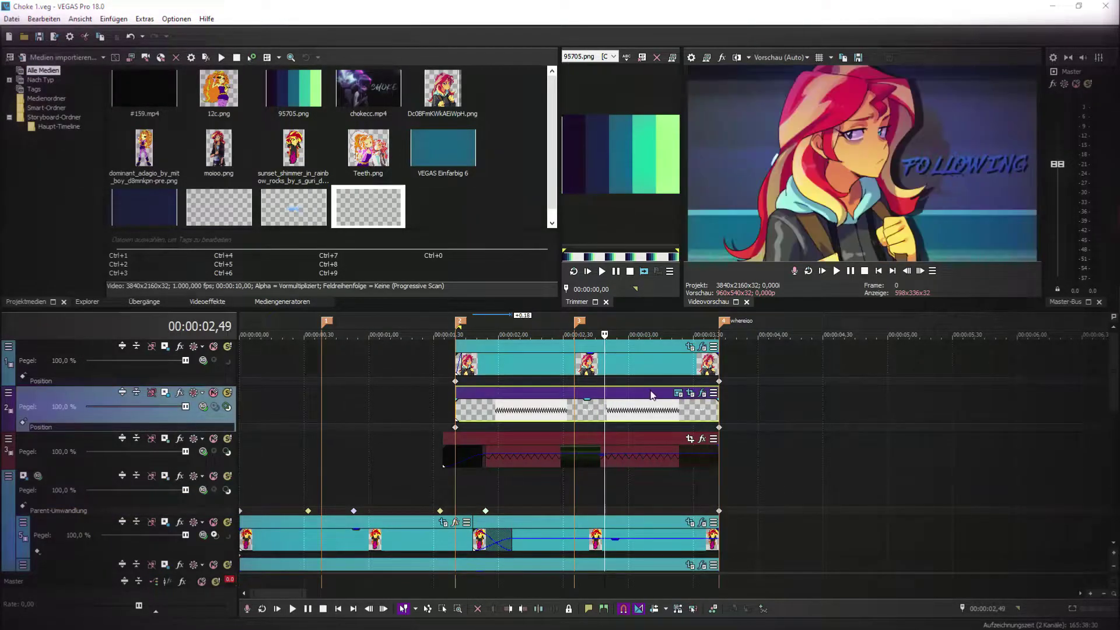
right_click(749, 404)
click(800, 287)
click(458, 409)
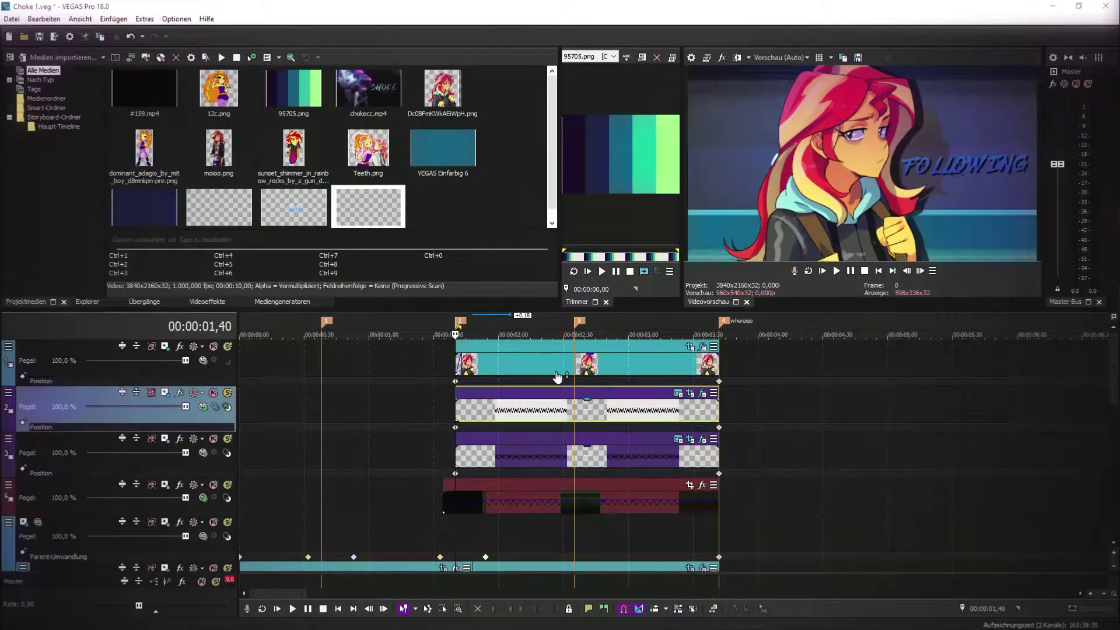
key(space)
key(space)
- Replace the duplicated title event with an independent copy starting at 00:00:02,11, trimmed to marker 4 and given a short fade-in
click(522, 415)
right_click(530, 411)
click(582, 324)
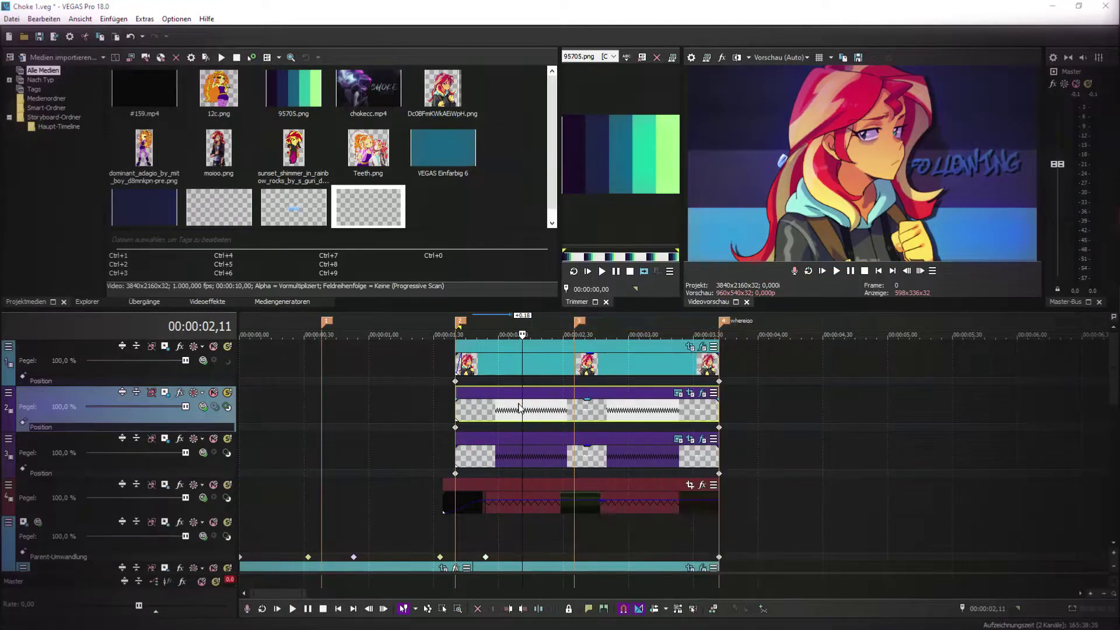
key(Delete)
right_click(523, 408)
click(559, 147)
click(642, 265)
drag(783, 407, 715, 407)
drag(523, 402, 539, 404)
- Change the copied title's text to "Me" in the ProType Titler and close the generator
click(664, 411)
click(678, 393)
double_click(423, 243)
drag(441, 243, 306, 229)
text(Me)
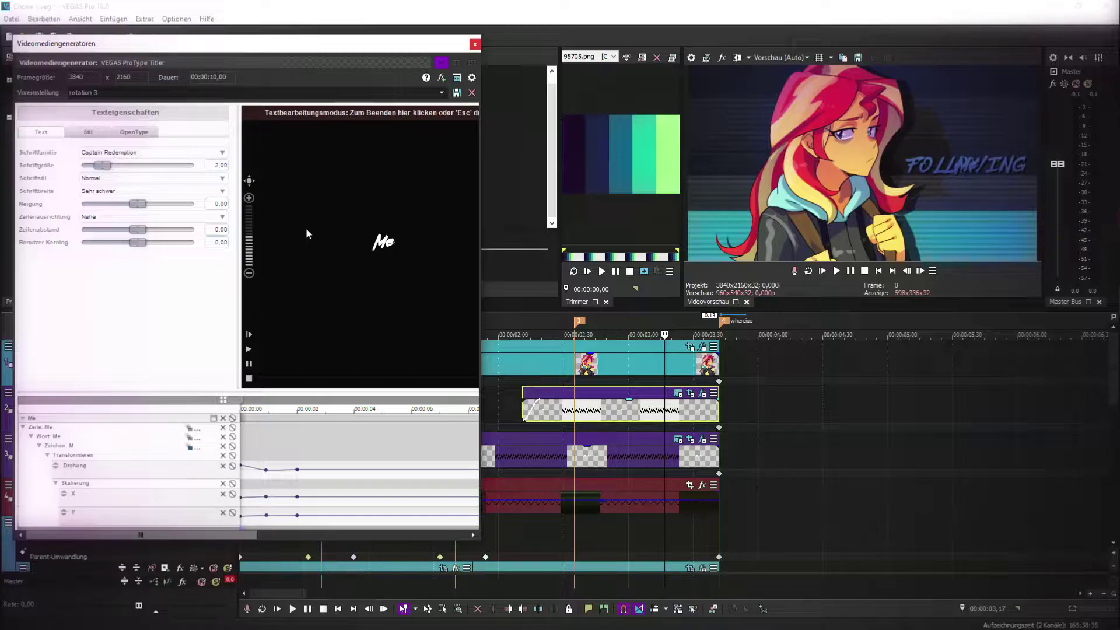
click(475, 44)
- Place the Me title beneath FOLLOWING by setting its crop frame to about 1.926,9 × 1.083,9, centred at X 1.894,6 and Y 961,5
click(677, 440)
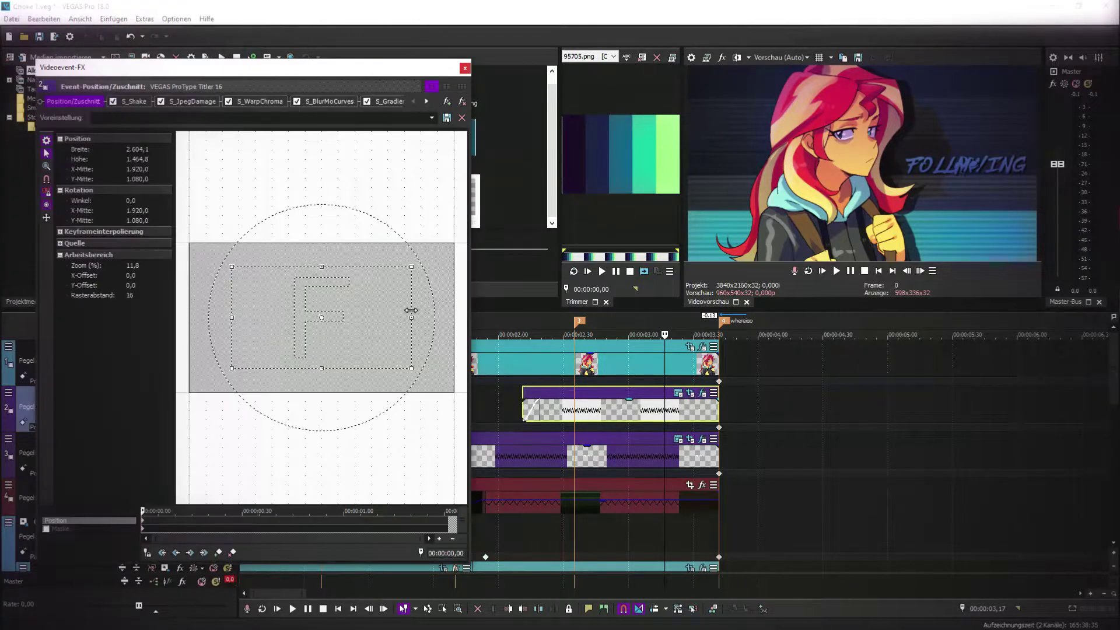
drag(352, 318, 351, 311)
scroll(371, 310, down, 2)
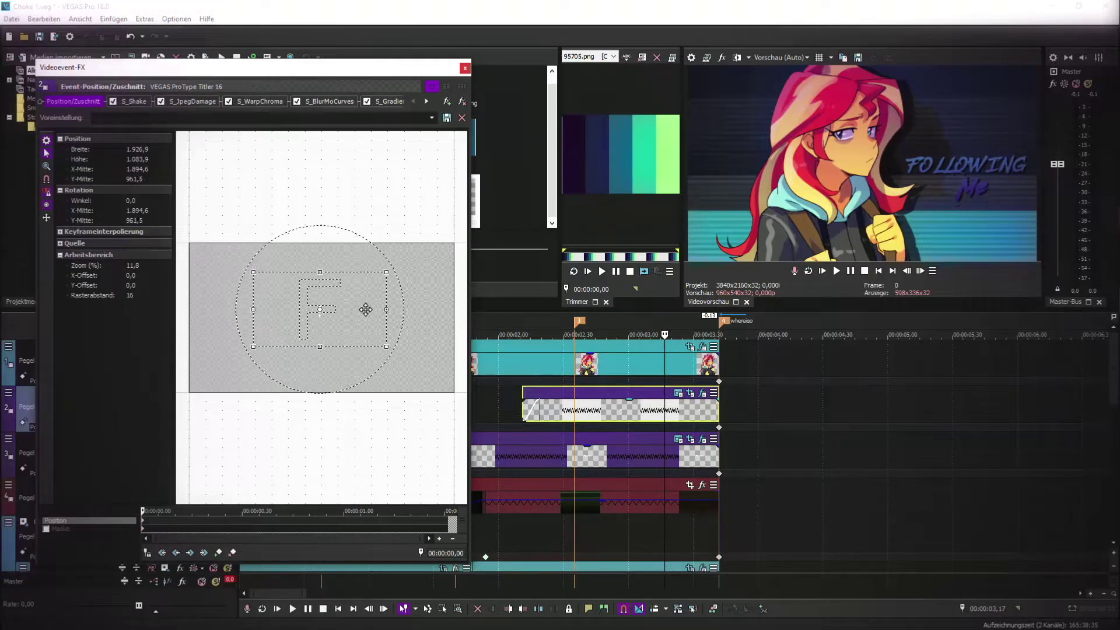
click(465, 69)
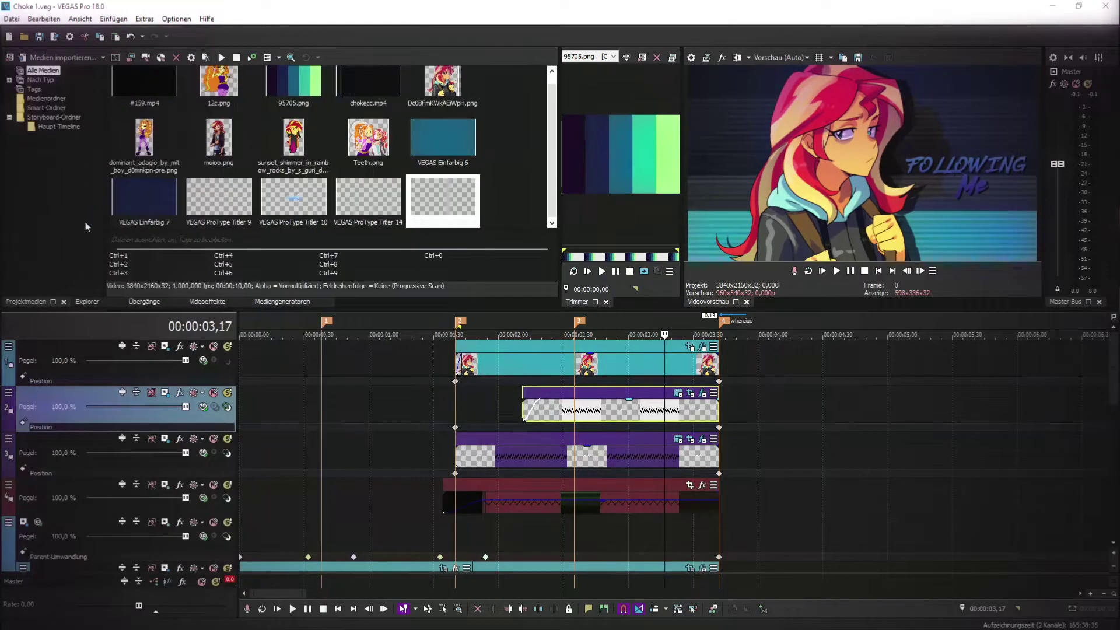
- Insert a new video track above the large character and make the character and two title tracks its compositing children
click(694, 364)
right_click(749, 363)
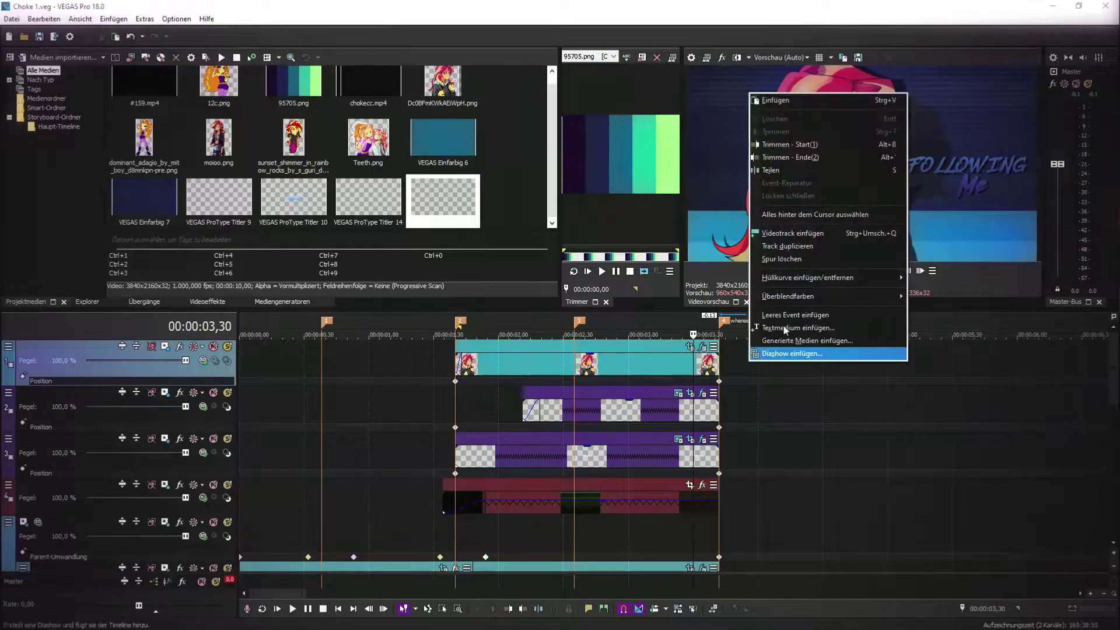
click(785, 234)
click(203, 359)
click(233, 373)
click(227, 397)
click(227, 444)
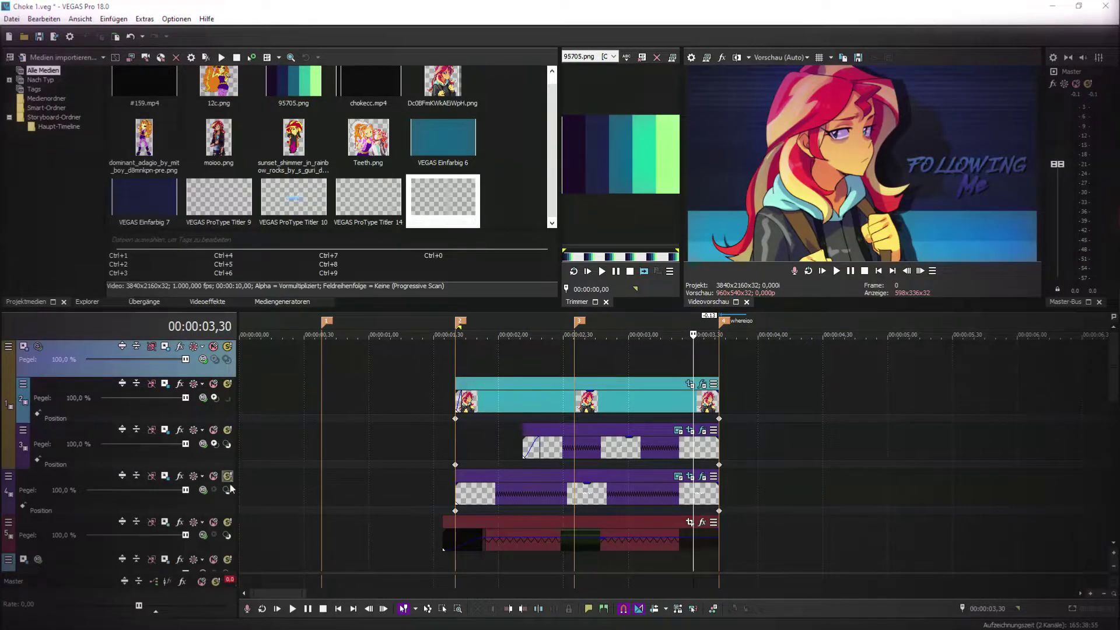
click(227, 490)
click(227, 535)
- Set the parent track to 3D Quell-Alpha and animate its motion from marker 2 to width 2.407 and X -180,00 at marker 3
click(38, 346)
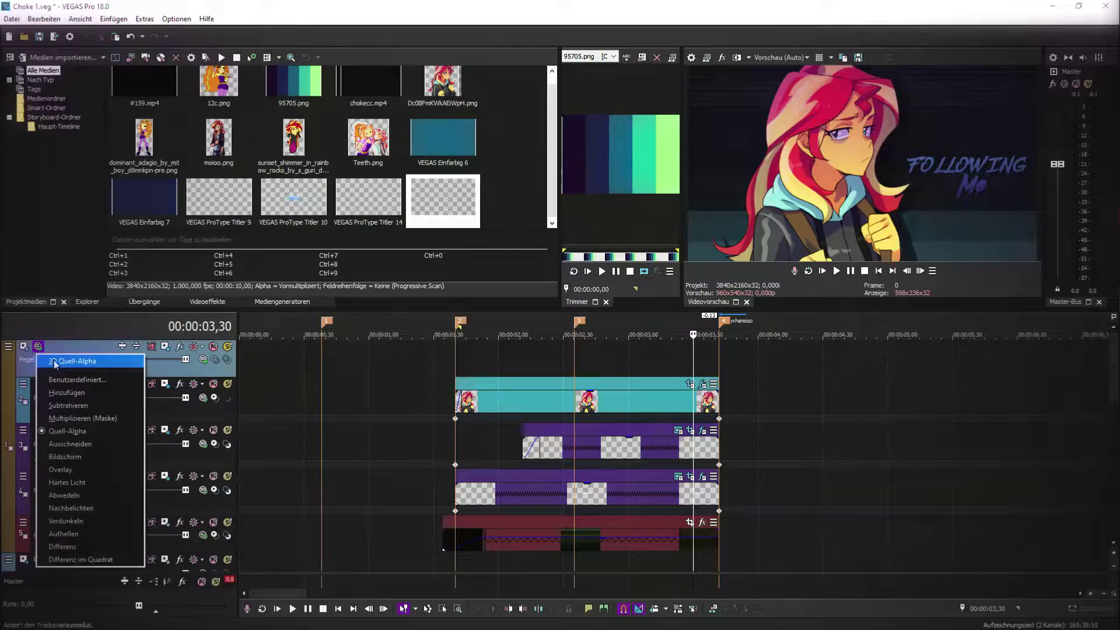
click(56, 363)
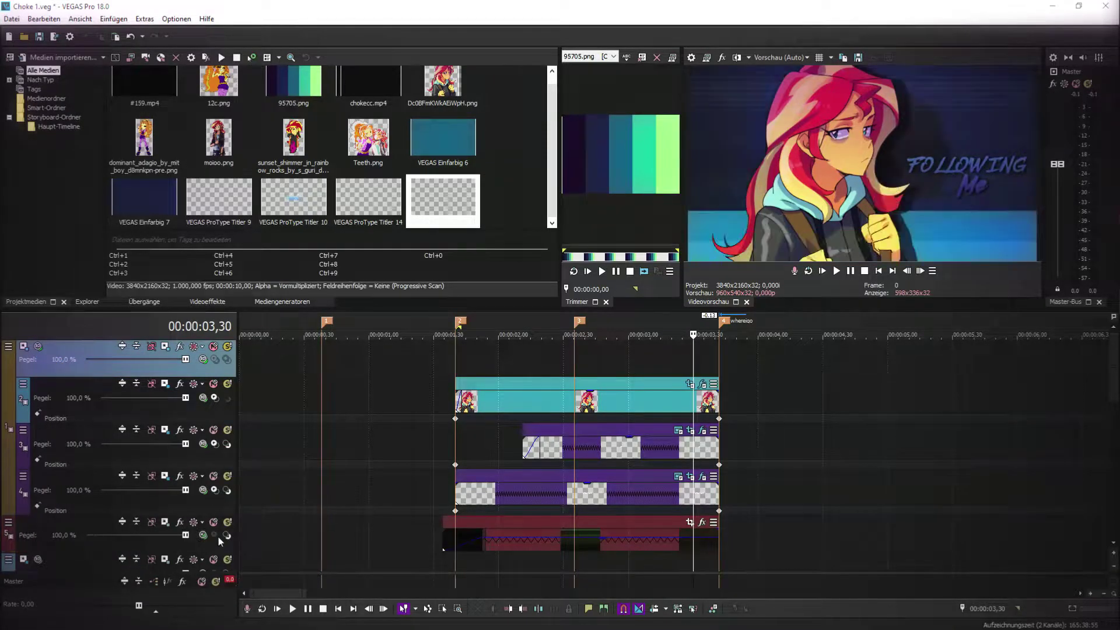
click(227, 360)
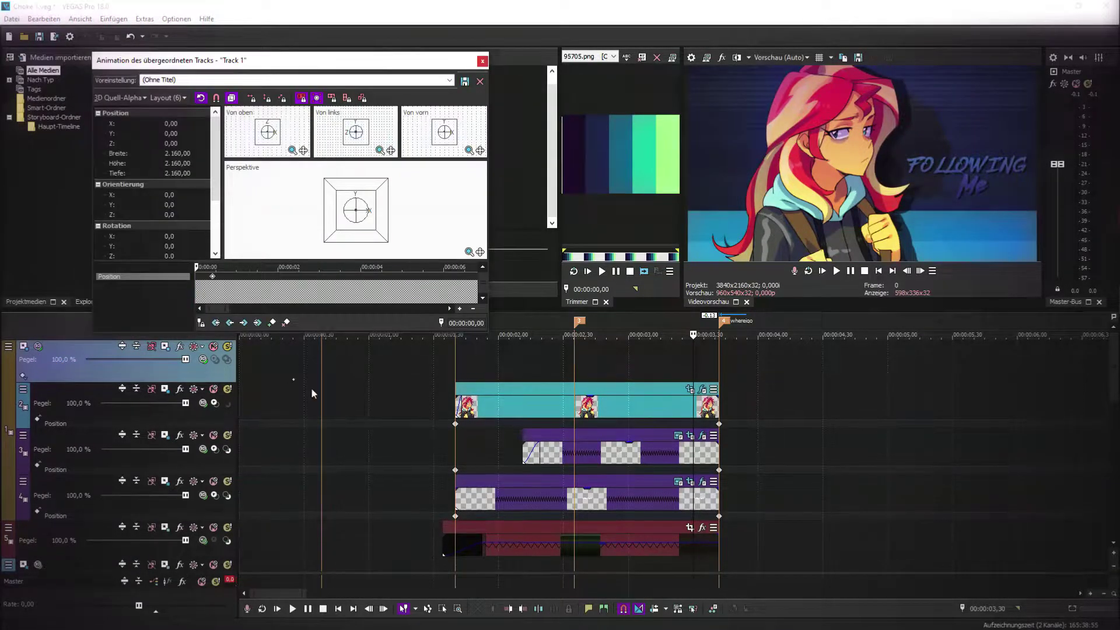
click(636, 385)
drag(324, 242, 348, 243)
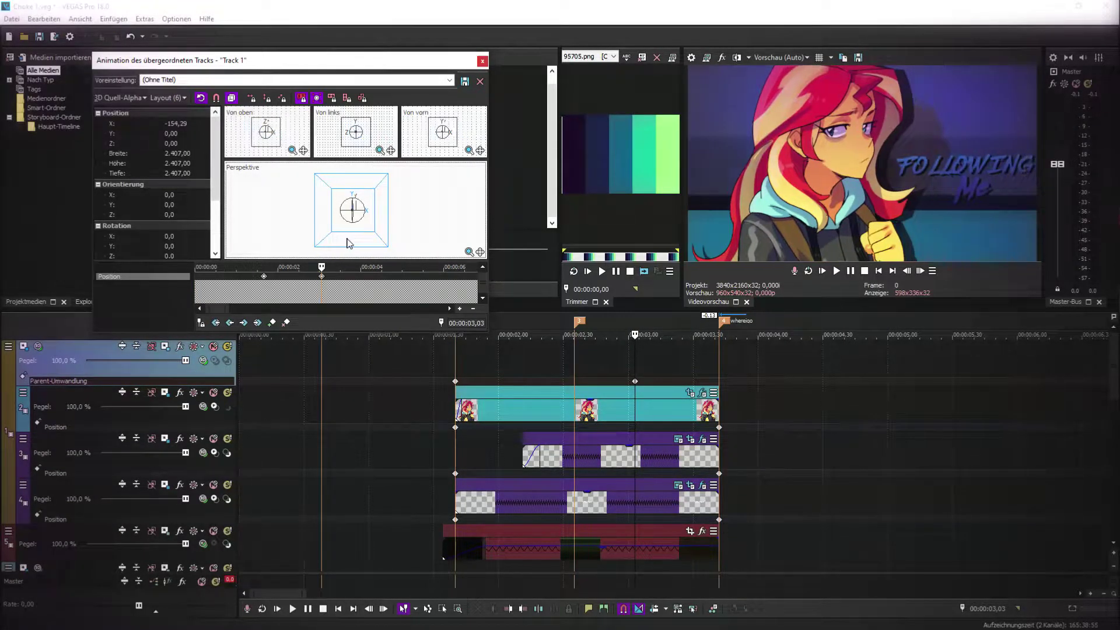
drag(627, 379, 572, 382)
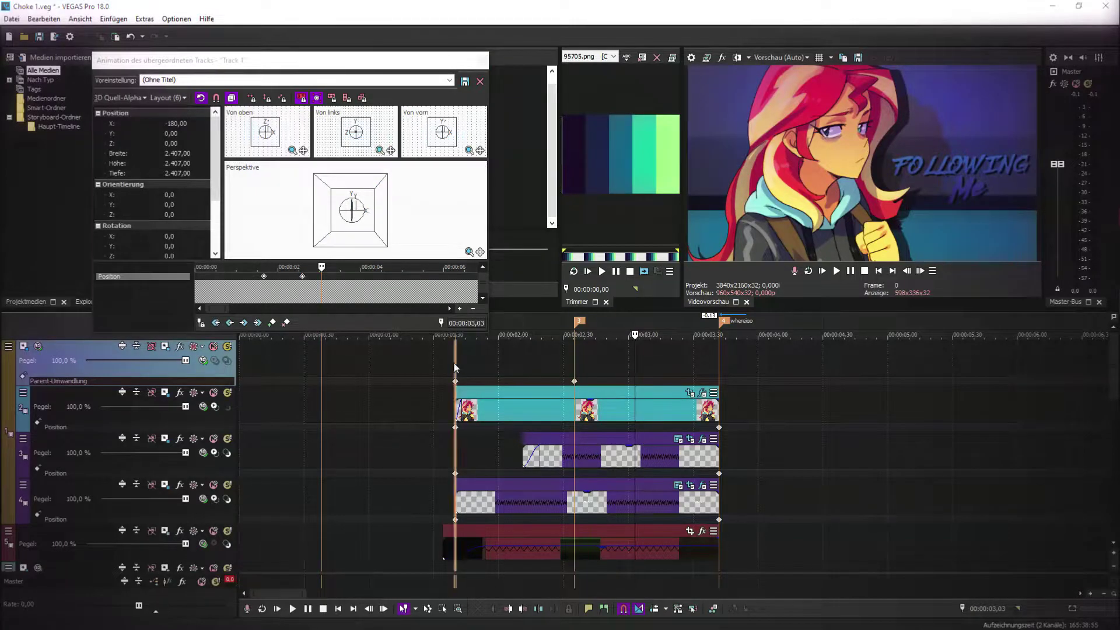
- Play back the scene from marker 2 to check the parent track's movement
key(space)
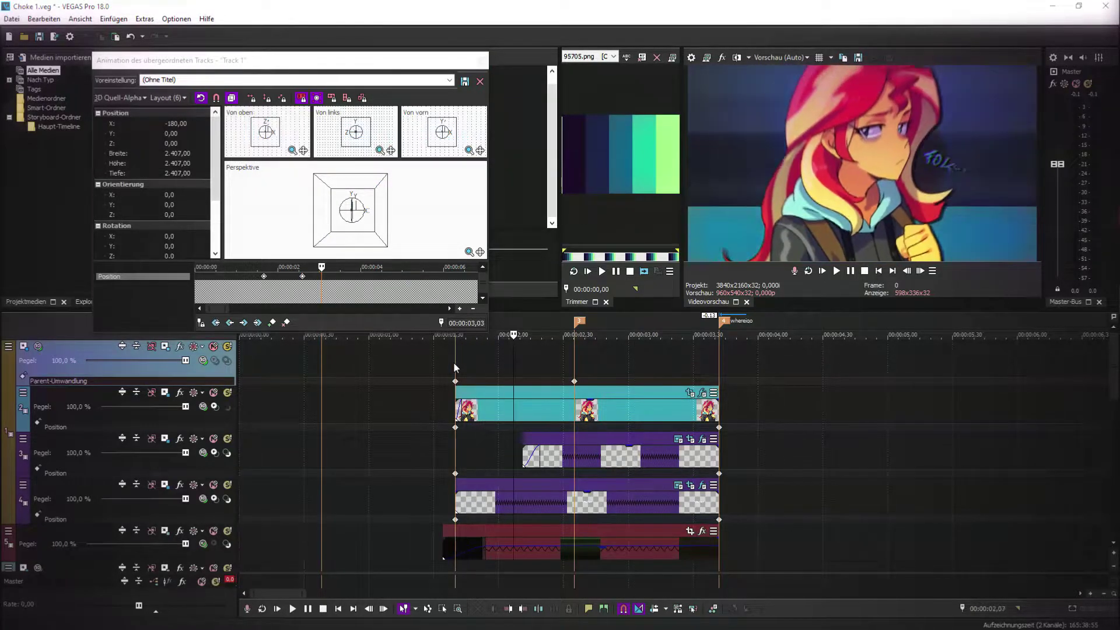
key(space)
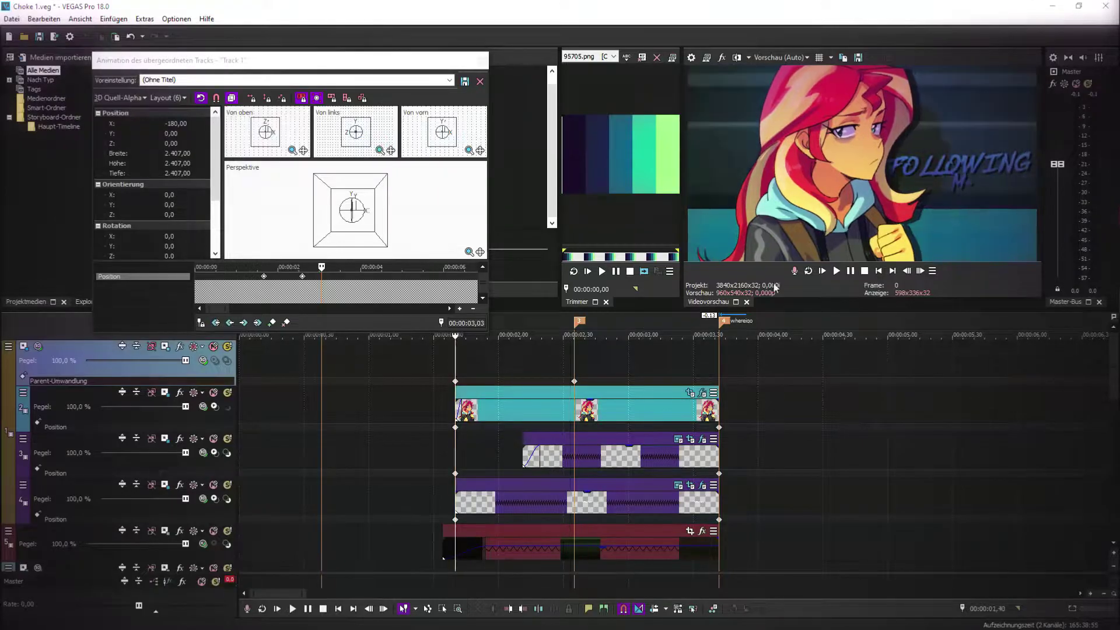
key(space)
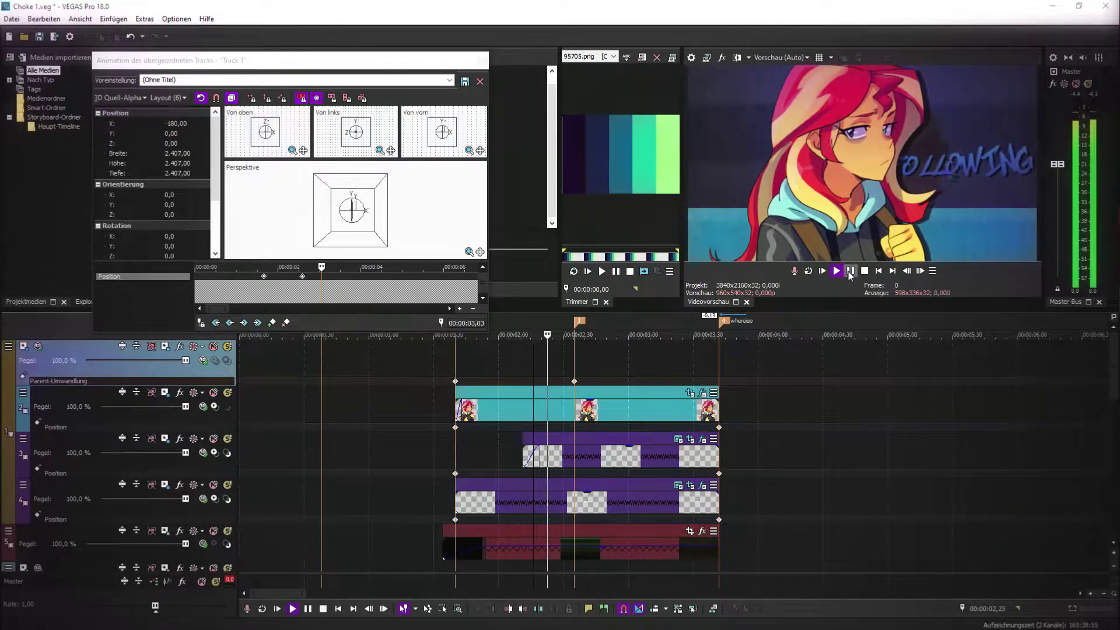
click(850, 272)
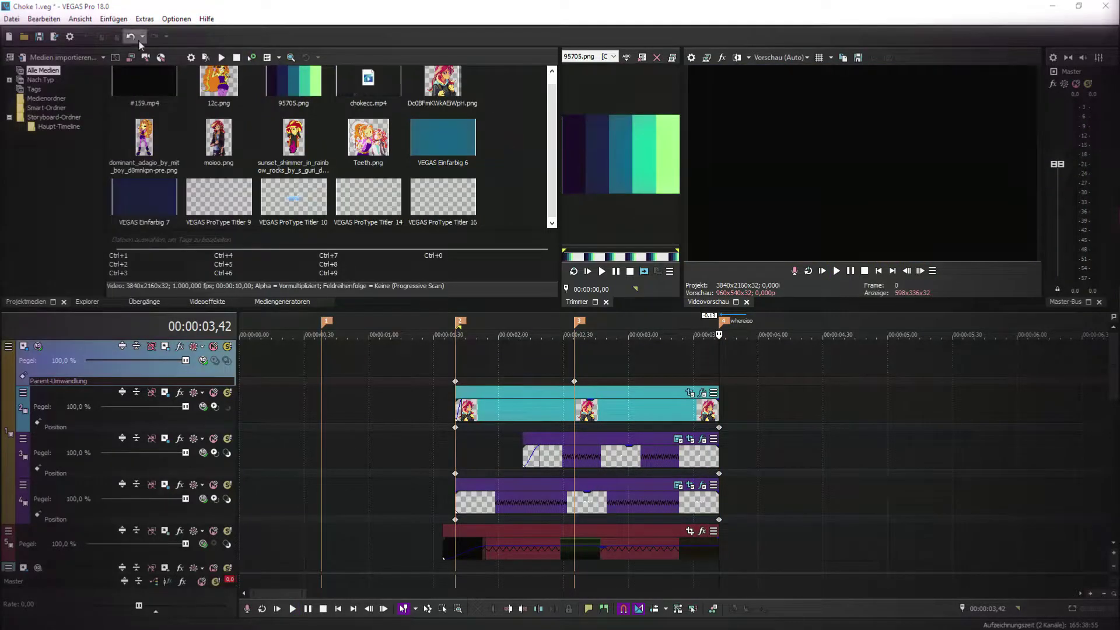
- Adjust the large character track's position in its motion keyframe at 00:00:03,42 and save the project
click(39, 37)
click(575, 356)
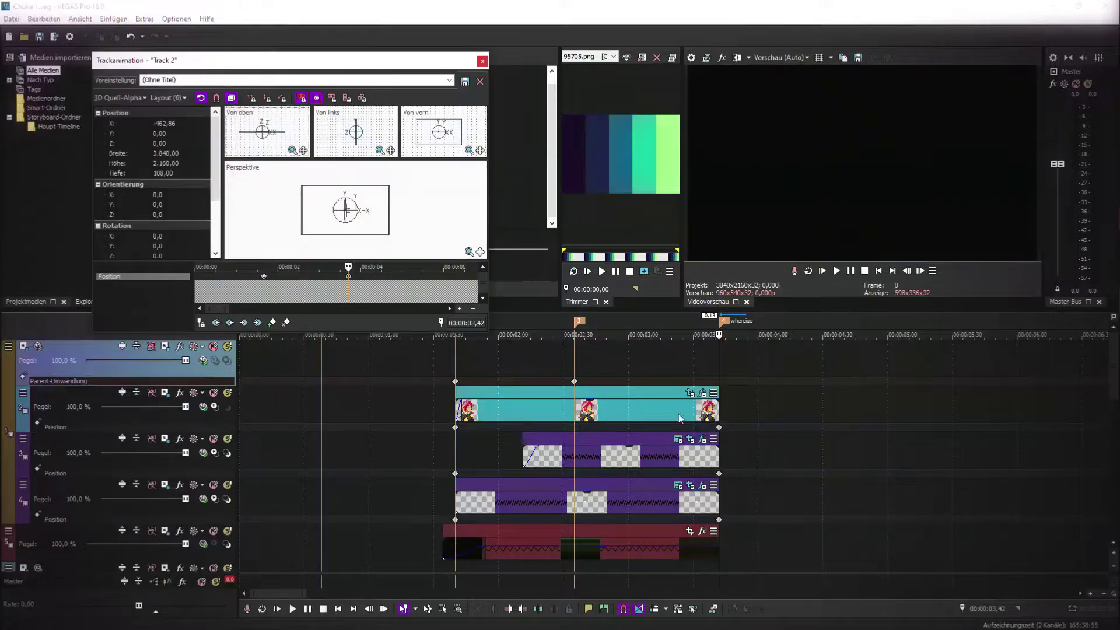
drag(373, 222, 376, 223)
click(487, 62)
click(571, 349)
click(39, 36)
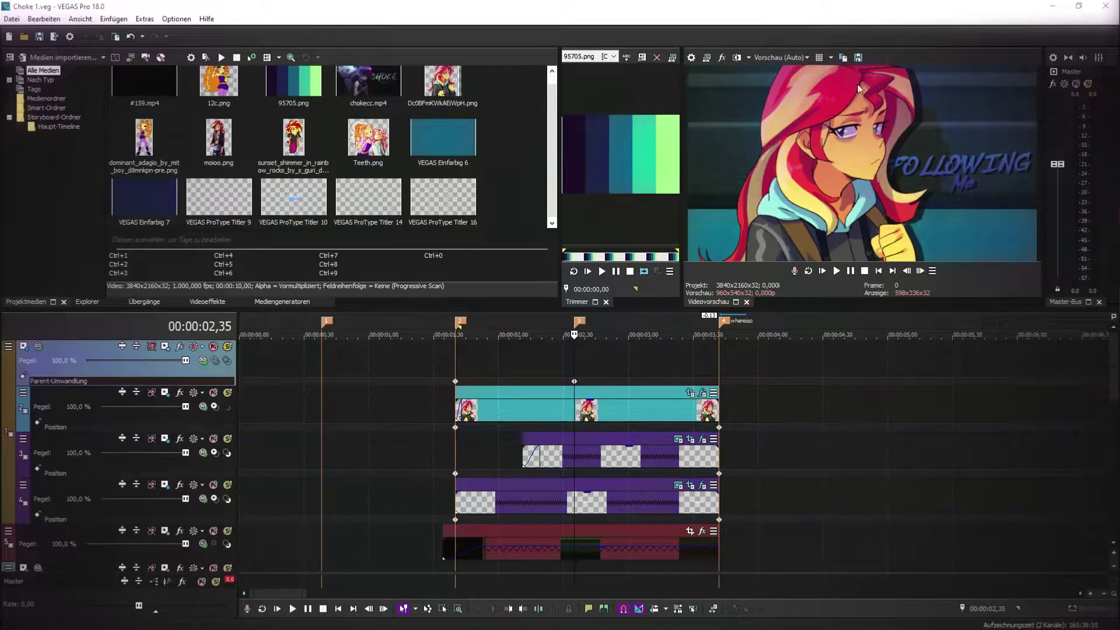
- Step frame by frame to 00:00:02,38 and save a snapshot of that frame as JPG Bild75 in the Bilder folder
drag(715, 434, 656, 449)
drag(524, 460, 718, 453)
key(Right)
key(Right)
key(Right)
key(Right)
key(Right)
key(Right)
key(Right)
key(Right)
key(Right)
key(Right)
key(Right)
key(Right)
key(Right)
key(Right)
key(Right)
key(Right)
key(Right)
key(Right)
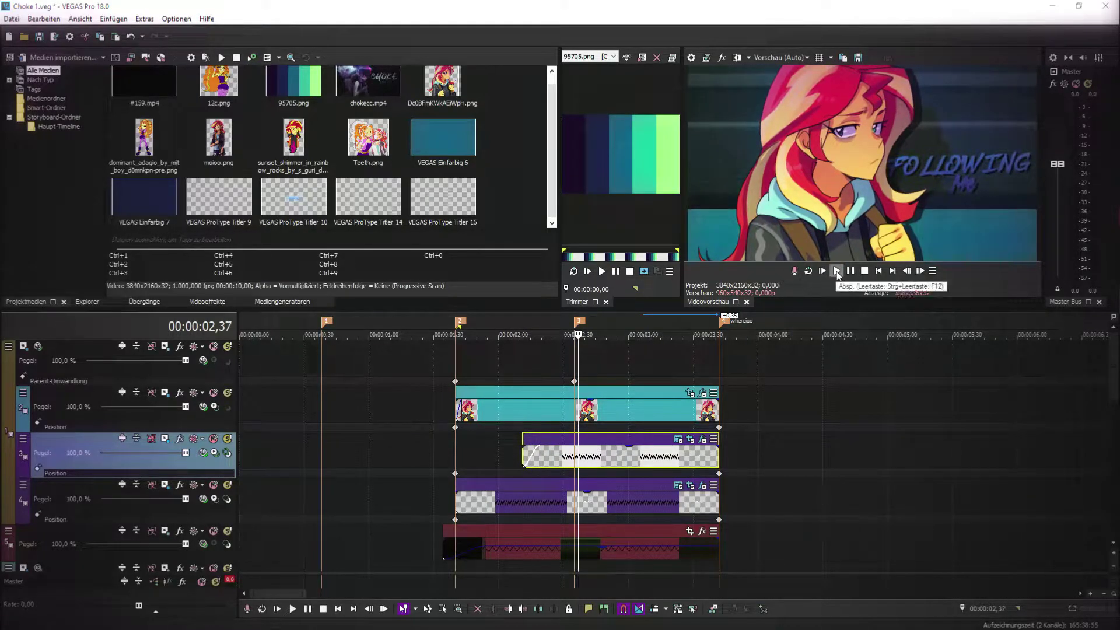
click(858, 60)
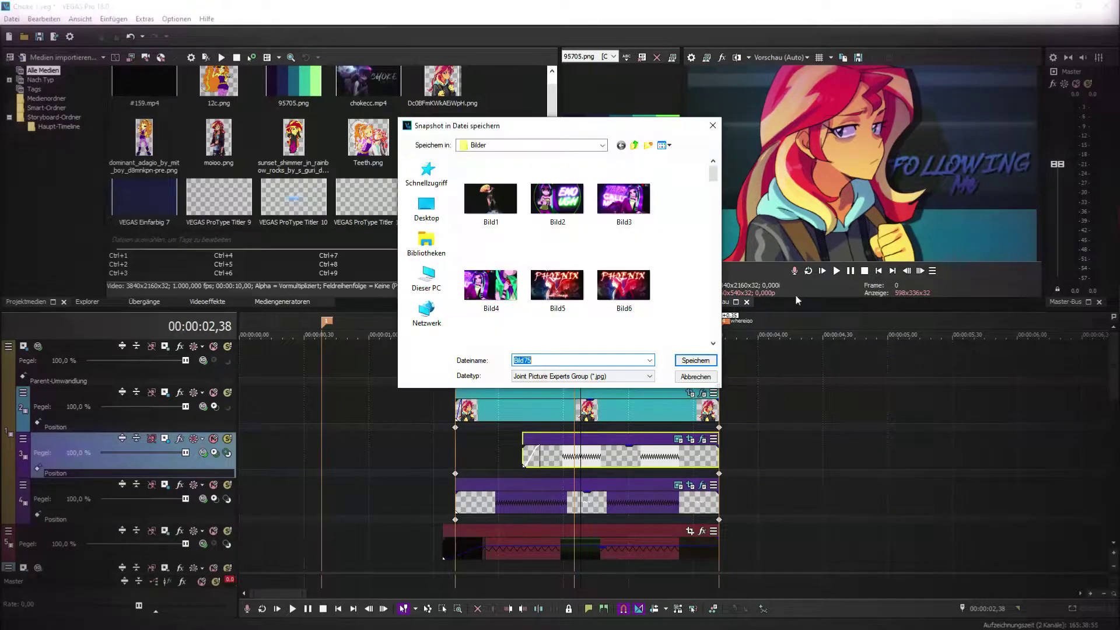
click(695, 359)
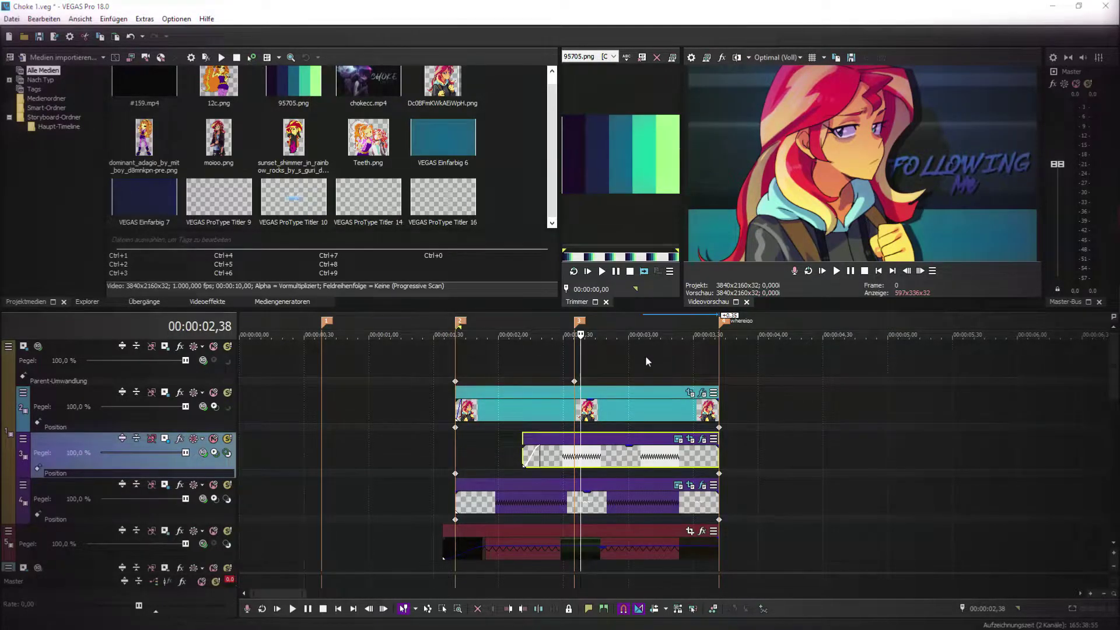
- Place Bild75.jpg on a new top video track at 00:00:02,38 and insert an empty video track beneath it
scroll(524, 220, up, 1)
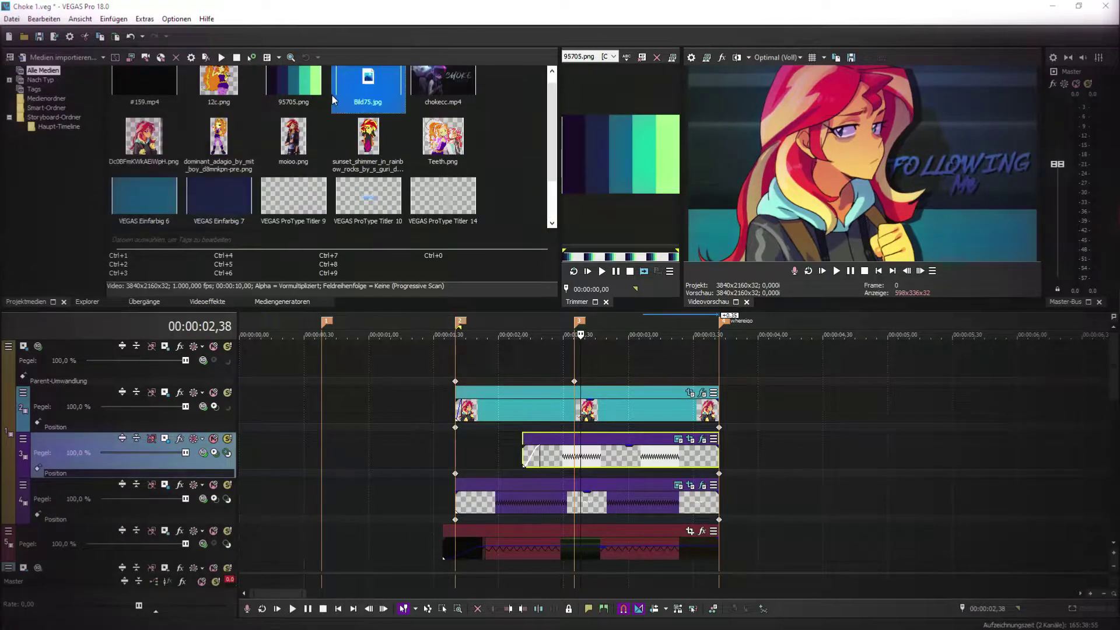
right_click(589, 350)
click(652, 489)
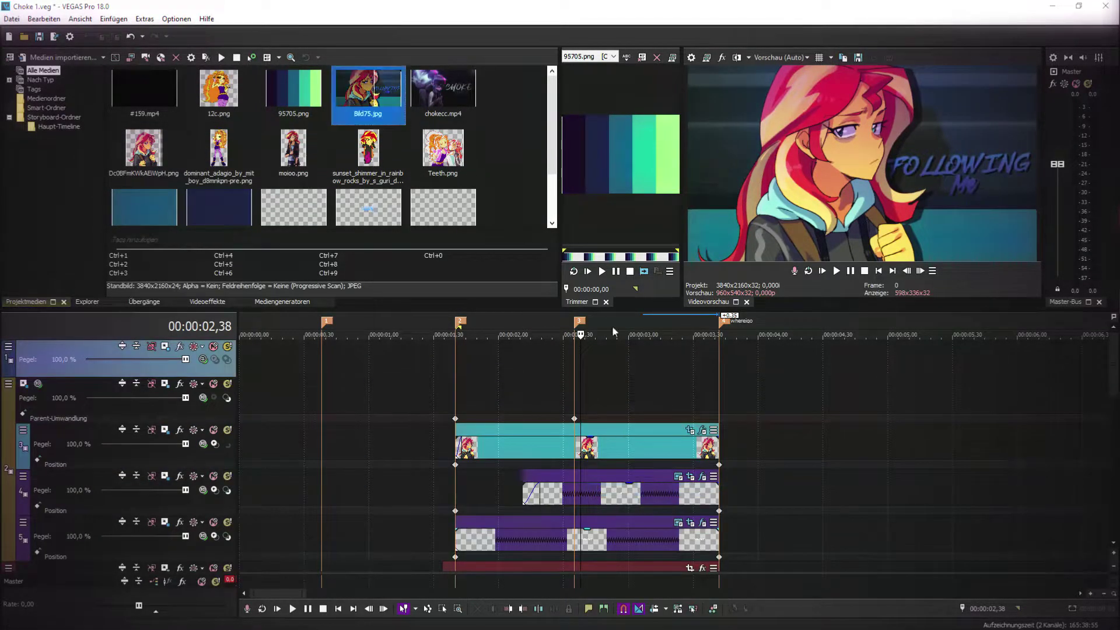
drag(400, 100, 583, 357)
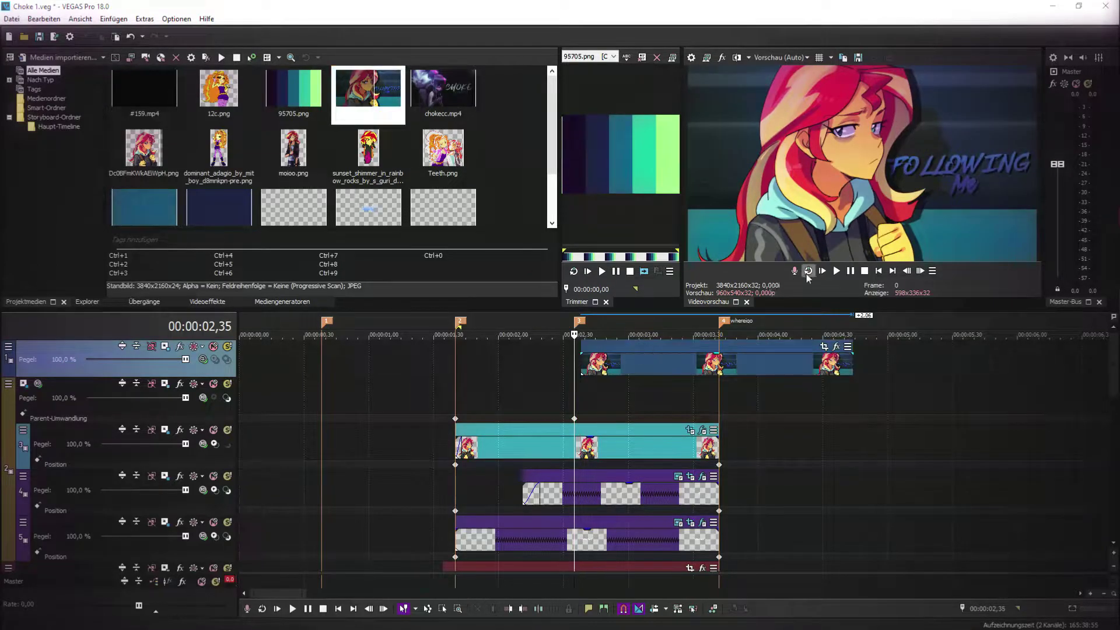
click(836, 271)
key(Return)
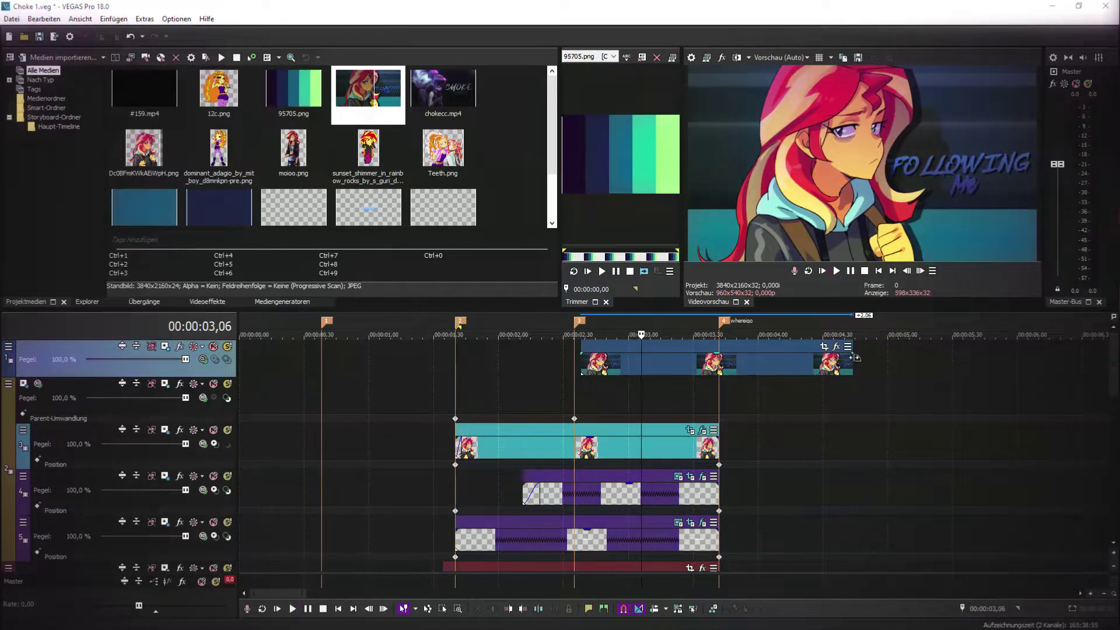
right_click(765, 402)
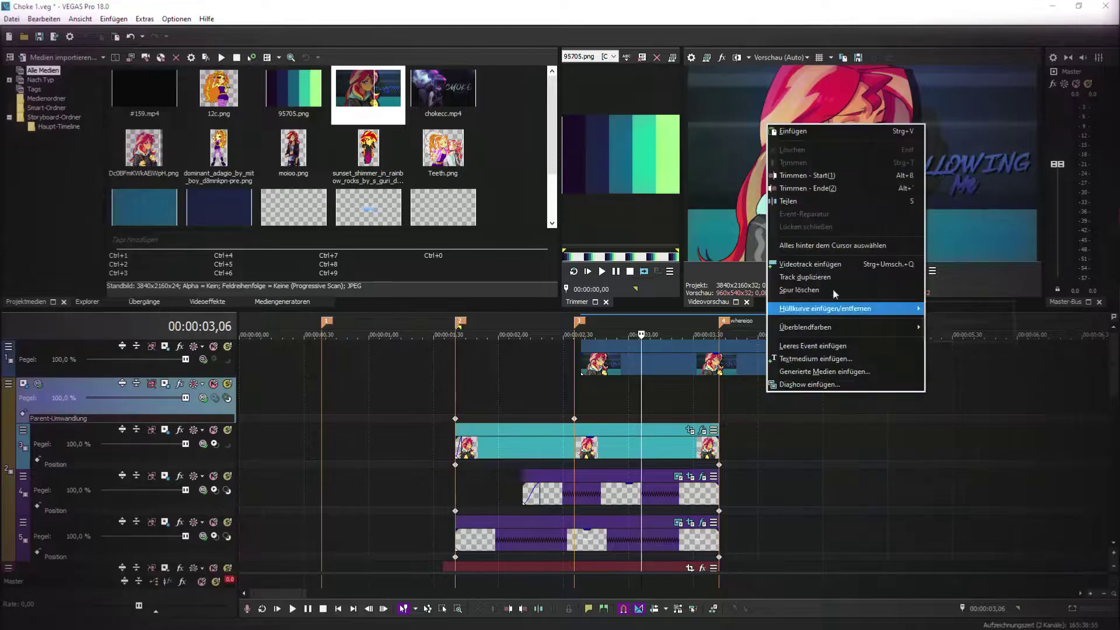
click(782, 307)
- Trim the ends of the large character, Me, FOLLOWING and red track 7 events to the start of the snapshot
drag(719, 485, 583, 483)
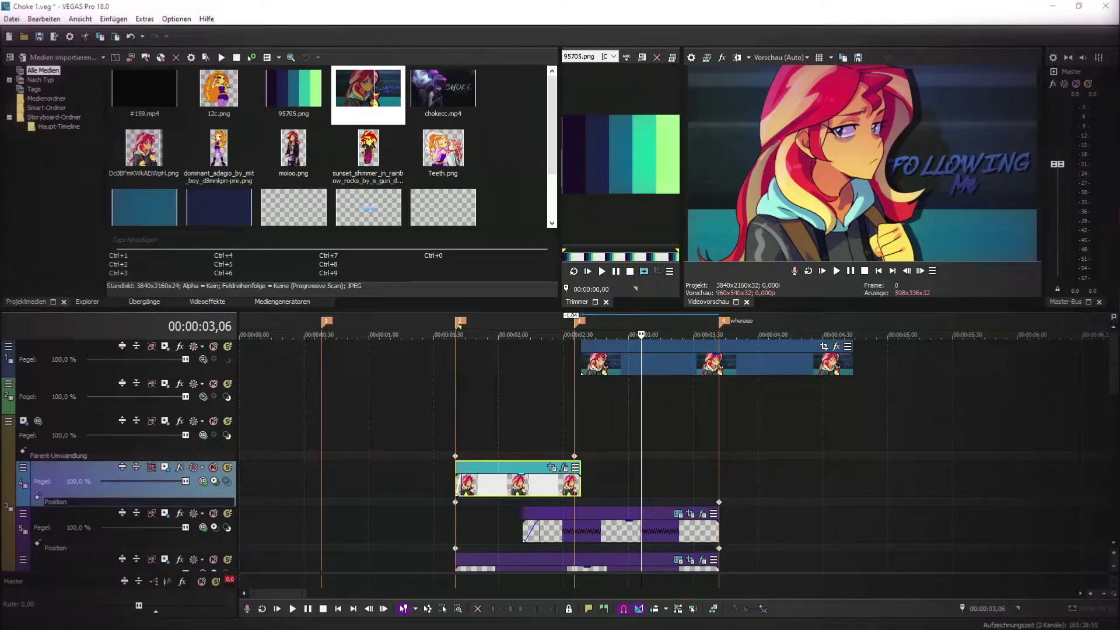
key(alt+Tab)
drag(717, 529, 581, 529)
drag(1113, 374, 1113, 391)
drag(712, 455, 580, 454)
drag(719, 507, 580, 503)
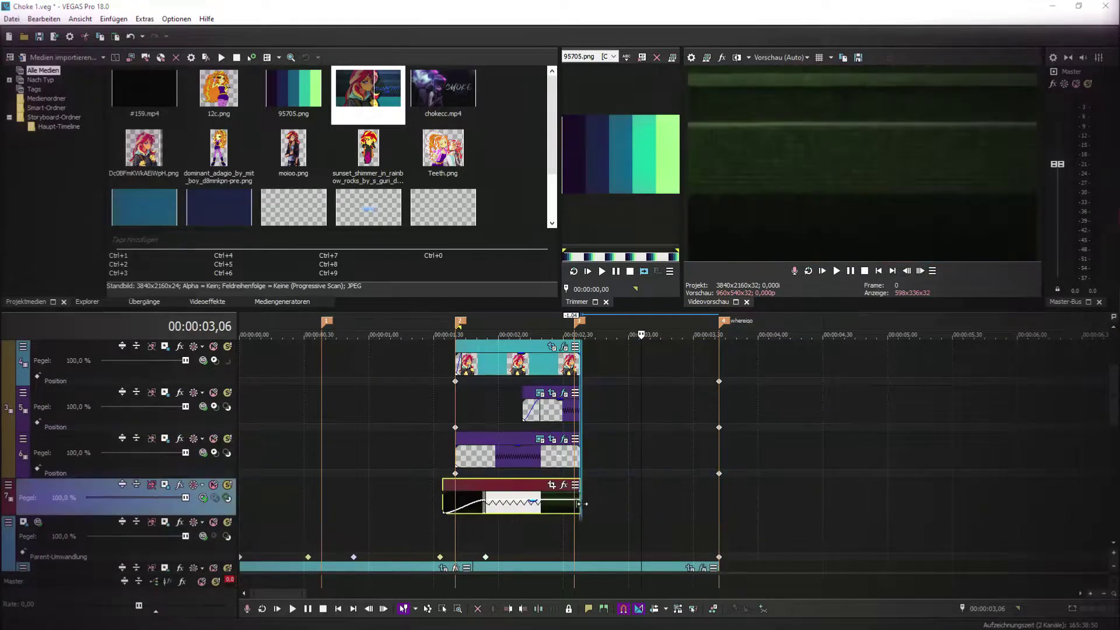
- Trim the ends of the character and title events on tracks 9 to 12 to the start of the snapshot
scroll(881, 372, up, 3)
drag(1111, 364, 1112, 413)
drag(717, 499, 580, 497)
drag(719, 535, 581, 535)
scroll(718, 402, down, 4)
drag(719, 402, 580, 402)
drag(719, 445, 581, 445)
- Trim the ends of the title and background events on tracks 13 to 15 to the start of the snapshot
click(704, 484)
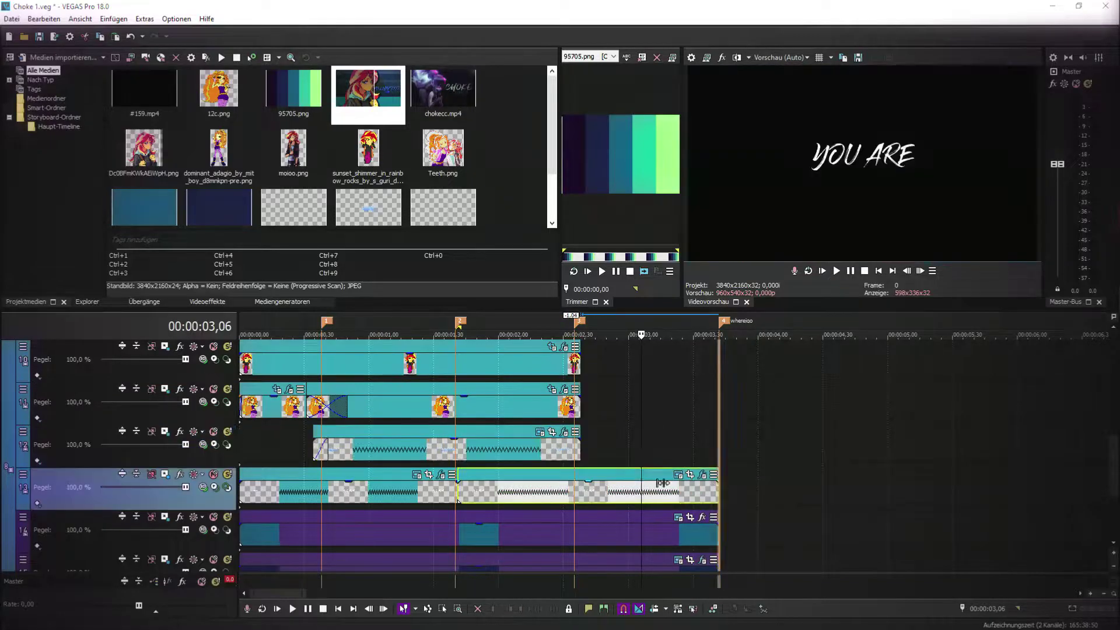
drag(719, 493, 580, 493)
click(656, 528)
drag(719, 535, 580, 535)
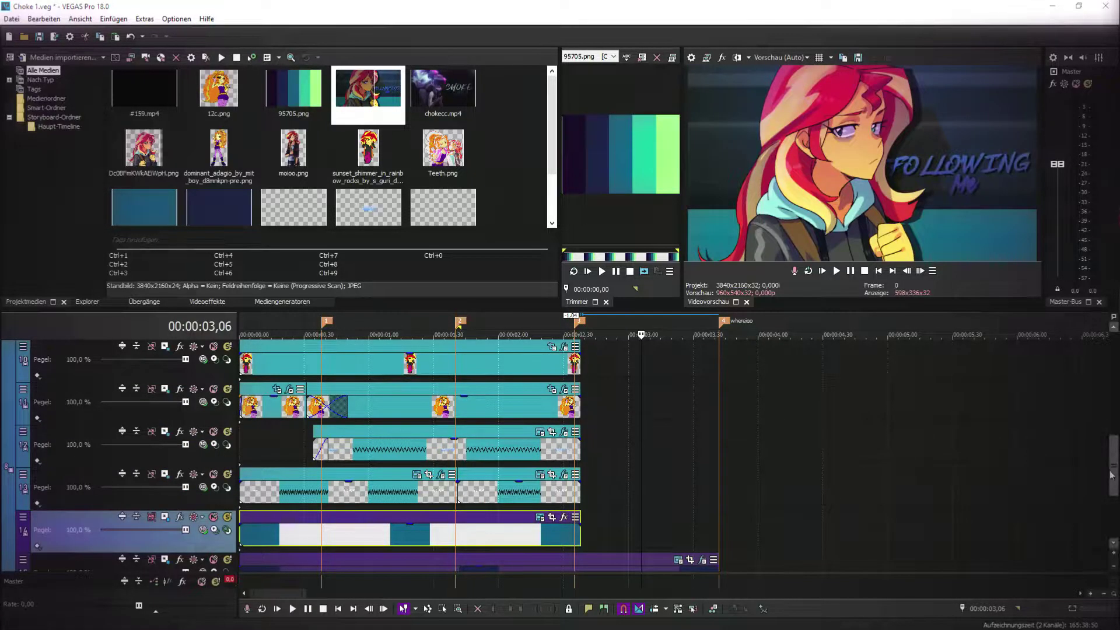
drag(1113, 476, 1112, 512)
drag(719, 452, 581, 448)
drag(1112, 495, 1113, 350)
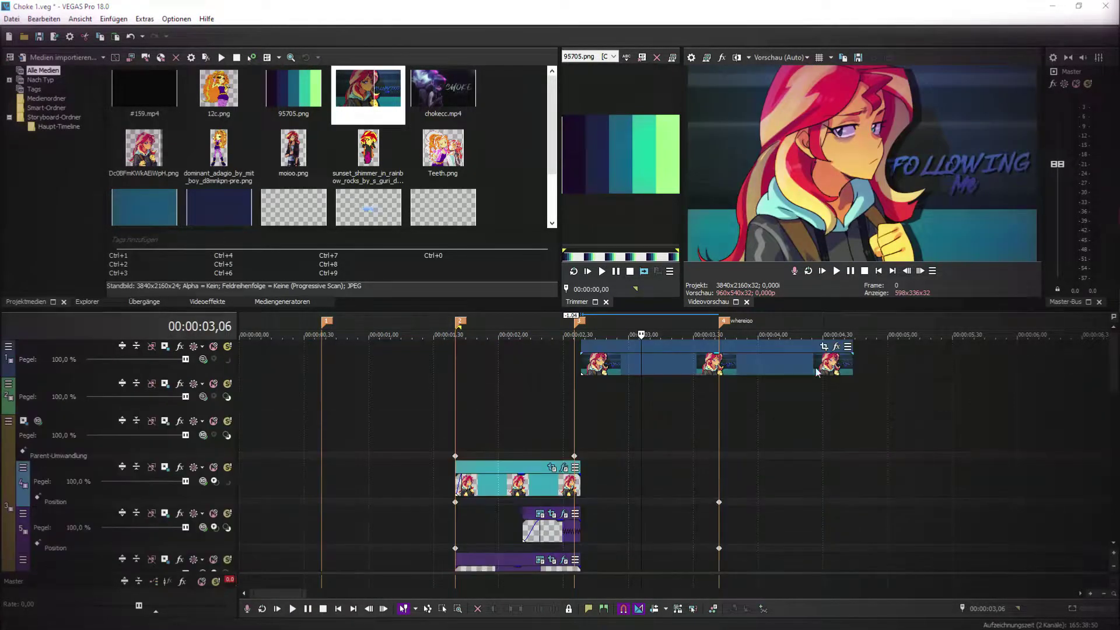
- Add a pan/crop keyframe at 00:00:00,41 on the Bild75 snapshot, cropping it to 2.451,8 wide by about 617 high, with Schnell interpolation
click(823, 347)
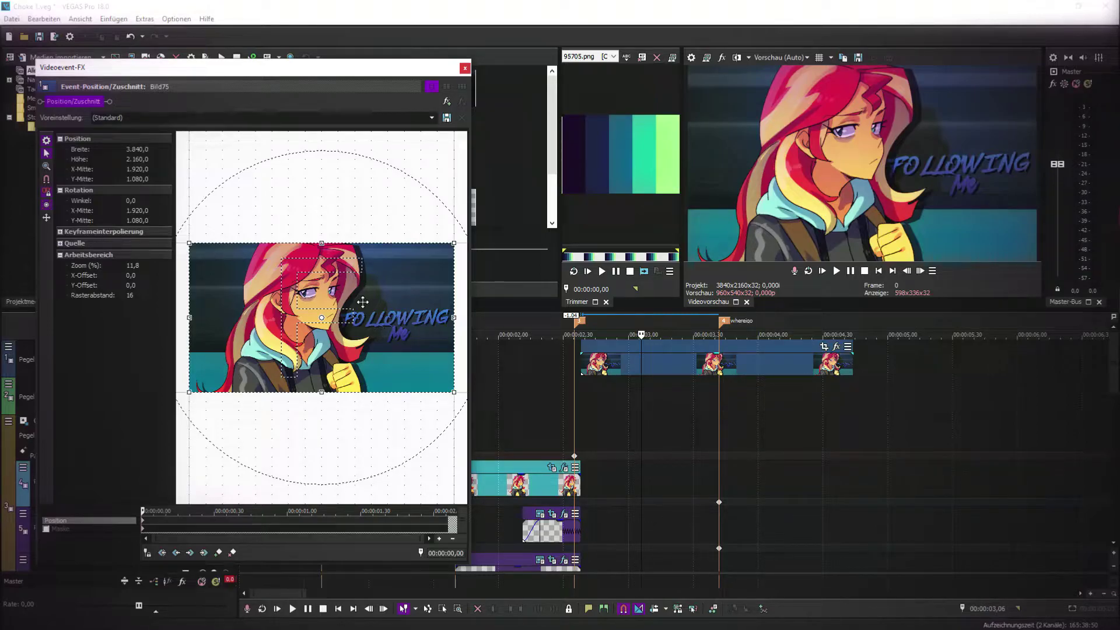
key(XF86AudioMute)
key(XF86AudioRaiseVolume)
click(738, 102)
click(823, 347)
drag(455, 318, 406, 318)
drag(325, 272, 326, 299)
right_click(241, 521)
click(274, 464)
click(453, 520)
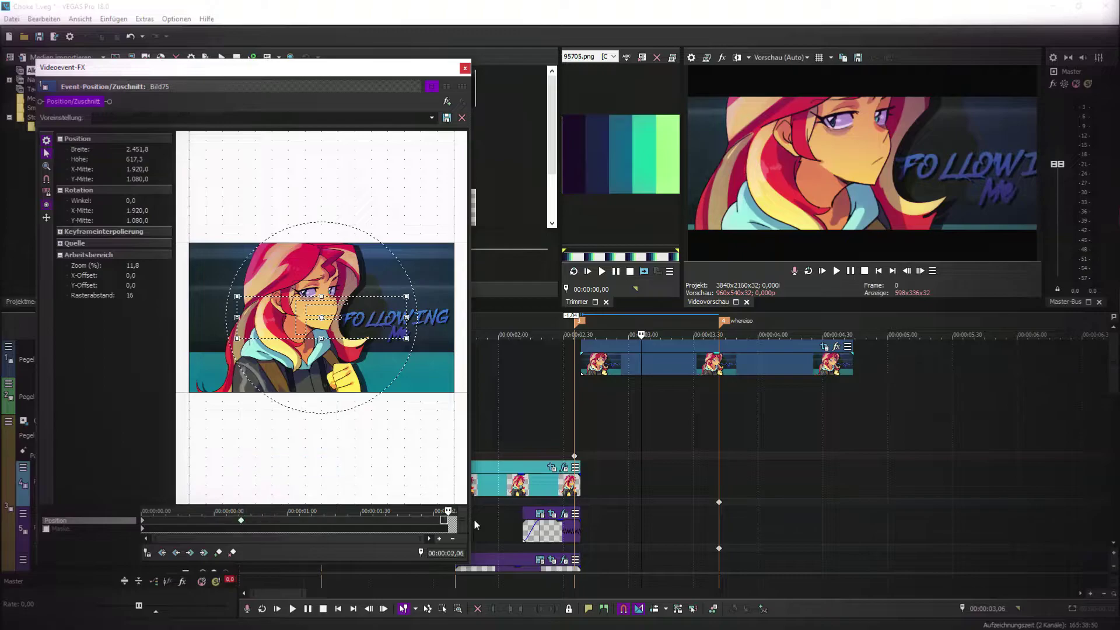
click(762, 397)
drag(321, 296, 321, 293)
right_click(449, 520)
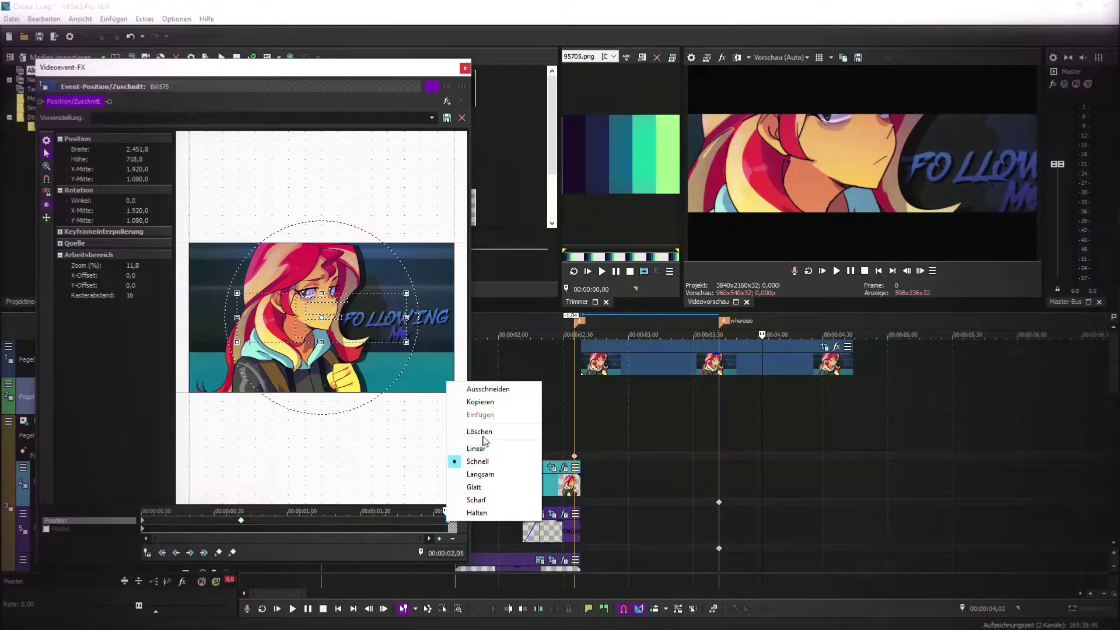
click(513, 432)
- Set the 00:00:00,41 keyframe's crop height to about 939 and crop the 00:00:02,06 keyframe to 2.316,3 by 855,1 with Linear interpolation
drag(381, 296, 386, 286)
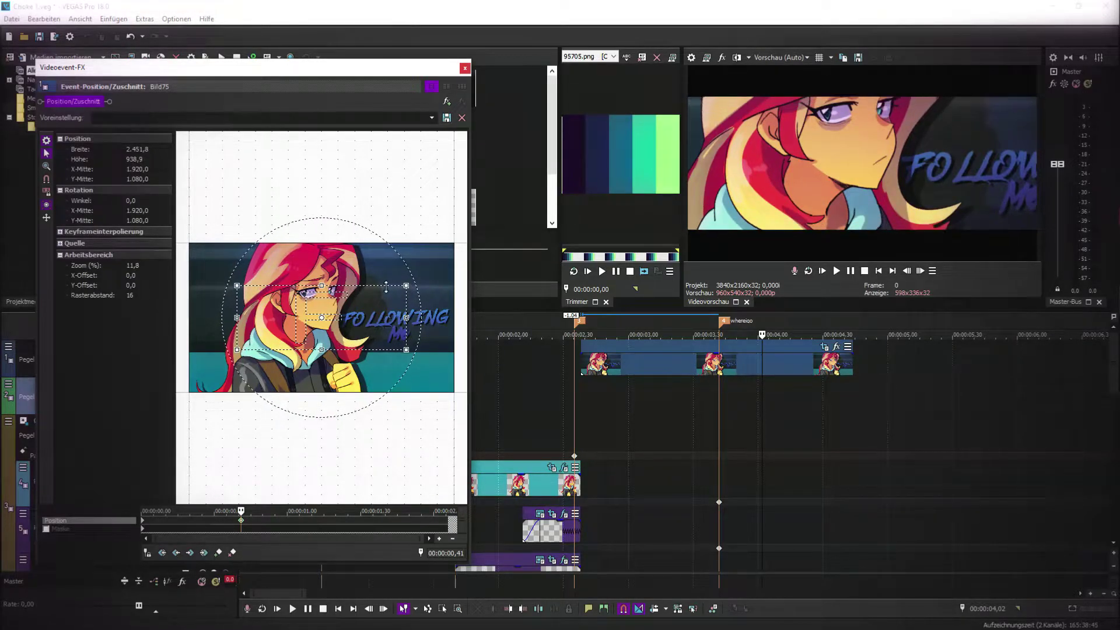
drag(386, 286, 386, 287)
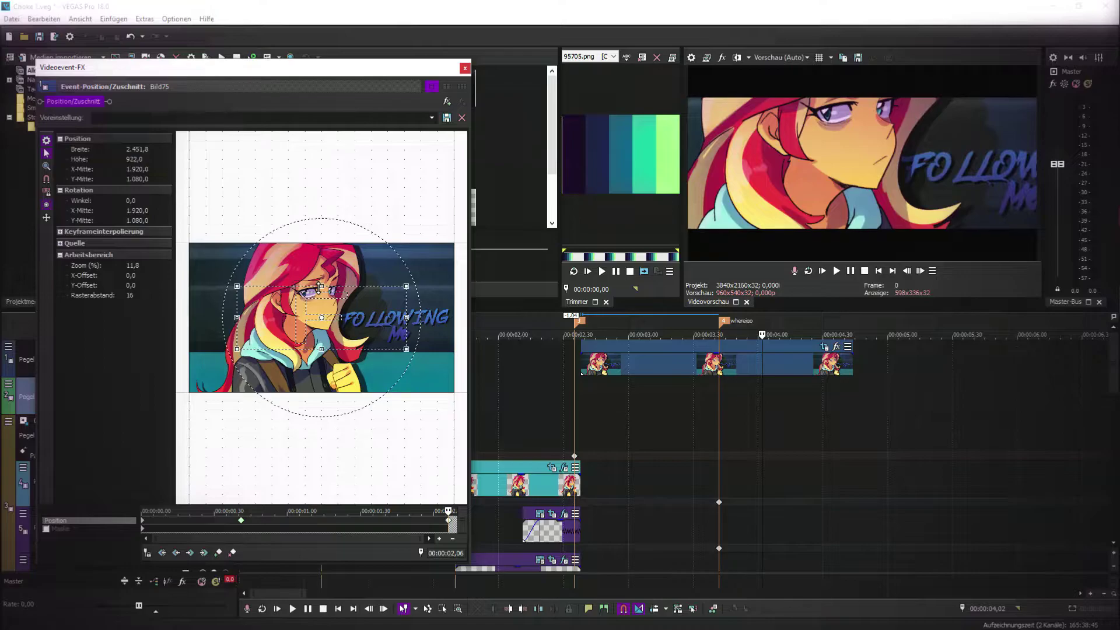
right_click(448, 520)
click(487, 449)
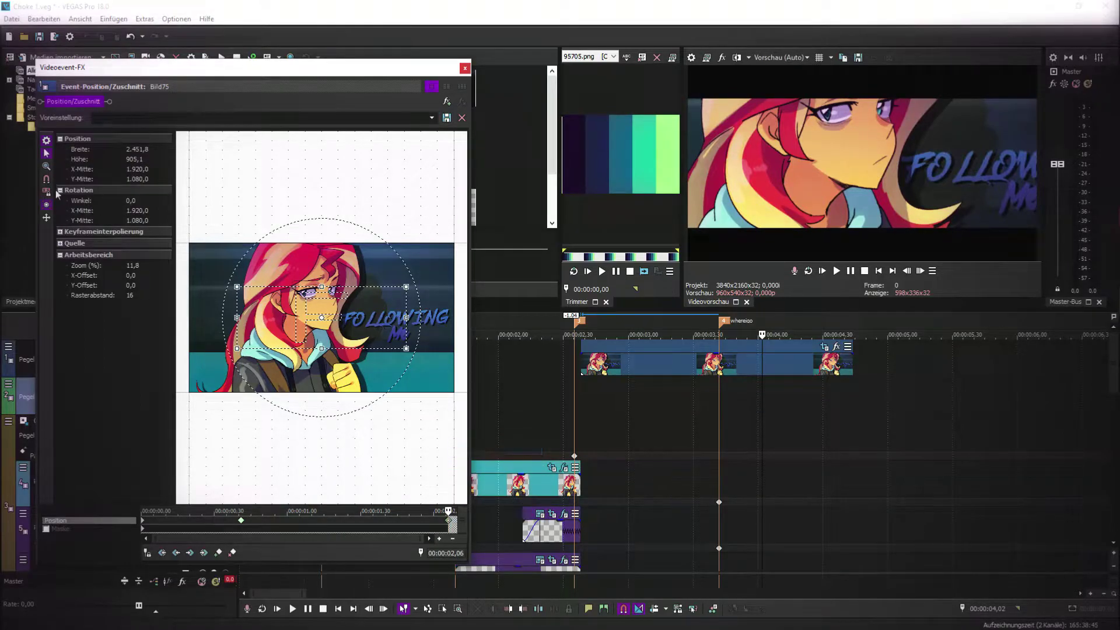
drag(409, 319, 402, 318)
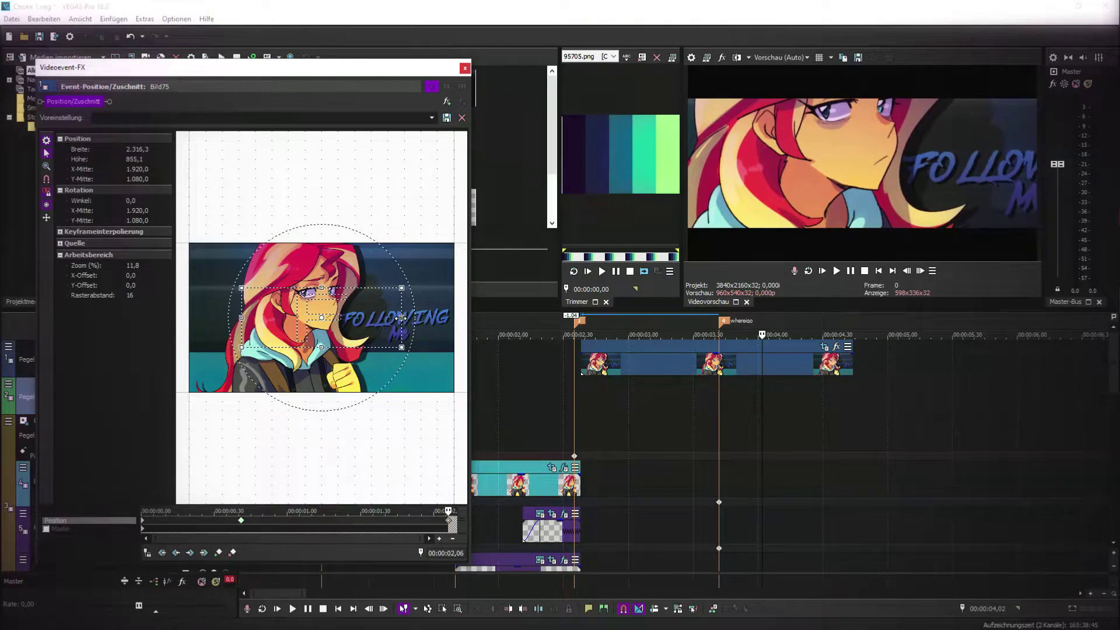
- Try to add an effect plug-in to the snapshot's effect chain
click(448, 119)
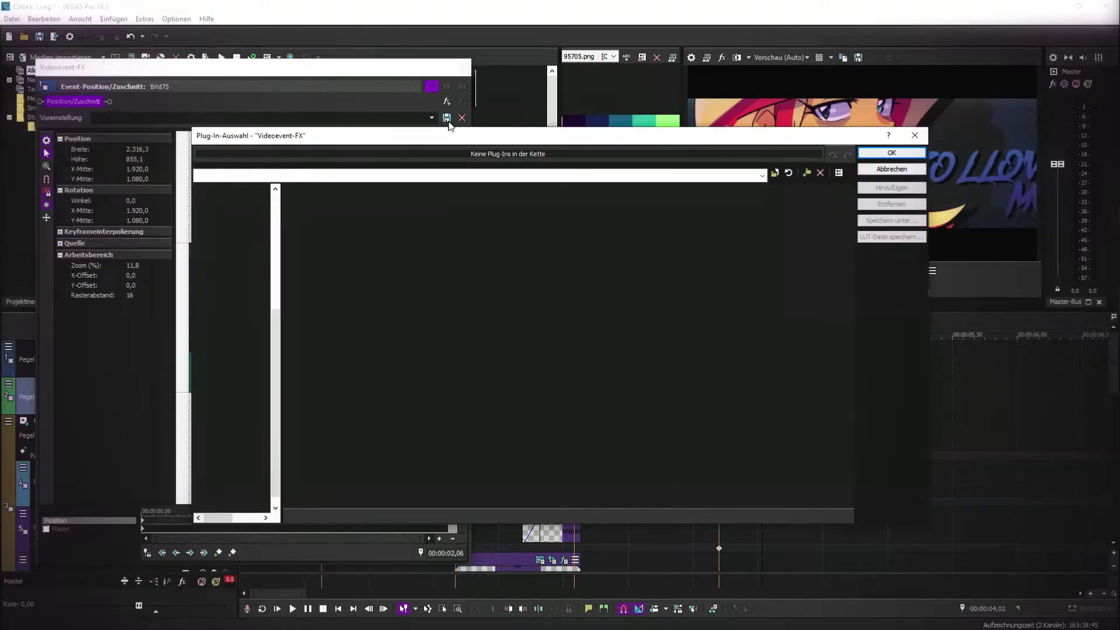
click(323, 348)
click(884, 154)
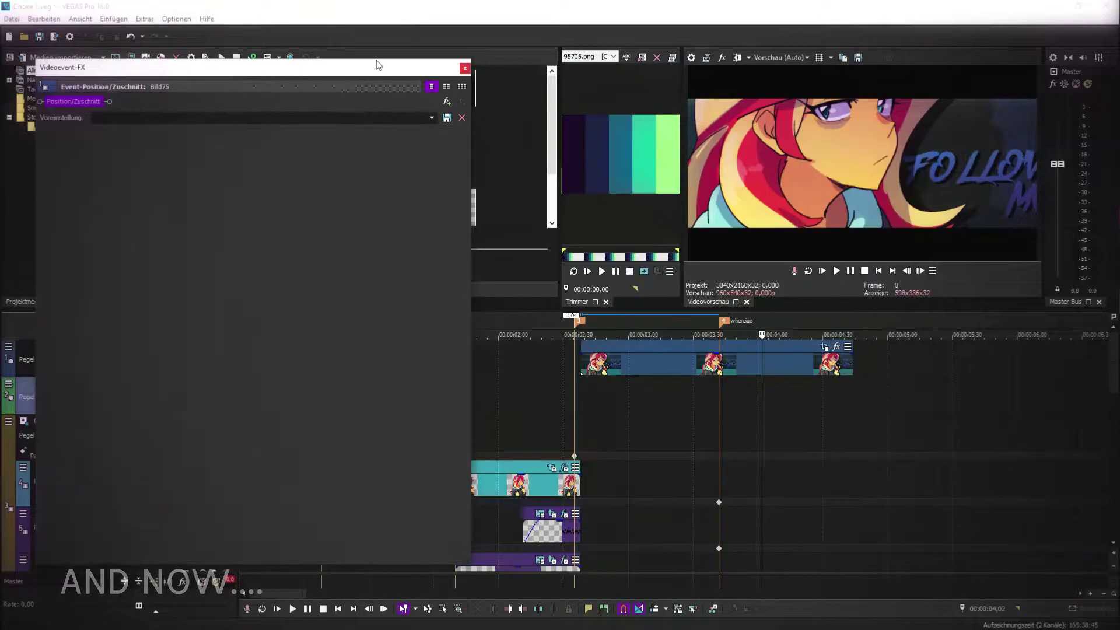
click(465, 68)
click(282, 302)
click(250, 70)
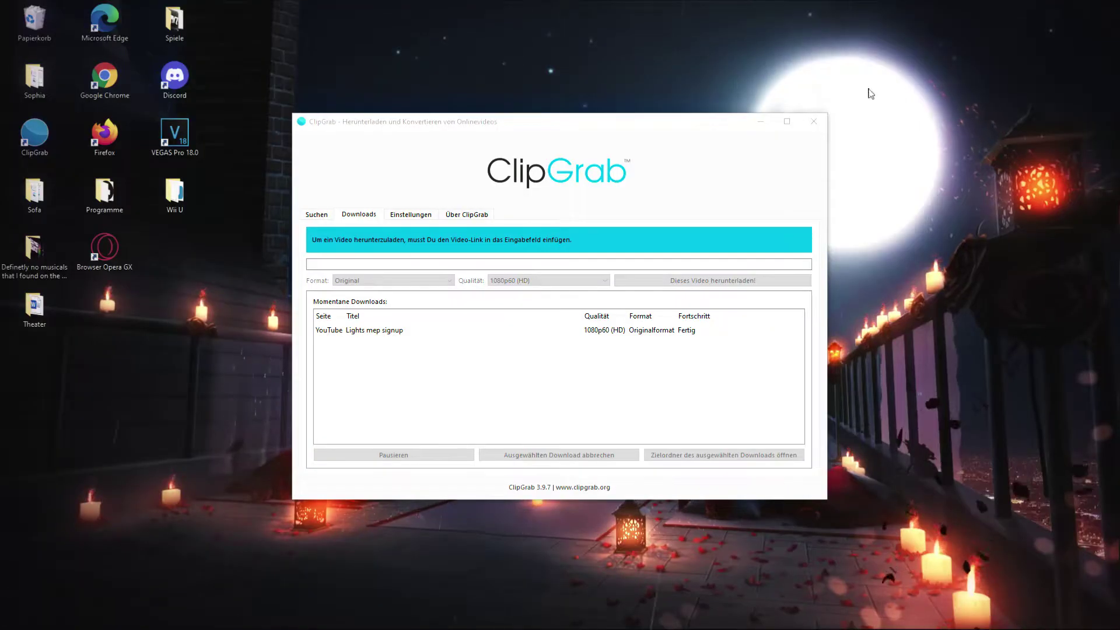
- Close ClipGrab, restart VEGAS Pro without recovering the autosave, and open Choke 1 from the SVP 18 folder
click(814, 121)
double_click(175, 133)
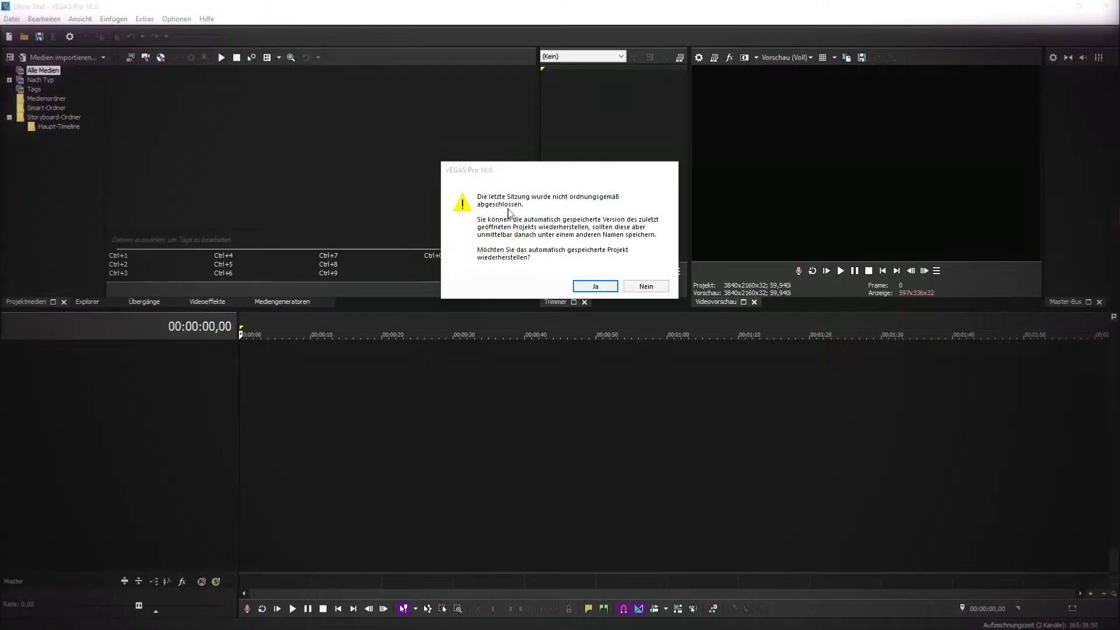
click(647, 287)
click(24, 37)
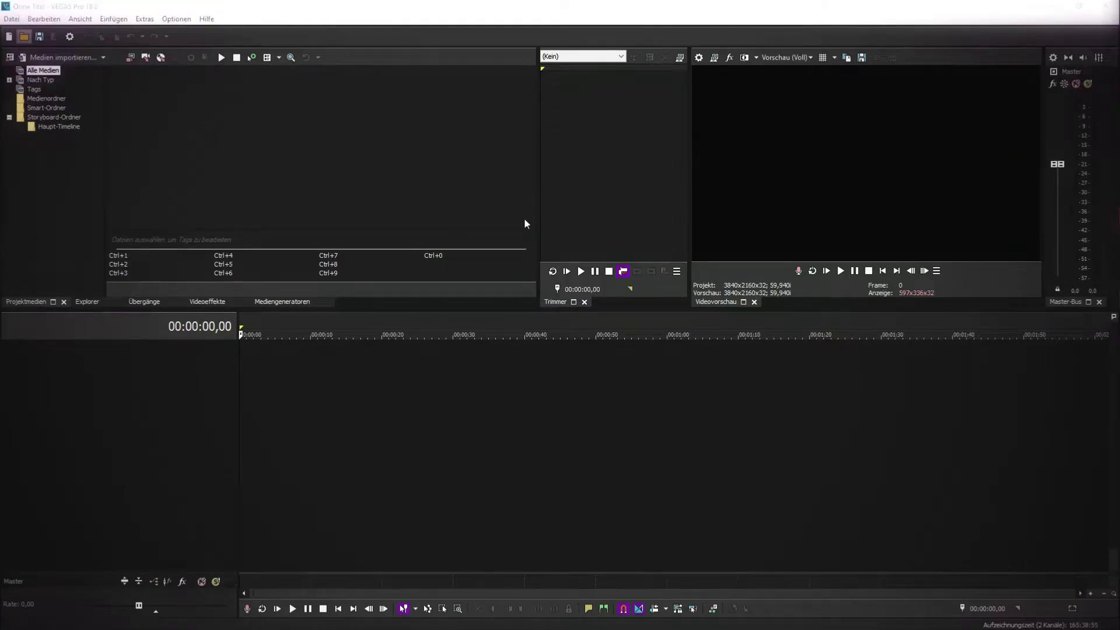
click(66, 165)
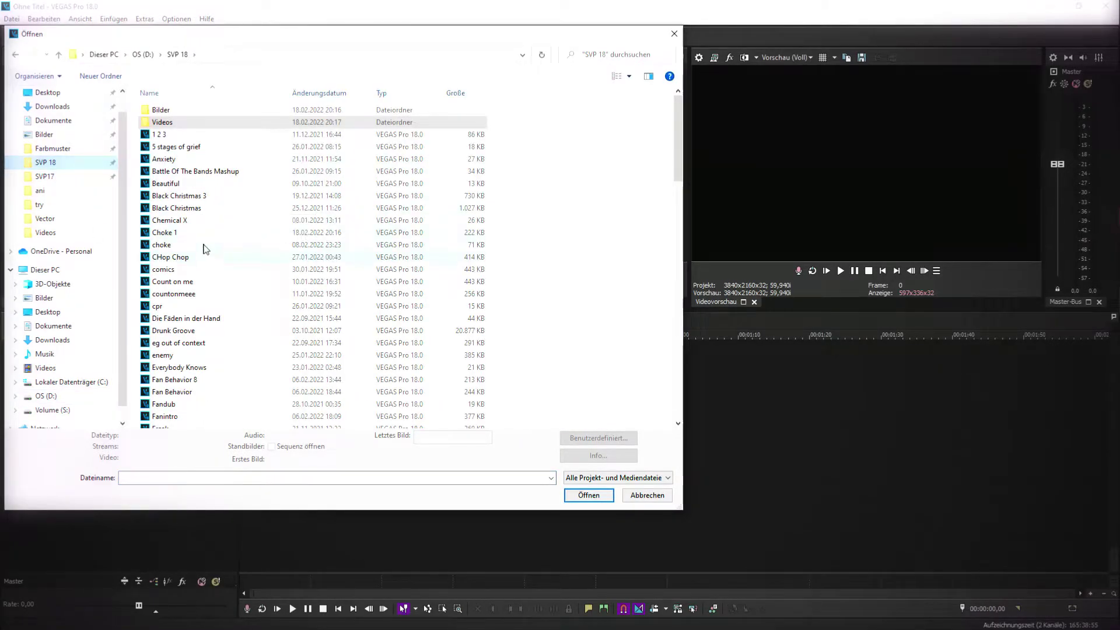
double_click(205, 245)
- Load 95705.png into the trimmer and set the video preview quality to Vorschau (Auto)
drag(294, 94, 609, 172)
click(267, 401)
scroll(605, 419, up, 8)
click(381, 389)
key(space)
click(788, 57)
mouse_move(791, 82)
click(842, 82)
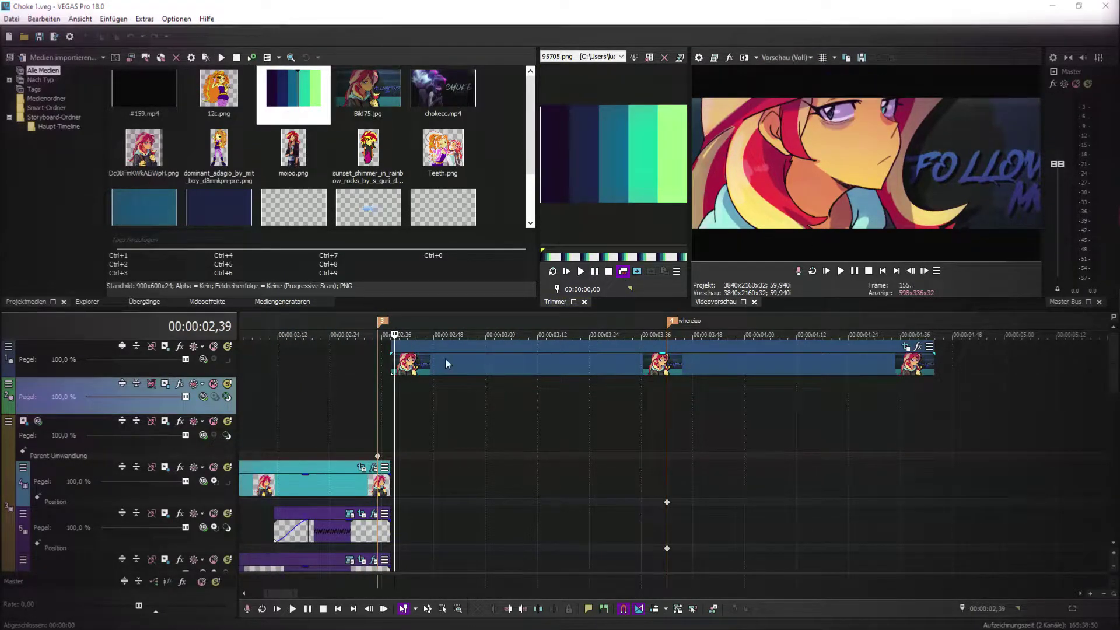
- Move the snapshot's middle pan/crop keyframe to an earlier time and play the snapshot back
click(395, 361)
key(space)
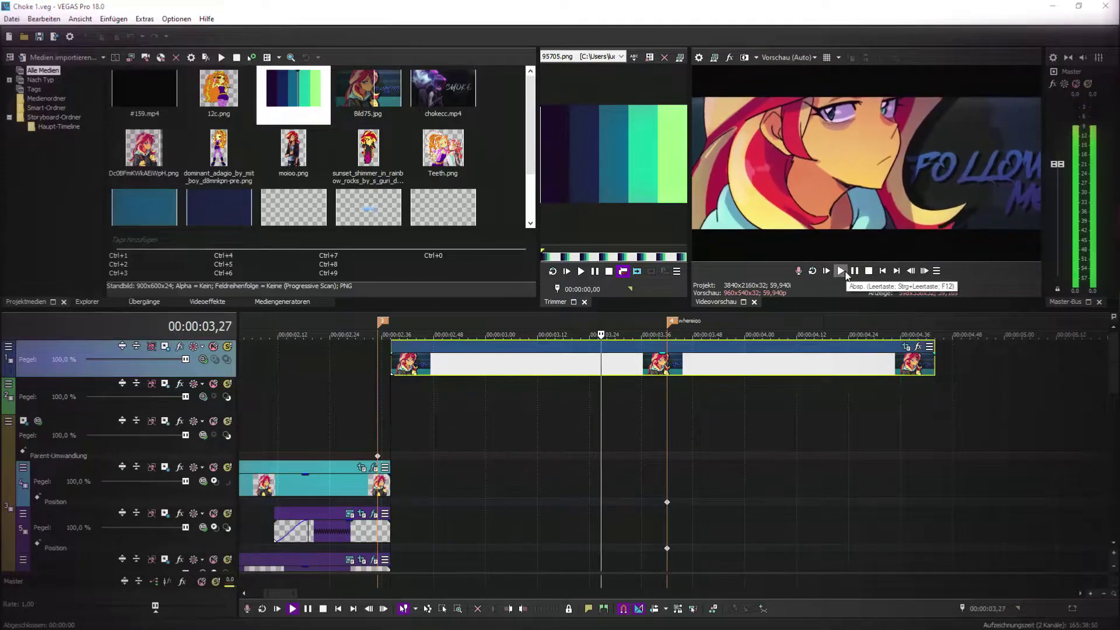
click(904, 347)
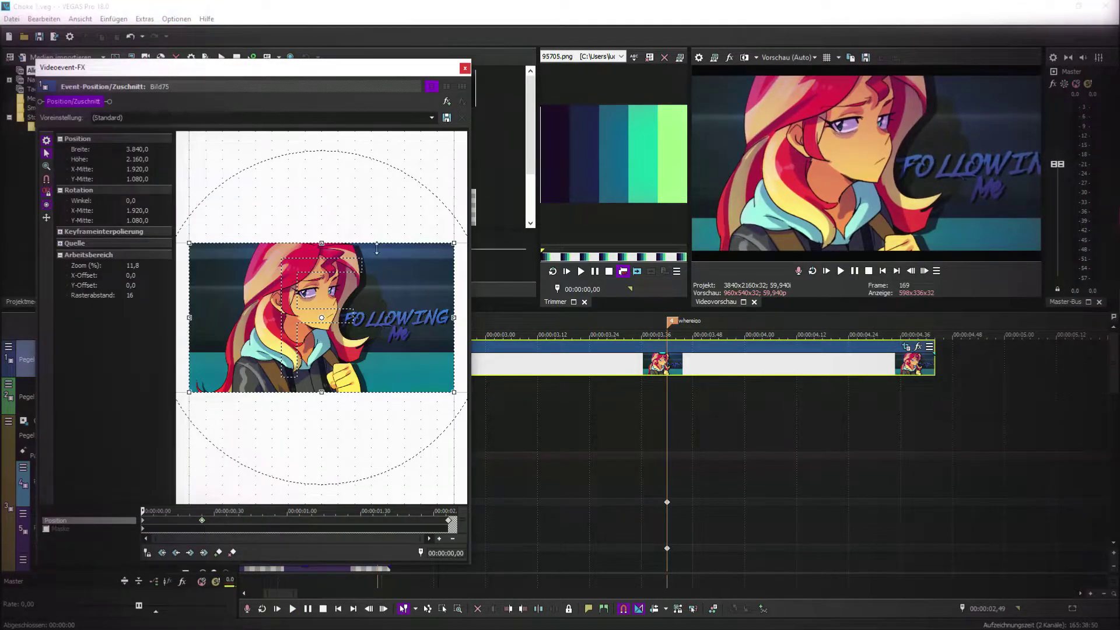
click(465, 68)
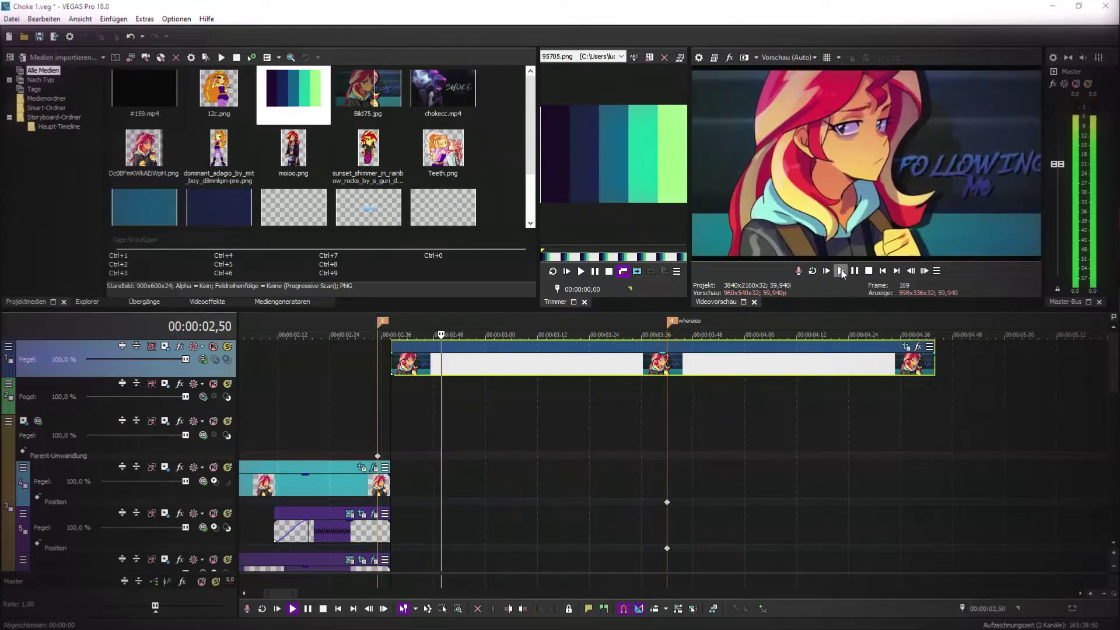
key(space)
- Insert an empty video track above the snapshot, trim the snapshot's end to marker 4 and play it back
right_click(961, 363)
click(1012, 501)
drag(936, 402, 667, 415)
click(841, 271)
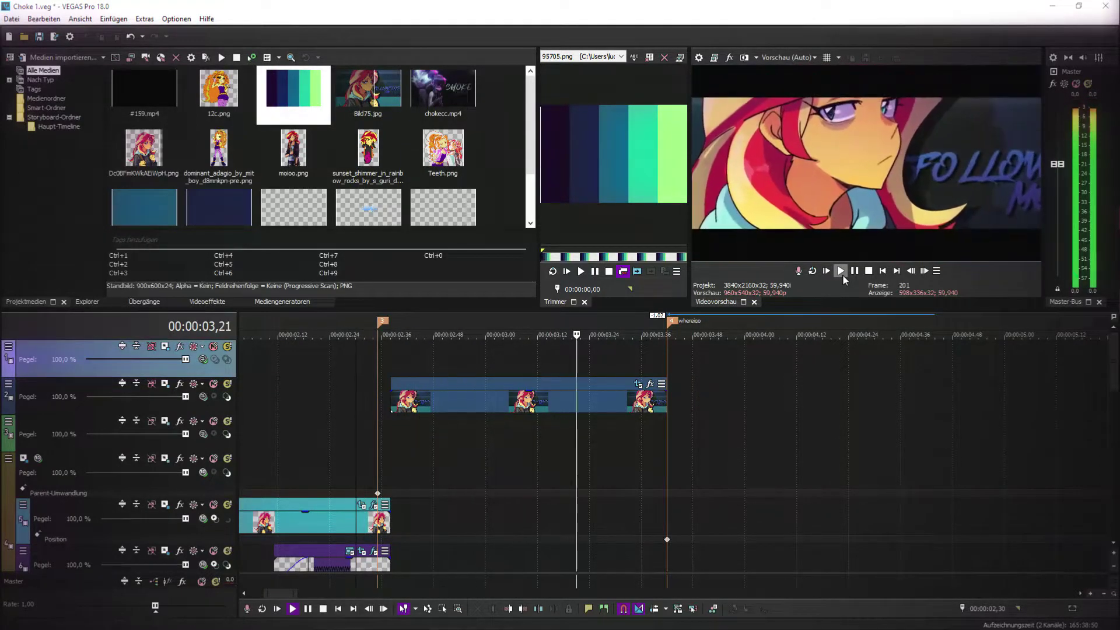
click(854, 272)
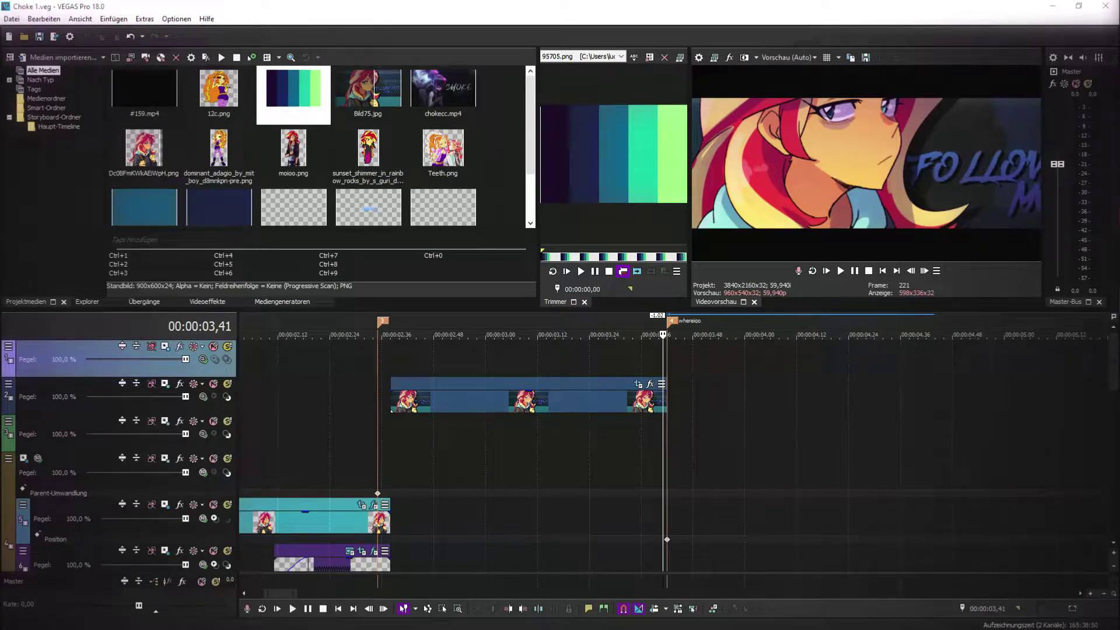
- Apply the lol preset of the favourite effect NewBlue V2 Rack Focus to the snapshot, with the playhead at 00:00:03,11
key(alt+Tab)
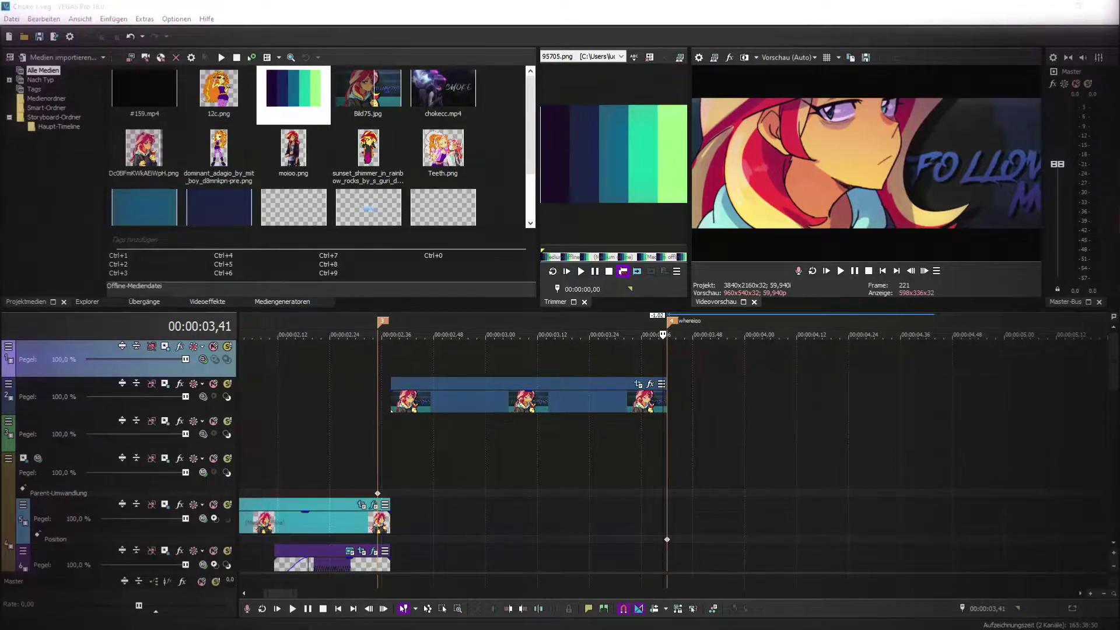
drag(585, 435, 598, 435)
click(464, 438)
click(532, 440)
key(XF86AudioRaiseVolume)
scroll(747, 386, up, 1)
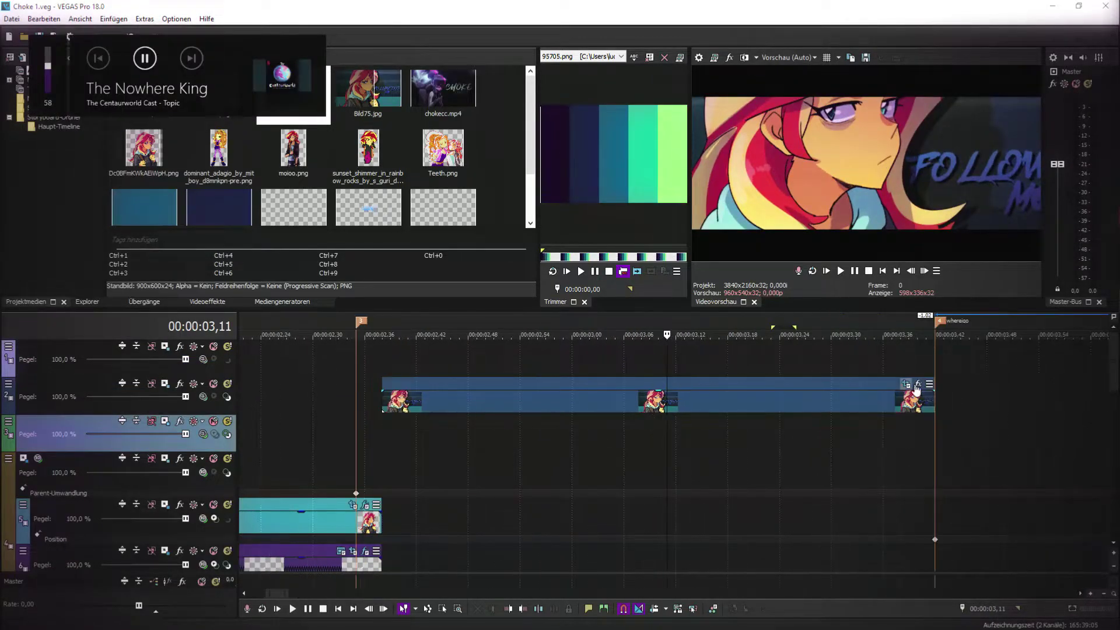
click(918, 384)
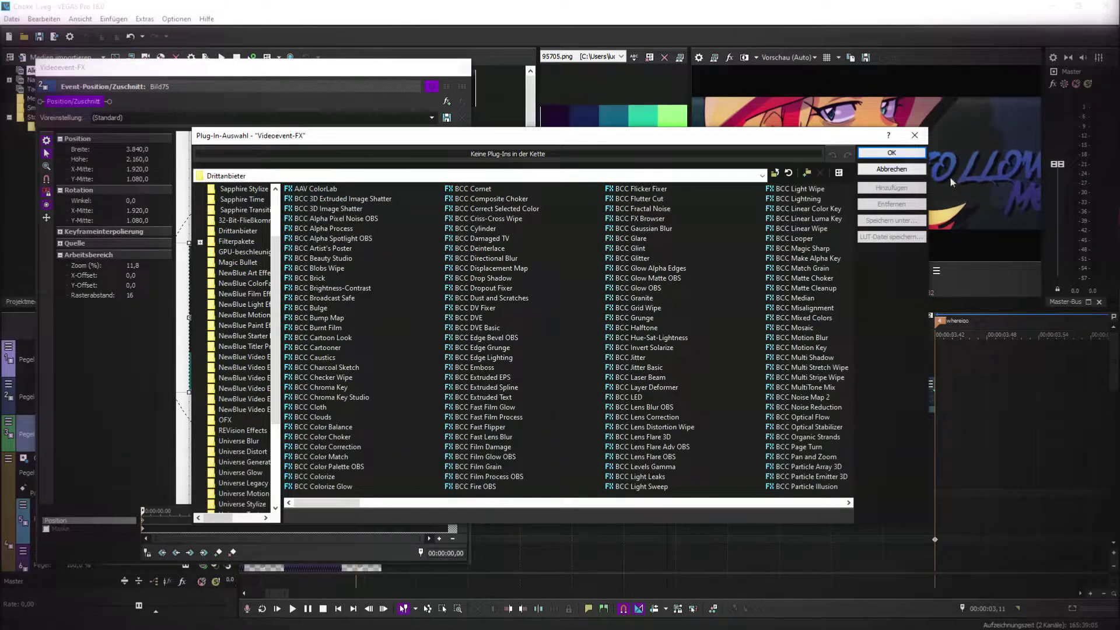
click(915, 136)
click(207, 302)
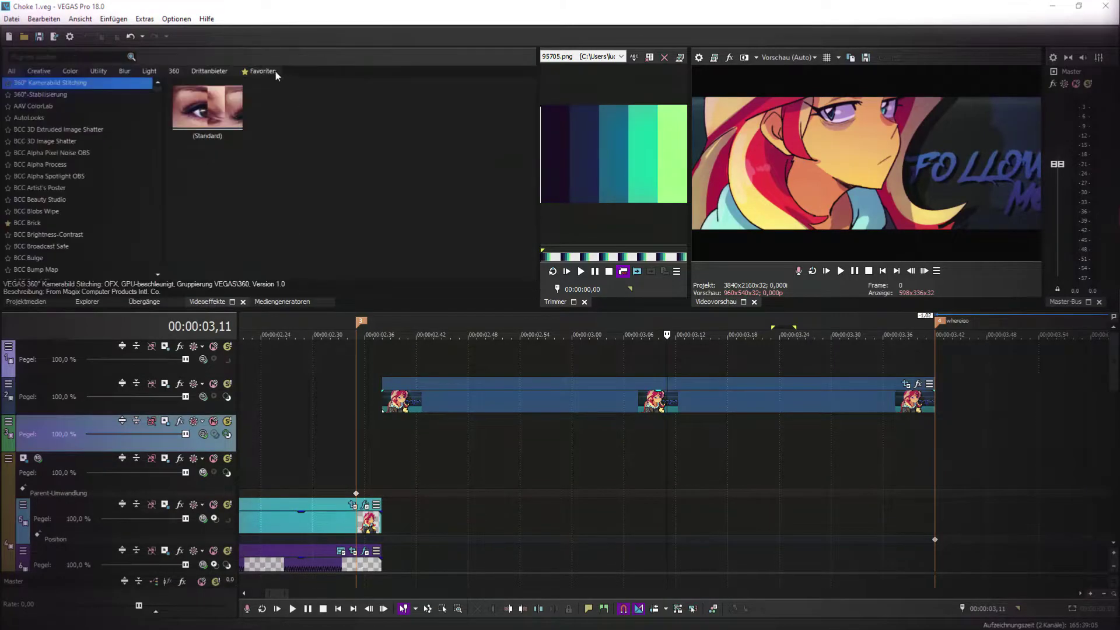
click(263, 71)
click(65, 120)
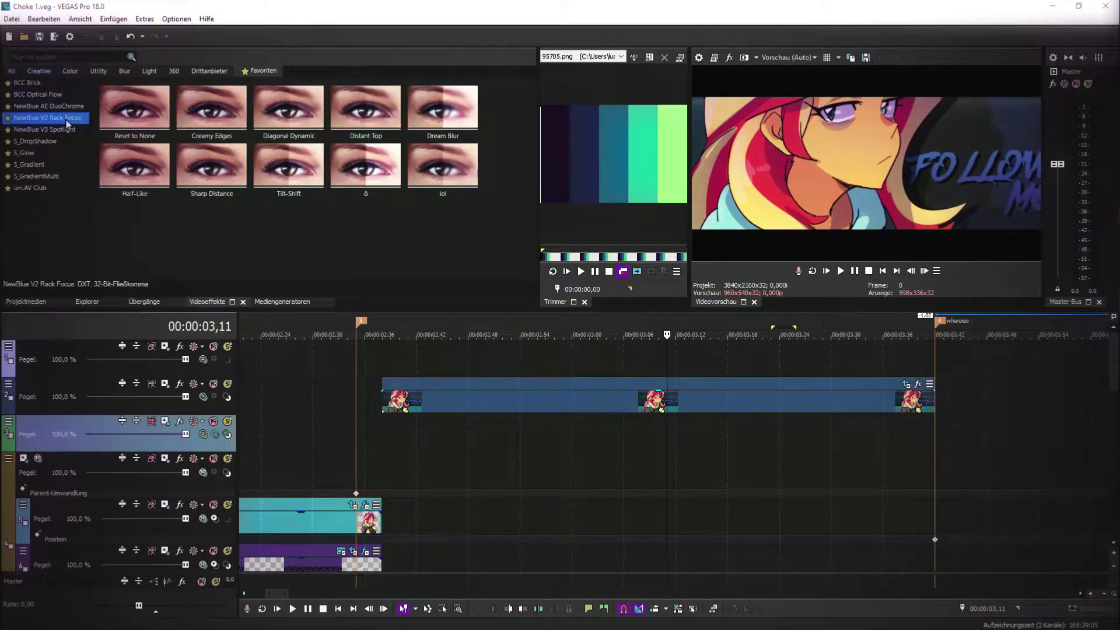
drag(443, 114, 634, 390)
- Set the Rack Focus effect's Defocus and Exposure to 0
drag(59, 170, 48, 182)
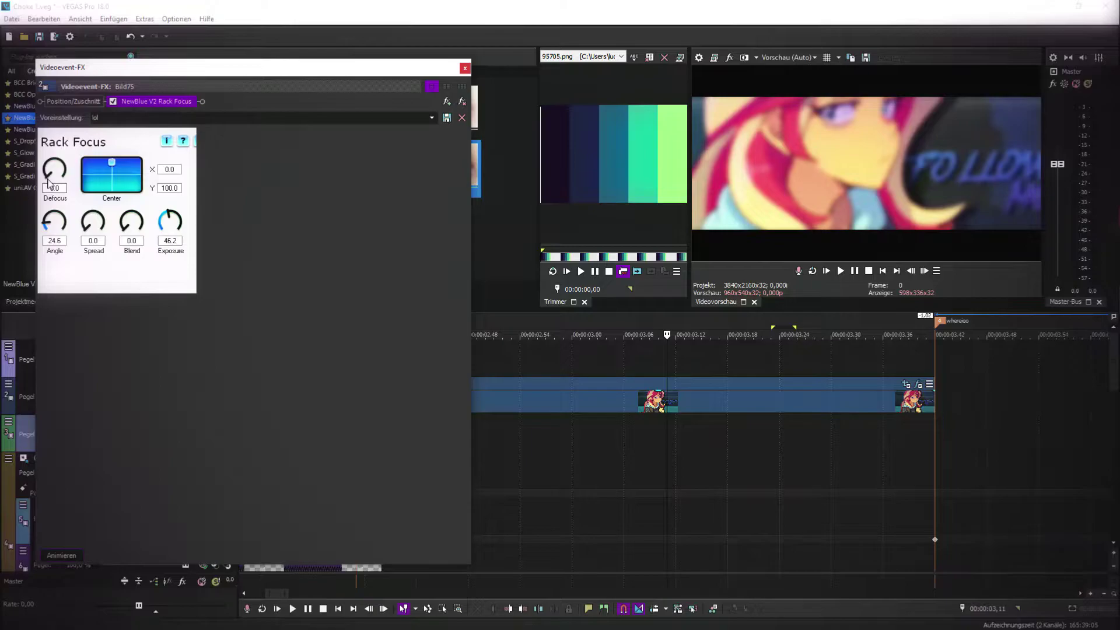
text(0)
key(Return)
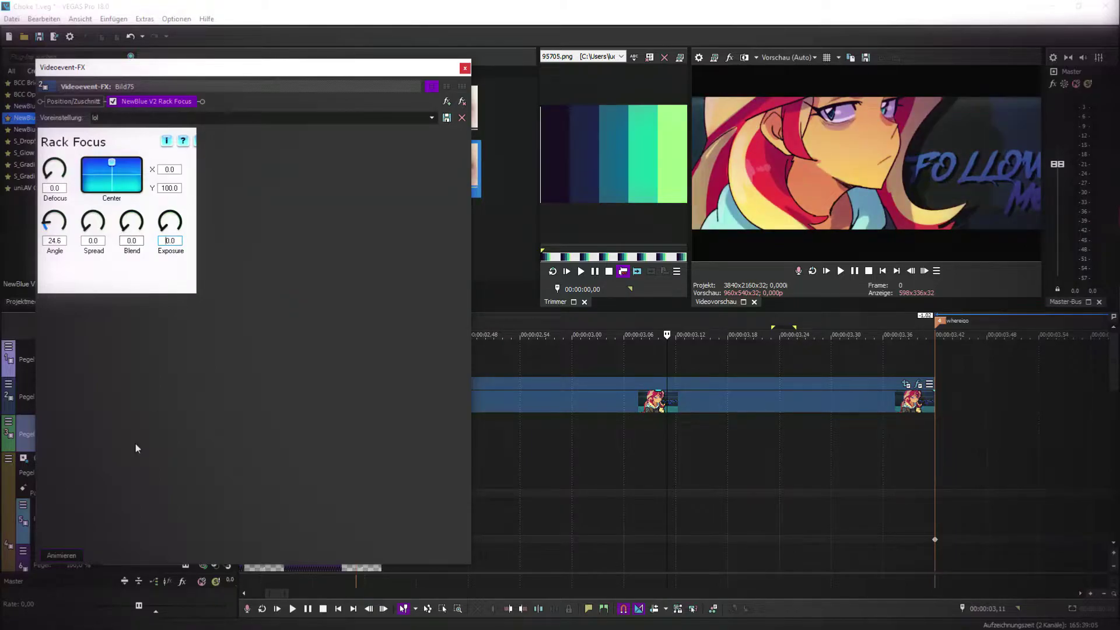
- Animate Rack Focus with a fast keyframe at 00:00:00,20 that sets Defocus to 100, and play the snapshot back
click(61, 555)
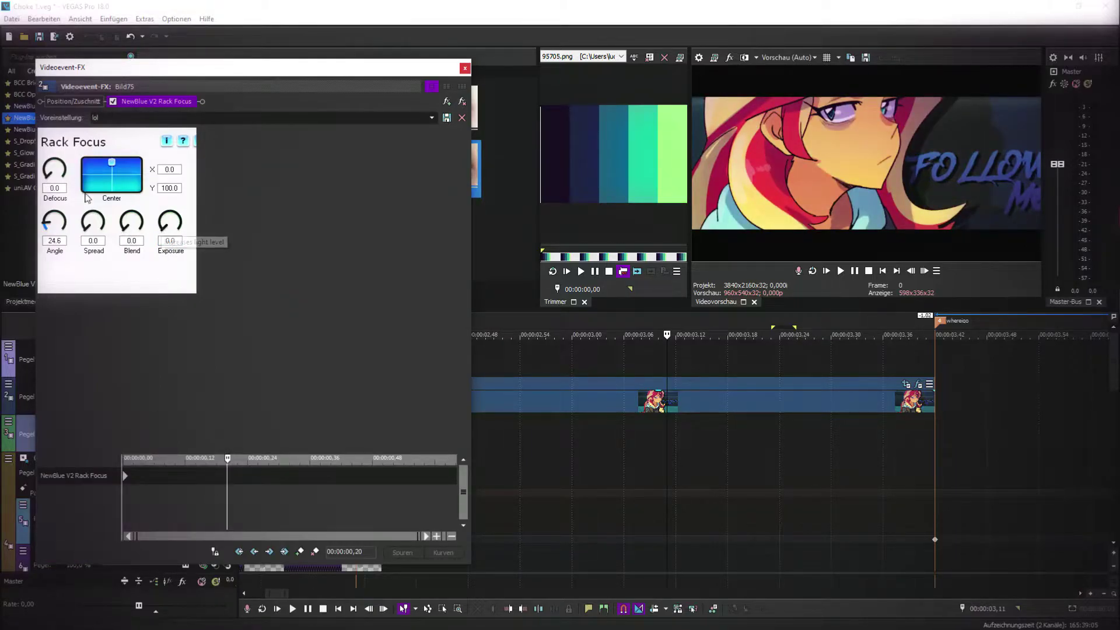
right_click(227, 476)
click(266, 401)
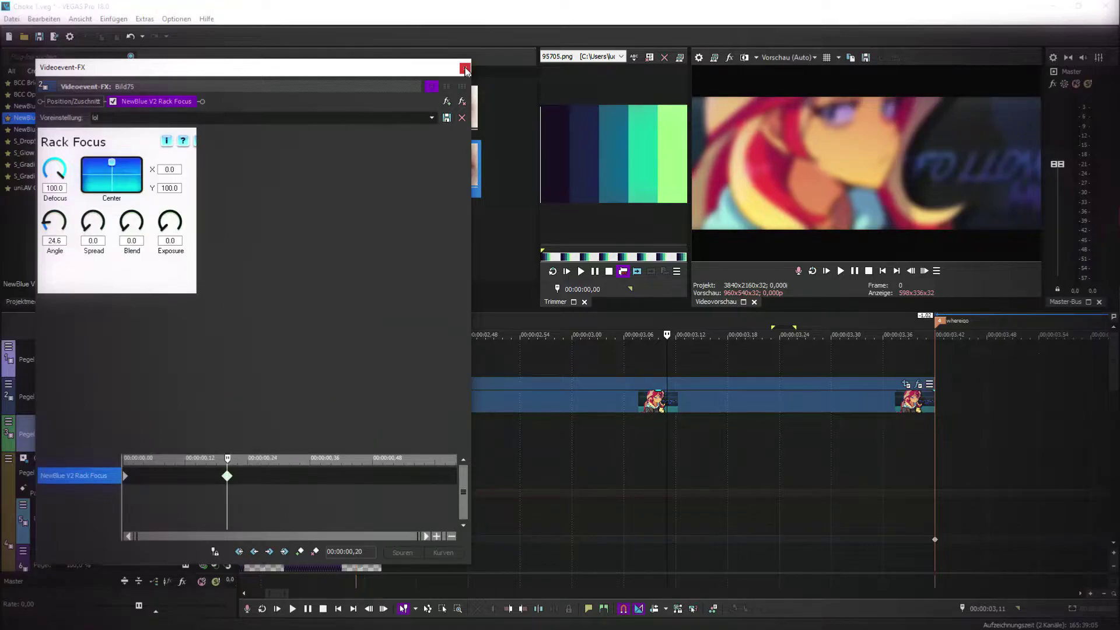
click(465, 68)
click(840, 271)
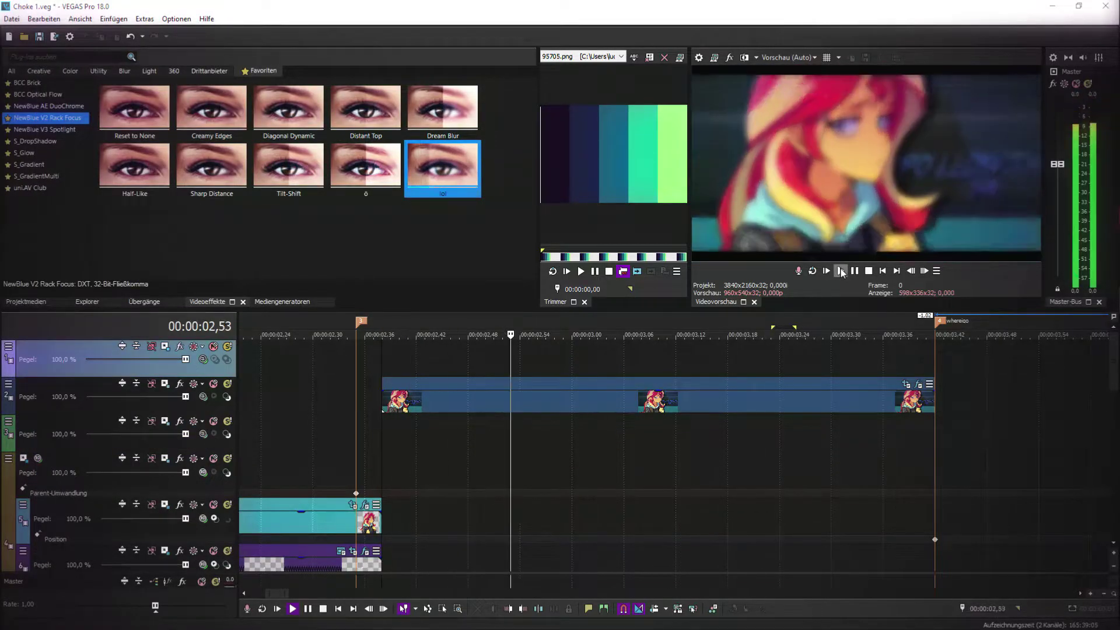
click(855, 276)
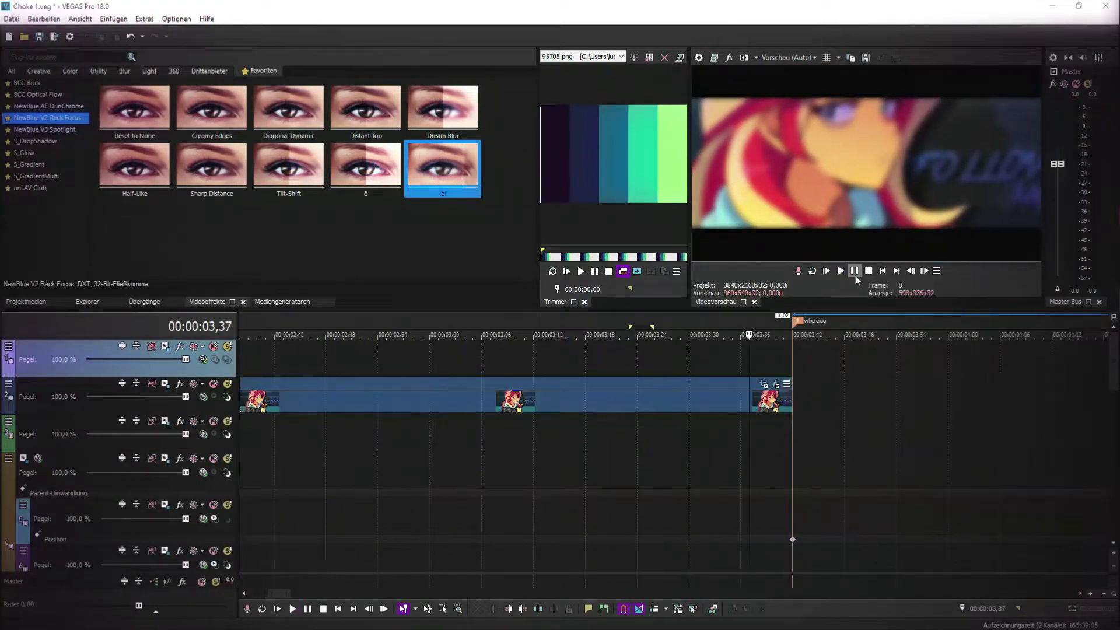
- Change an option in the project video properties, apply it and play the snapshot back
scroll(612, 373, down, 1)
click(27, 302)
click(699, 59)
click(583, 361)
click(583, 387)
click(680, 504)
click(586, 504)
click(840, 271)
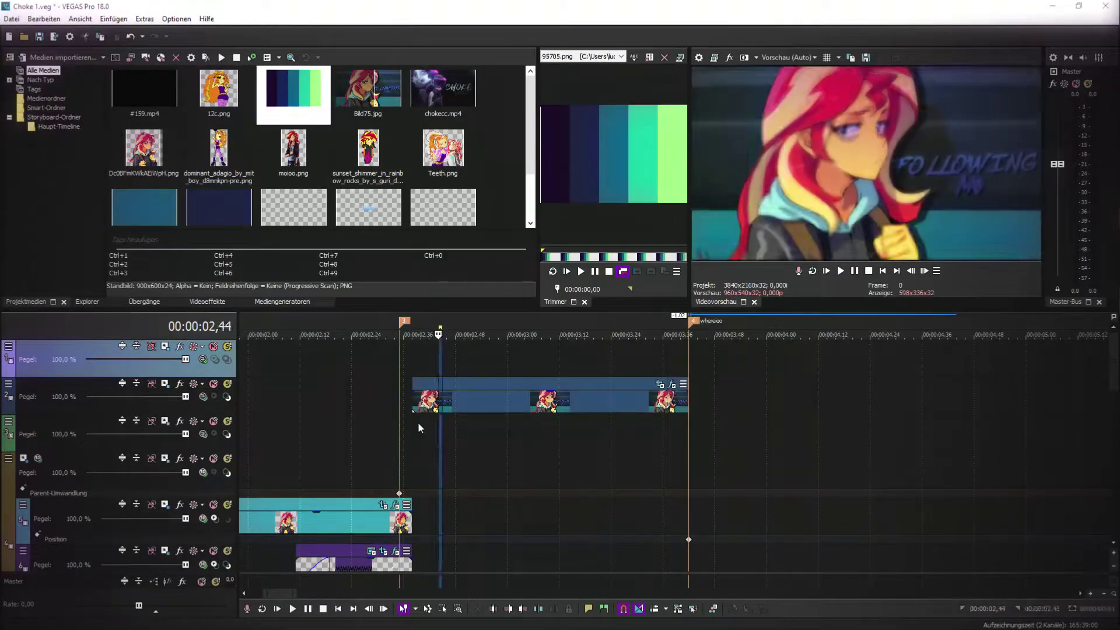
click(854, 272)
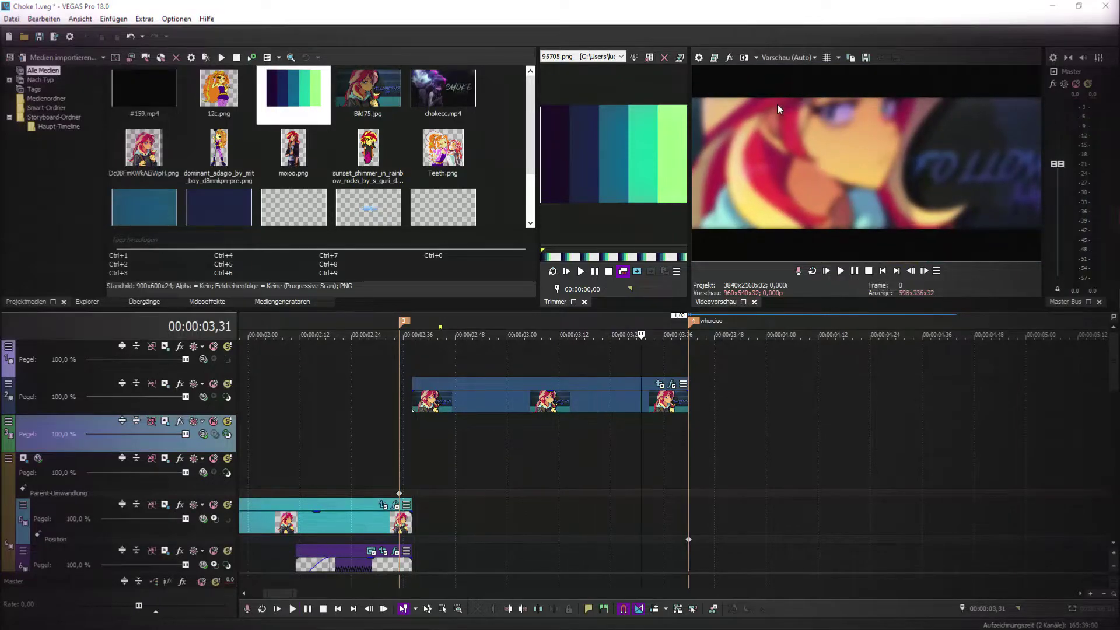
- Add a ProType Titler event with the bounce x preset on the empty top track at 00:00:02,38
click(410, 361)
click(285, 302)
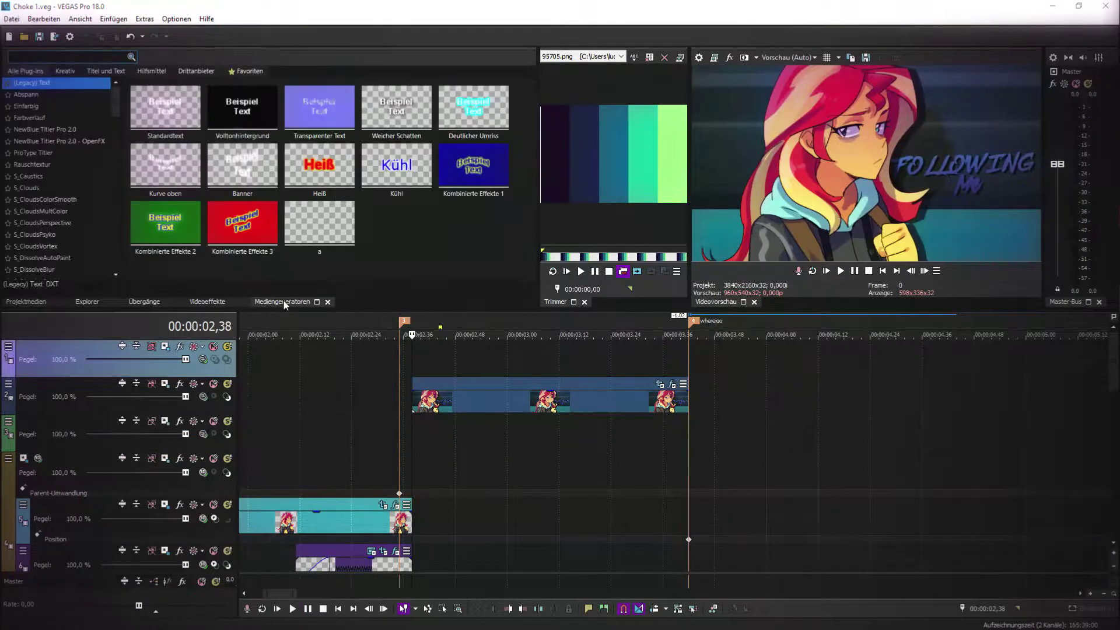
click(49, 153)
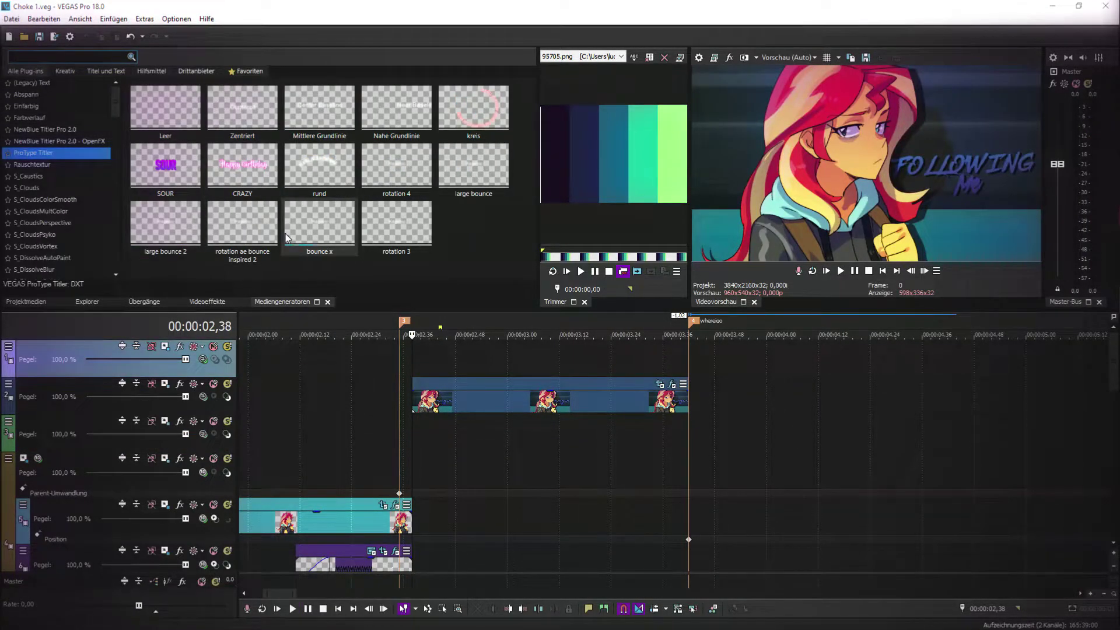
drag(320, 225, 417, 357)
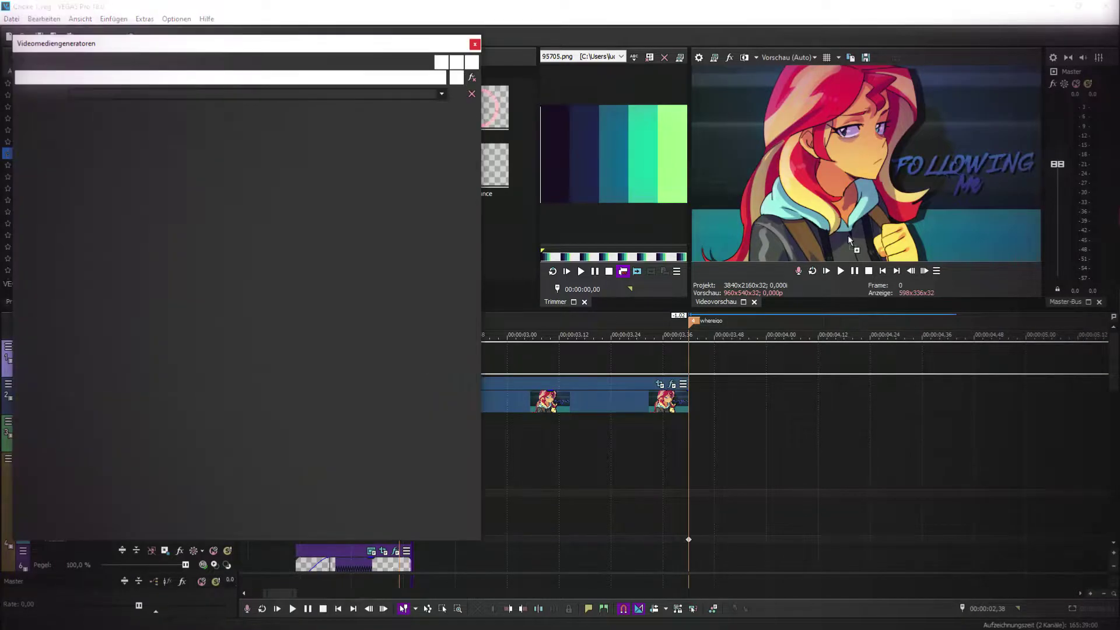
- Replace the new title's placeholder text with "where I go..."
double_click(397, 244)
text(where i)
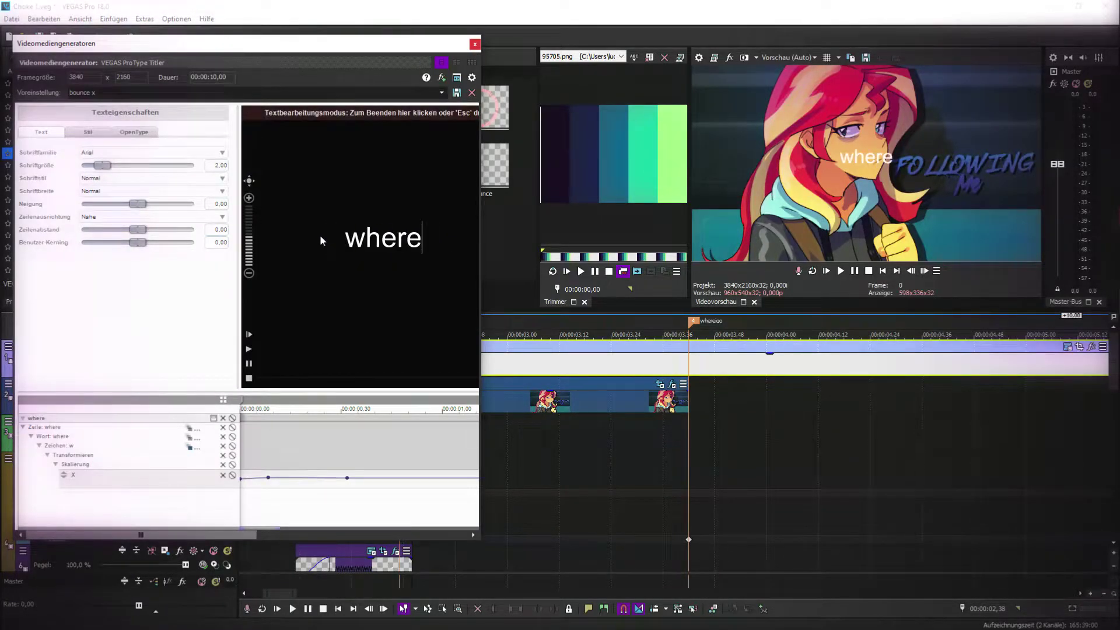
key(BackSpace)
key(BackSpace)
text(I go...)
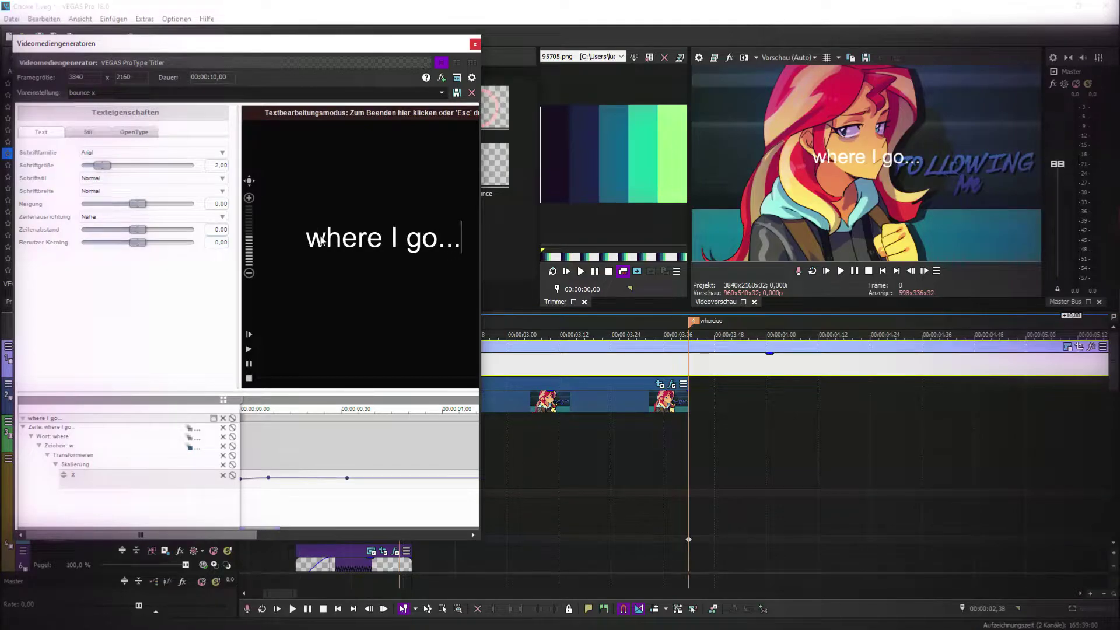
- Set the font of the whole "where I go..." text to XPLOR, close the title generator and play the scene back
key(shift+Home)
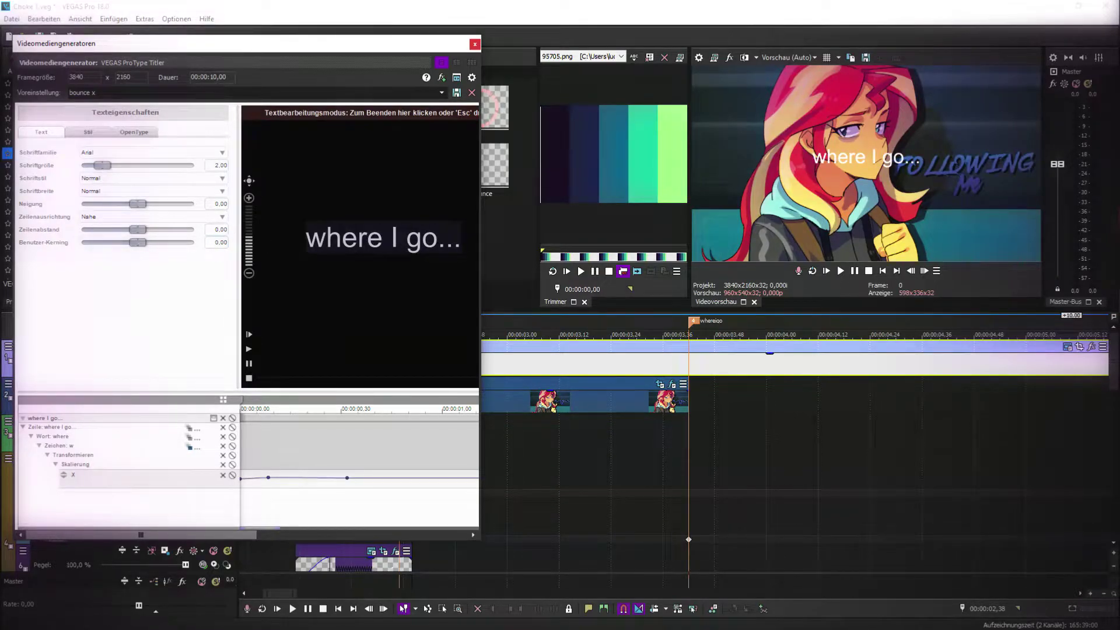
key(BackSpace)
drag(465, 239, 295, 239)
click(112, 154)
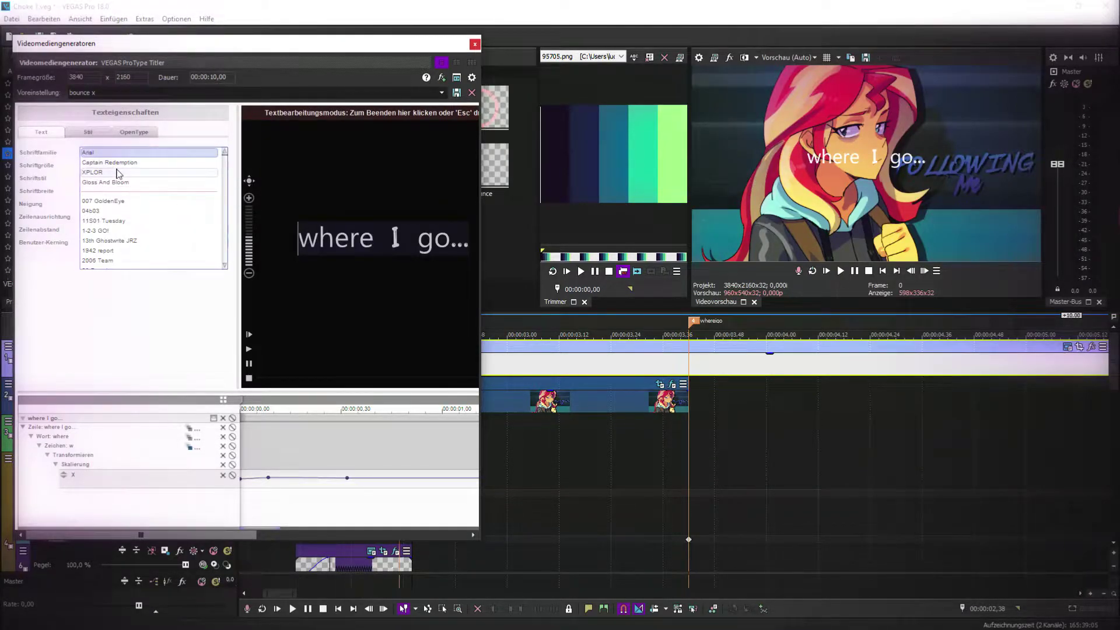
click(119, 174)
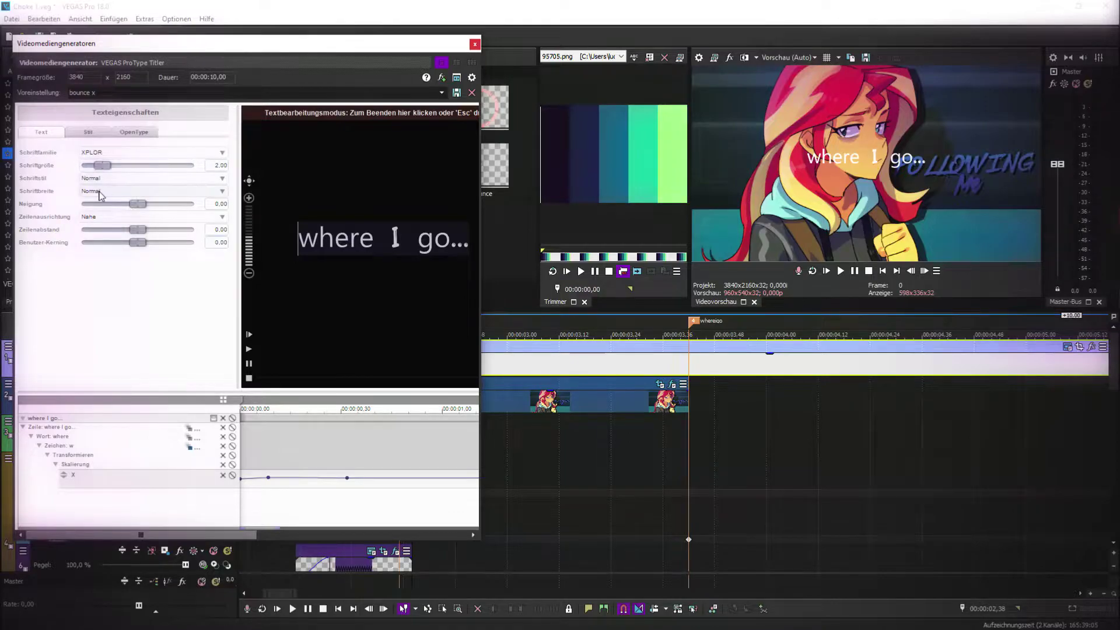
click(475, 45)
key(space)
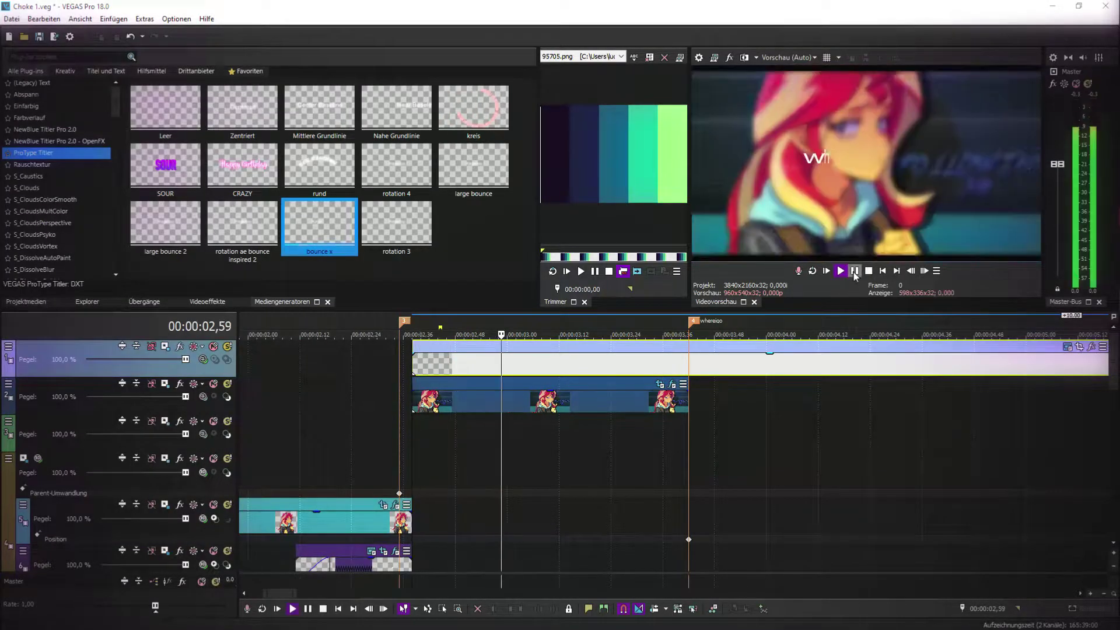
- Trim the title event to end with the snapshot at the fourth marker and play the title back
click(1010, 366)
key(s)
key(space)
key(Delete)
drag(1008, 365, 688, 363)
click(412, 362)
click(840, 270)
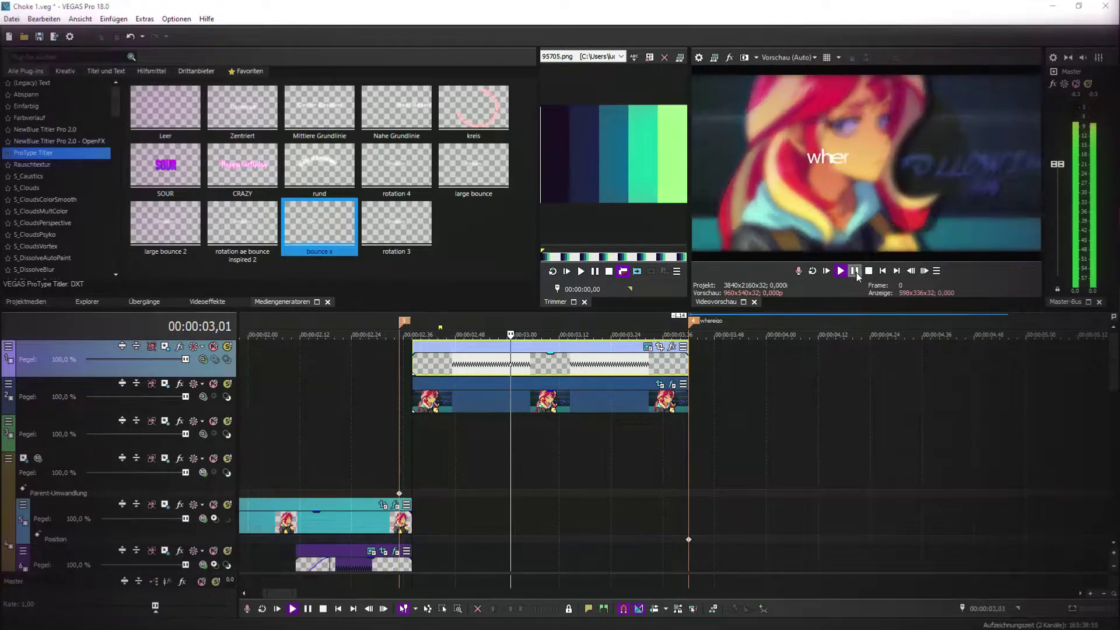
mouse_move(695, 365)
mouse_down()
mouse_move(808, 361)
mouse_move(689, 361)
mouse_up()
click(411, 362)
key(space)
click(409, 366)
click(841, 274)
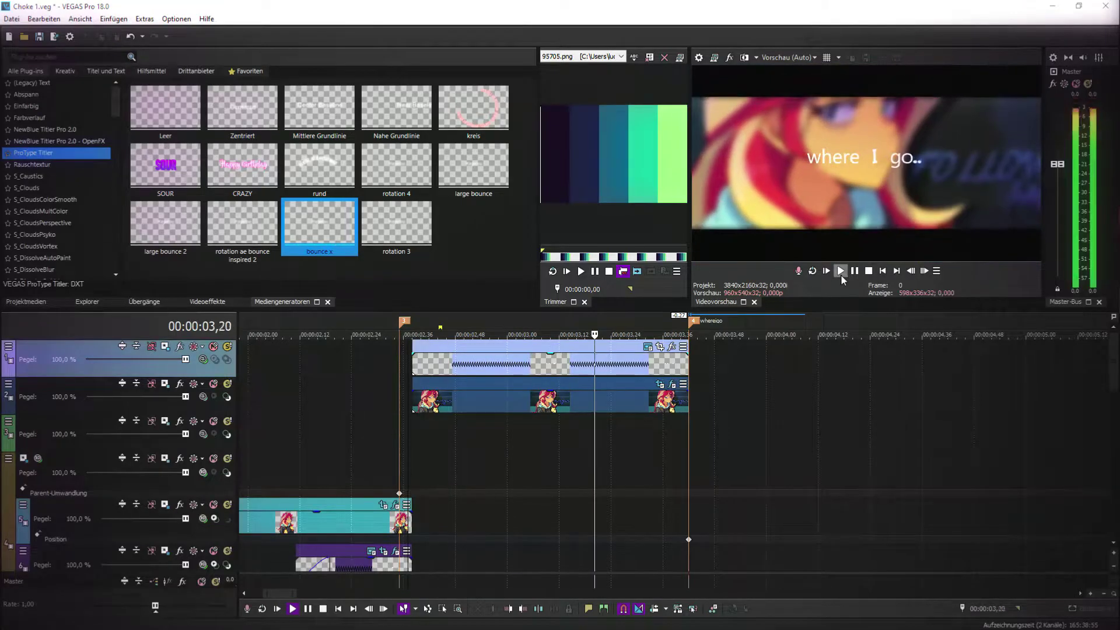
- Change the title track's compositing mode to one that renders the white text dark over the snapshot
click(855, 272)
click(559, 364)
click(203, 359)
click(240, 559)
click(576, 362)
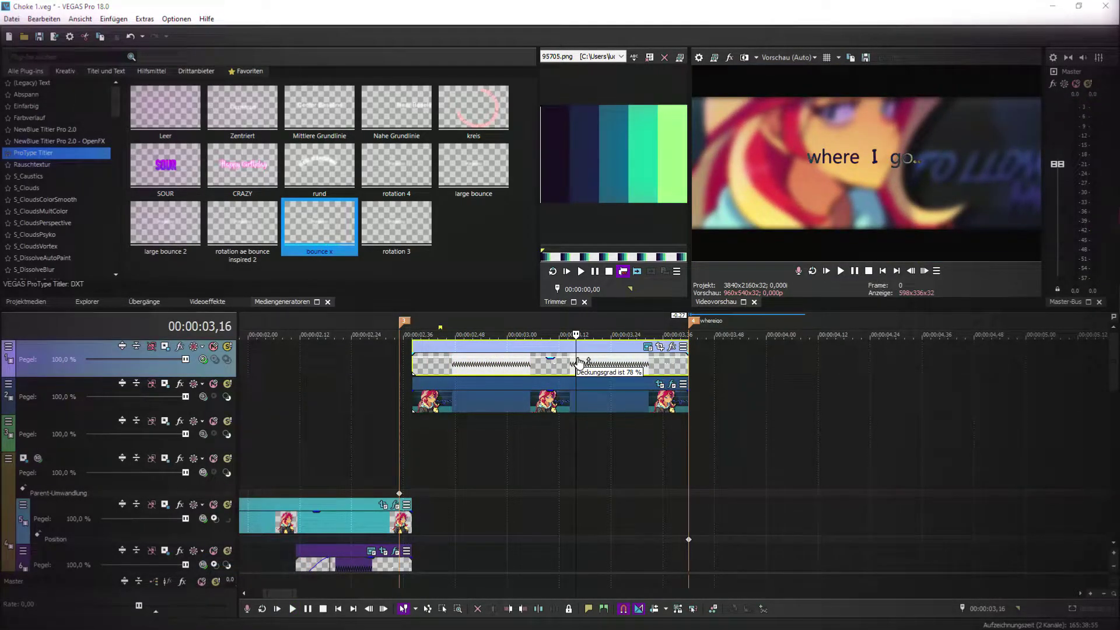
- Try to animate the title's size with its Pan/Crop frame, restore the default framing and play the title back
click(660, 347)
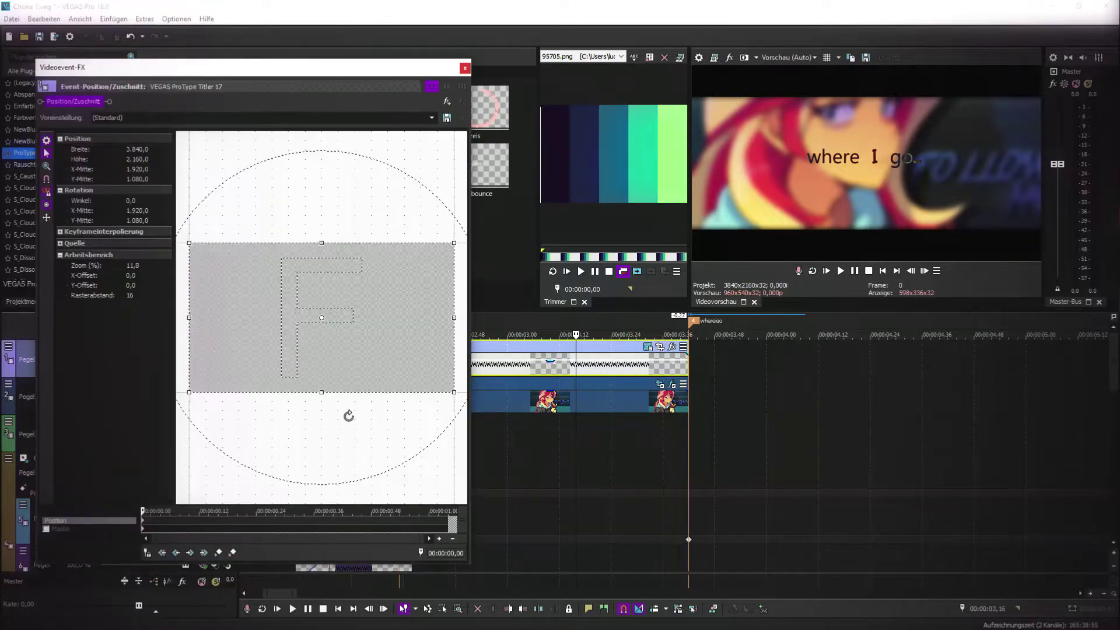
drag(453, 307, 472, 309)
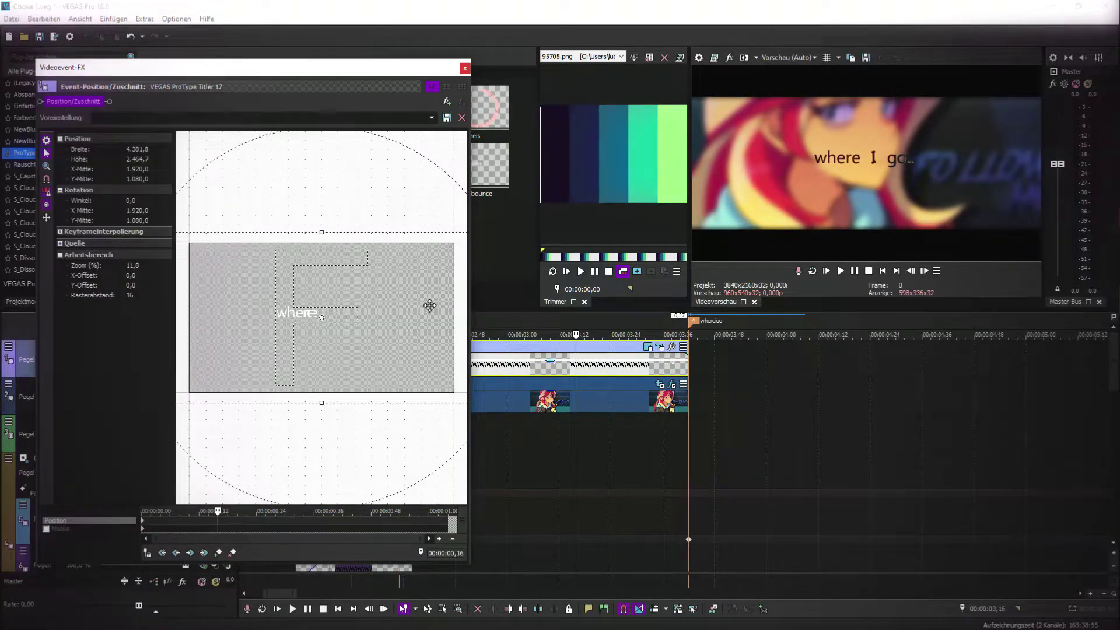
drag(363, 403, 369, 389)
right_click(217, 520)
click(251, 464)
click(435, 520)
right_click(416, 350)
click(430, 360)
click(465, 68)
click(410, 361)
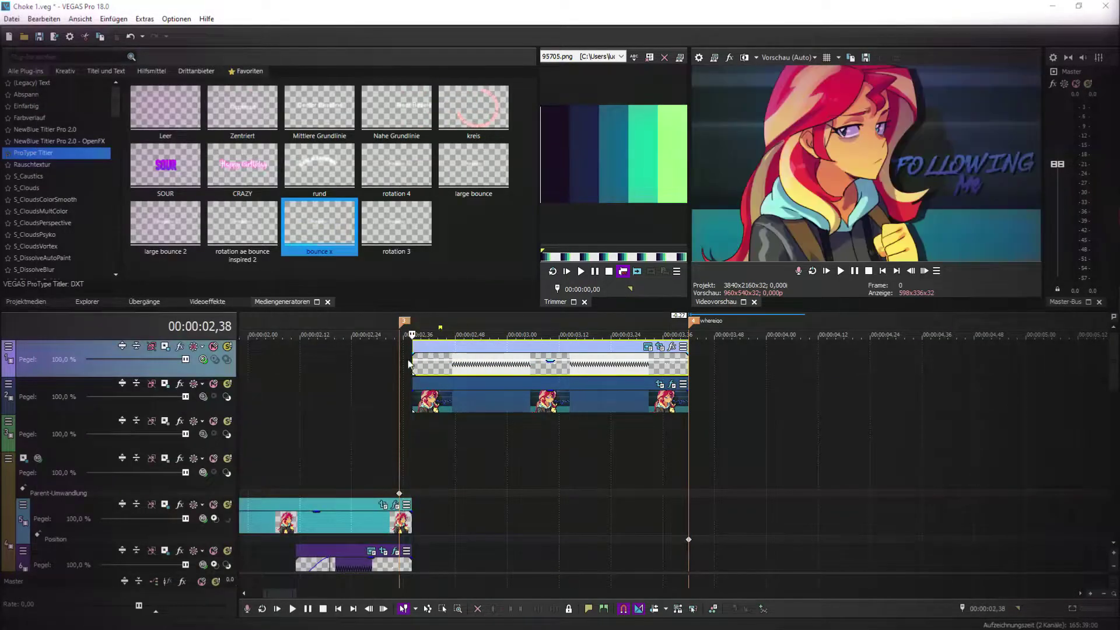
click(839, 271)
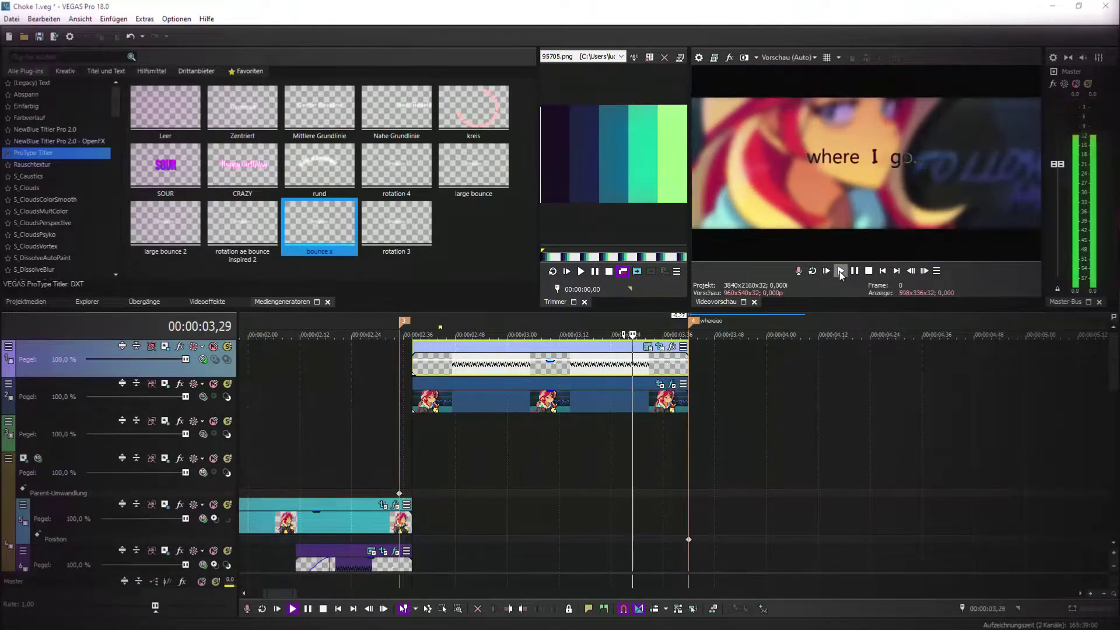
- Extend the snapshot past the fourth marker, place its last zoom keyframe at 00:00:01,24, trim it back to the marker and play it
click(659, 384)
click(450, 521)
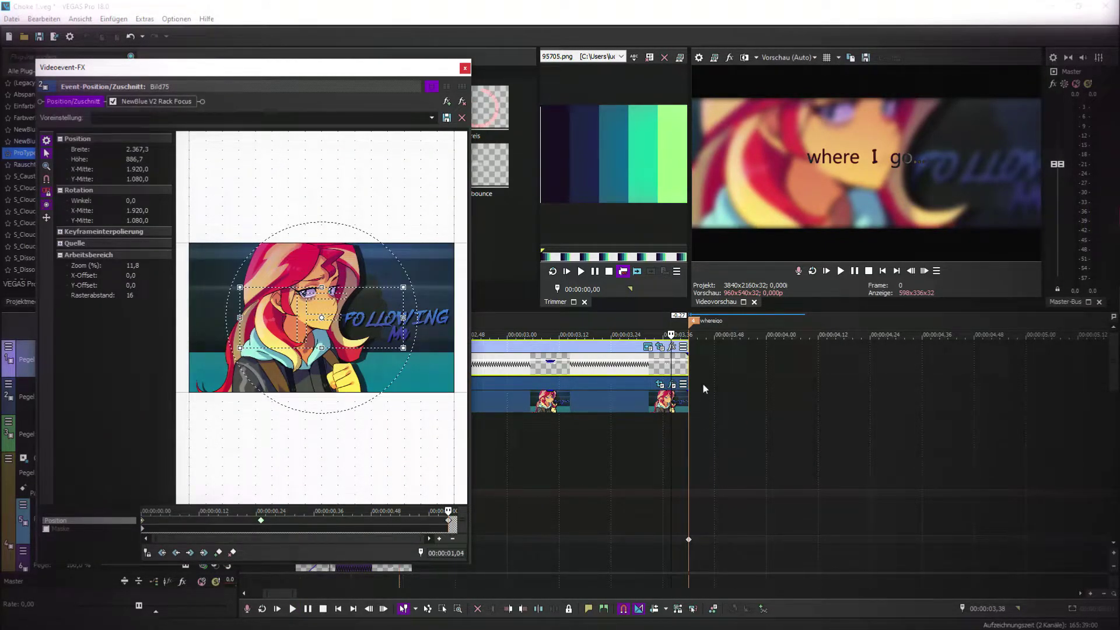
drag(688, 403, 822, 403)
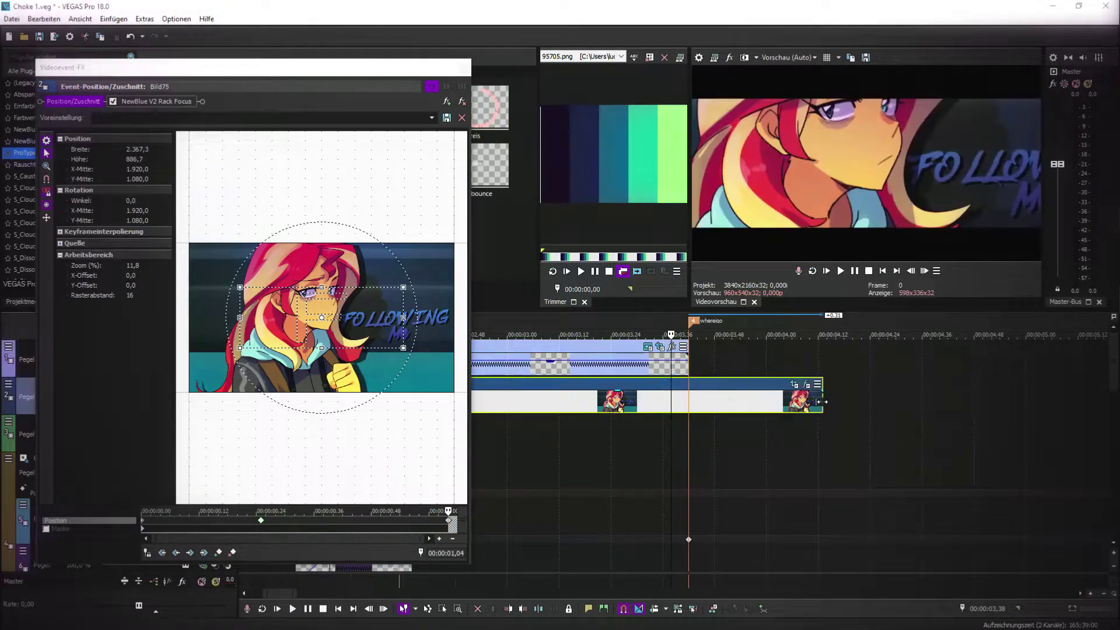
click(413, 522)
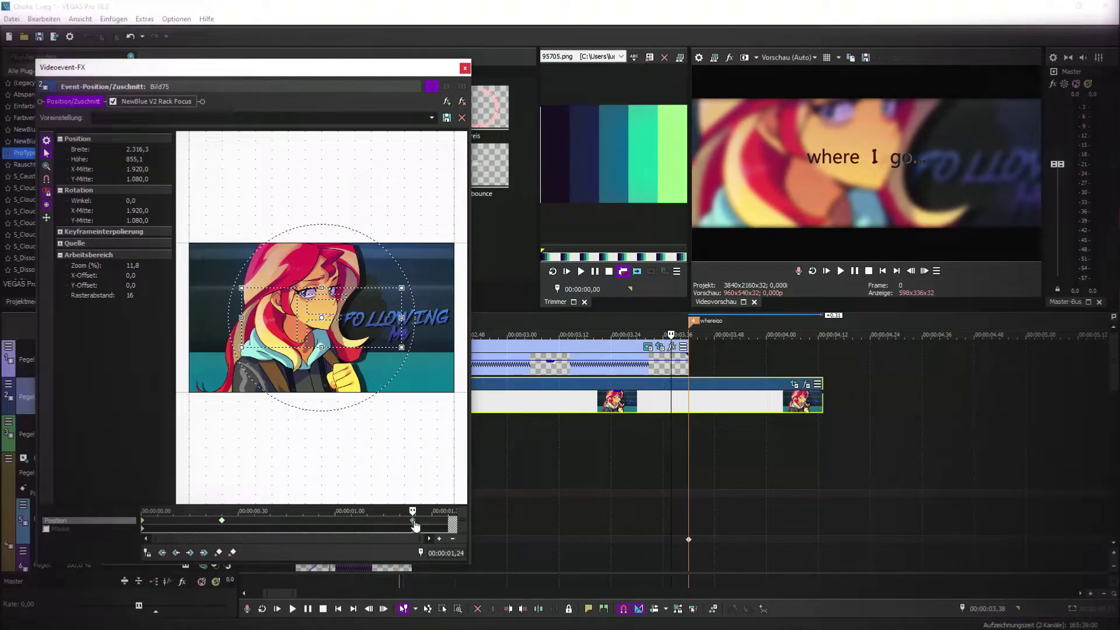
drag(825, 405, 689, 404)
scroll(566, 481, down, 3)
click(260, 526)
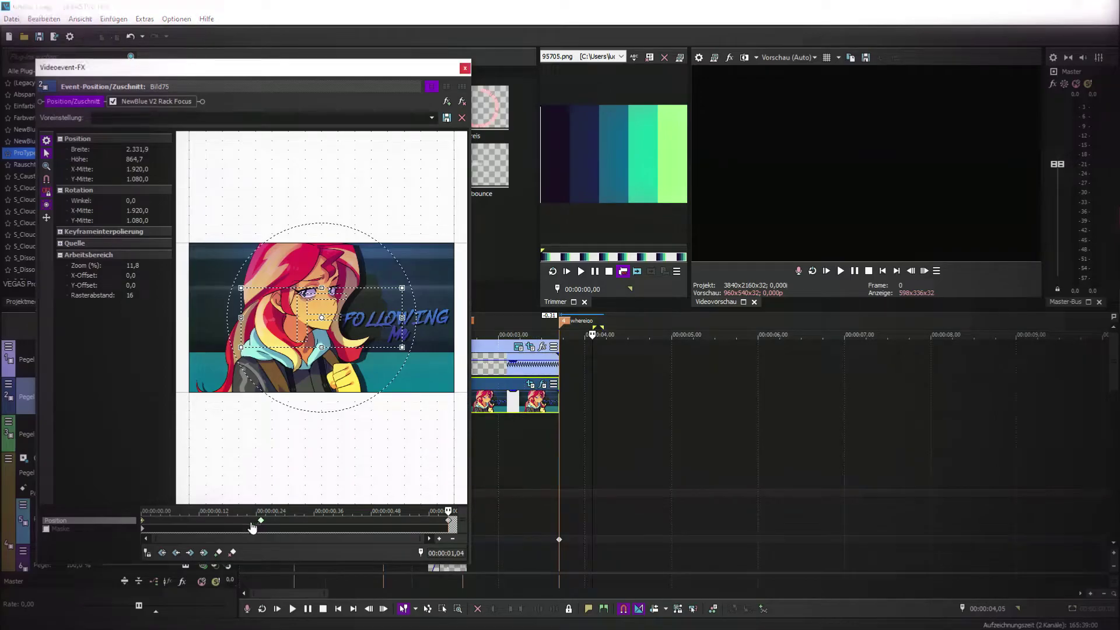
click(465, 69)
click(841, 270)
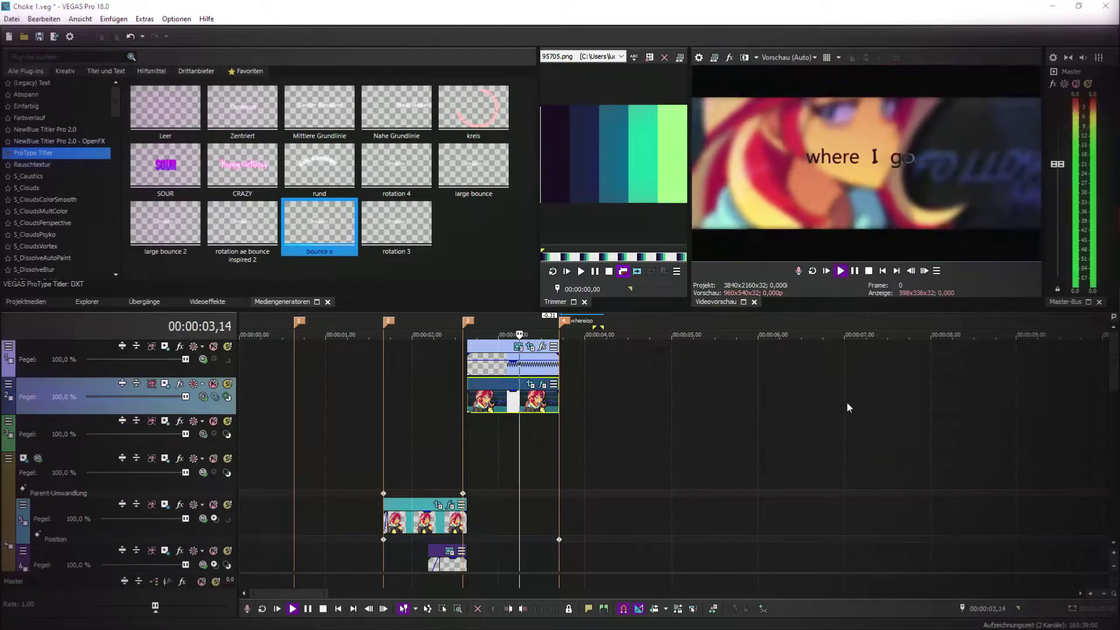
- Show the project media, save the project and play the scene back repeatedly
click(36, 303)
click(39, 36)
click(839, 274)
click(840, 272)
click(837, 273)
click(840, 271)
- Add the S_BlurMoCurves effect to the "where I go..." title event
scroll(639, 398, up, 2)
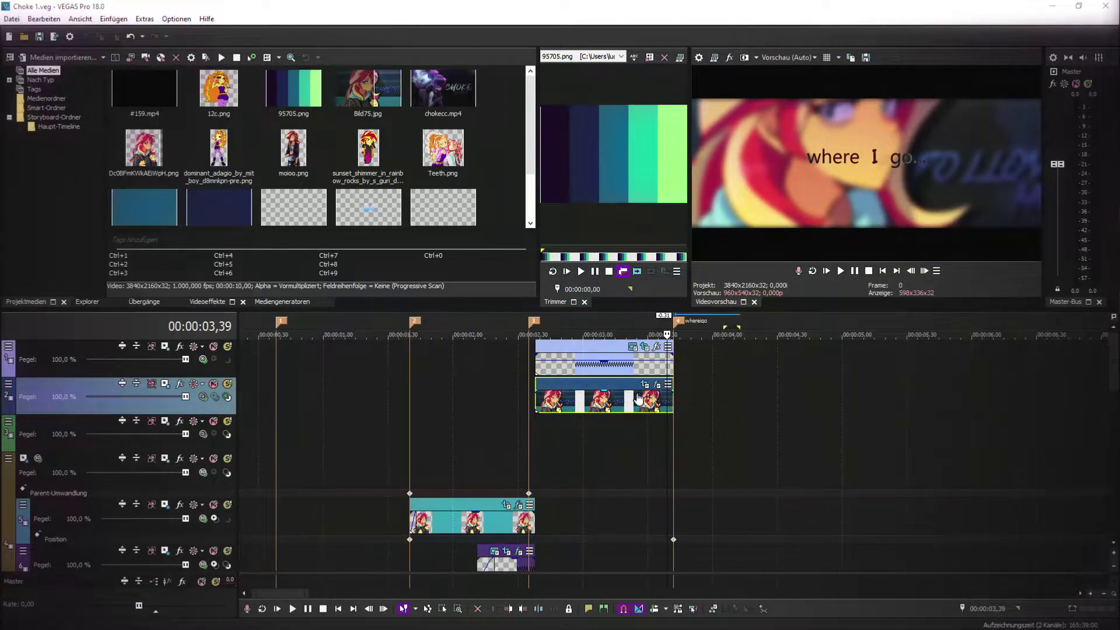
click(657, 348)
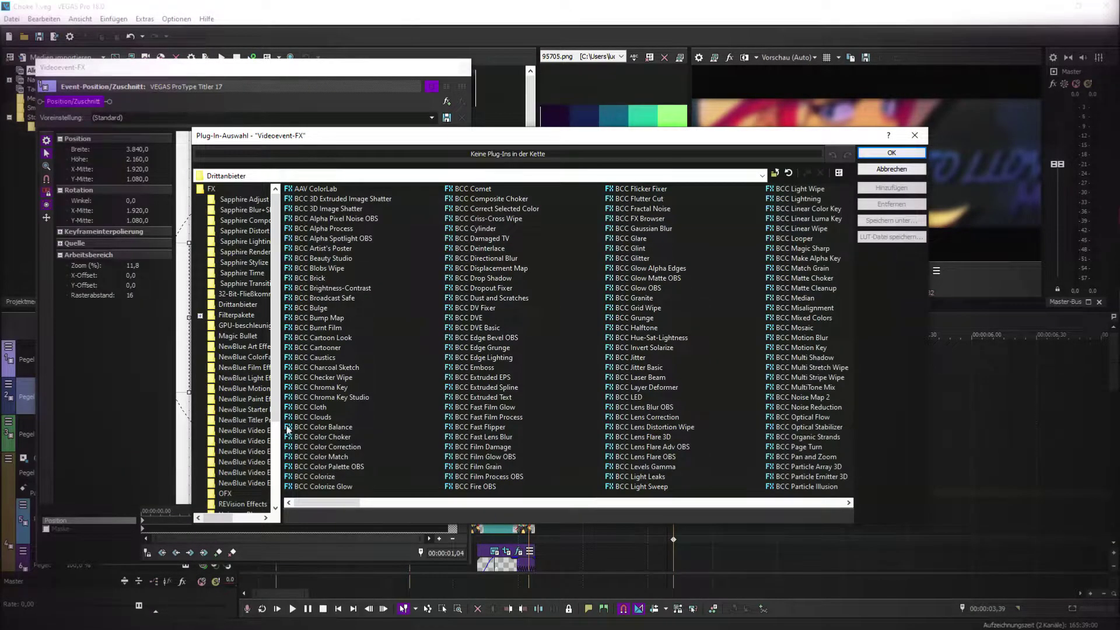
scroll(704, 367, right, 10)
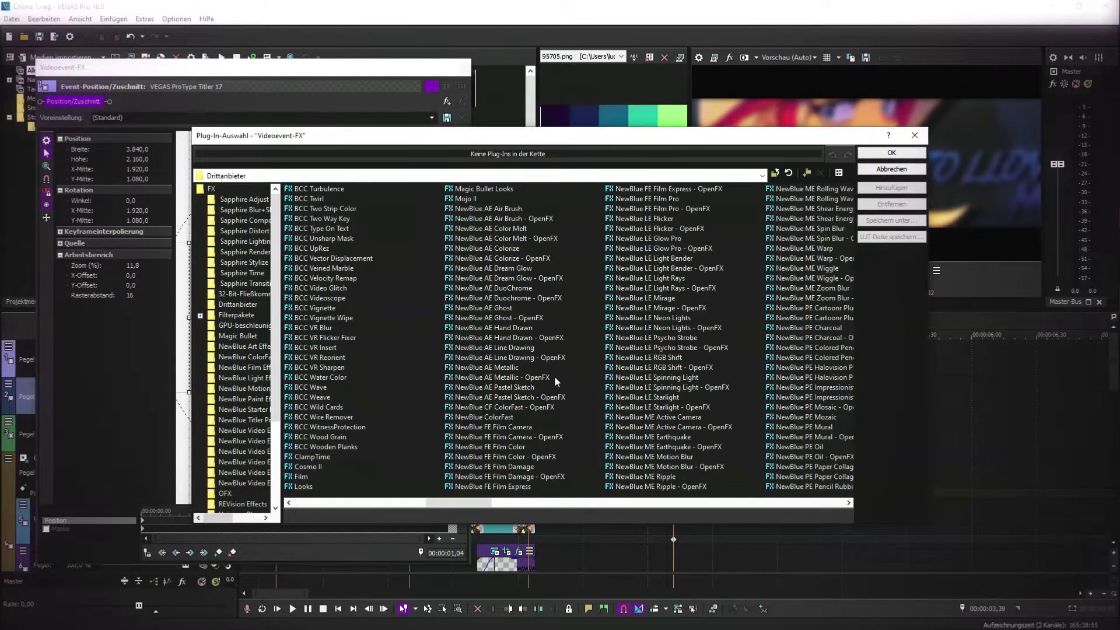
scroll(565, 424, right, 2)
double_click(651, 378)
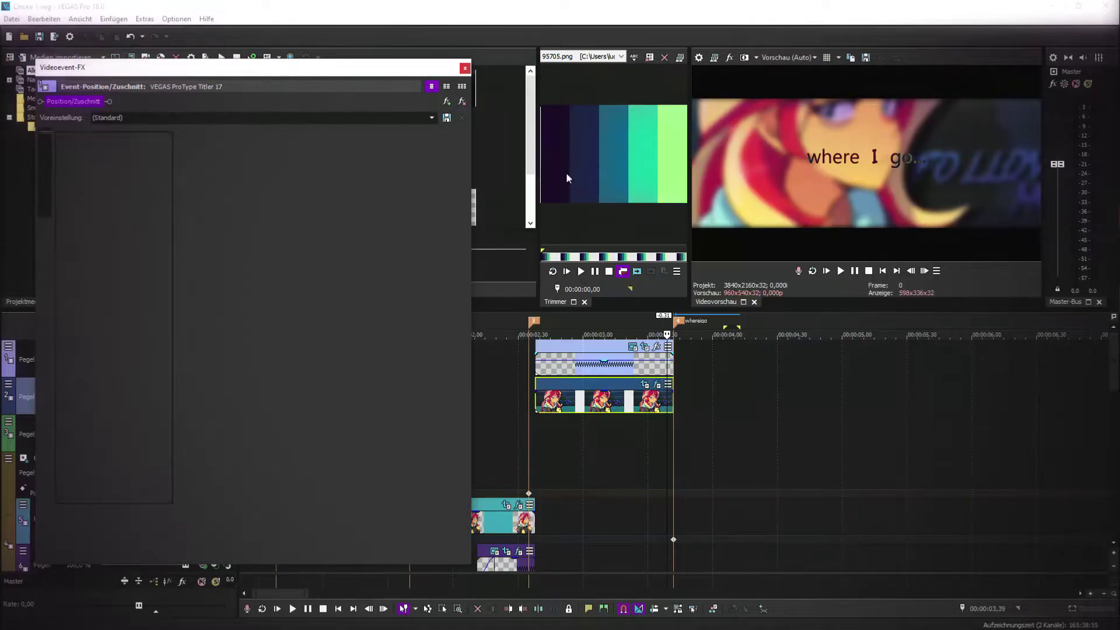
- Animate the title's Shift X with eased keyframes, from 0 at 00:00:00,44 to a shift towards the right at the event's end
click(297, 252)
drag(147, 252, 190, 252)
right_click(456, 485)
click(496, 420)
drag(124, 493, 351, 494)
right_click(352, 493)
click(393, 452)
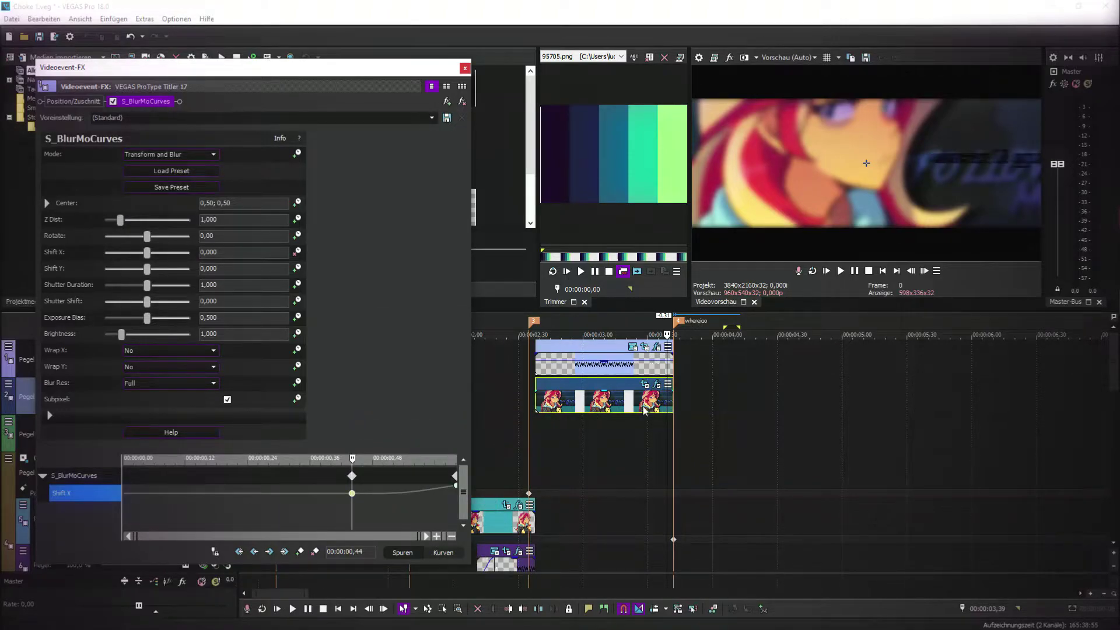
- Add the S_BlurMoCurves effect after Rack Focus on the snapshot event
click(657, 384)
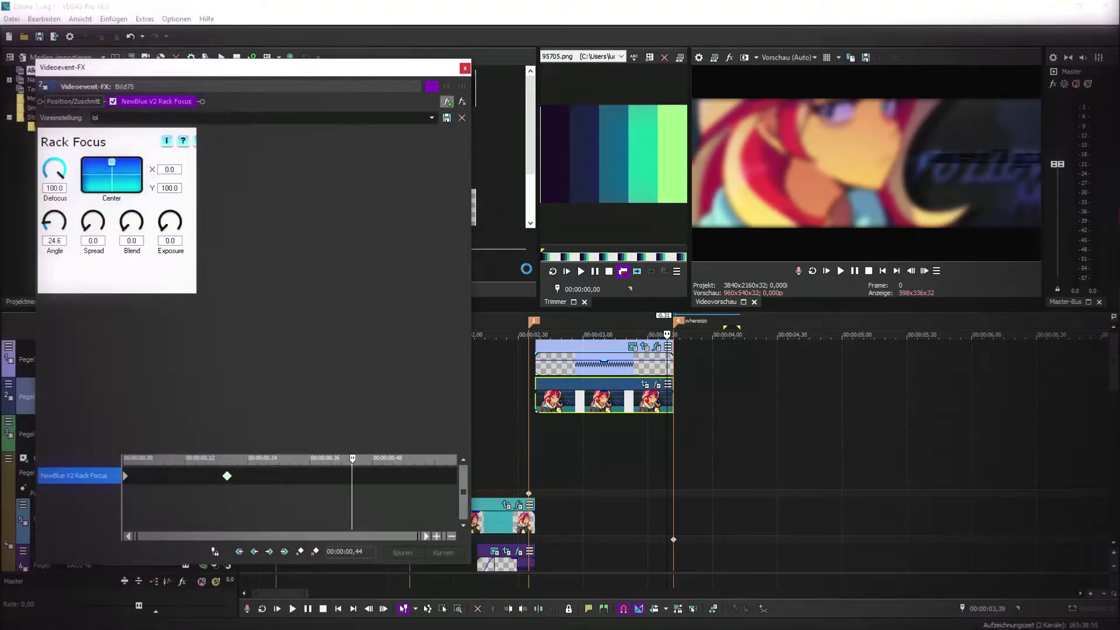
click(315, 377)
click(892, 187)
click(892, 153)
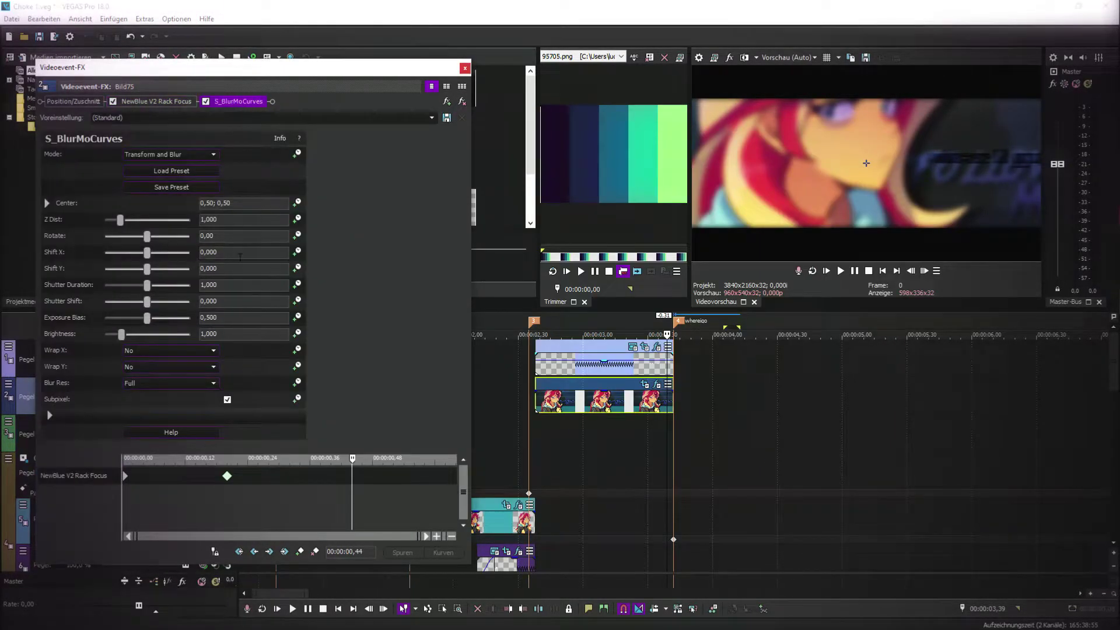
- Animate the snapshot's Shift X from 0 at 00:00:00,44 with slow fade interpolation to 0.500 at the end, and ease the end keyframe
drag(147, 253, 191, 253)
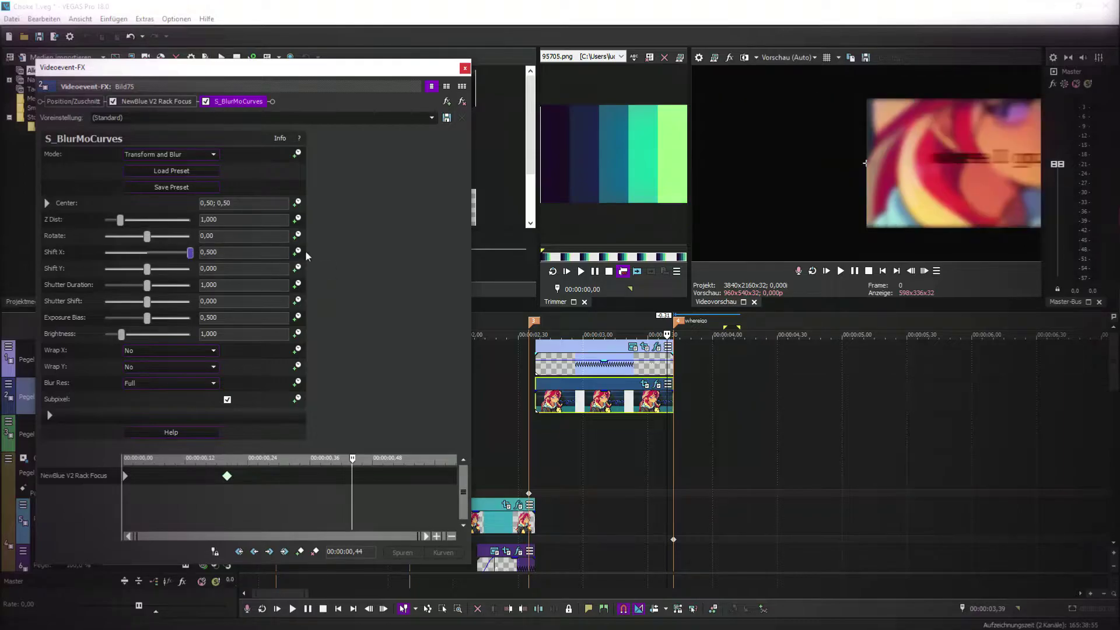
drag(126, 506, 416, 505)
drag(190, 253, 146, 262)
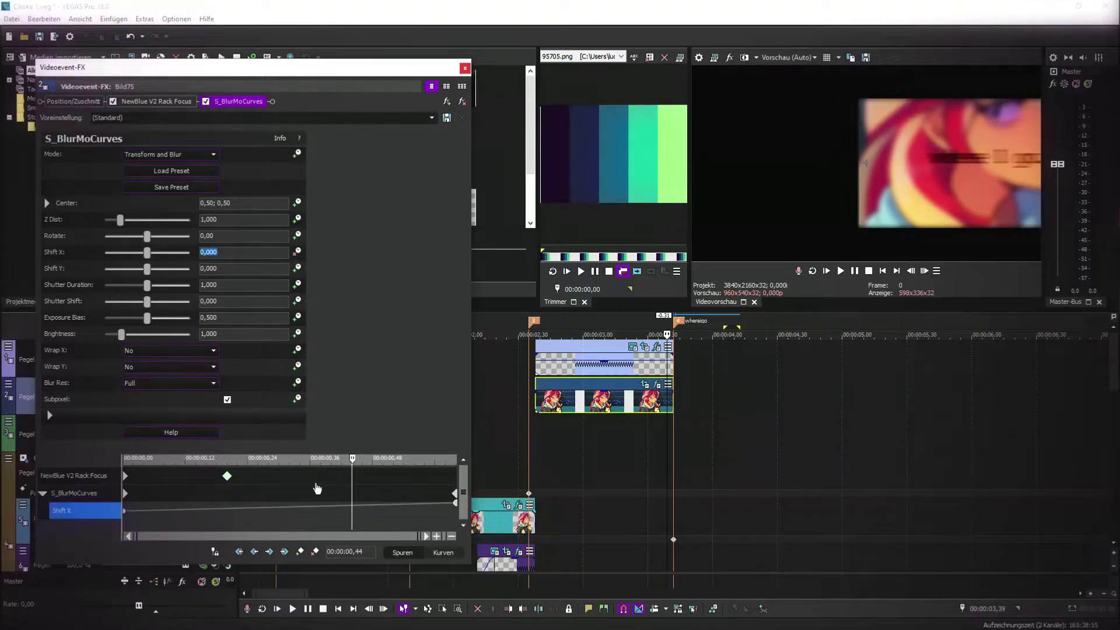
drag(125, 511, 352, 509)
right_click(352, 512)
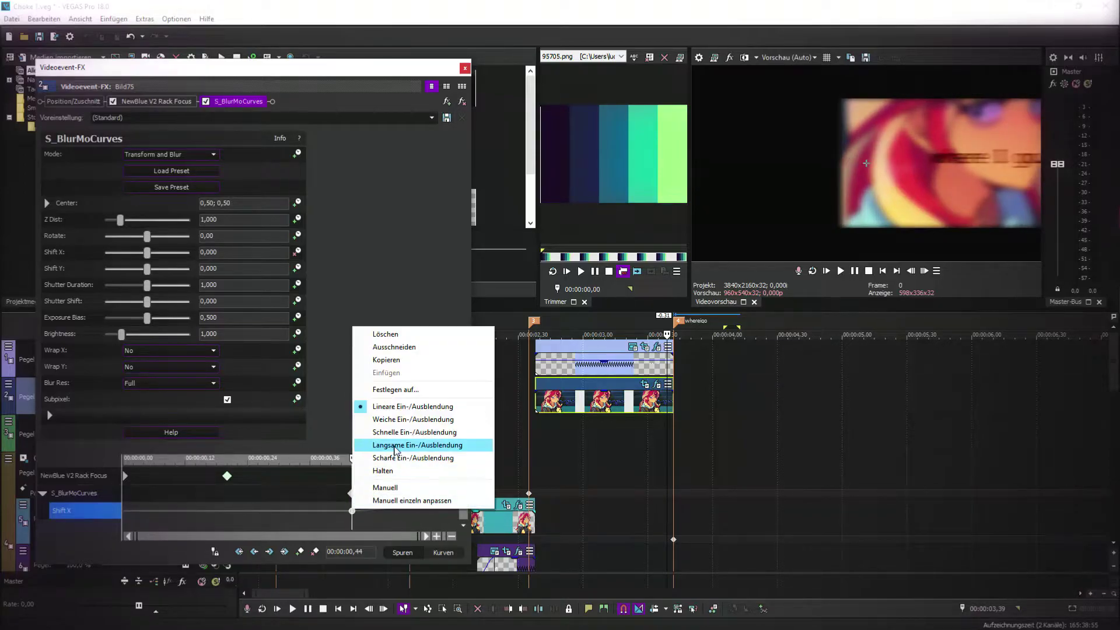
click(395, 445)
click(455, 504)
right_click(455, 506)
click(489, 427)
- Set Wrap X to Tile in the snapshot's S_BlurMoCurves effect, close the effect settings and play the scene back
click(144, 351)
click(143, 377)
click(143, 352)
click(146, 370)
click(464, 68)
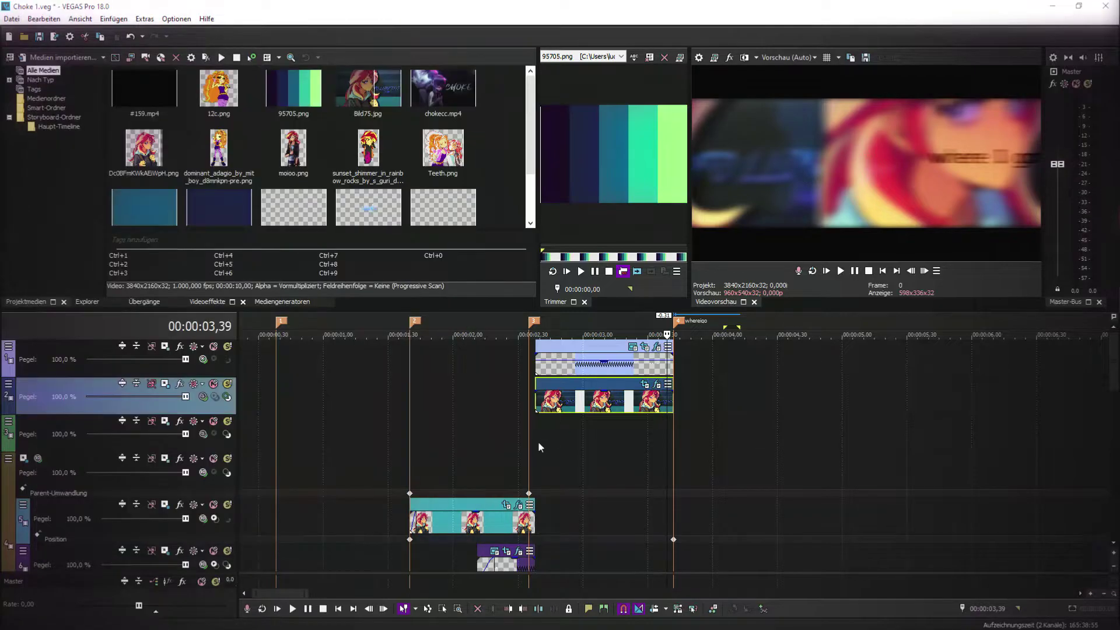
click(536, 431)
key(space)
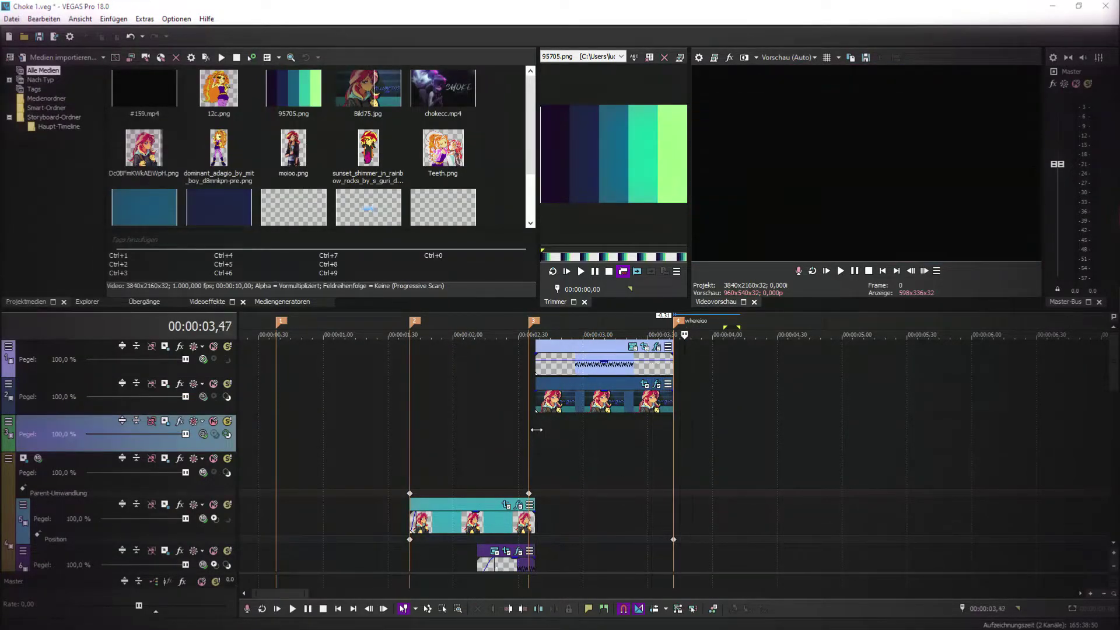
key(space)
click(843, 272)
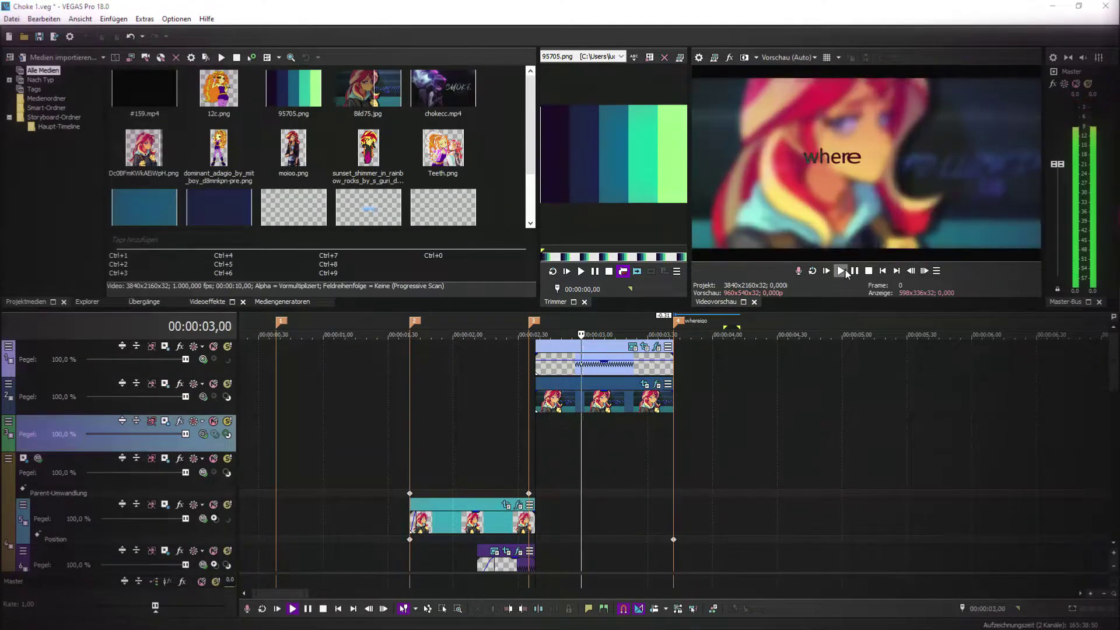
click(645, 384)
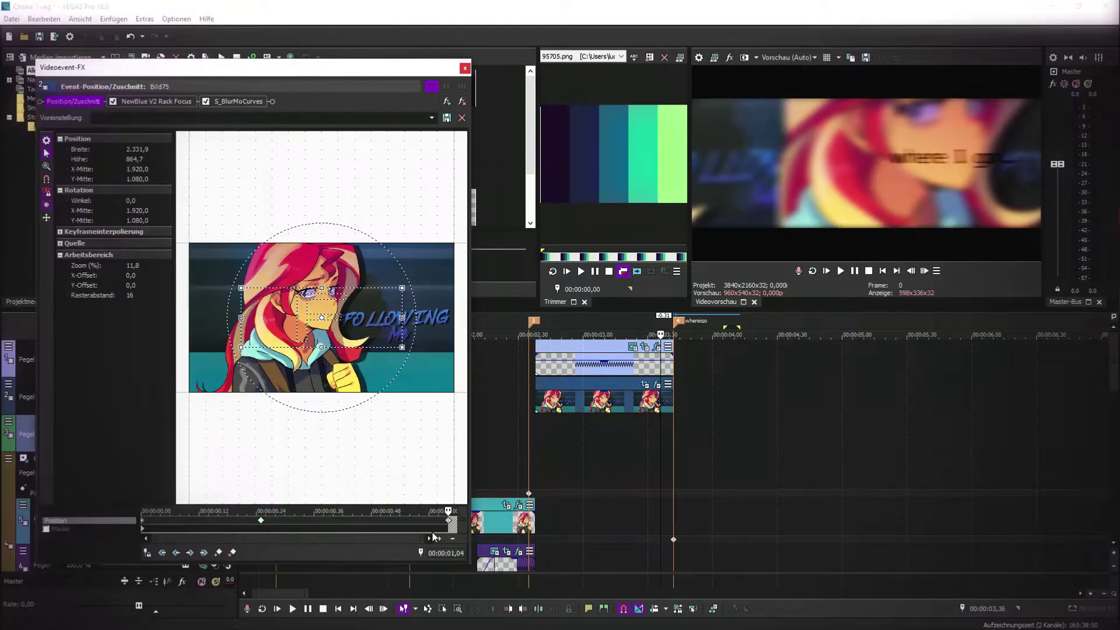
click(404, 521)
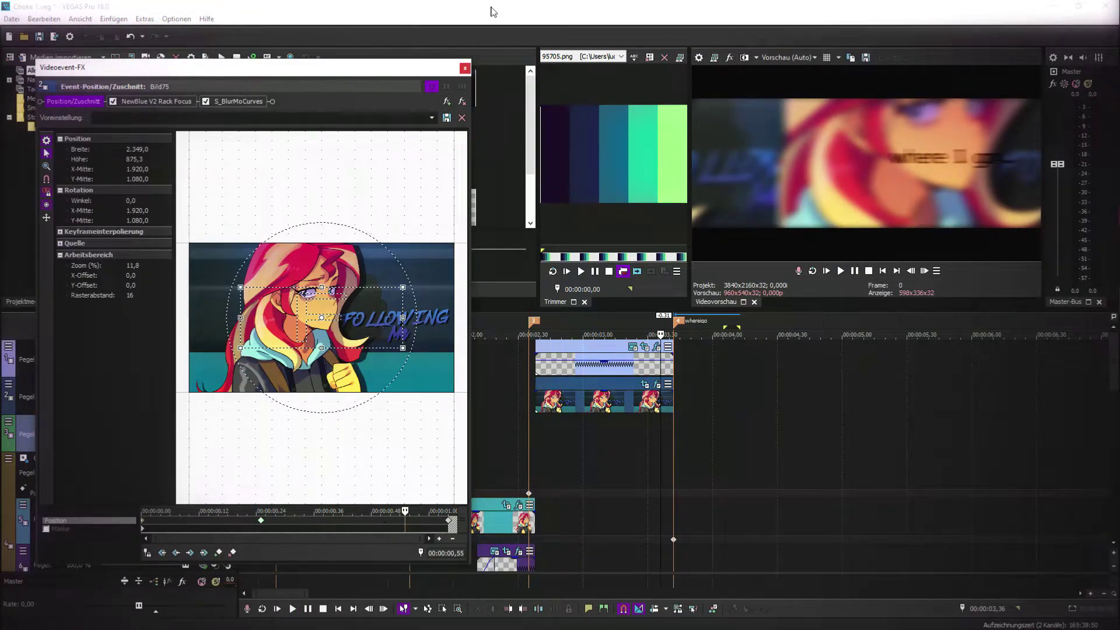
click(465, 69)
- Try to animate Z Dist to 2.267 at the end of the snapshot's S_BlurMoCurves effect, and close the effect settings
click(657, 385)
click(238, 101)
scroll(461, 514, down, 2)
click(456, 502)
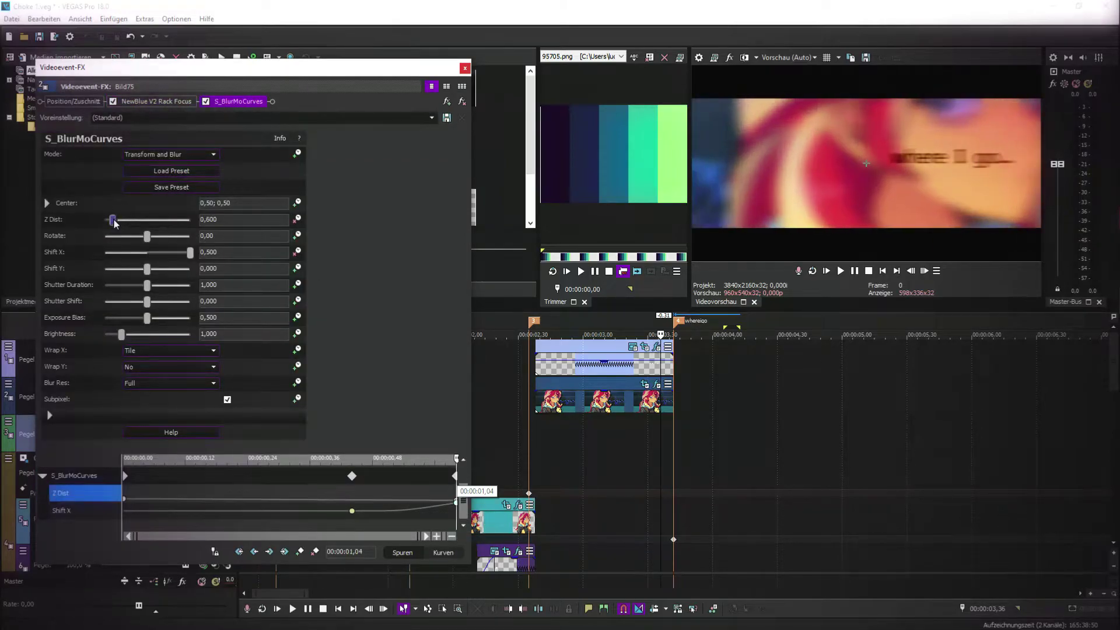
drag(114, 220, 143, 221)
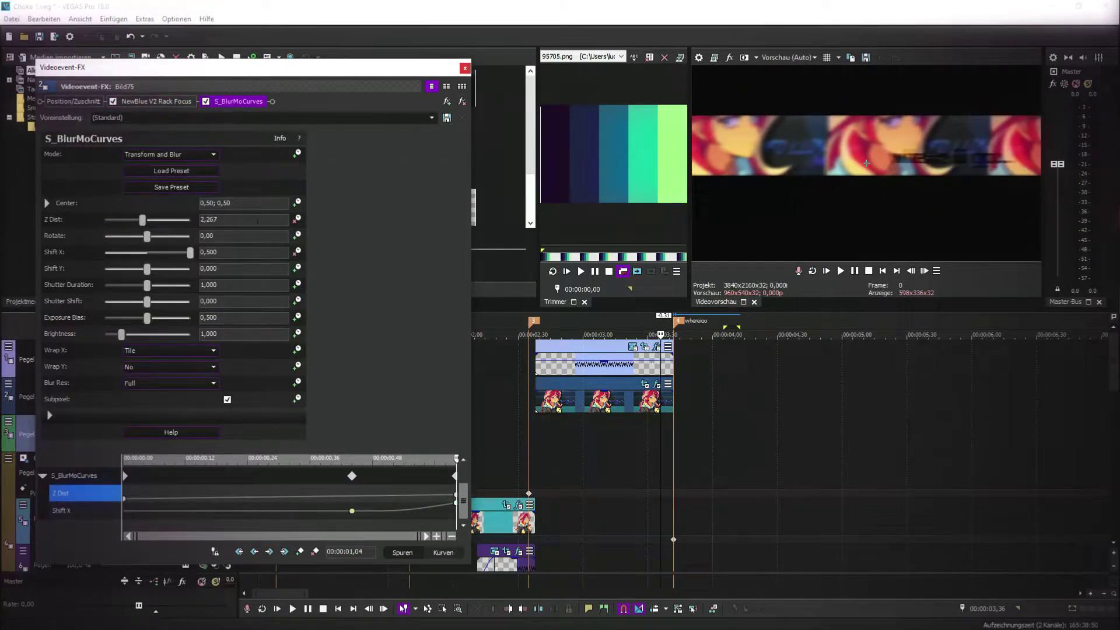
click(297, 220)
click(465, 68)
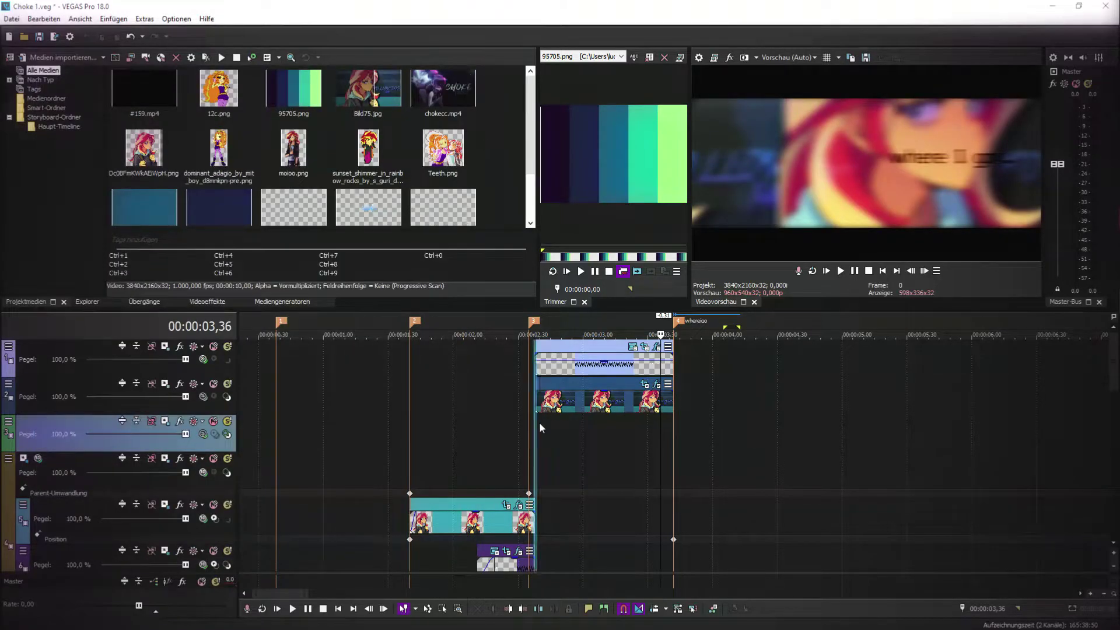
- Play on past the snapshot scene and add a timeline marker named dbebetter where the next line starts
key(space)
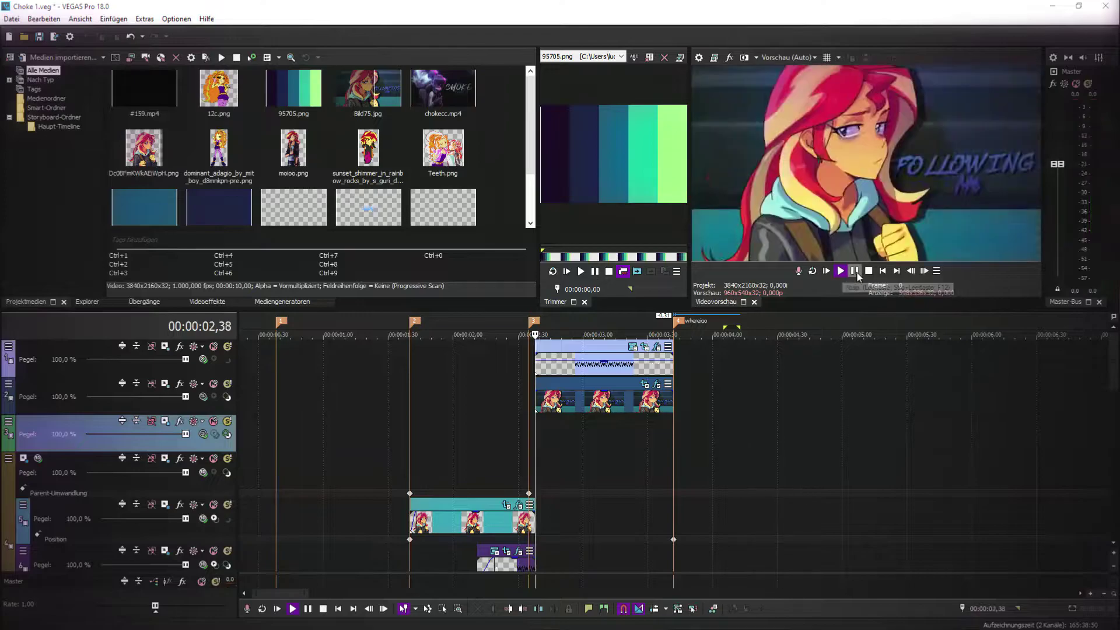
click(855, 273)
click(840, 271)
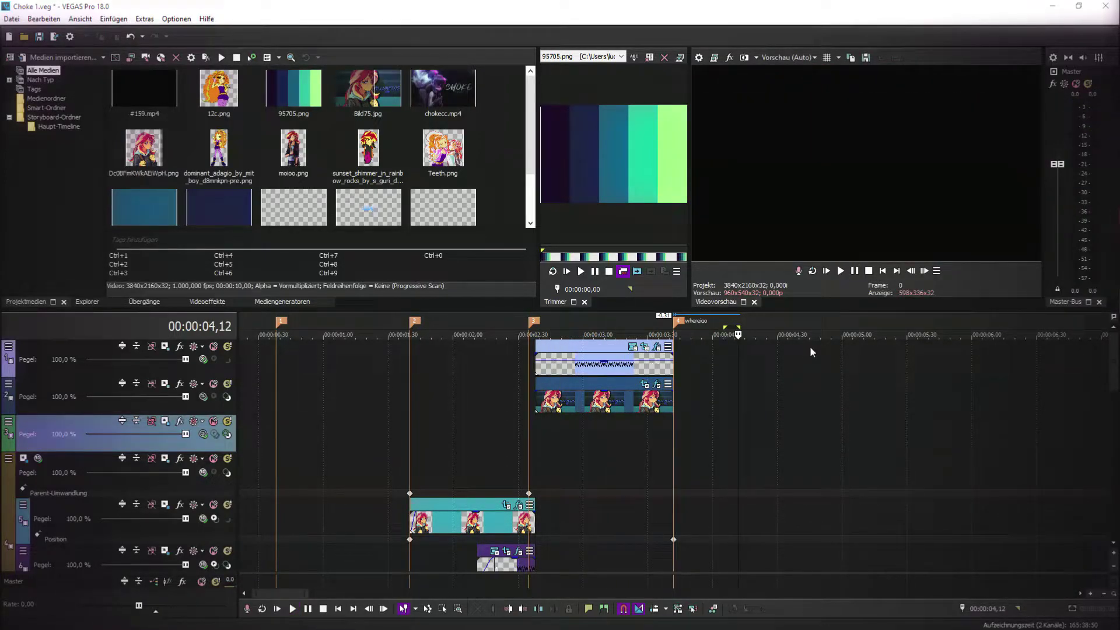
click(840, 272)
click(855, 272)
key(m)
- Play the project from the start to review the scenes, and place the cursor in the empty section after the snapshot
click(840, 272)
click(828, 271)
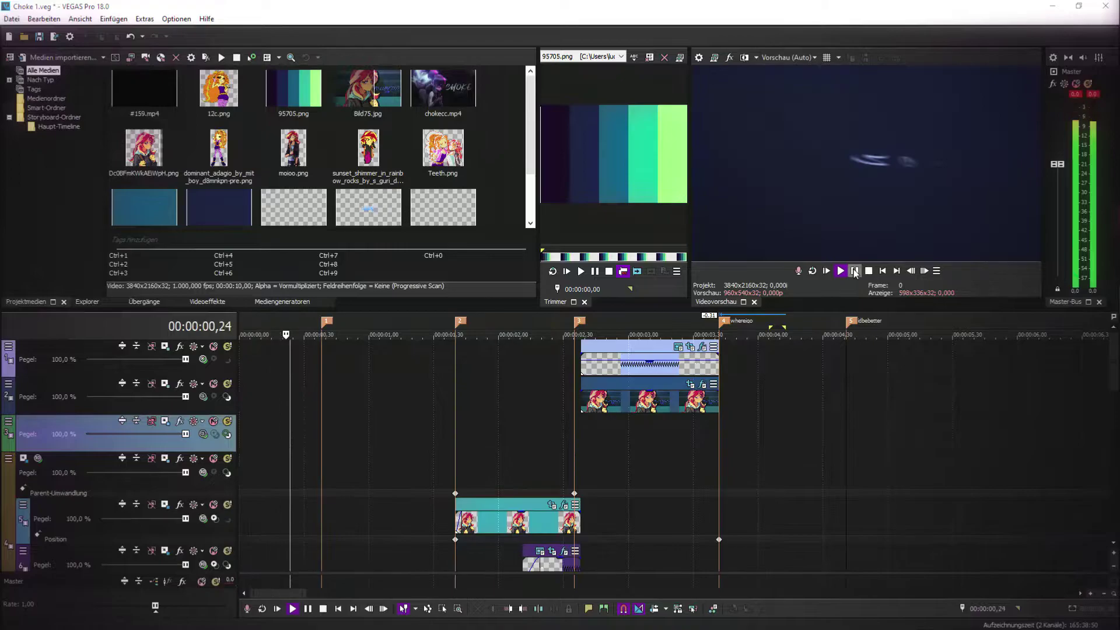
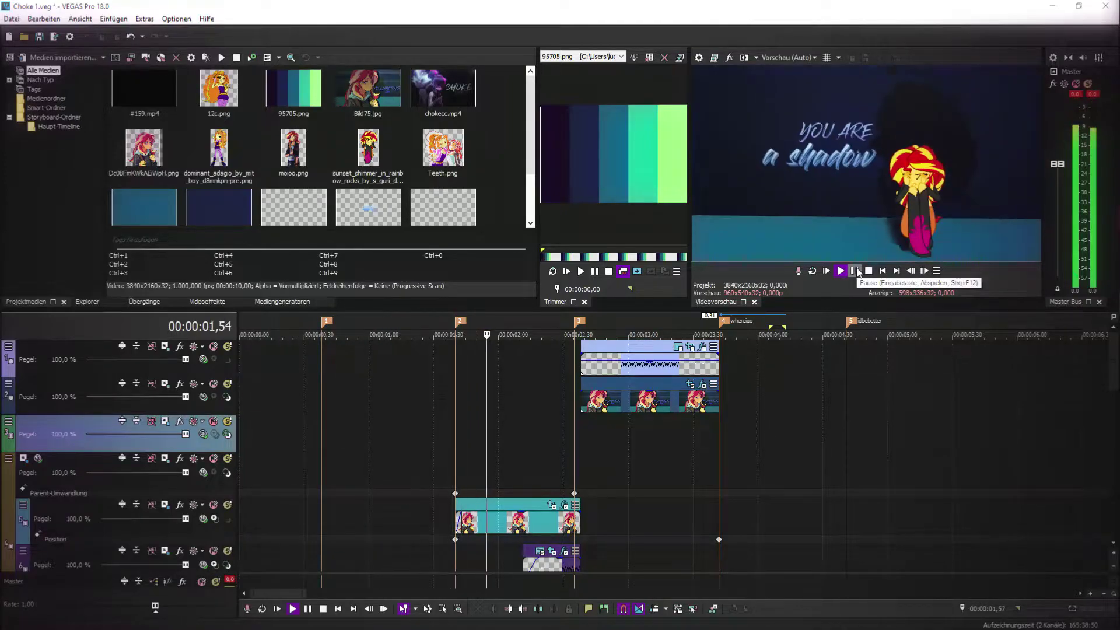
click(853, 271)
click(770, 368)
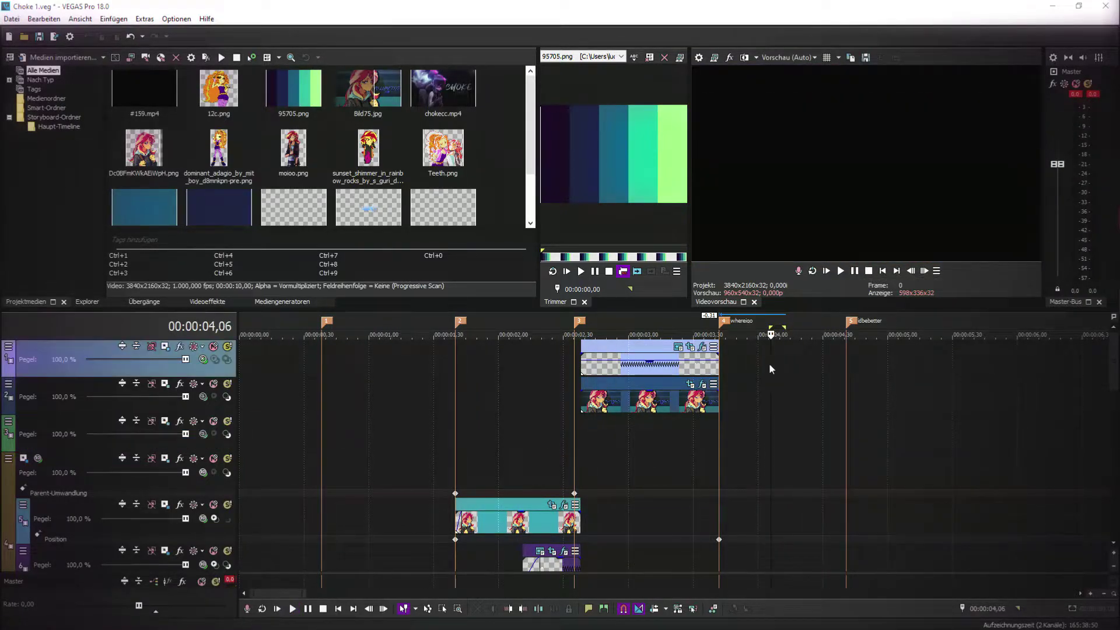
- Browse the ani image folder and the project media for a picture that suits the next scene
click(61, 58)
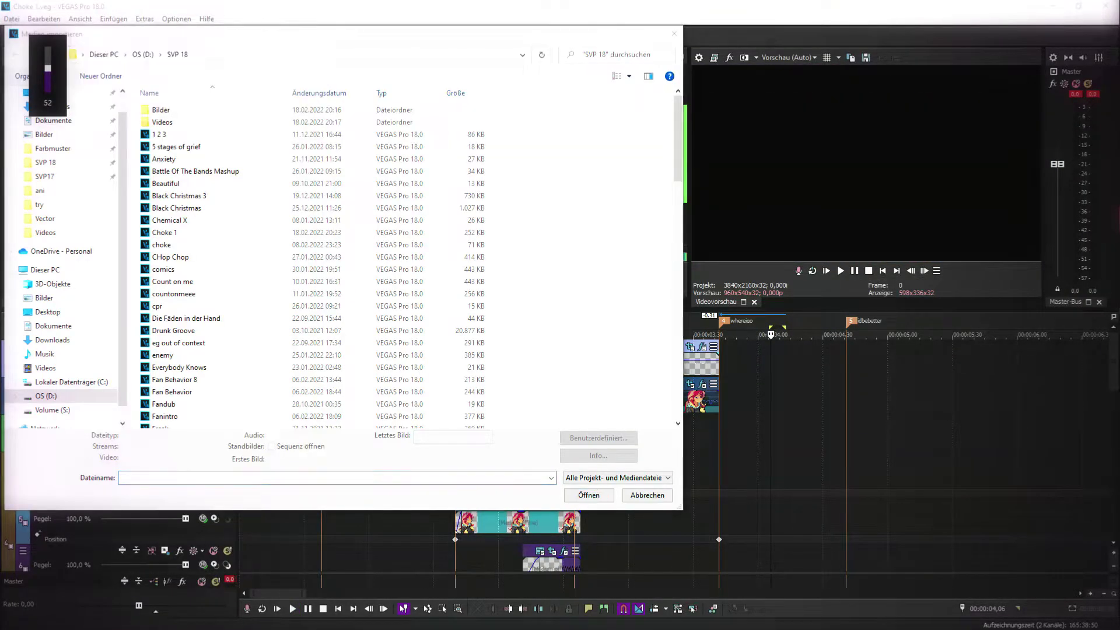
click(59, 192)
scroll(409, 280, down, 5)
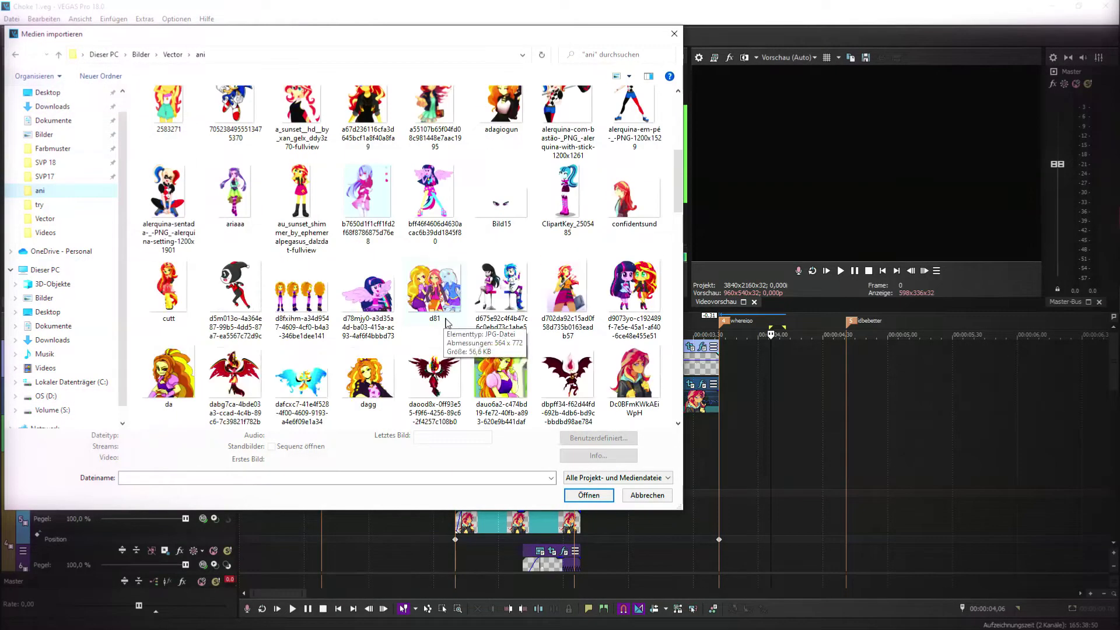
click(437, 304)
scroll(442, 350, down, 10)
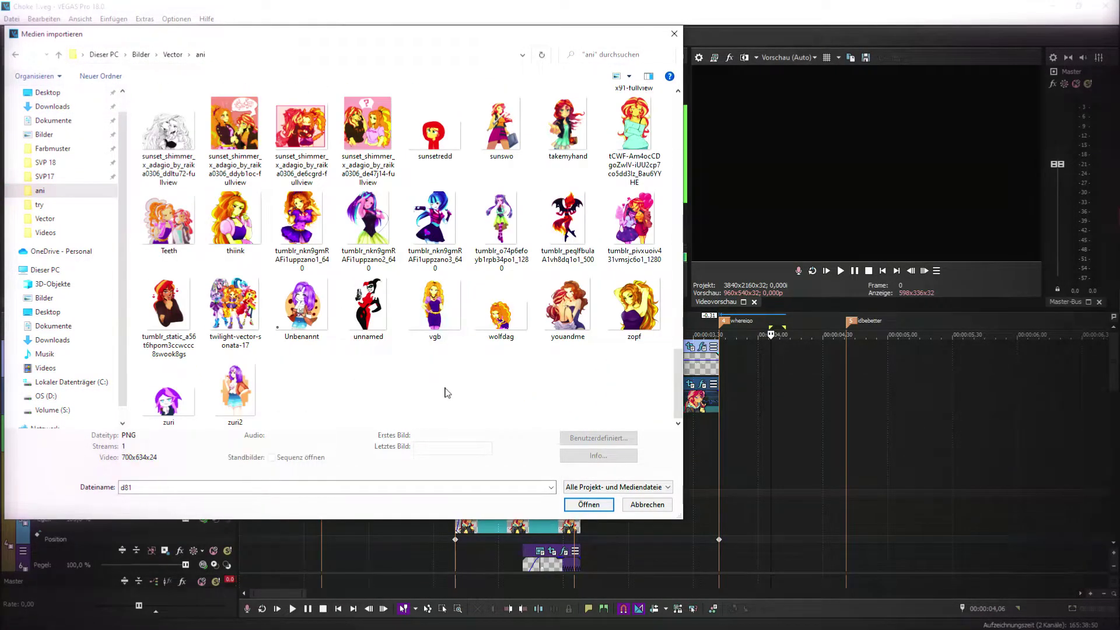
click(674, 33)
drag(461, 157, 56, 199)
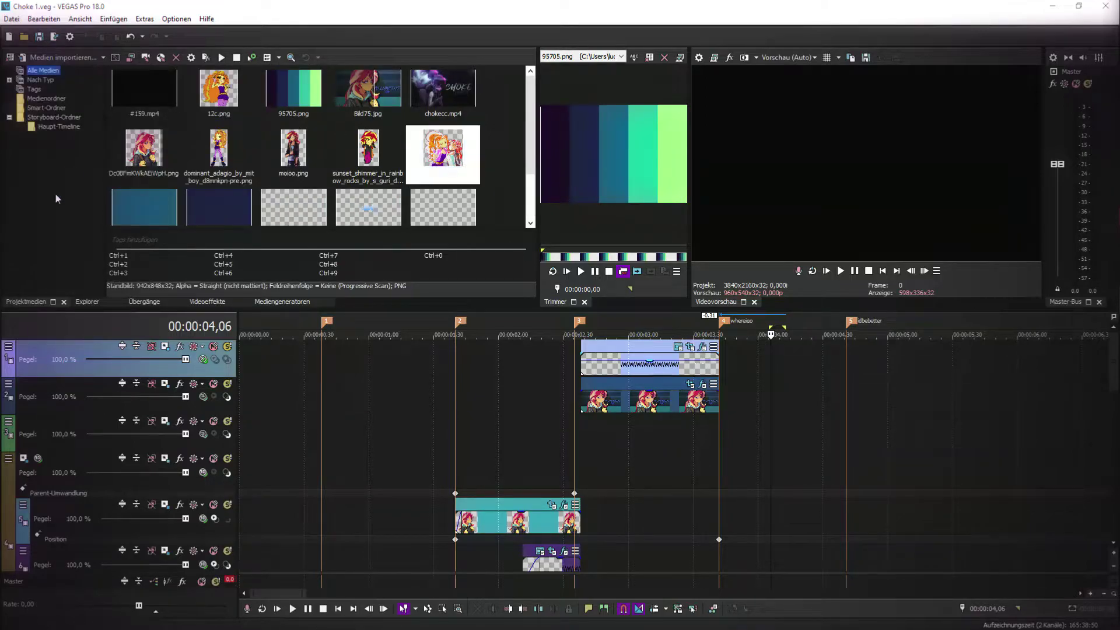
- Replay the transition out of the snapshot and return the cursor to the empty section before the dbebetter marker
click(722, 429)
click(841, 271)
click(840, 272)
click(853, 271)
click(766, 359)
- Search the Fromage, meow and har subfolders of the Vector picture folder for a picture for the next scene
click(66, 59)
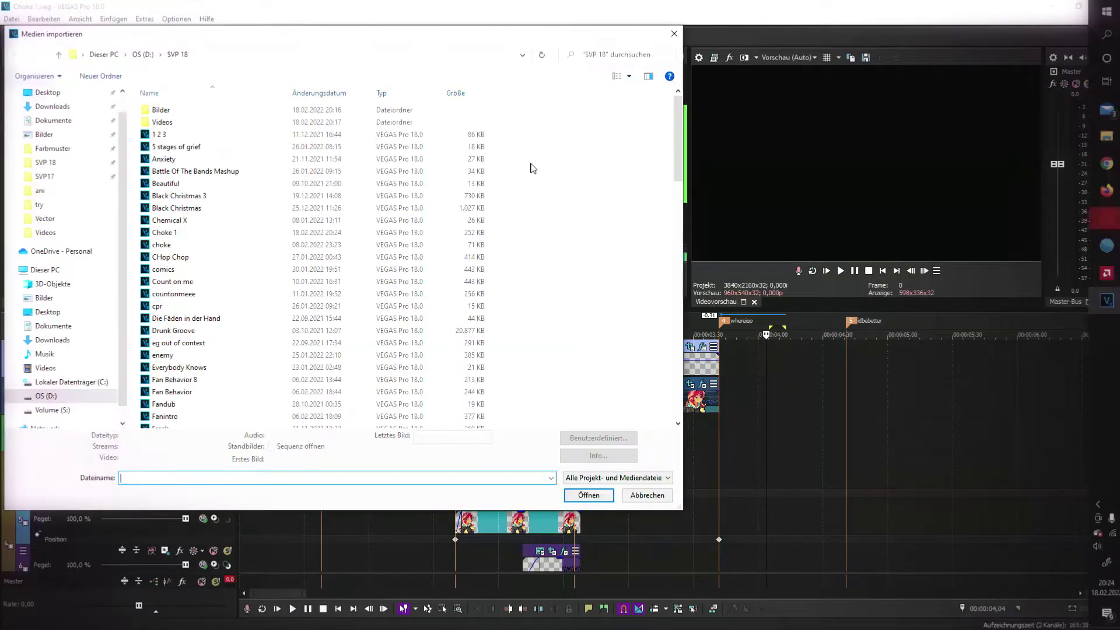
click(62, 149)
click(59, 55)
key(Right)
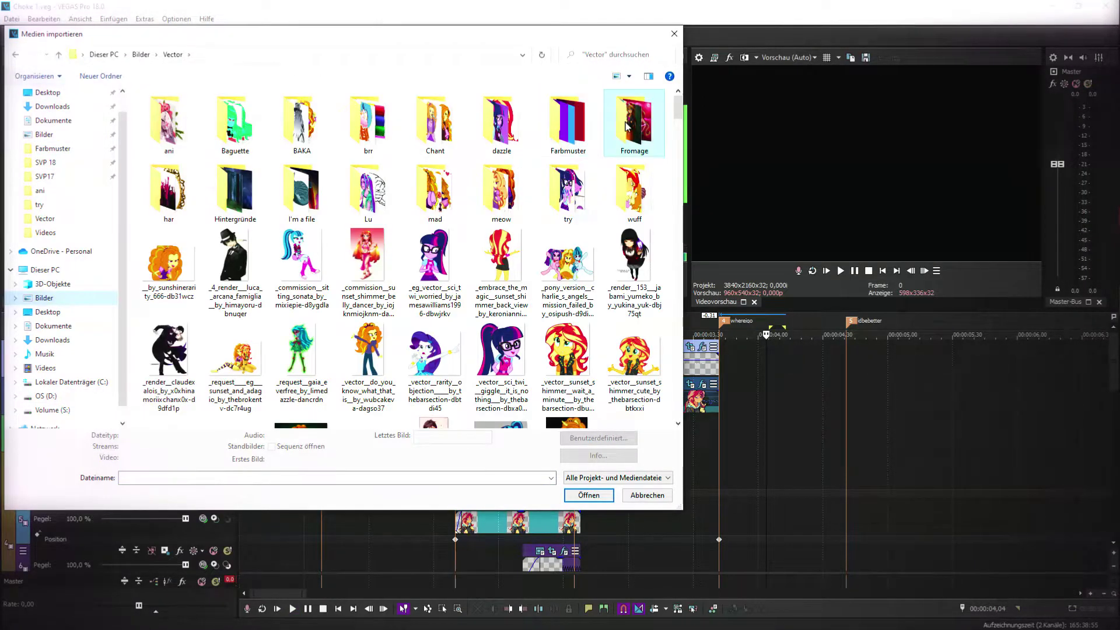
key(Return)
scroll(468, 231, down, 15)
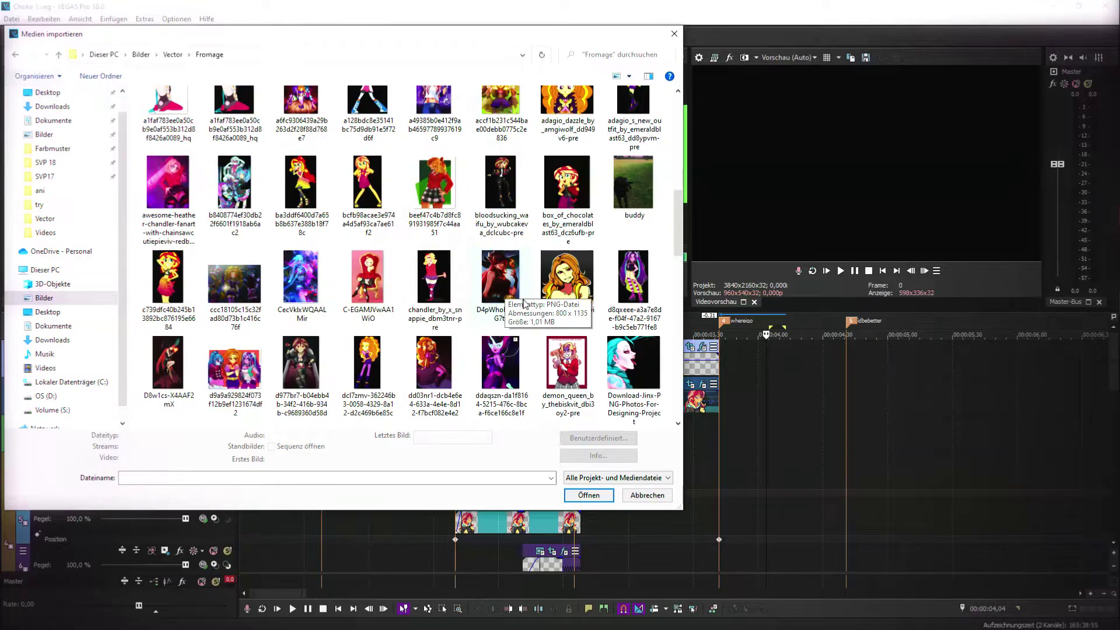
scroll(482, 362, up, 9)
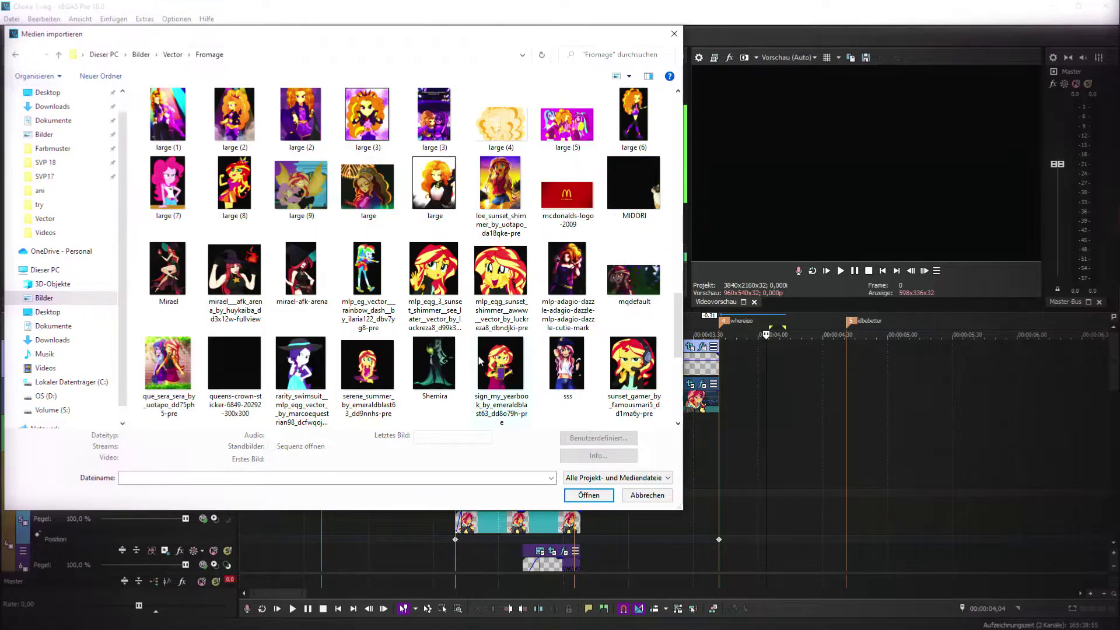
click(59, 55)
double_click(488, 189)
scroll(465, 324, down, 2)
scroll(465, 323, down, 10)
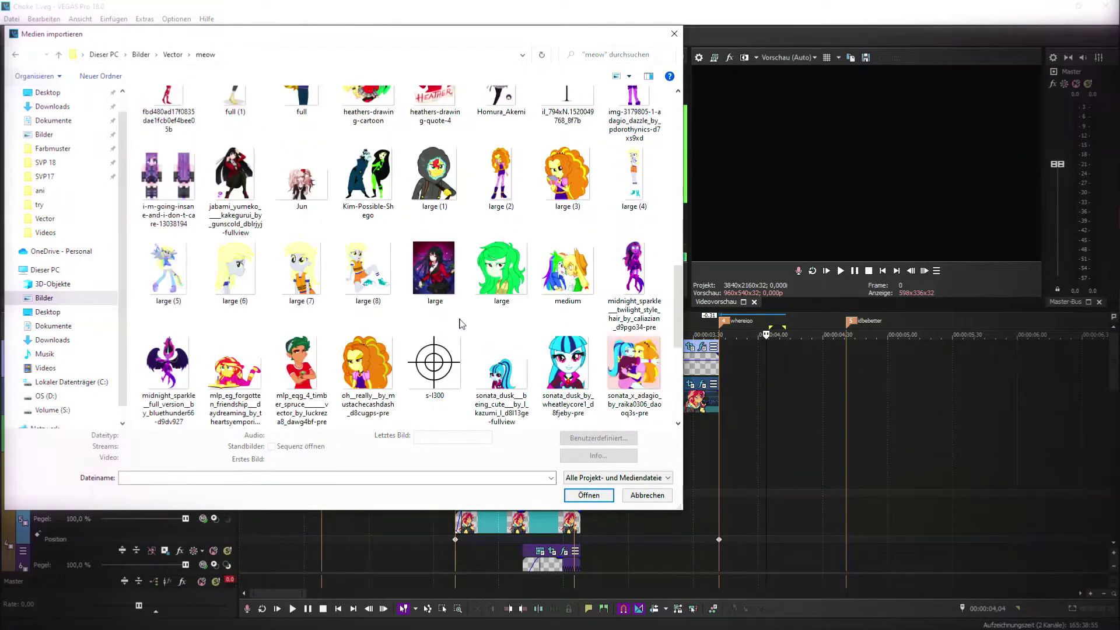
key(alt+Left)
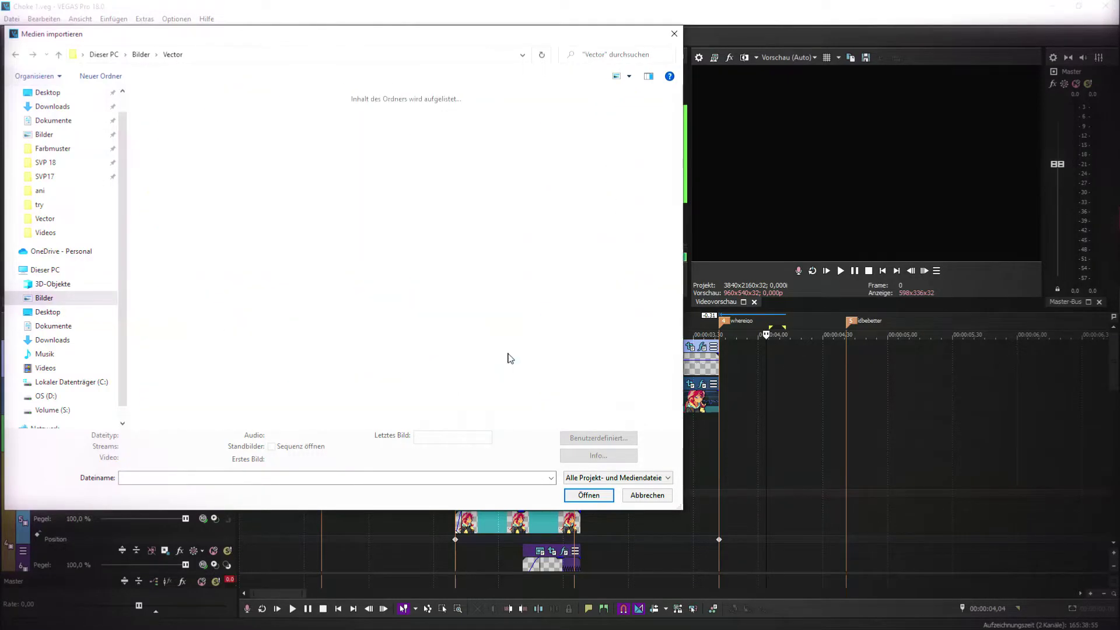
double_click(197, 204)
scroll(409, 299, down, 9)
scroll(410, 298, down, 6)
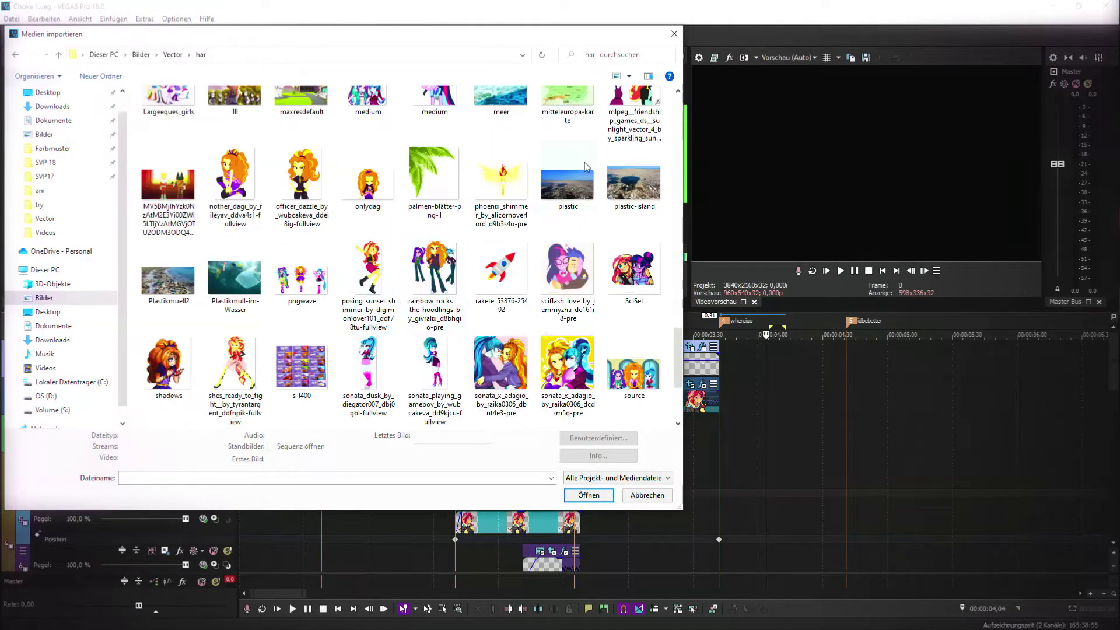
scroll(418, 273, up, 2)
key(alt+Left)
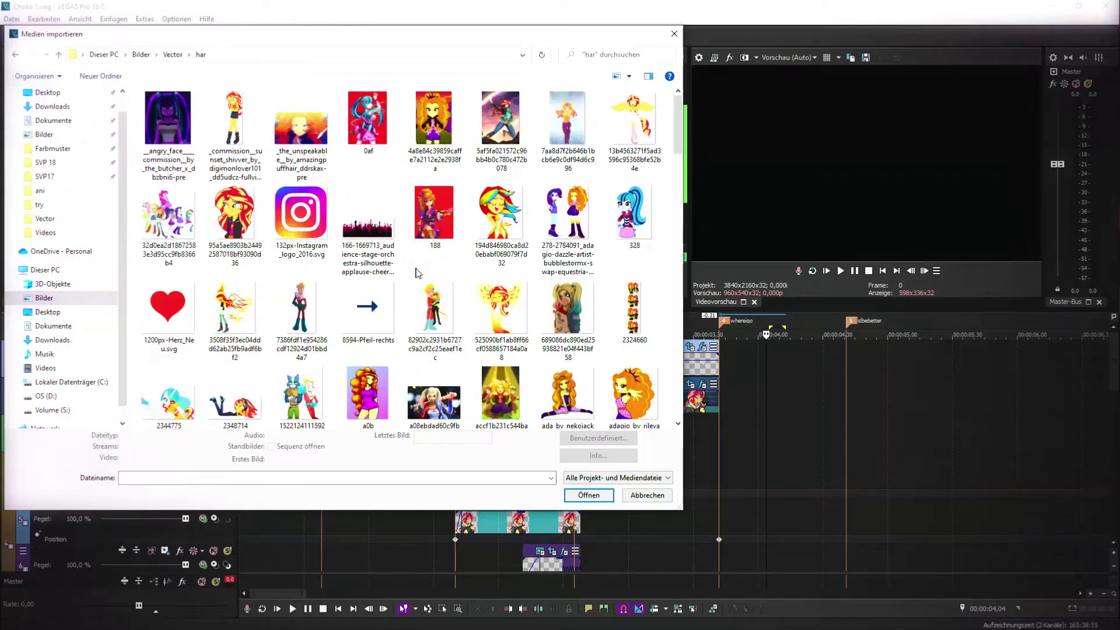
- Browse the wuff folder and compare its pictures of the two characters together
double_click(629, 206)
scroll(512, 313, down, 10)
click(249, 262)
scroll(266, 286, down, 15)
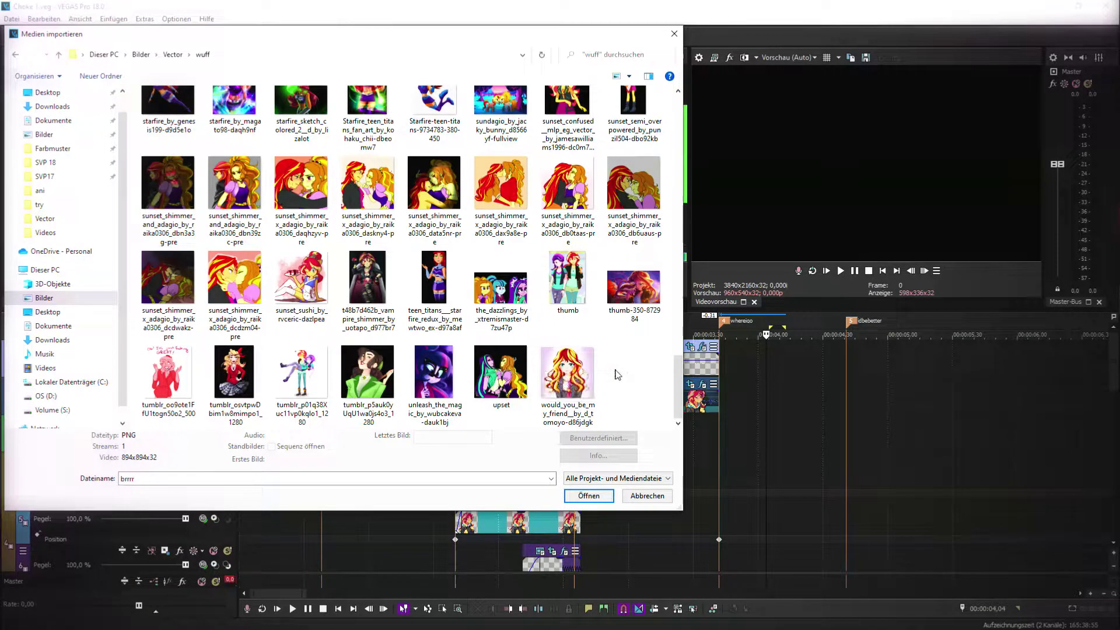
click(623, 221)
scroll(633, 370, up, 5)
scroll(633, 369, down, 3)
scroll(634, 366, up, 6)
scroll(493, 308, up, 3)
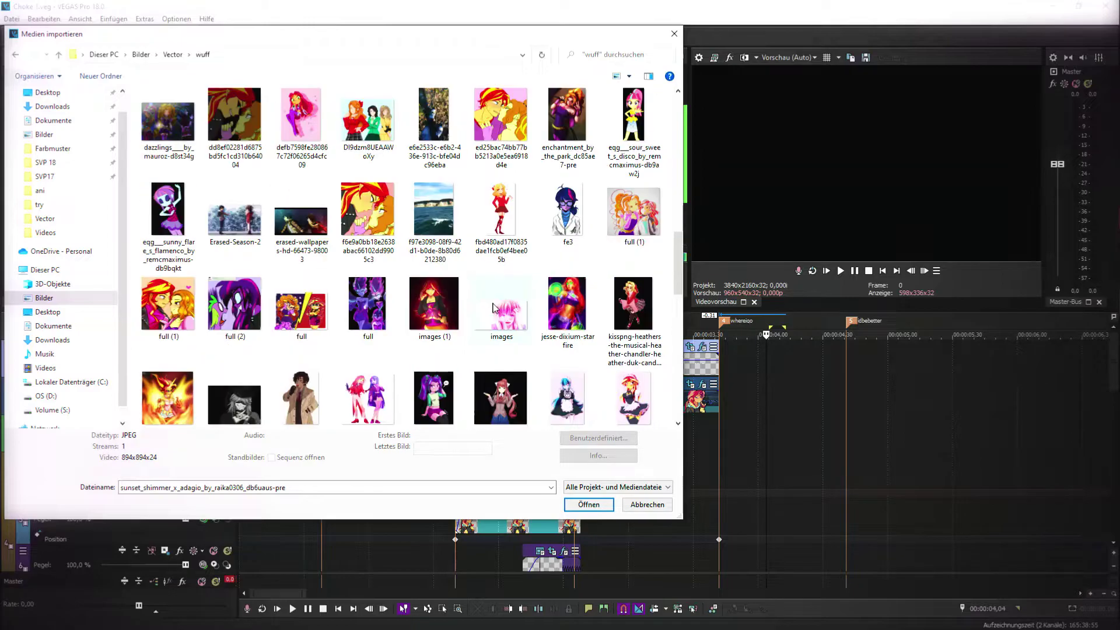
- Import a sunset_shimmer_x_adagio picture from the wuff folder into the project media
click(390, 236)
scroll(451, 346, up, 2)
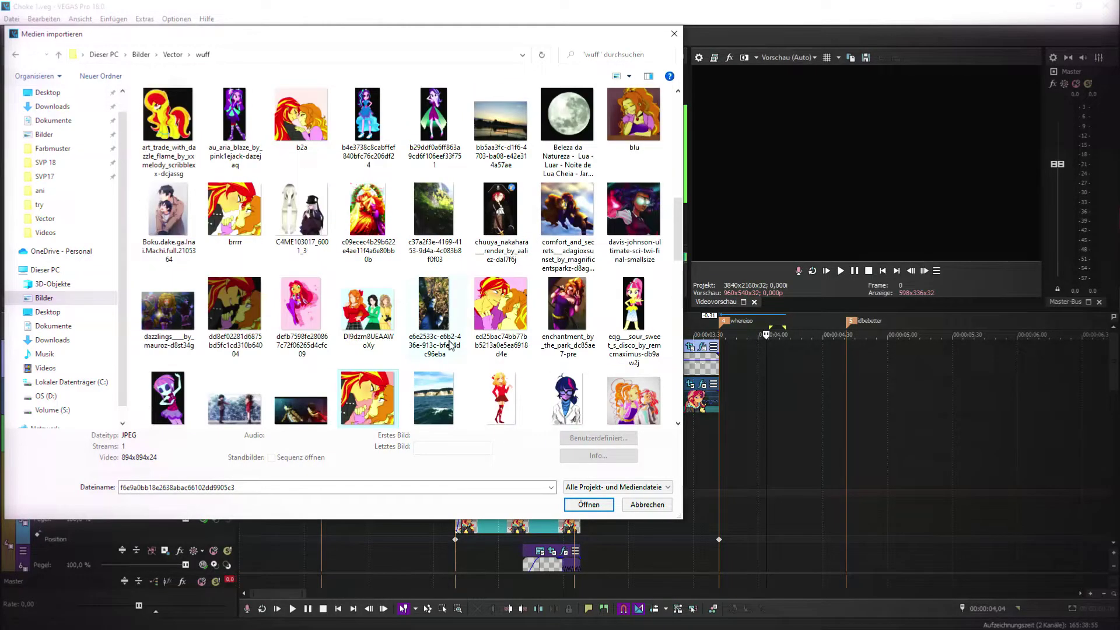
click(490, 313)
scroll(505, 321, down, 10)
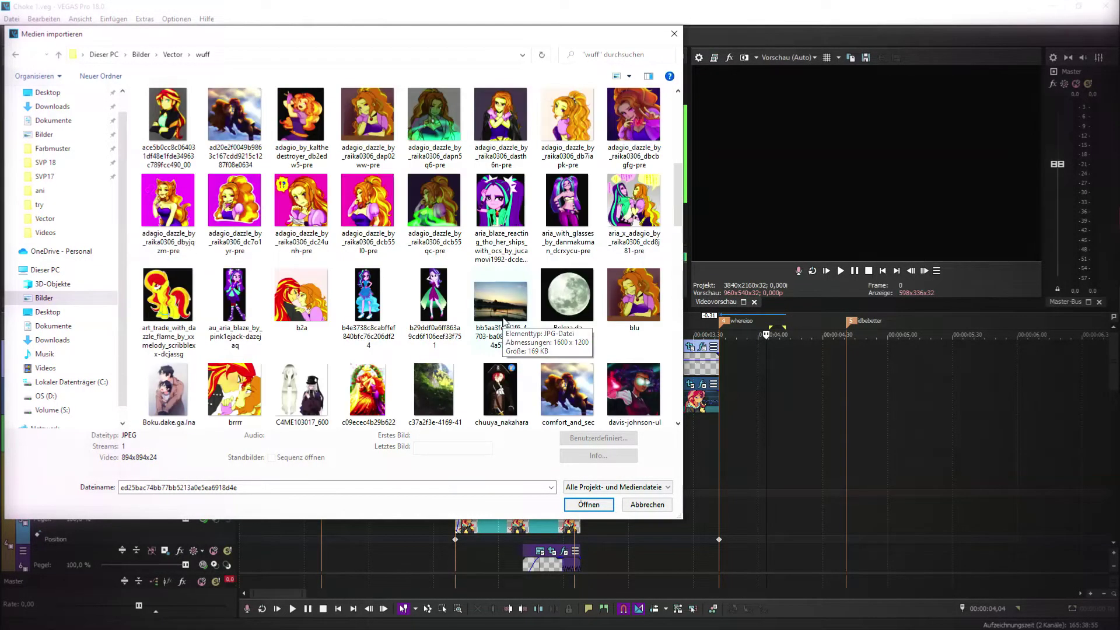
double_click(636, 203)
- Import the b2a picture from the wuff folder into the project media
double_click(523, 187)
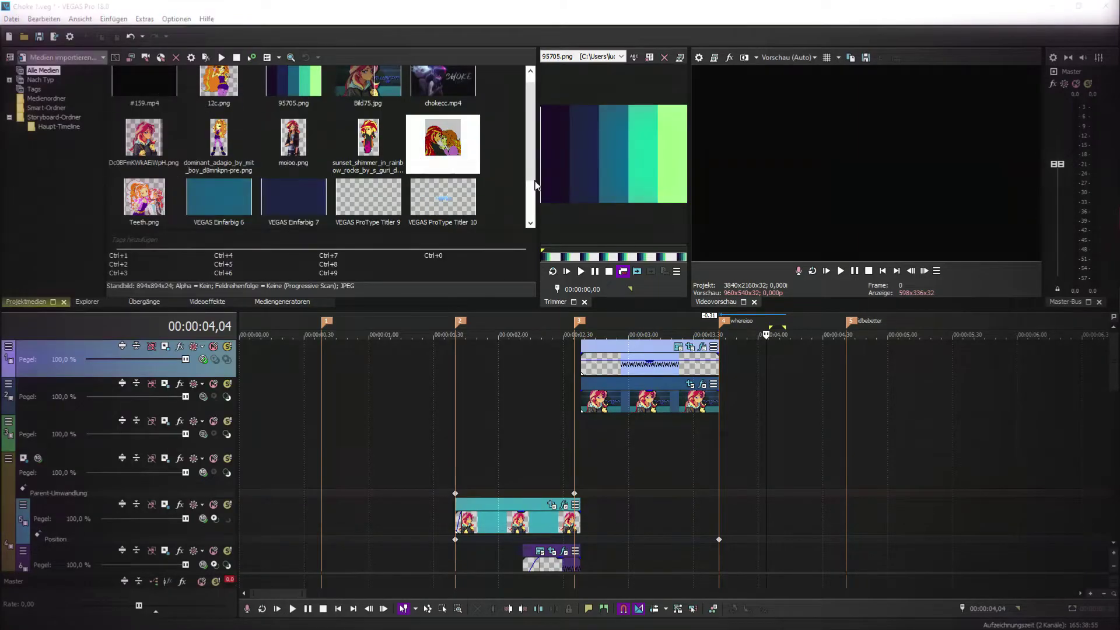
scroll(335, 274, down, 8)
scroll(335, 270, down, 2)
double_click(320, 135)
- Place b2a on the second track directly after the snapshot, split it at the dbebetter marker and delete the excess
click(678, 432)
click(841, 270)
click(855, 272)
click(730, 397)
scroll(455, 150, up, 1)
mouse_move(374, 92)
mouse_down()
mouse_move(774, 401)
mouse_move(721, 403)
mouse_move(846, 402)
mouse_up()
click(854, 273)
key(s)
click(790, 407)
key(Delete)
click(767, 407)
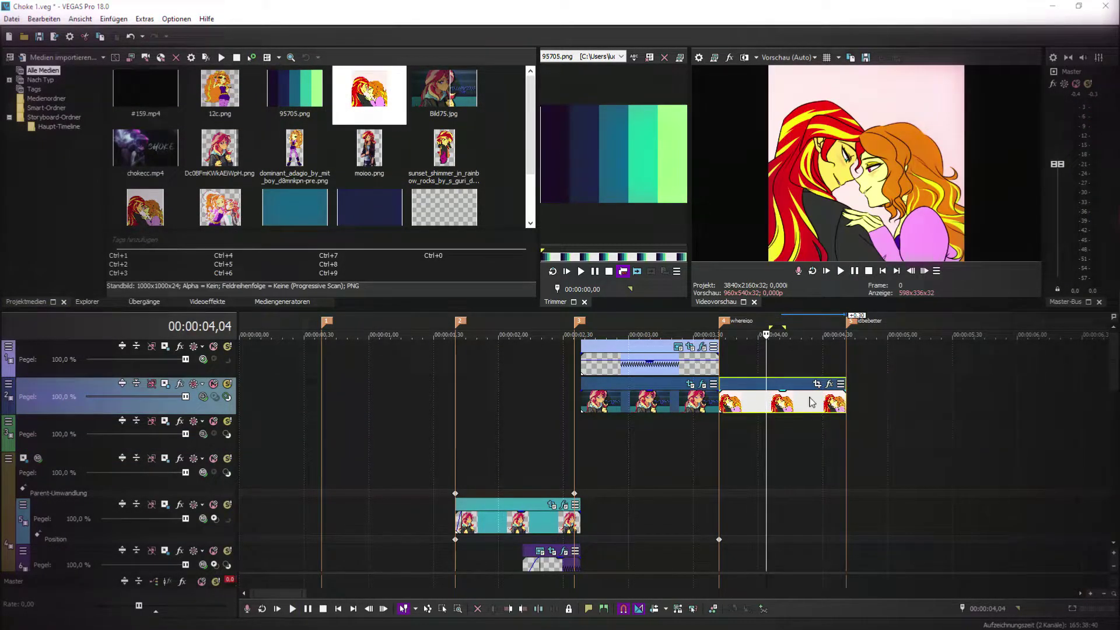
- Crop the b2a event to the 16:9 widescreen TV aspect ratio and move the crop frame down to a Y centre of 586
click(817, 383)
click(431, 117)
click(146, 153)
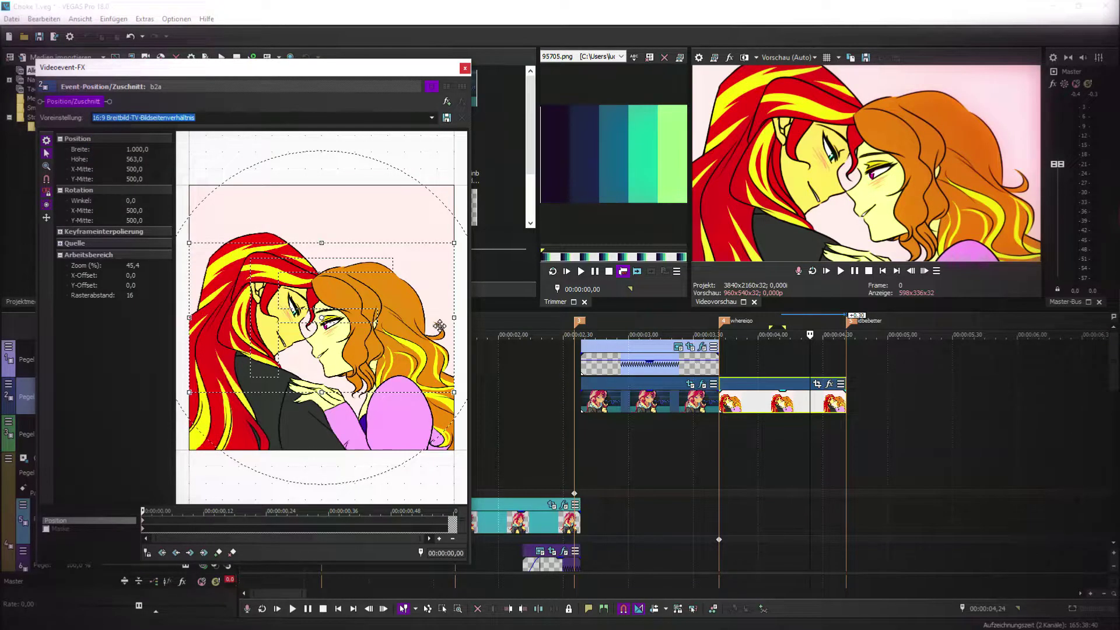
drag(373, 339, 372, 361)
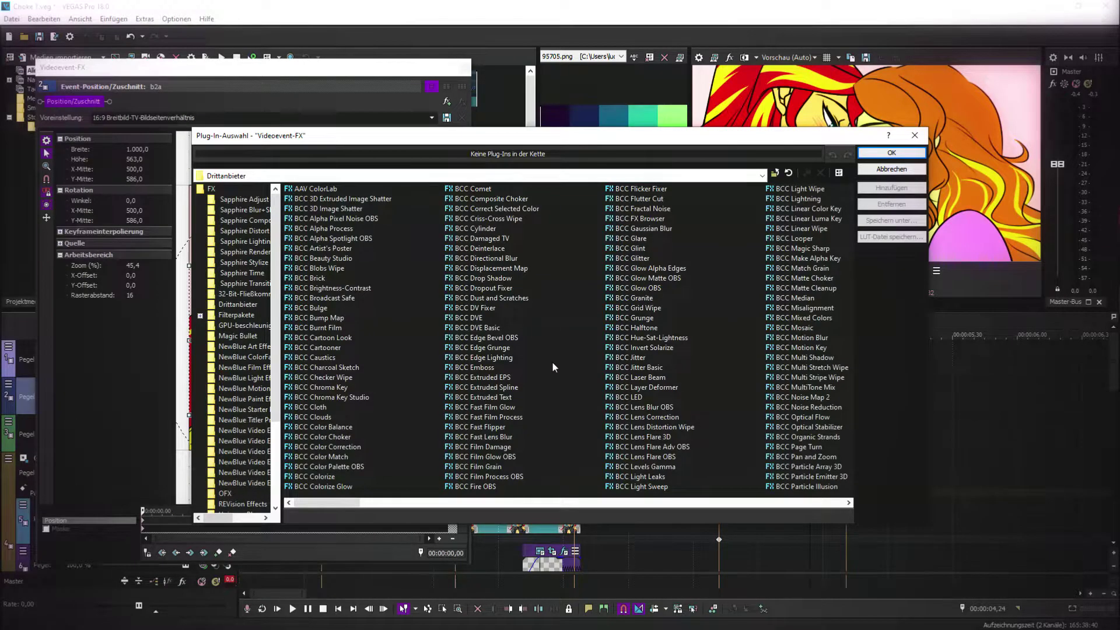
- Add the S_BlurMoCurves effect to the b2a event
scroll(552, 362, down, 10)
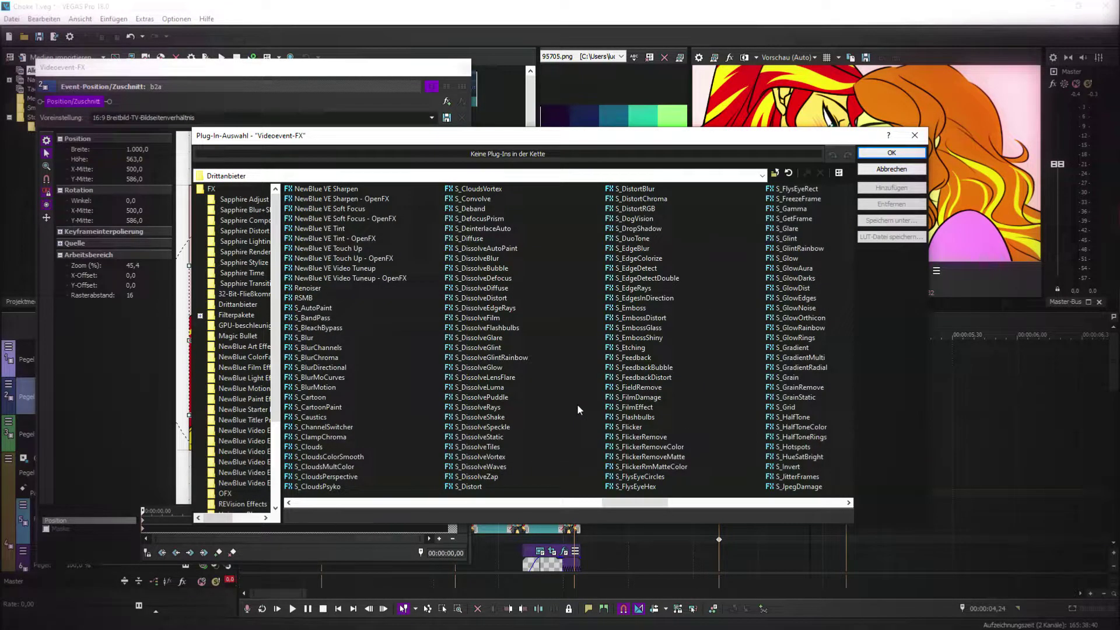
click(320, 377)
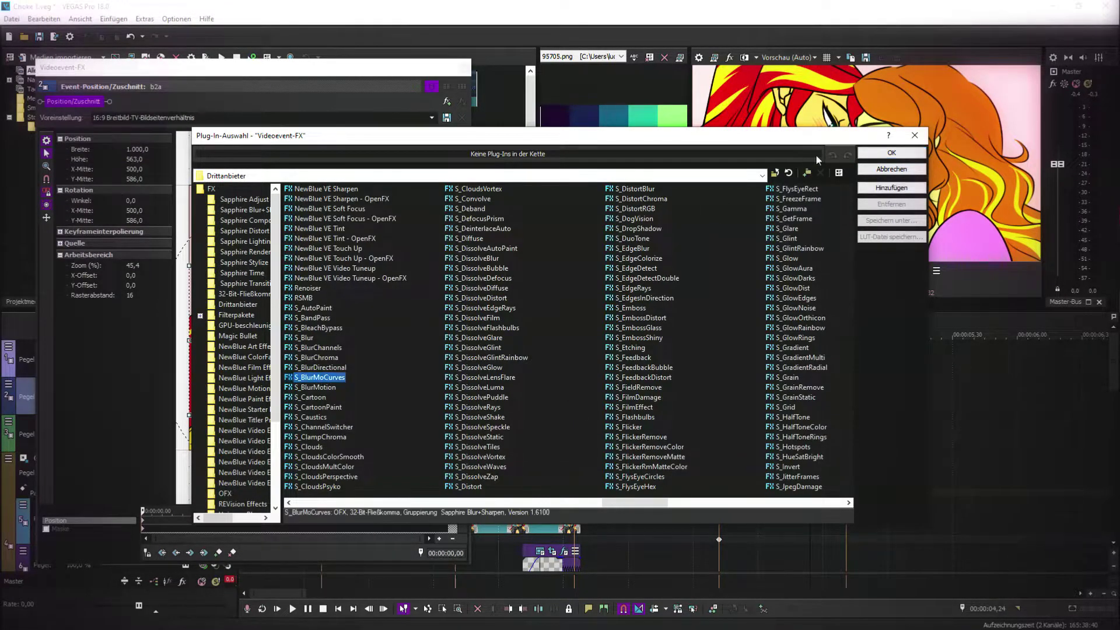
click(877, 154)
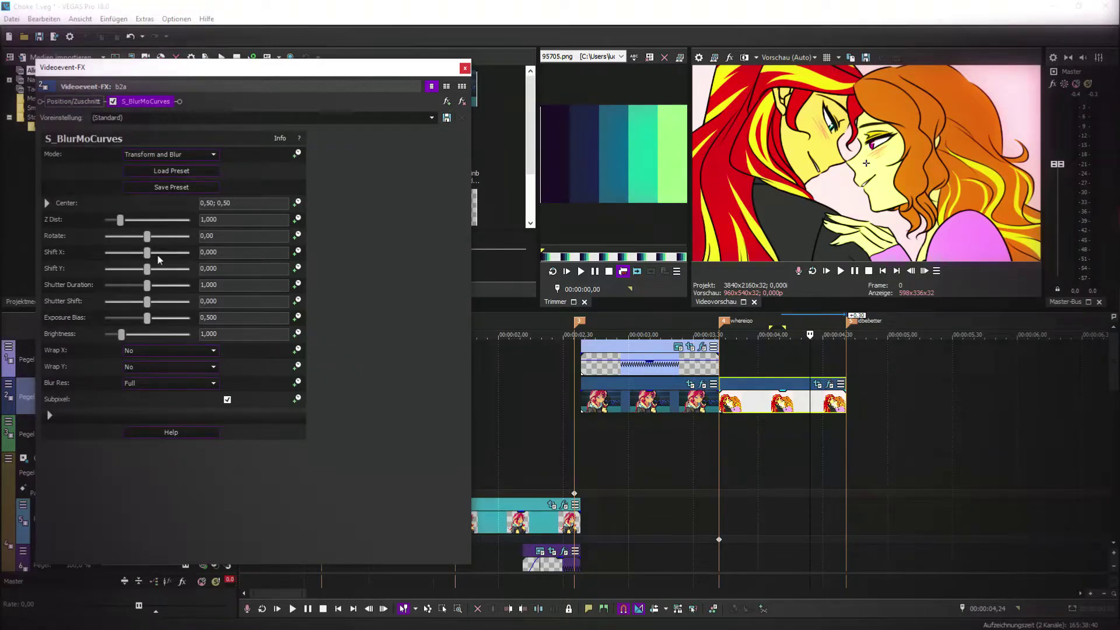
- Keyframe b2a's Shift X from -0.500 at the start through 0.078 to 0 at the end, moving the middle keyframe slightly before 00:00:00,23
mouse_move(146, 251)
mouse_down()
mouse_move(50, 251)
mouse_move(154, 254)
mouse_up()
click(297, 251)
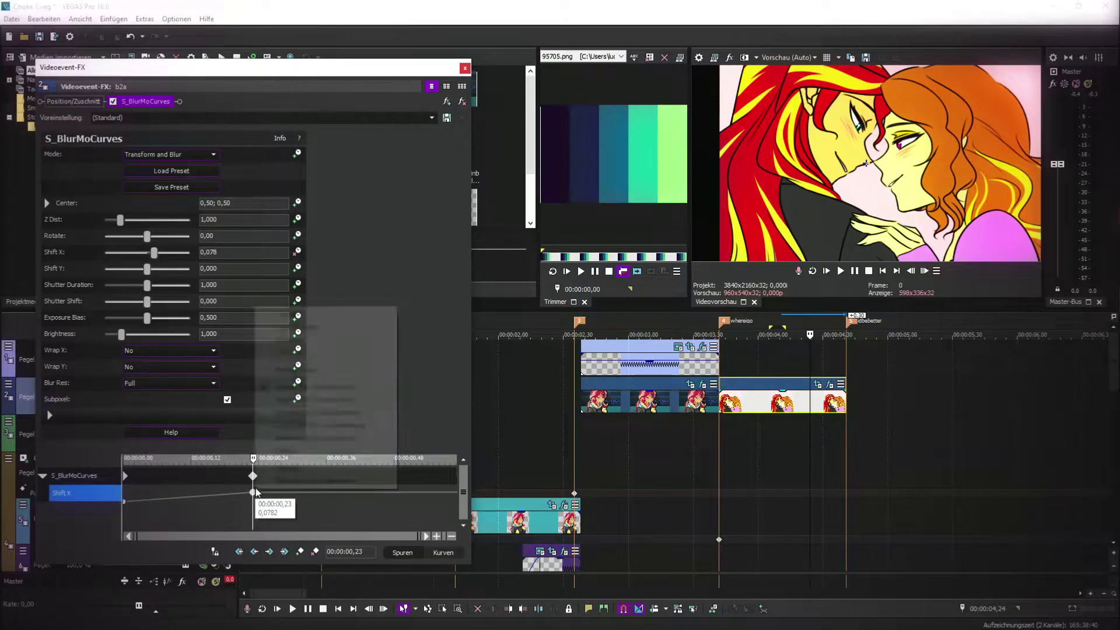
click(456, 476)
drag(222, 253, 138, 263)
text(0)
key(Return)
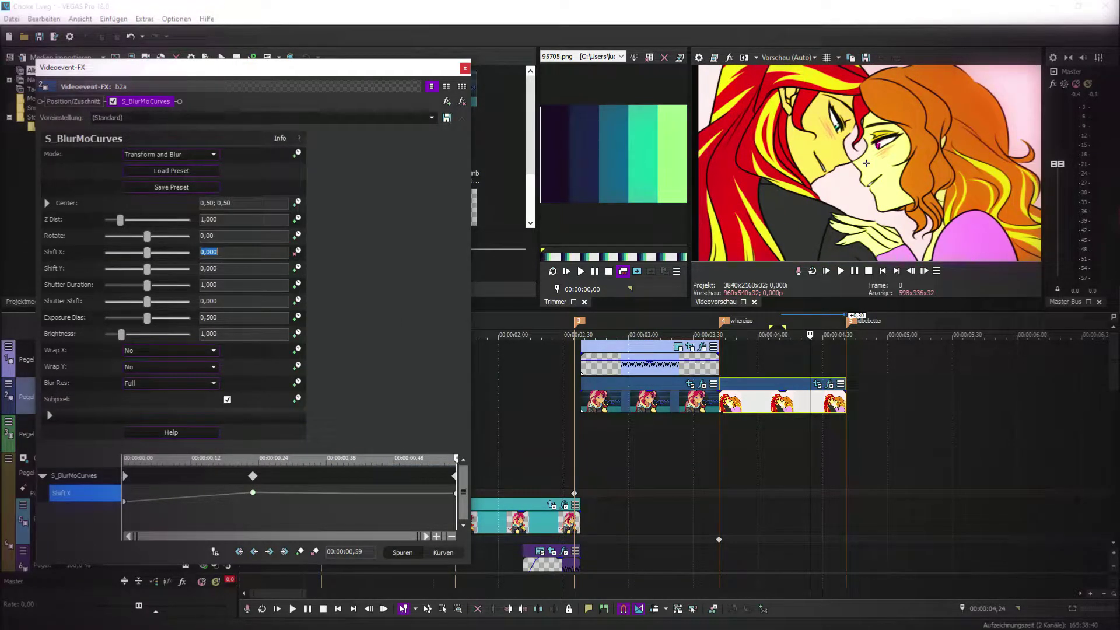
drag(251, 493, 246, 493)
- Set Wrap X to Tile in b2a's S_BlurMoCurves effect
click(131, 504)
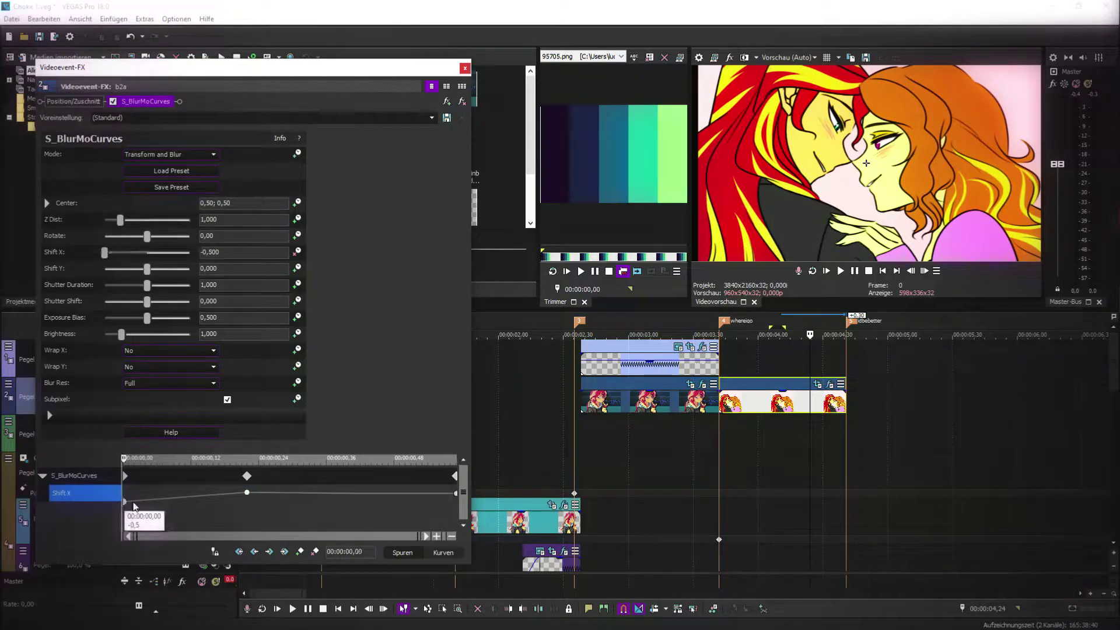
click(144, 370)
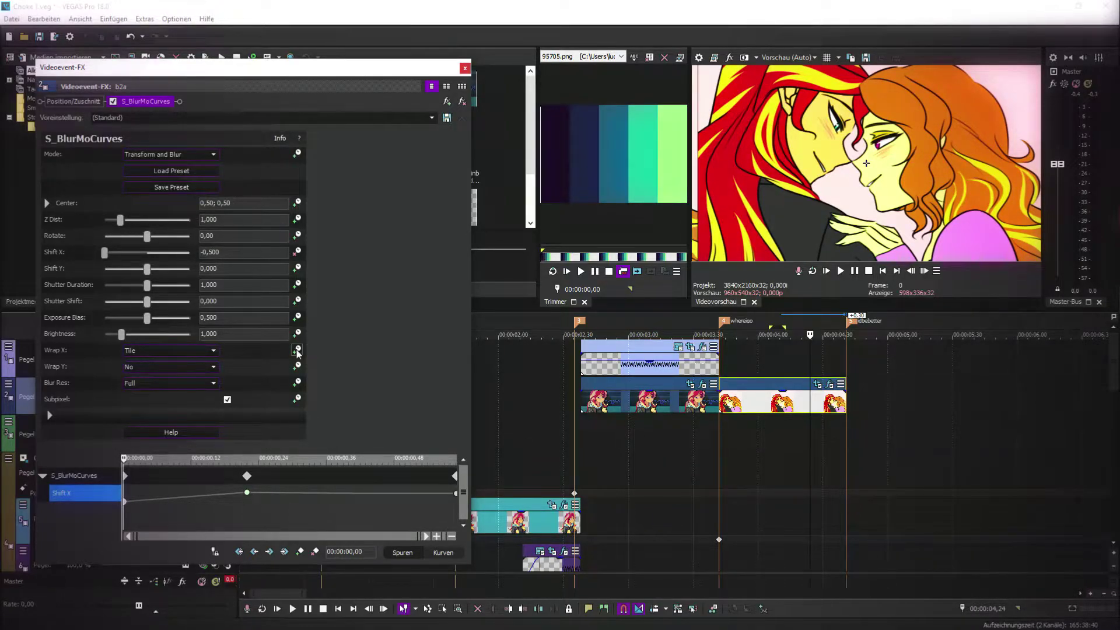
- Keyframe b2a's Wrap X to No at 00:00:00,23 and move the middle Shift X keyframe to the same time
click(254, 518)
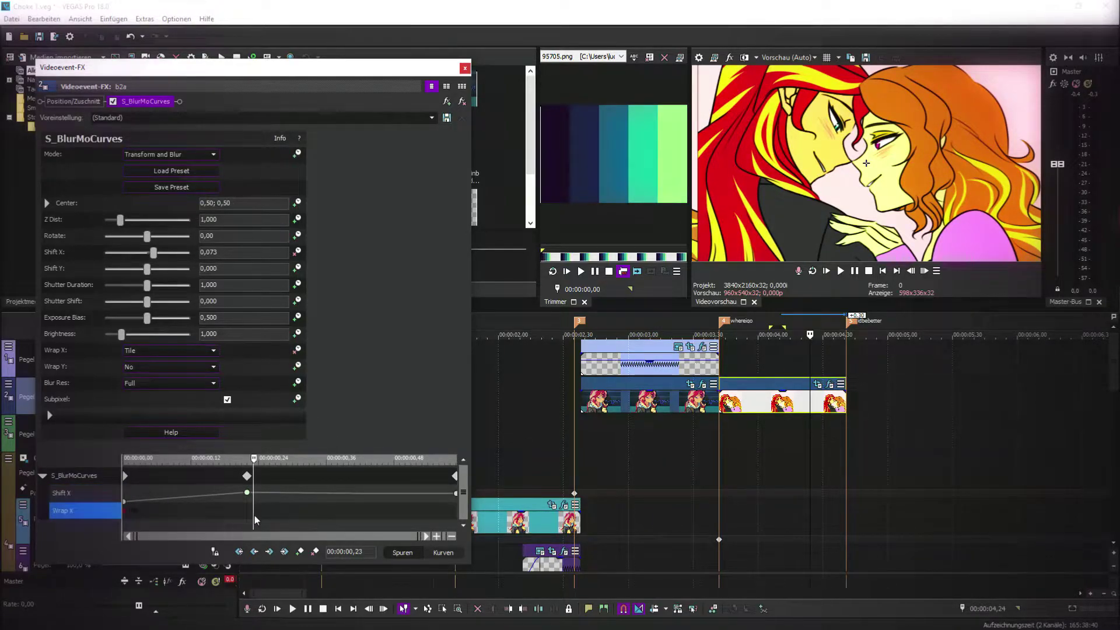
click(190, 352)
click(189, 361)
click(579, 429)
key(space)
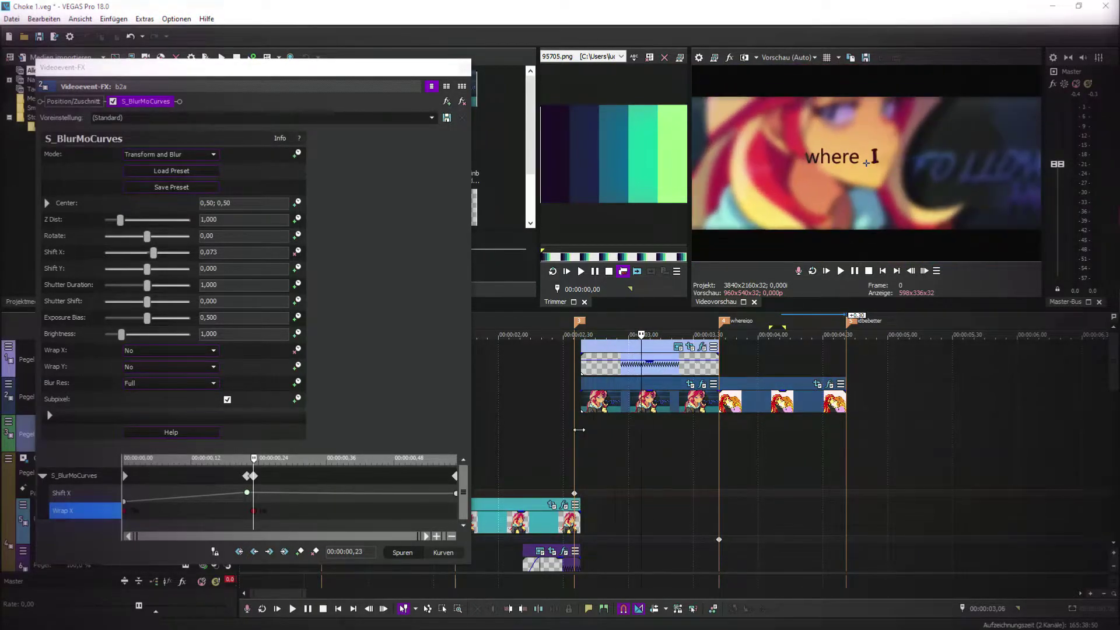
key(Return)
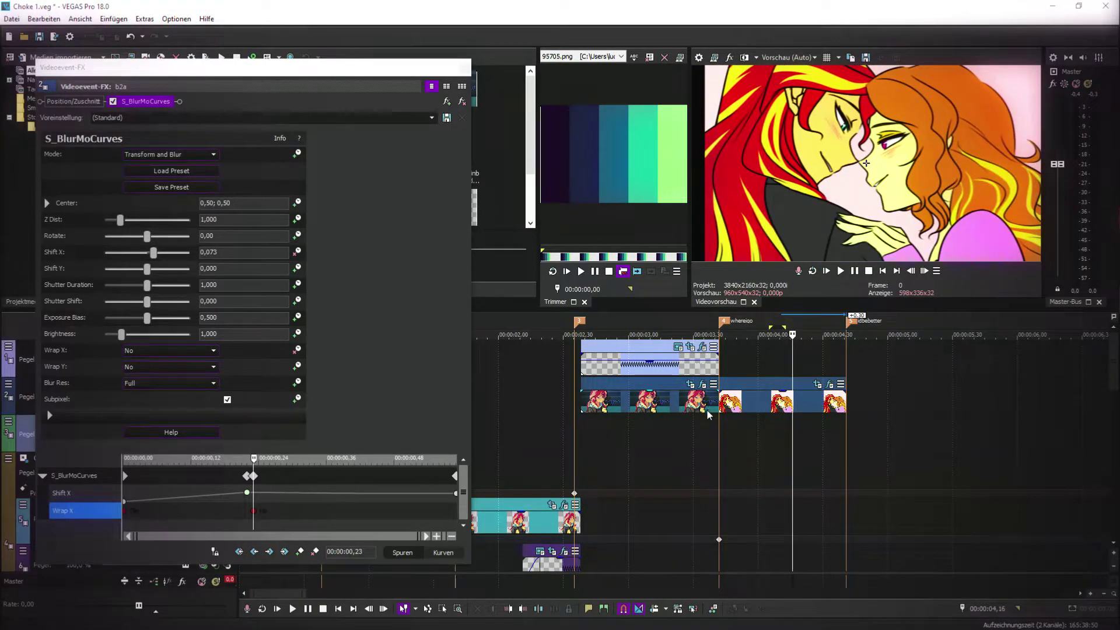
drag(246, 492, 255, 493)
- Add a position keyframe at 00:00:00,17 in b2a's event crop and play back the transition
click(817, 384)
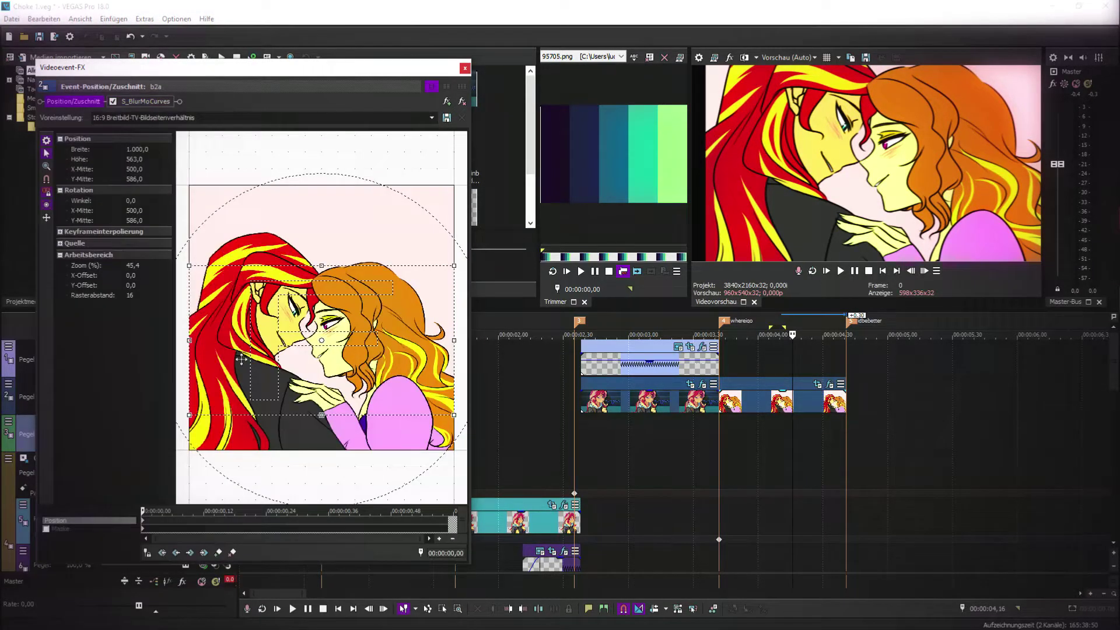
mouse_move(320, 263)
mouse_down()
mouse_move(333, 297)
mouse_move(332, 267)
mouse_up()
right_click(231, 520)
click(262, 462)
click(689, 425)
key(space)
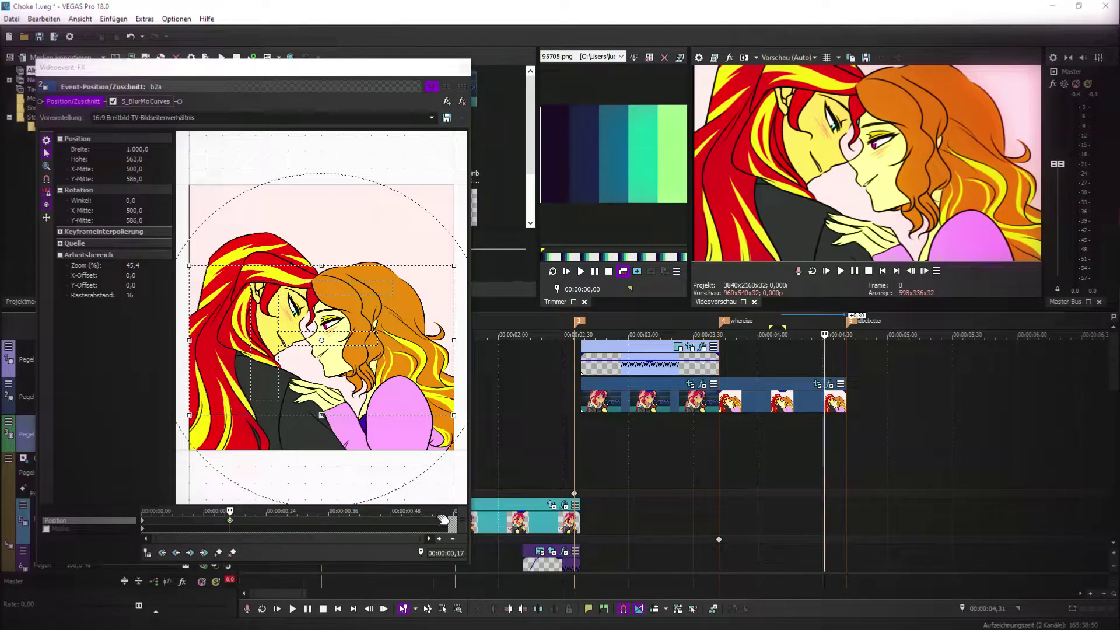
- Add the VEGAS Stanzform effect to the b2a event
click(829, 386)
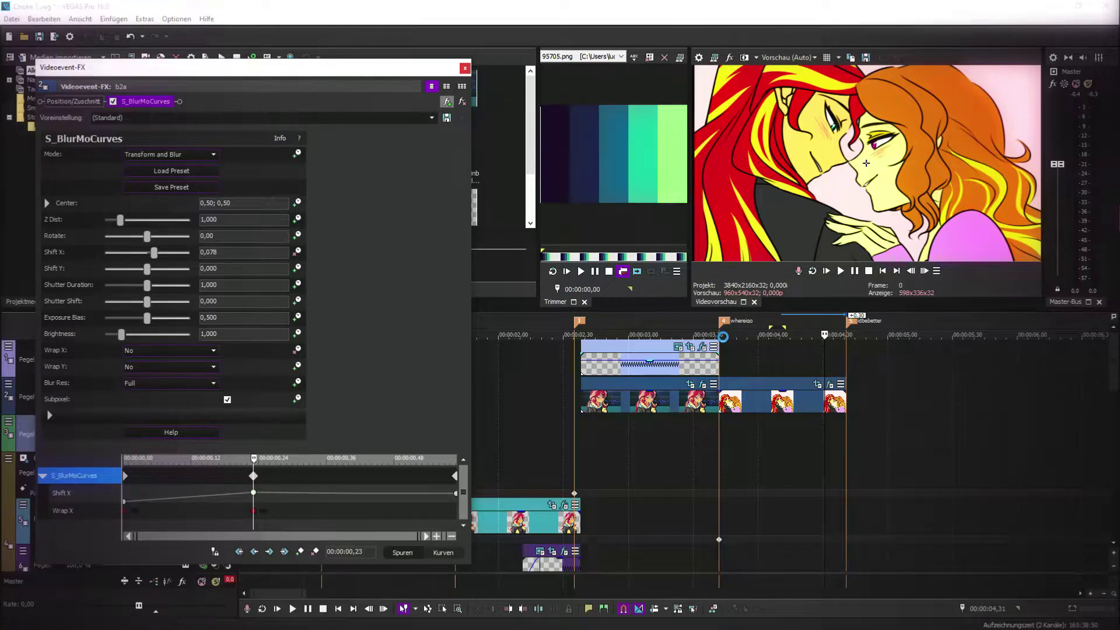
scroll(292, 407, down, 2)
scroll(245, 455, down, 4)
click(229, 493)
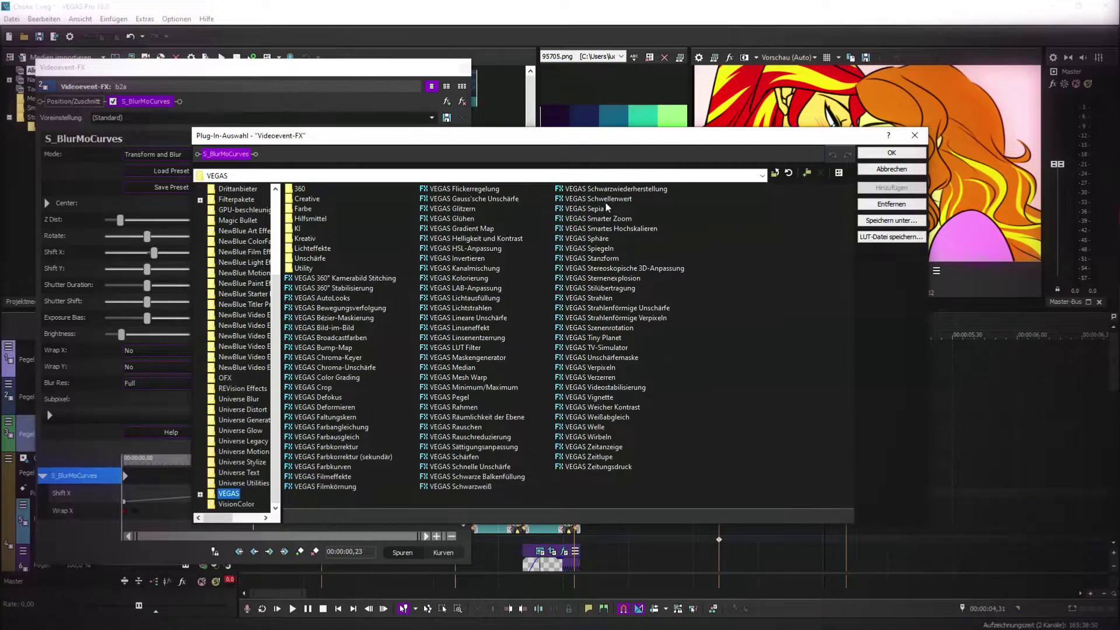
click(605, 257)
click(892, 187)
click(891, 153)
- Try Rechteck as the Stanzform shape and settle on Quadrat
click(205, 172)
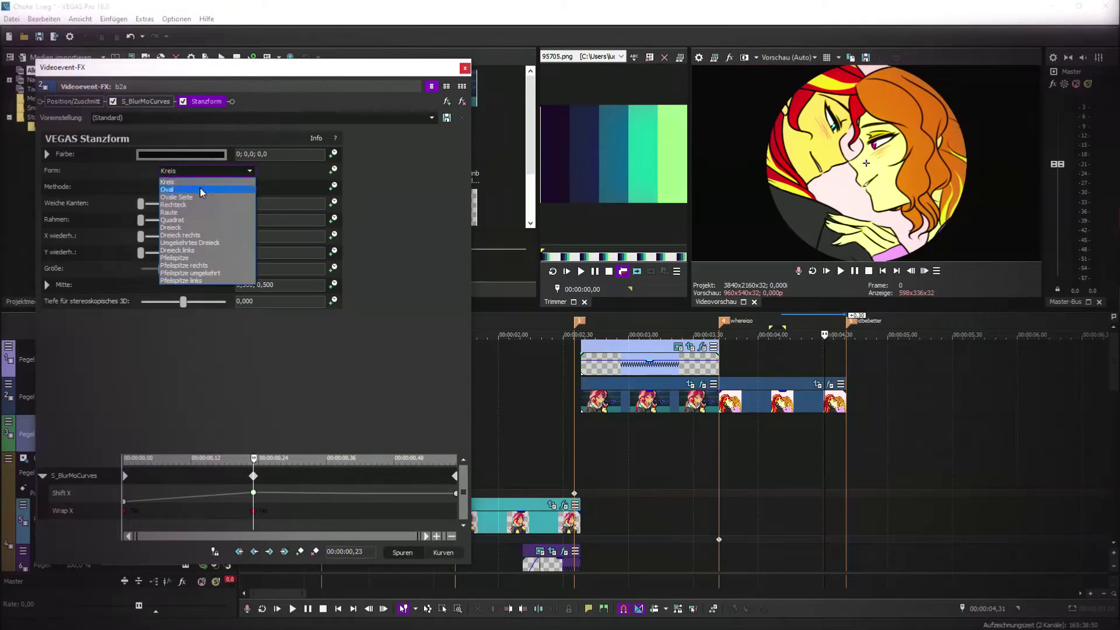
click(195, 203)
click(195, 171)
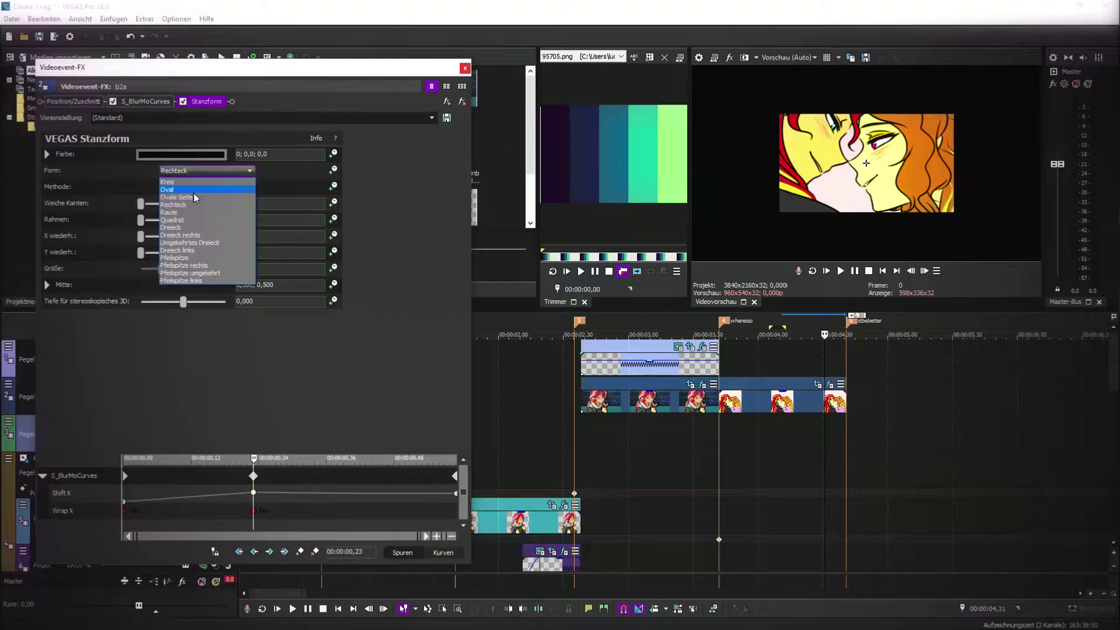
click(181, 220)
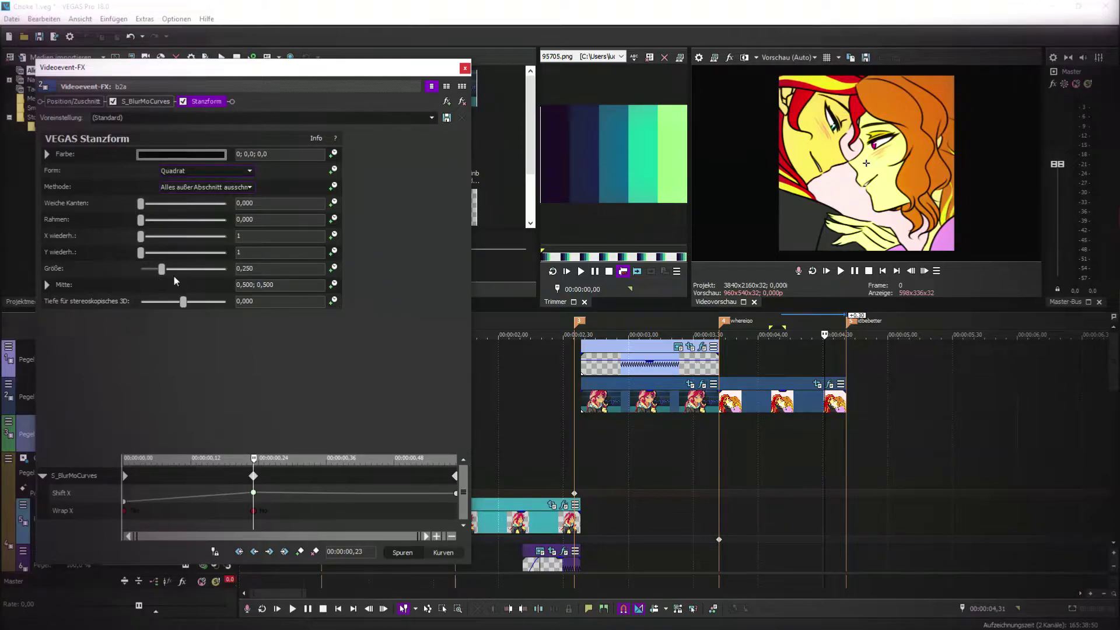
- Keyframe Stanzform's Größe from 1,000 down to 0,250 at 00:00:00,31, using the Schnelle Ein-/Ausblendung interpolation
drag(161, 269, 226, 269)
scroll(470, 485, down, 2)
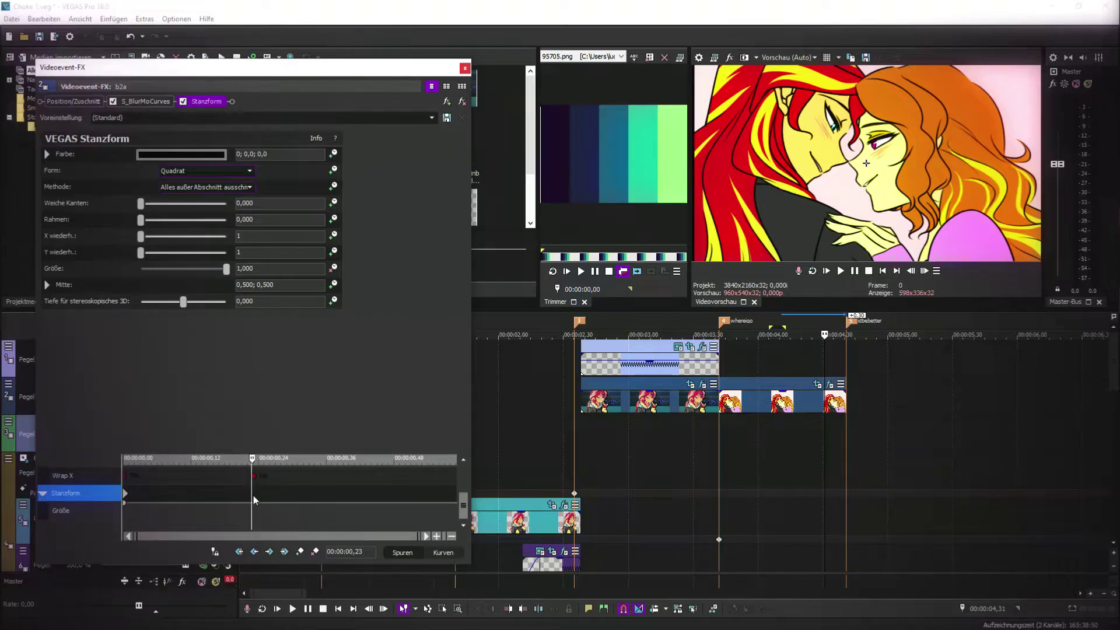
right_click(224, 505)
click(261, 440)
click(289, 506)
drag(174, 270, 163, 269)
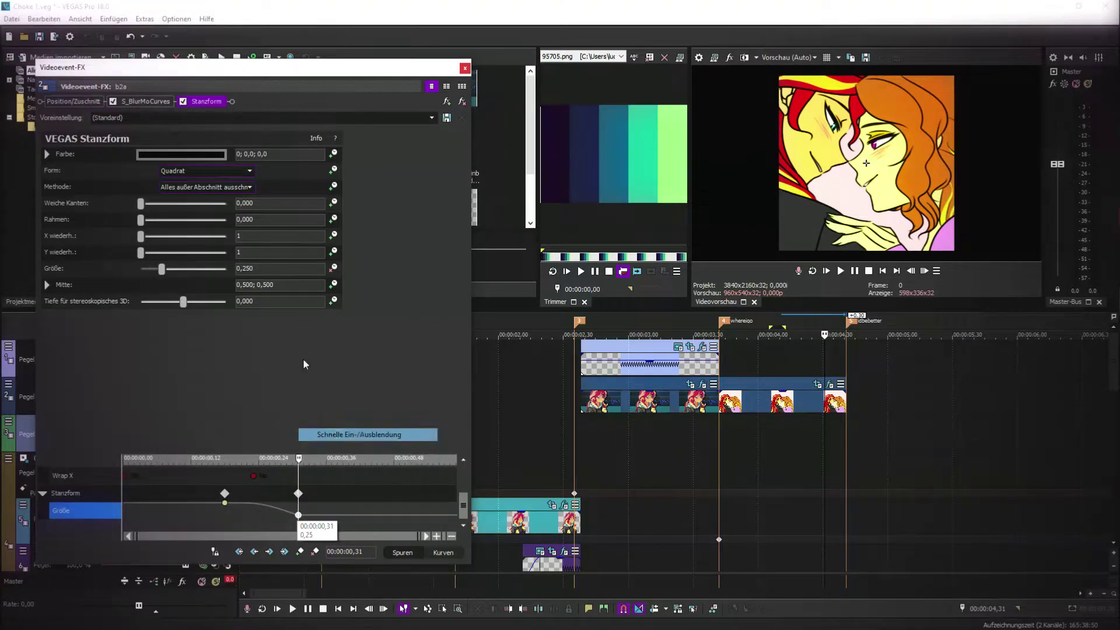
- Give the square cutout a border with Rahmen 0,034 and set its colour to the purple 269; 0,7; 0,53
drag(140, 220, 143, 224)
click(181, 155)
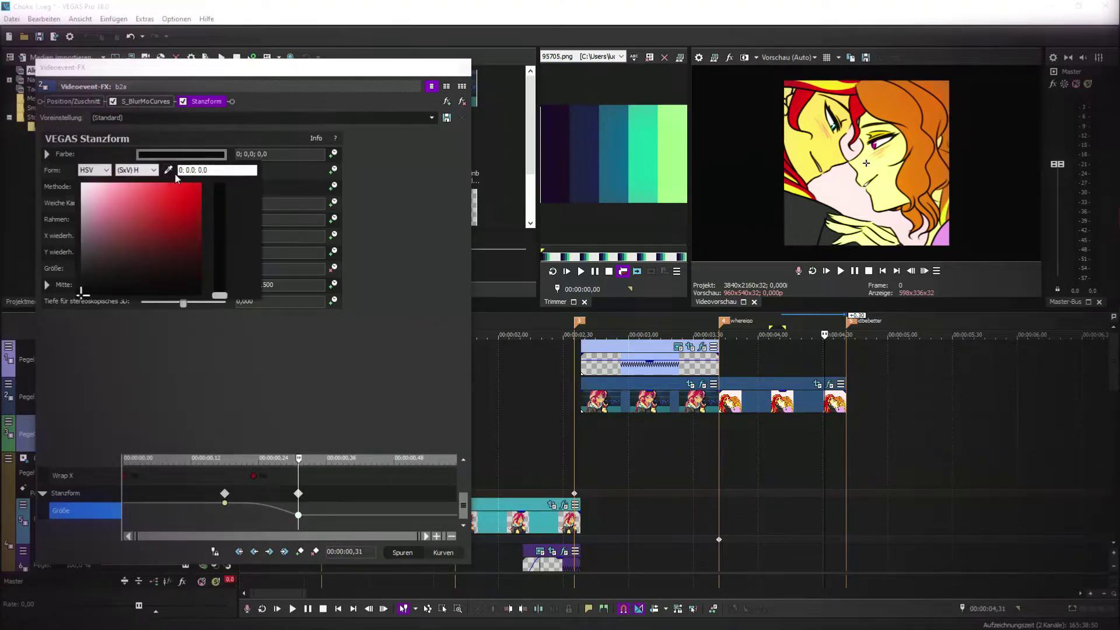
click(621, 126)
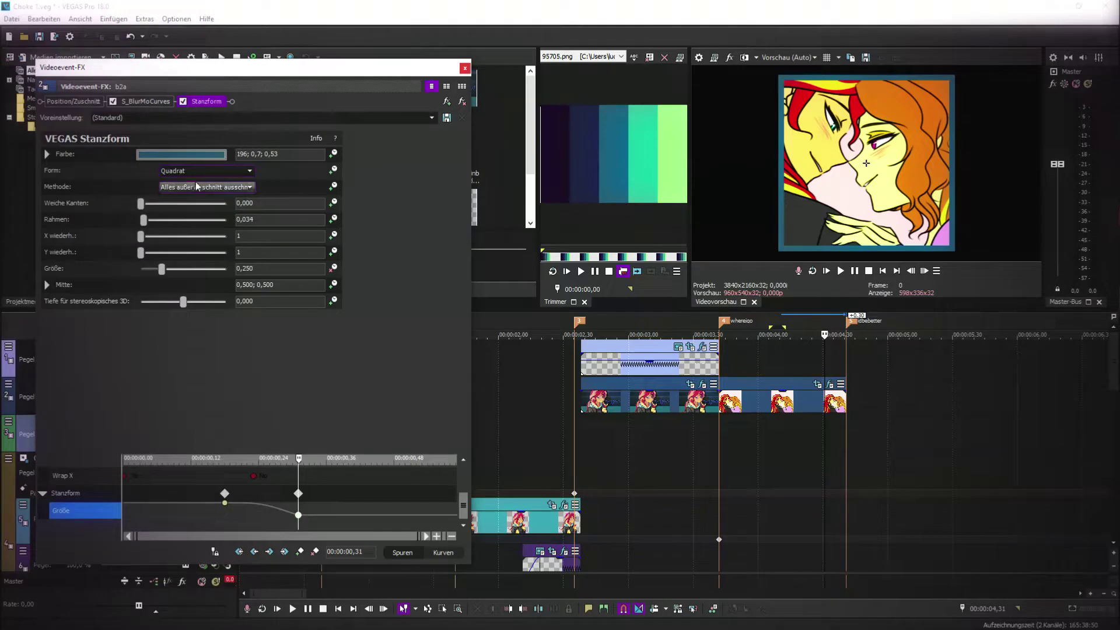
click(187, 154)
mouse_move(222, 234)
mouse_down()
mouse_move(223, 208)
mouse_move(220, 217)
mouse_up()
click(333, 154)
click(461, 67)
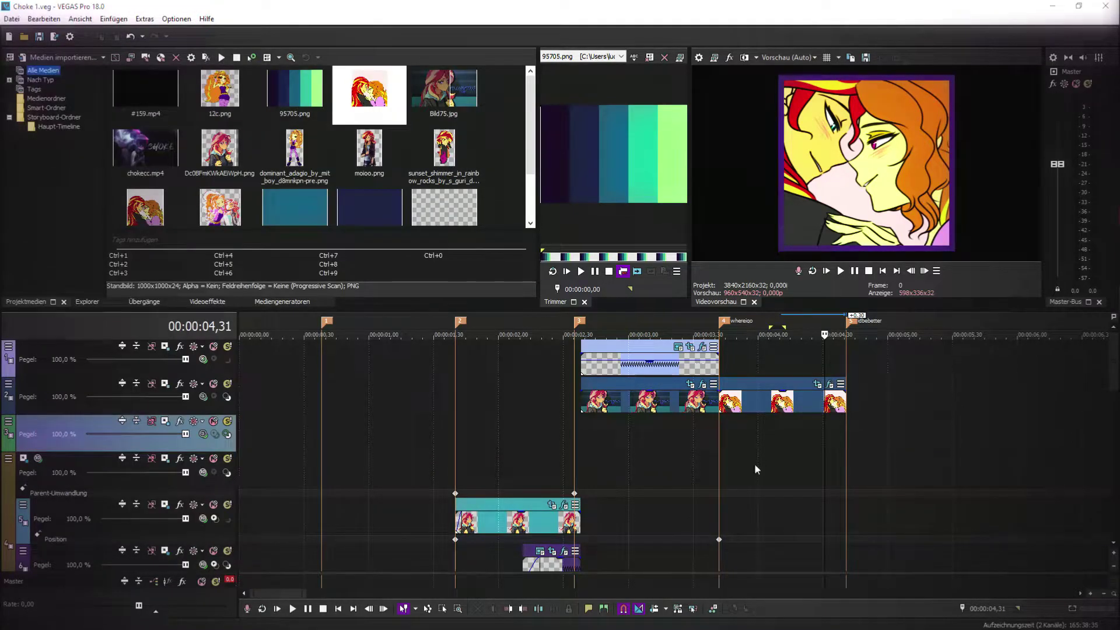
- Play back the transition and extend the Bild75 and b2a events over each other to form a crossfade
click(647, 441)
key(space)
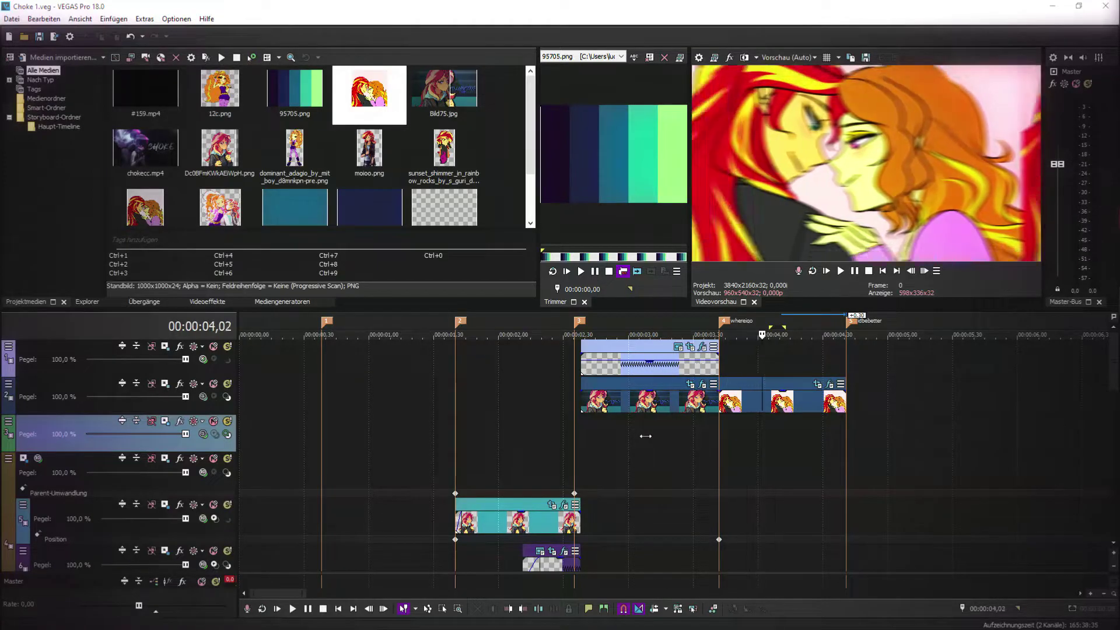
key(Return)
drag(721, 398, 711, 397)
drag(718, 398, 733, 398)
- Move the last S_BlurMoCurves keyframe of the Bild75 event to the event's end and play back the transition
click(693, 384)
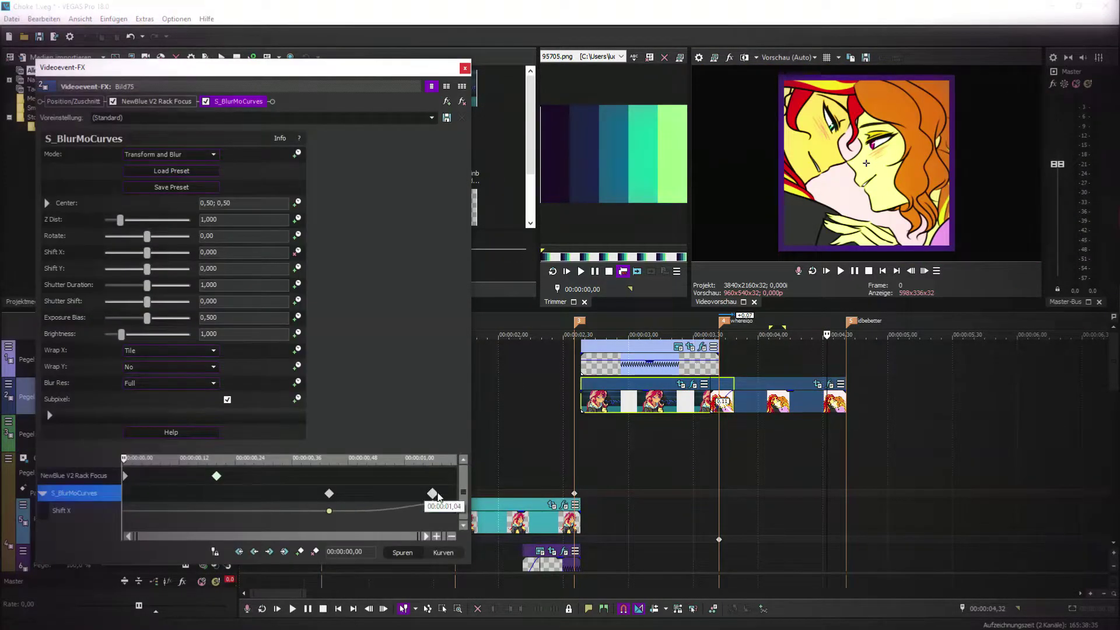
drag(438, 497, 496, 511)
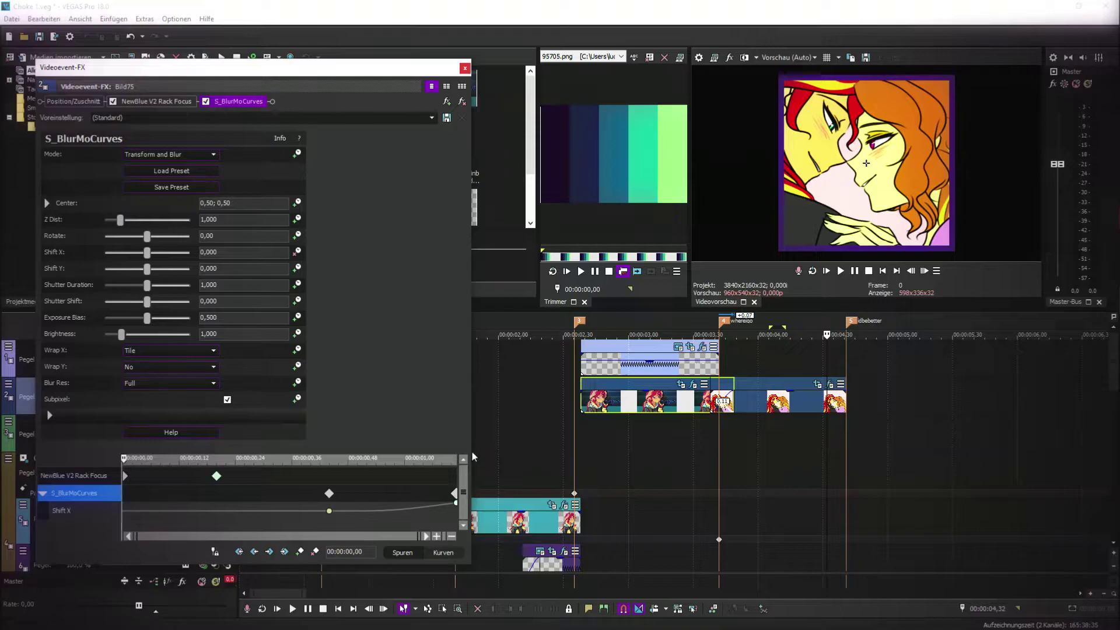
click(654, 445)
key(space)
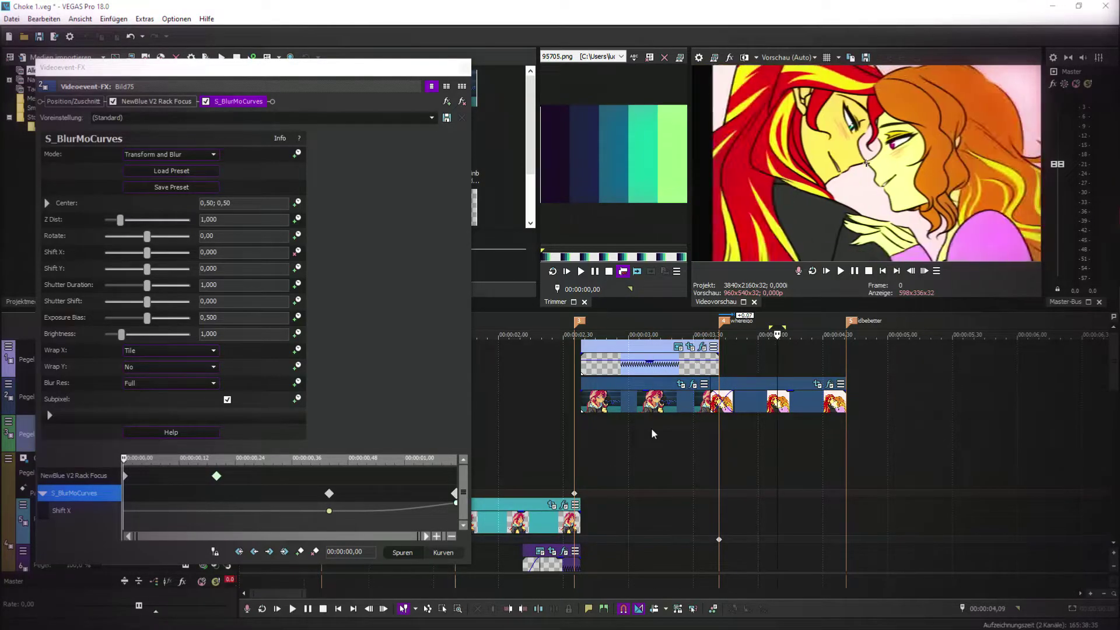
key(Return)
- Move b2a's last S_BlurMoCurves keyframe to the event's end and place S_BlurMoCurves after Stanzform in the effect chain
click(829, 385)
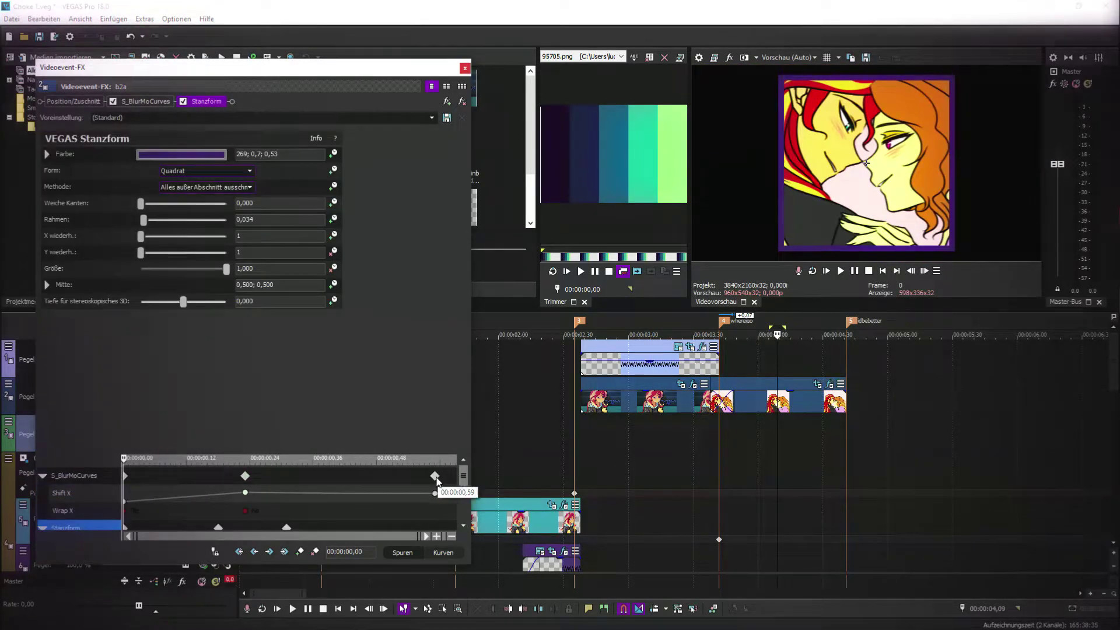
drag(438, 478, 470, 481)
drag(145, 102, 285, 117)
click(664, 448)
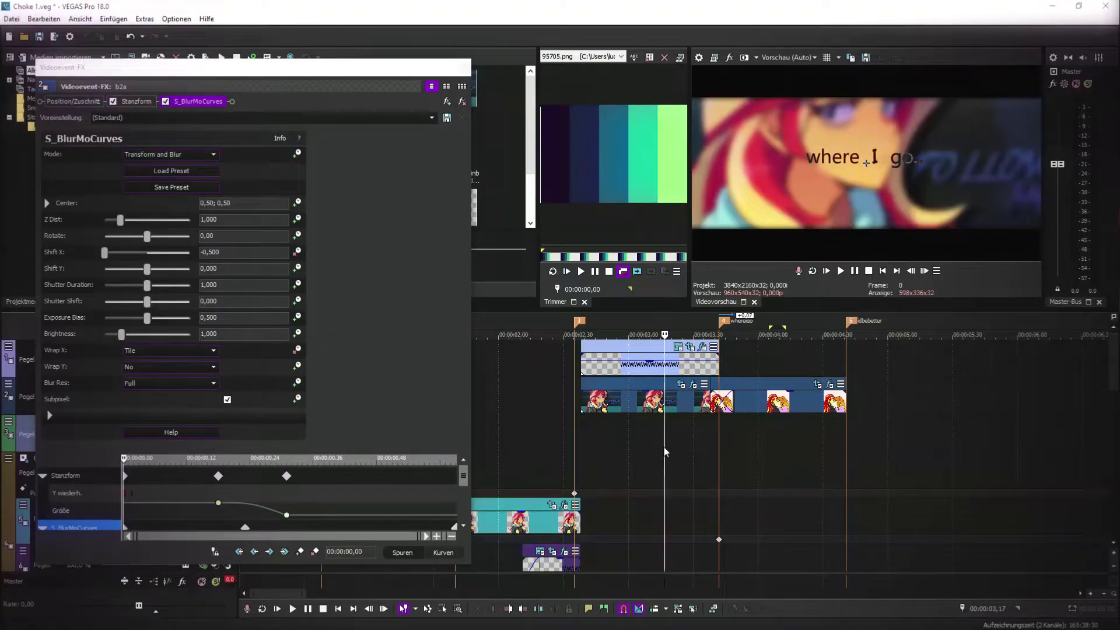
click(841, 271)
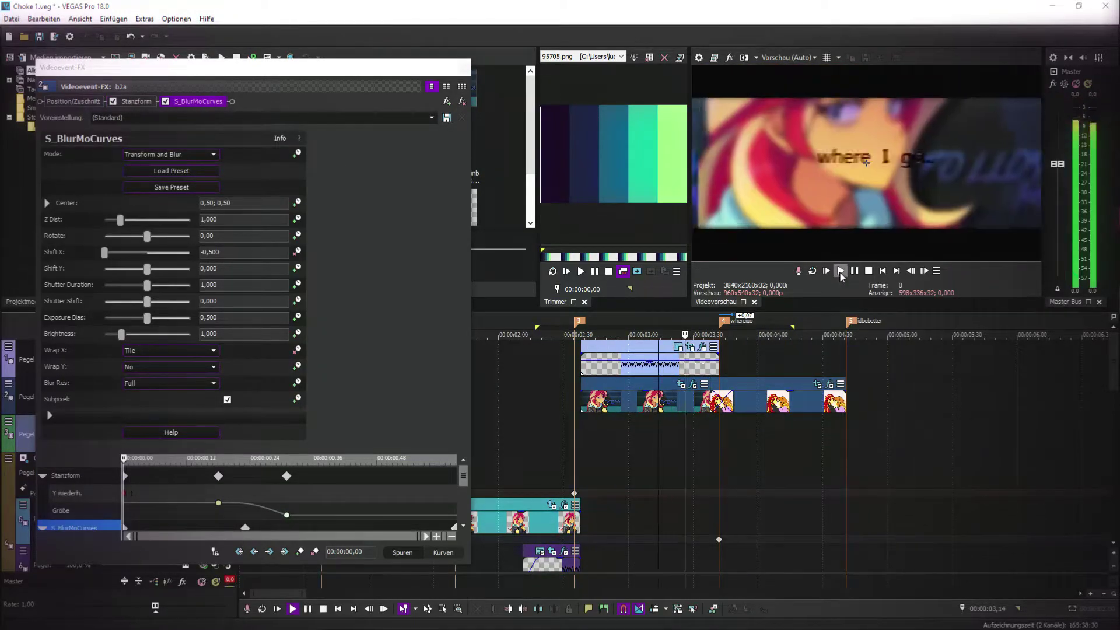
key(space)
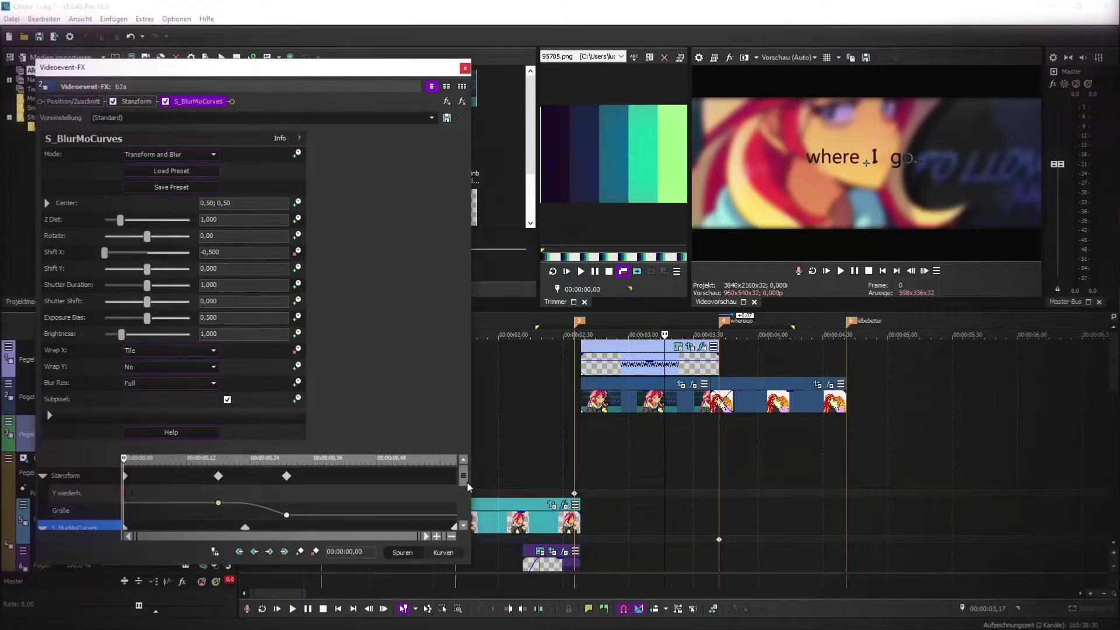
- Move Stanzform's first size keyframe to b2a's start and try a later time for the second one
click(276, 476)
drag(287, 476, 329, 476)
drag(219, 477, 88, 484)
click(697, 431)
key(space)
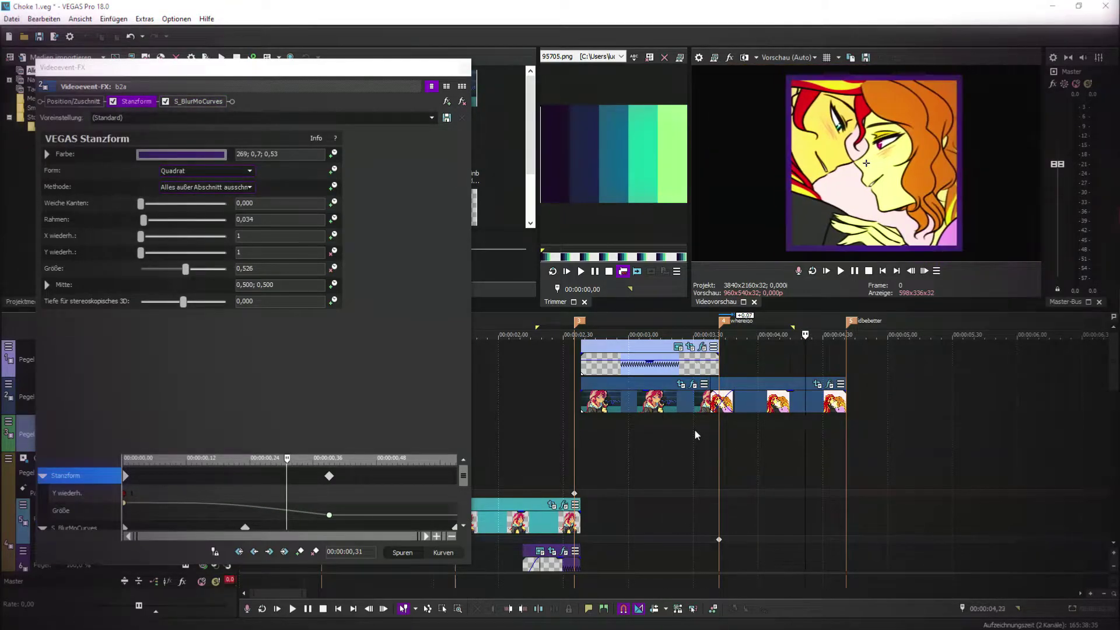
- Move the second Größe keyframe back to 00:00:00,31 and keyframe Größe to 0,270 at 00:00:01,03
drag(329, 514, 286, 513)
drag(162, 273, 162, 274)
click(455, 496)
drag(255, 270, 251, 277)
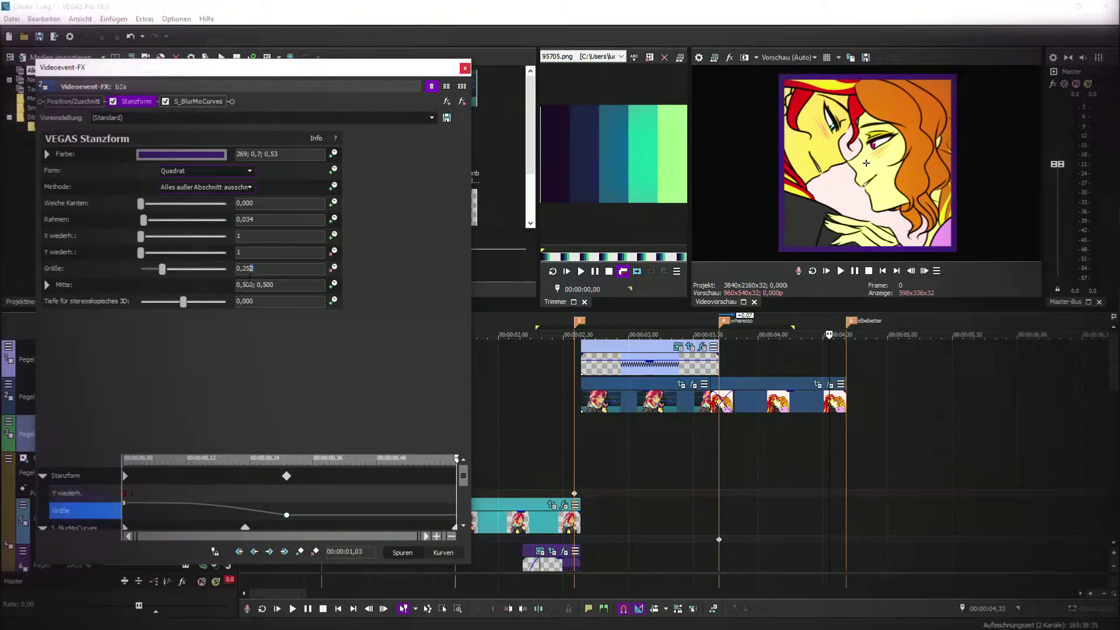
text(0,28)
key(Return)
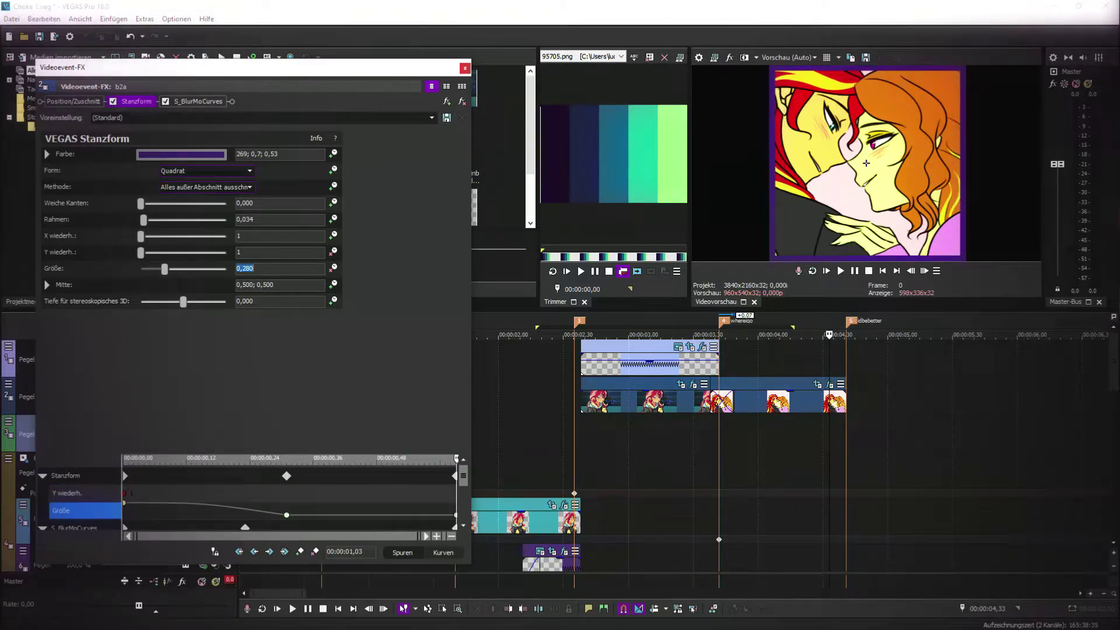
text(0,27)
key(Return)
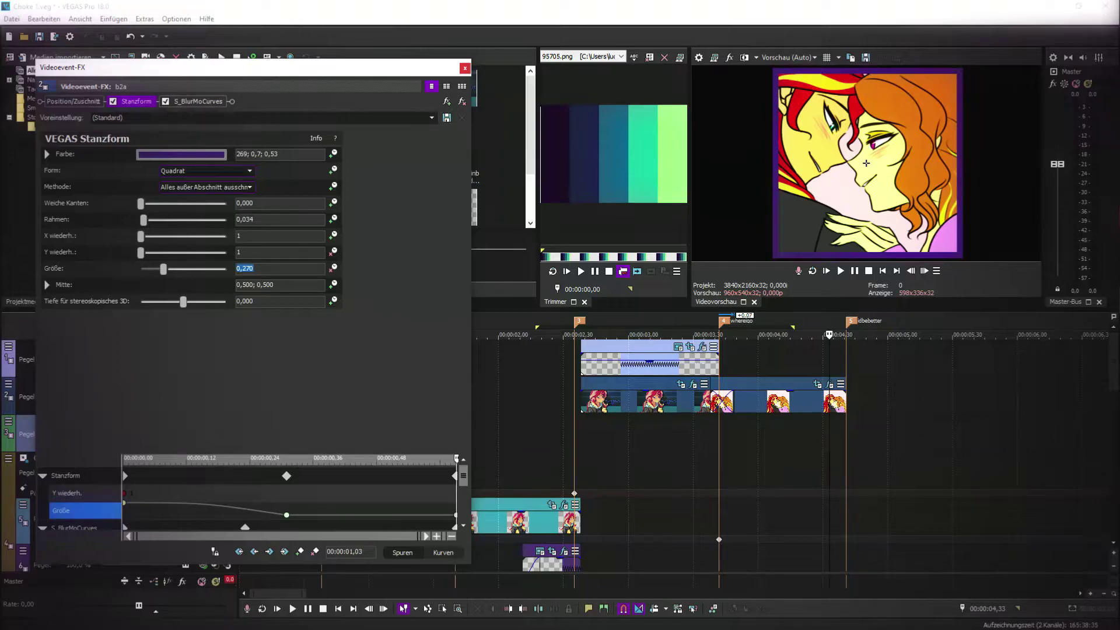
- Keyframe b2a's S_BlurMoCurves at 00:00:01,03 with Z Dist 1,300 and Rotate 12,24
click(200, 101)
scroll(466, 481, down, 5)
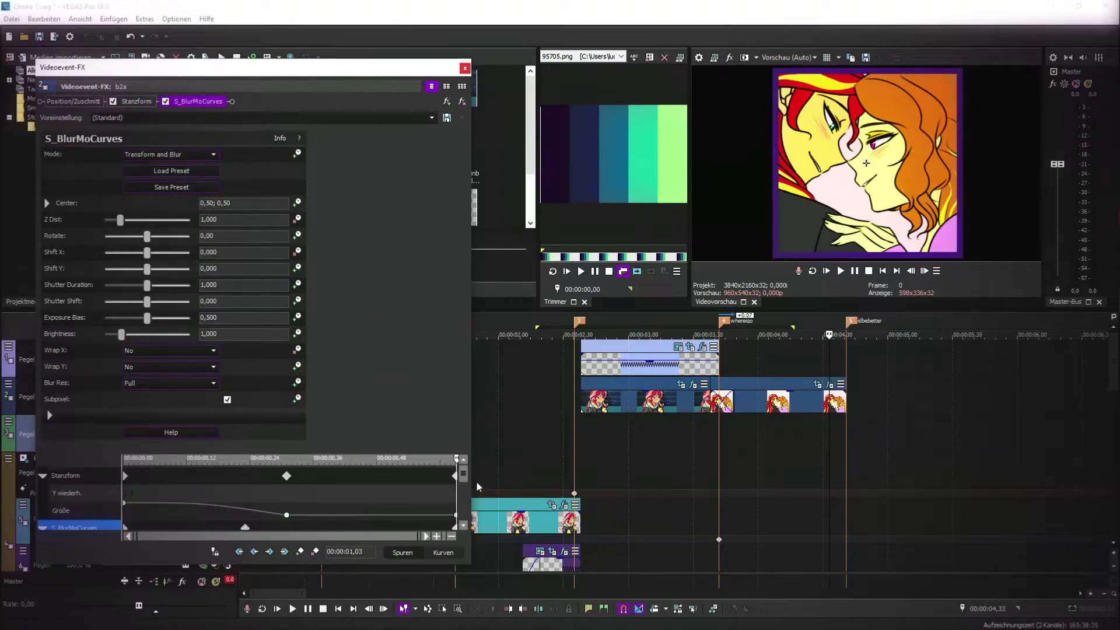
drag(121, 220, 125, 226)
right_click(456, 481)
click(491, 388)
click(297, 235)
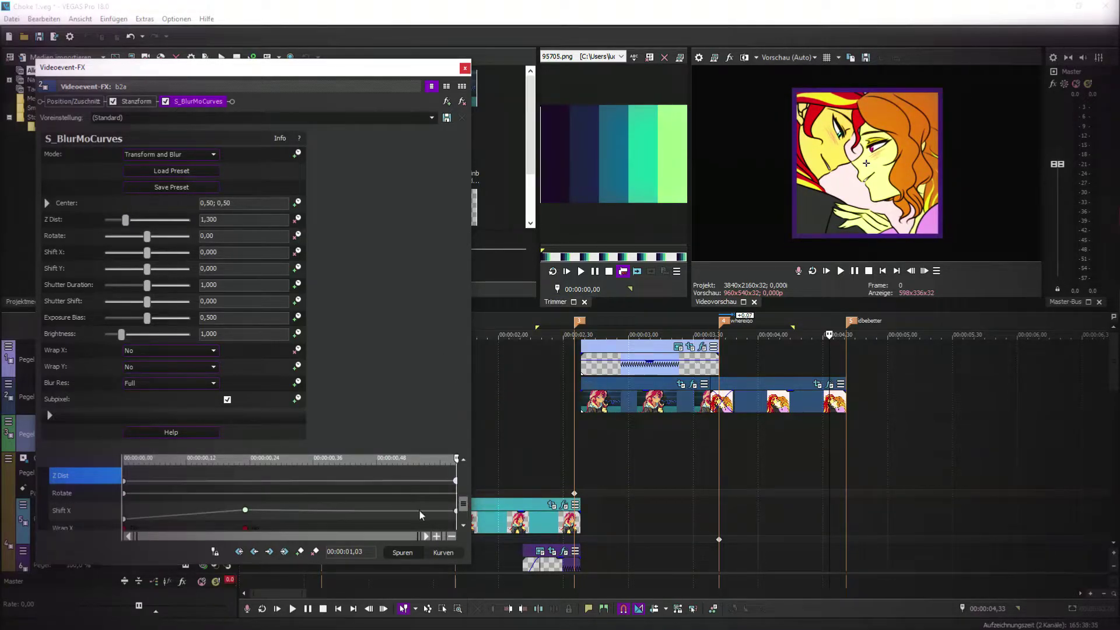
drag(149, 239, 150, 240)
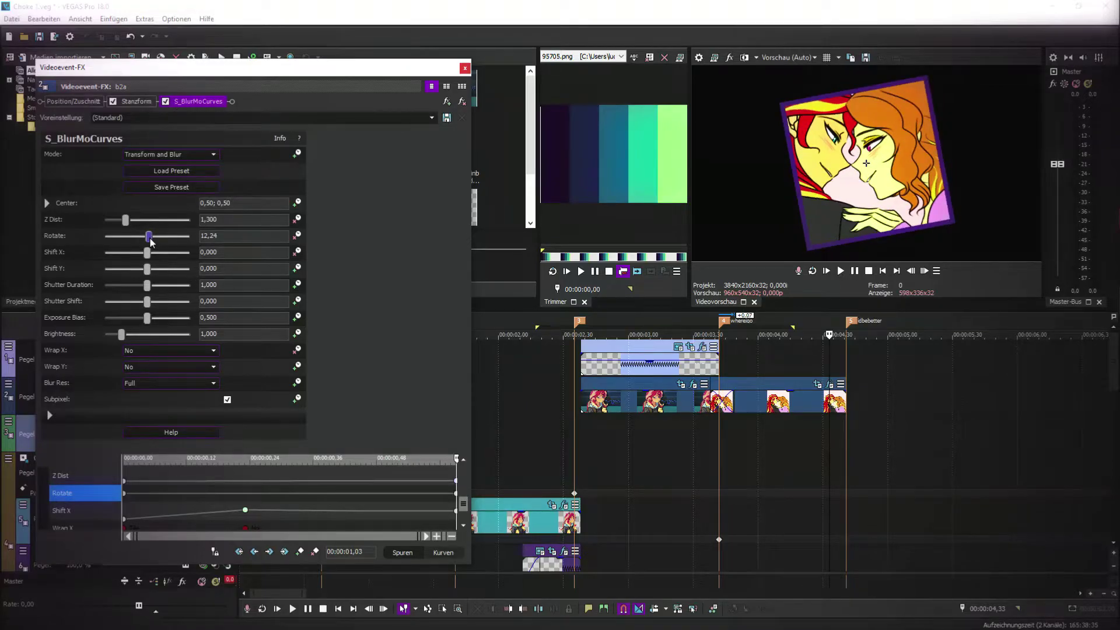
- Play back the transition from the Bild75 event into b2a to check the framed, rotating cutout, and close the effect settings
click(652, 445)
key(space)
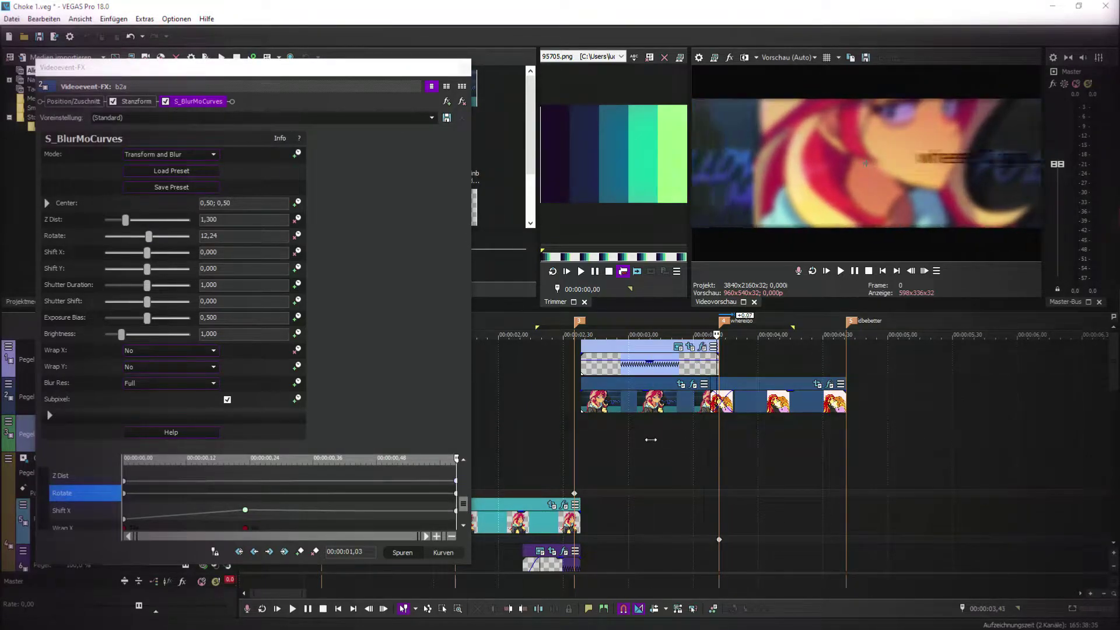
key(space)
click(840, 272)
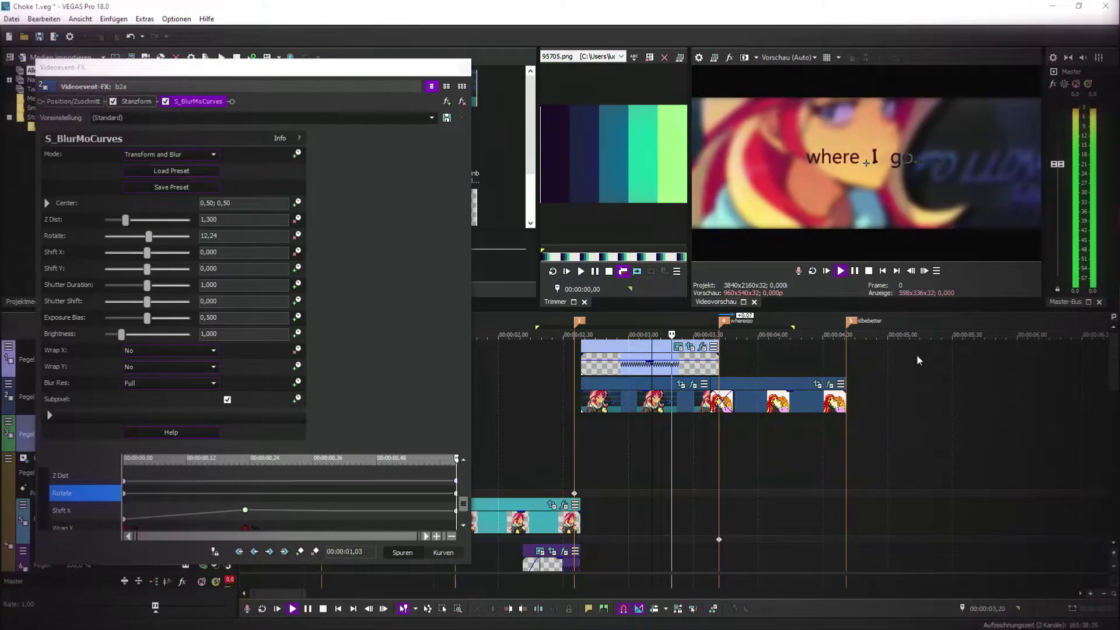
click(843, 273)
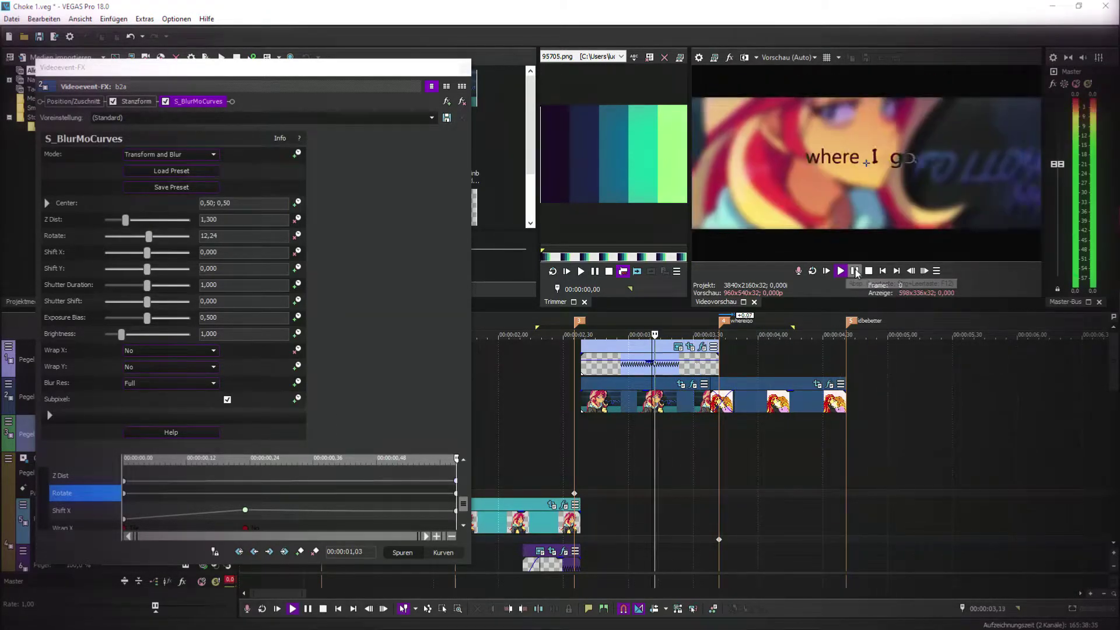
click(856, 273)
click(467, 69)
click(465, 68)
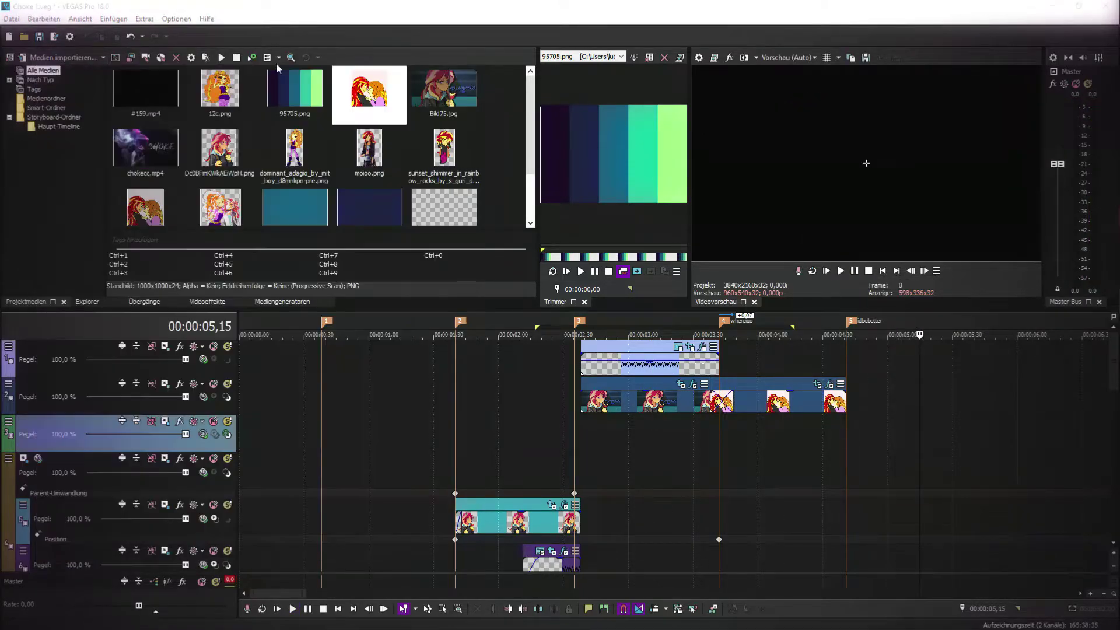
click(840, 271)
click(854, 271)
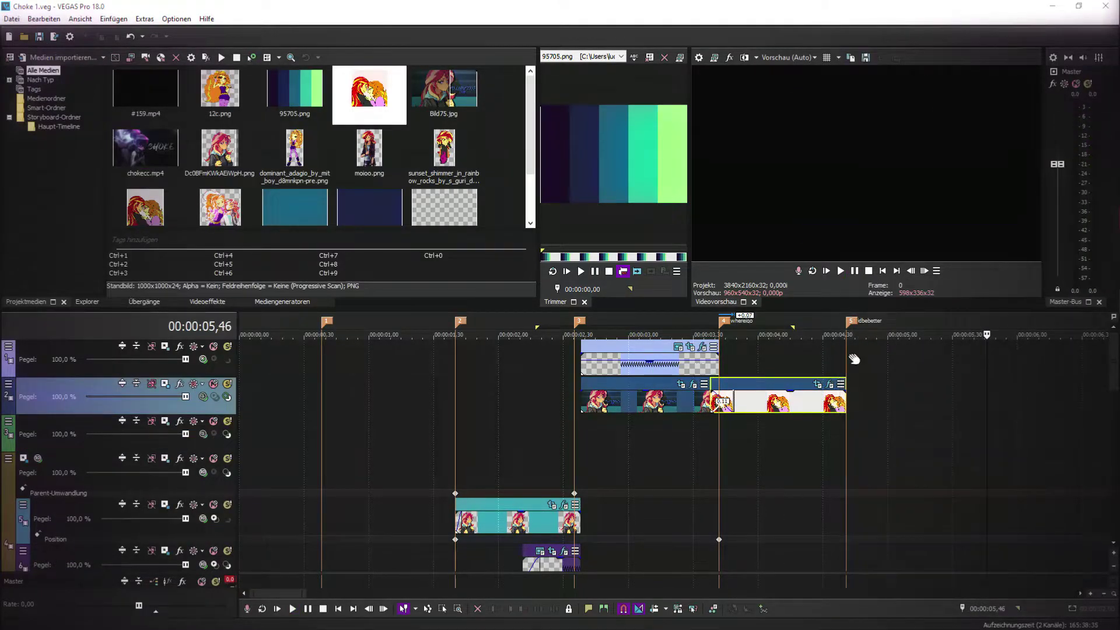
- Extend b2a past the fifth marker and place the sunset_shimmer_x_adagio picture after it on track 2 with an overlapping crossfade
drag(527, 396, 561, 397)
scroll(246, 163, down, 2)
drag(147, 140, 514, 413)
click(503, 433)
click(840, 272)
click(853, 272)
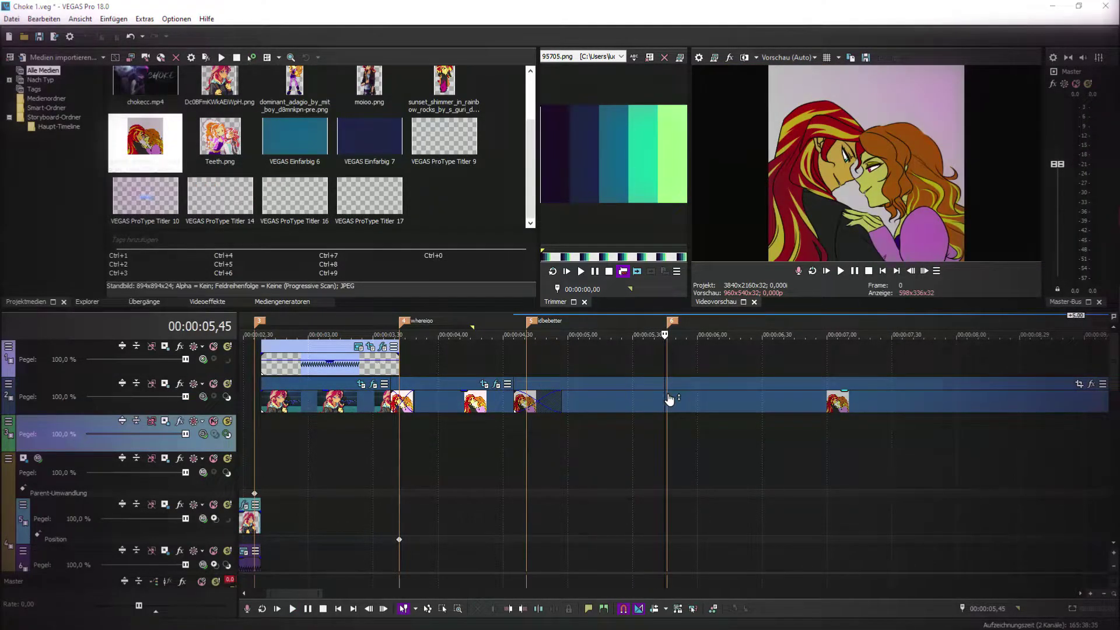
- Split the sunset_shimmer_x_adagio event at the sixth marker and delete the remainder
click(668, 402)
key(s)
click(676, 406)
key(Delete)
click(532, 397)
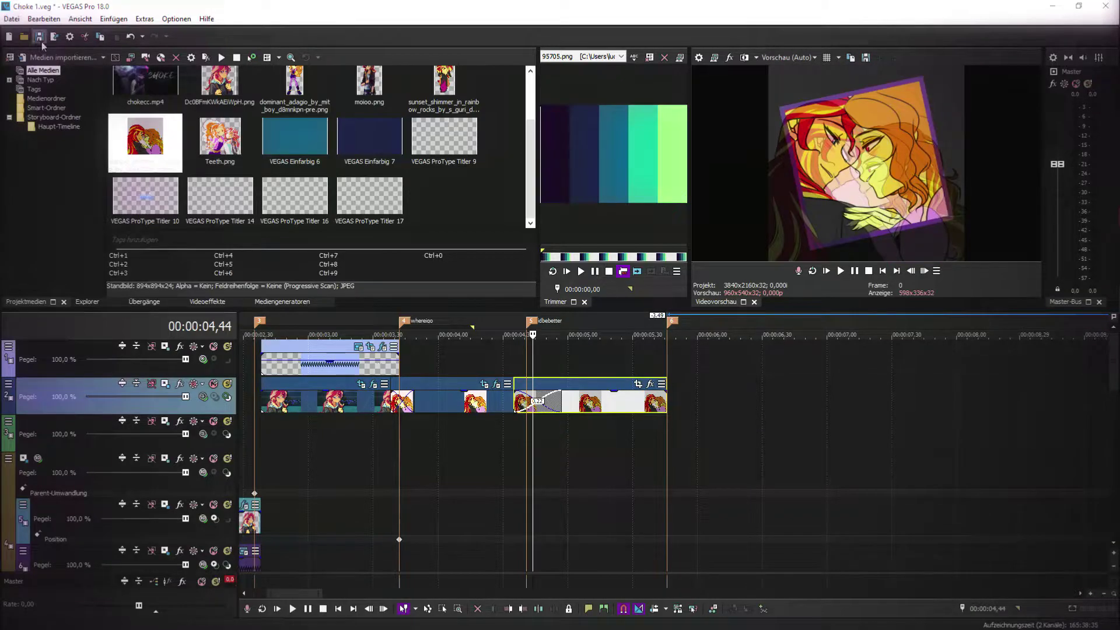
- Copy b2a's 16:9 Position/Zuschnitt keyframe onto the start of the sunset_shimmer_x_adagio event and close the crop settings
click(487, 383)
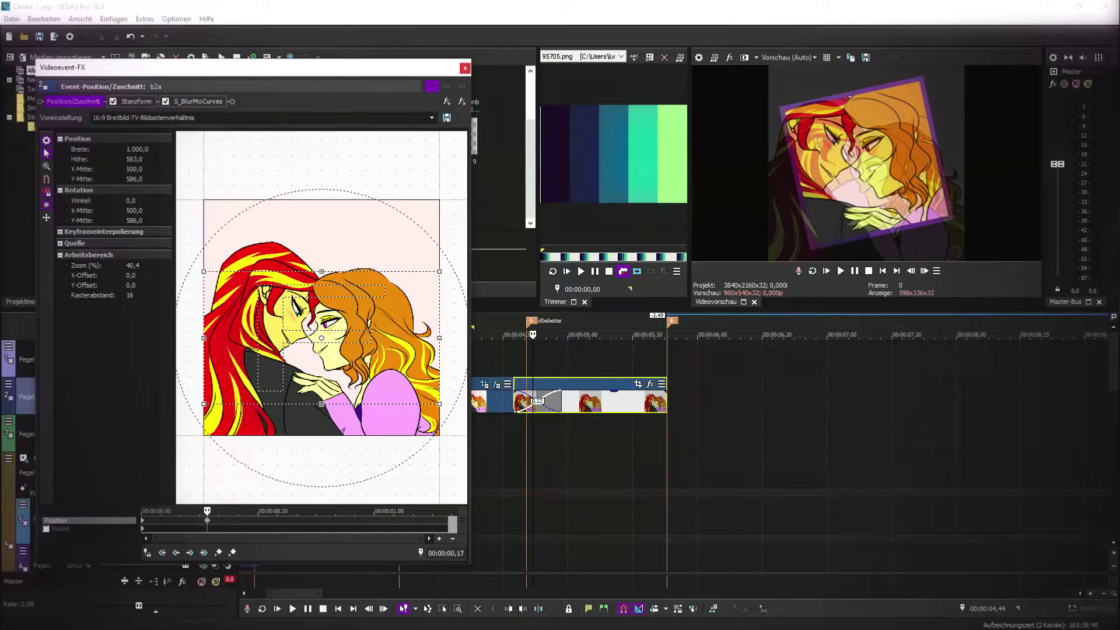
click(209, 522)
key(XF86AudioRaiseVolume)
key(XF86AudioLowerVolume)
right_click(208, 520)
click(269, 402)
key(XF86AudioLowerVolume)
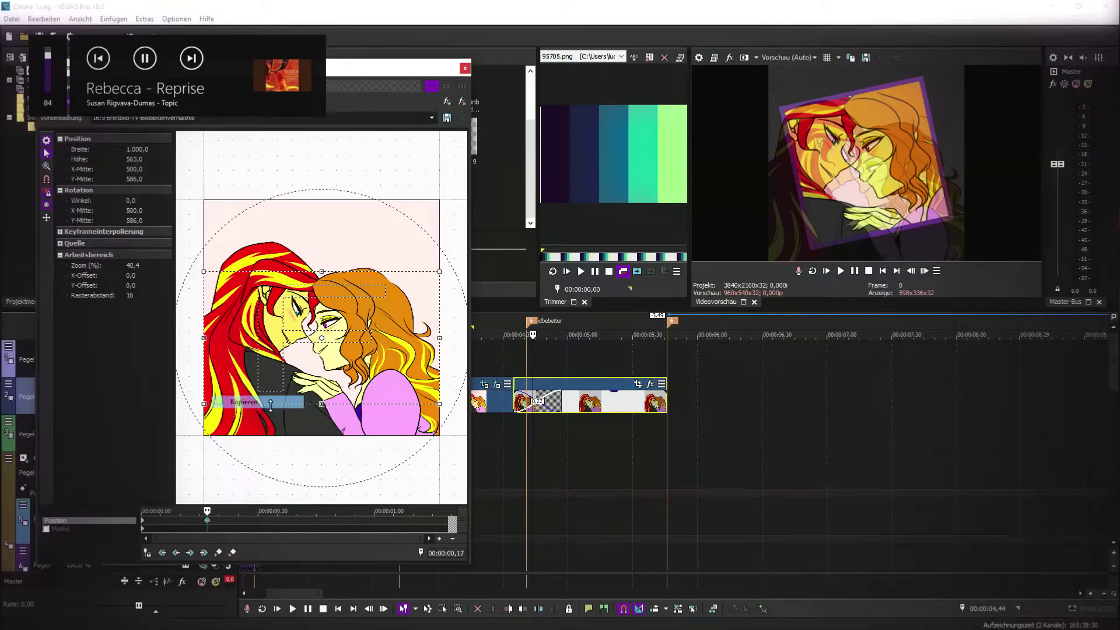
click(638, 386)
right_click(143, 520)
click(180, 414)
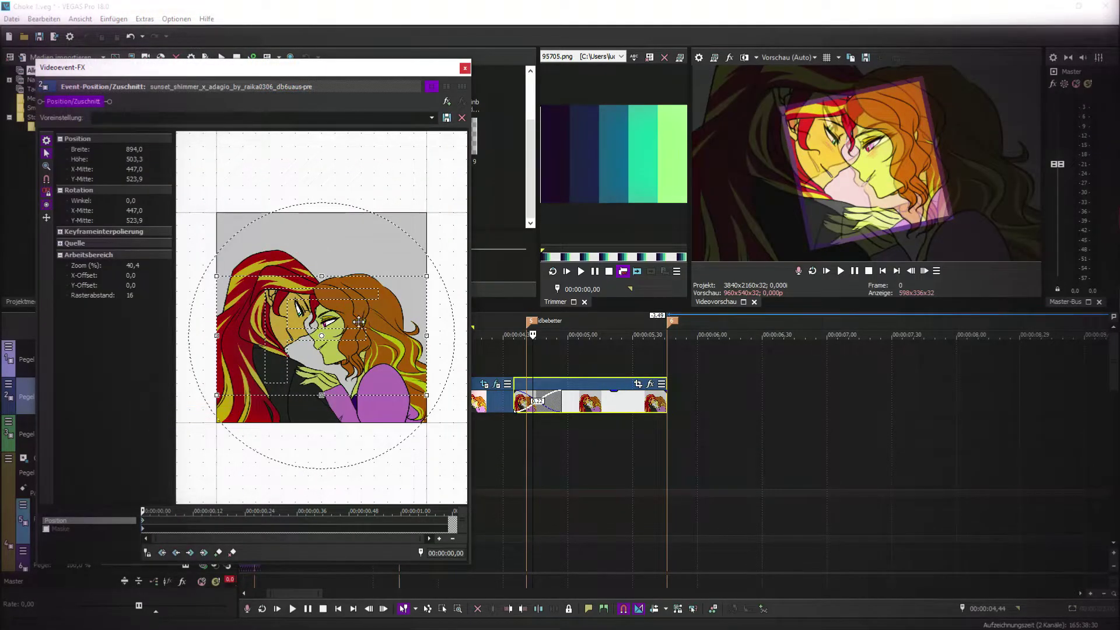
click(465, 69)
- Add the VEGAS Stanzform effect to the sunset_shimmer_x_adagio event and set its form to Quadrat
click(498, 370)
click(496, 384)
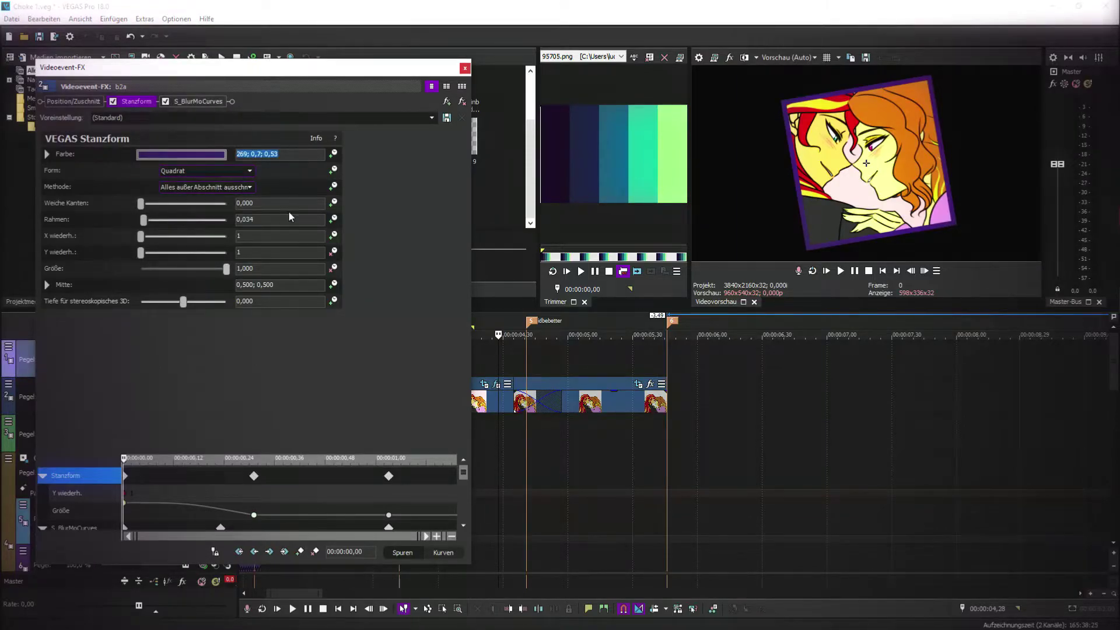
click(624, 402)
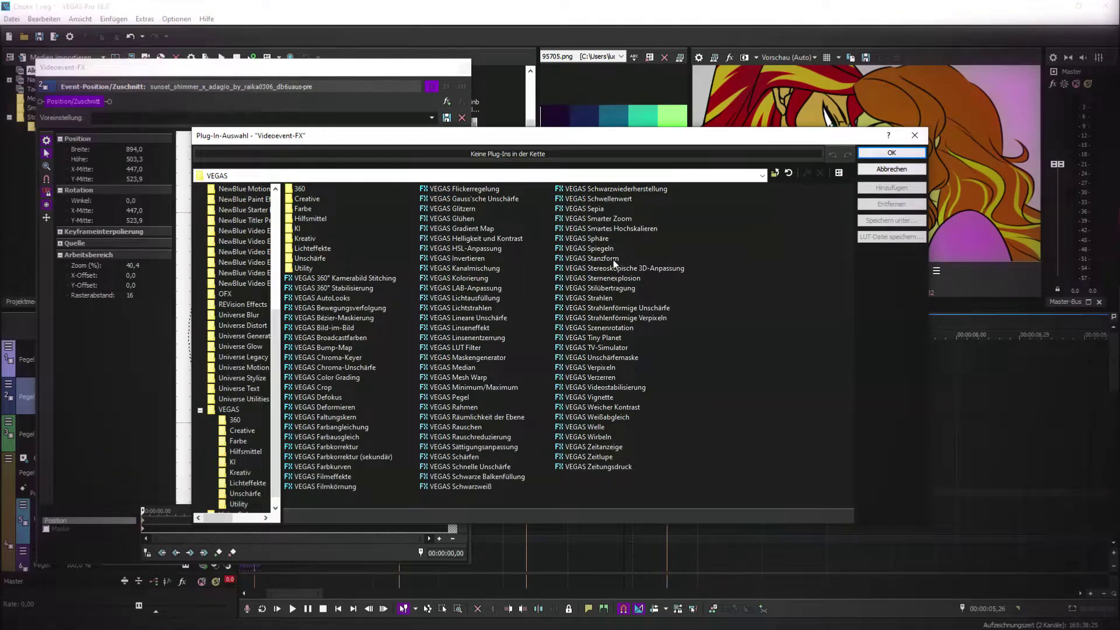
double_click(591, 258)
click(891, 152)
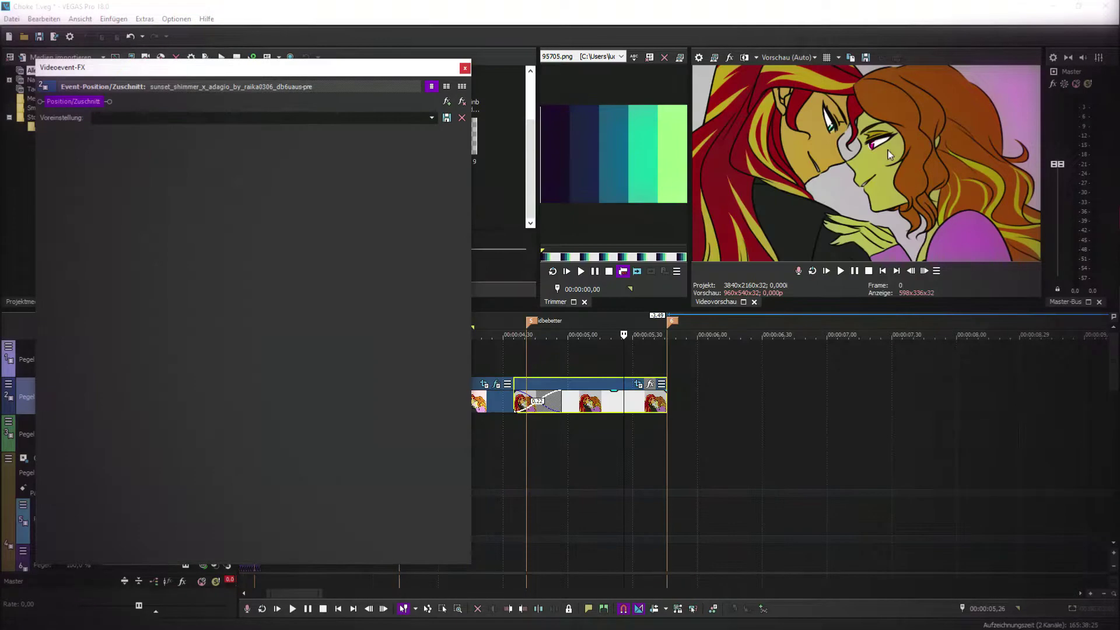
click(184, 177)
click(188, 210)
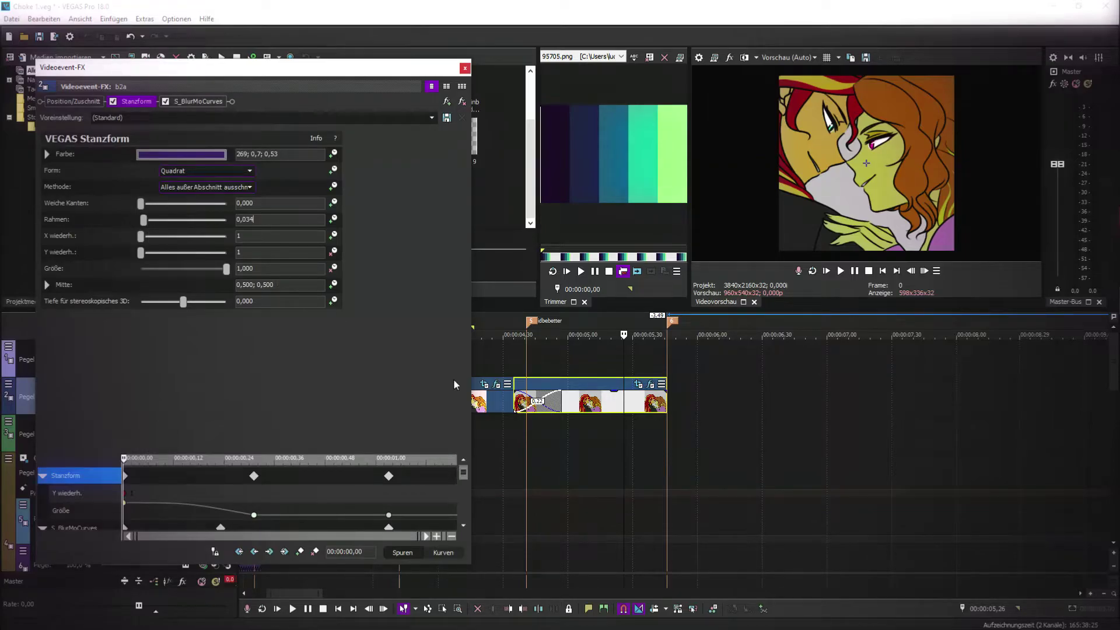
- Set the new event's Stanzform Größe to 0,270 and Rahmen to 0,034, matching b2a
drag(433, 482, 496, 481)
double_click(281, 271)
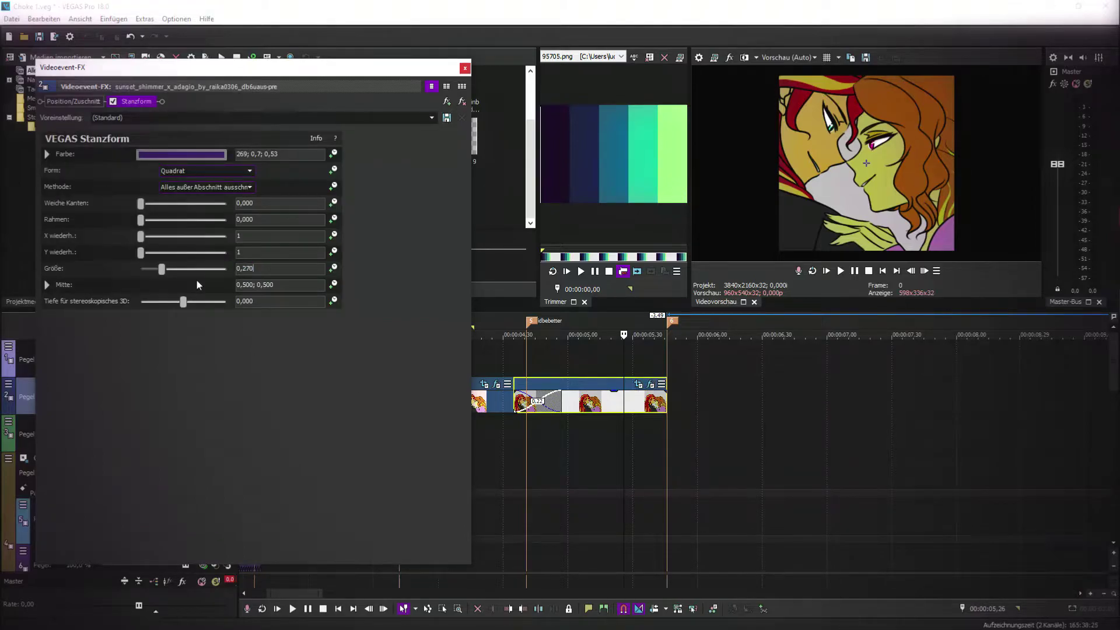
key(Return)
text(0,013)
key(Return)
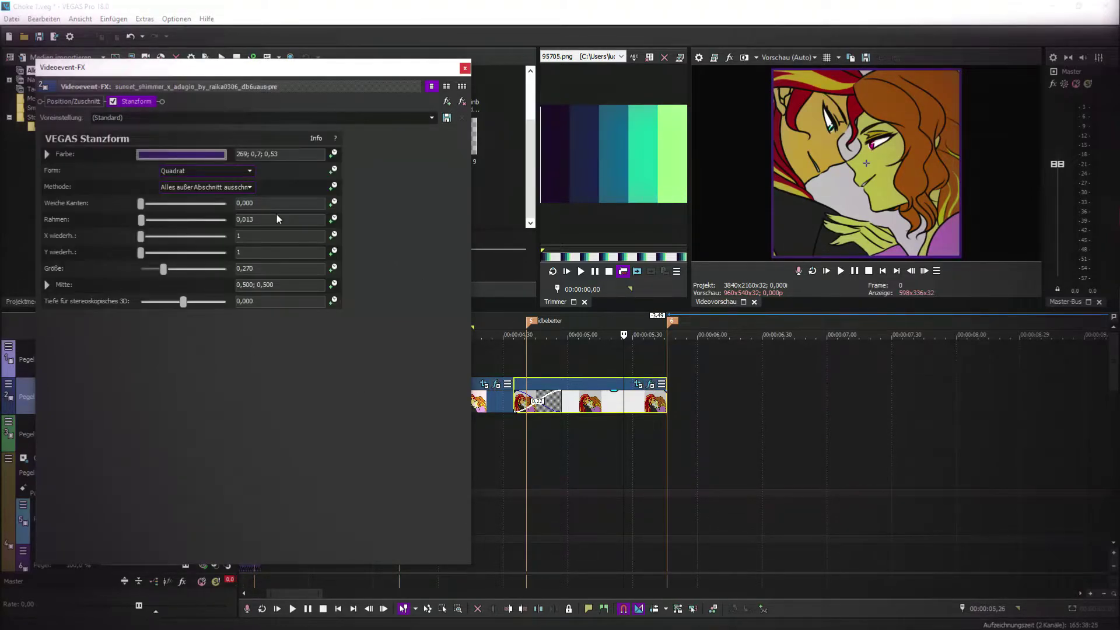
key(BackSpace)
text(4)
key(Return)
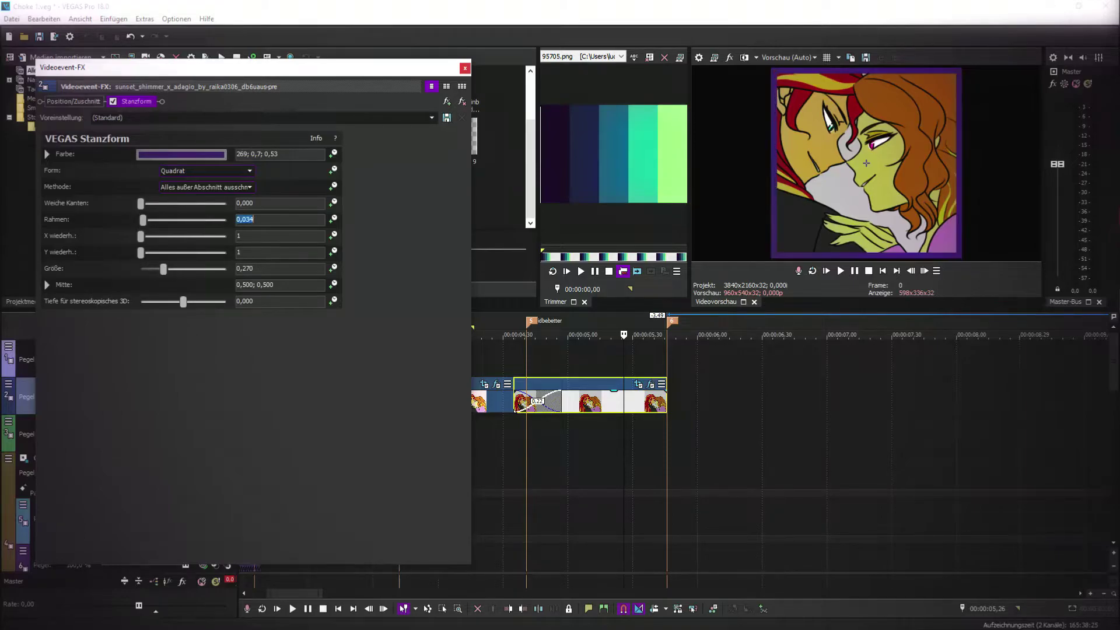
- Move b2a's last Stanzform and S_BlurMoCurves keyframes to the end of the event at 00:00:01,19
click(465, 69)
click(497, 384)
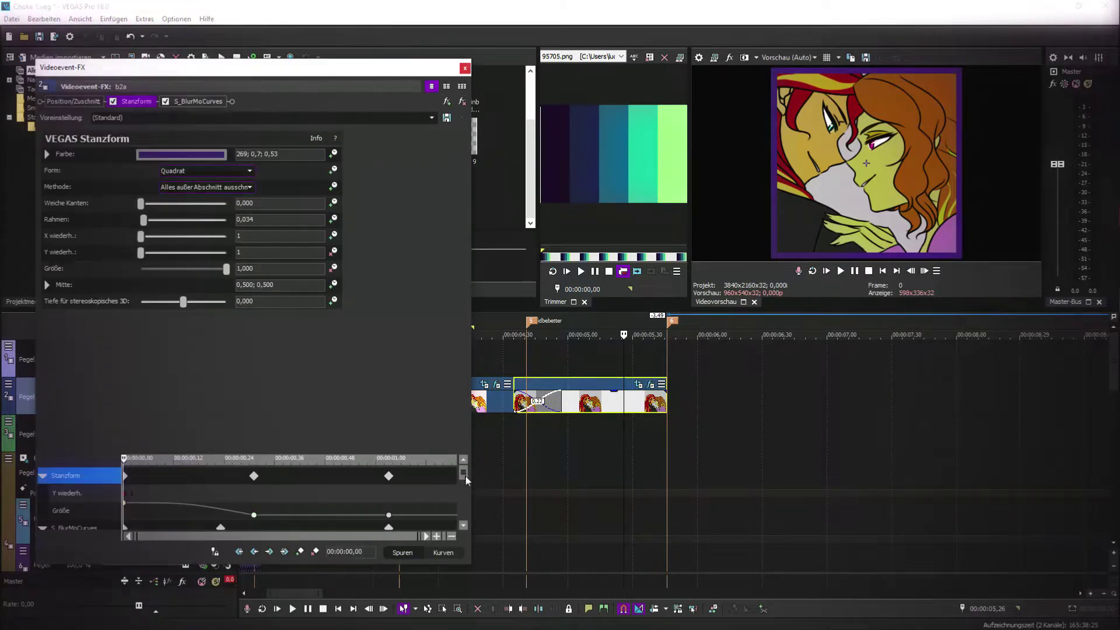
click(198, 102)
drag(462, 473, 471, 497)
drag(464, 495, 464, 467)
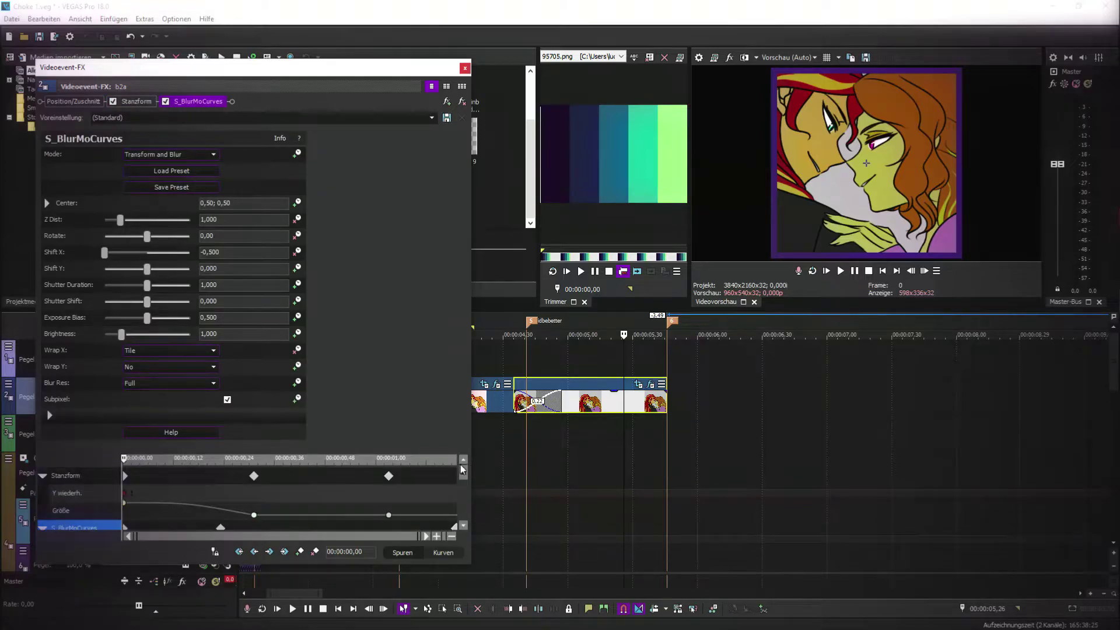
drag(388, 476, 459, 485)
click(200, 102)
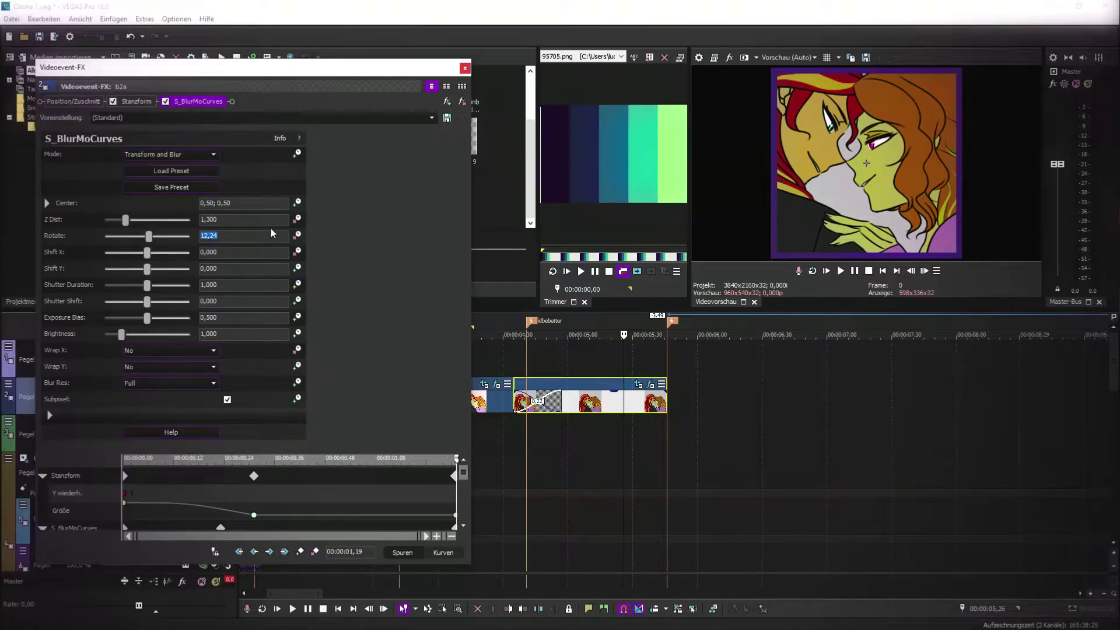
- Add the S_BlurMoCurves effect after Stanzform on the sunset_shimmer_x_adagio event
click(650, 385)
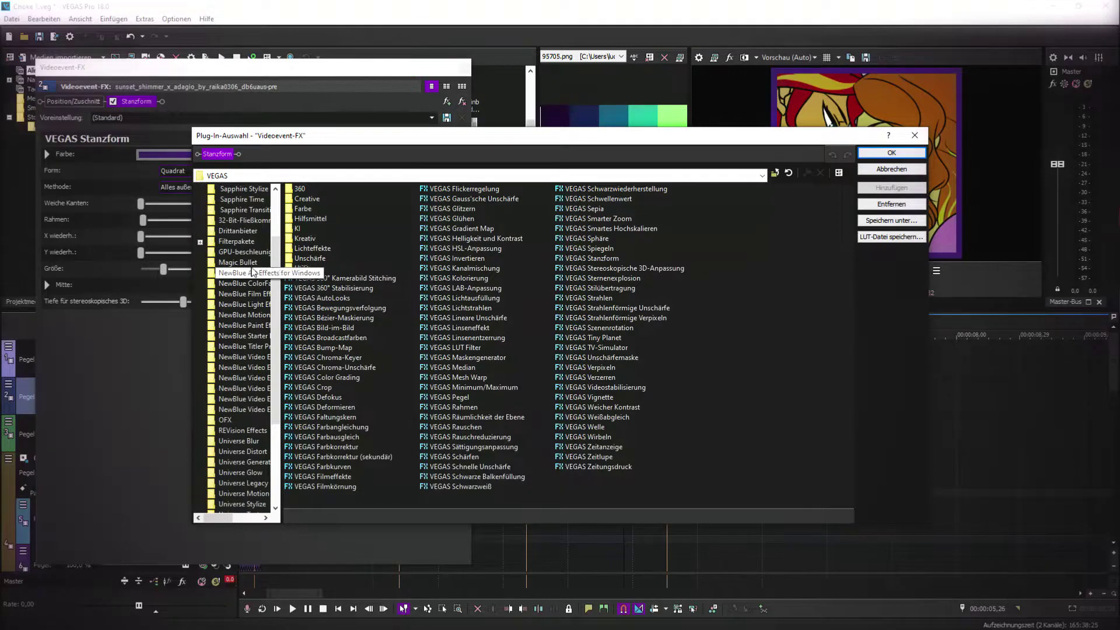
scroll(642, 334, down, 10)
click(686, 348)
scroll(700, 361, down, 2)
click(671, 367)
click(651, 377)
click(892, 187)
key(Return)
- Set the new event's S_BlurMoCurves Z Dist to 1,300 and Rotate to 12,24
click(212, 222)
text(1,03)
key(Return)
text(1,300)
key(Return)
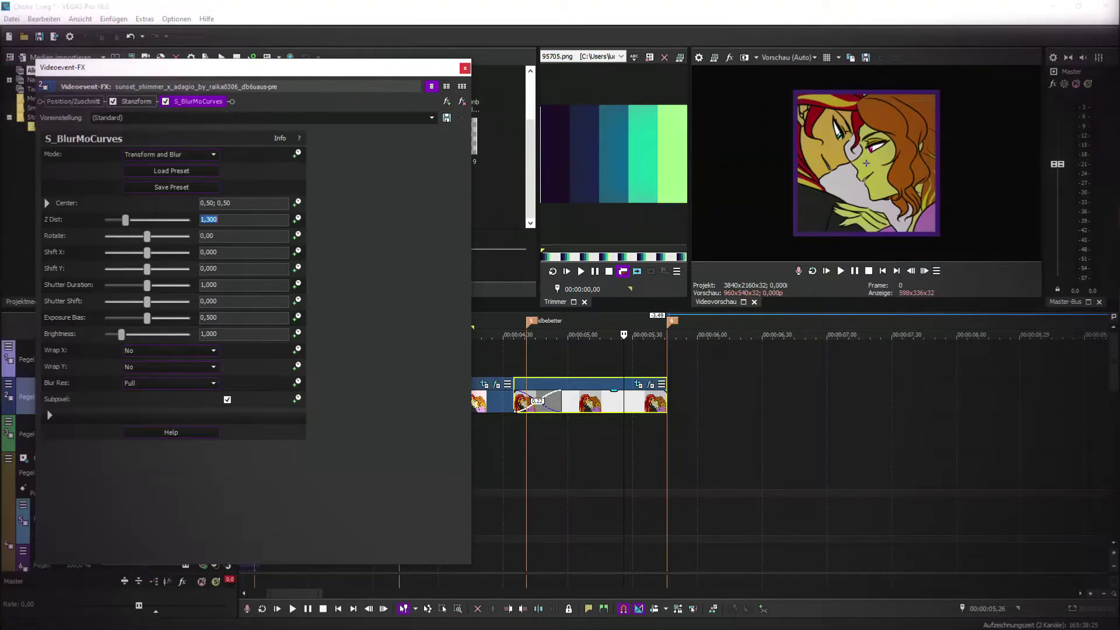
key(Return)
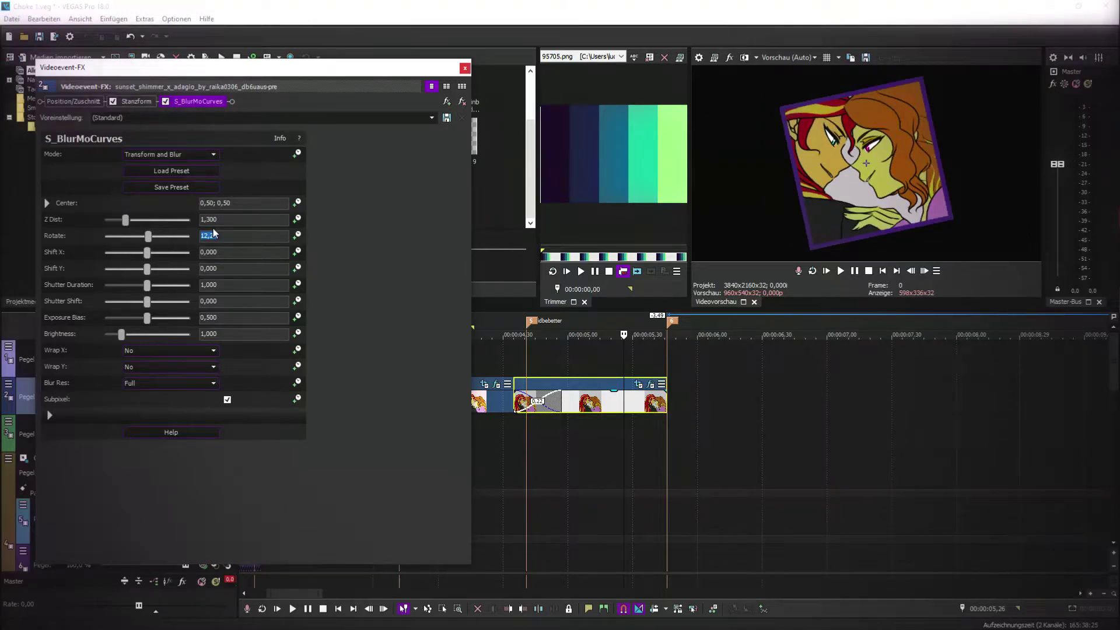
- Turn on keyframe animation for Z Dist and Rotate in the new event's S_BlurMoCurves
click(505, 418)
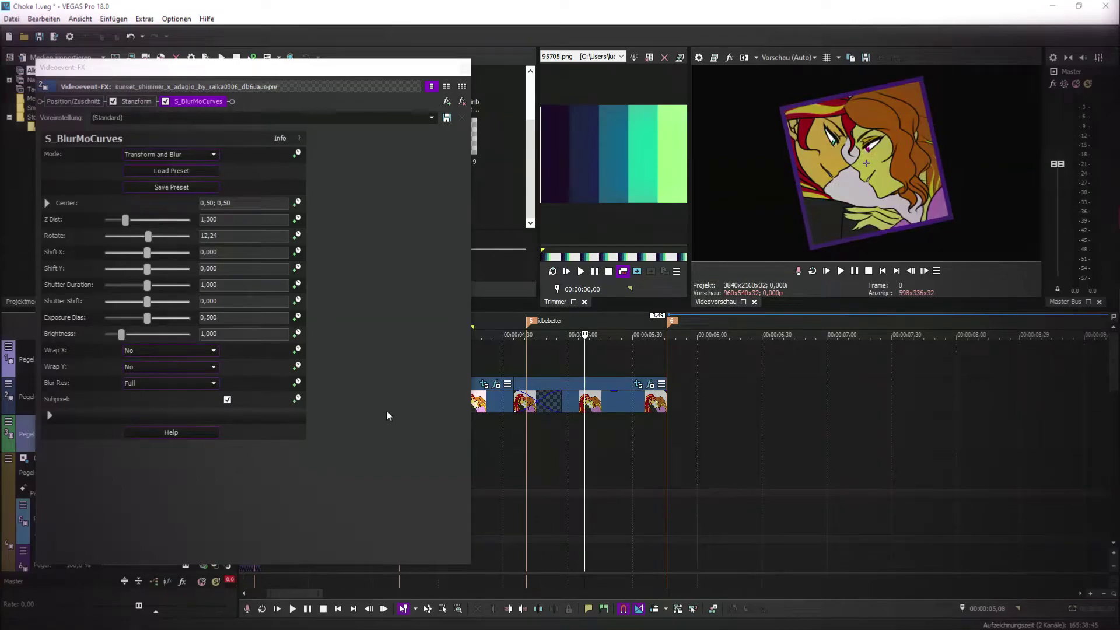
click(297, 235)
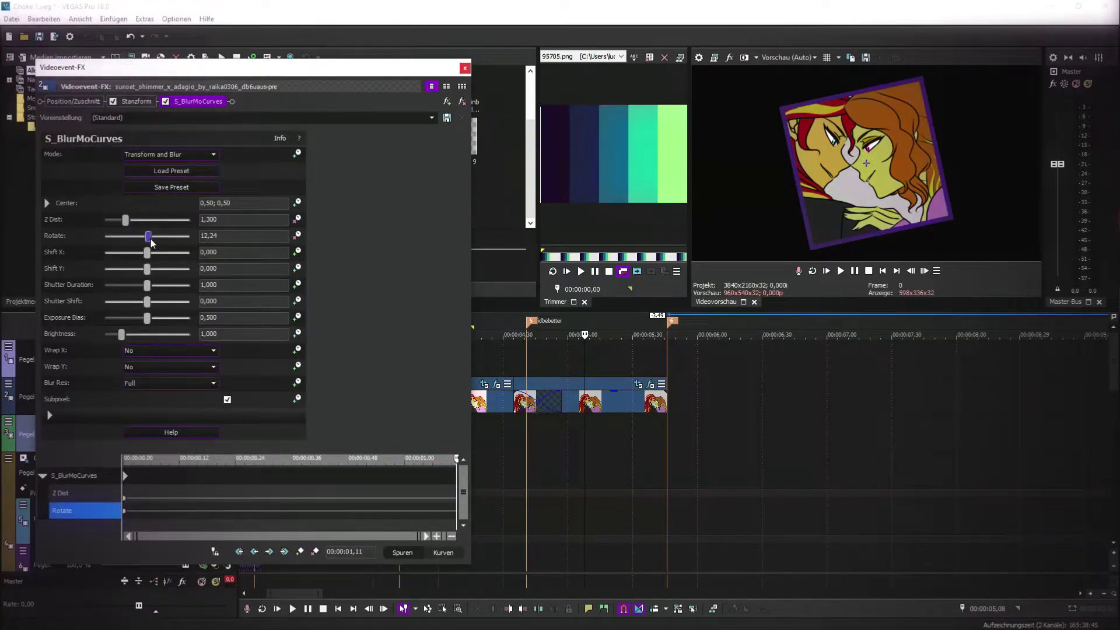
- Set the end keyframe of S_BlurMoCurves to Rotate 20,54 and Z Dist 1,380, and play the clip
drag(150, 242, 153, 242)
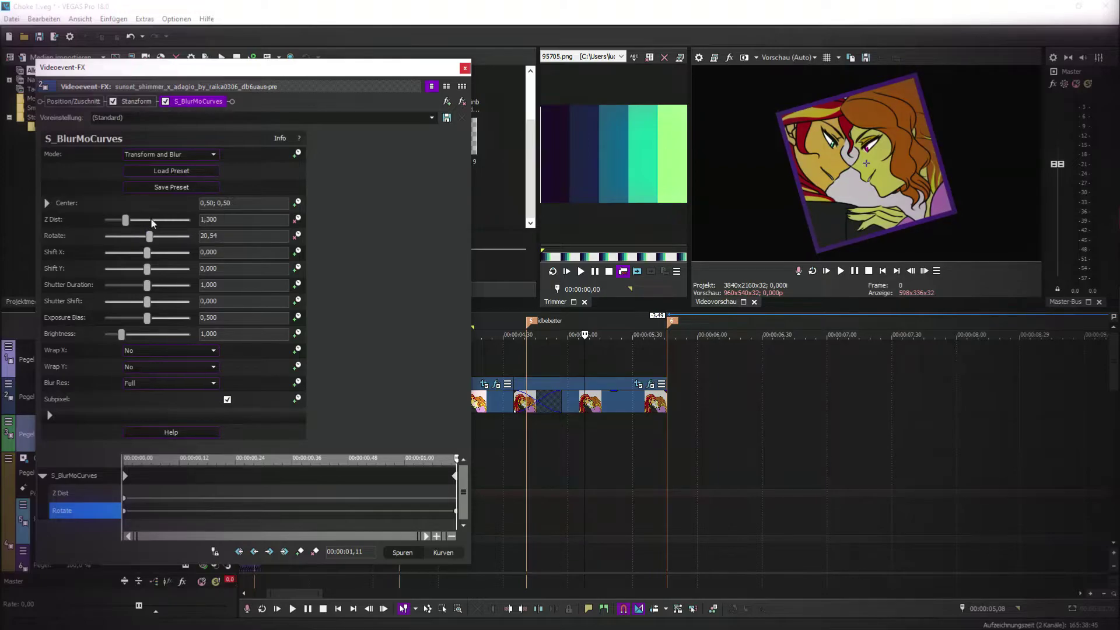
click(222, 219)
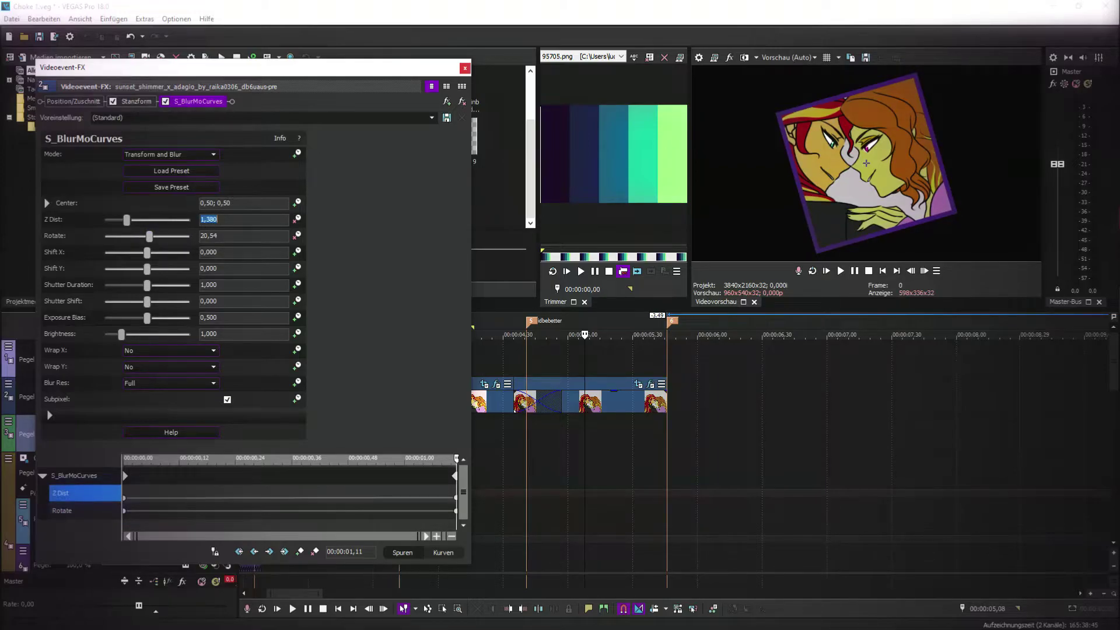
click(465, 69)
click(380, 335)
key(space)
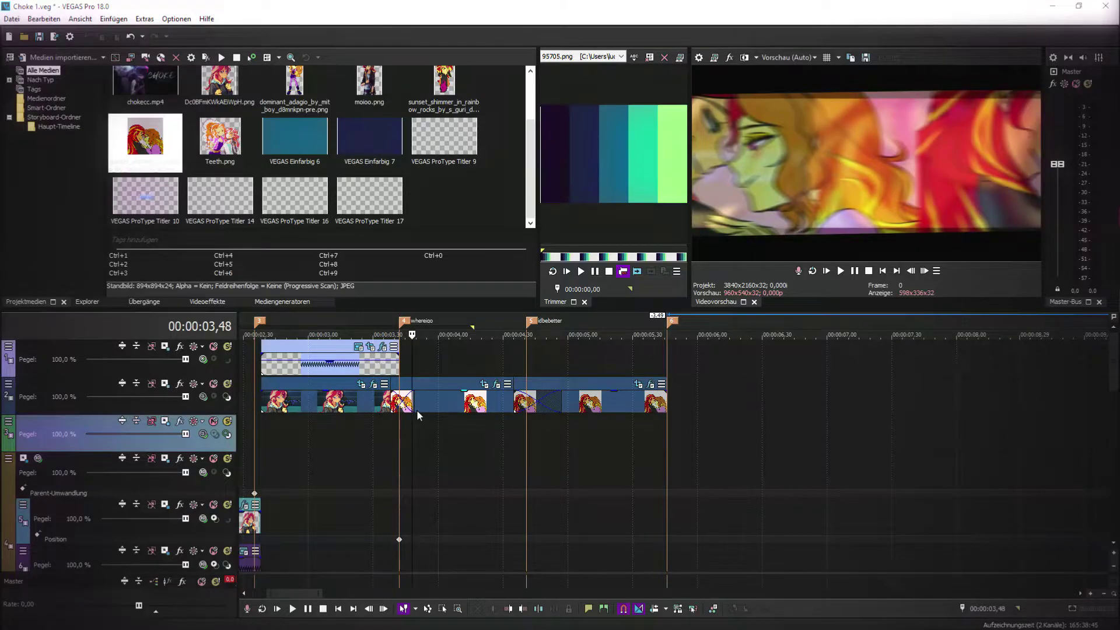
key(space)
click(840, 271)
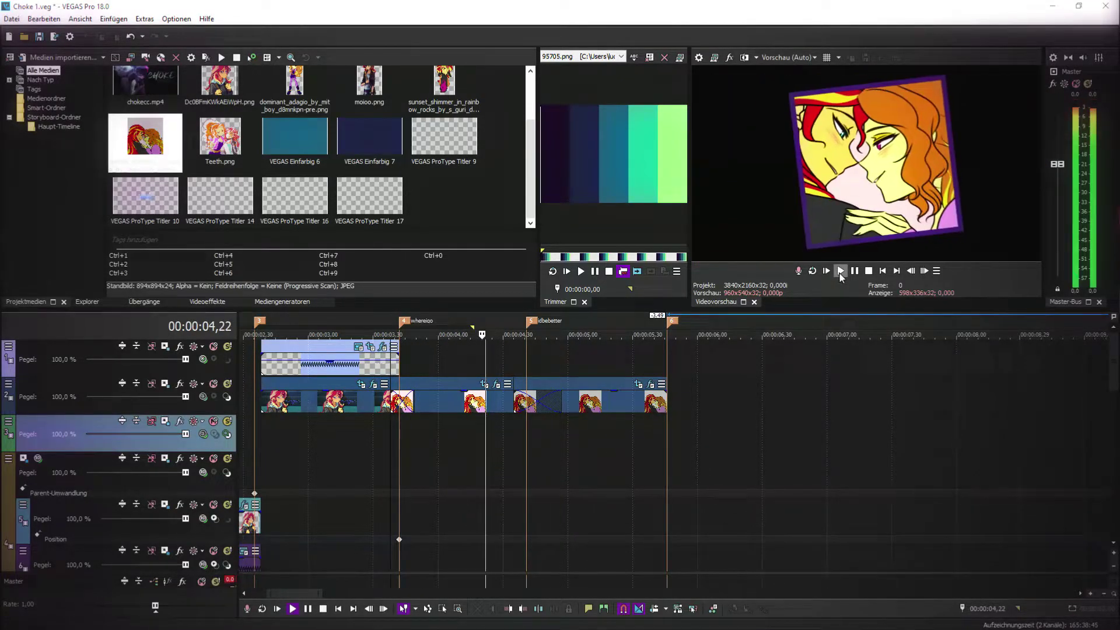
- Widen the crossfade between the last two picture clips on both sides and play the transition
drag(562, 406, 604, 406)
drag(514, 405, 505, 405)
click(448, 432)
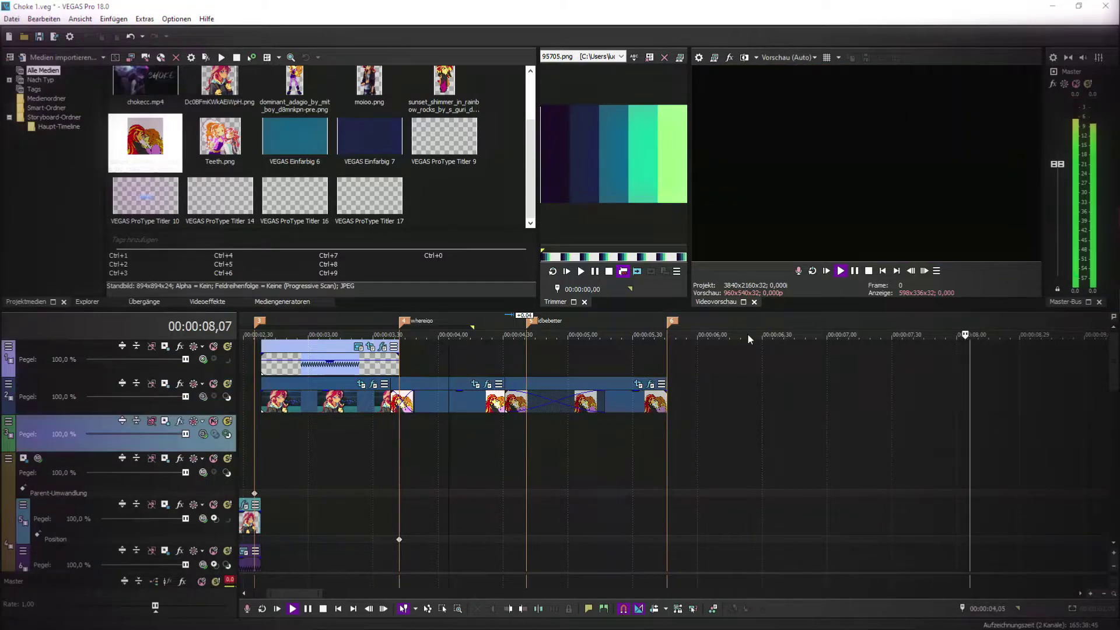
click(840, 272)
click(840, 271)
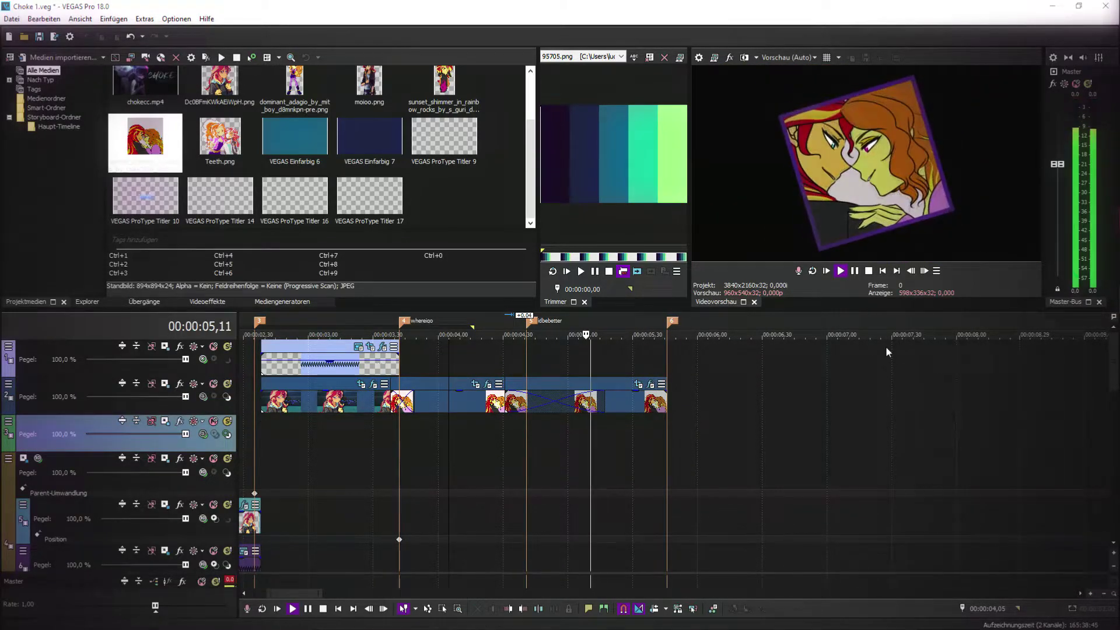
click(840, 272)
- Set the last clip's S_BlurMoCurves end keyframe Rotate to 15,54 and play the sequence from the preceding clip
click(651, 384)
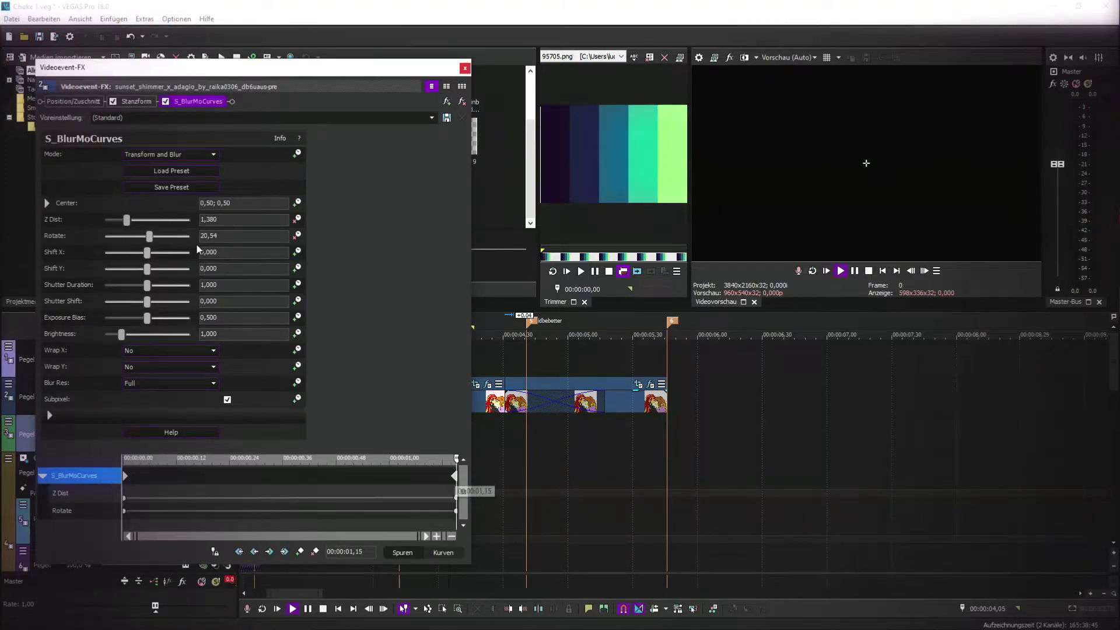
click(204, 236)
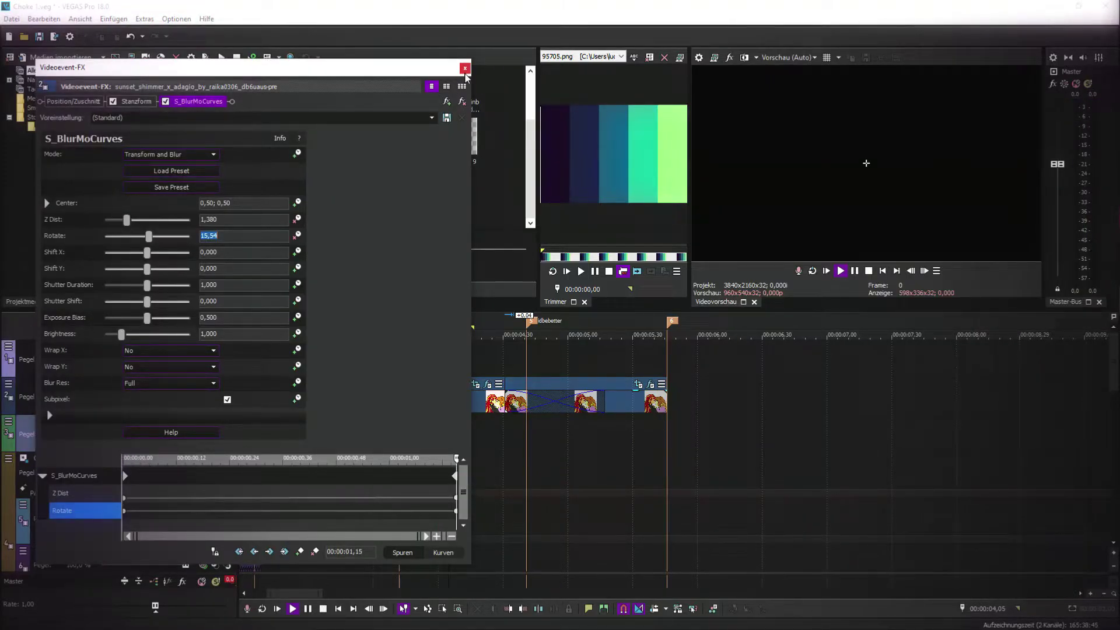
click(465, 68)
click(424, 474)
click(841, 272)
click(316, 434)
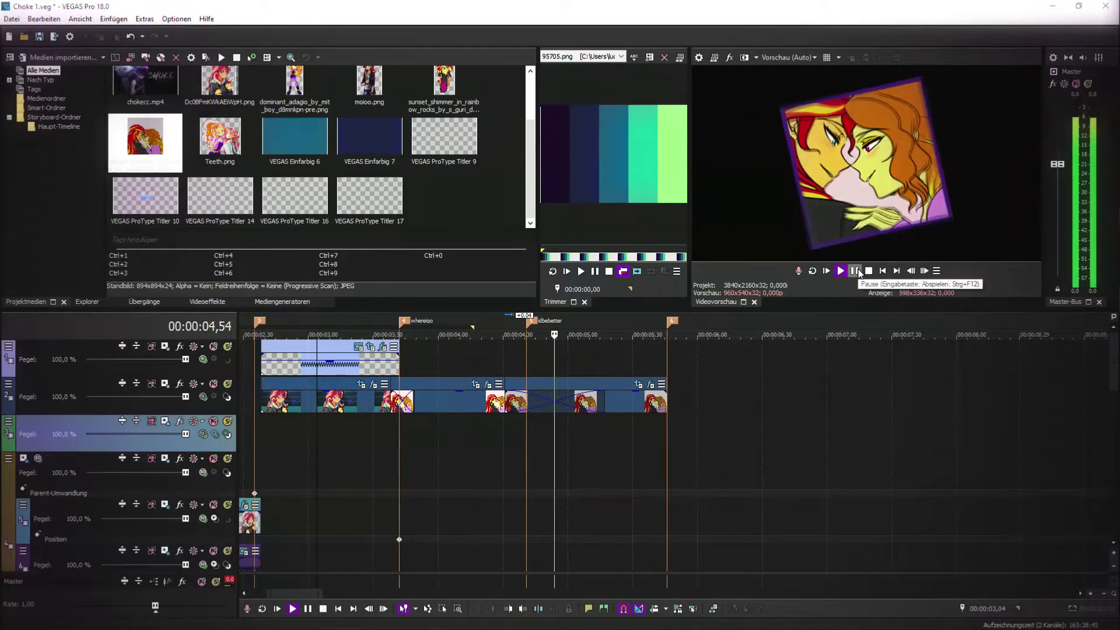
click(858, 271)
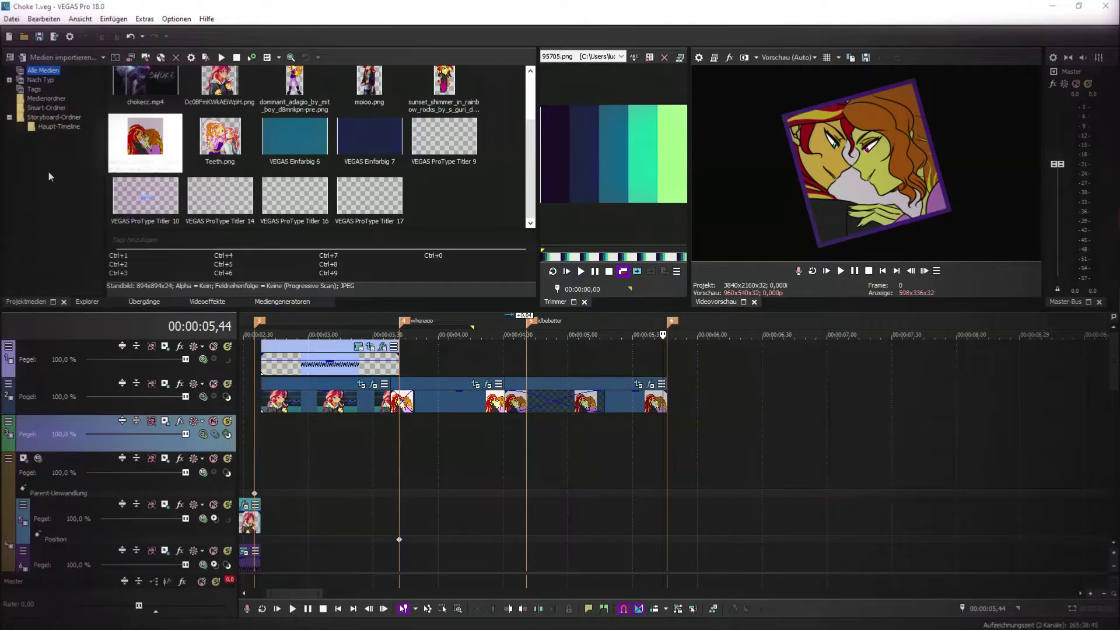
- Play the final part of the last picture clip to check how it ends
click(585, 432)
click(652, 435)
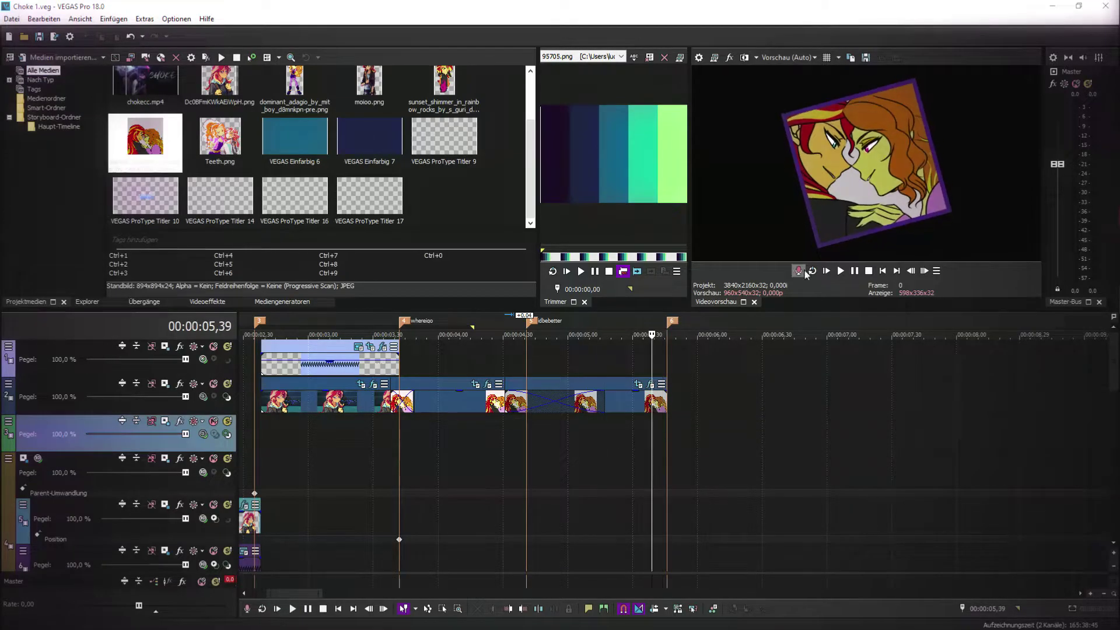
click(840, 271)
click(855, 271)
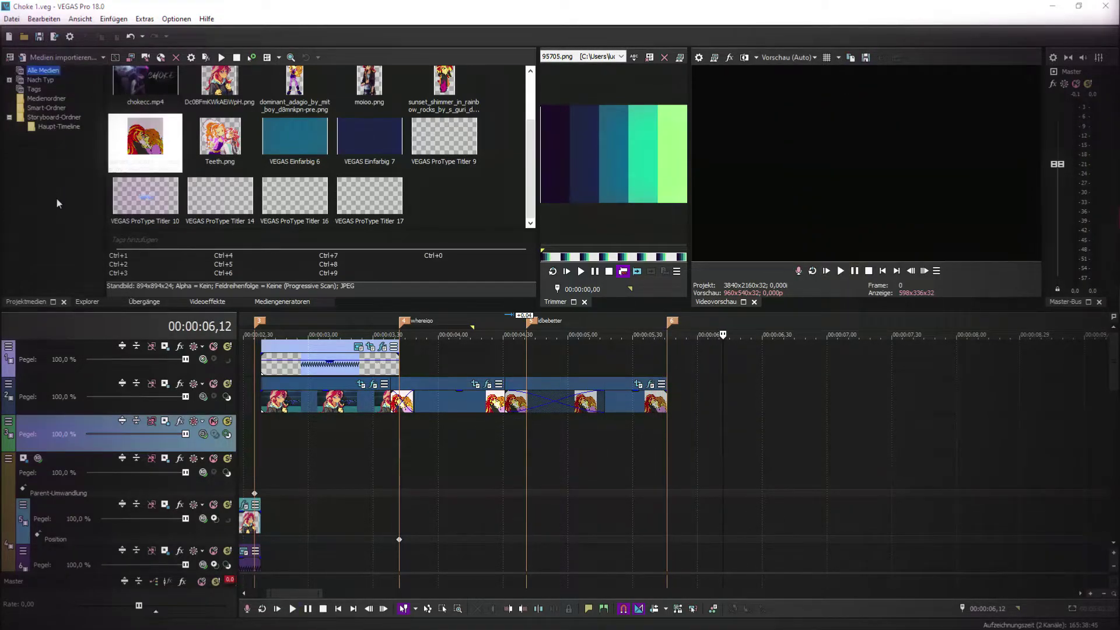
key(XF86AudioRaiseVolume)
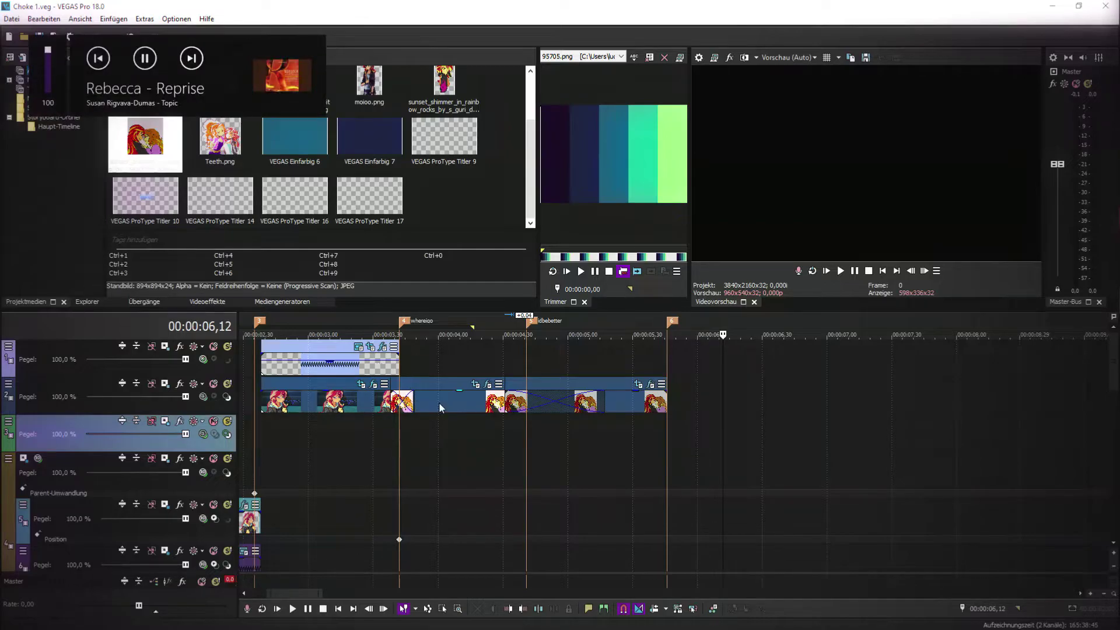
- Place a ProType Titler title with the bounce x preset on the third track at the whereigo marker
click(438, 419)
click(278, 302)
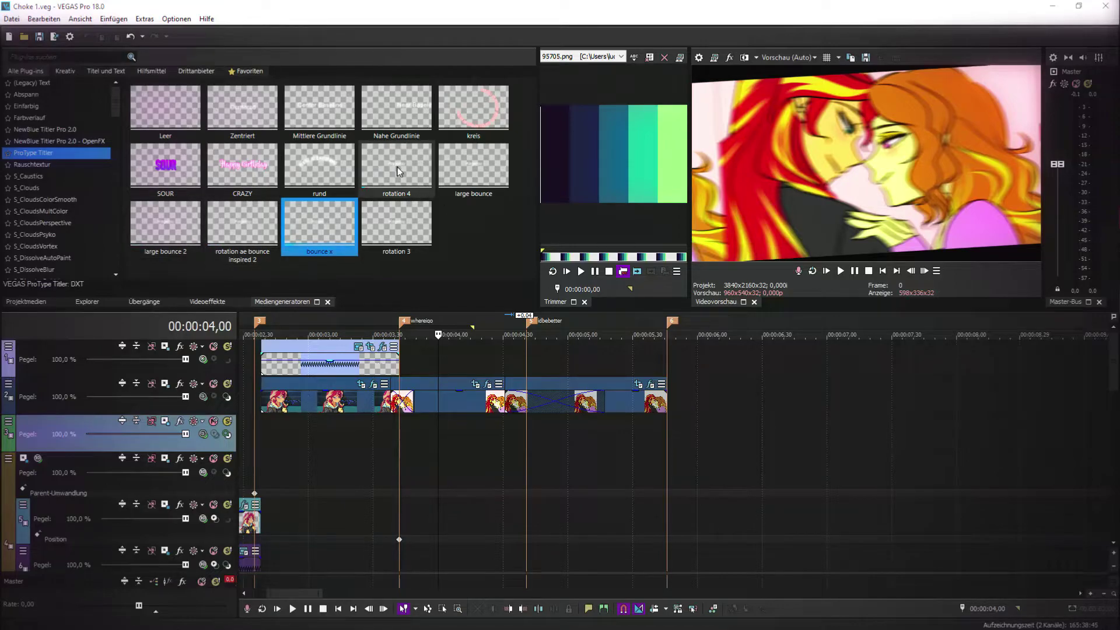
scroll(435, 435, down, 4)
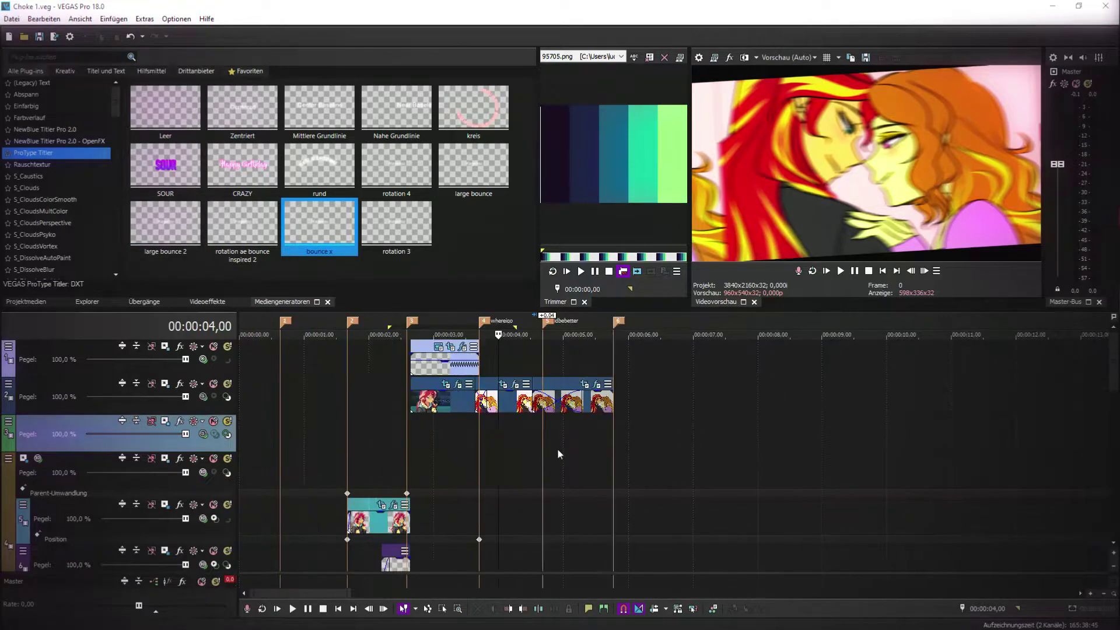
drag(332, 226, 485, 433)
- Change the title text to "I'd be better" and set its font to Gloss And Bloom
double_click(356, 238)
key(ctrl+a)
text(I'd be bette)
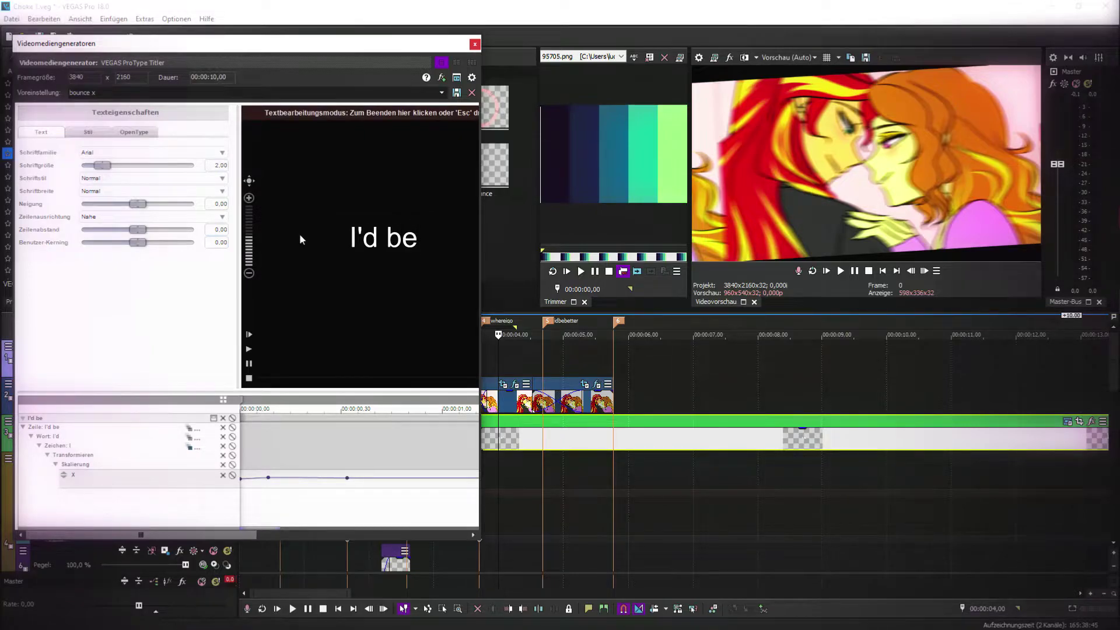
text(r)
key(shift+Home)
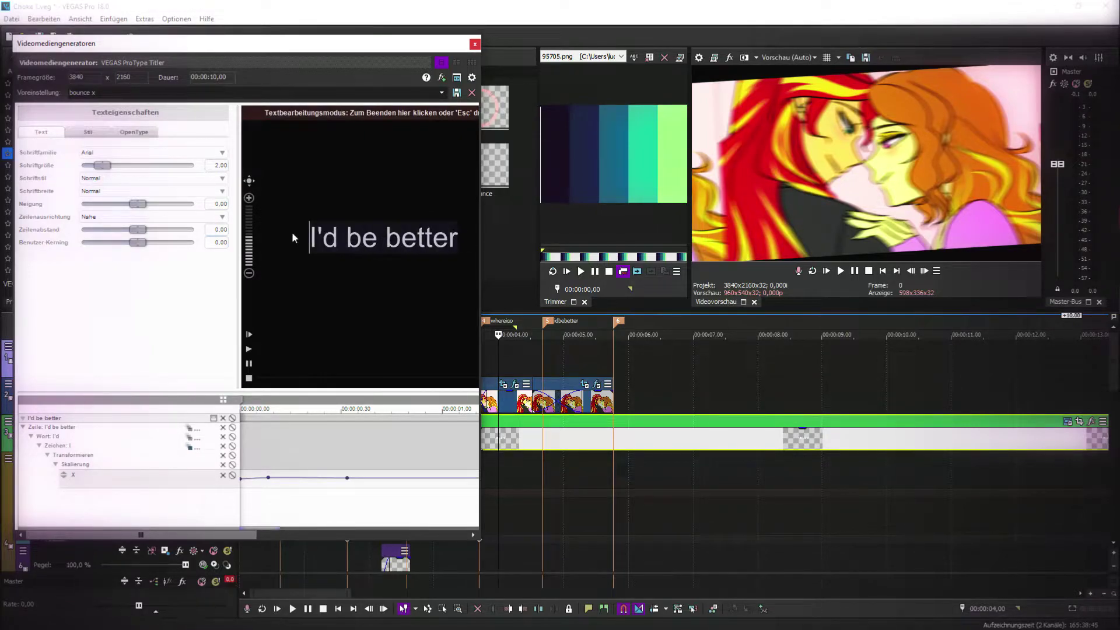
click(105, 155)
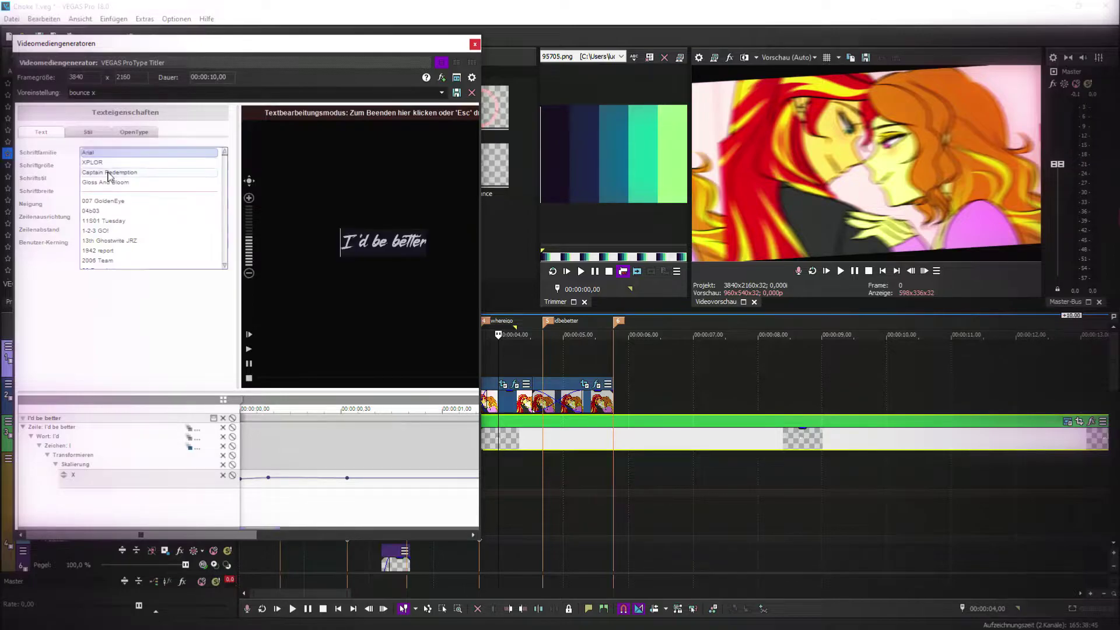
click(110, 182)
click(474, 45)
- Cut off the surplus of the title event and trim its end to the end of the last picture clip
key(space)
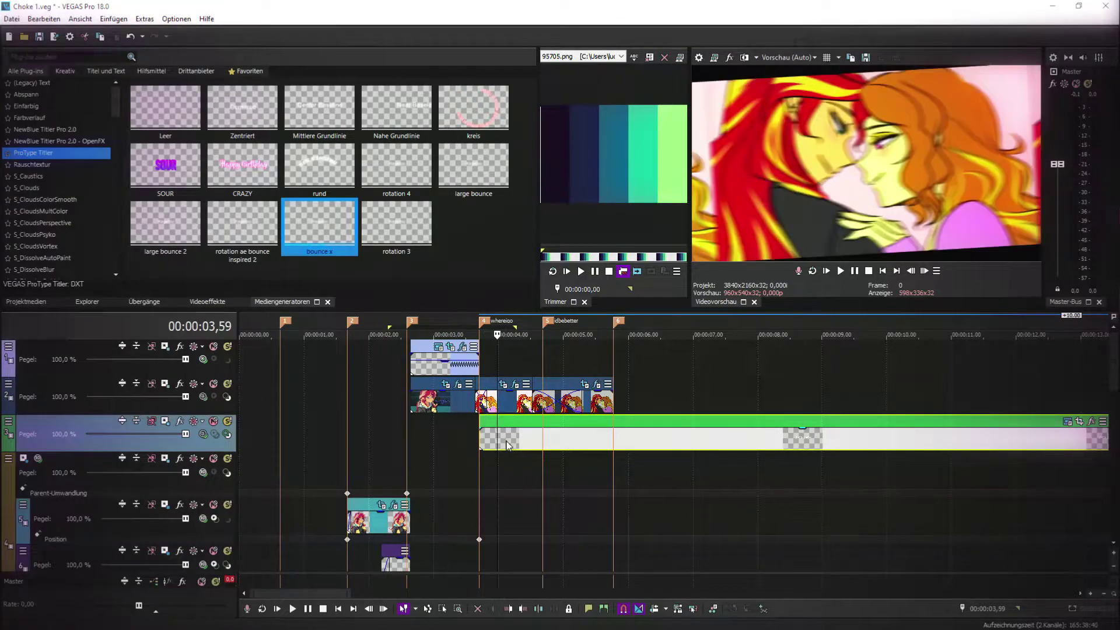
key(s)
click(680, 444)
key(Delete)
drag(649, 437, 551, 437)
drag(554, 436, 612, 437)
click(515, 442)
scroll(680, 441, up, 1)
drag(855, 438, 864, 438)
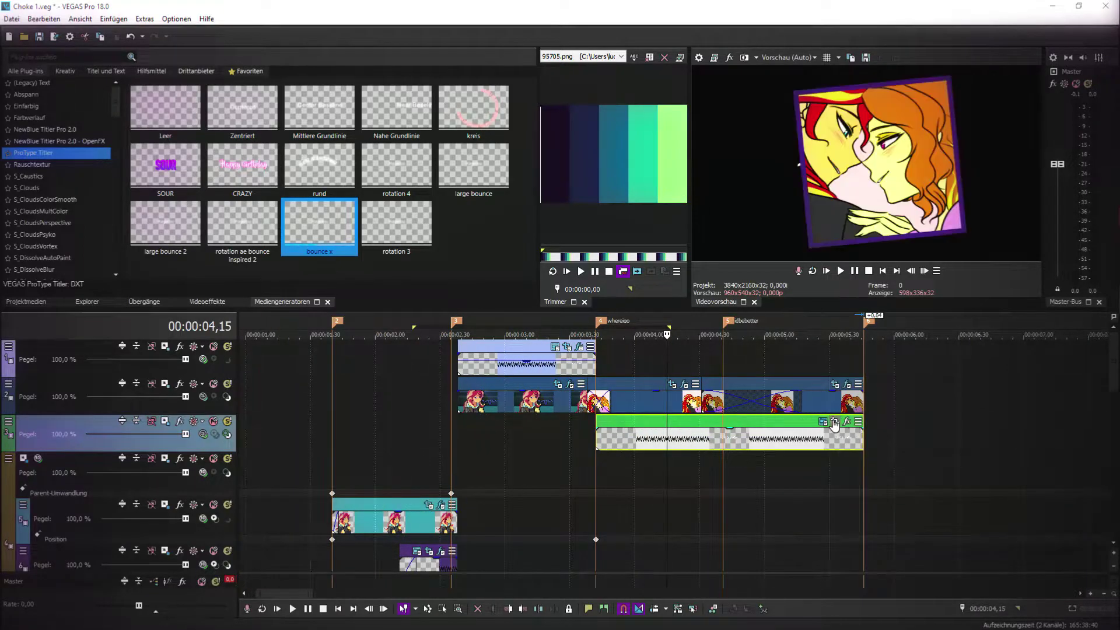
- Shrink and shift the title beside the framed picture with the event crop: width 4.893,4, height 2.752,5, centre 3.443,7 / 1.054,6
click(834, 422)
drag(379, 325, 447, 334)
drag(341, 371, 460, 376)
click(691, 492)
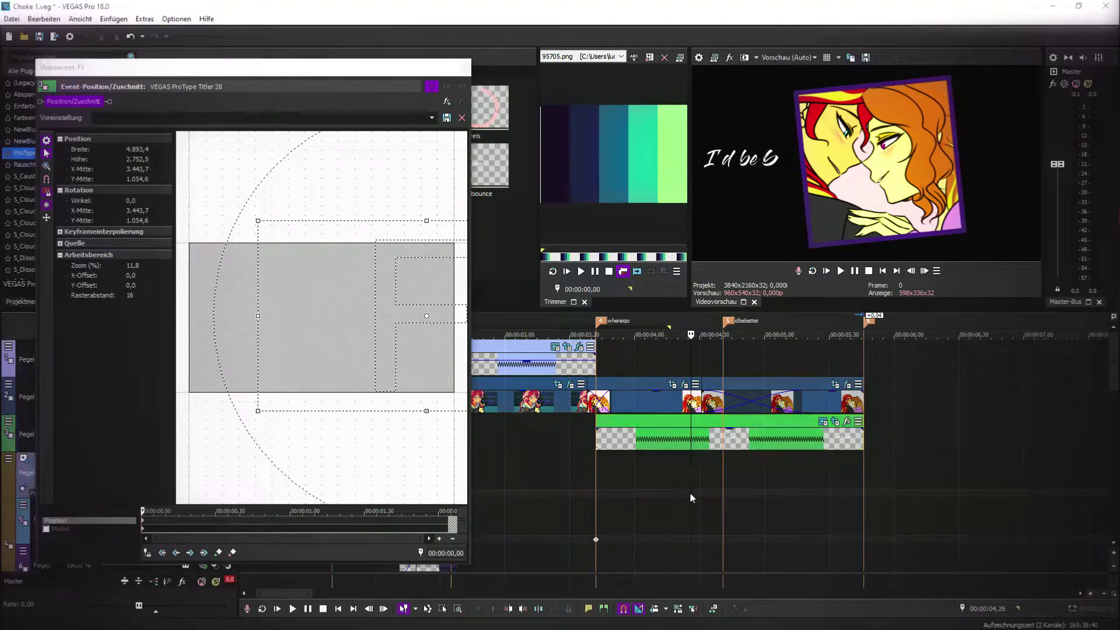
- Skip to the next background song and set the system volume to 48
key(XF86AudioLowerVolume)
key(XF86AudioLowerVolume)
key(XF86AudioLowerVolume)
key(XF86AudioLowerVolume)
key(XF86AudioLowerVolume)
key(XF86AudioLowerVolume)
key(XF86AudioLowerVolume)
key(XF86AudioLowerVolume)
key(XF86AudioLowerVolume)
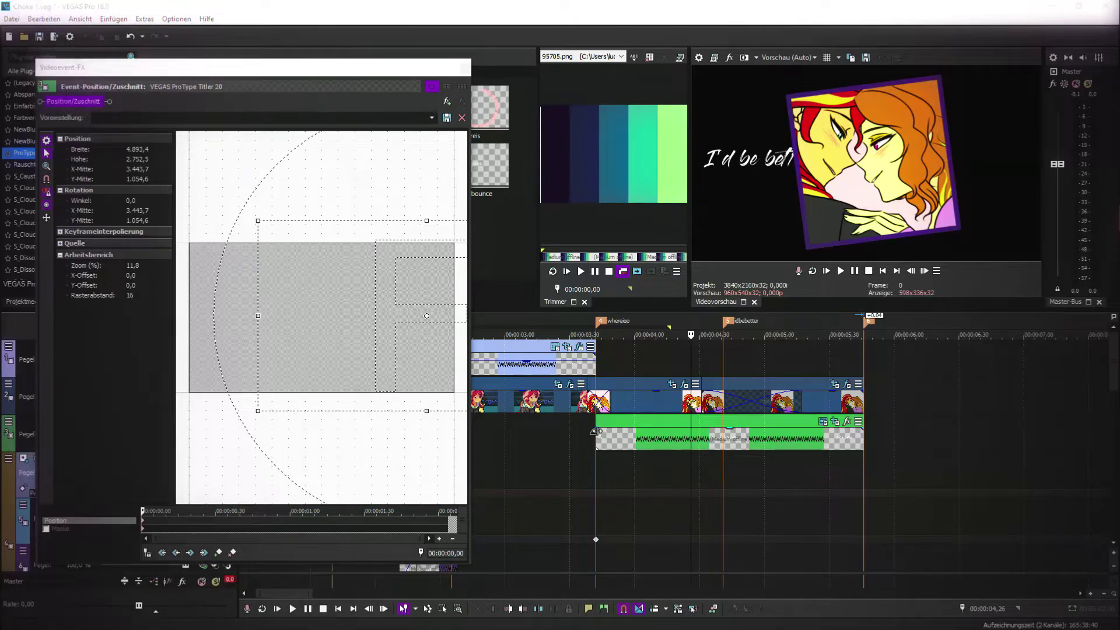
key(XF86AudioNext)
key(XF86AudioRaiseVolume)
key(XF86AudioRaiseVolume)
key(XF86AudioRaiseVolume)
- Nudge the title event slightly ahead of the whereigo marker and play the section
click(633, 498)
scroll(660, 468, up, 4)
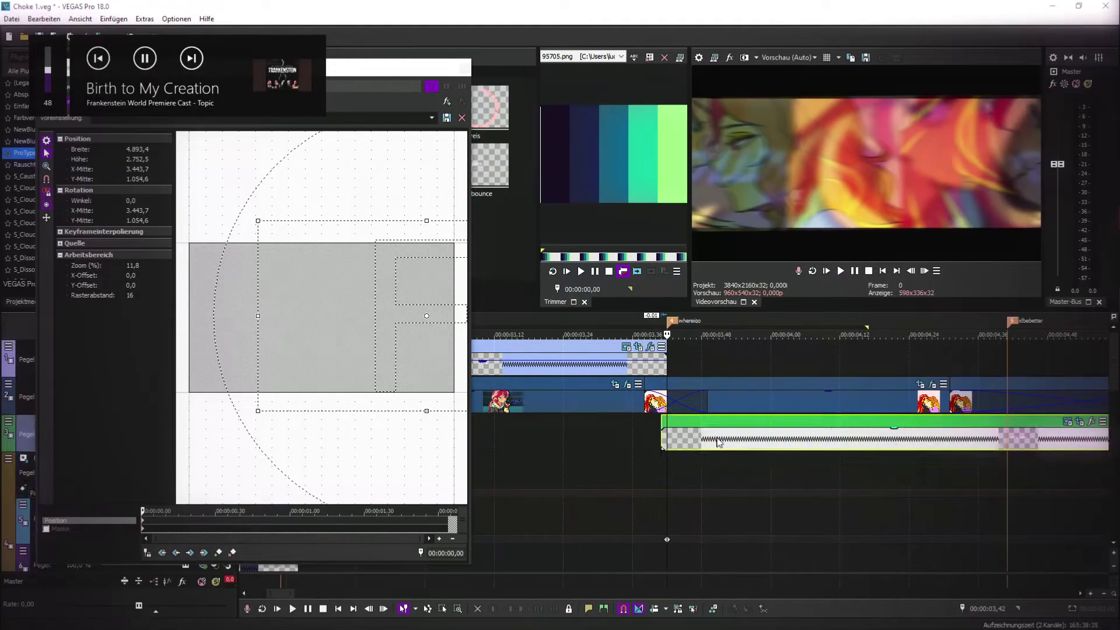
key(space)
key(Return)
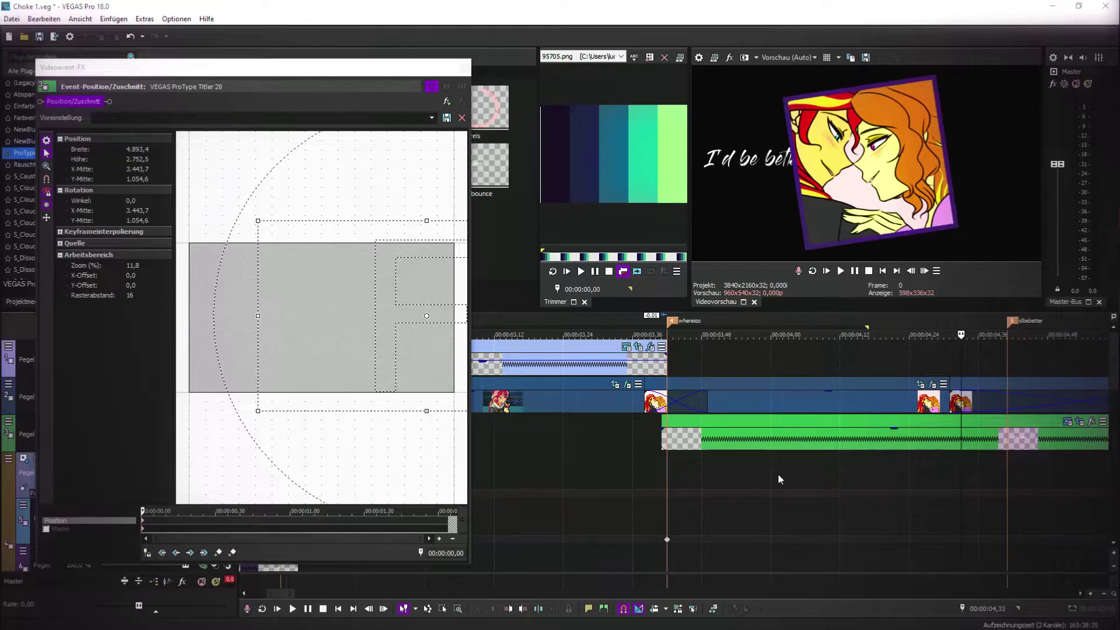
scroll(778, 473, down, 3)
- Break the title text into two lines before "better" and play the section from the title's start
click(834, 421)
double_click(393, 241)
key(Return)
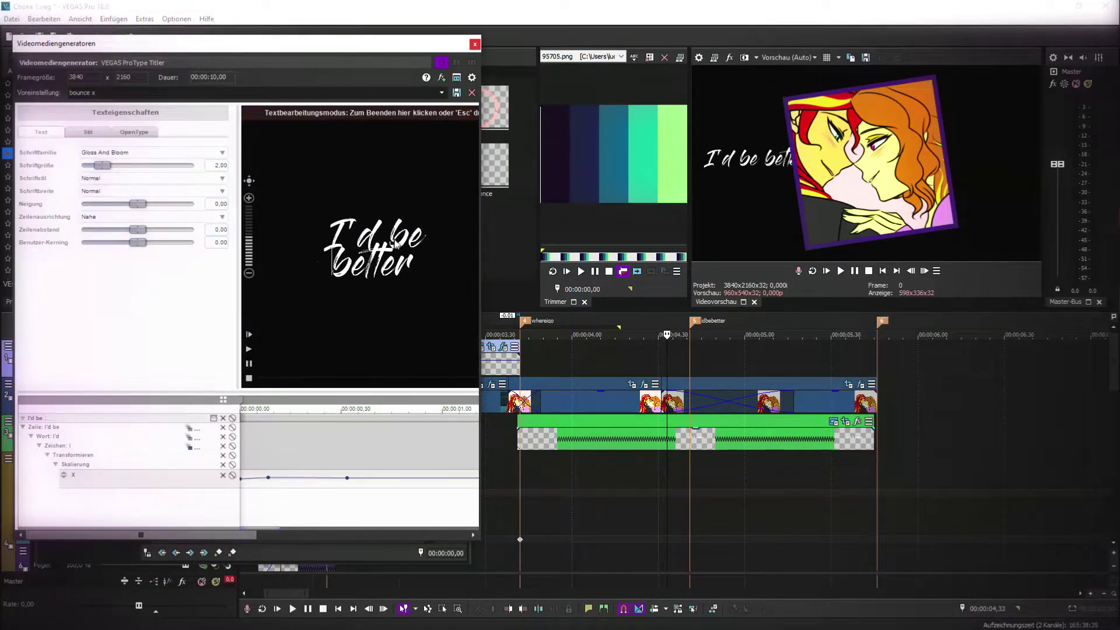
click(475, 45)
key(space)
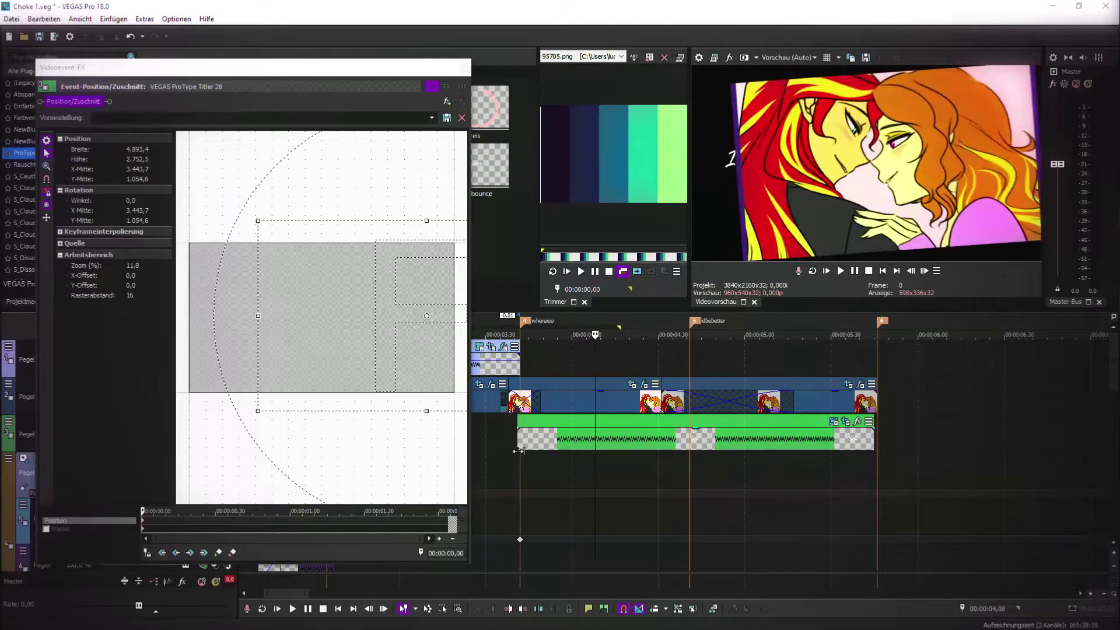
click(465, 67)
click(840, 271)
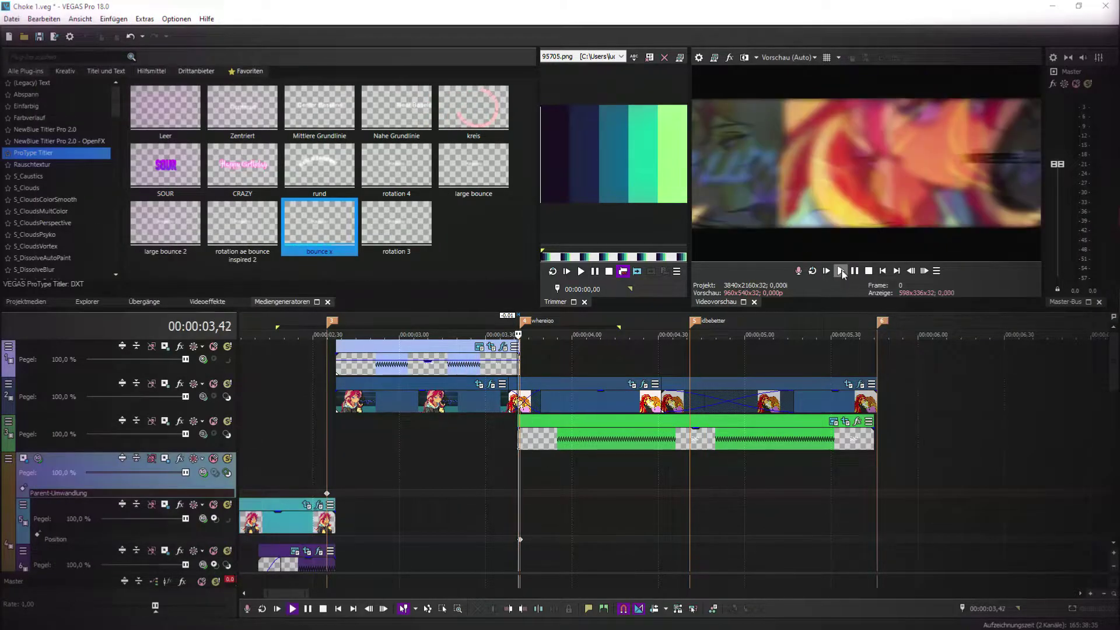
click(855, 271)
- Move the title event about 10 frames earlier and play it from its new start
drag(643, 441, 614, 446)
click(483, 464)
key(space)
click(841, 270)
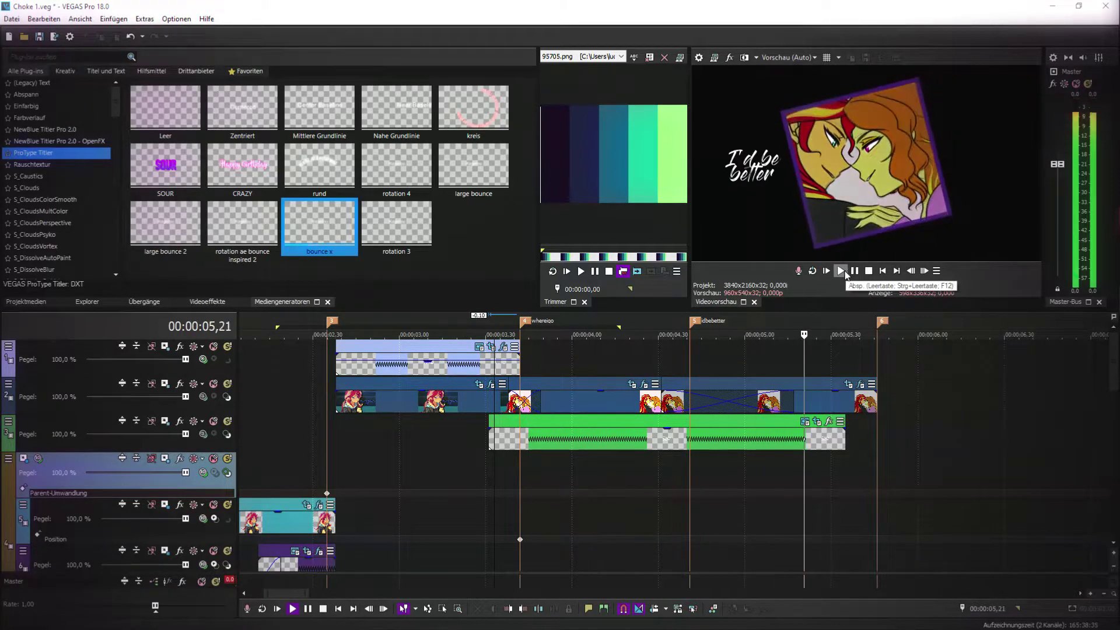
- Play the title section repeatedly to check the text's timing against the picture transitions
click(842, 273)
click(841, 274)
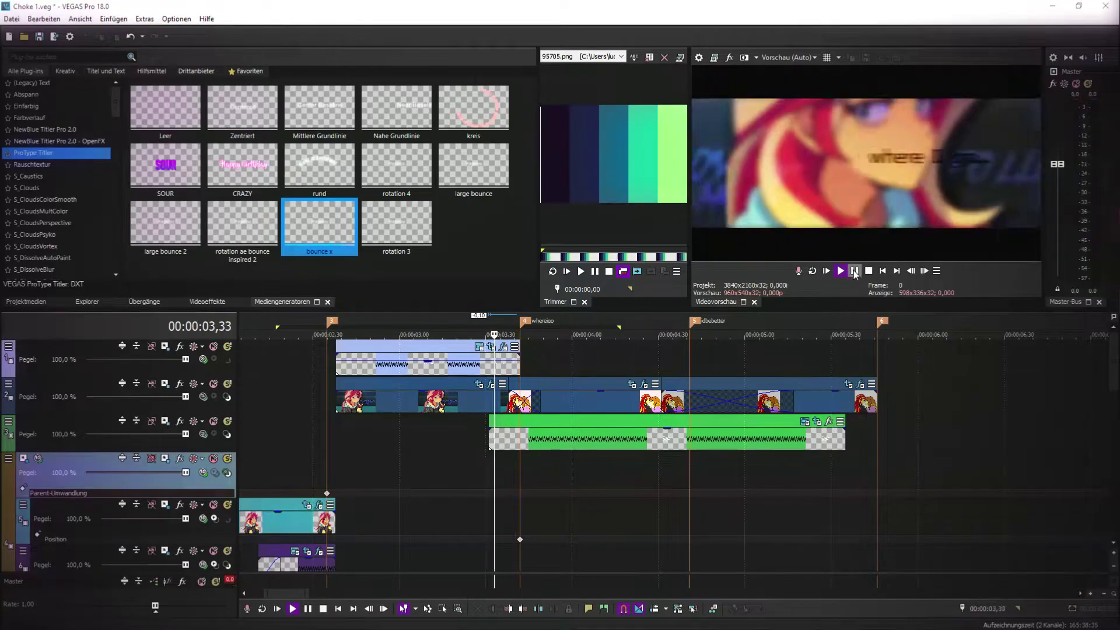
click(841, 274)
click(840, 273)
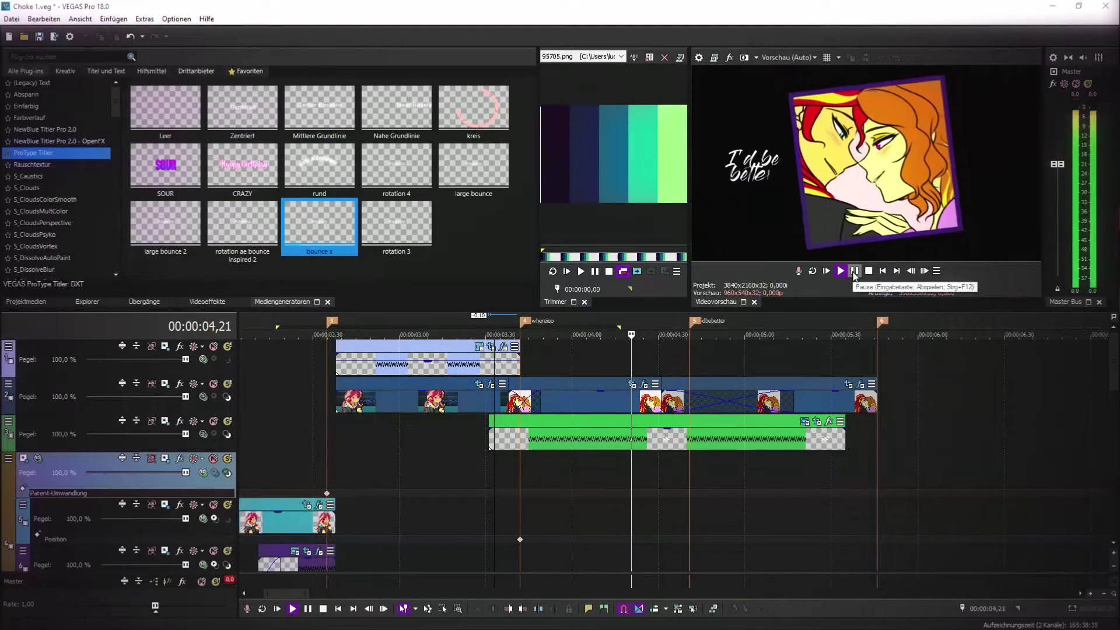
click(841, 273)
click(855, 273)
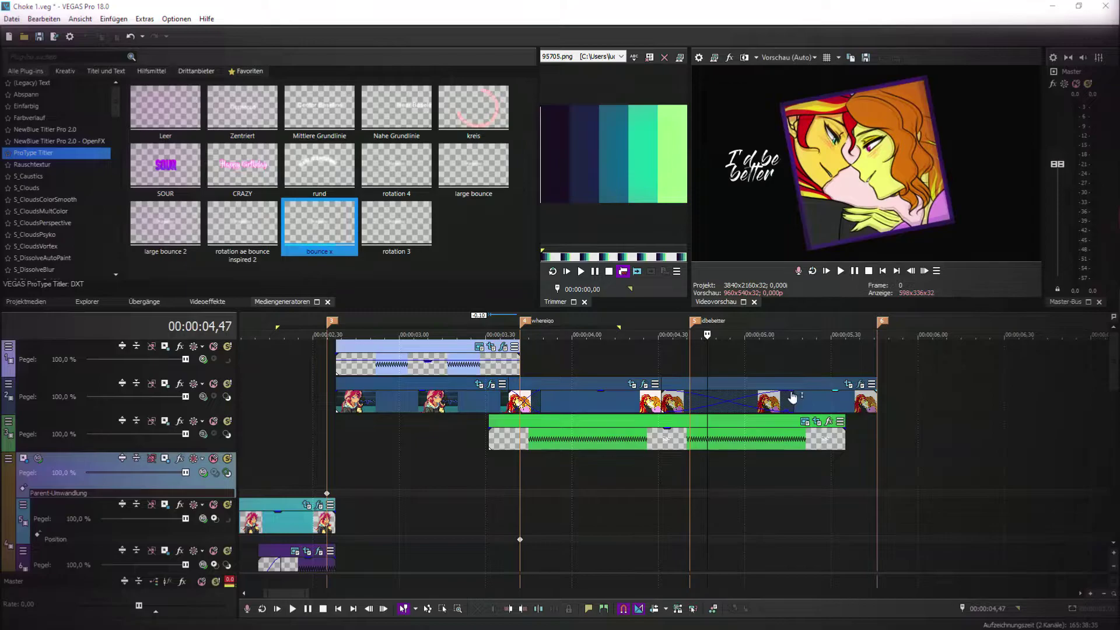
click(842, 272)
click(843, 273)
click(843, 273)
click(854, 273)
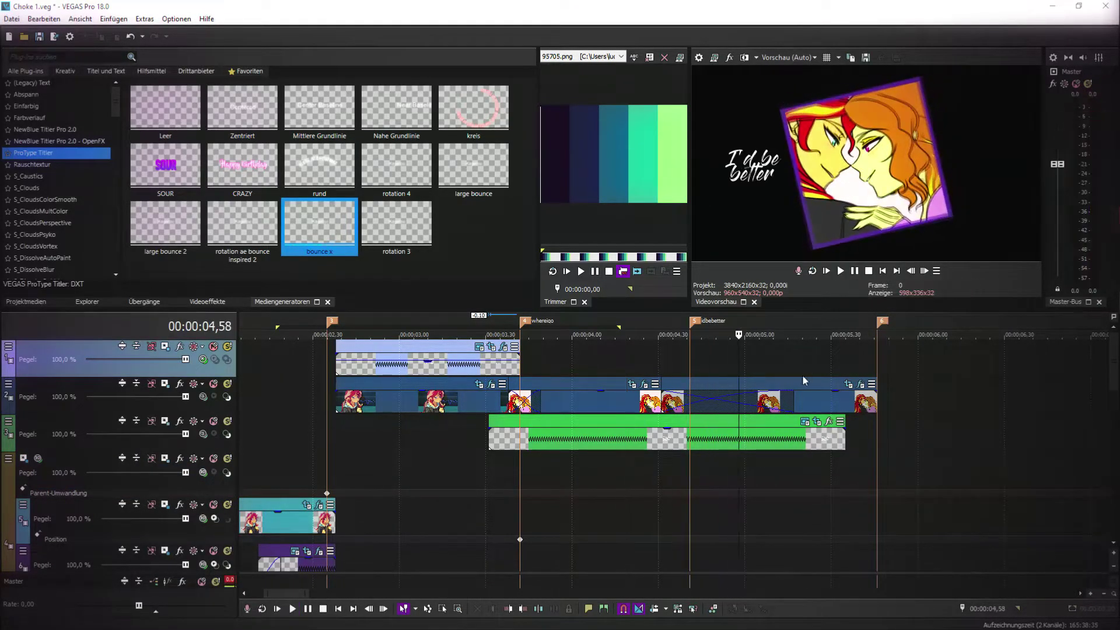
- Extend the title event's end to the last marker and open the video effects collection
click(841, 271)
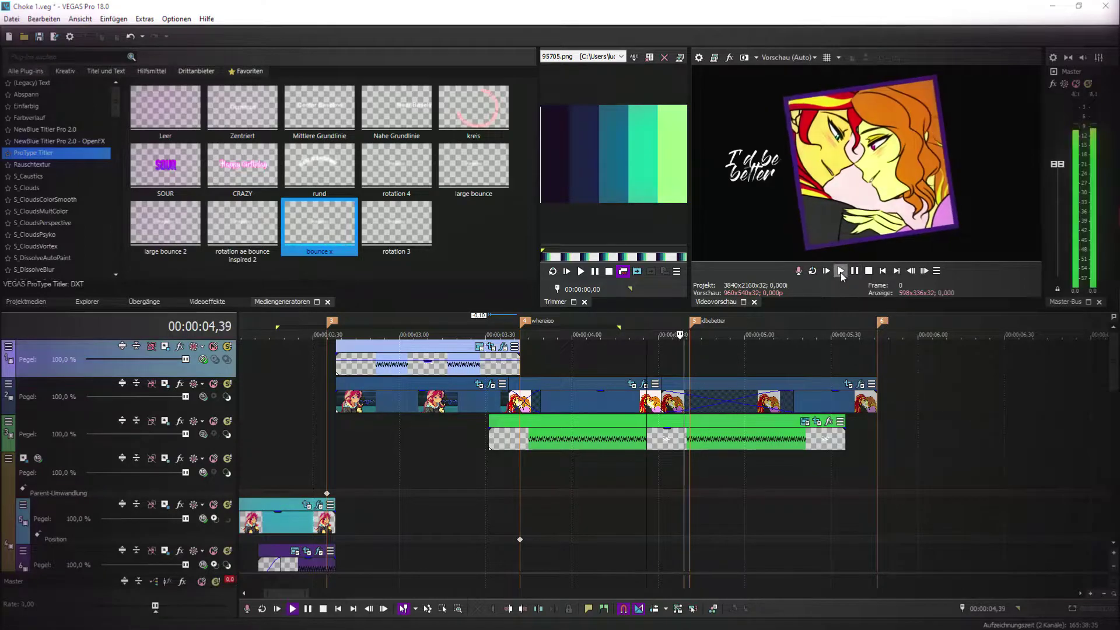
click(855, 271)
drag(845, 439, 876, 439)
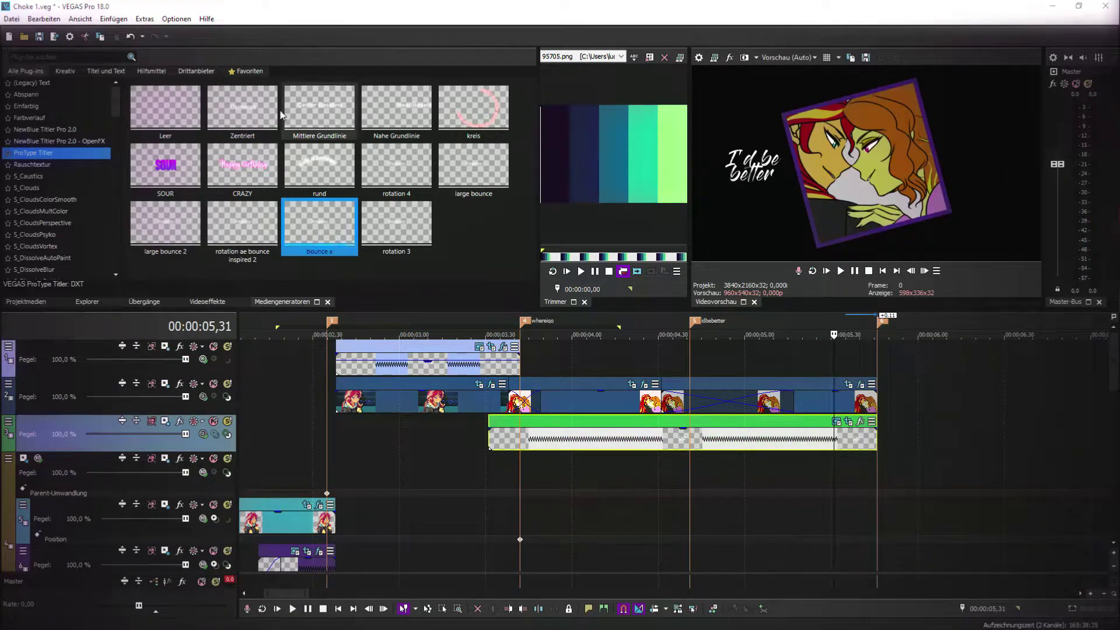
click(207, 301)
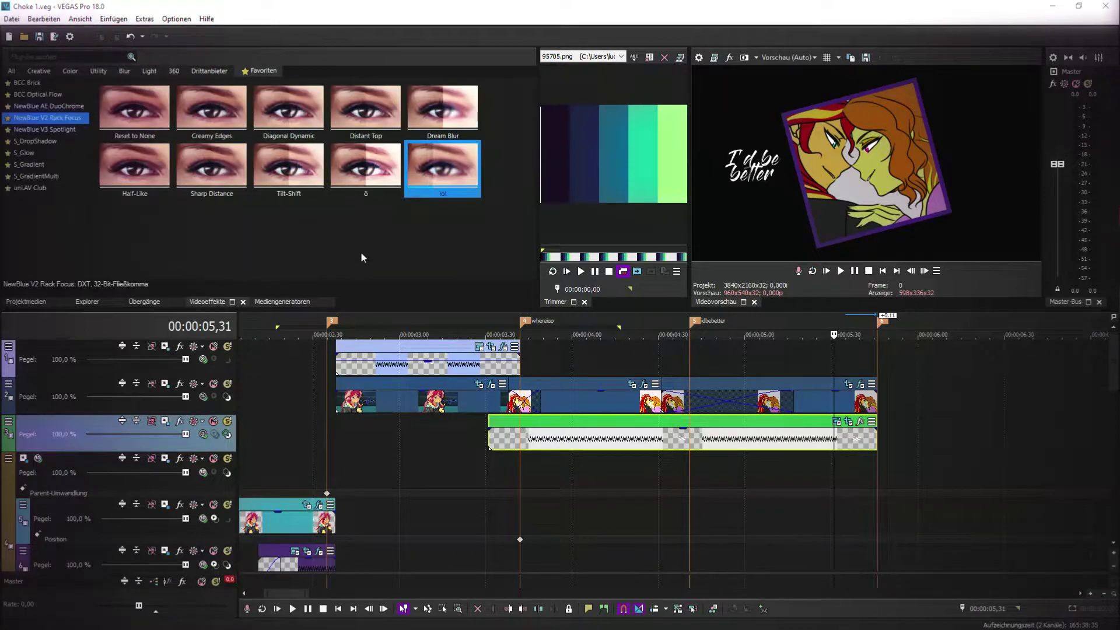
- Add S_DropShadow to the "I'd be better" title with the palette's dark purple as shadow color and opacity about 1,9
click(35, 141)
drag(211, 108, 677, 438)
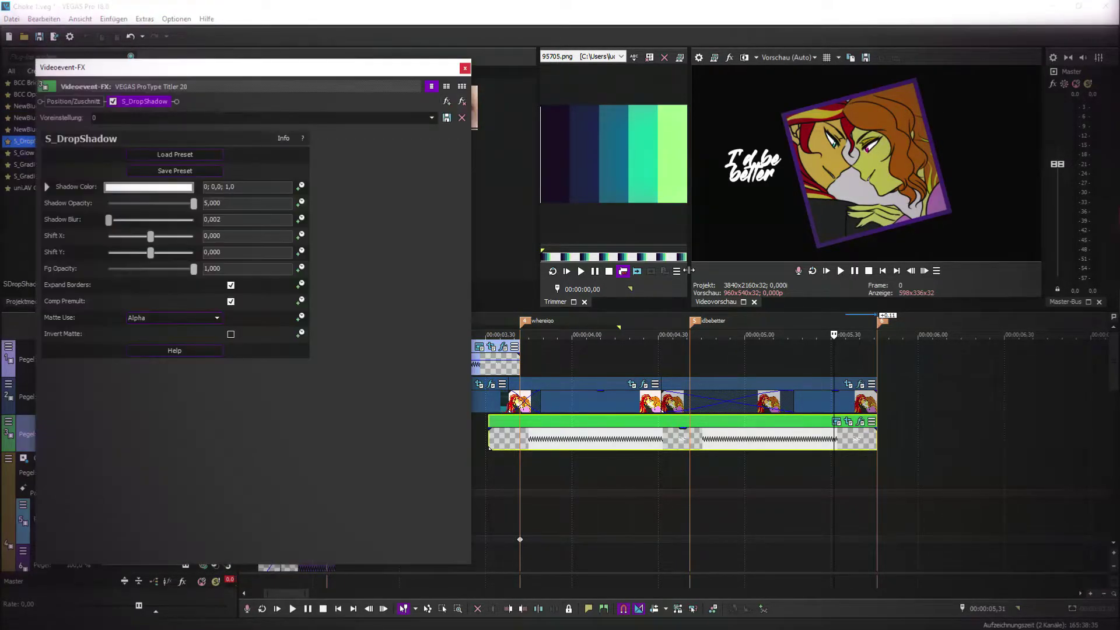
click(158, 190)
click(134, 204)
click(556, 148)
click(587, 216)
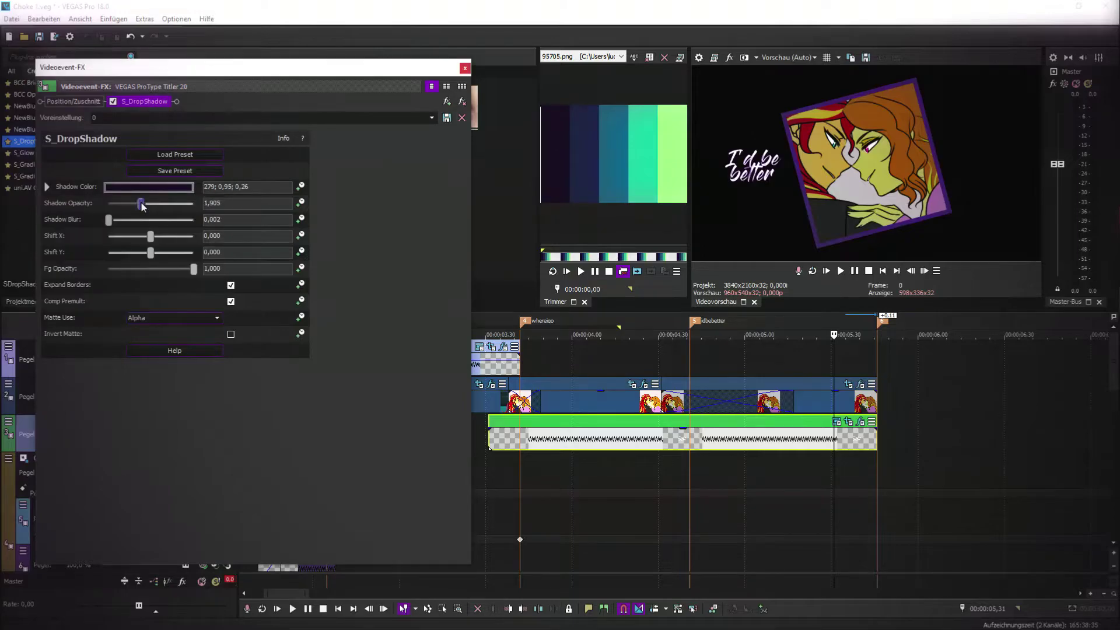
click(465, 68)
- Apply the S_Gradient "bloody" preset to the title, sampling the palette's light green as start color and dark purple as end color
click(55, 165)
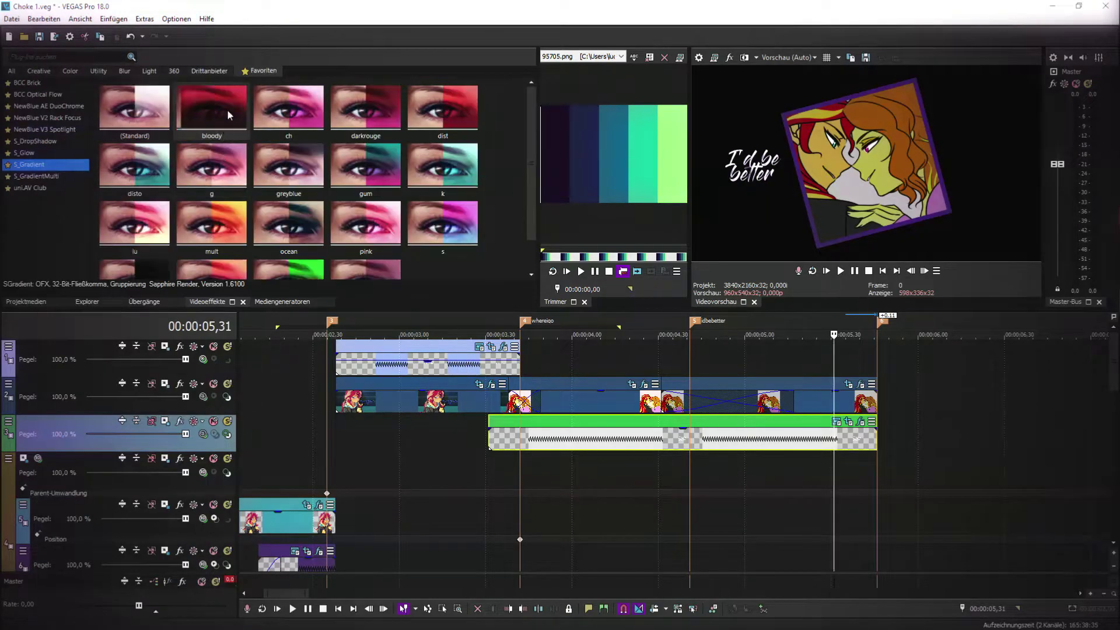
drag(229, 111, 630, 437)
click(140, 219)
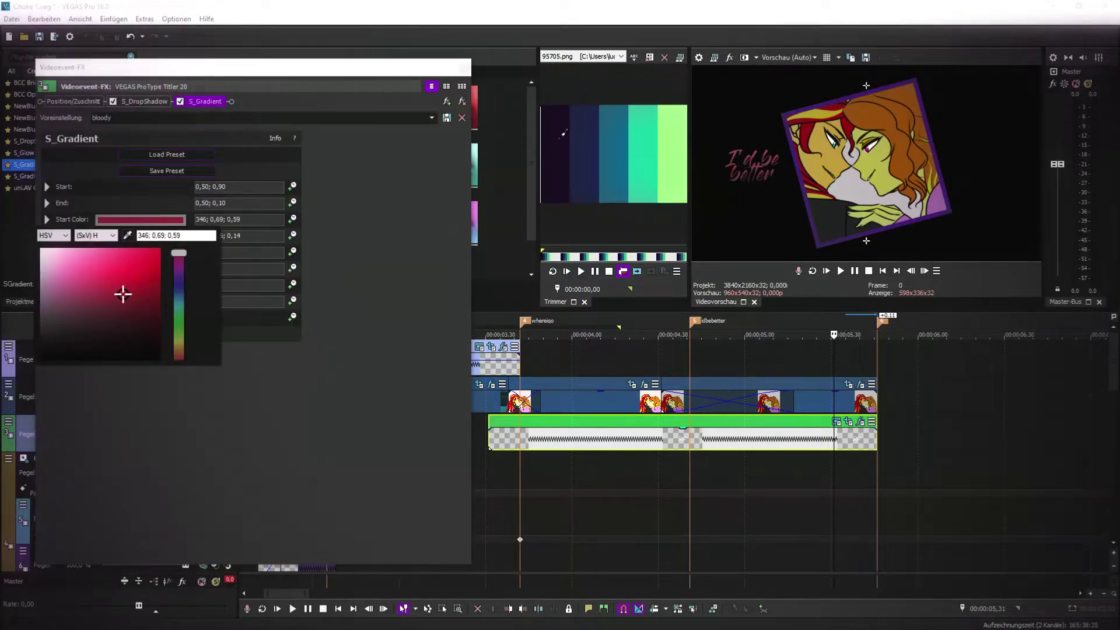
click(671, 143)
click(318, 239)
click(146, 237)
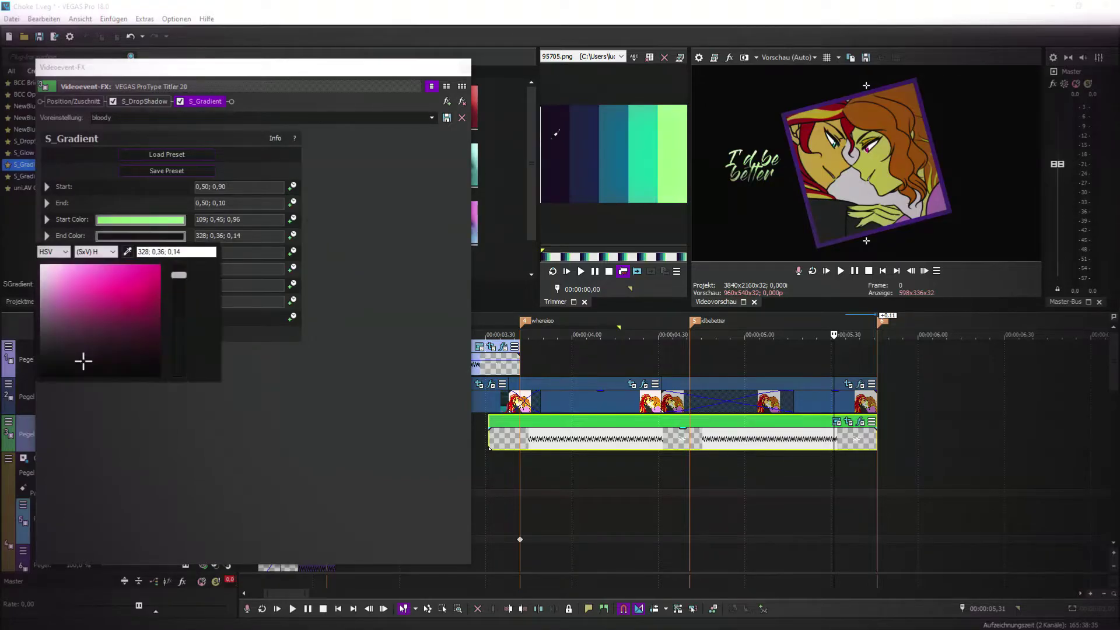
click(552, 139)
click(408, 157)
click(466, 68)
- Play the recolored title section from its start and copy the "I'd be better" title event
click(494, 455)
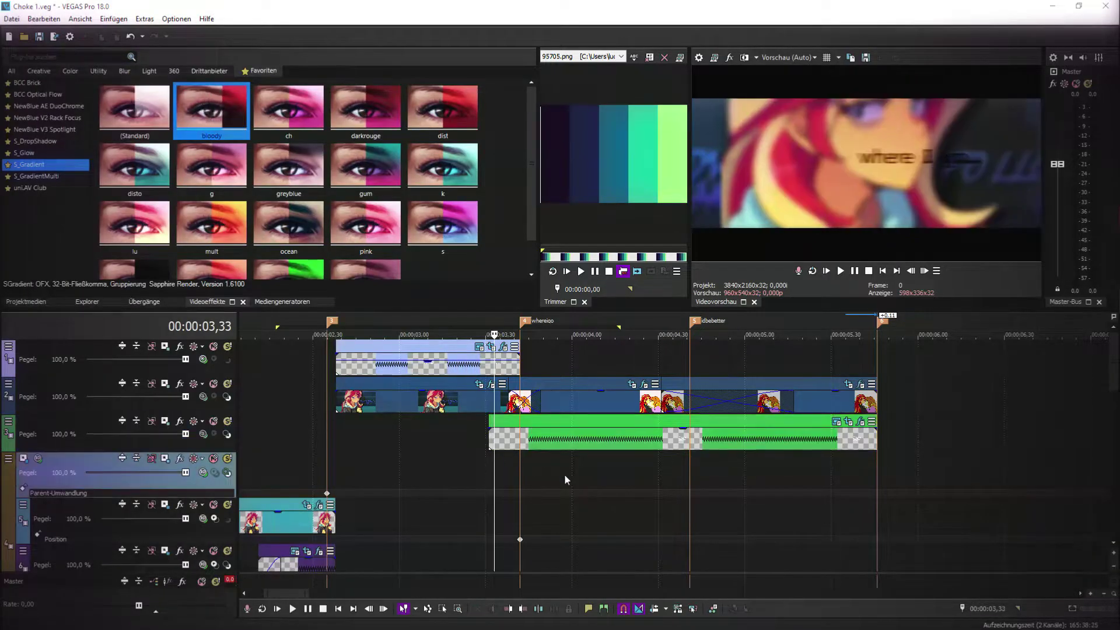
key(space)
right_click(647, 445)
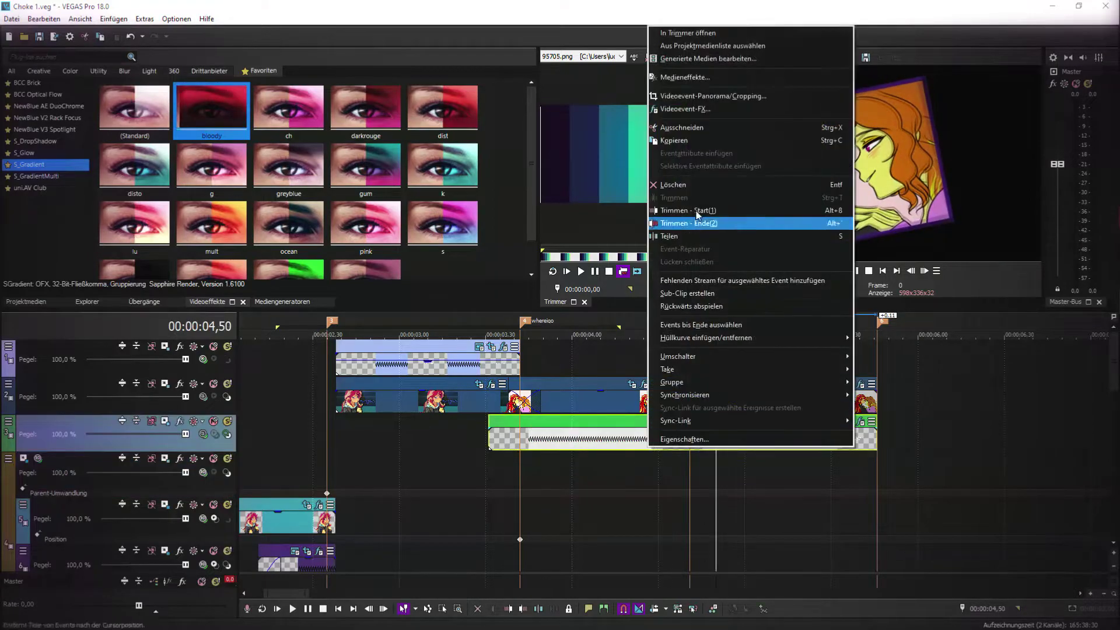
click(691, 140)
click(508, 468)
click(841, 271)
click(854, 270)
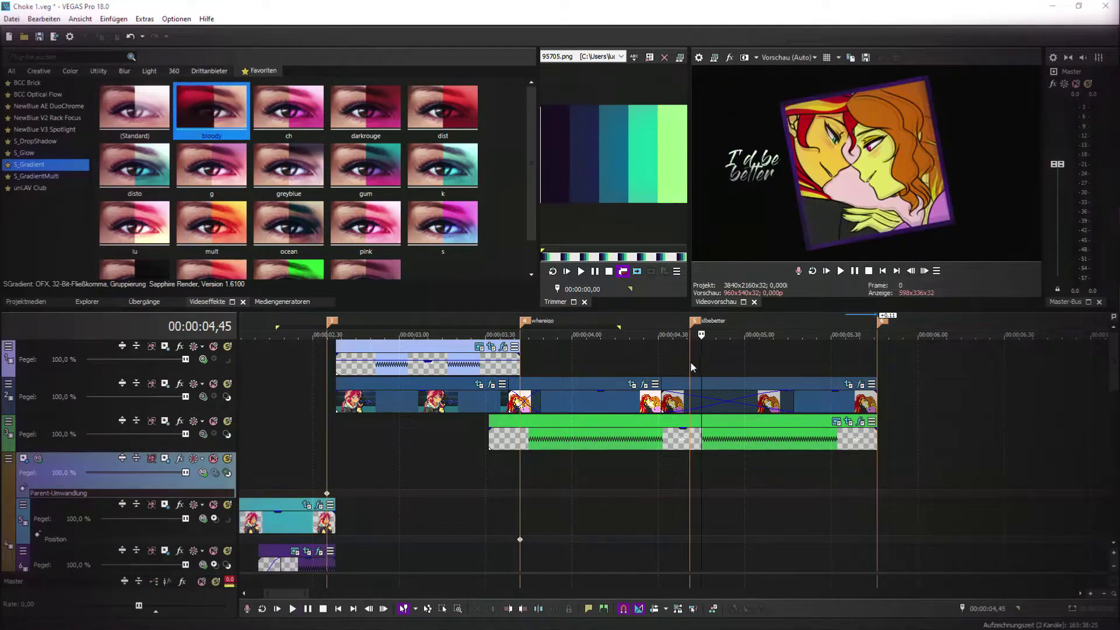
- Insert a new video track above the title's track and paste the title copy there at marker 5
click(691, 367)
right_click(900, 437)
click(945, 305)
right_click(689, 430)
click(753, 166)
click(601, 271)
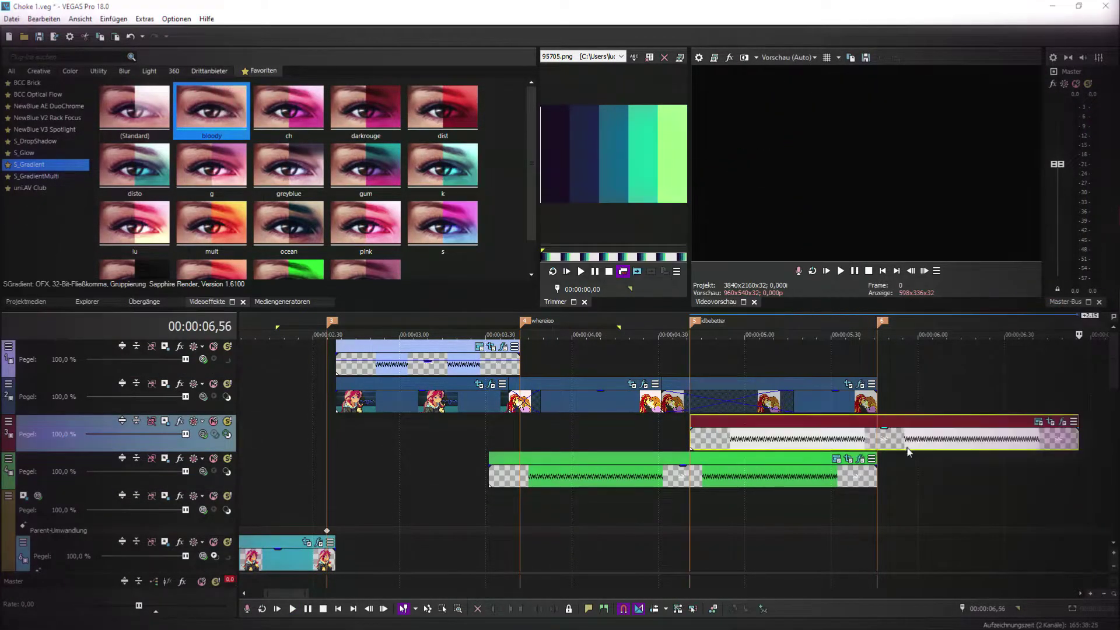
- Shorten the pasted title event so it ends at the last marker
drag(715, 434, 775, 435)
drag(810, 438, 728, 437)
drag(994, 438, 876, 436)
- Replace the pasted title's text with "without you"
click(828, 435)
click(836, 422)
double_click(409, 254)
drag(434, 261, 255, 241)
text(without you)
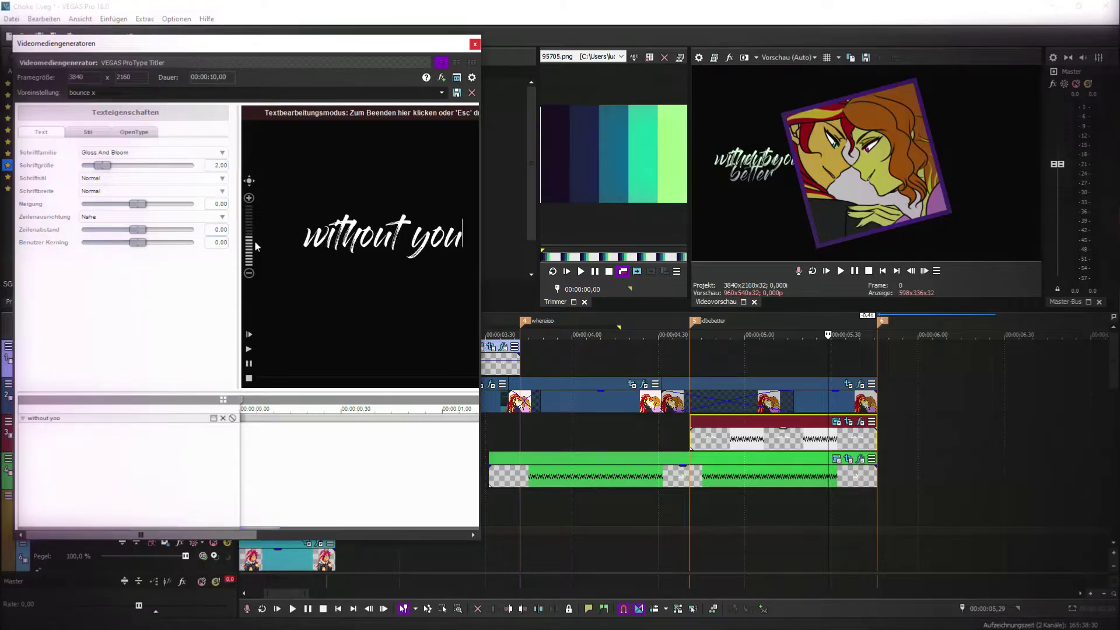
click(475, 44)
- Reposition the pasted title with event position/crop so its text sits beside the picture, opposite "I'd be better"
click(849, 423)
drag(351, 317, 227, 240)
drag(412, 284, 298, 324)
click(719, 443)
click(765, 439)
- Clear the pasted title's text and enter "without you" again
click(836, 421)
double_click(410, 235)
drag(469, 249, 279, 243)
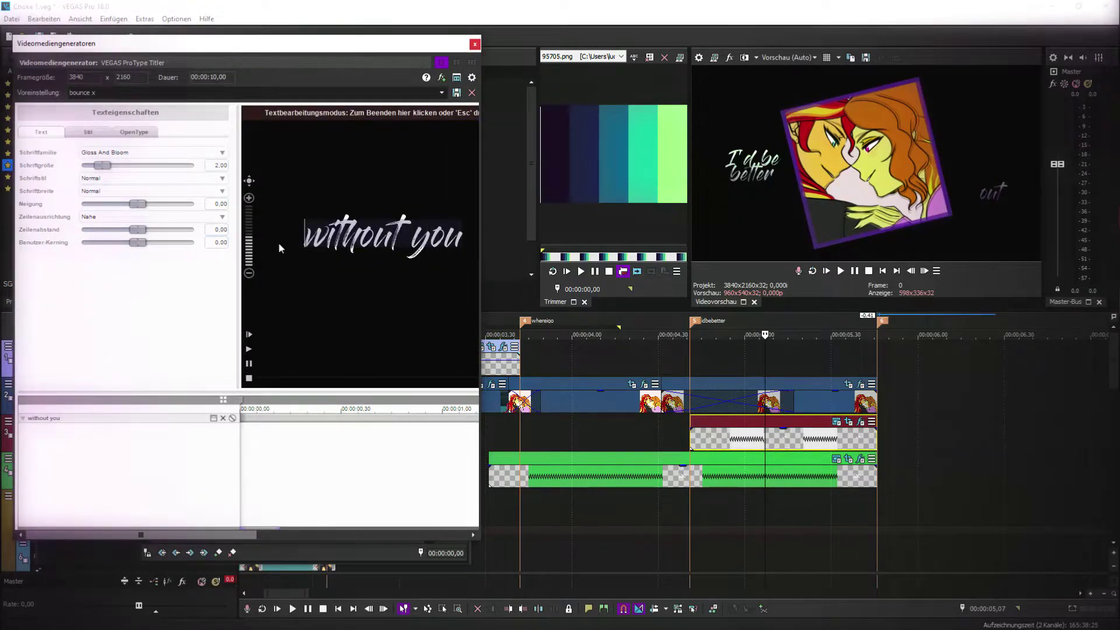
key(BackSpace)
text(without you)
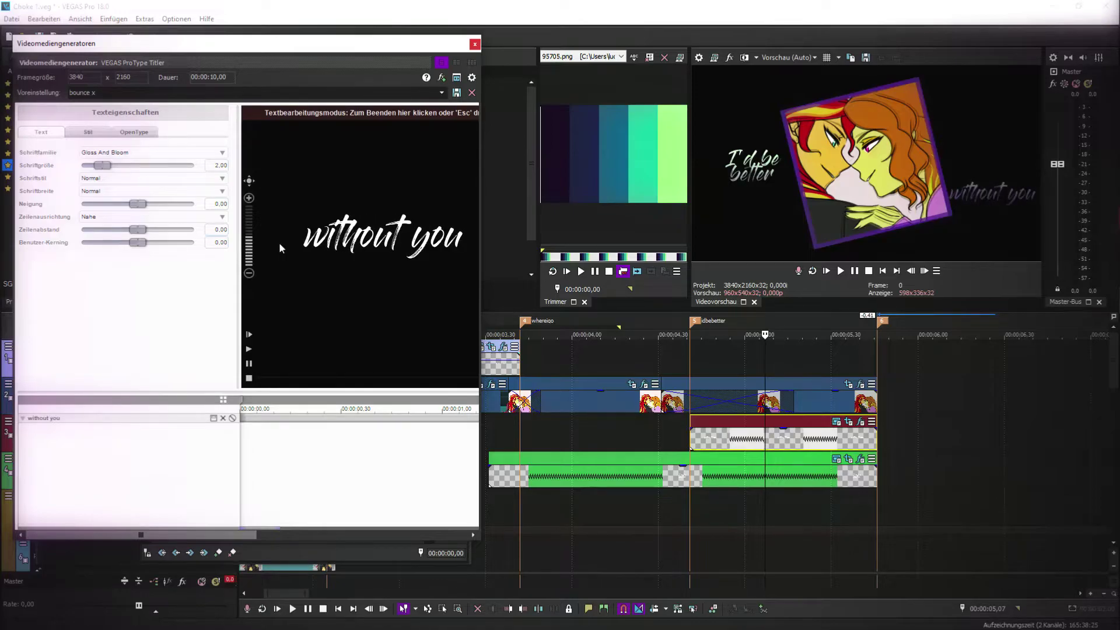
click(474, 44)
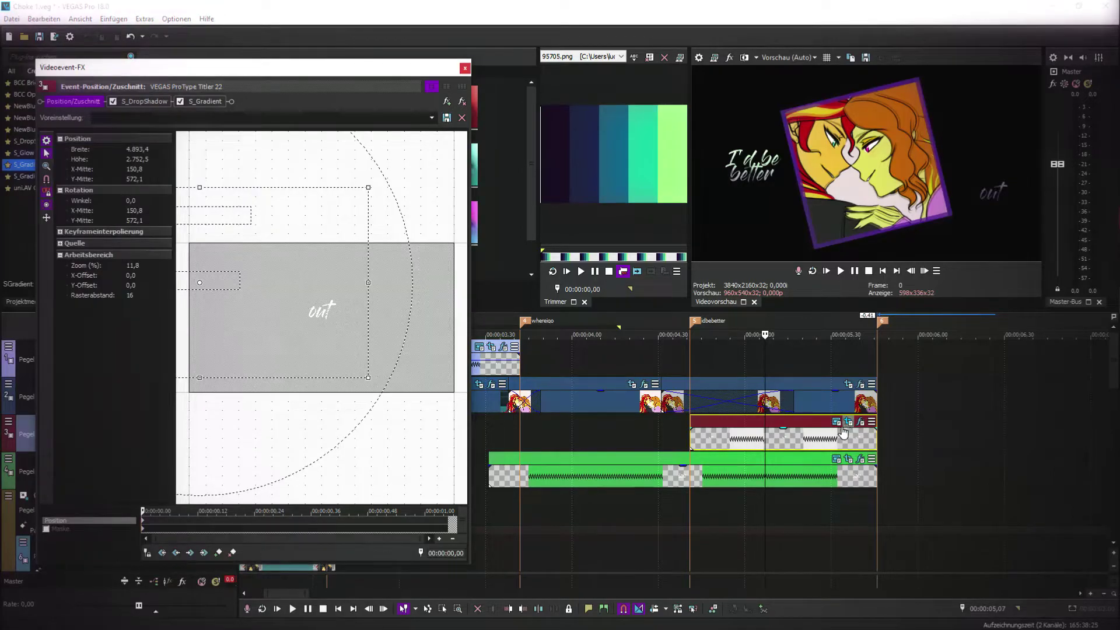
- Replace the pasted title with a ProType Titler "rotation 4" event just before marker 5 reading "without you"
click(831, 444)
key(Delete)
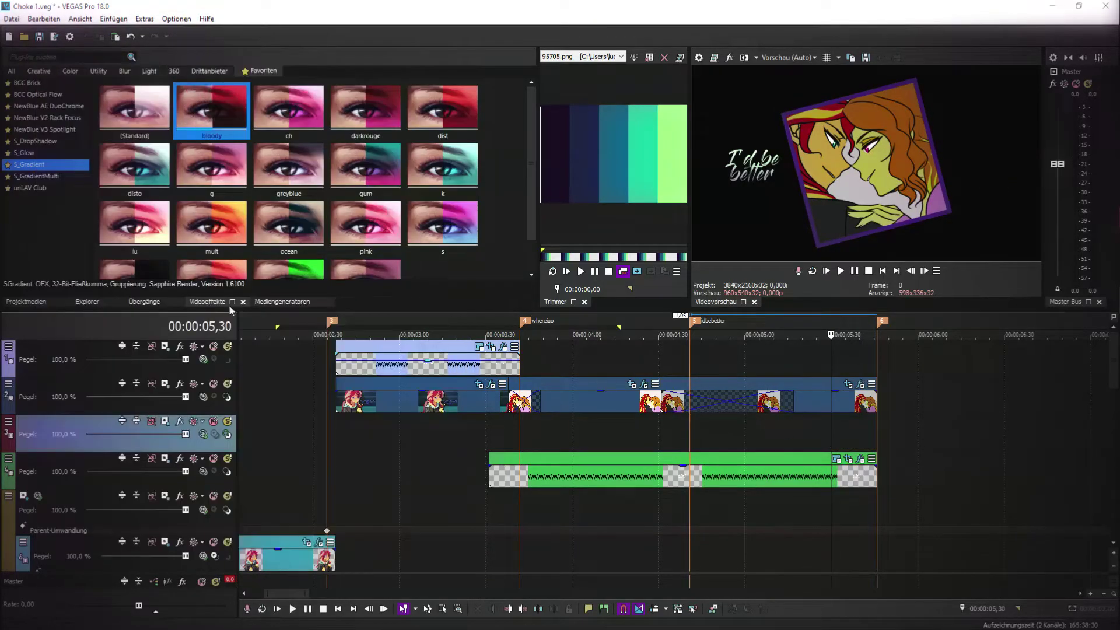
click(282, 302)
drag(373, 178, 661, 425)
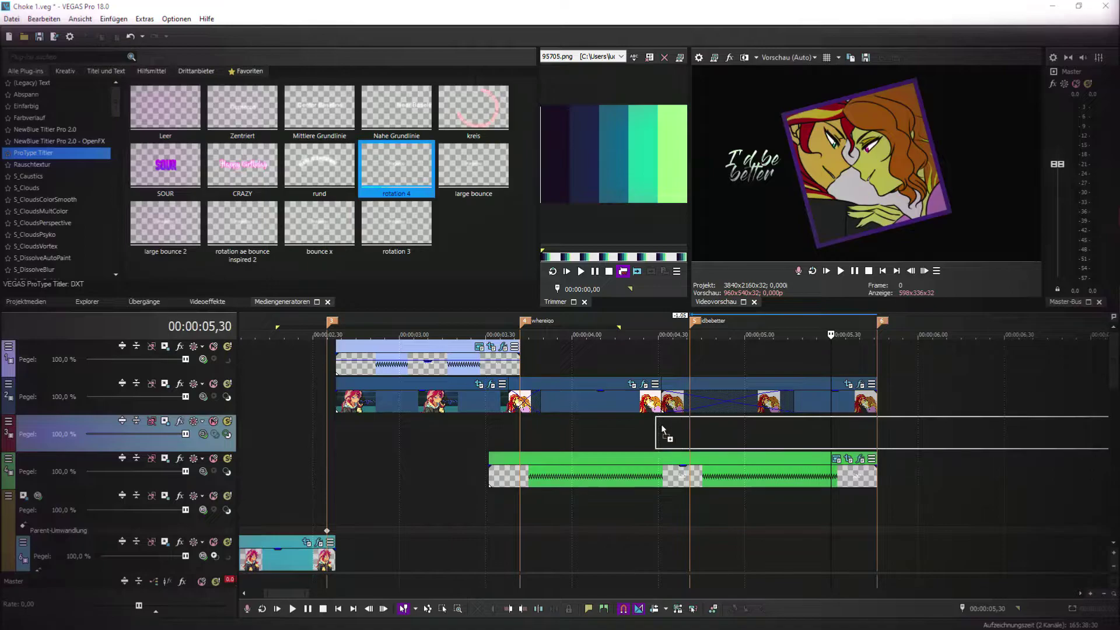
double_click(436, 247)
key(ctrl+a)
text(without you)
- Set the "without you" text's font to Gloss And Bloom
key(ctrl+a)
click(119, 155)
click(111, 180)
click(131, 155)
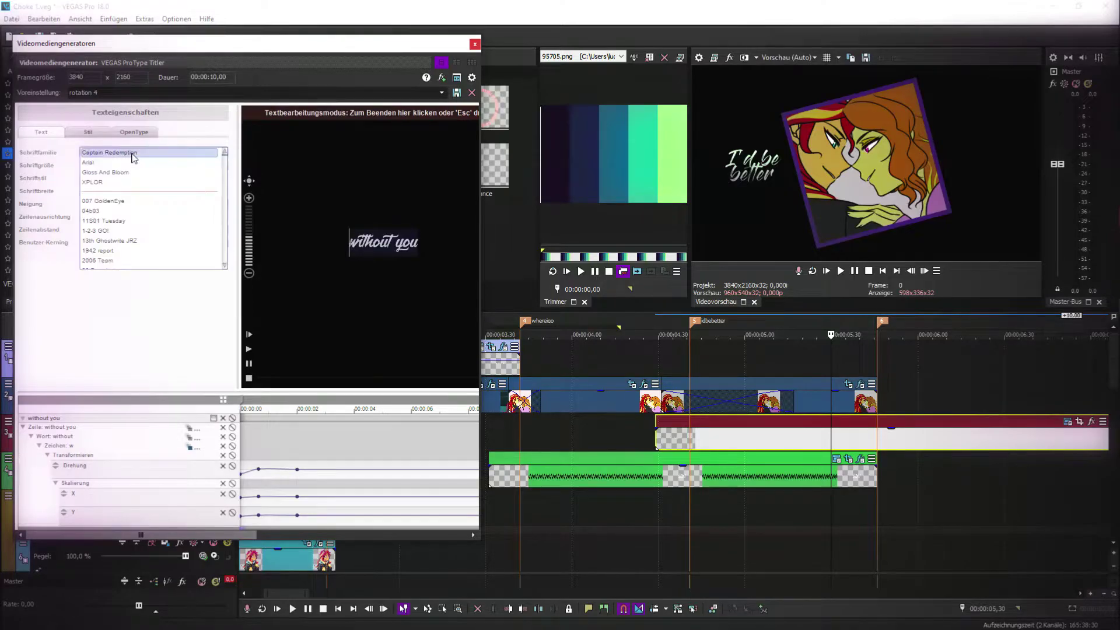
click(127, 172)
click(475, 44)
- Trim the "without you" event to end at the last marker and start slightly before marker 5
scroll(715, 480, down, 3)
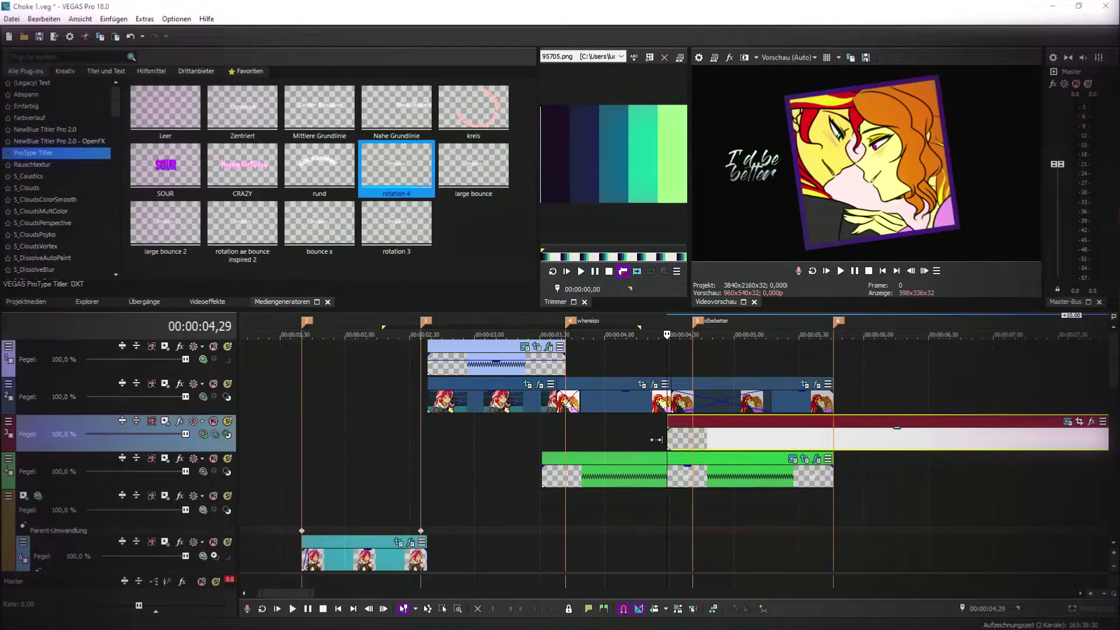
drag(1107, 436, 831, 439)
mouse_move(673, 438)
mouse_down()
mouse_move(710, 439)
mouse_move(673, 439)
mouse_up()
- Position the "without you" text with event position/crop beside the picture, level with the "I'd be better" text
click(786, 436)
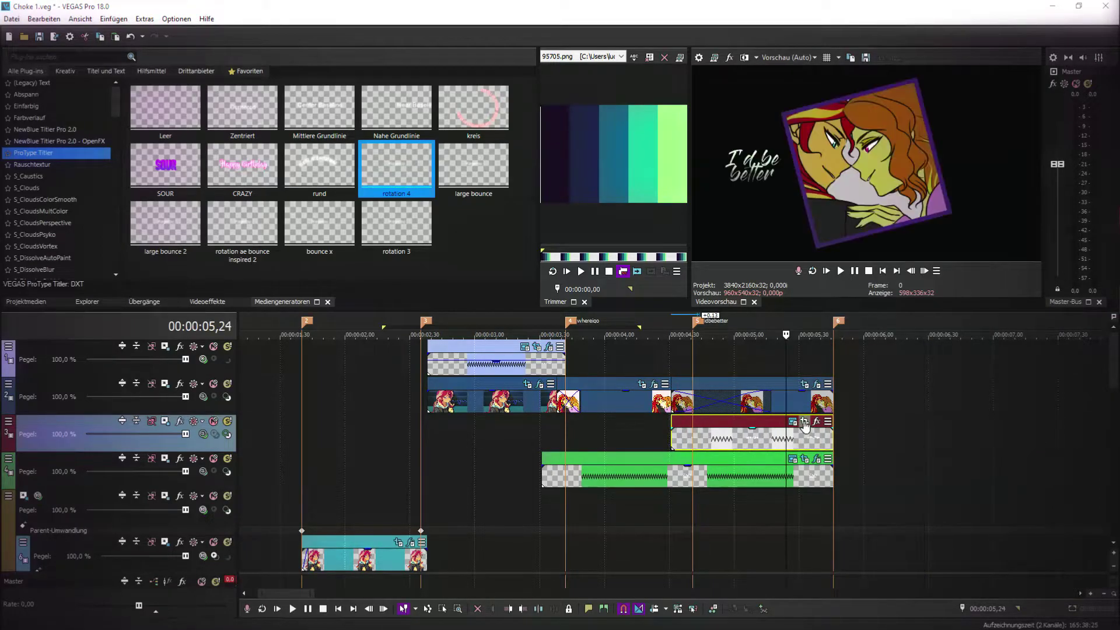
click(804, 422)
drag(377, 273, 396, 294)
drag(353, 302, 328, 314)
click(818, 440)
click(465, 68)
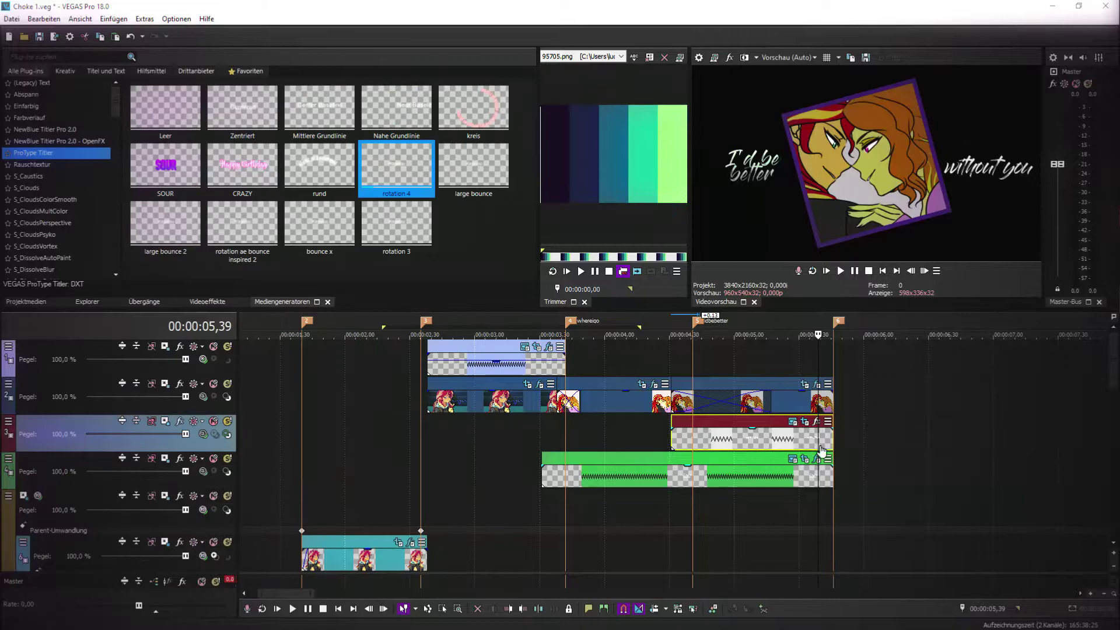
- Adjust the start and short fade-in of the "without you" event and play the section to check its timing
mouse_move(832, 435)
mouse_down()
mouse_move(851, 435)
mouse_move(833, 435)
mouse_up()
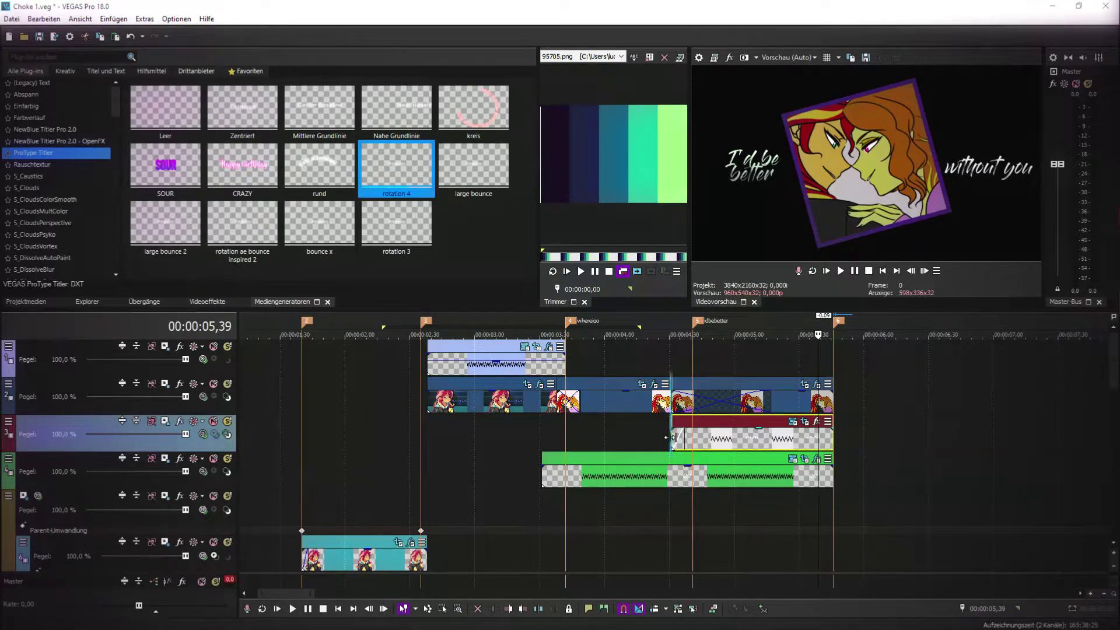
drag(671, 438, 664, 438)
click(840, 271)
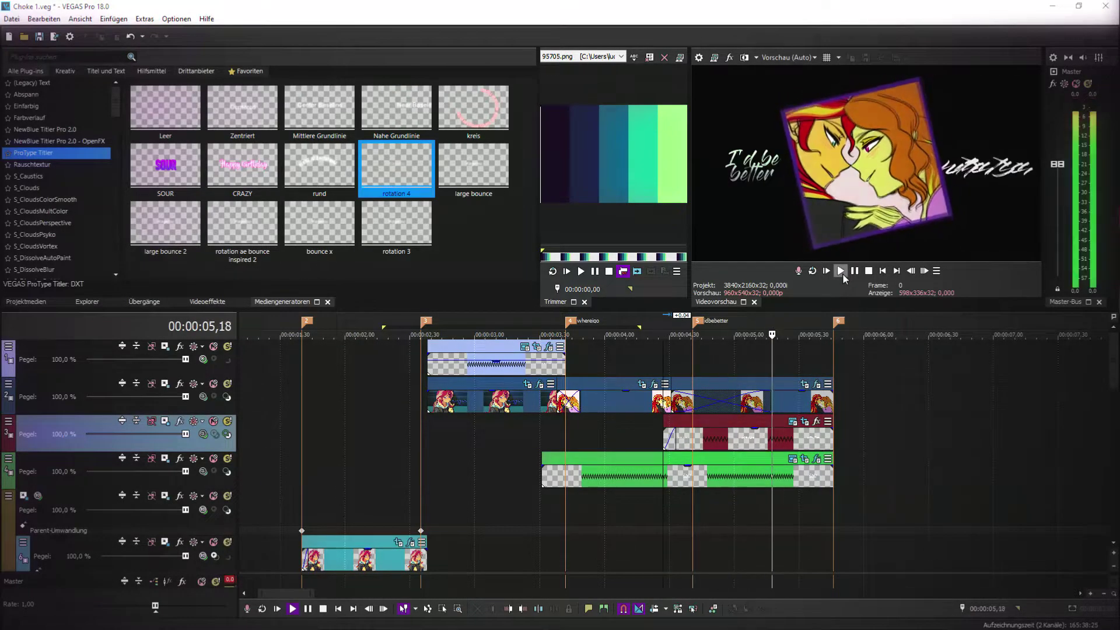
click(843, 274)
click(856, 272)
drag(664, 437, 699, 446)
drag(808, 432, 833, 433)
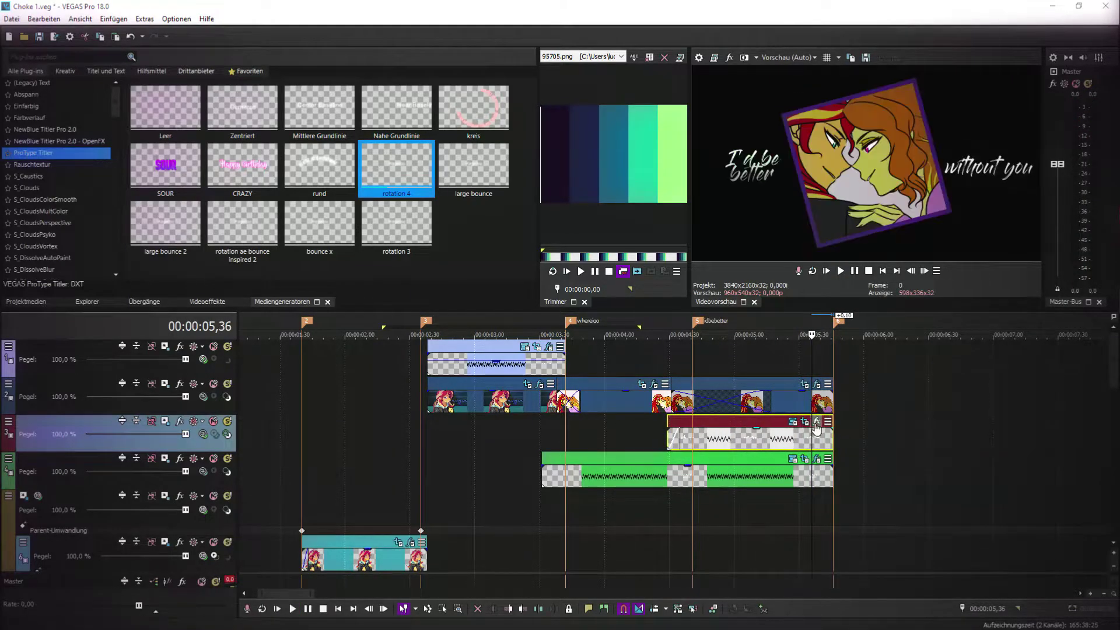
- Add the S_BlurMoCurves effect to the "without you" event and enable keyframe animation for Shift X
click(816, 421)
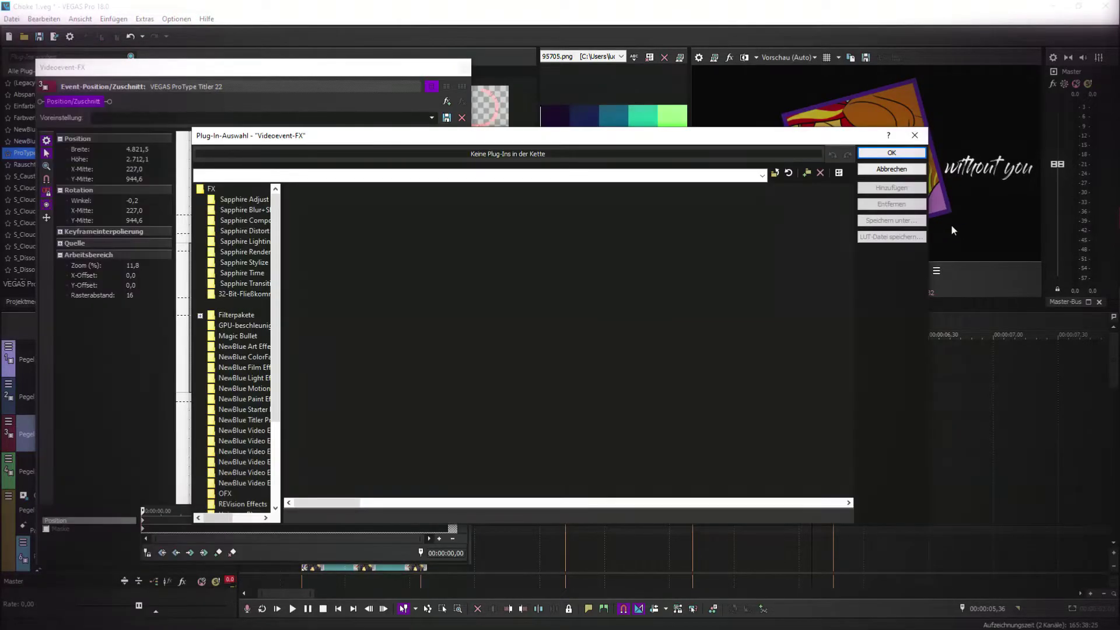
double_click(315, 378)
key(Return)
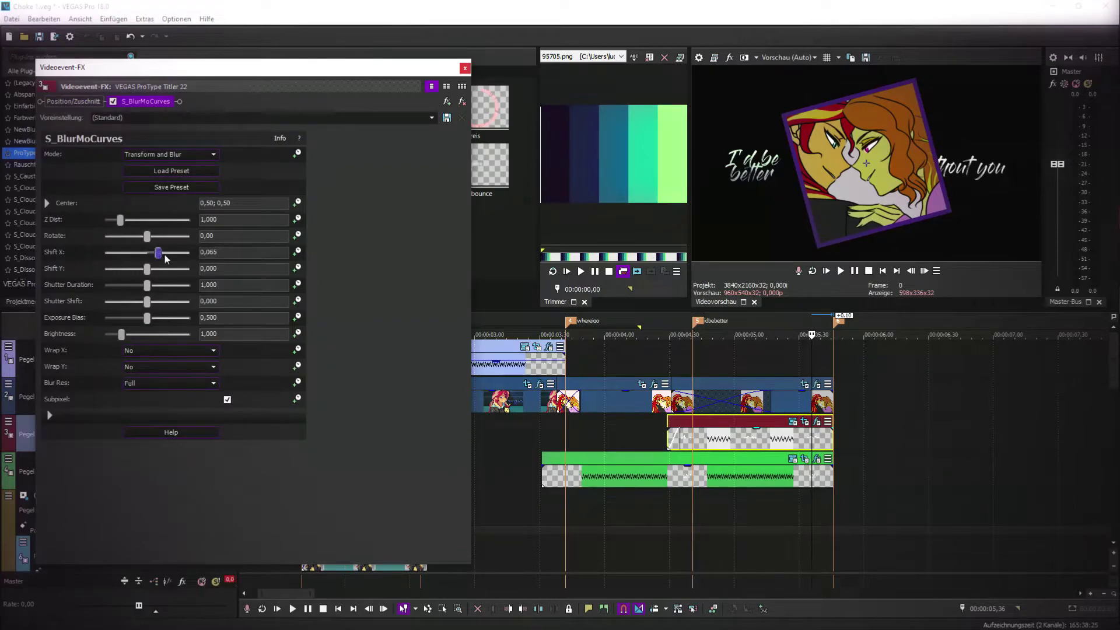
click(296, 252)
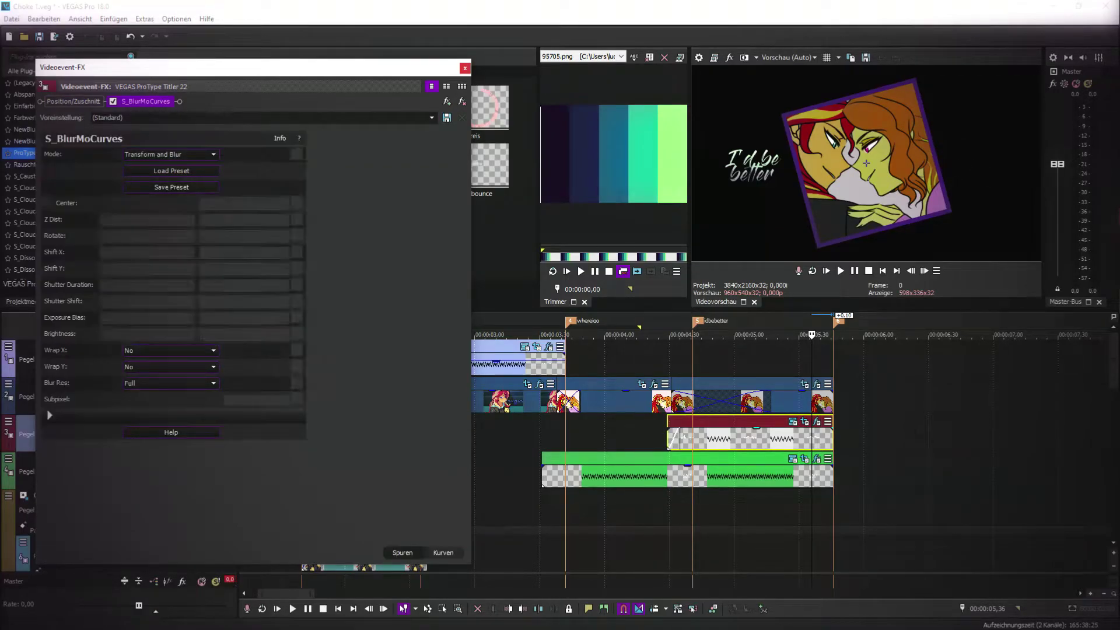
- Keyframe Shift X to 0,024 at 00:00:00,24 and 0,000 at 00:00:01,17
click(227, 459)
drag(121, 253, 150, 256)
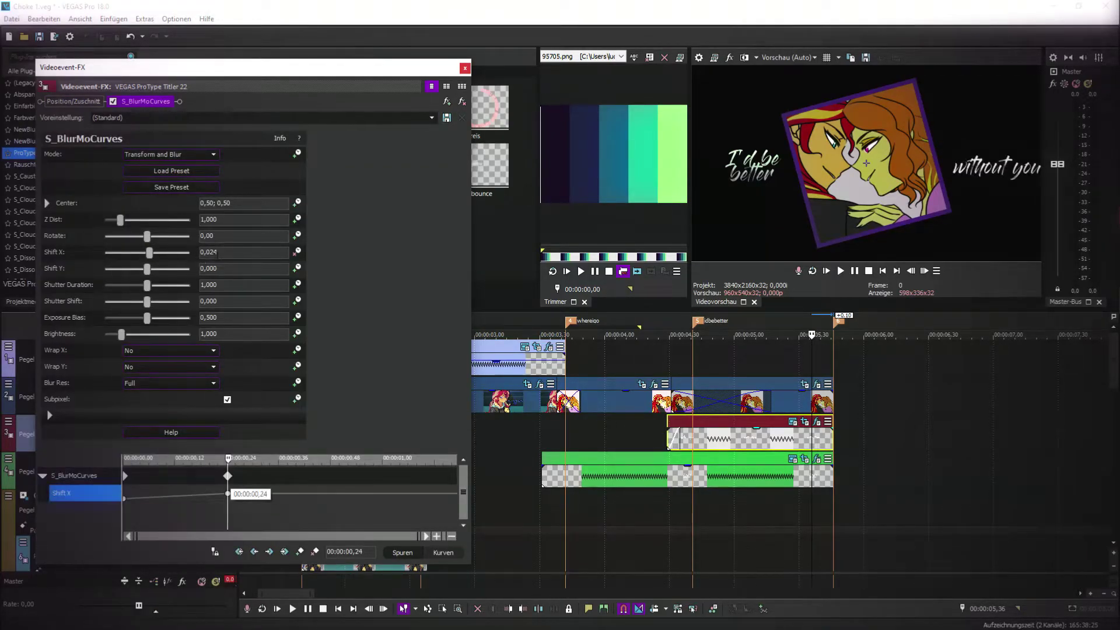
right_click(224, 497)
click(315, 412)
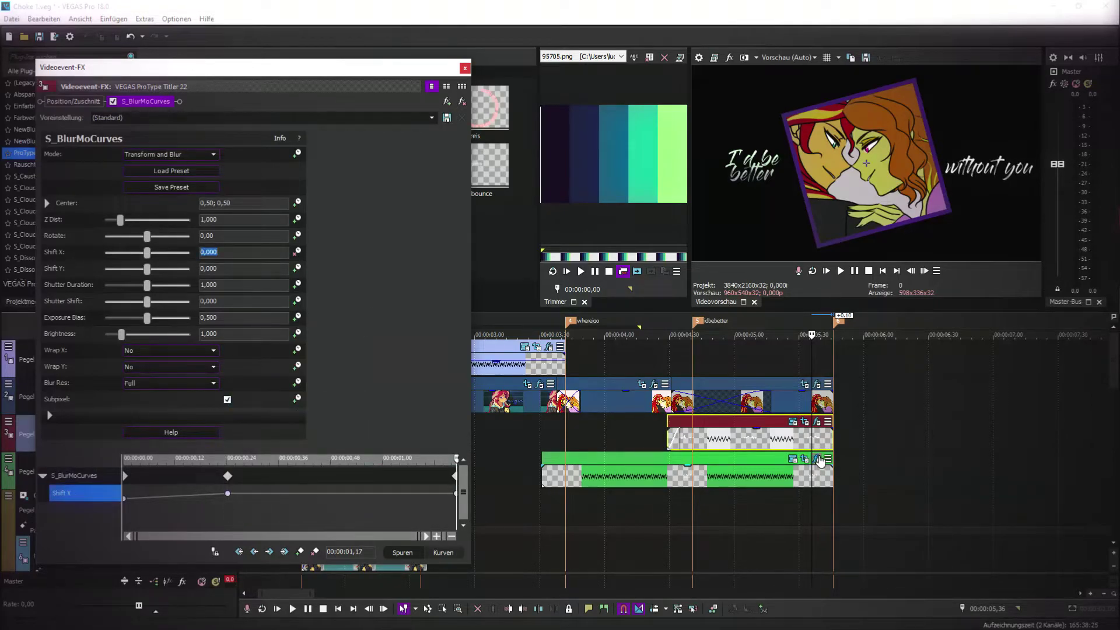
- Lengthen the "without you" event's fade-in to just past marker 5 and save the project
click(538, 490)
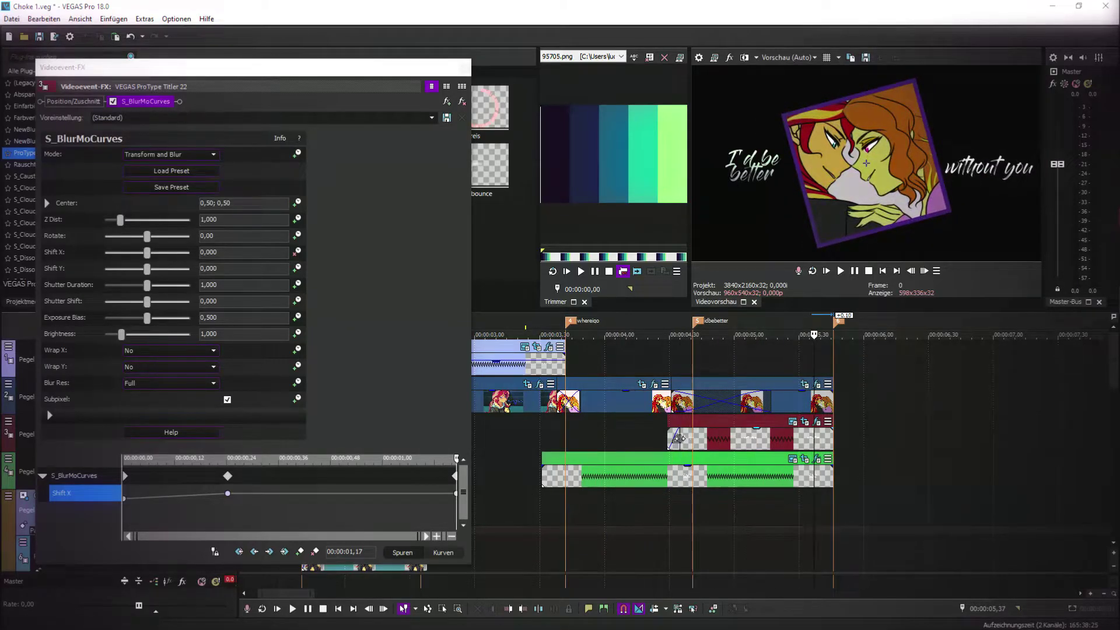
drag(678, 438, 698, 439)
click(771, 439)
click(465, 67)
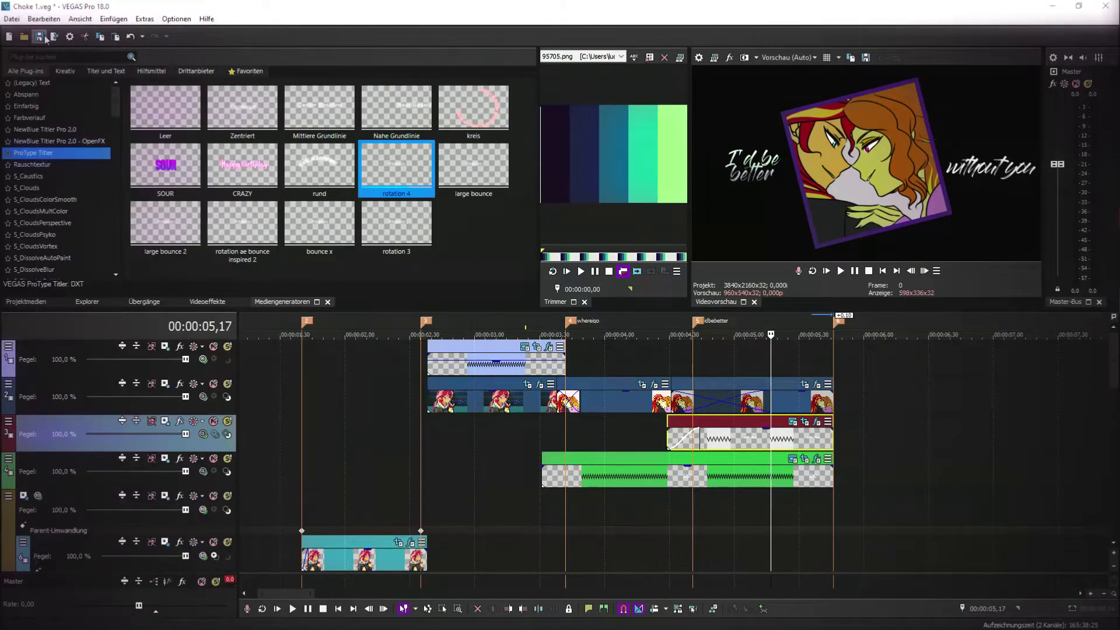
click(46, 105)
- Apply the S_Gradient "bloody" preset to the "without you" event and sample the palette's blue as start color
click(238, 70)
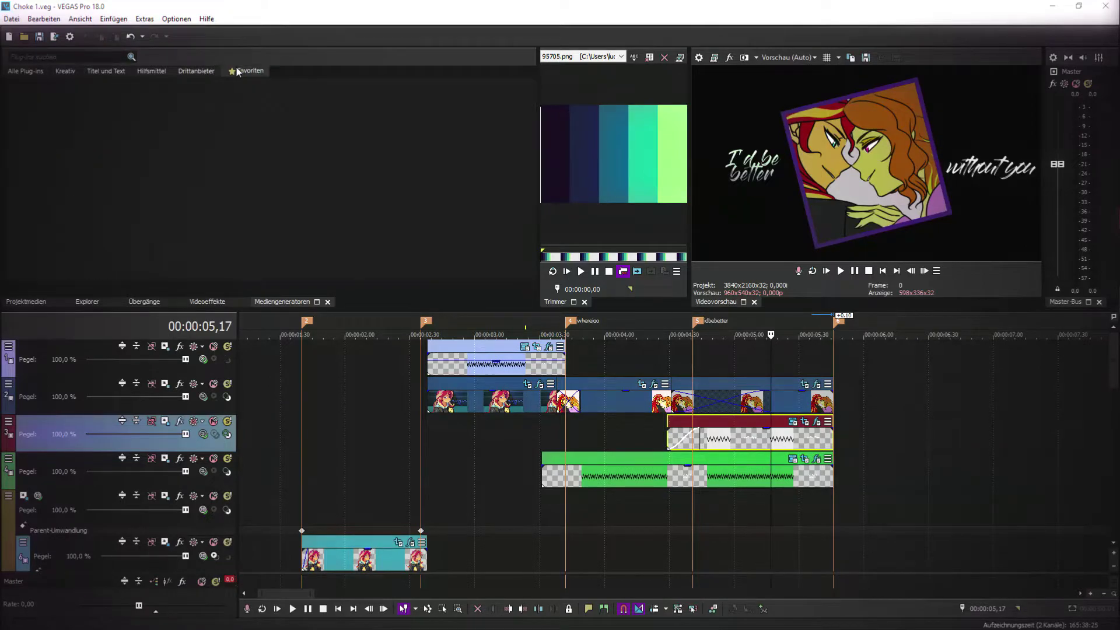
click(208, 302)
click(200, 119)
drag(751, 433, 751, 433)
click(141, 220)
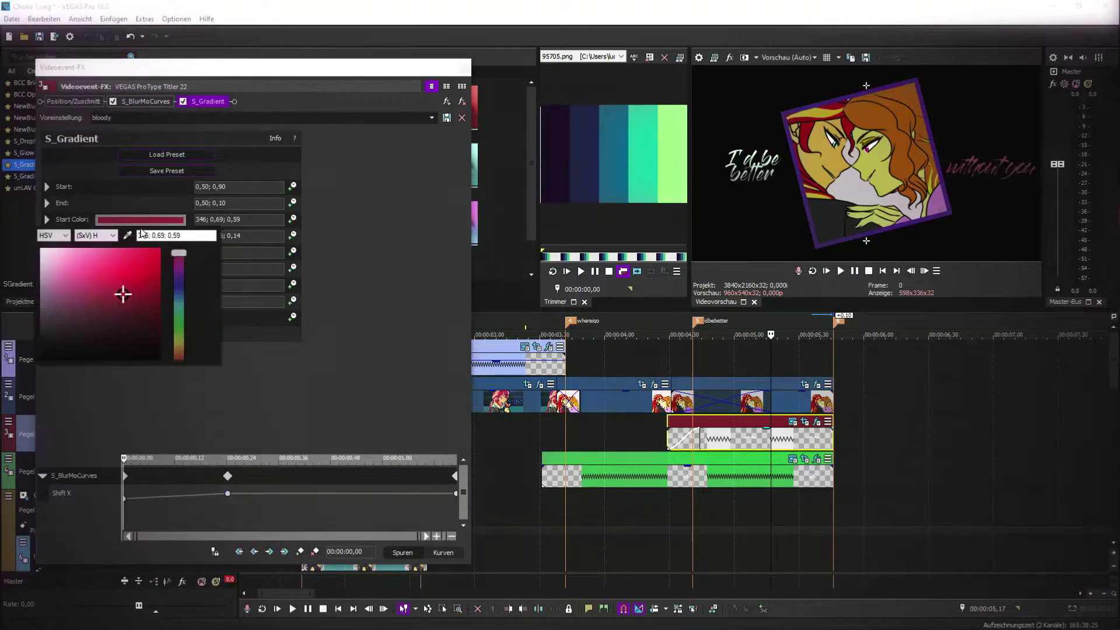
click(613, 141)
click(344, 195)
- Sample the palette's turquoise green as the gradient's end color and its light green as the start color
click(141, 236)
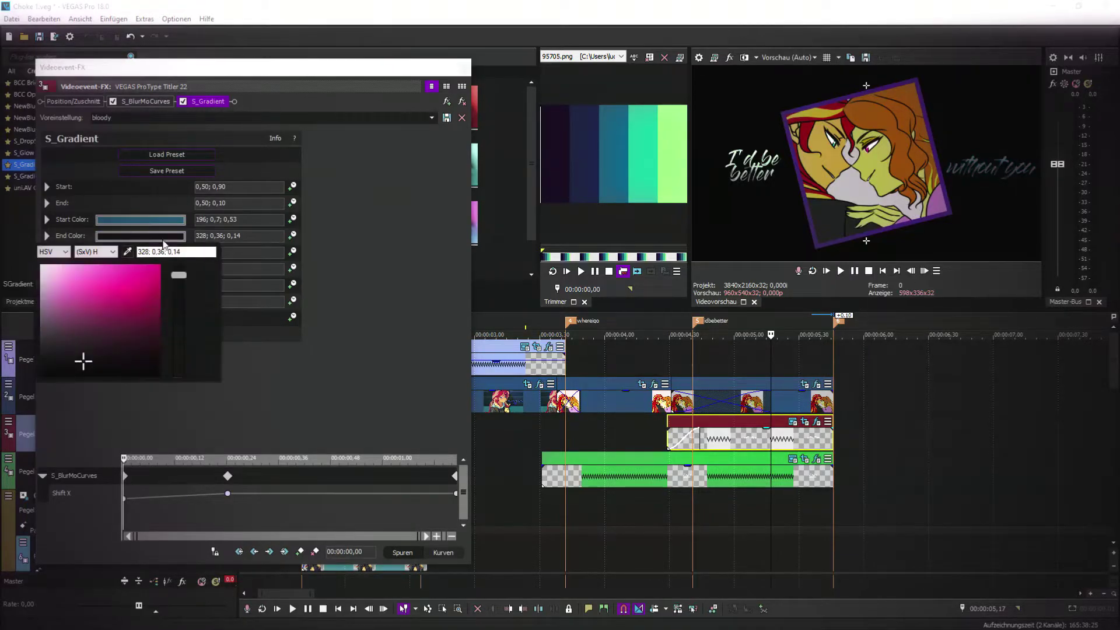
click(127, 252)
click(646, 134)
click(133, 220)
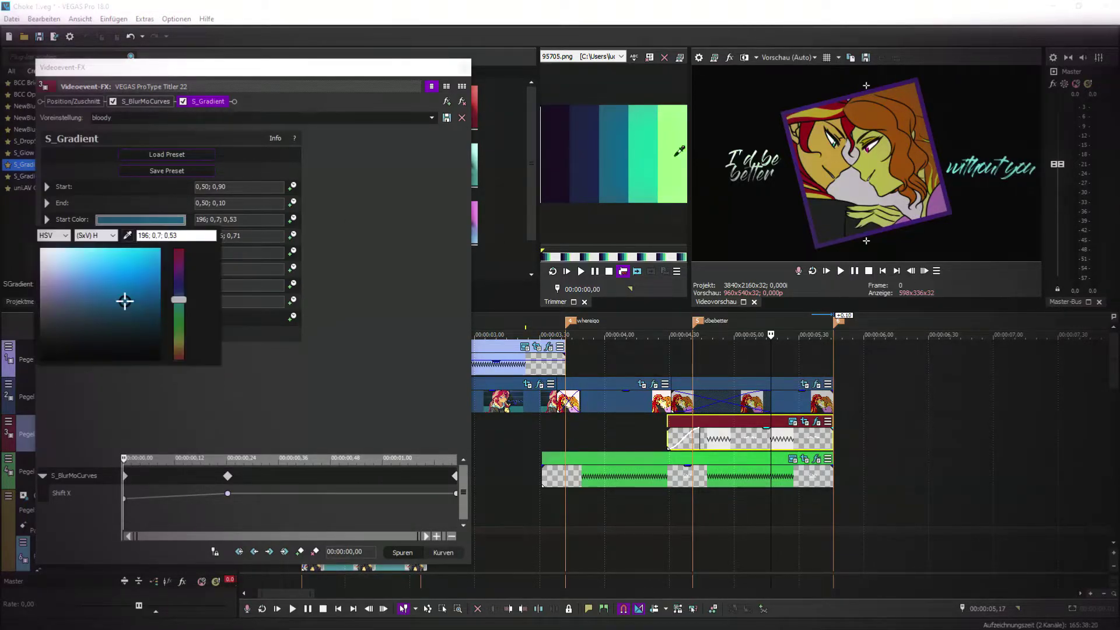
click(672, 138)
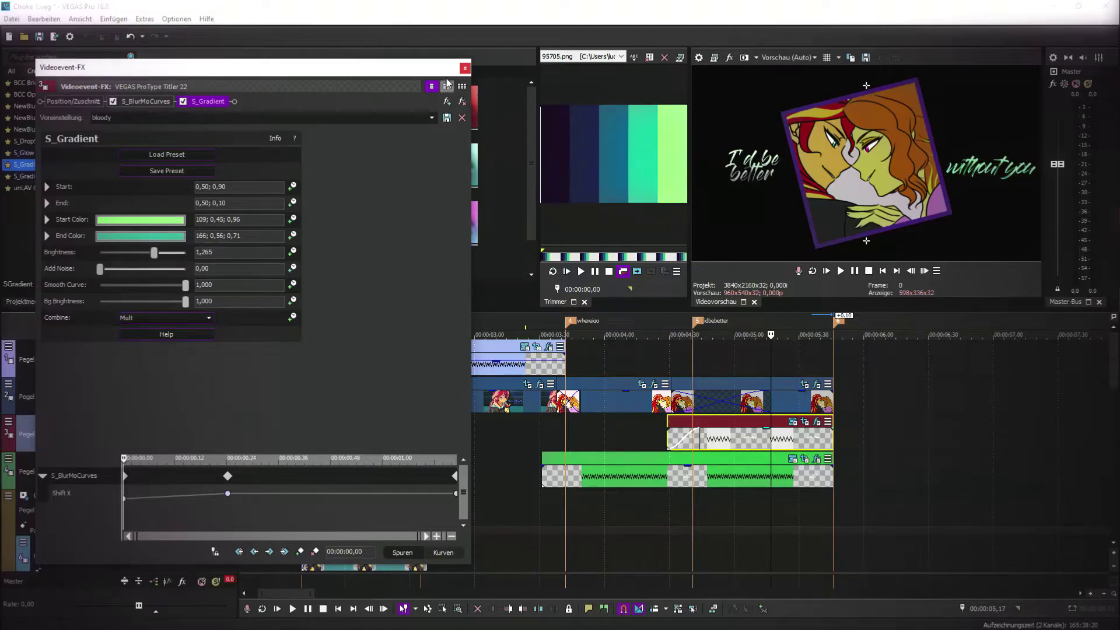
click(465, 69)
- Apply the S_DropShadow "z" preset to the "without you" event and sample the palette's medium blue as the shadow color
click(63, 142)
drag(216, 171, 310, 242)
drag(756, 443, 756, 444)
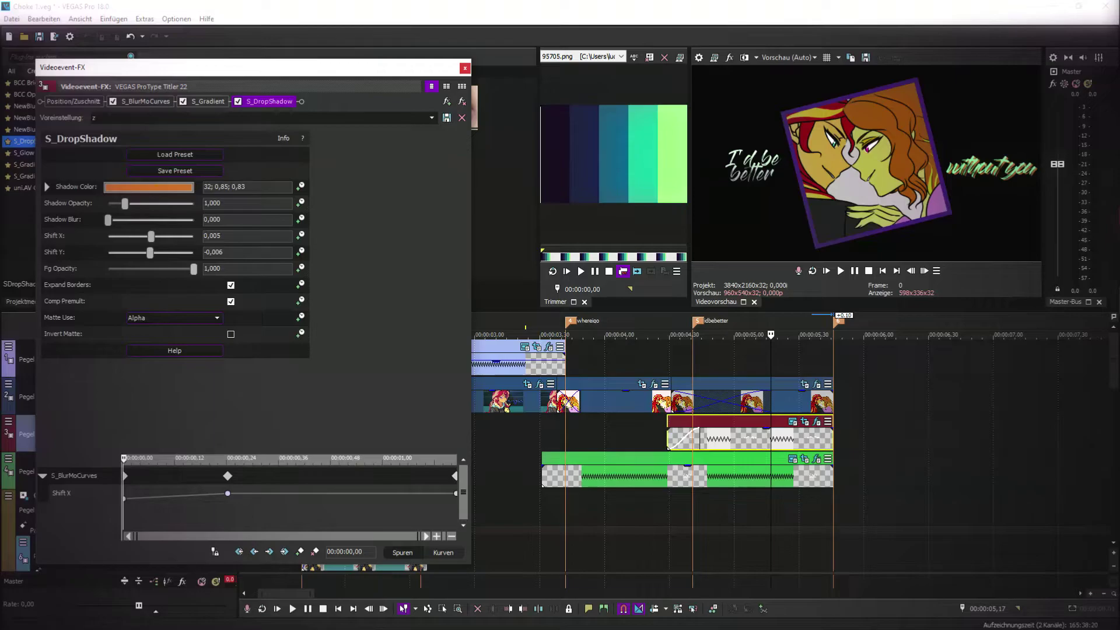
click(154, 188)
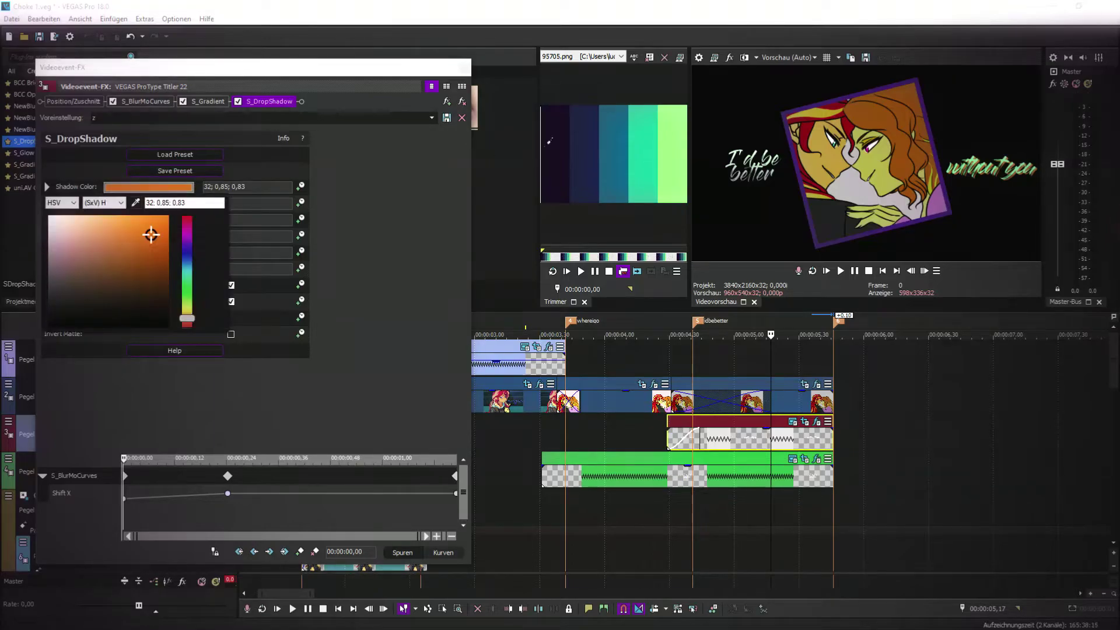
click(616, 128)
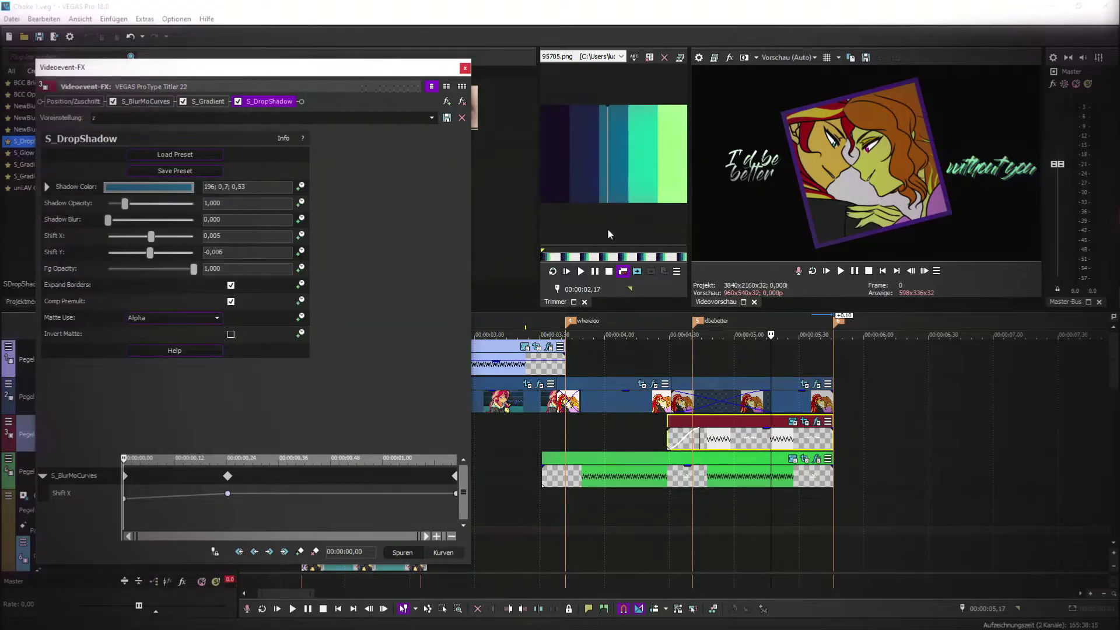
click(465, 68)
- Apply the S_DropShadow "z" preset to the "I'd be better" event and sample the palette's dark blue as the shadow color
drag(736, 462, 739, 475)
click(170, 188)
drag(187, 241, 187, 246)
click(135, 203)
click(587, 143)
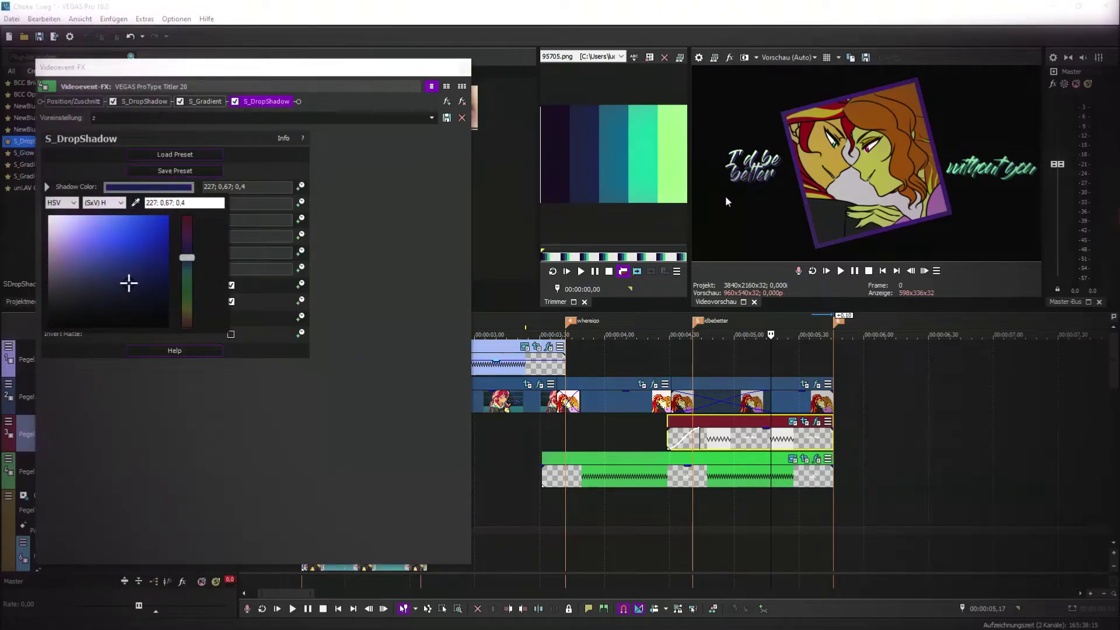
drag(187, 255, 187, 248)
click(465, 68)
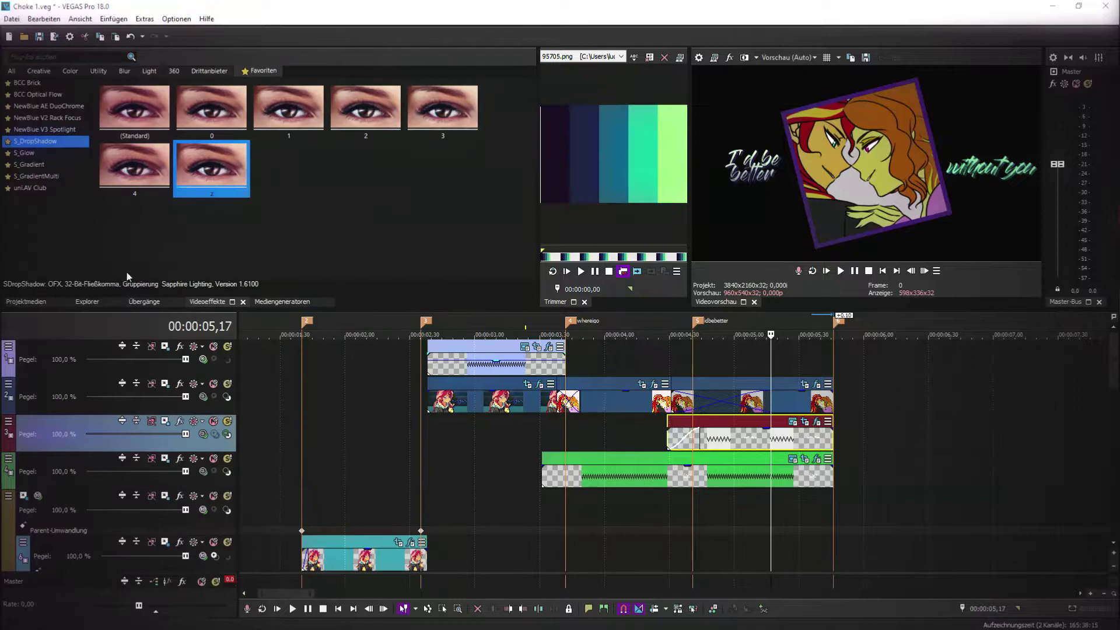
- Save the project, recheck the "without you" event's drop shadow and play back the titles
click(30, 301)
key(ctrl+s)
click(817, 423)
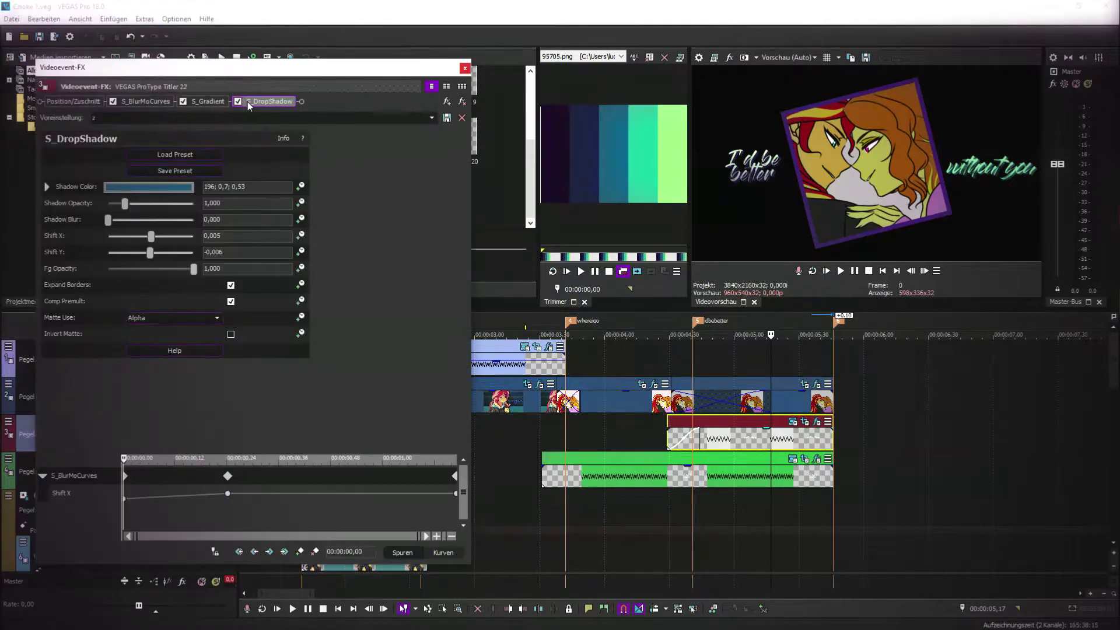
click(465, 68)
click(534, 495)
key(space)
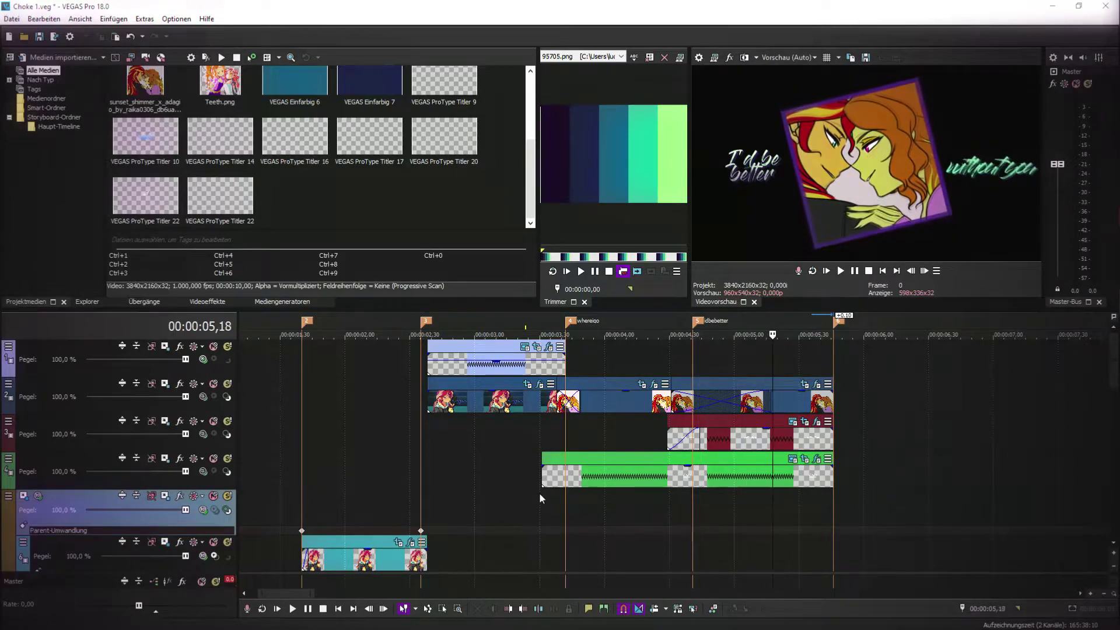
- Import the Light Leaks 6 clip from the LICHT folder inside "Overlays etc" on drive D
click(53, 57)
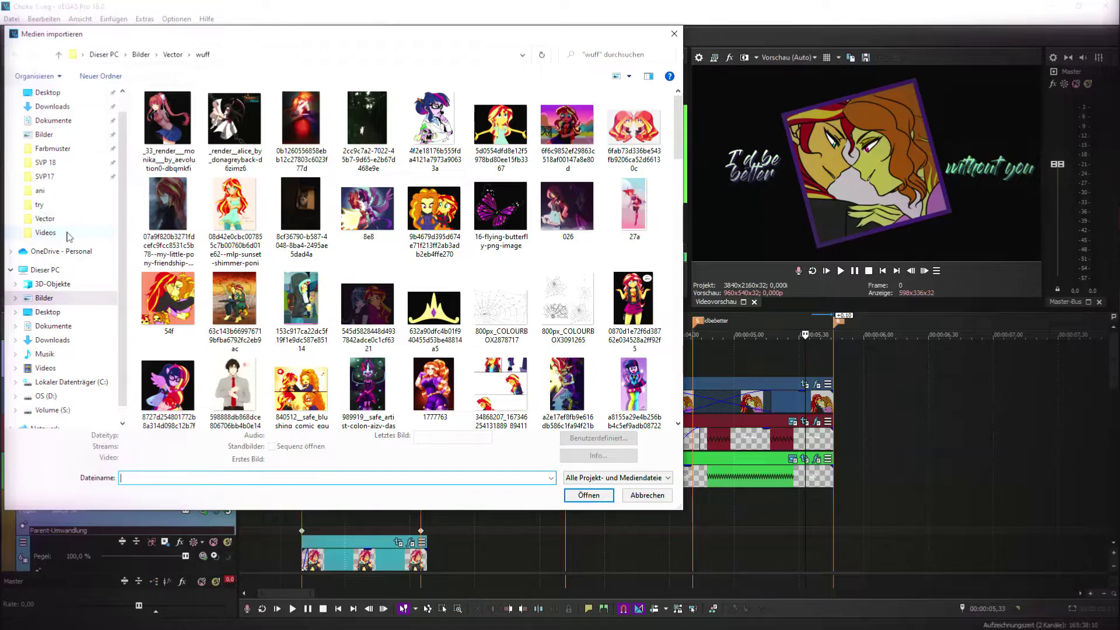
click(69, 234)
click(46, 396)
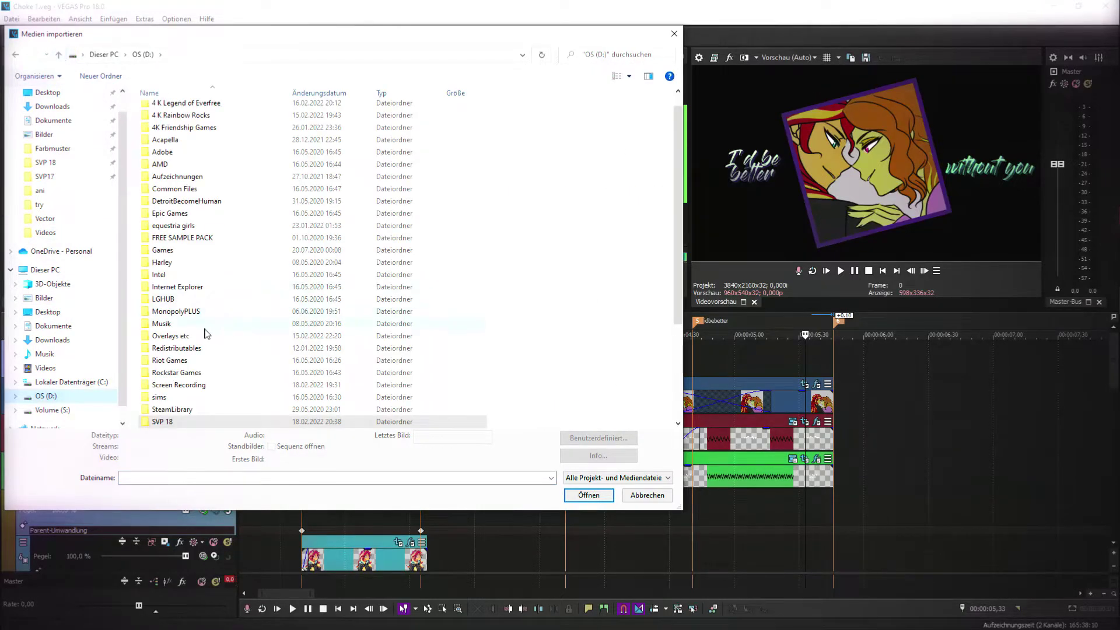
double_click(206, 333)
scroll(360, 357, down, 10)
scroll(359, 357, down, 5)
scroll(494, 325, down, 5)
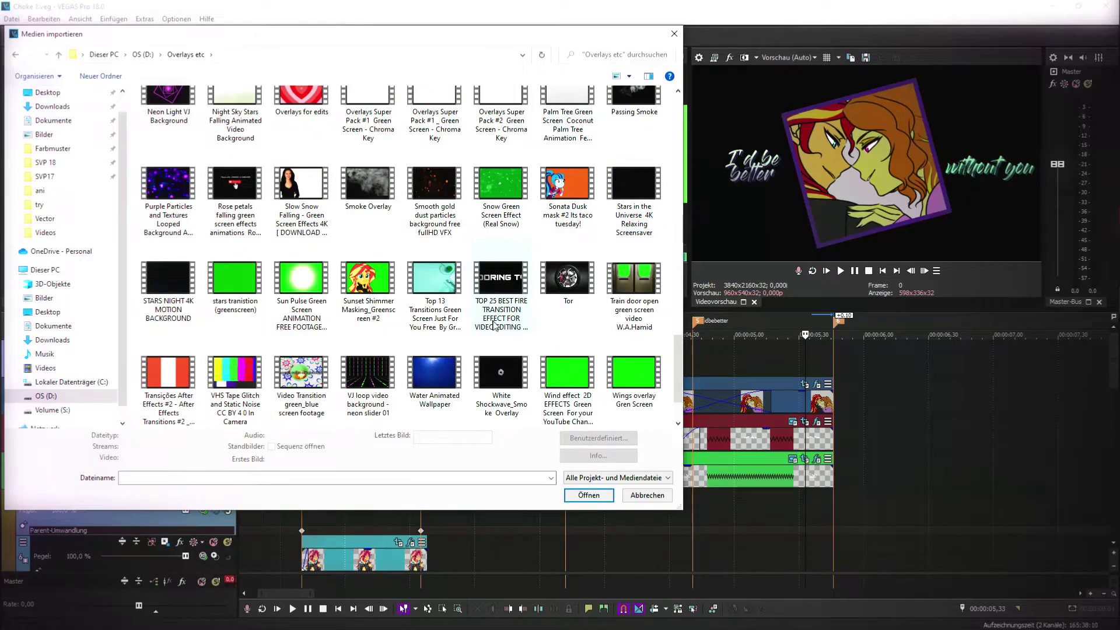
scroll(505, 328, down, 3)
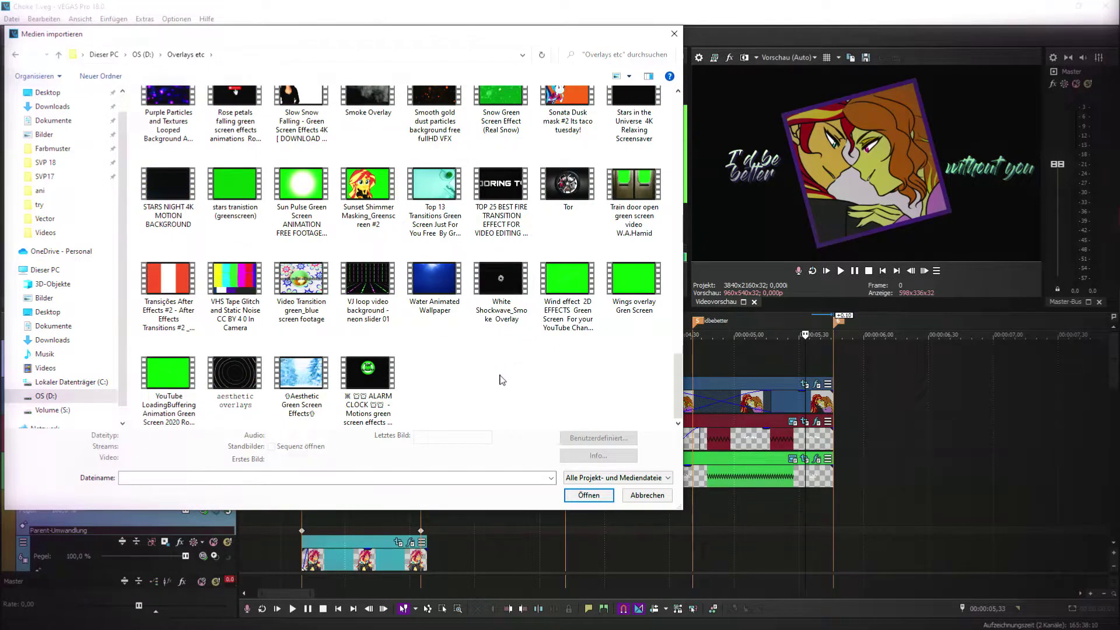
scroll(538, 394, up, 20)
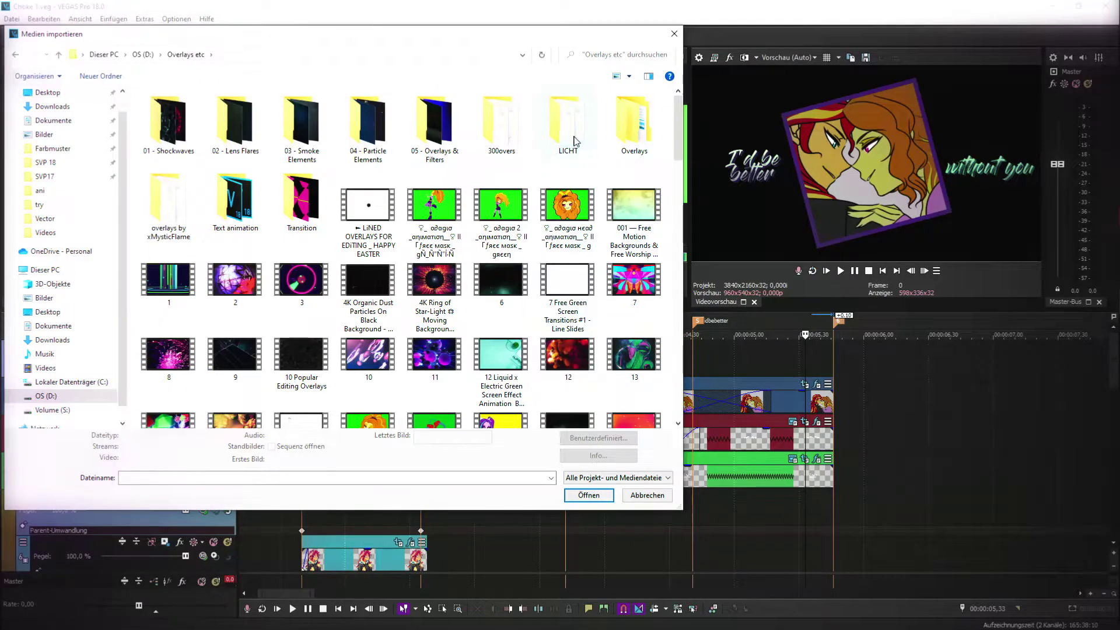
double_click(574, 140)
double_click(575, 131)
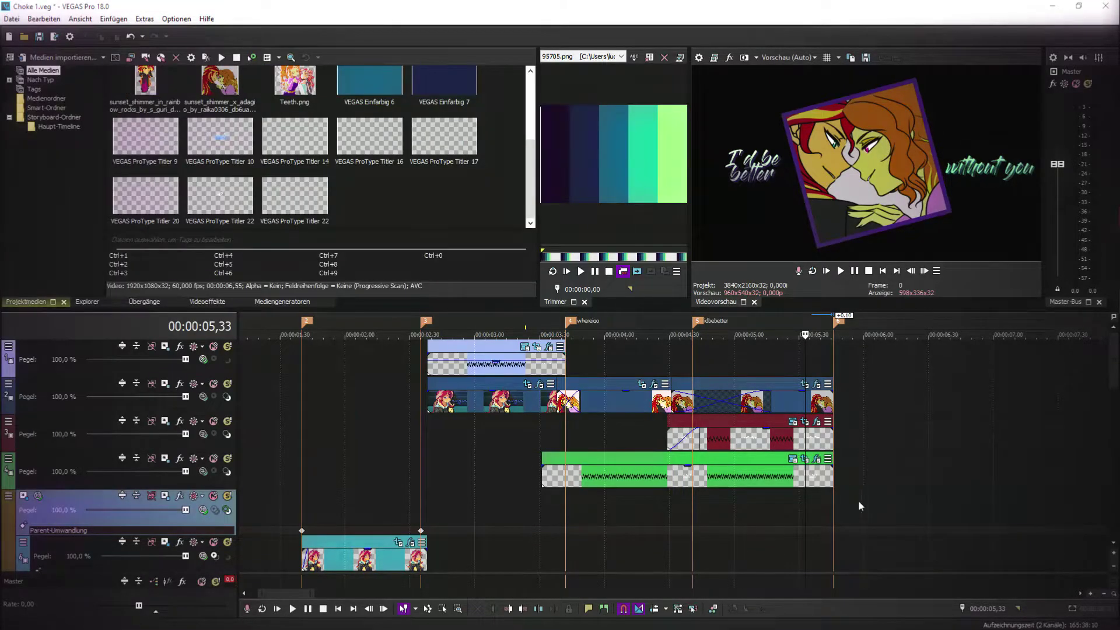
- Insert a video track below the "I'd be better" track and place the light leak clip there, starting with that title
right_click(860, 506)
click(897, 378)
scroll(373, 158, up, 3)
drag(371, 153, 902, 482)
mouse_move(903, 482)
mouse_down()
mouse_move(760, 520)
mouse_move(750, 509)
mouse_move(474, 516)
mouse_move(747, 508)
mouse_up()
- Split the light leak clip where the title events end and delete the remainder
click(833, 511)
key(s)
click(854, 517)
scroll(759, 529, right, 1)
click(791, 525)
key(Delete)
click(684, 517)
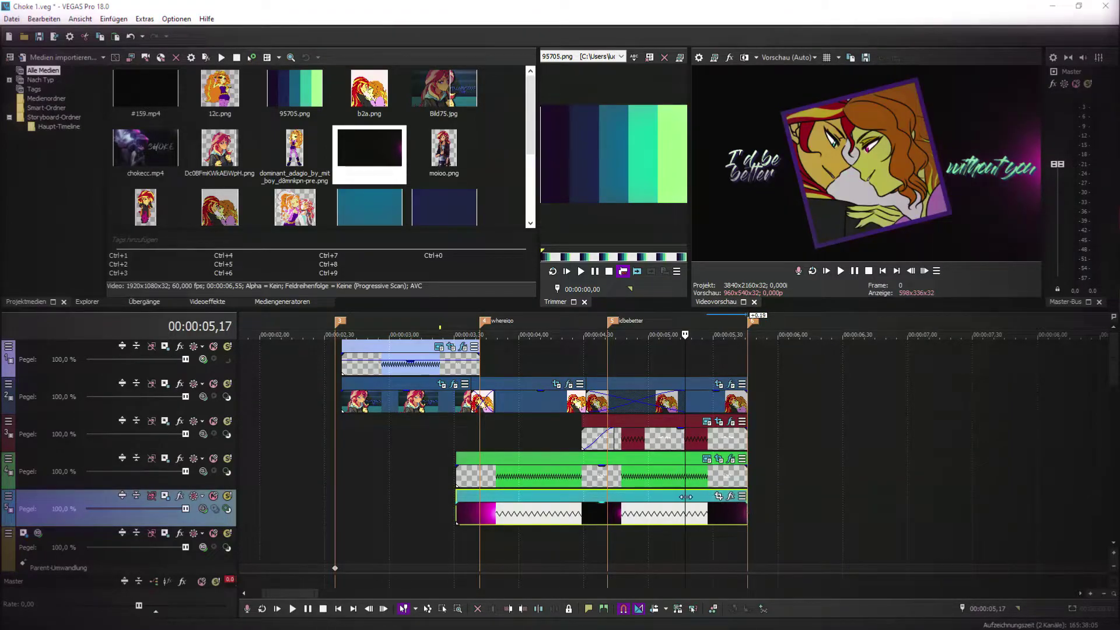
- Add the AAV ColorLab and VEGAS Bump-Map effects to the light leak event, using the Bump-Map preset "bright"
click(731, 496)
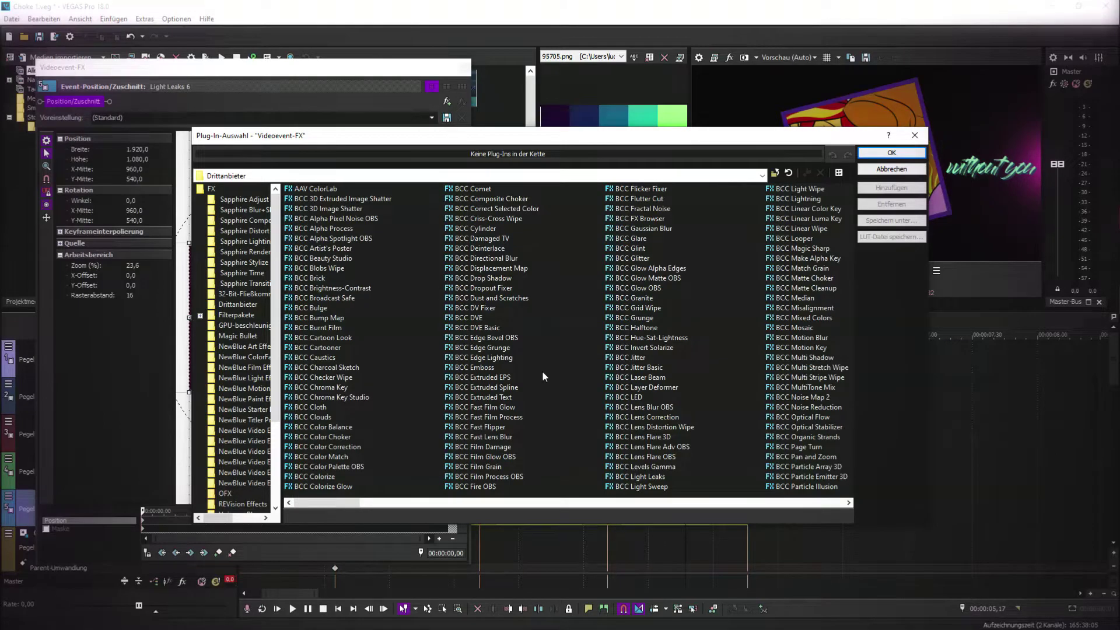
scroll(249, 465, down, 4)
double_click(315, 189)
click(222, 179)
click(196, 229)
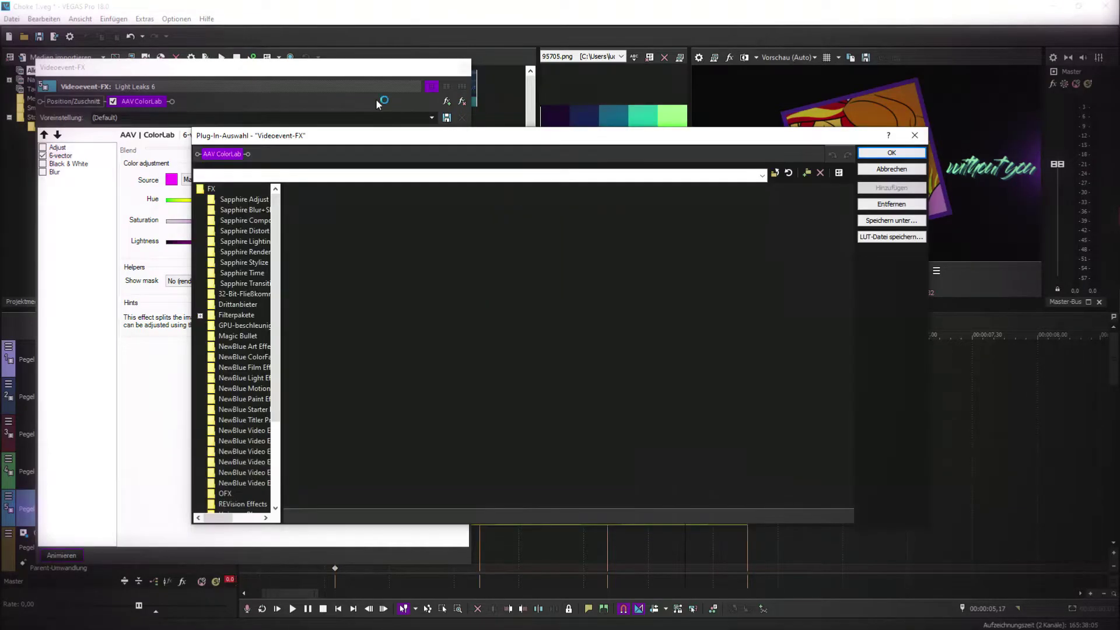
double_click(337, 350)
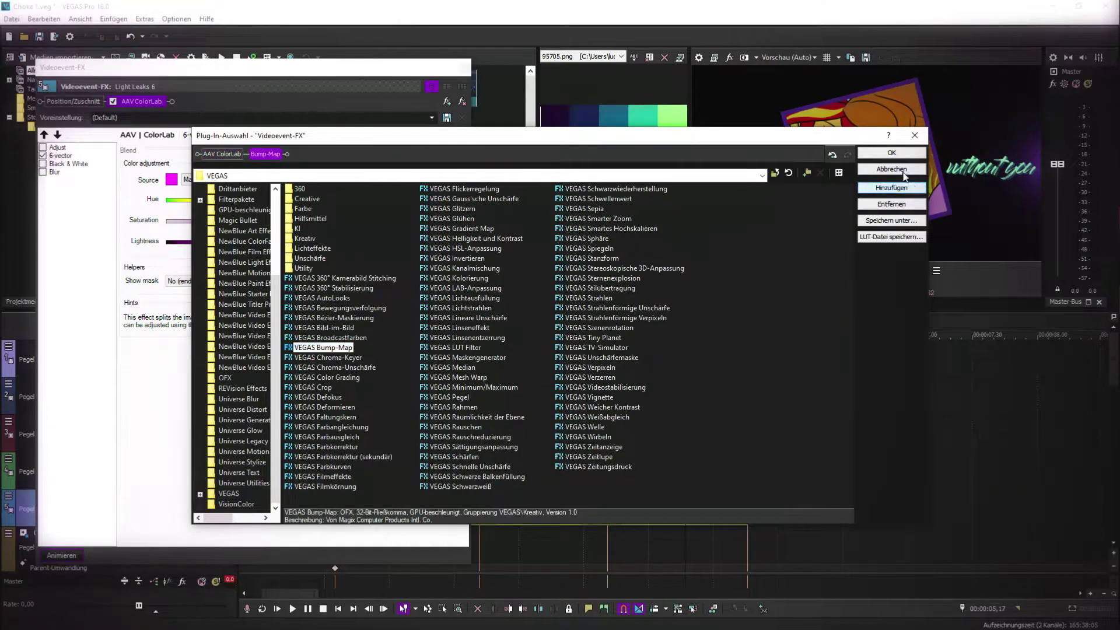
click(431, 118)
click(370, 165)
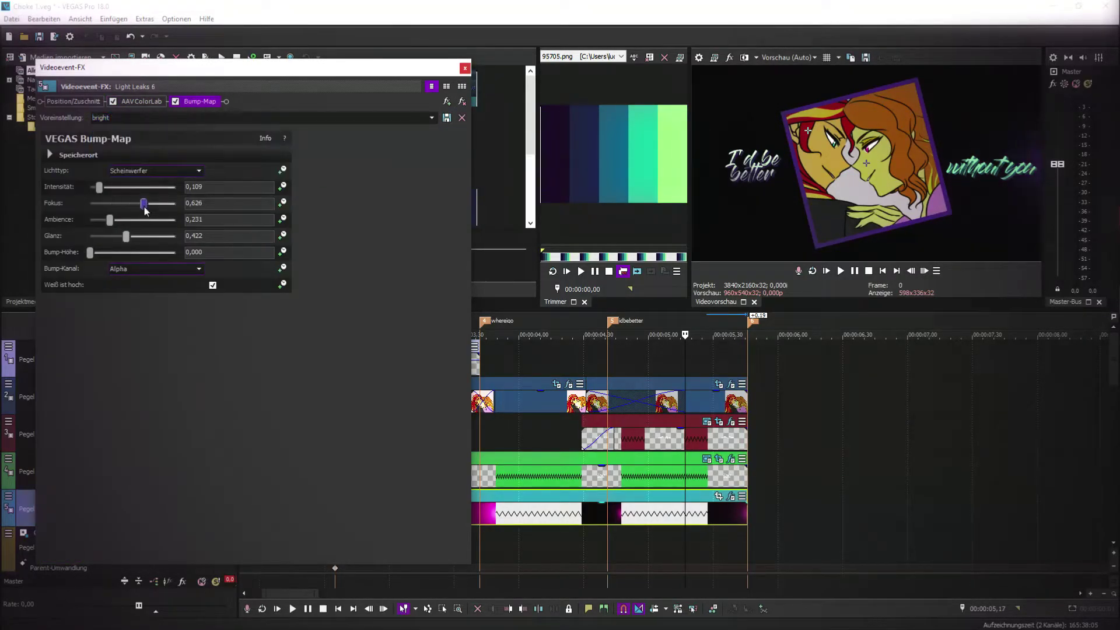
click(465, 68)
- Trim the light leak event's start to 00:00:03,38 and give it a short fade-in
click(457, 439)
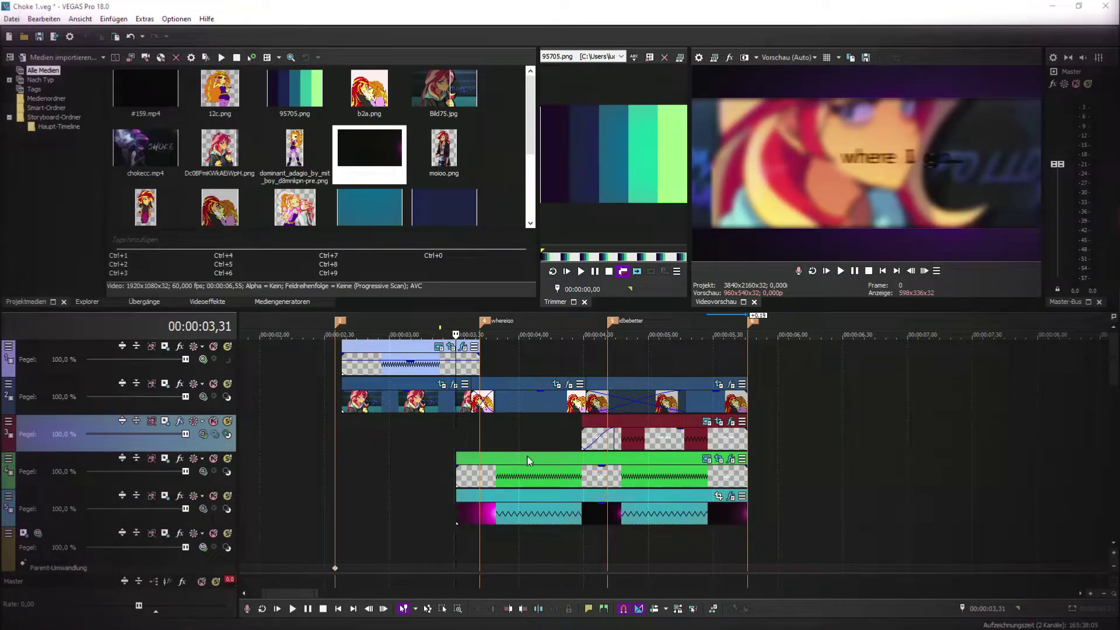
drag(457, 513, 474, 514)
scroll(475, 531, up, 2)
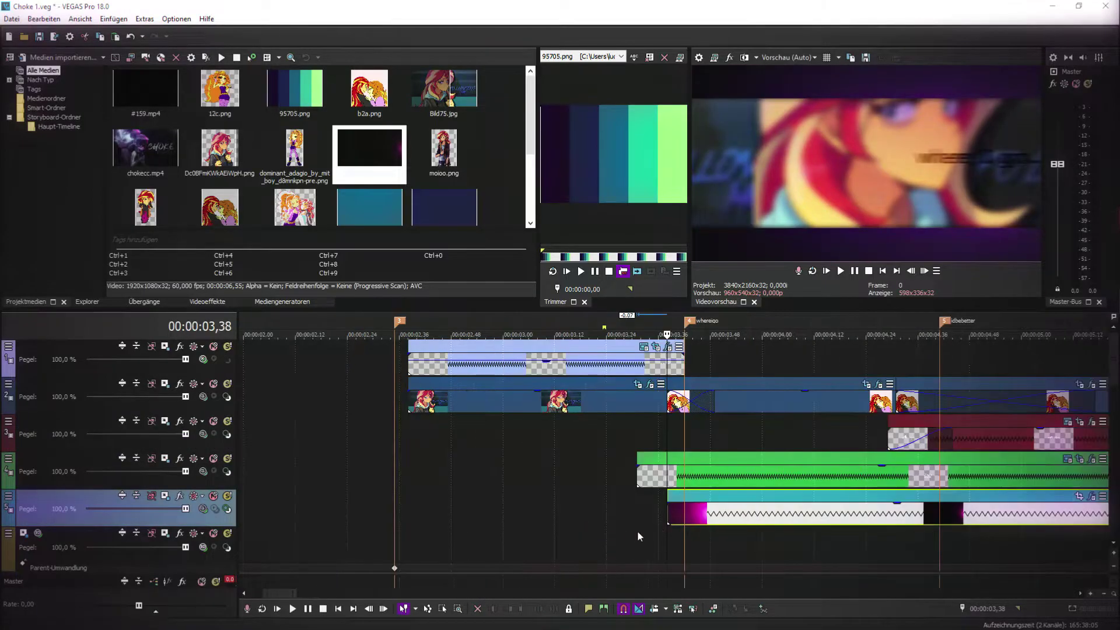
drag(669, 505, 714, 510)
- Save the project and play back the section with the light leak and the lyric titles
click(649, 531)
key(Right)
key(Right)
key(Right)
key(Right)
key(Right)
key(Right)
key(Right)
key(space)
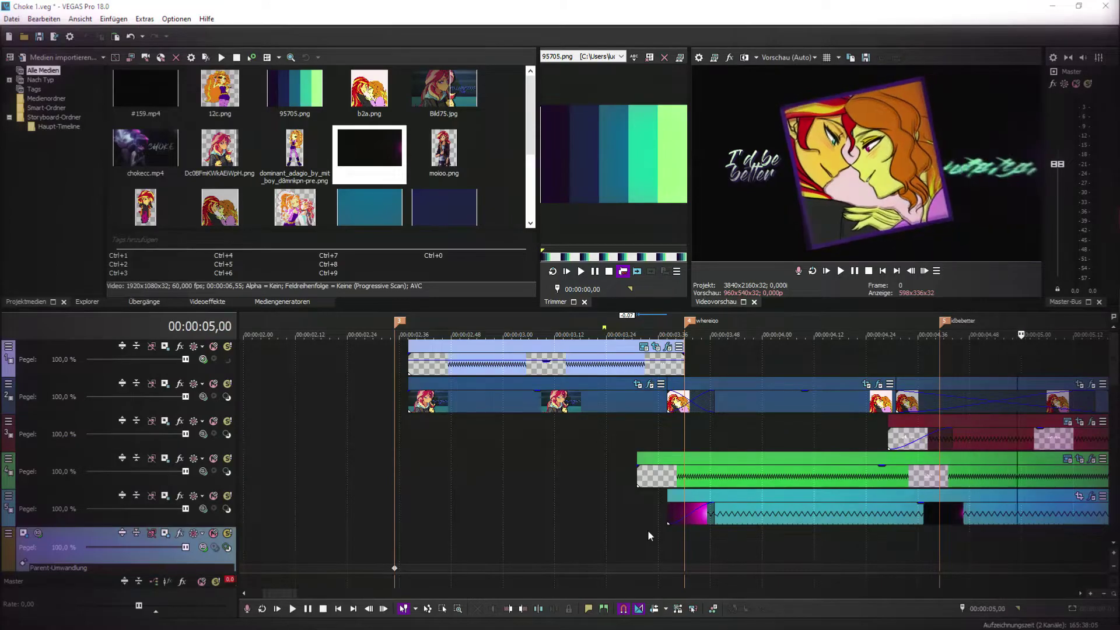
scroll(648, 529, down, 2)
click(39, 36)
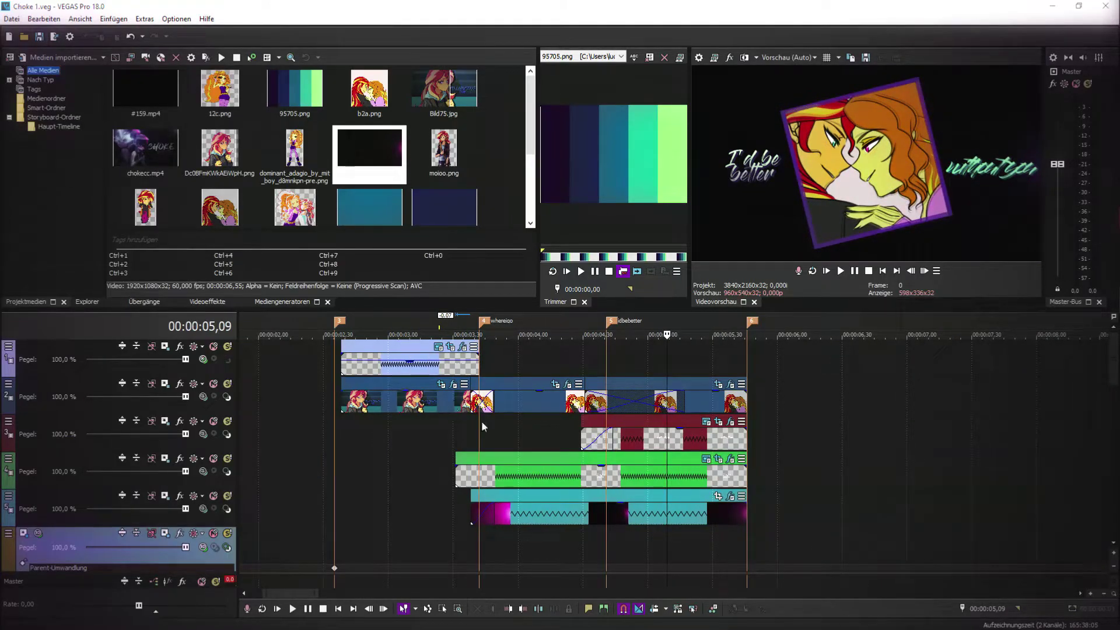
click(421, 396)
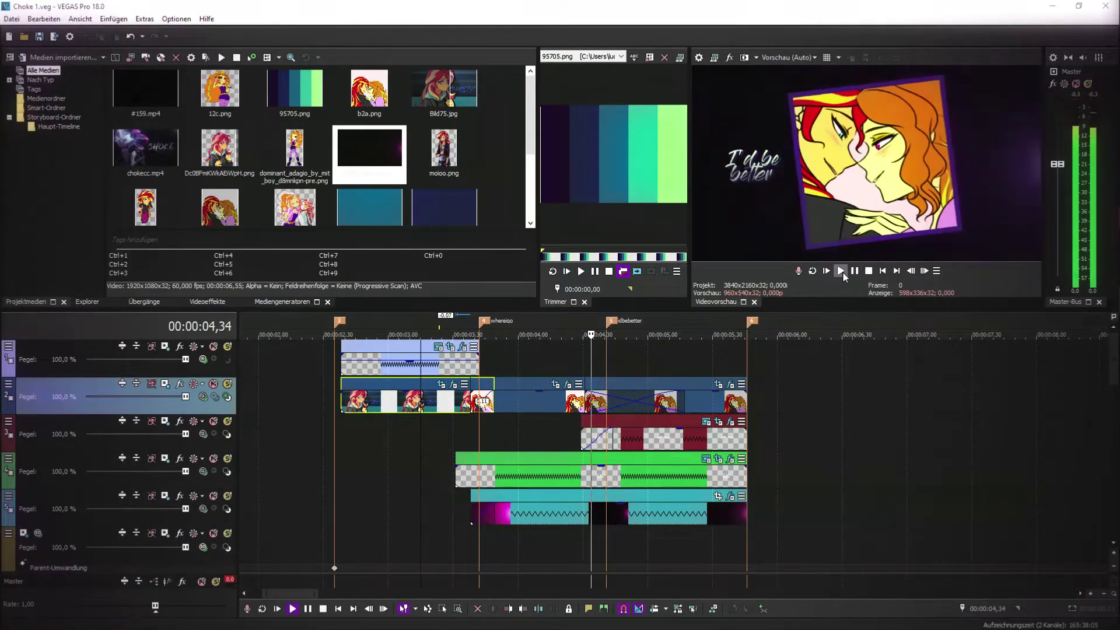
click(841, 271)
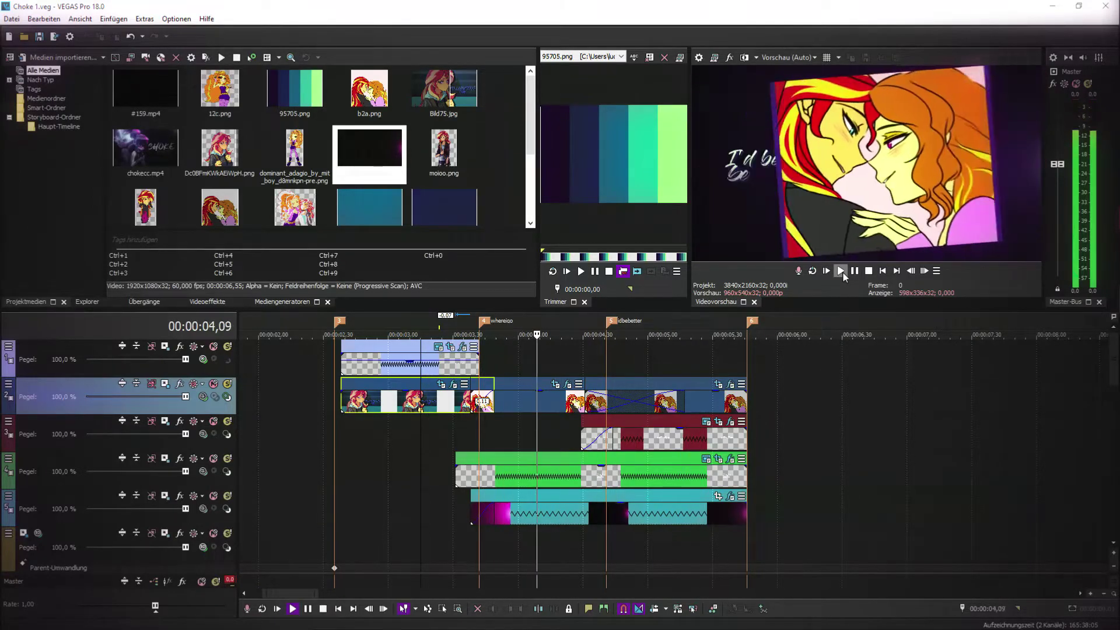
- Insert a video track below the top title track and nest the picture, lower title and light leak tracks under it
right_click(787, 365)
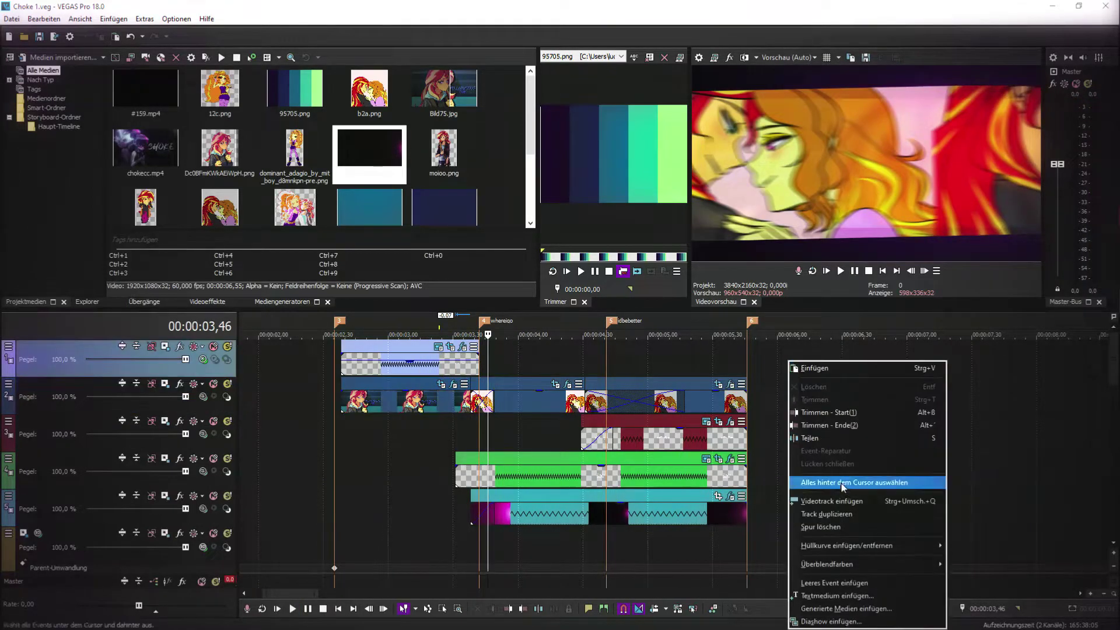
click(840, 500)
click(205, 360)
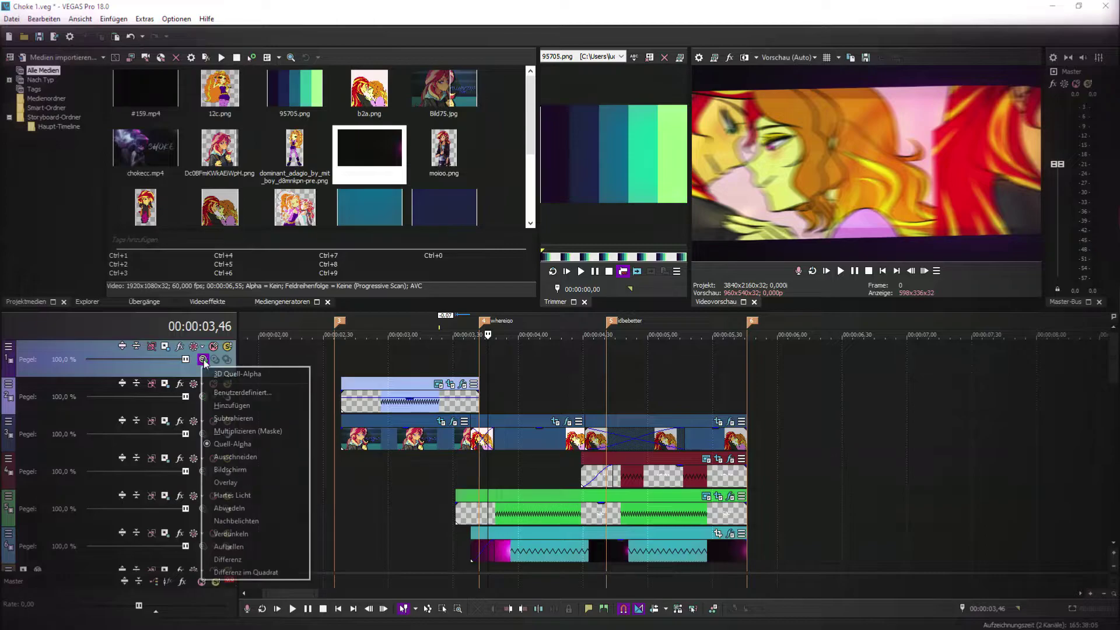
click(236, 373)
click(228, 397)
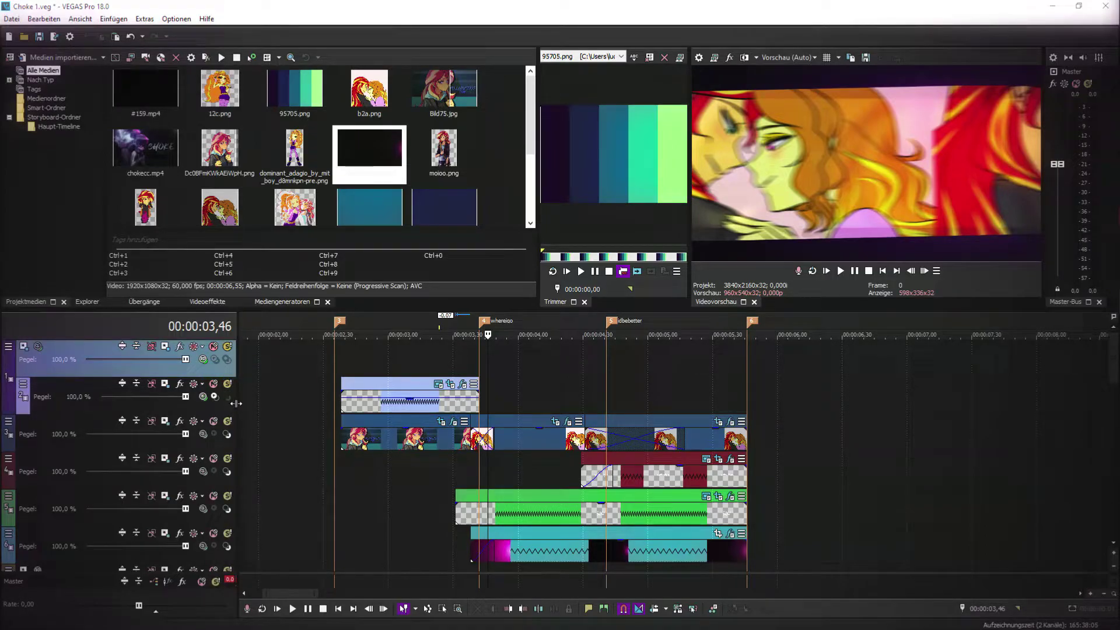
click(214, 397)
drag(219, 408, 225, 348)
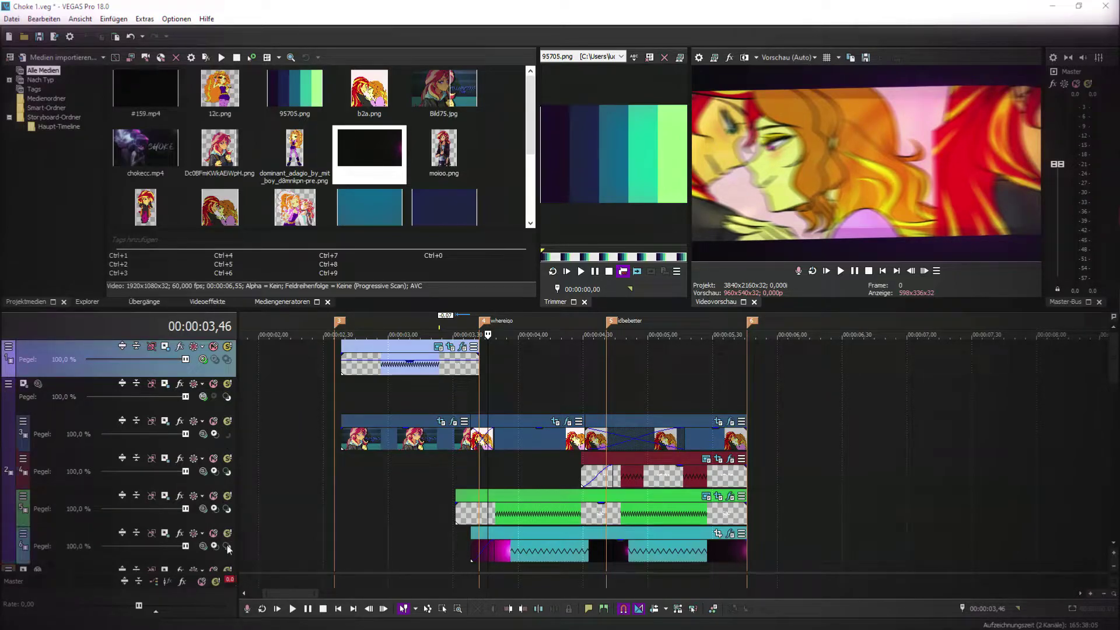
- Set the compositing mode of the new parent track and its nested tracks to 3D Quell-Alpha
click(38, 384)
click(58, 398)
click(203, 434)
click(251, 236)
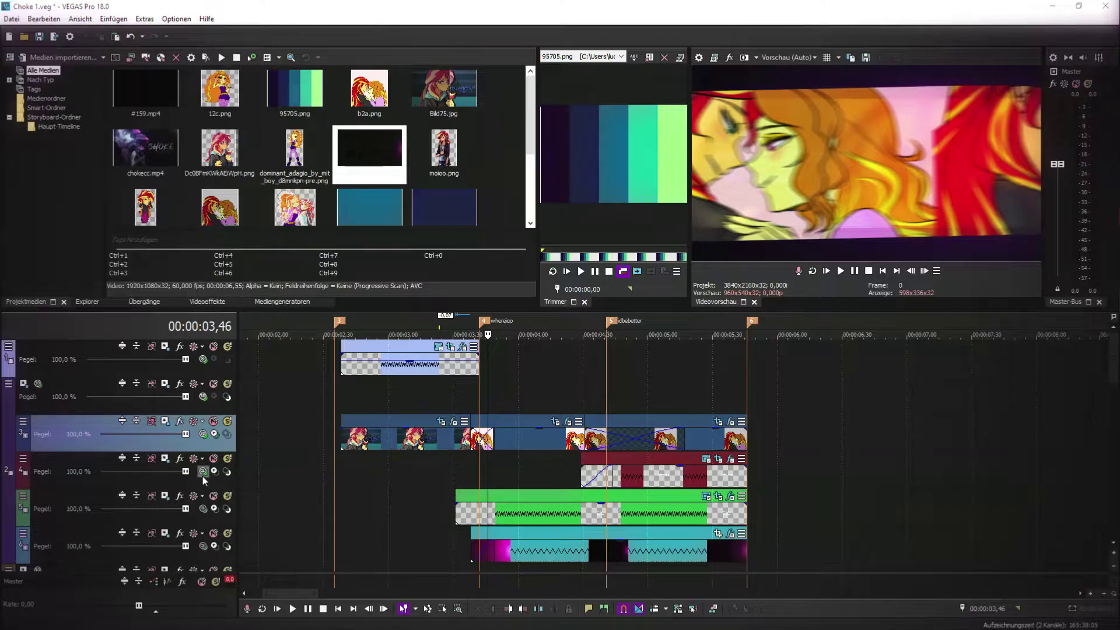
click(202, 472)
click(251, 271)
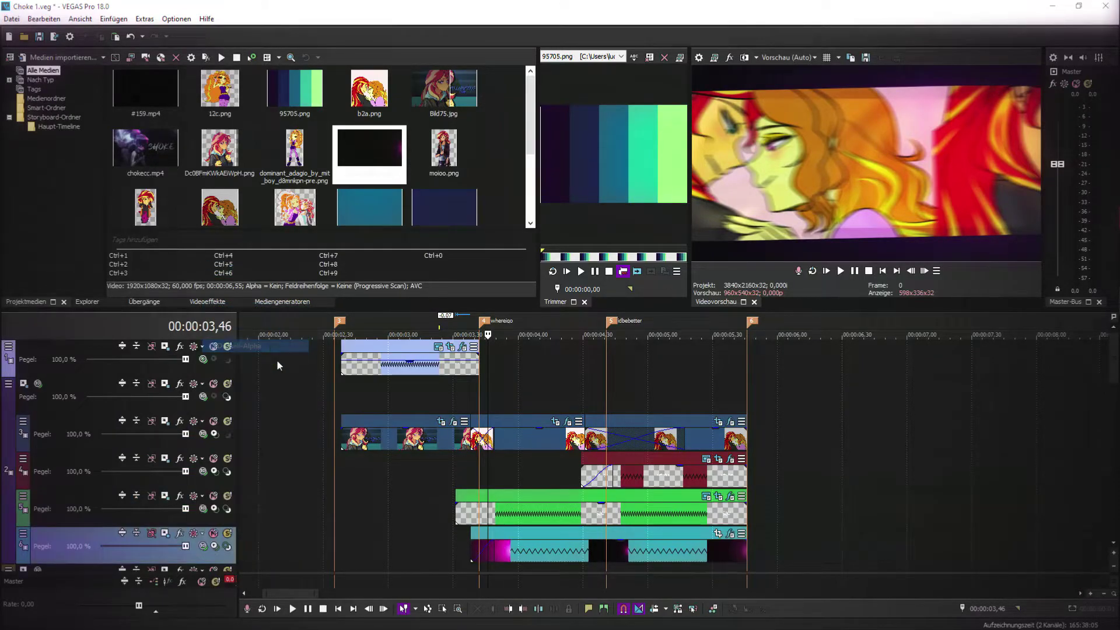
- Open the new track's parent motion in an enlarged window and add keyframes at 00:00:03,42 and 00:00:04,06
click(387, 397)
drag(388, 398, 408, 410)
click(23, 384)
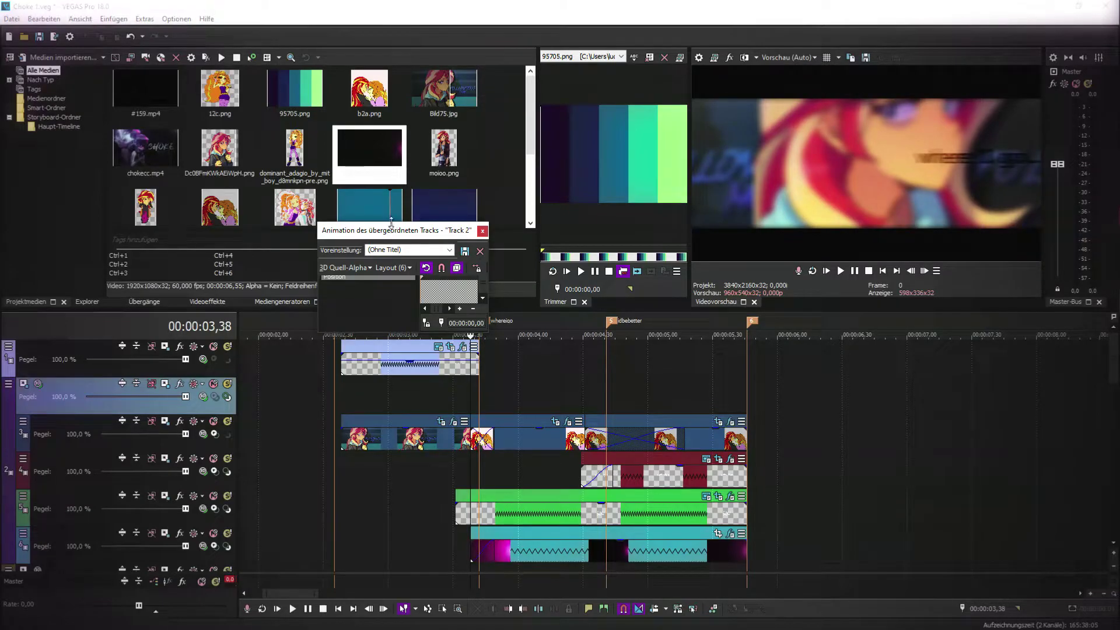
drag(391, 221, 391, 49)
drag(318, 127, 68, 131)
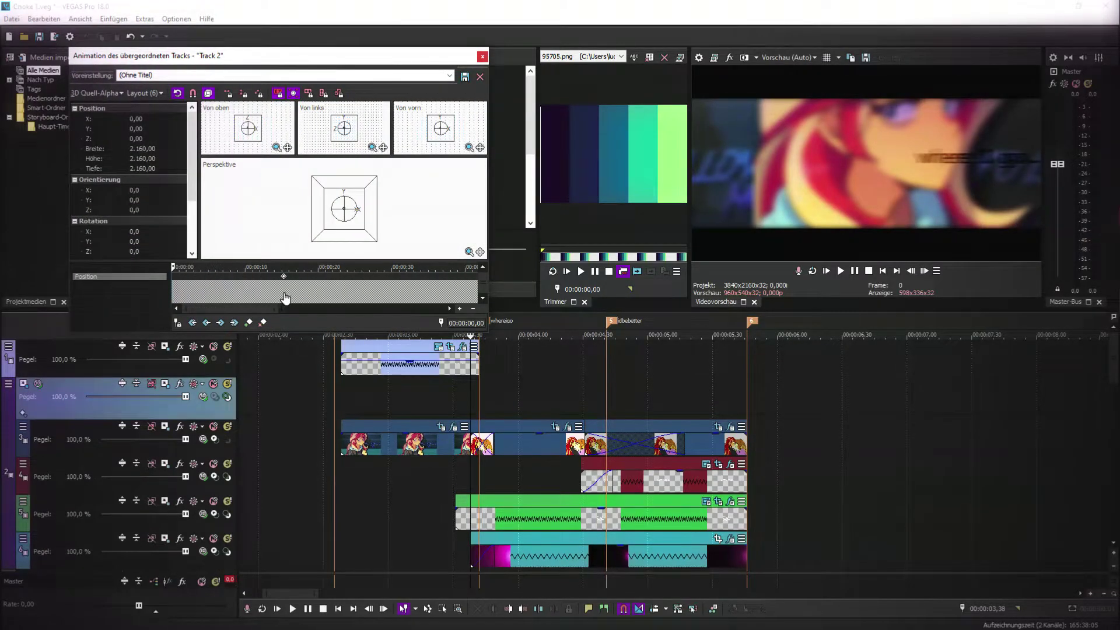
scroll(654, 435, down, 8)
scroll(666, 420, up, 8)
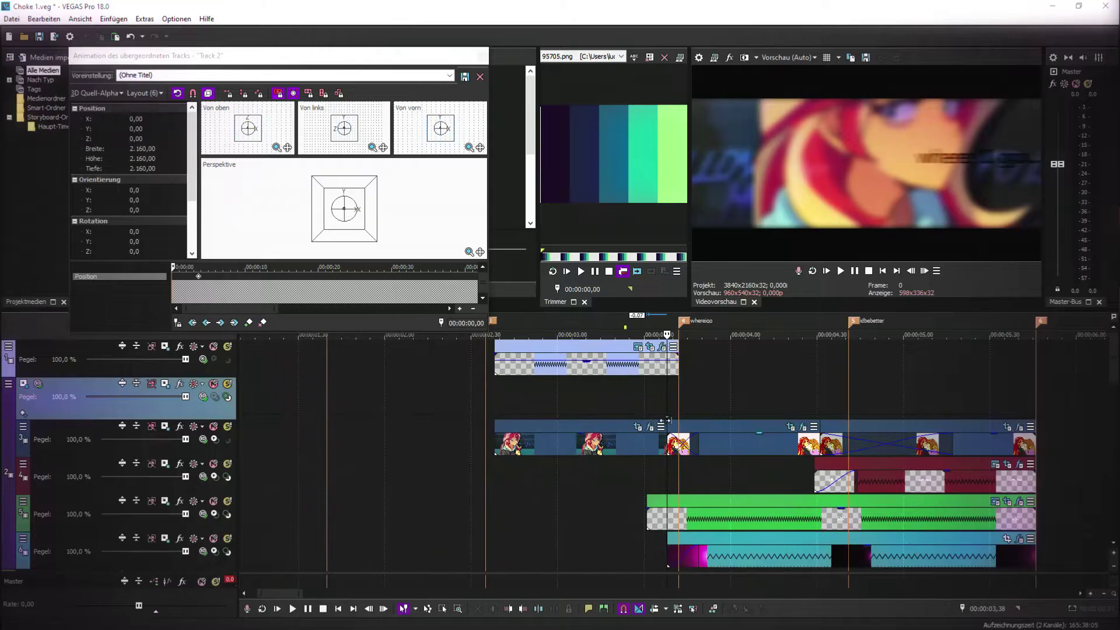
drag(676, 420, 747, 415)
double_click(747, 416)
double_click(747, 418)
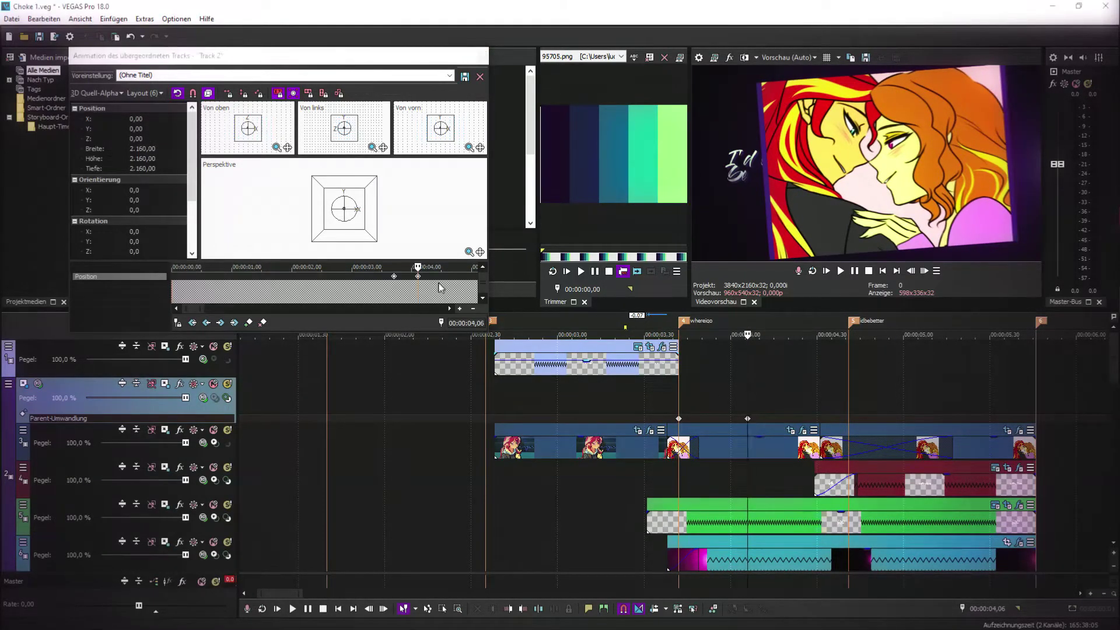
- Offset the parent motion at the 00:00:04,06 keyframe to X 549,36, enlarge it to 2.386,37, change the keyframe's interpolation and play back the section
drag(315, 253, 348, 248)
right_click(417, 277)
click(445, 375)
click(678, 419)
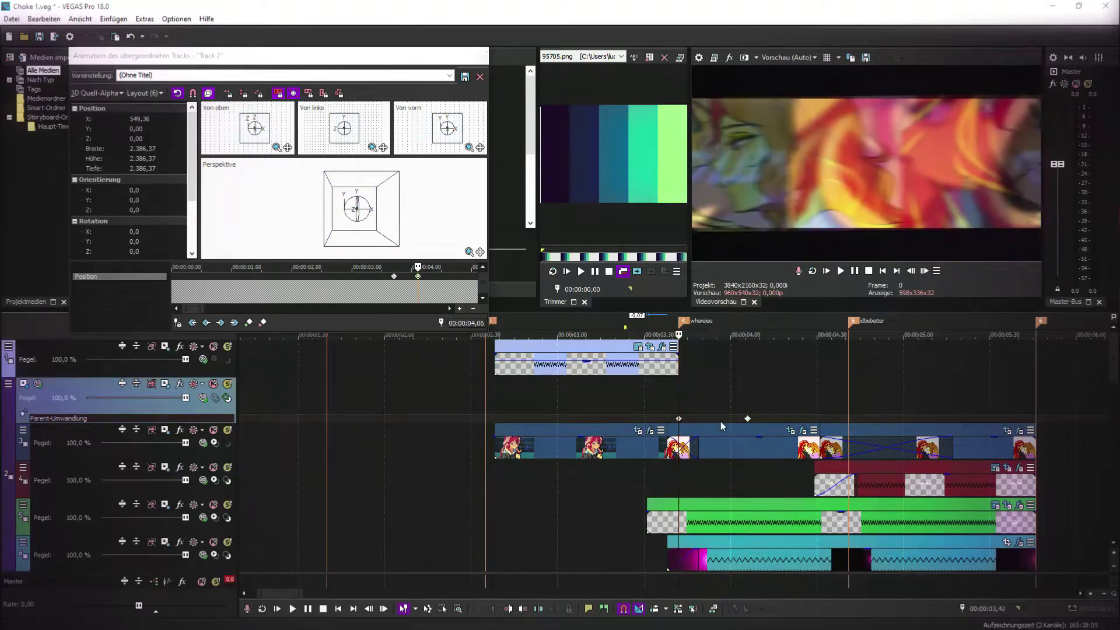
key(space)
key(space)
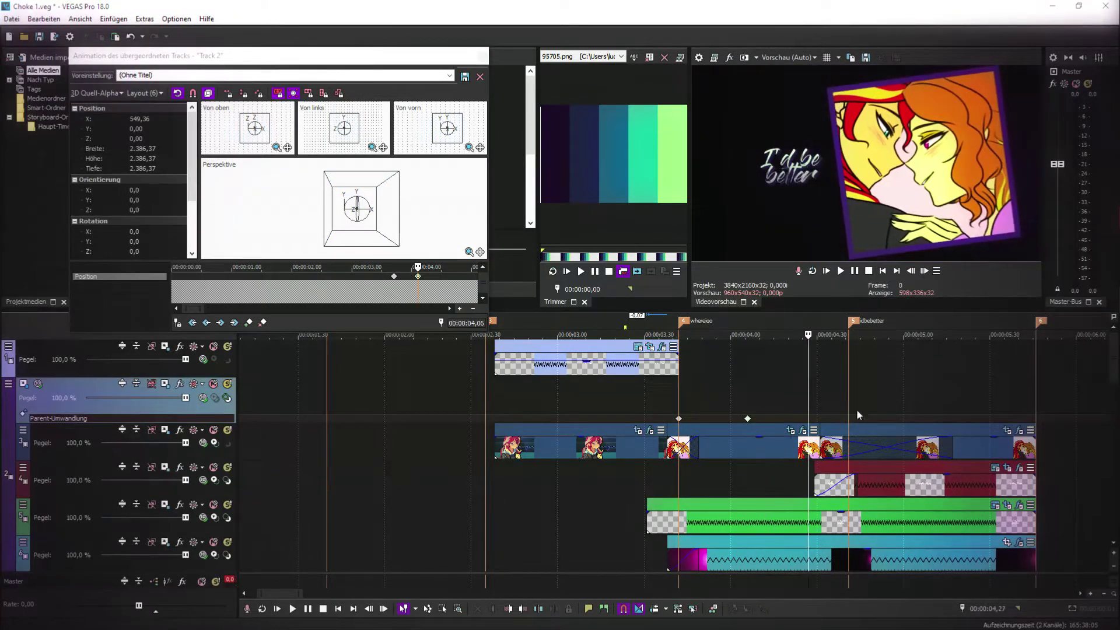
- Add a parent-motion keyframe shortly after marker 5 with position X -449,48, Y 49,94, size 2.559,27 and Z orientation 6,0
scroll(856, 408, down, 1)
drag(421, 240, 362, 242)
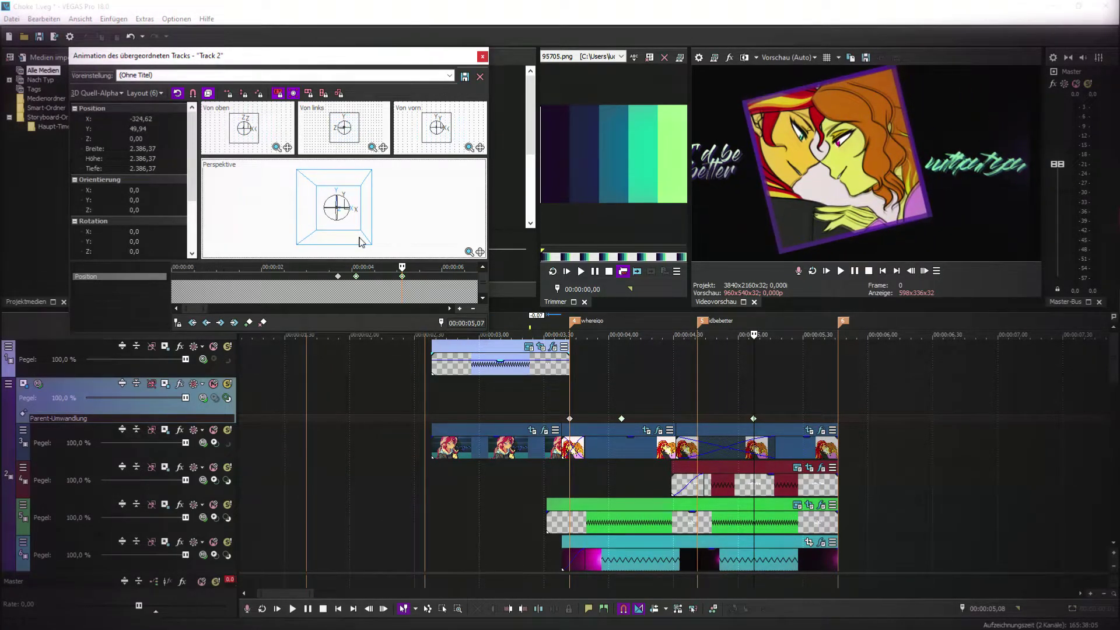
click(173, 208)
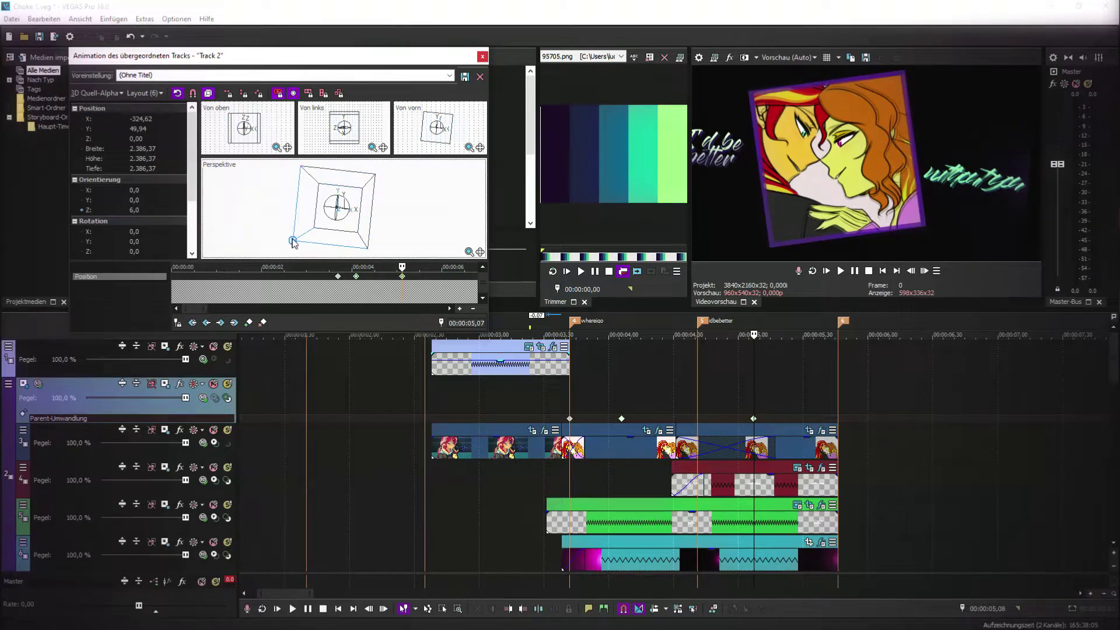
drag(291, 243, 313, 244)
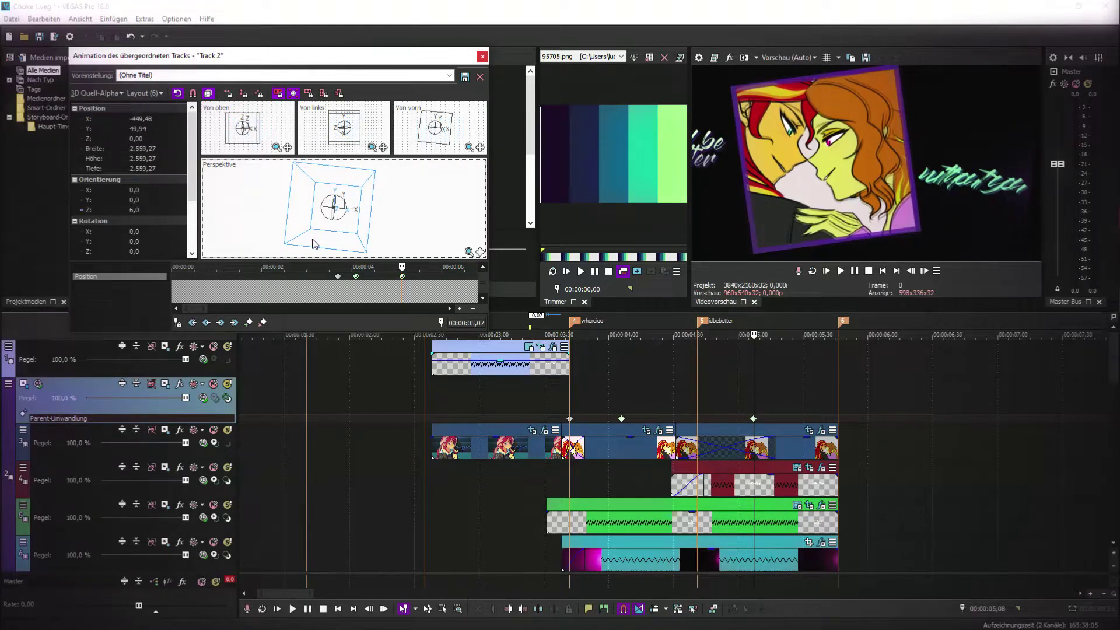
key(space)
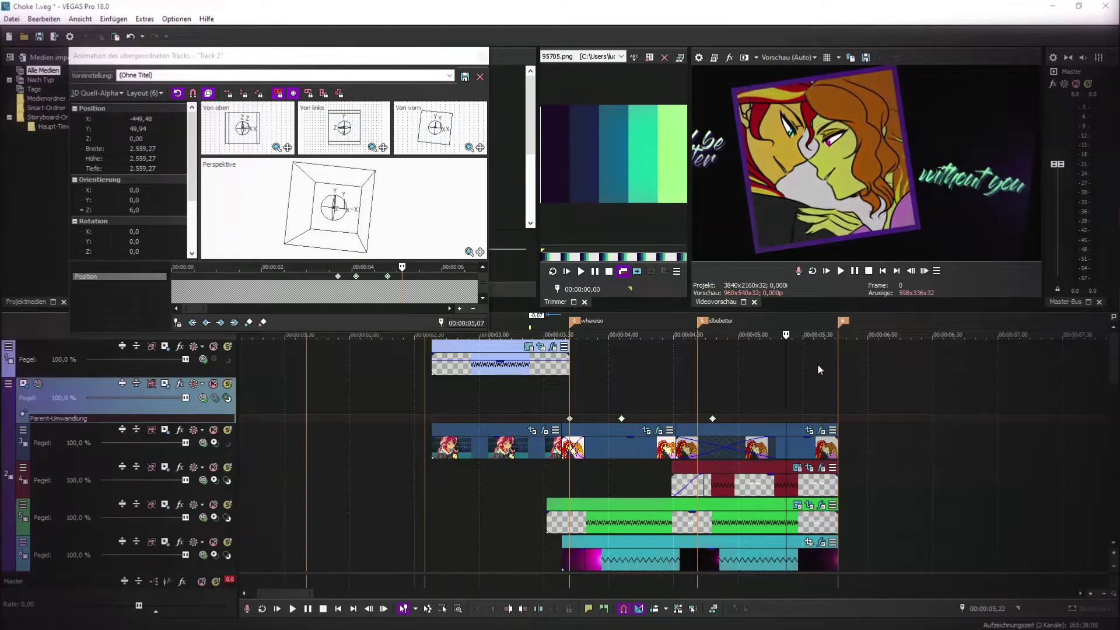
- Extend the last picture, both lyric titles and the light leak so that they all end at 00:00:06,30
click(851, 272)
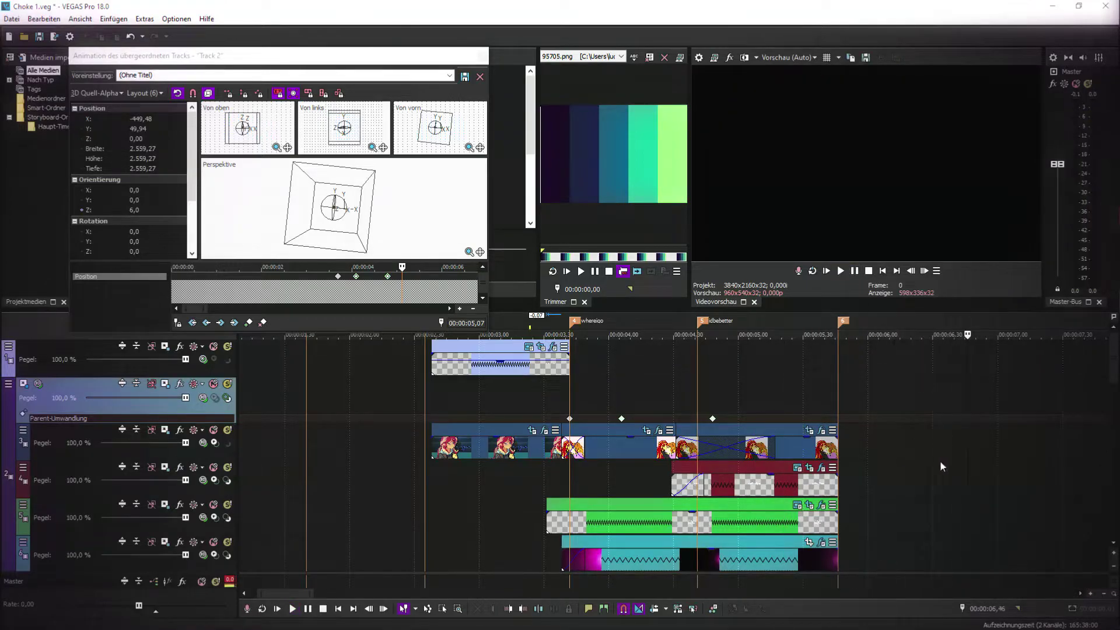
click(952, 453)
click(900, 434)
click(845, 272)
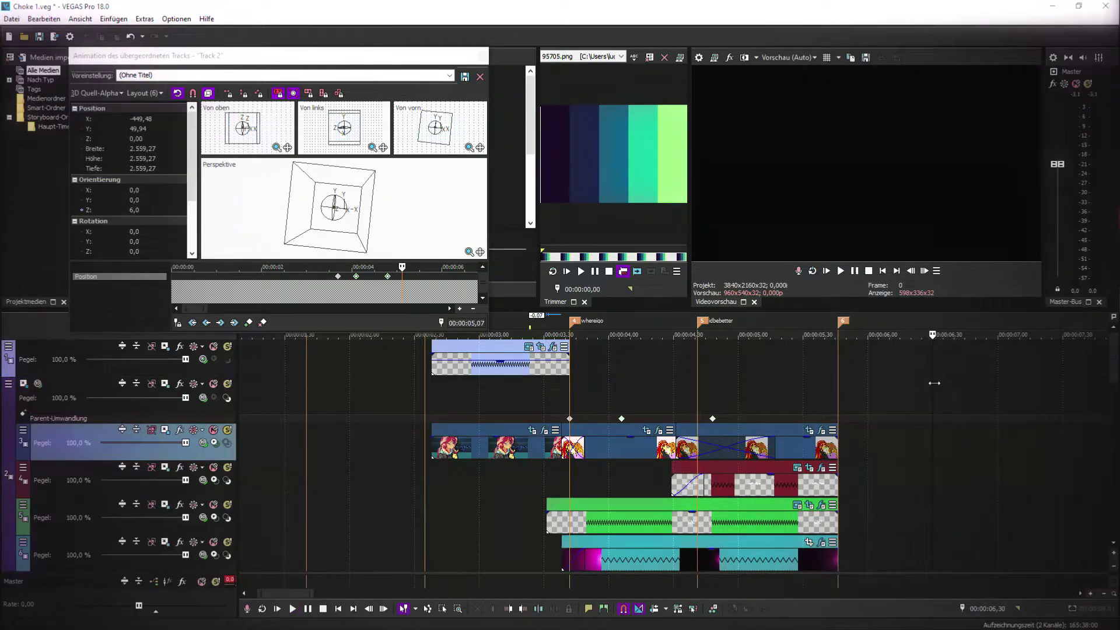
drag(838, 444, 931, 443)
drag(838, 480, 936, 480)
drag(837, 517, 936, 514)
drag(936, 484, 931, 517)
click(866, 558)
drag(839, 561, 932, 557)
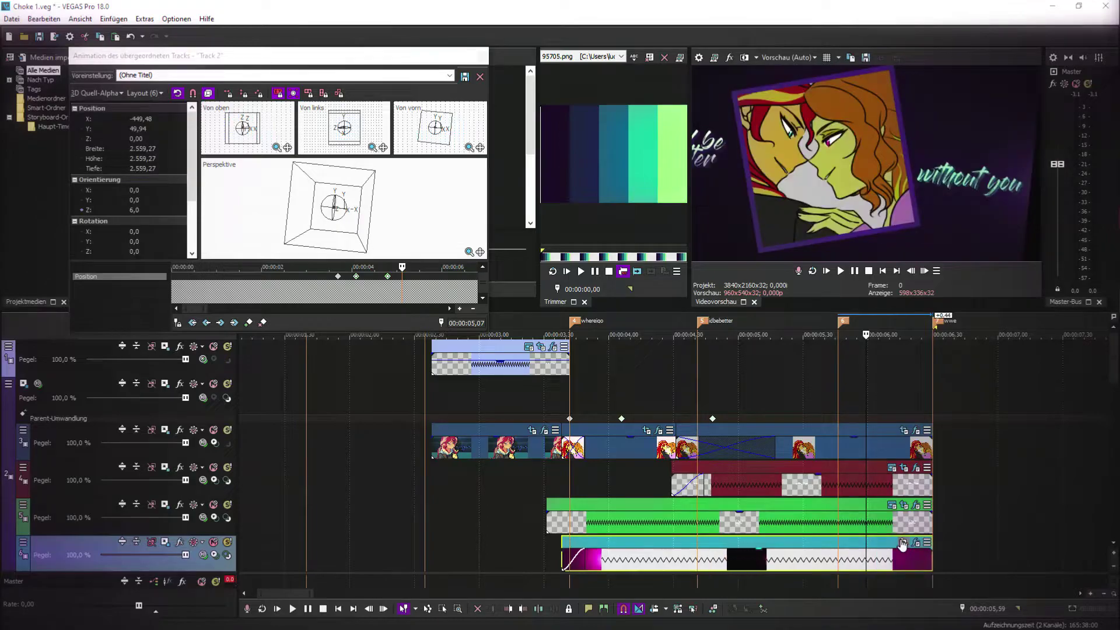
- Add a centered parent-motion keyframe with size 1.841,94, change its interpolation and place it at the end of the clips
double_click(868, 418)
right_click(442, 282)
click(410, 287)
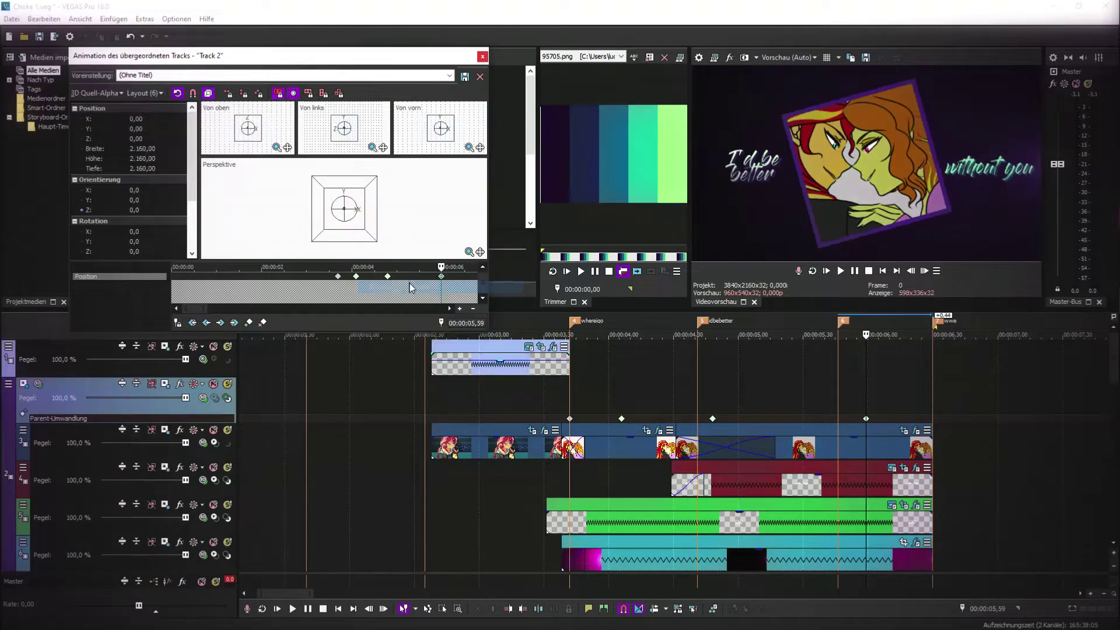
drag(314, 240, 319, 241)
right_click(866, 419)
click(895, 449)
drag(866, 418, 933, 419)
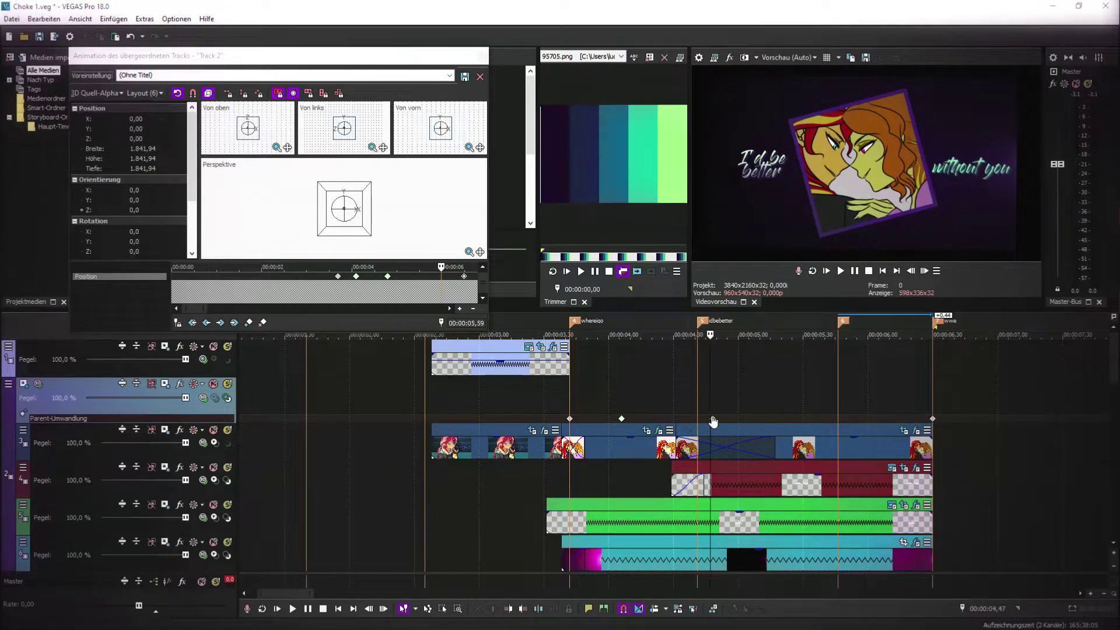
- Move the second and third parent-motion keyframes slightly later, change the third one's interpolation and play back the motion
drag(713, 419, 729, 420)
right_click(728, 419)
click(755, 448)
click(564, 401)
key(space)
drag(621, 419, 643, 419)
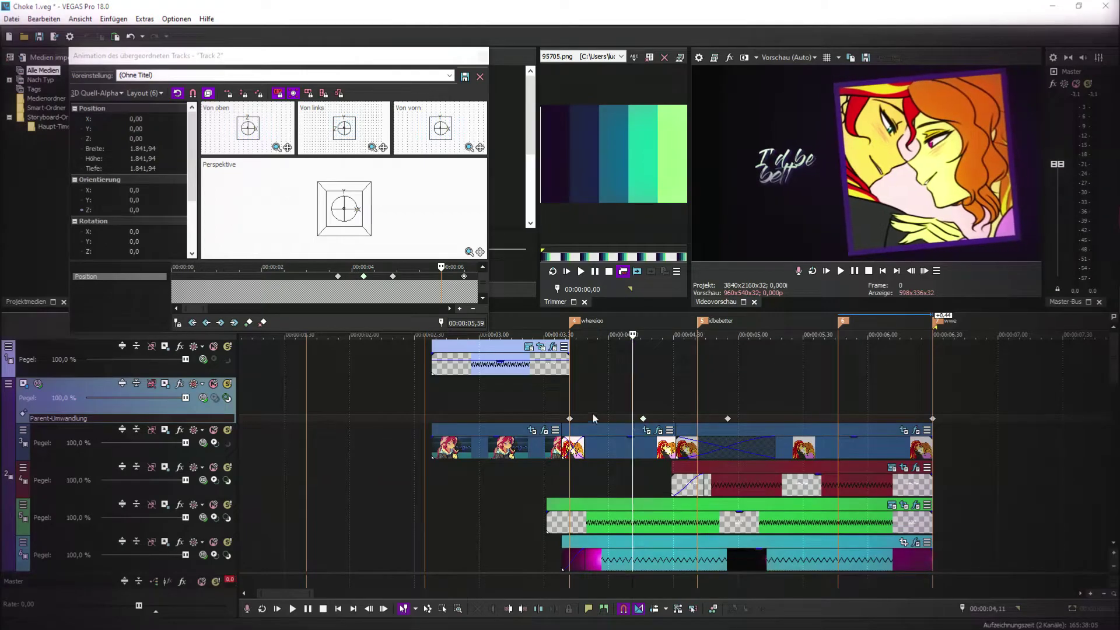
click(840, 271)
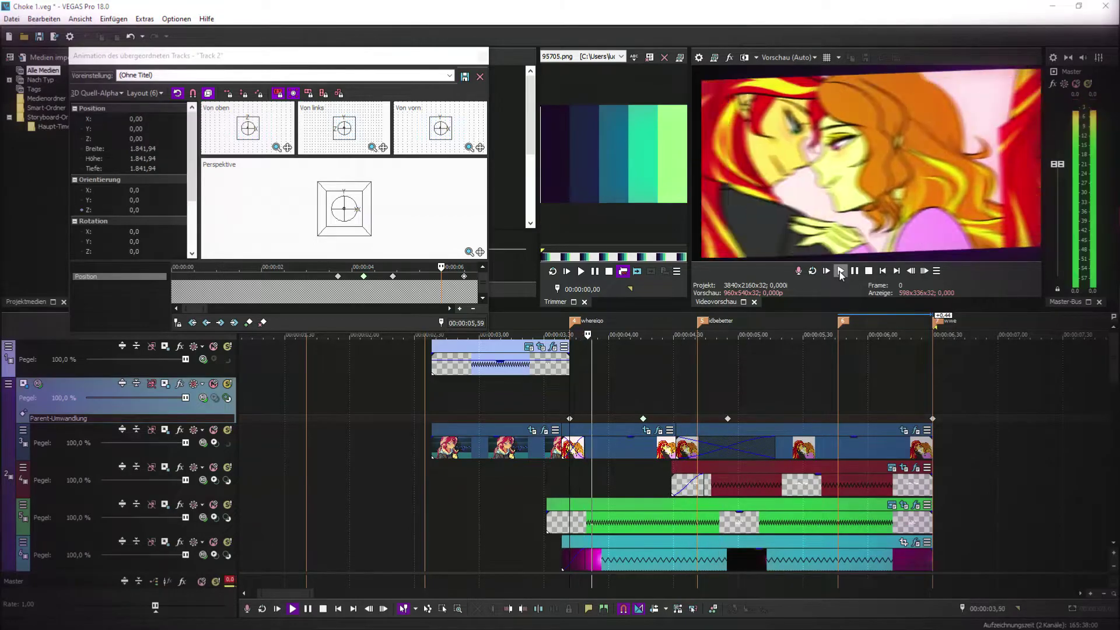
click(841, 271)
- Retime the second parent keyframe to 00:00:04,25 and set it to X 898,96, Y 24,97 and size 2.744,18
right_click(662, 420)
click(712, 454)
click(693, 432)
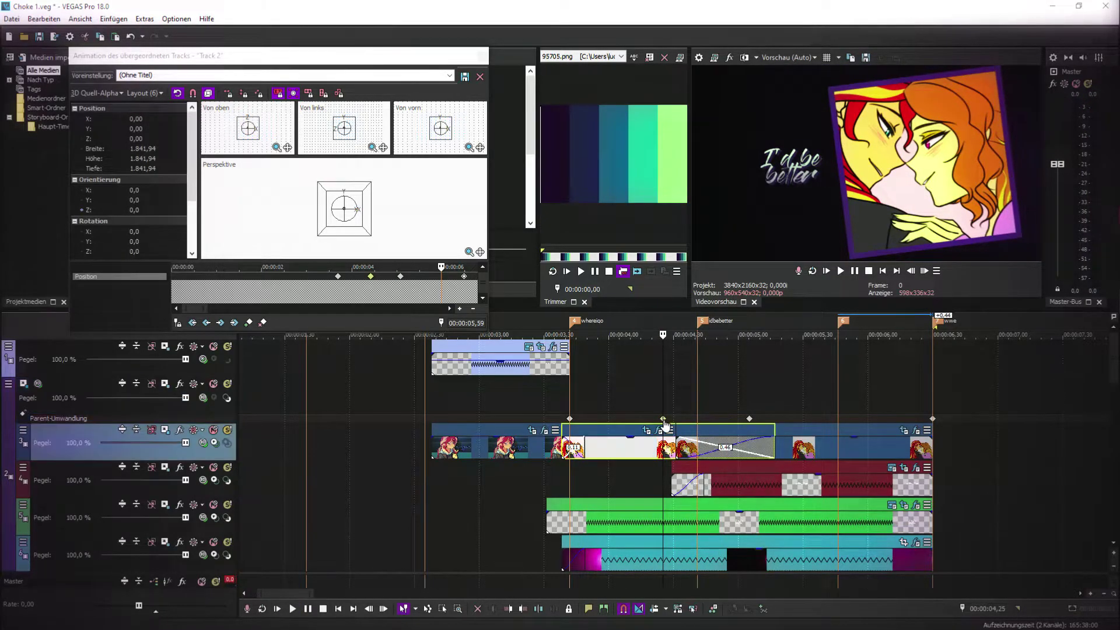
drag(322, 250, 357, 246)
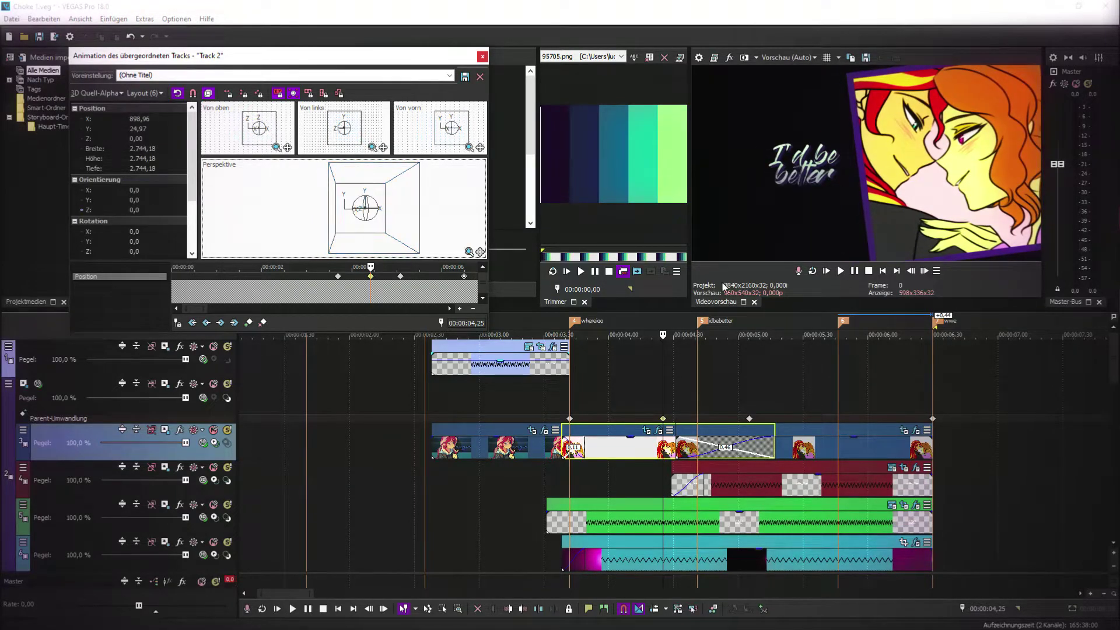
click(570, 399)
click(841, 270)
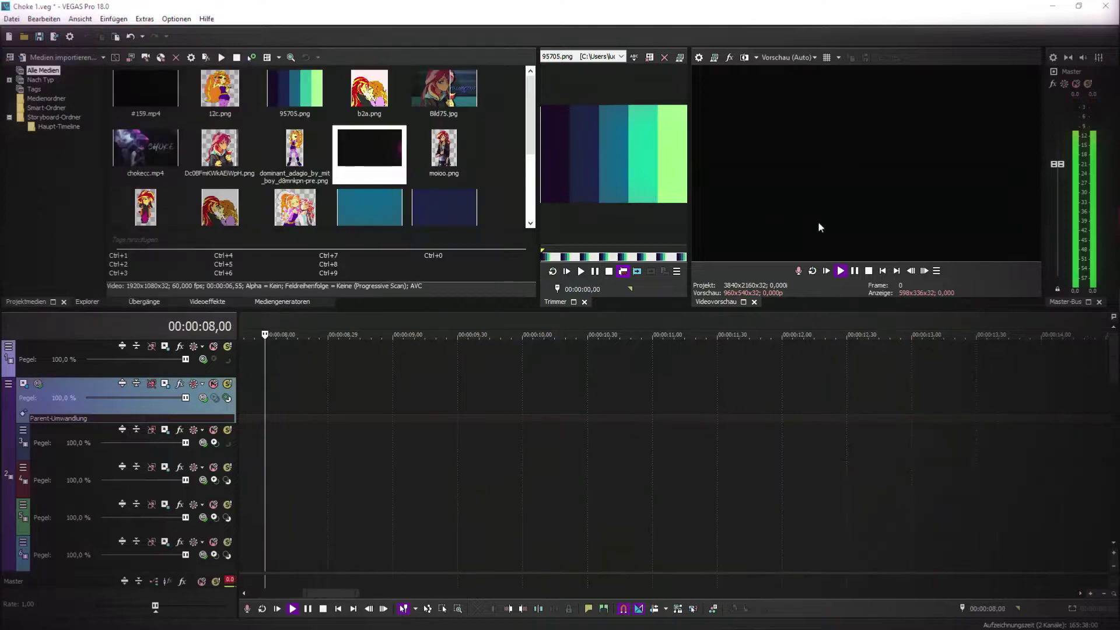
- Apply the "z" preset of S_DropShadow to the last picture on the nested picture track
key(Return)
scroll(568, 473, down, 3)
click(489, 486)
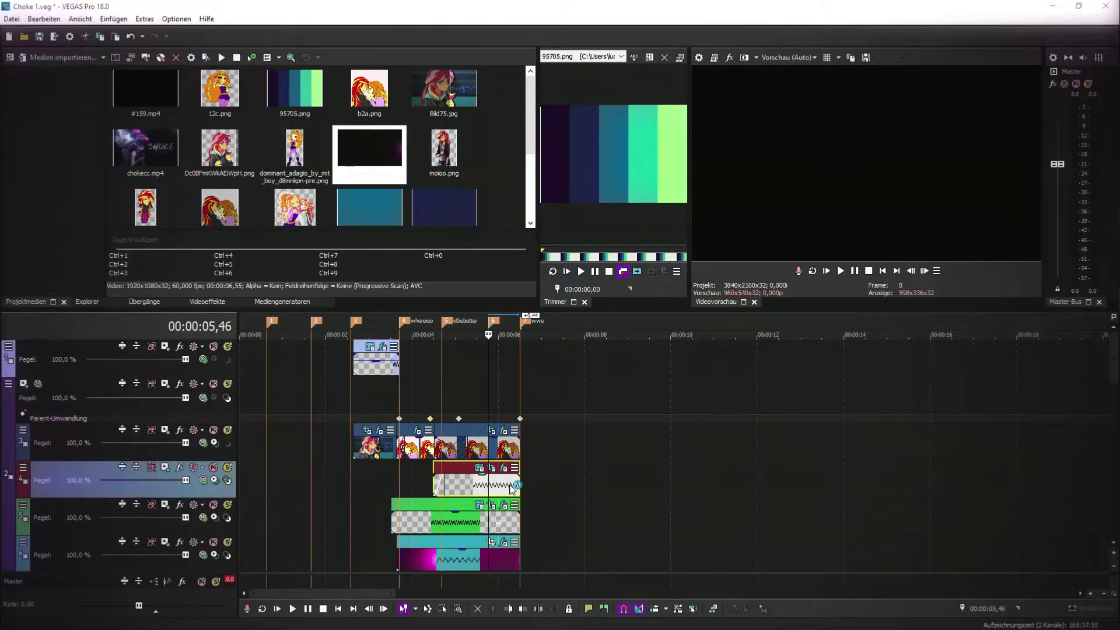
click(512, 487)
scroll(606, 487, down, 1)
scroll(525, 443, up, 3)
click(207, 302)
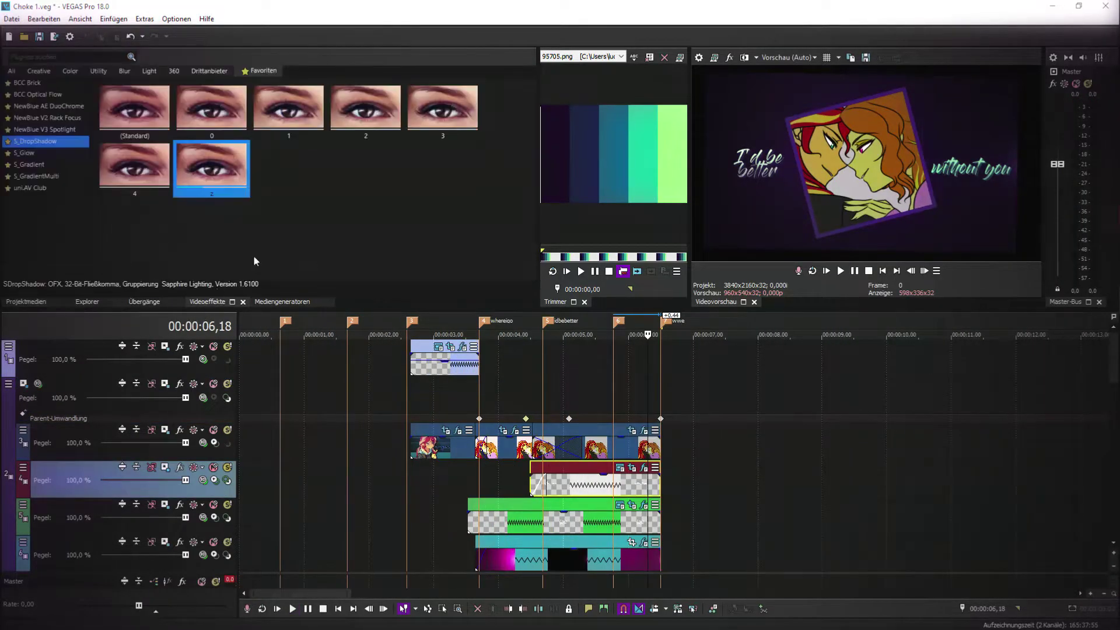
drag(623, 447, 623, 446)
- Sample the dark purple of the palette image as the drop shadow color (279; 0,95; 0,26) and adjust the shadow's horizontal shift
click(135, 187)
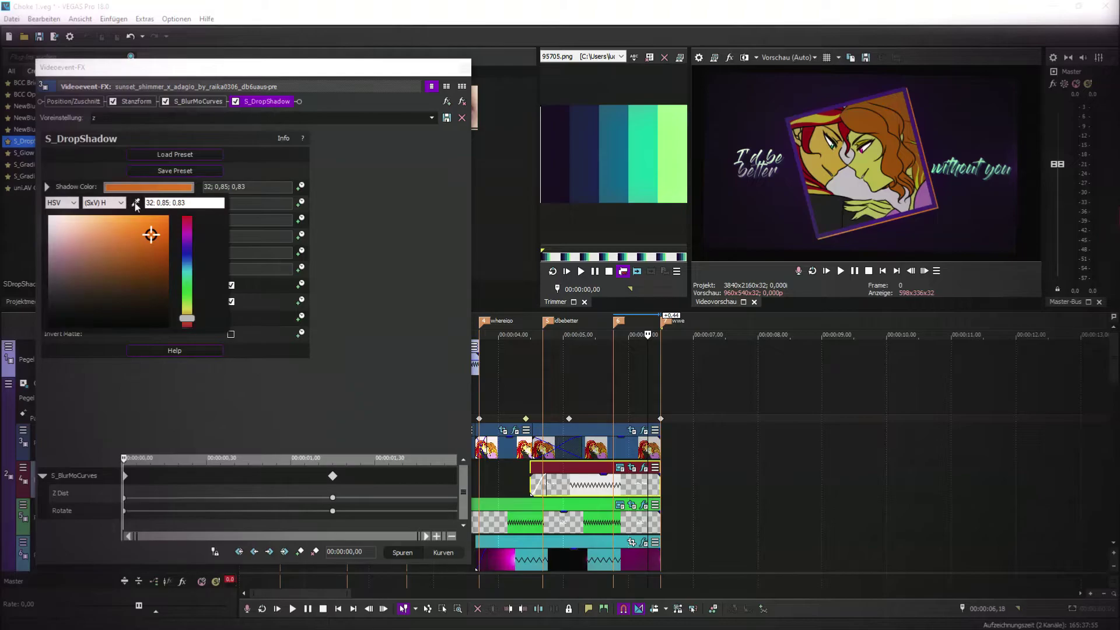
click(551, 150)
click(585, 195)
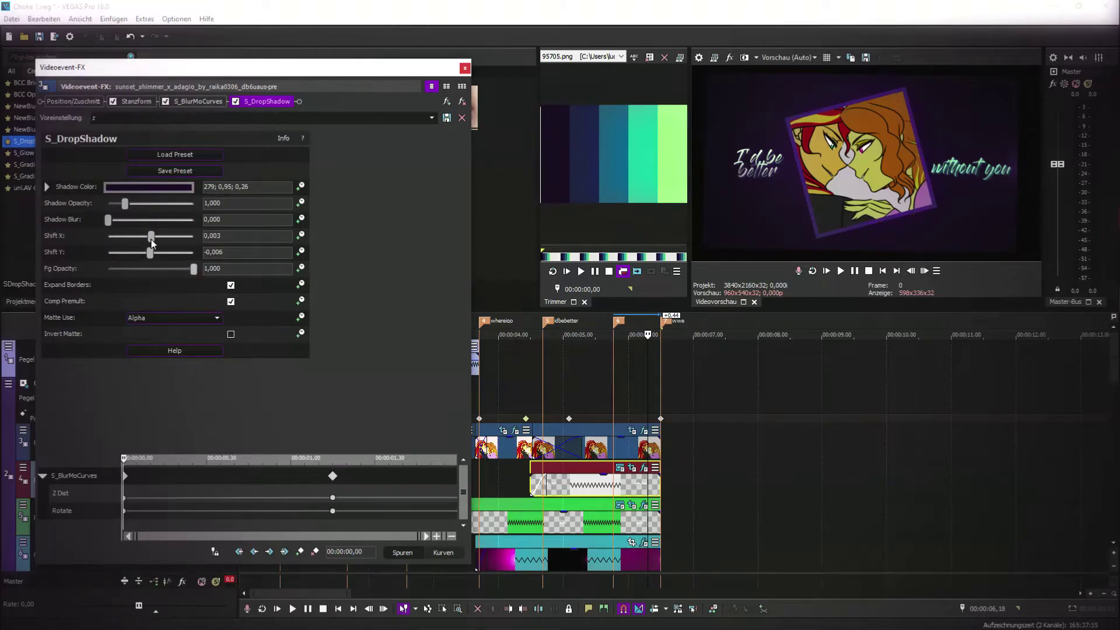
click(150, 188)
click(464, 69)
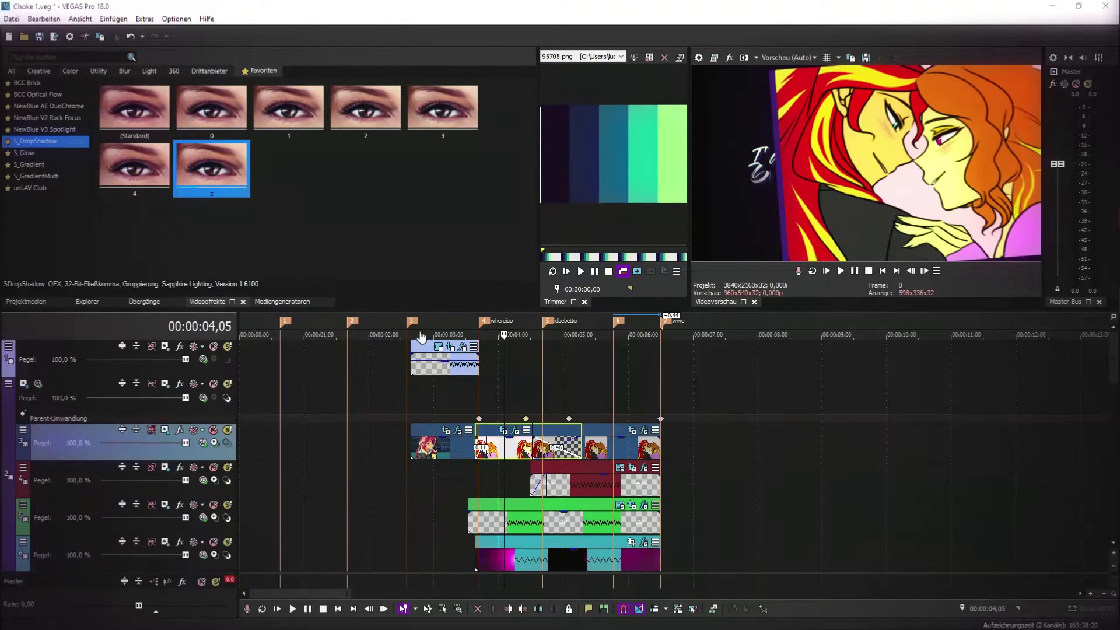
- Apply the same S_DropShadow preset to the b2a picture before it and play back the section
drag(512, 453, 512, 453)
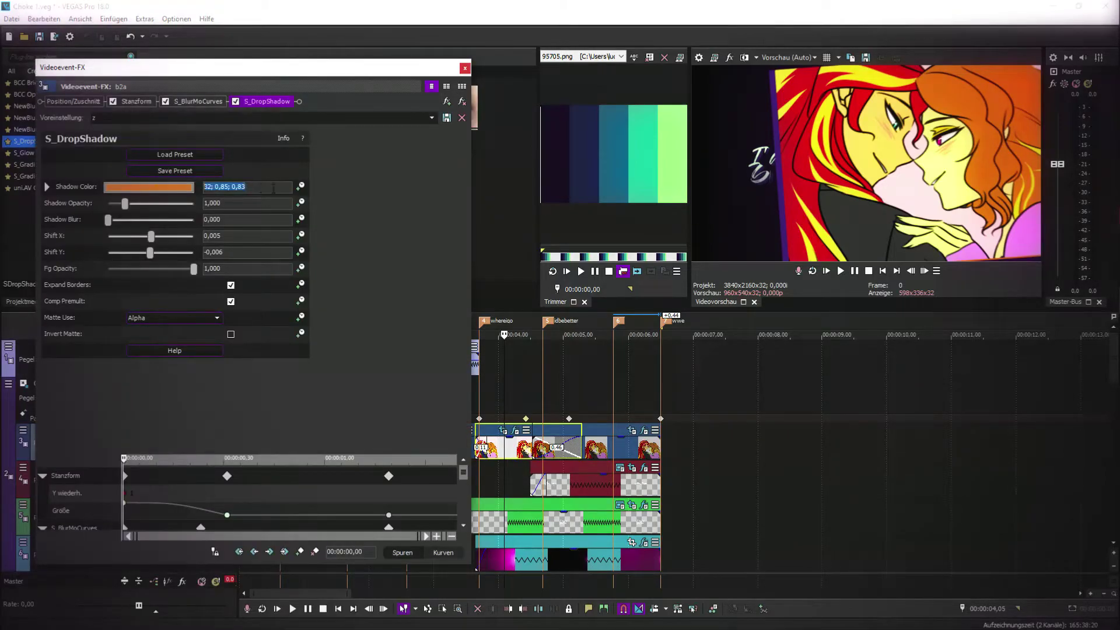
click(465, 68)
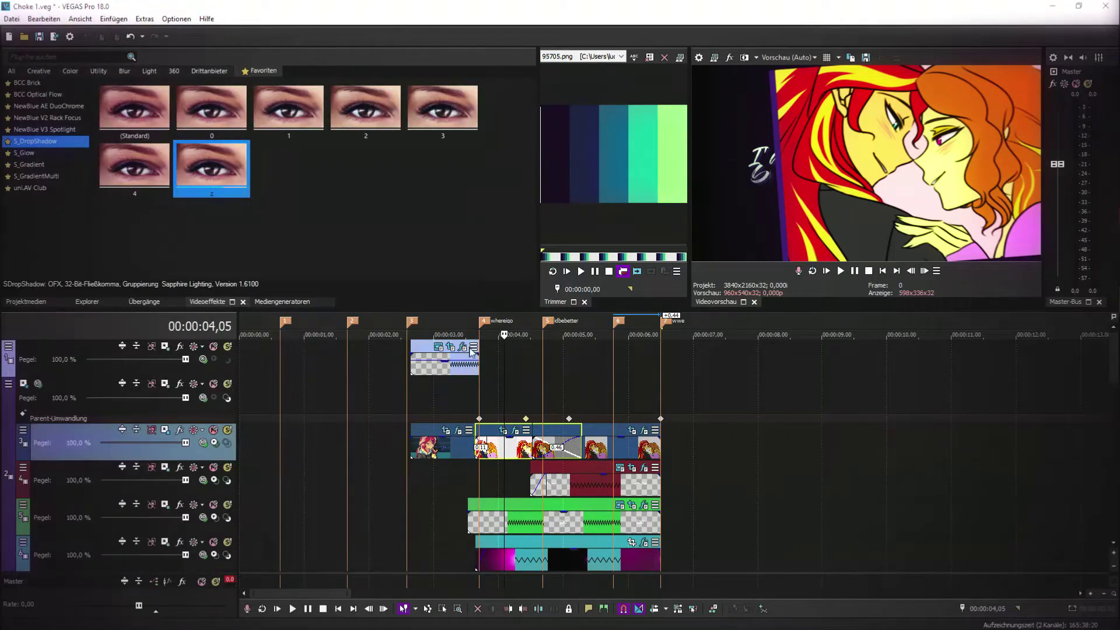
click(480, 420)
key(space)
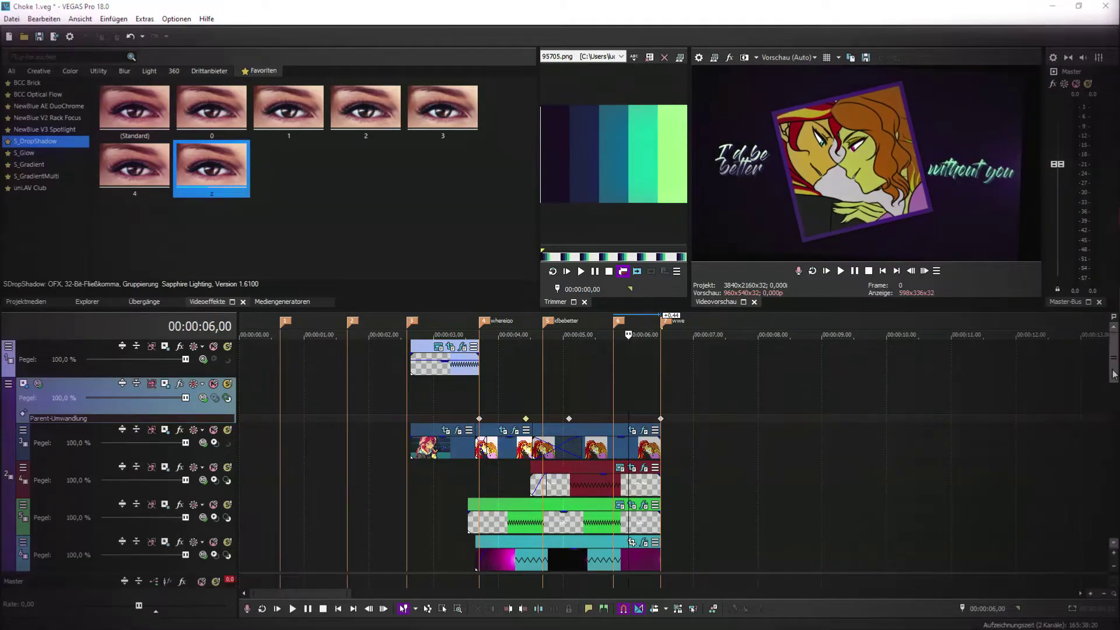
- Enlarge the light leak track to 4.910,79 by 2.762,32 in its track motion and play back the section
scroll(1114, 375, down, 2)
click(599, 472)
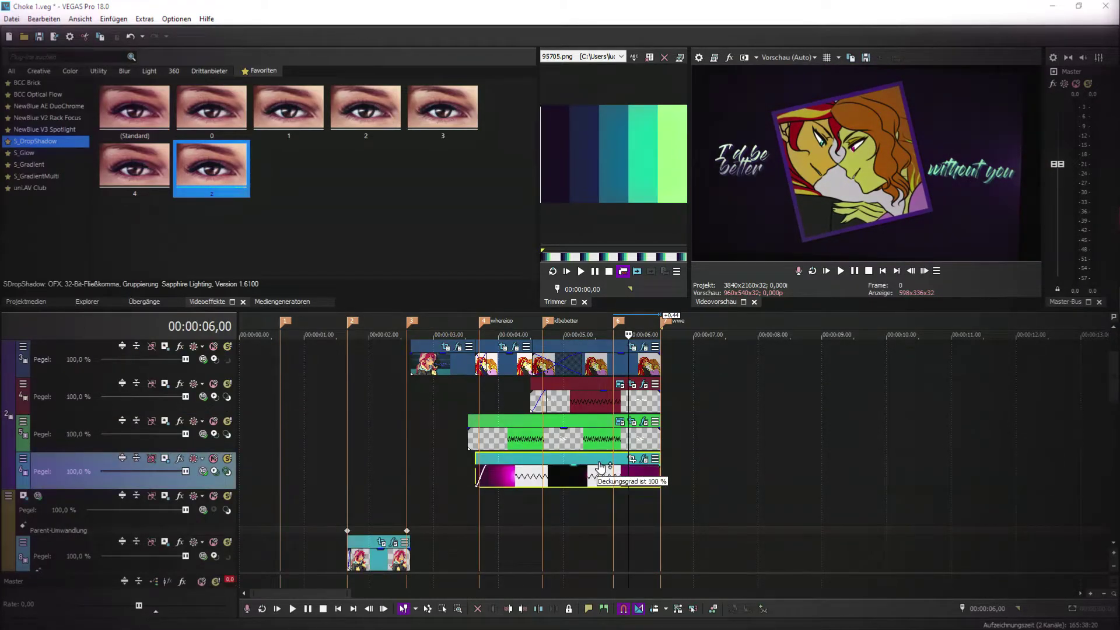
click(151, 458)
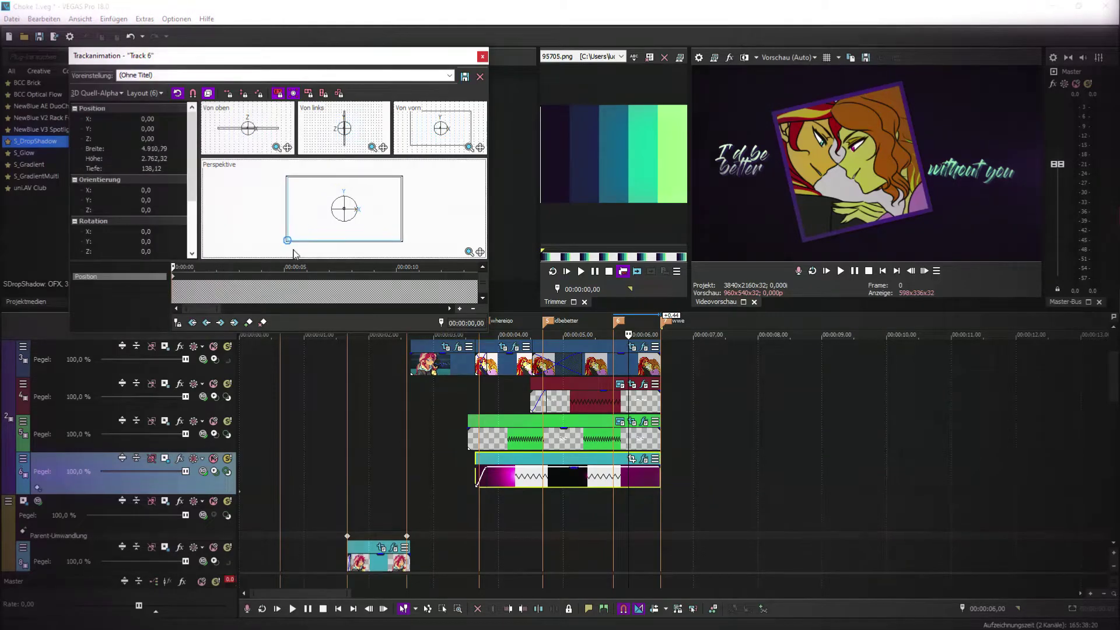
click(482, 56)
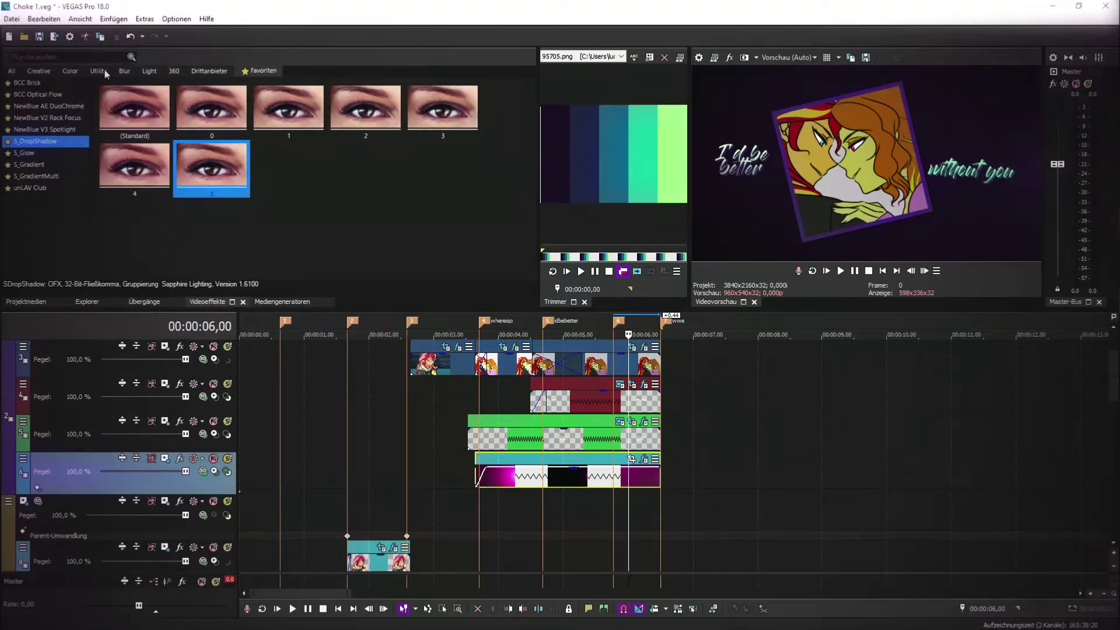
click(31, 301)
click(467, 496)
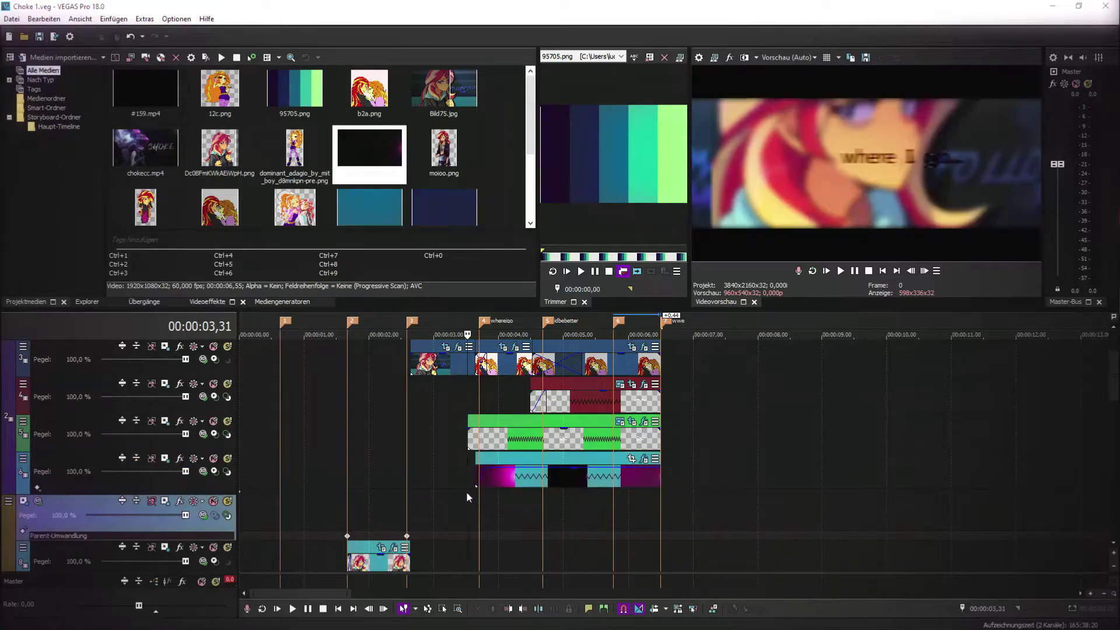
key(space)
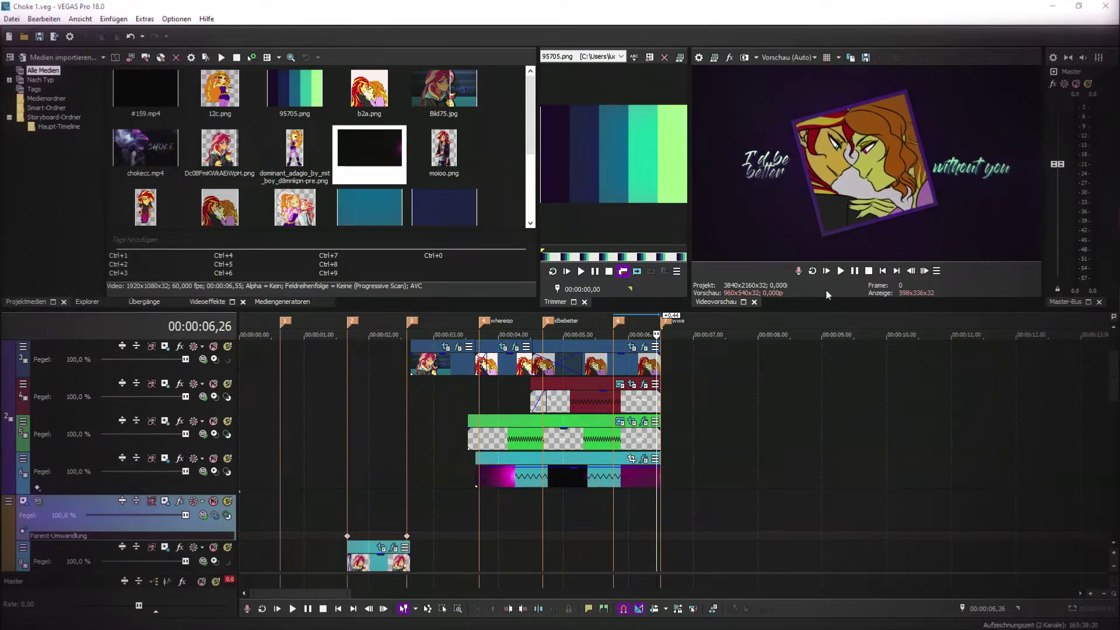
- Play back the section around markers 5 and 6 repeatedly to check the picture and title motion
drag(1117, 385, 1114, 361)
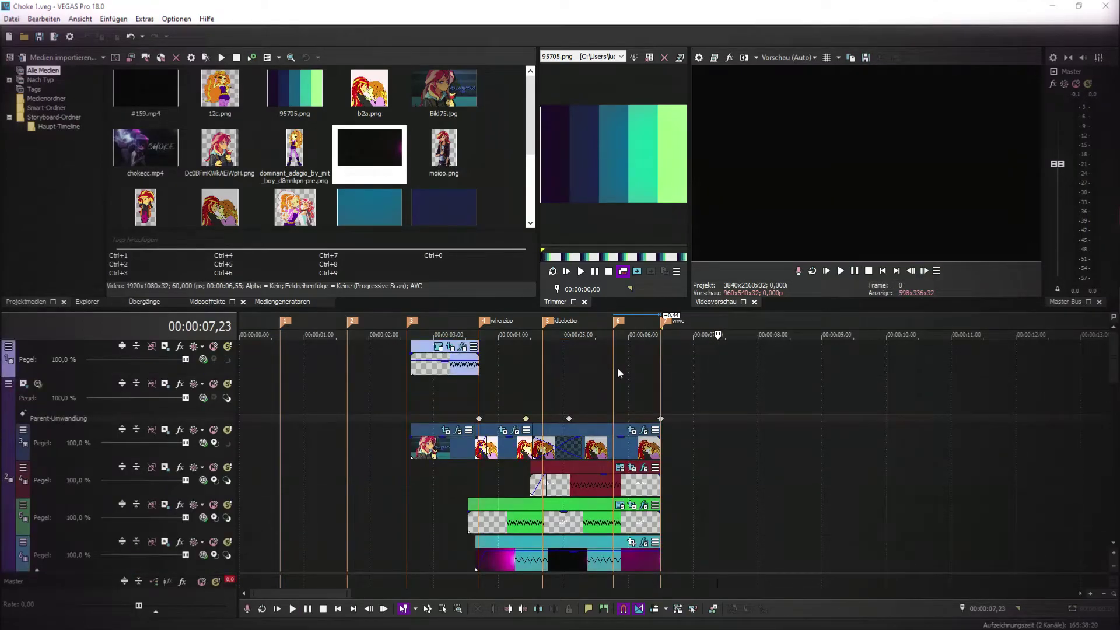
click(531, 363)
click(542, 363)
key(space)
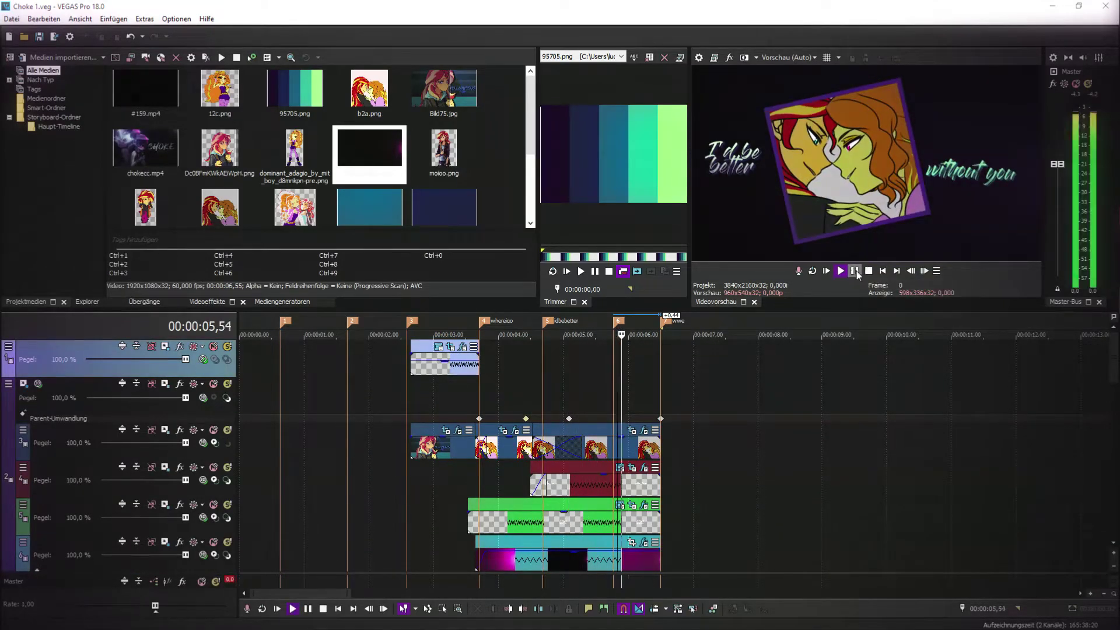
click(855, 272)
click(855, 271)
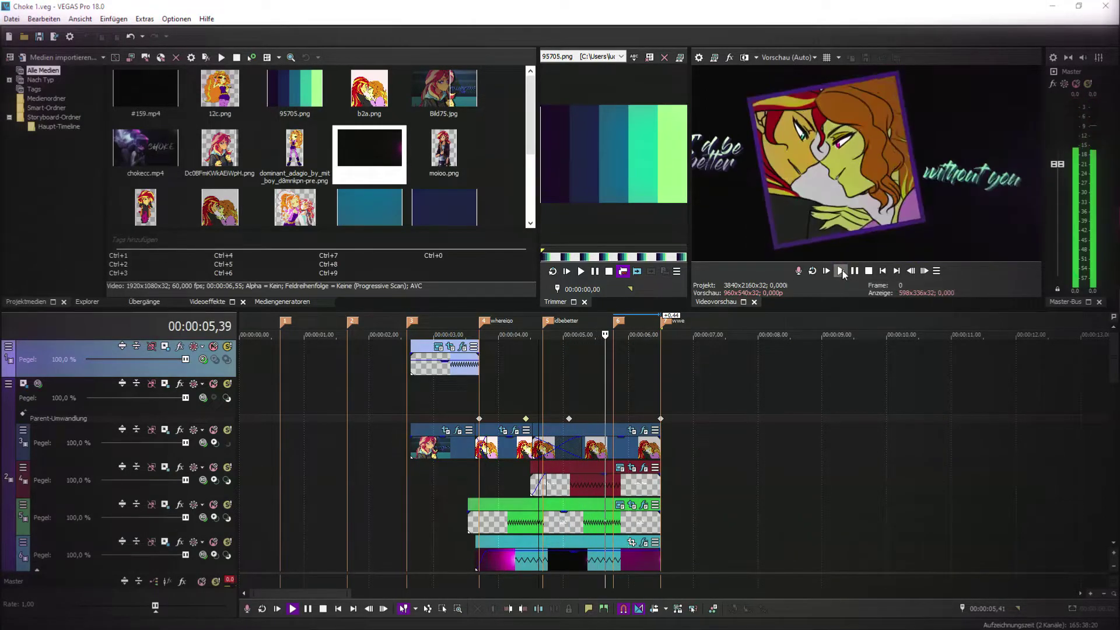
key(space)
click(841, 272)
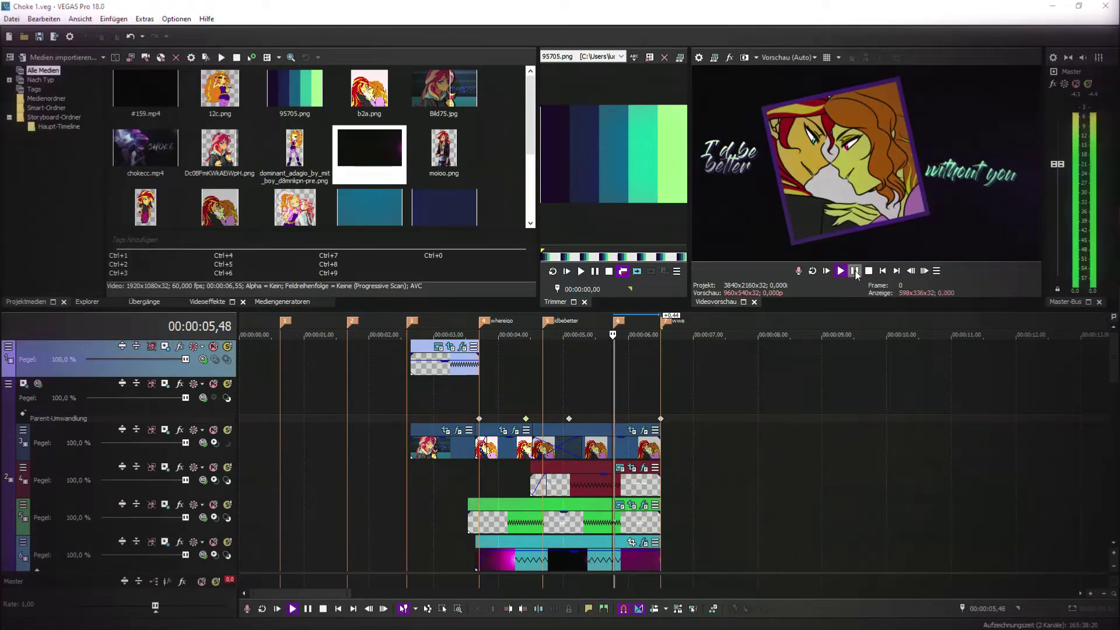
click(855, 271)
click(841, 271)
click(854, 271)
- Add fade-outs from marker 6 to the clip end on the last picture and the "without you" and "I'd be better" titles
click(649, 446)
scroll(721, 464, up, 3)
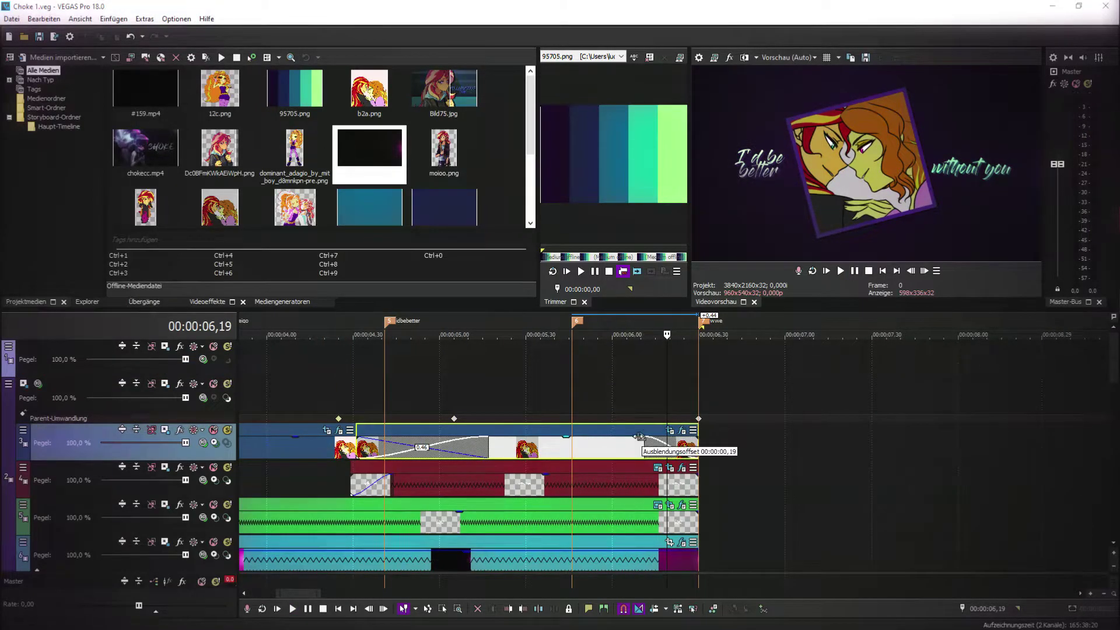
drag(662, 437, 574, 438)
drag(697, 476, 574, 486)
drag(689, 519, 569, 527)
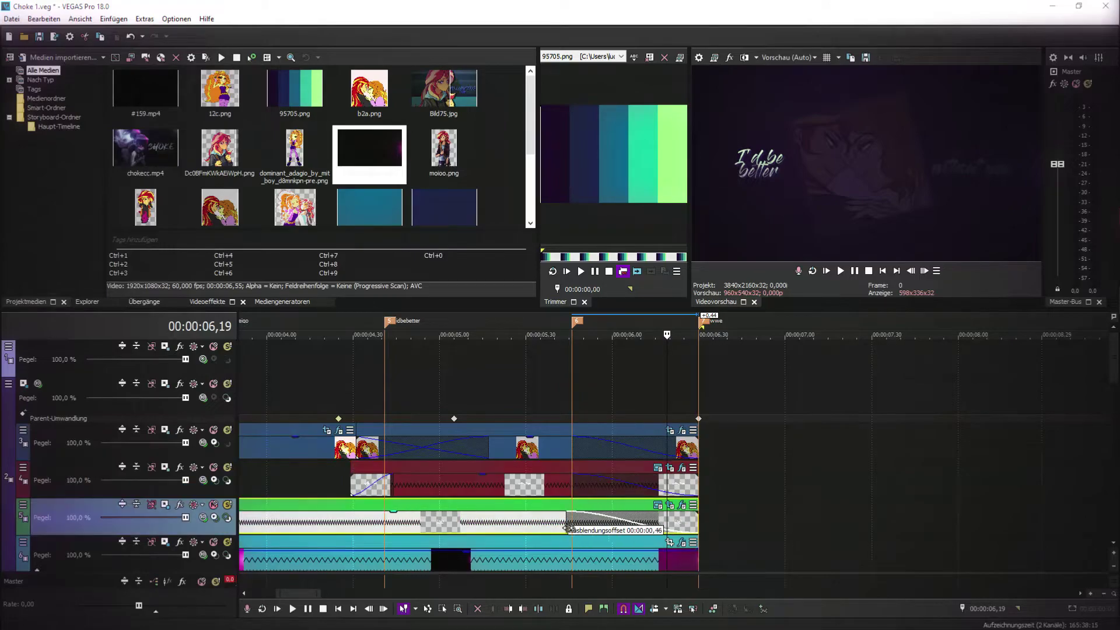
- Extend the fade-outs on the last picture, both titles and the light leak so they start at 00:00:05,40 and run to the clip end
drag(696, 548, 554, 563)
click(554, 561)
drag(571, 450, 554, 449)
drag(573, 484, 555, 522)
drag(1114, 359, 1114, 366)
- Apply the NewBlue MB Roll "Push Down" transition to the fade-outs of the last picture, both titles and the light leak
click(145, 302)
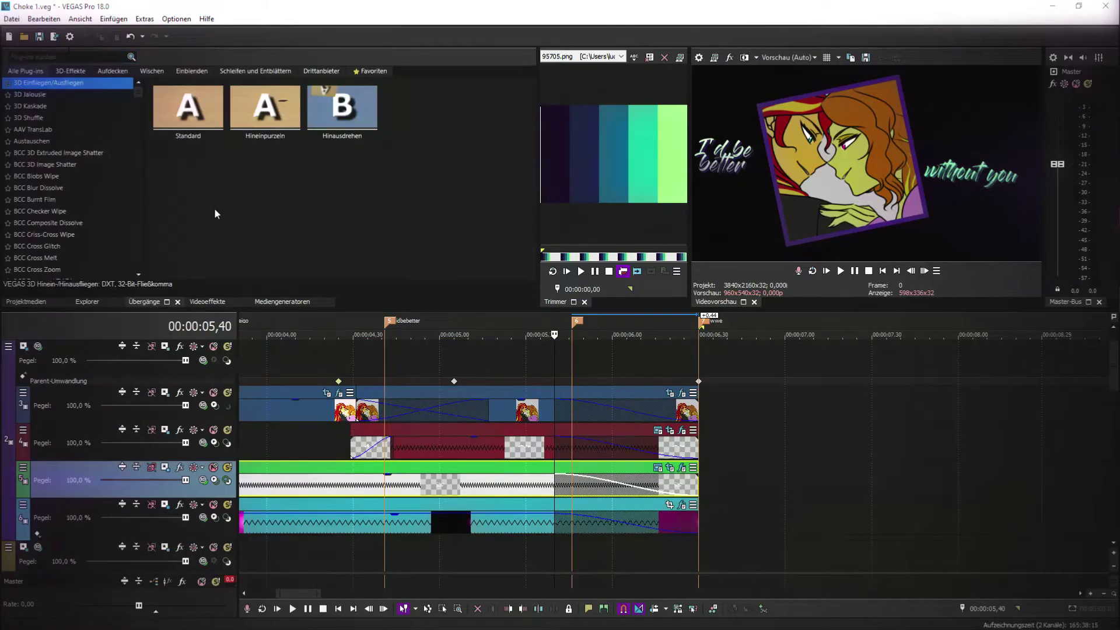
drag(139, 89, 139, 173)
click(84, 262)
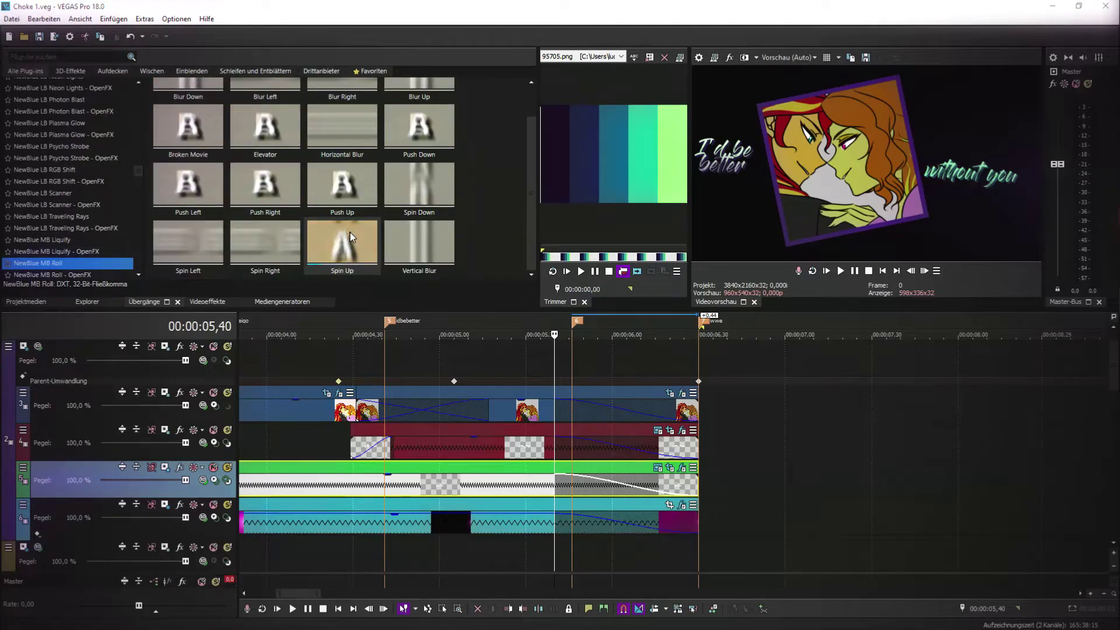
drag(512, 226, 600, 403)
click(459, 66)
drag(419, 128, 624, 444)
click(460, 67)
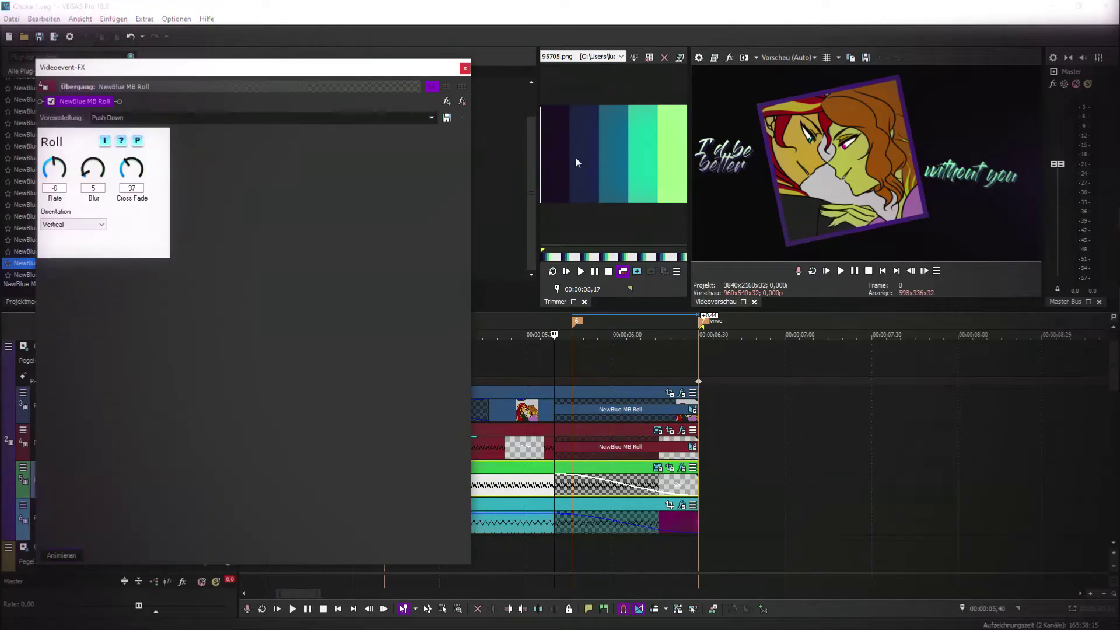
click(469, 72)
drag(620, 484, 616, 515)
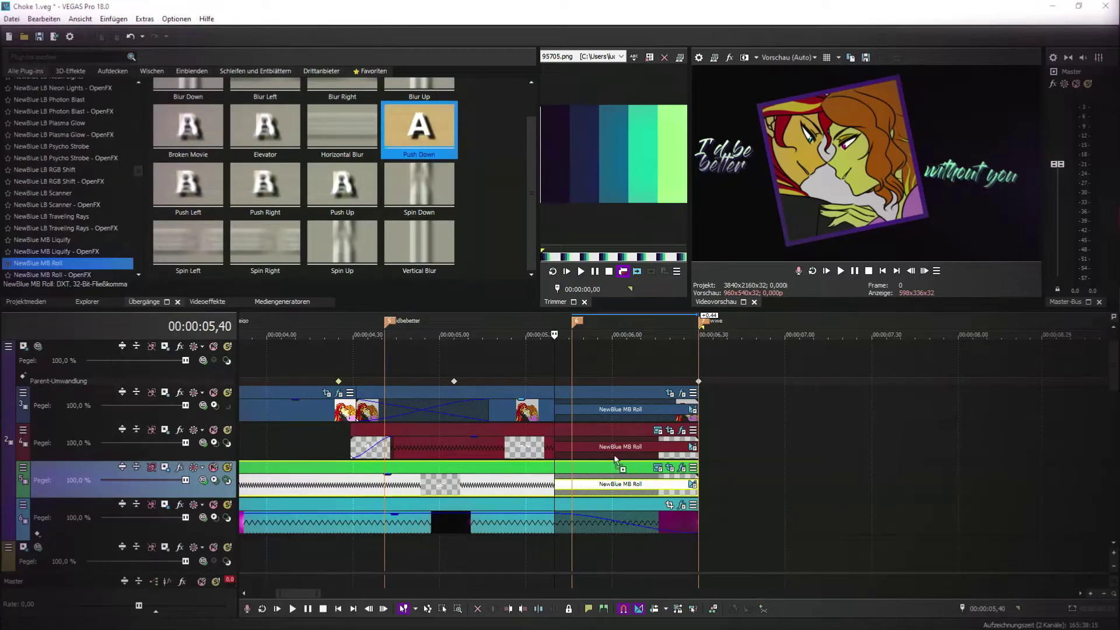
click(469, 67)
- Step frame by frame through the closing Roll transitions from 00:00:05,40 to check the motion
click(557, 364)
key(Right)
key(Right)
key(Right)
key(Right)
key(Right)
key(Right)
key(Right)
key(Right)
key(Right)
key(Right)
key(Right)
key(Right)
key(Right)
key(Right)
key(Right)
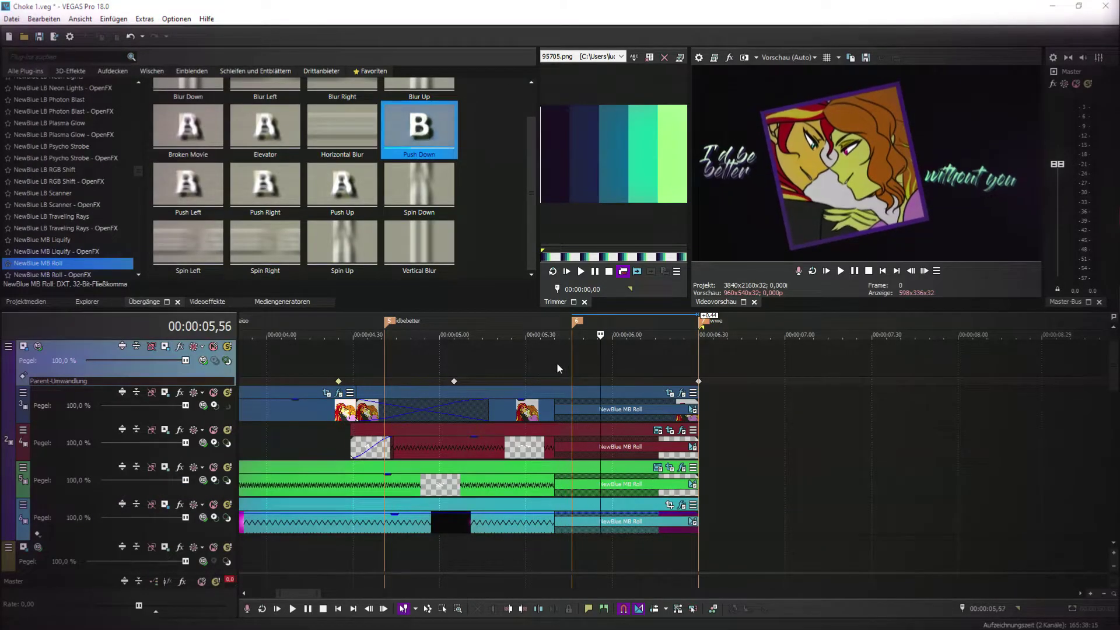
key(Right)
key(Right)
key(Right)
key(Right)
key(Right)
key(Right)
key(Right)
key(Right)
key(Right)
key(Right)
key(Right)
key(Right)
key(Right)
key(Right)
key(Right)
key(Right)
key(Right)
key(Right)
key(Right)
key(Right)
- Play back the ending from before the last picture's Roll transition several times
click(480, 365)
key(Left)
click(840, 270)
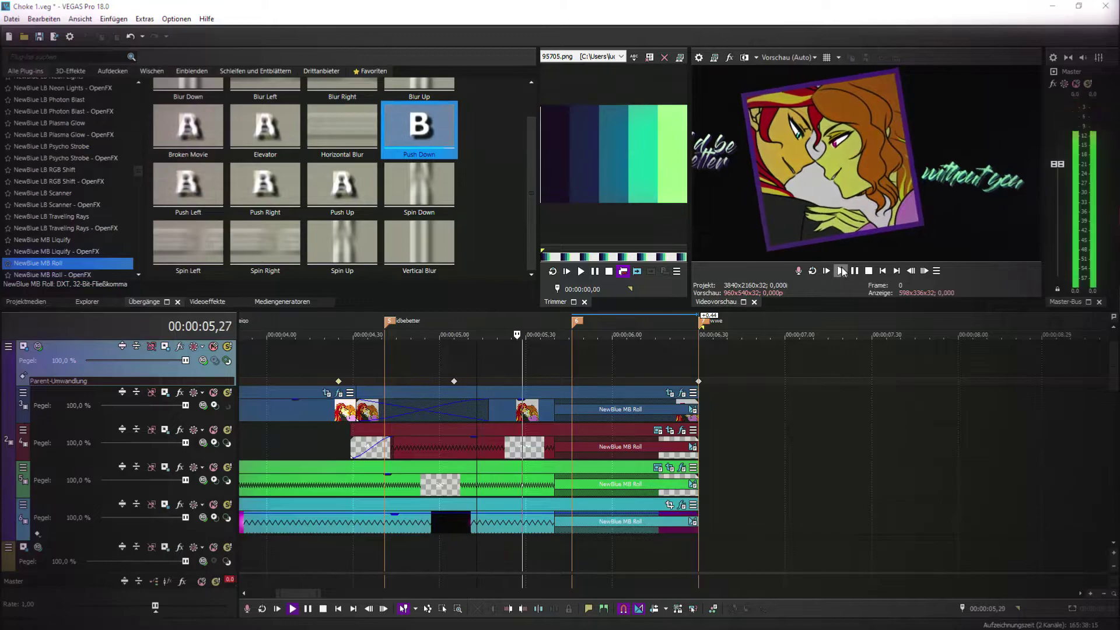
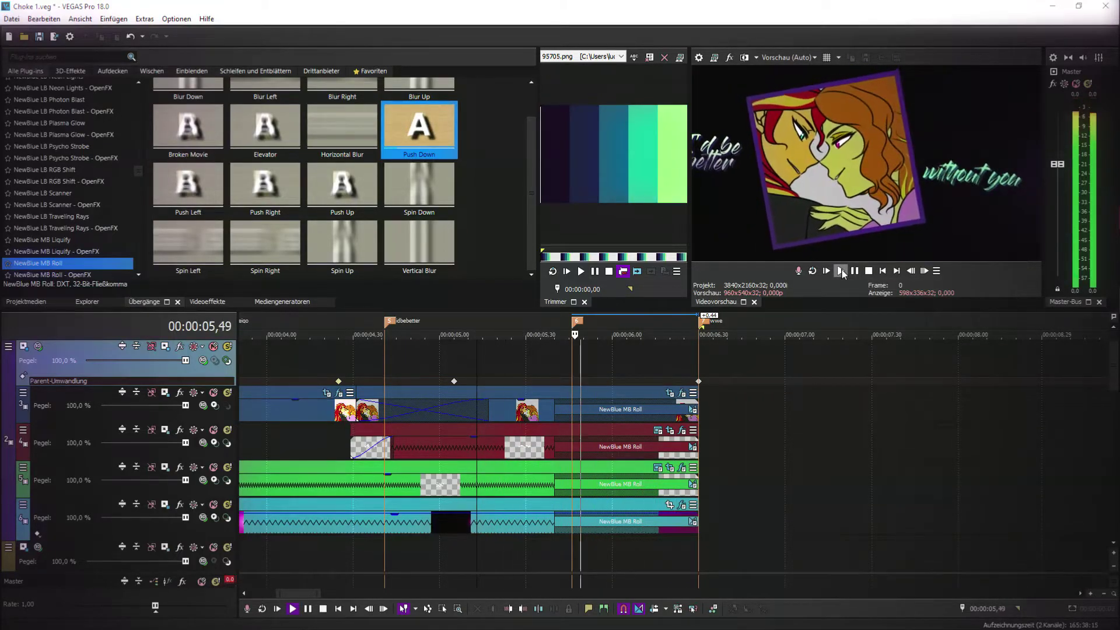
click(842, 271)
click(841, 270)
click(842, 271)
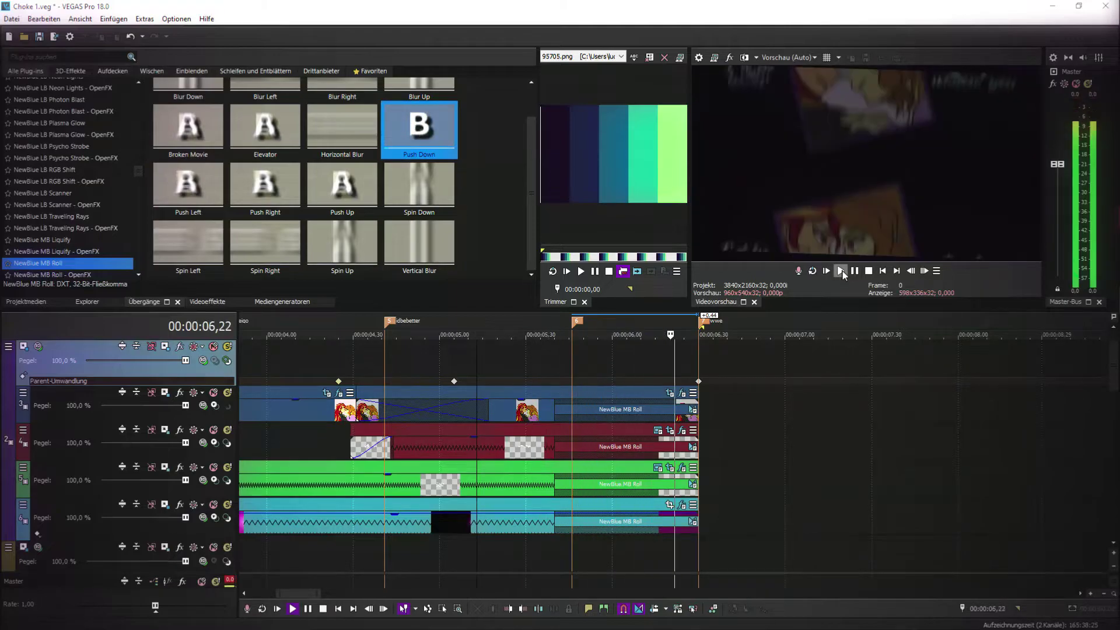
- Restore the final parent-track motion keyframe's box to 2.160,00, keep it at marker 7, and inspect the keyframe at 00:00:05,05
click(682, 393)
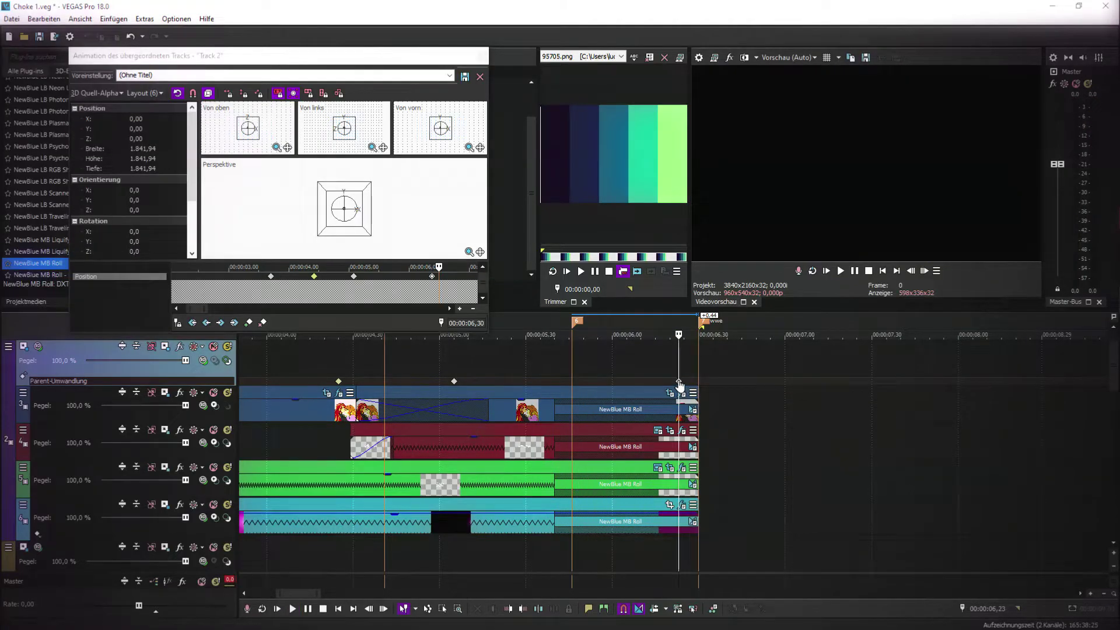
click(623, 361)
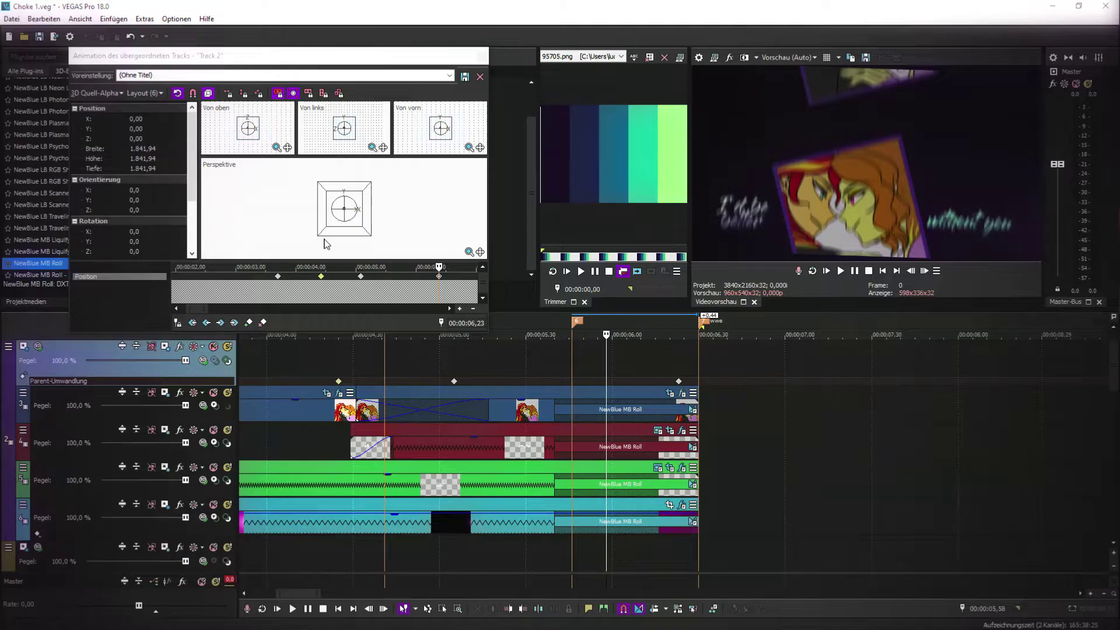
drag(317, 240, 315, 243)
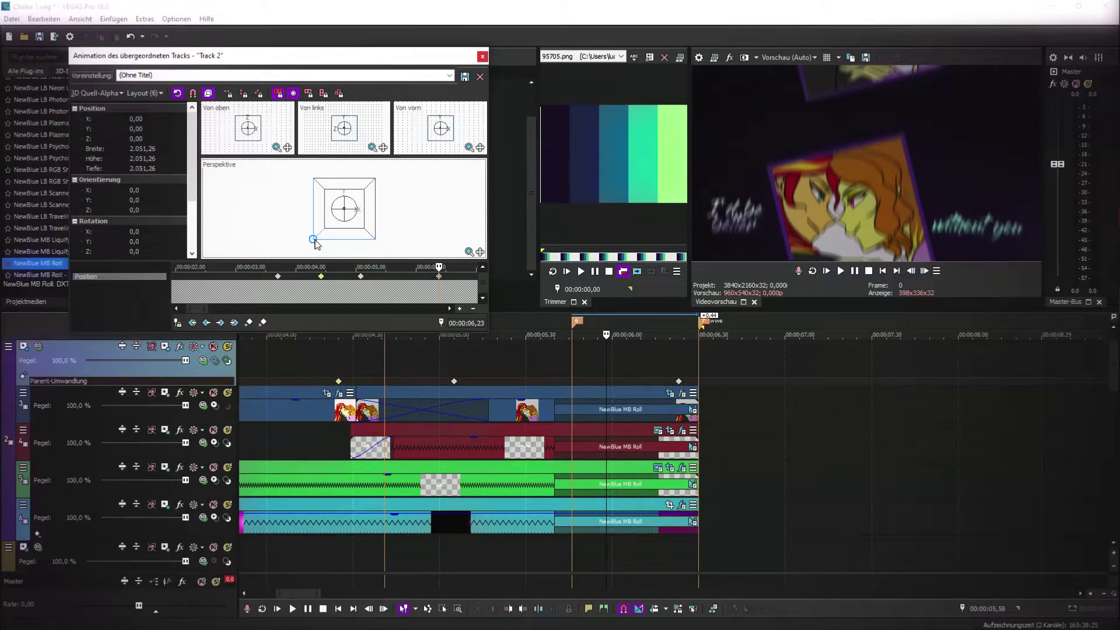
right_click(349, 239)
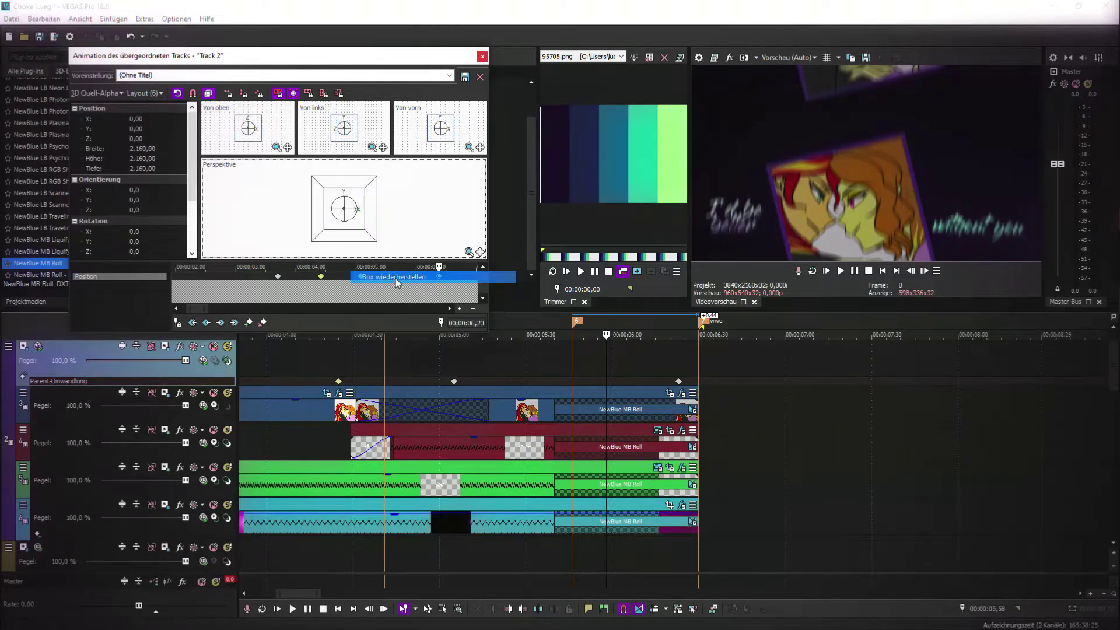
click(373, 278)
drag(679, 382, 699, 385)
click(455, 382)
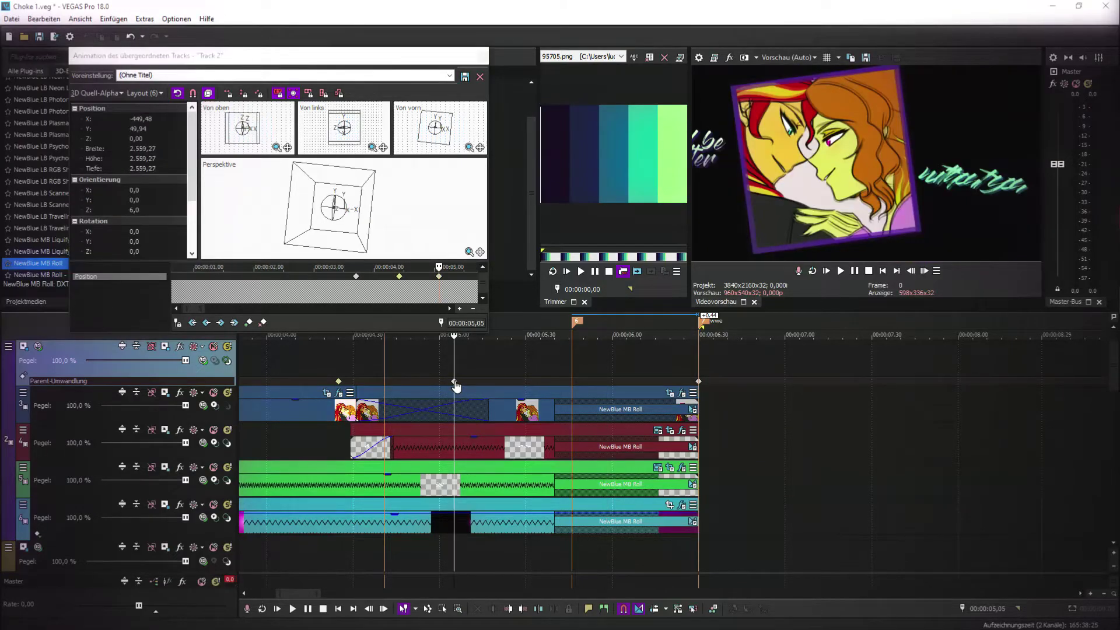
click(153, 210)
scroll(153, 210, down, 1)
click(483, 55)
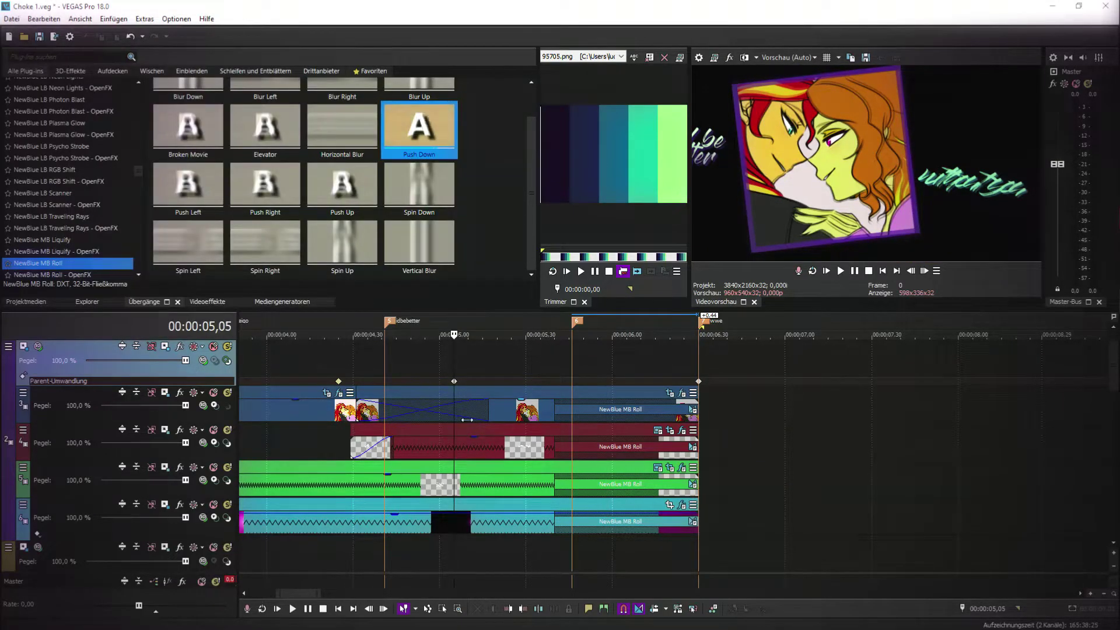
- Play back the section from the last crossfade through marker 7 to check the motion and closing transitions
scroll(433, 382, down, 1)
click(586, 367)
key(space)
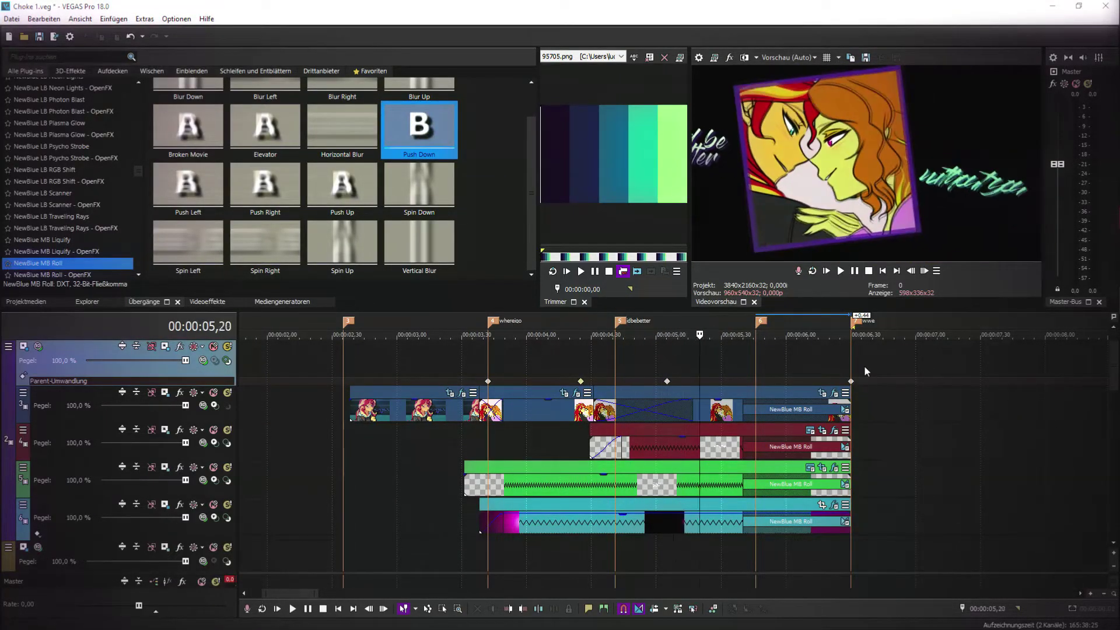
click(841, 270)
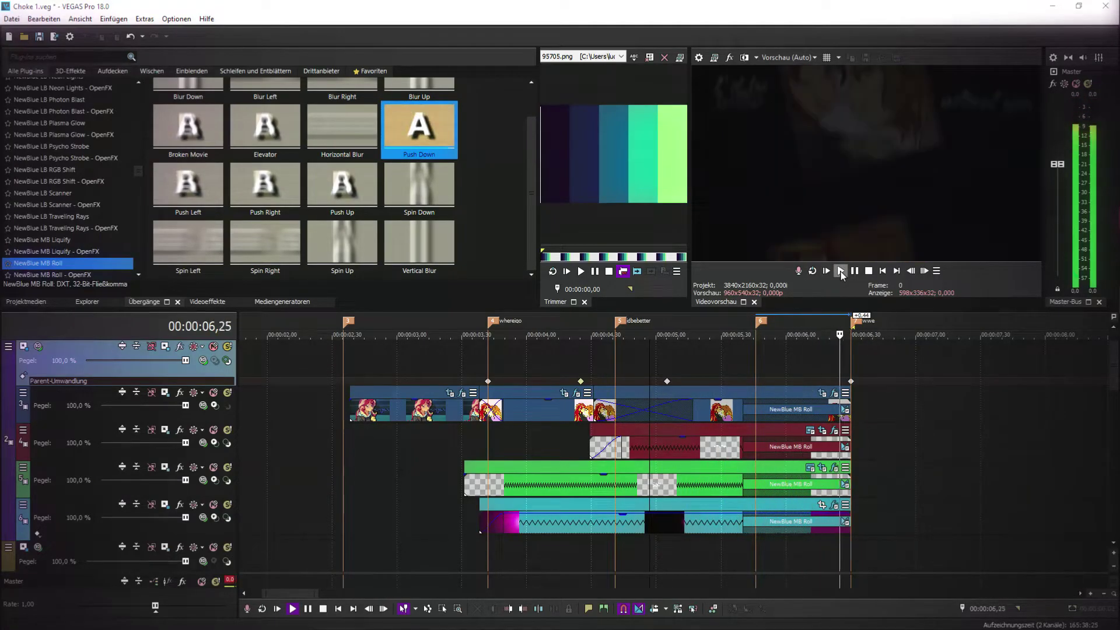
click(841, 272)
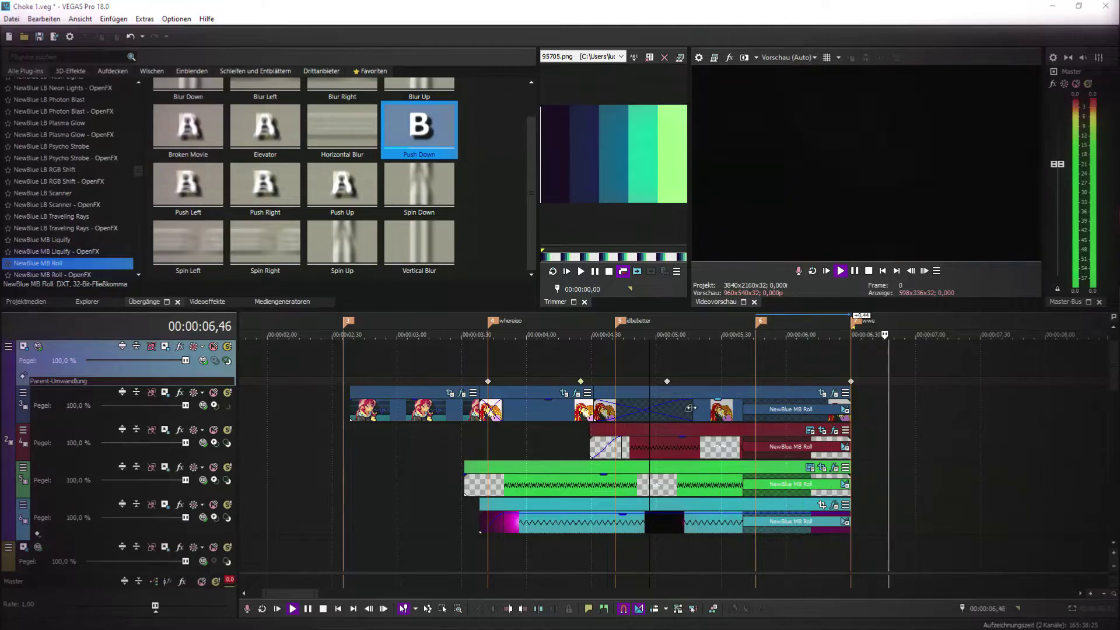
- Lengthen the crossfade between the last two pictures by 4 frames and play the section back from about 00:00:04,20
drag(693, 409, 701, 409)
click(568, 367)
click(840, 271)
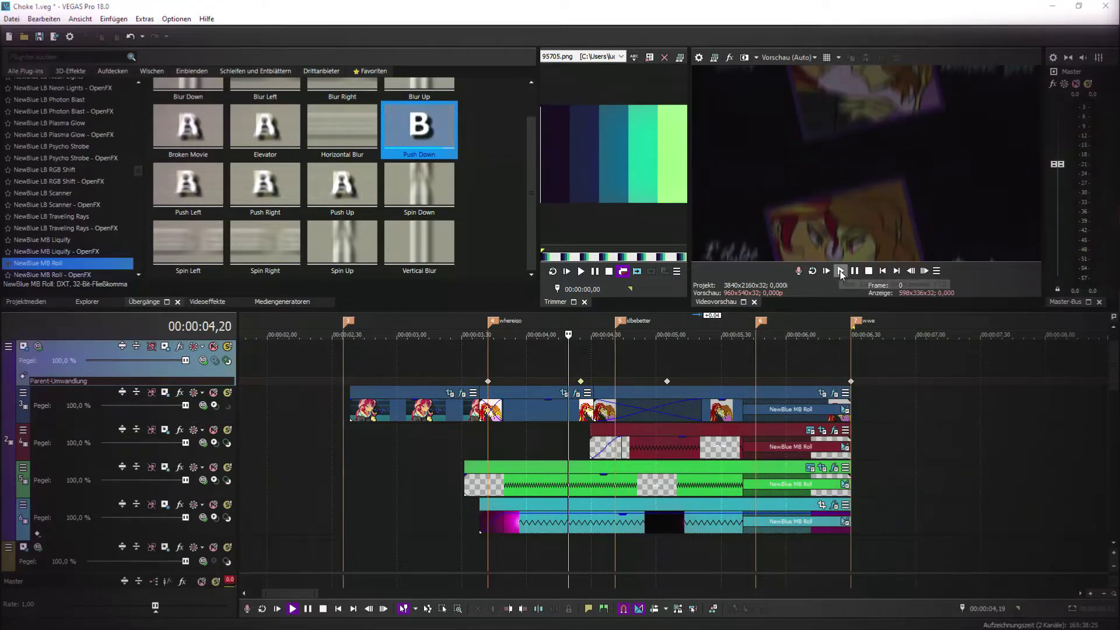
click(840, 272)
- Save the project and play the edit back up to marker 7
click(39, 303)
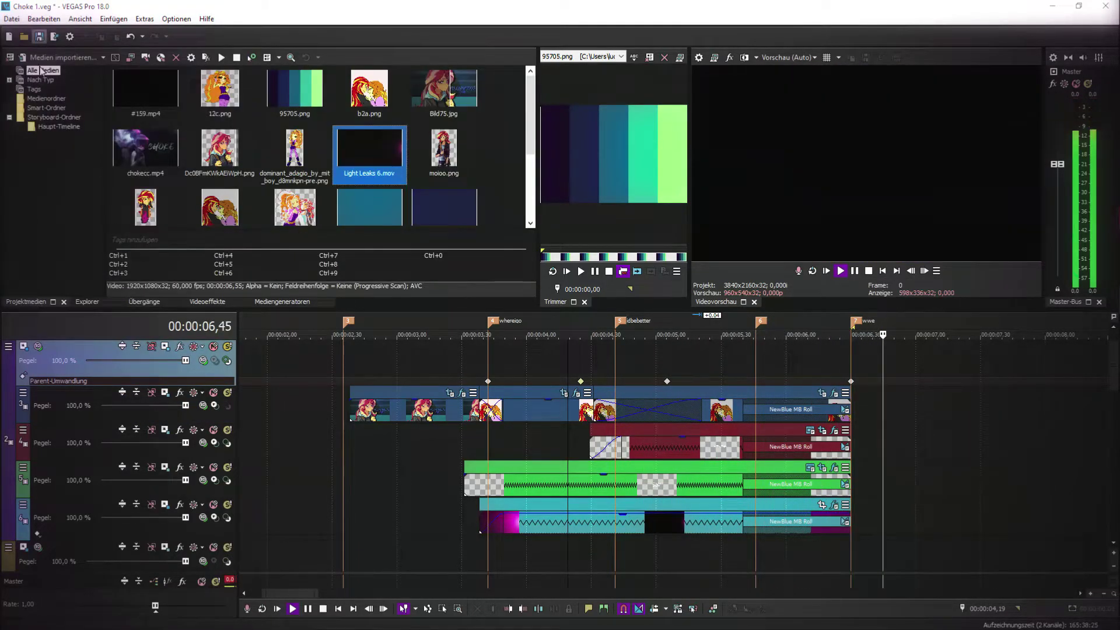
key(ctrl+s)
scroll(789, 234, down, 3)
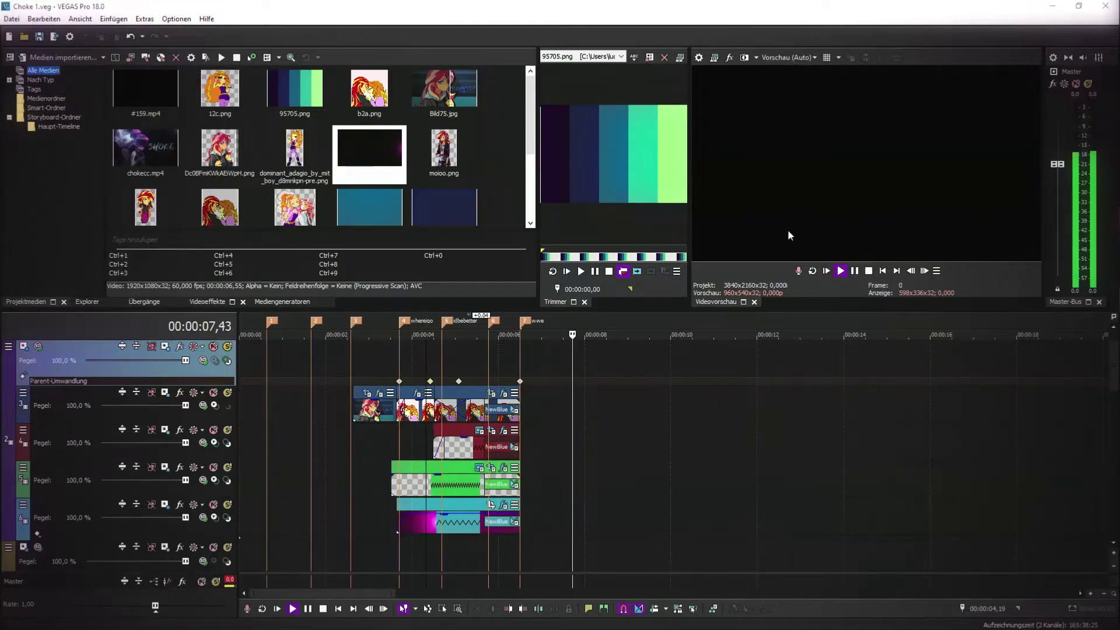
click(840, 271)
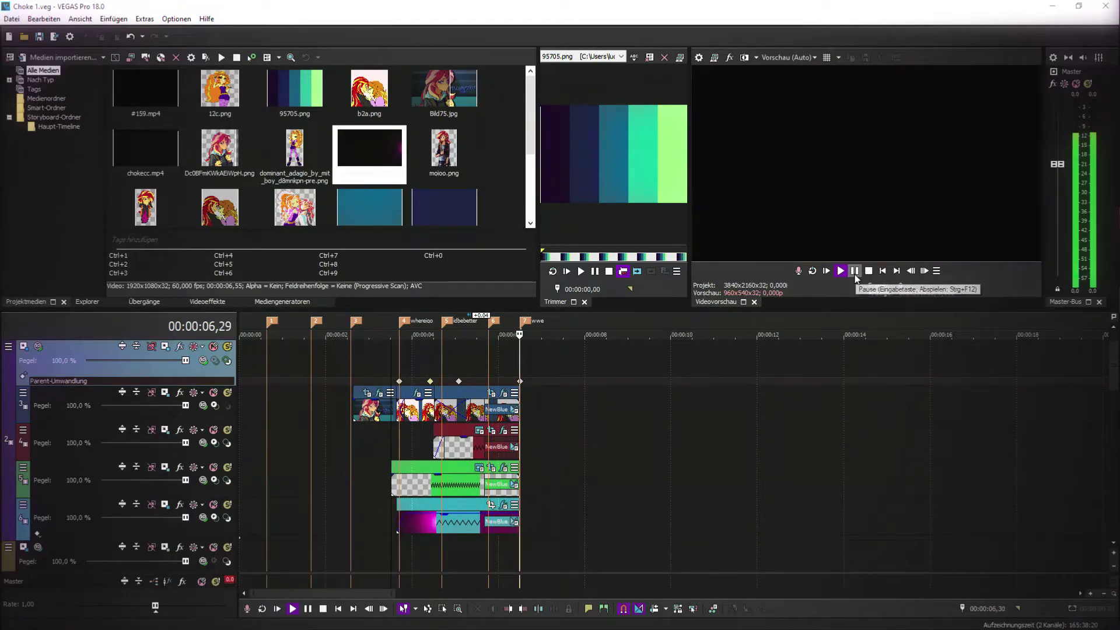
click(520, 379)
click(855, 271)
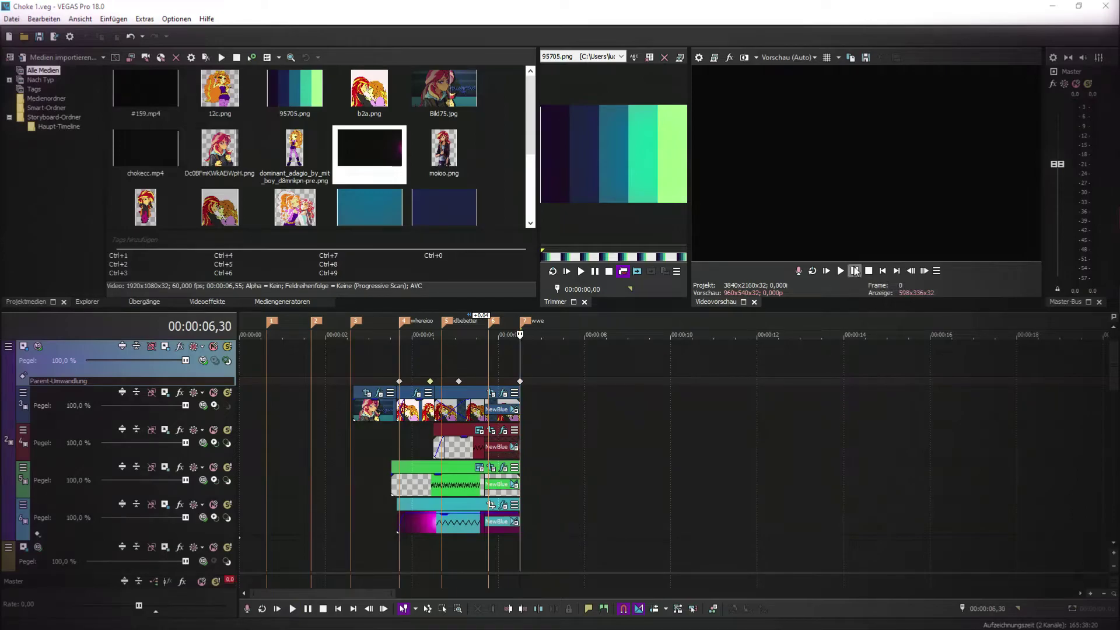
- Listen to the music track after marker 7 and add a marker on the next beat
scroll(937, 437, up, 3)
scroll(847, 496, down, 6)
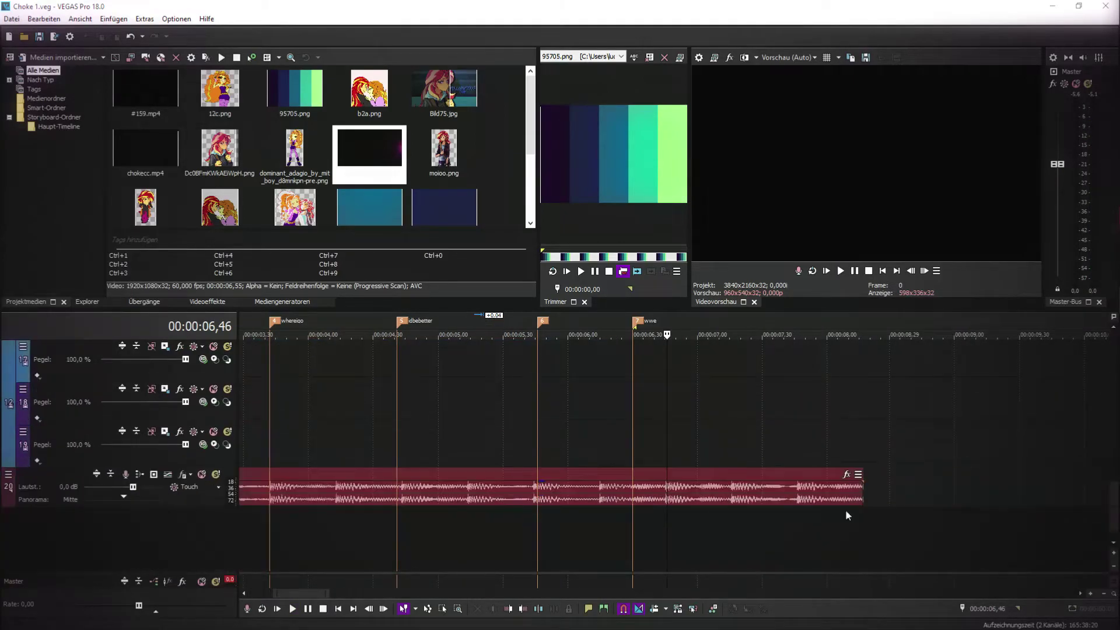
scroll(849, 515, up, 2)
click(512, 519)
click(841, 271)
click(855, 271)
click(664, 494)
click(553, 515)
key(space)
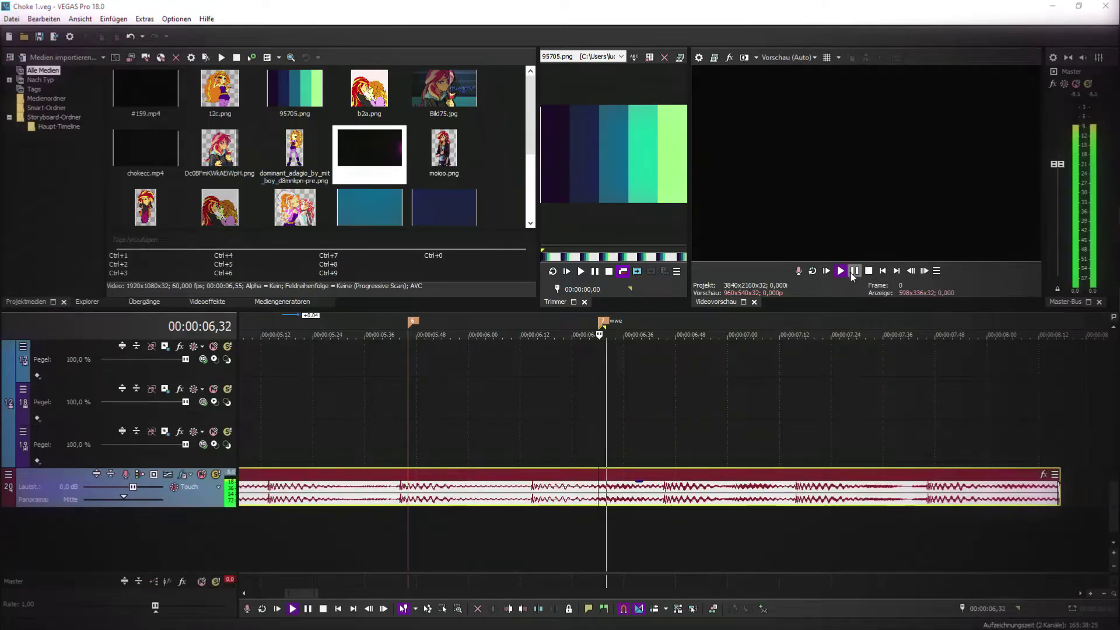
key(m)
- Add markers on the two following beats of the music track and save the project
click(857, 272)
key(m)
click(840, 272)
click(854, 273)
click(926, 494)
key(m)
click(840, 272)
click(855, 272)
drag(1113, 506, 1113, 361)
scroll(780, 382, down, 1)
scroll(780, 383, down, 2)
click(40, 37)
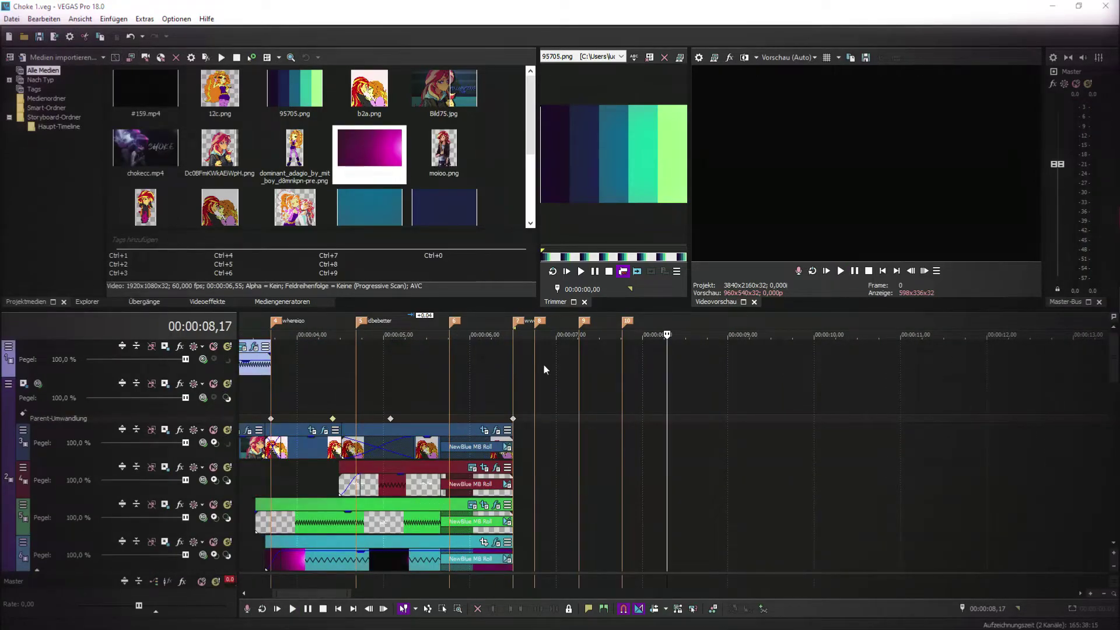
- Place the cursor at marker 7 and insert a new video track above all others
click(537, 364)
scroll(536, 364, up, 2)
click(622, 355)
scroll(607, 379, down, 5)
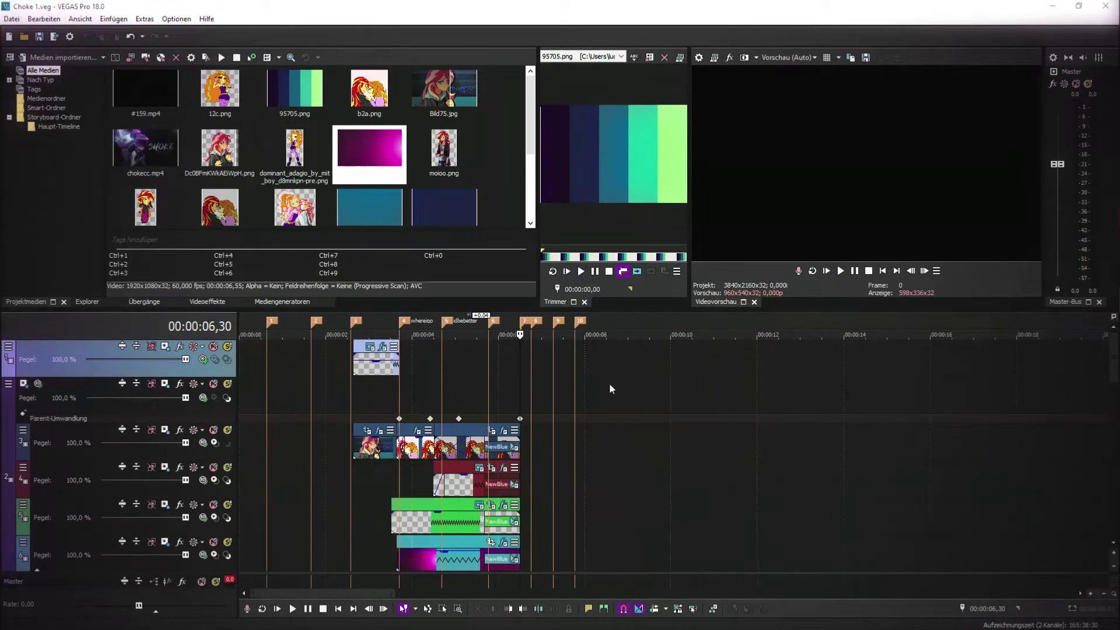
right_click(678, 364)
click(721, 501)
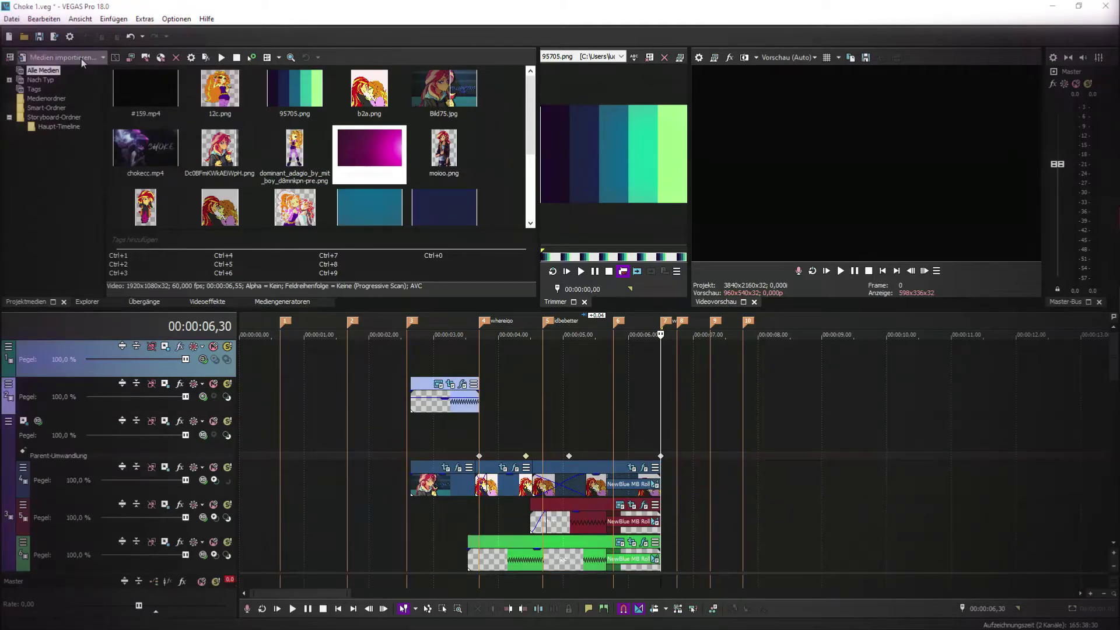
- Open the media import at the Vector folder and look through its Baguette subfolder for a picture
click(82, 59)
click(49, 219)
double_click(226, 125)
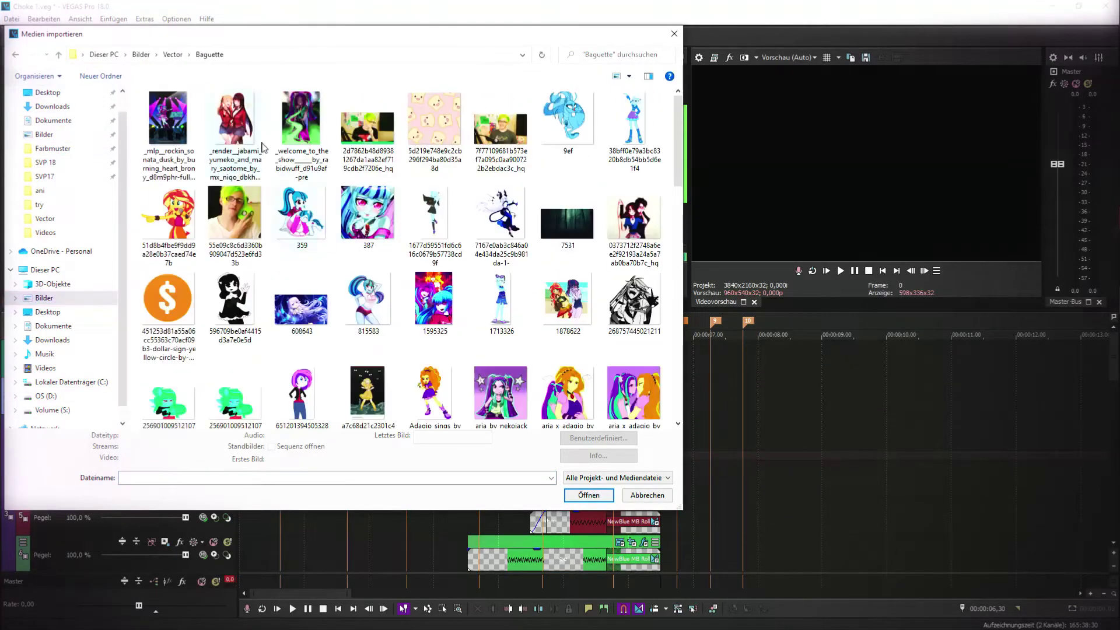
scroll(505, 342, down, 10)
scroll(494, 409, up, 10)
key(alt+Left)
- Import large (3).jpeg from the dazzle folder and place it at marker 7 on the new top track
double_click(501, 131)
scroll(497, 184, down, 8)
scroll(541, 325, up, 4)
scroll(541, 325, down, 6)
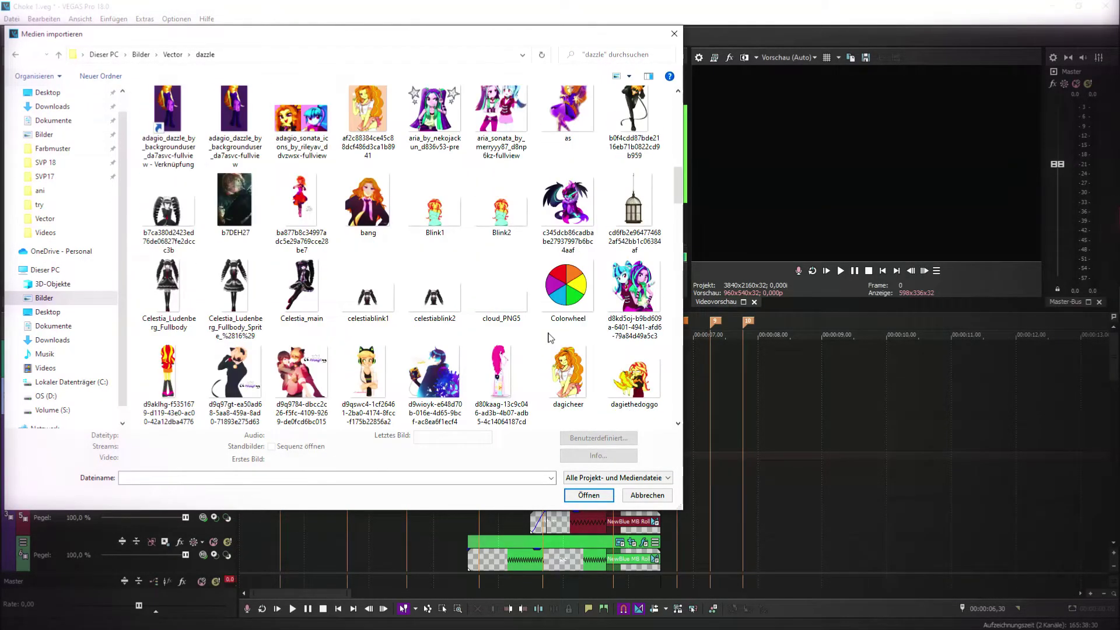
scroll(541, 331, down, 3)
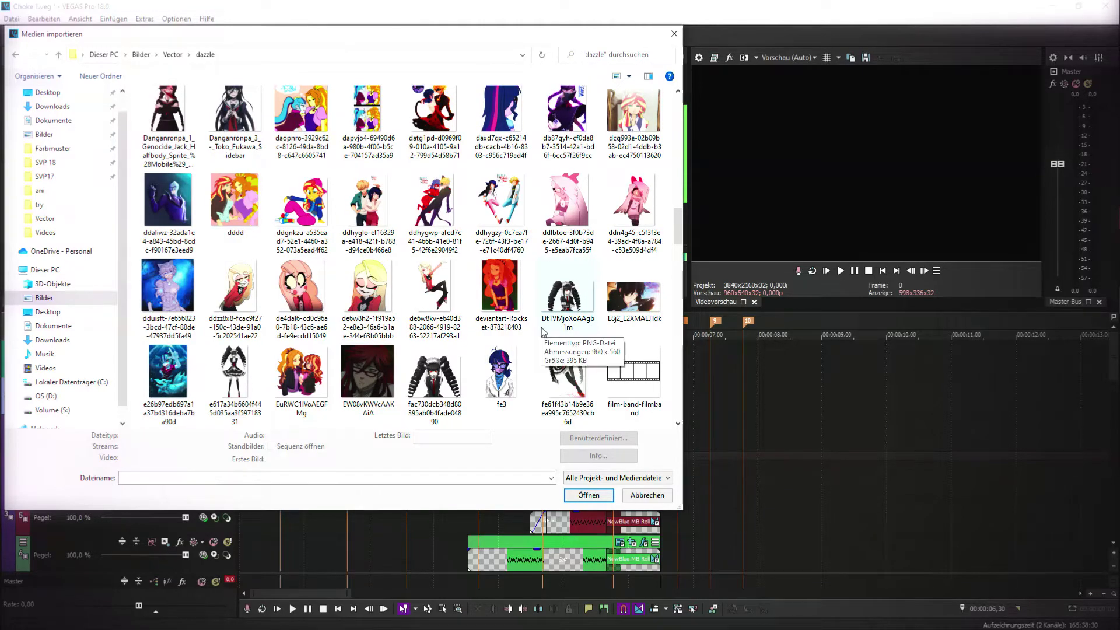
scroll(542, 331, down, 3)
scroll(541, 335, down, 3)
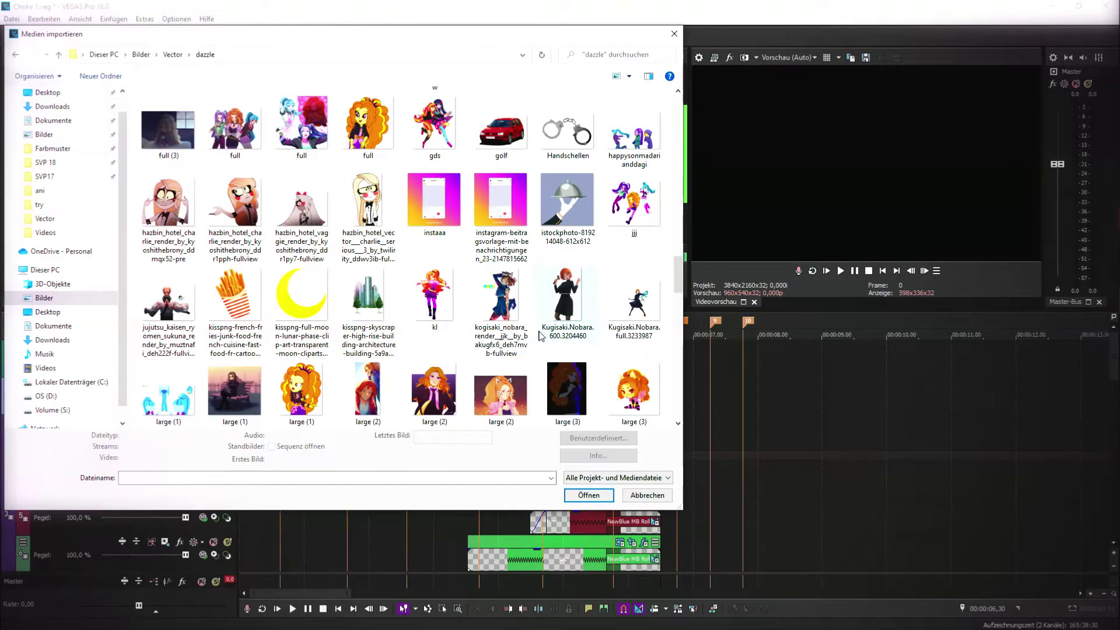
scroll(541, 335, down, 3)
double_click(562, 175)
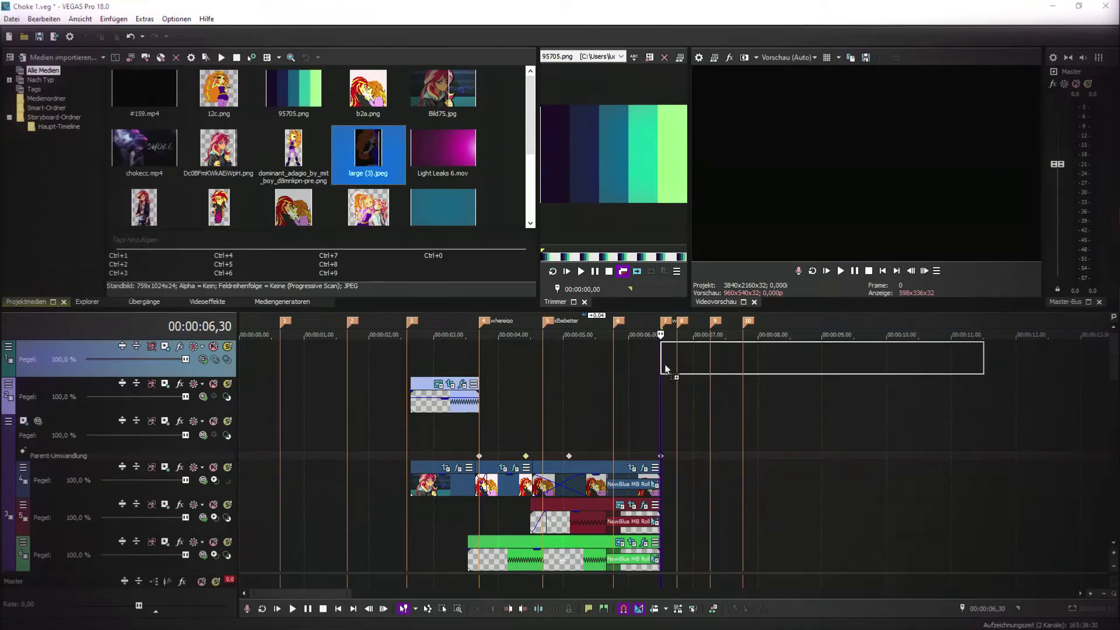
drag(670, 370, 670, 368)
click(677, 363)
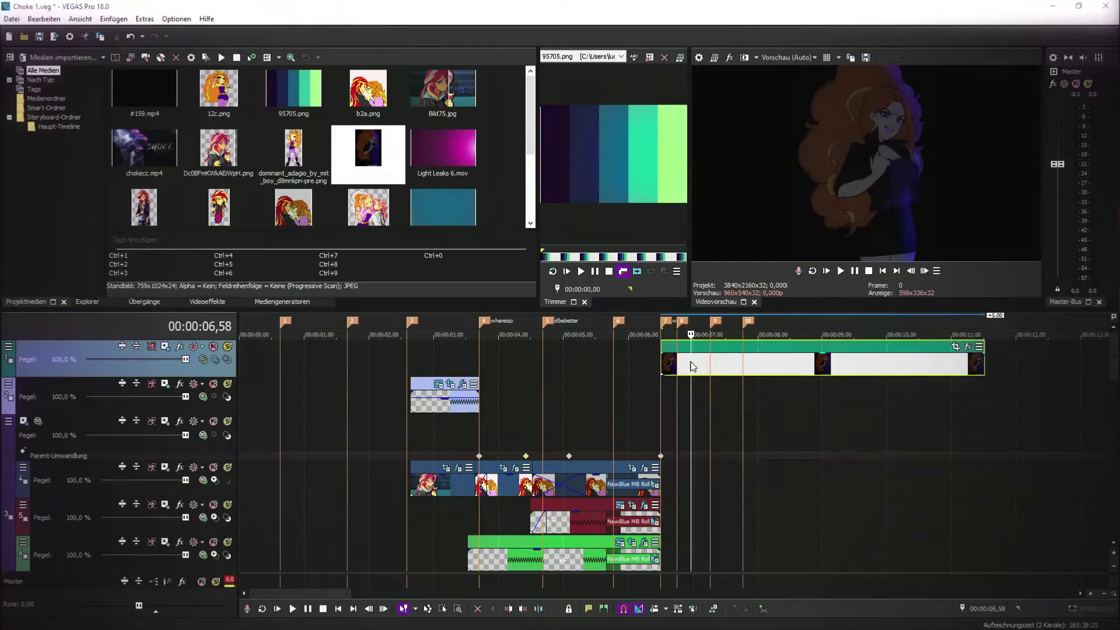
- Import large (5).png from the dazzle folder and place it at marker 7 on the top track
click(62, 57)
scroll(439, 319, down, 15)
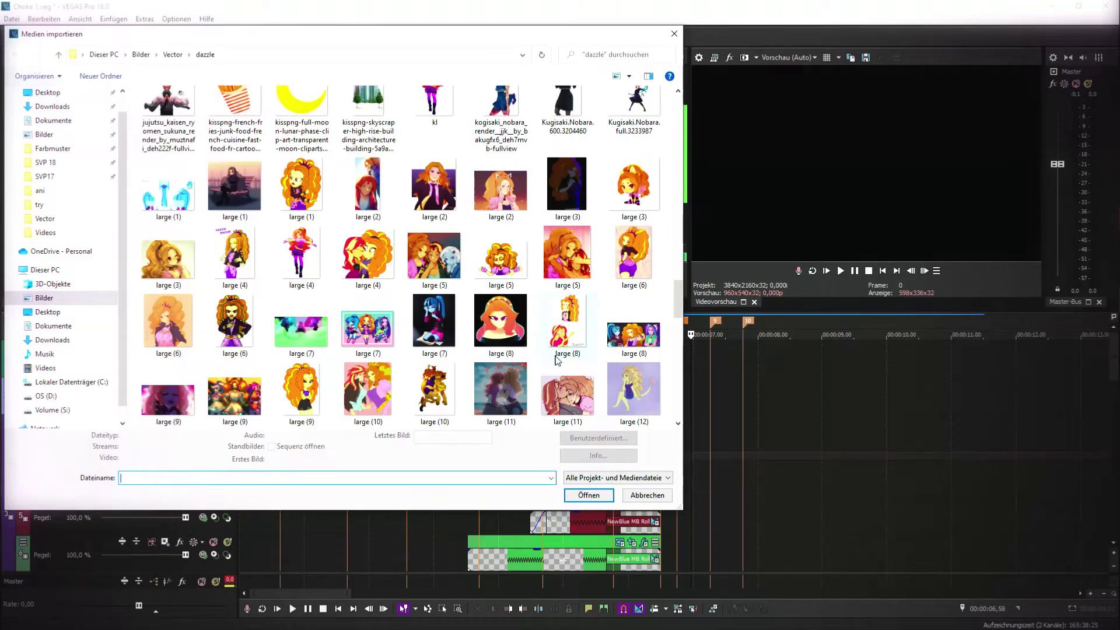
double_click(572, 272)
drag(425, 177, 671, 368)
scroll(828, 444, up, 3)
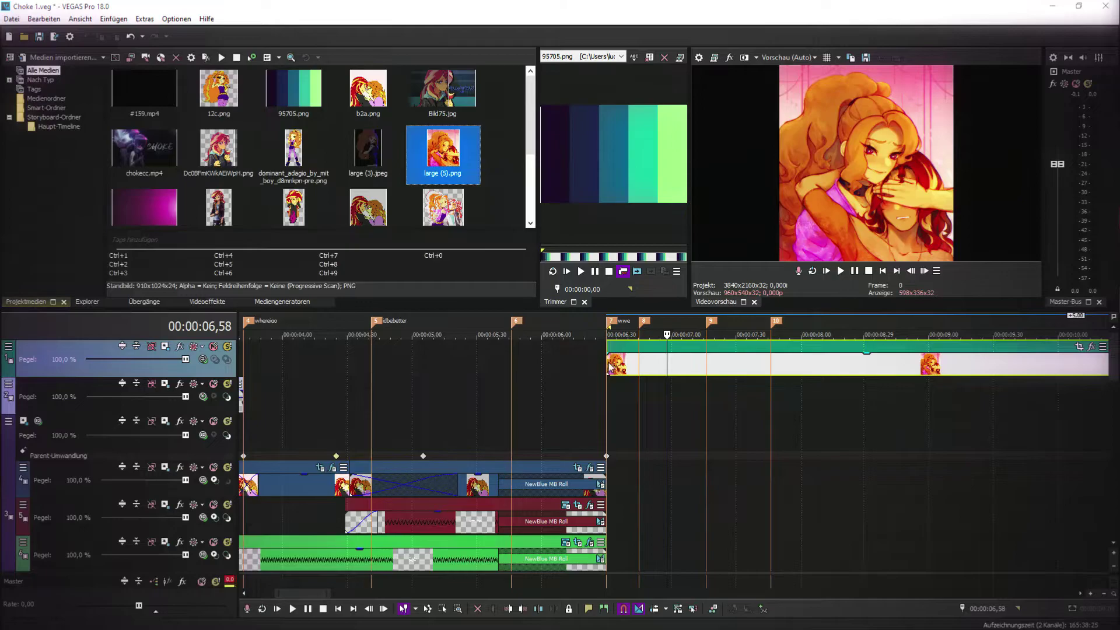
- Trim the large (5).png picture so that it runs only from marker 7 to marker 8
click(609, 367)
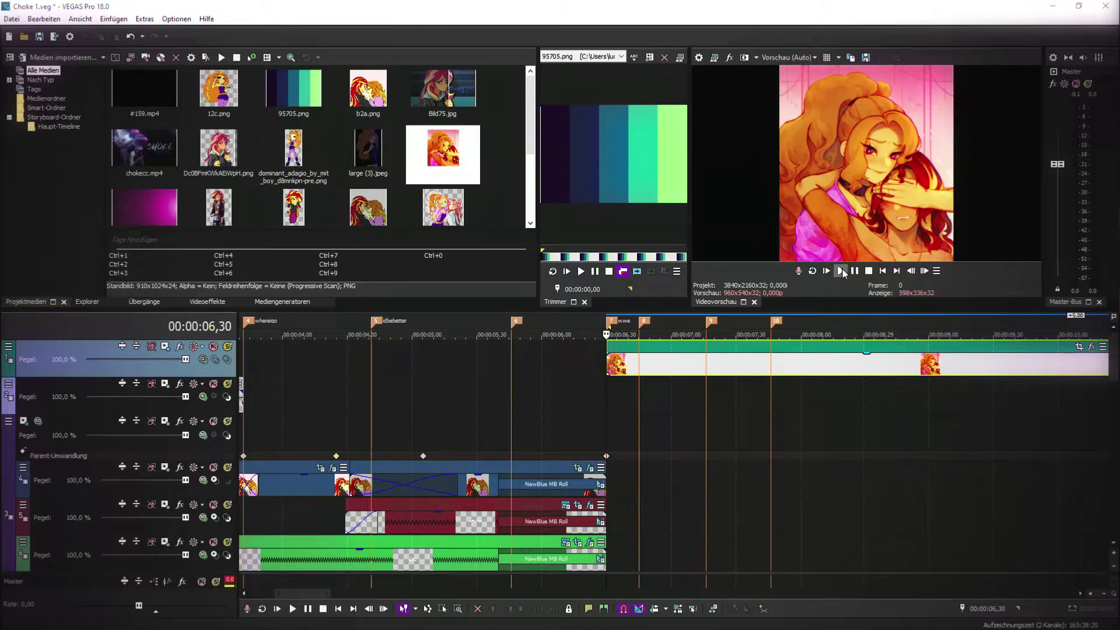
key(Delete)
click(620, 367)
scroll(621, 370, up, 3)
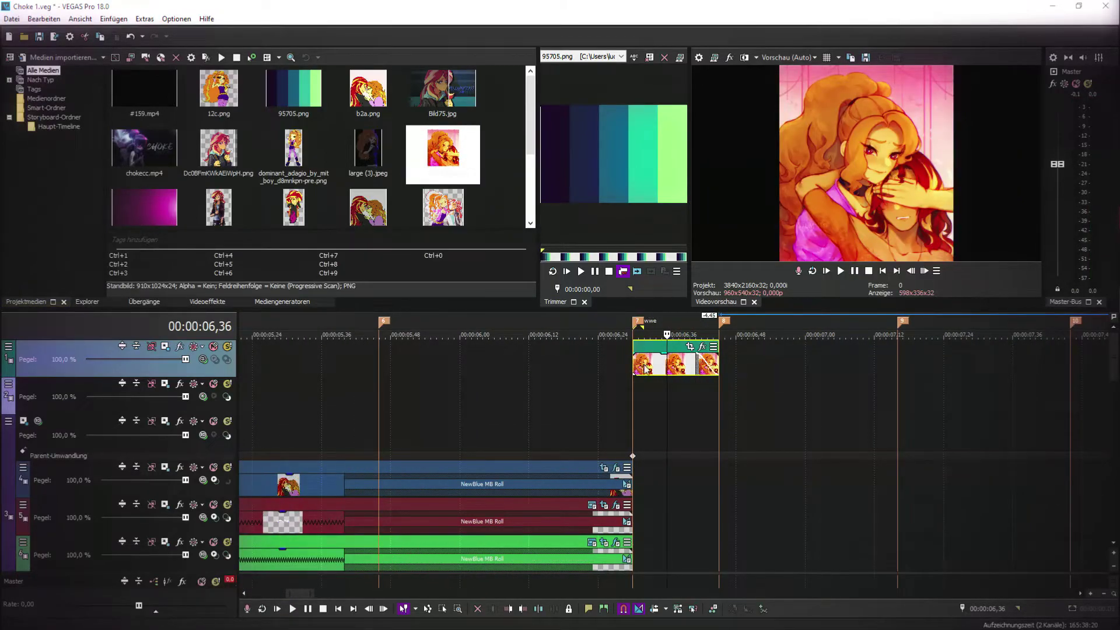
- Move the large (5).png picture to the second track and fit it between markers 8 and 9
click(679, 366)
drag(674, 373, 895, 363)
drag(229, 390, 231, 407)
click(632, 365)
click(713, 364)
click(639, 366)
scroll(639, 366, down, 4)
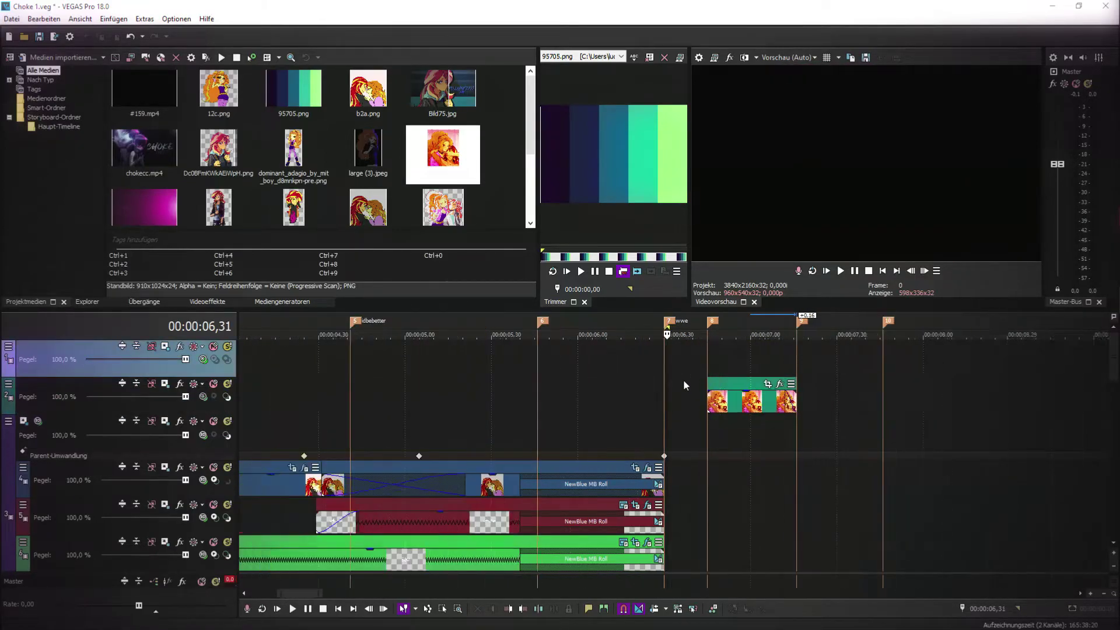
- Insert a ProType Titler title with the bounce x preset near marker 7 on the top track and change its text to "what"
right_click(261, 368)
click(274, 321)
right_click(676, 356)
click(700, 365)
click(647, 266)
click(774, 347)
double_click(403, 242)
drag(459, 243, 280, 239)
key(BackSpace)
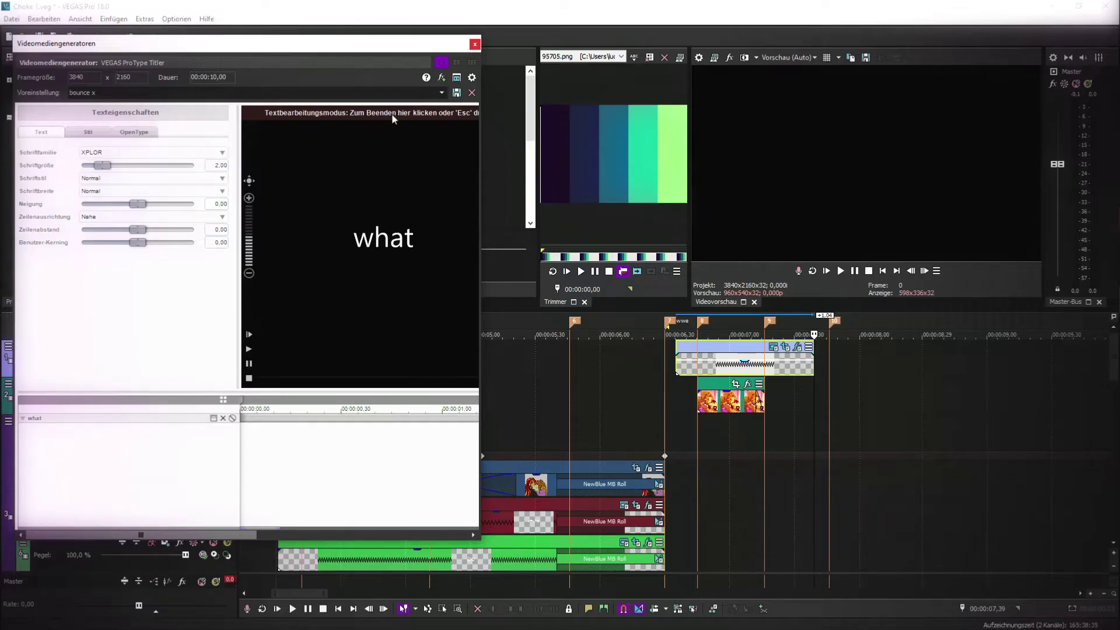
- Adjust the font settings of the "what" title and close its generator window
click(129, 154)
click(105, 164)
click(475, 44)
scroll(743, 350, up, 2)
click(507, 366)
scroll(527, 387, left, 3)
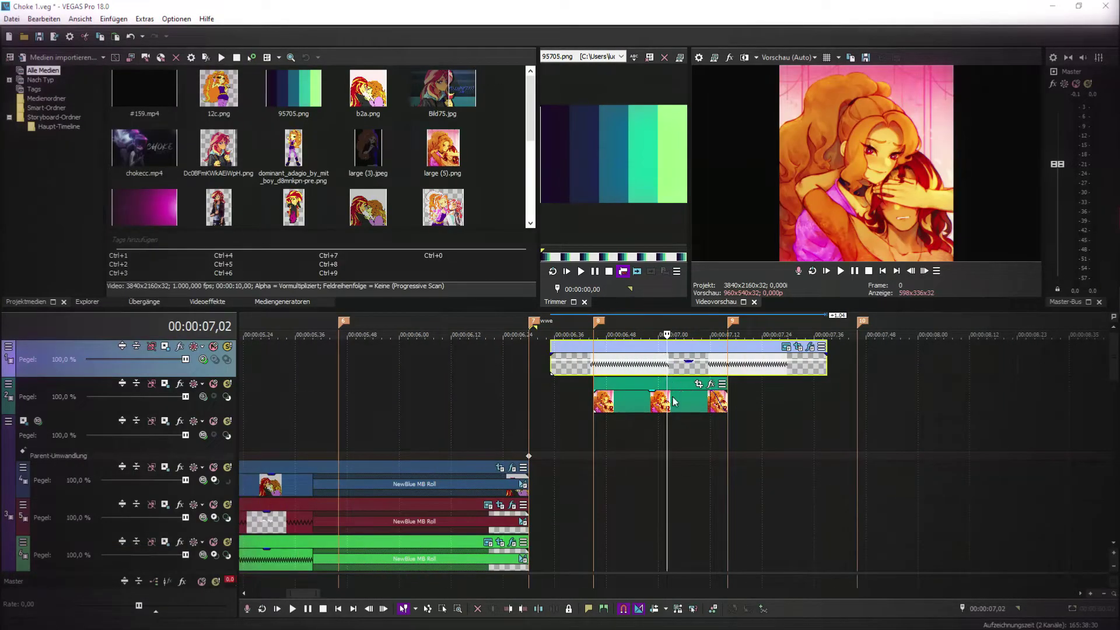
- Move the large (5).png picture along the second track to just past marker 10
click(632, 403)
scroll(612, 446, down, 5)
scroll(607, 446, up, 3)
mouse_move(641, 366)
mouse_down()
mouse_move(620, 365)
mouse_move(786, 397)
mouse_up()
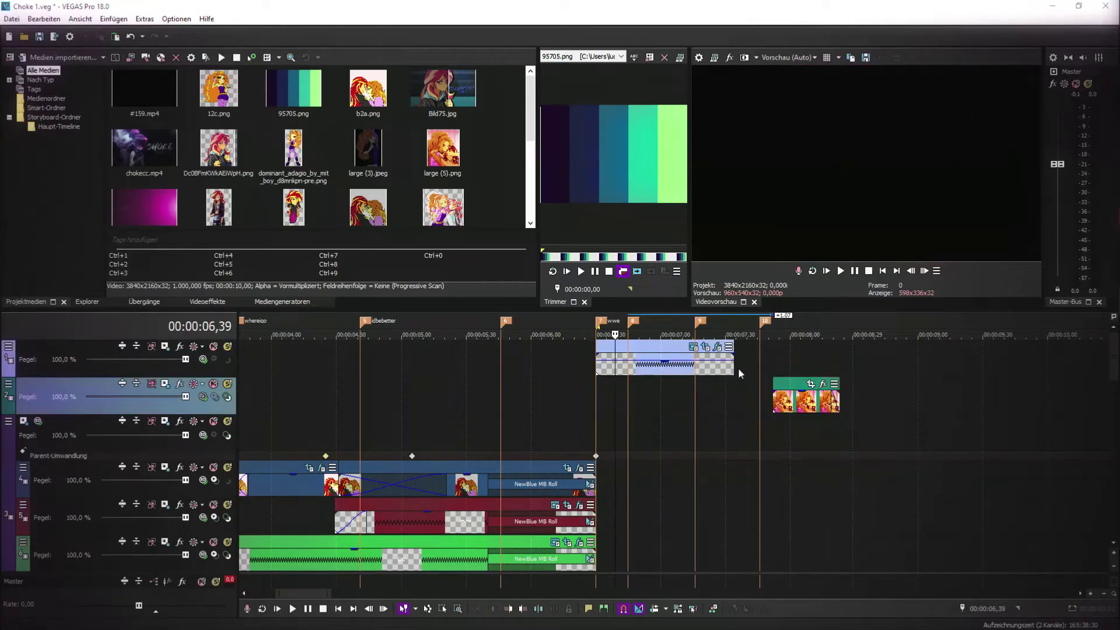
- Align the "what" title's start with marker 7, shorten its end, and delete the title
click(693, 347)
click(475, 43)
mouse_move(597, 366)
mouse_down()
mouse_move(695, 365)
mouse_move(517, 366)
mouse_move(595, 366)
mouse_up()
drag(734, 368, 708, 372)
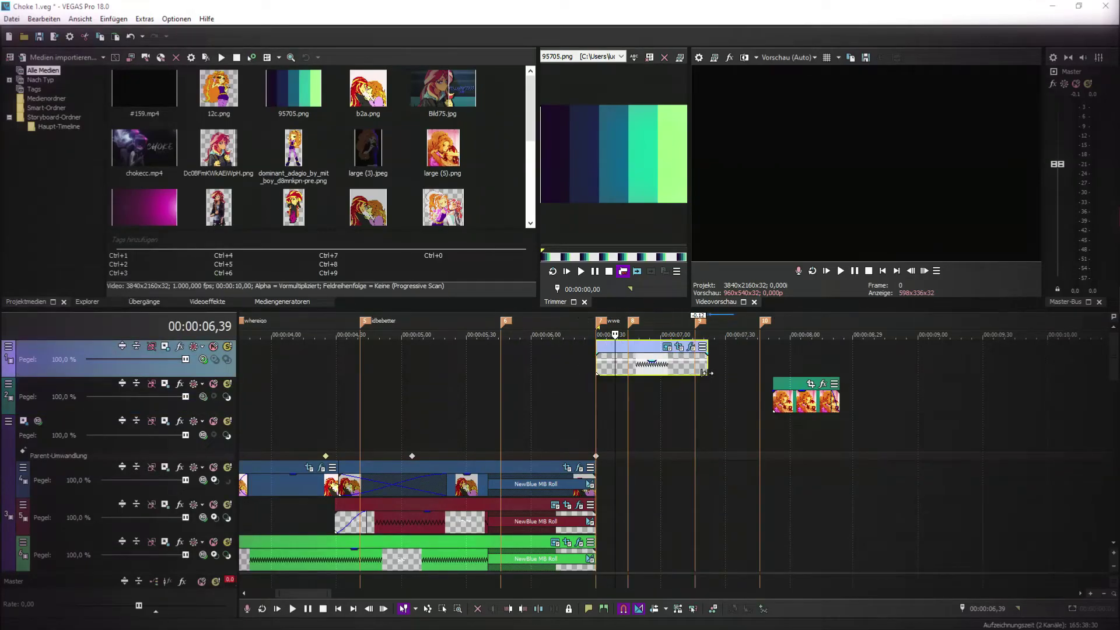
key(Delete)
- Place a ProType Titler title with the CRAZY preset at marker 7 on the top track
click(282, 302)
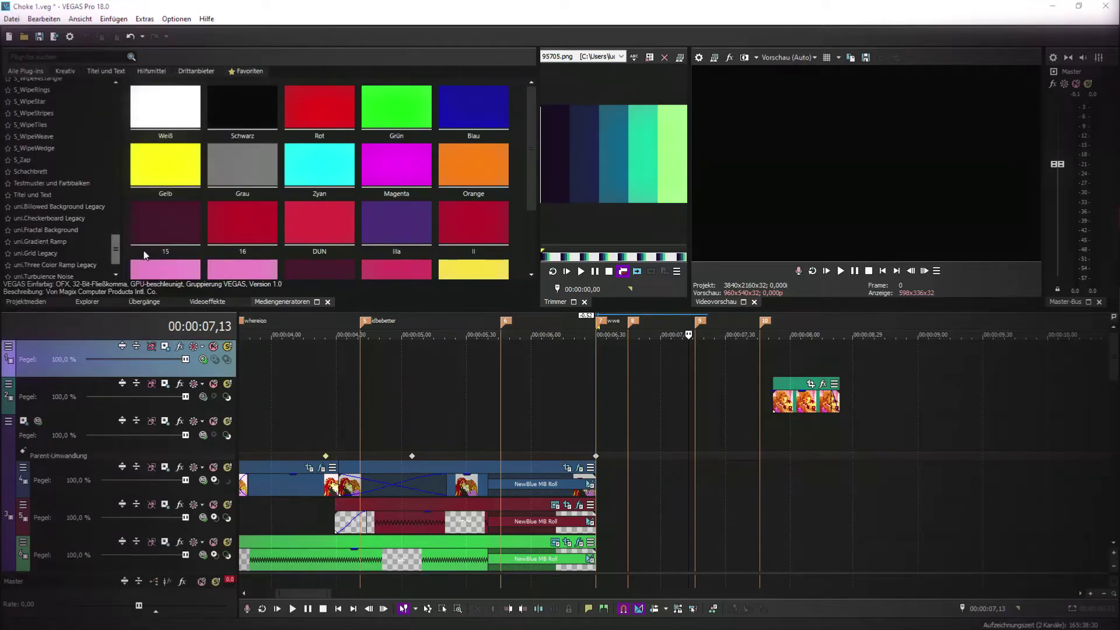
click(74, 154)
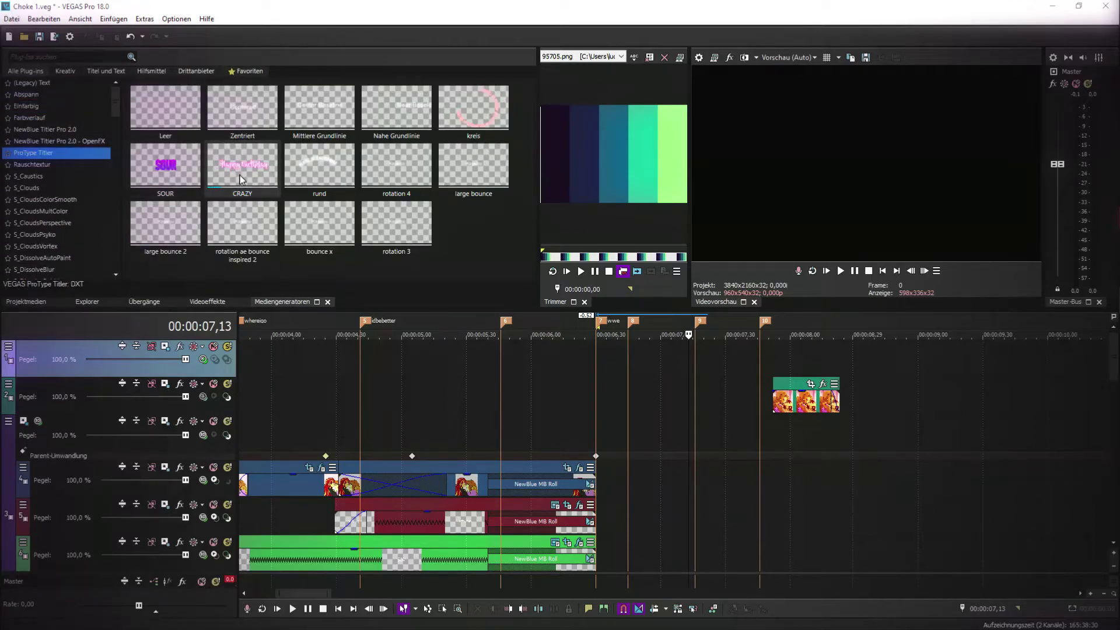
drag(251, 169, 348, 218)
drag(629, 355, 629, 356)
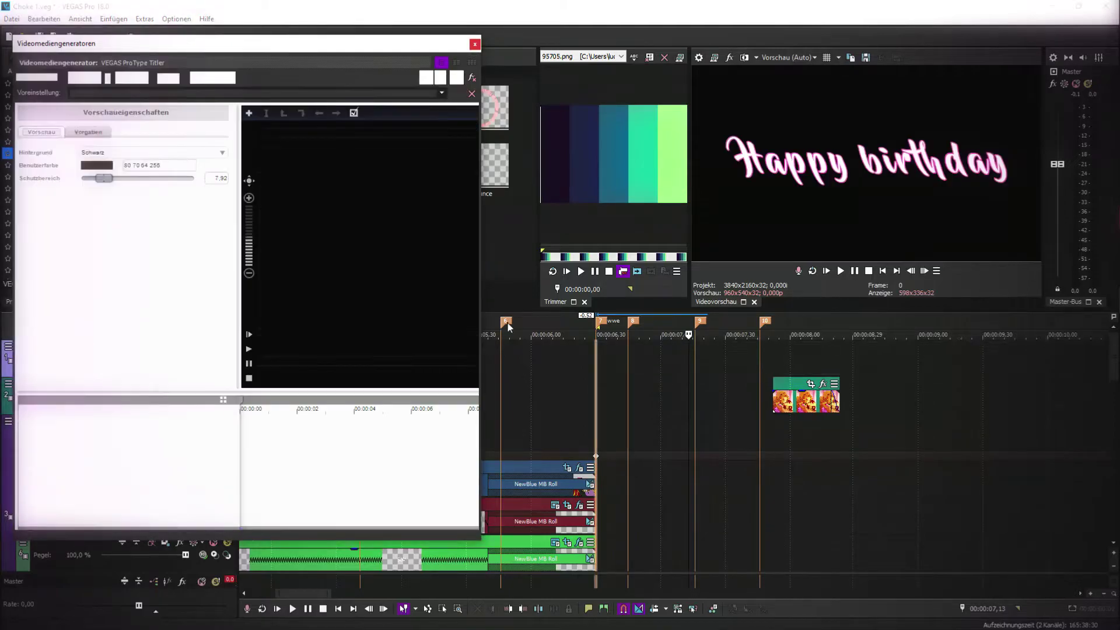
- Replace the placeholder text "Happy birthday" in the new title with "What"
double_click(422, 261)
key(BackSpace)
key(BackSpace)
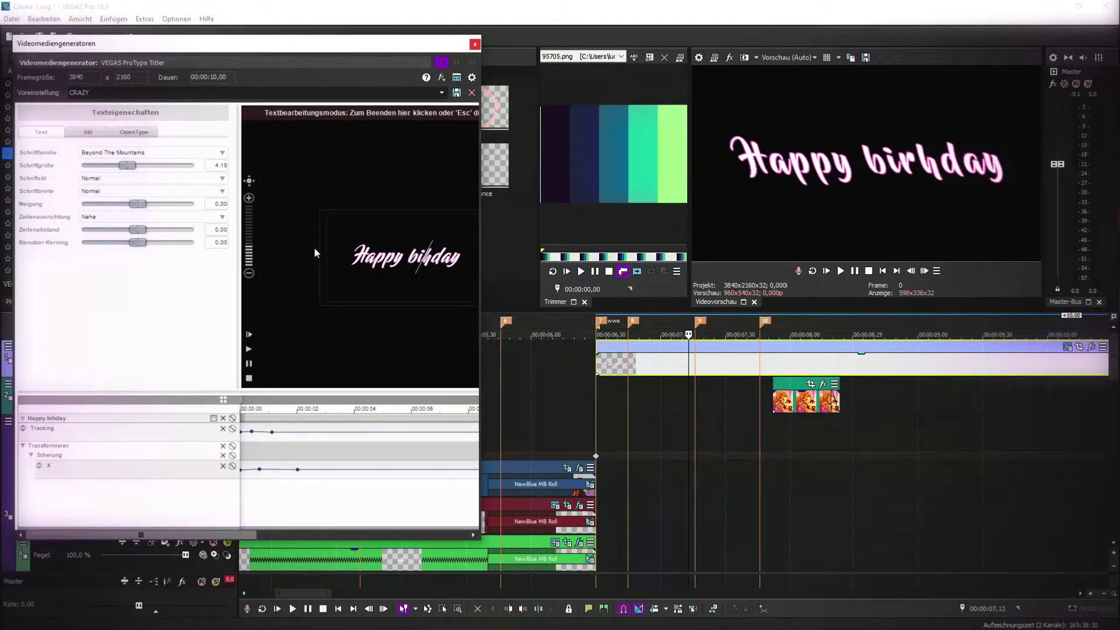
key(Delete)
key(Delete)
key(Delete)
key(Delete)
key(BackSpace)
key(BackSpace)
key(BackSpace)
key(BackSpace)
key(BackSpace)
key(BackSpace)
key(BackSpace)
key(BackSpace)
text(What)
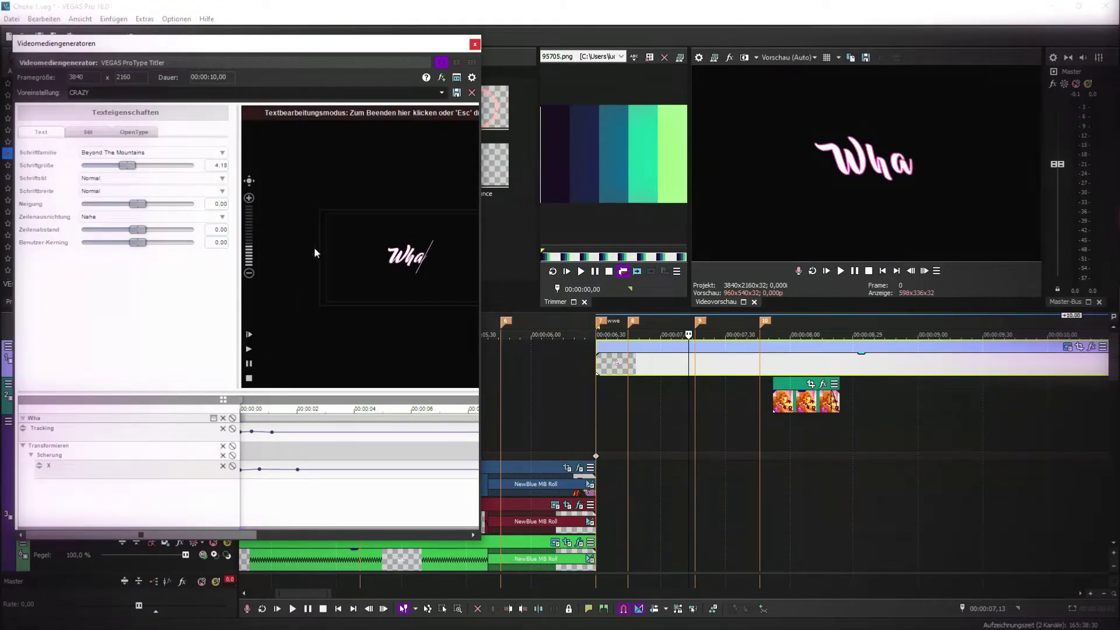
- Set the "What" text's stroke width to 0.00 and choose a brush-style font for it
key(shift+Home)
click(87, 132)
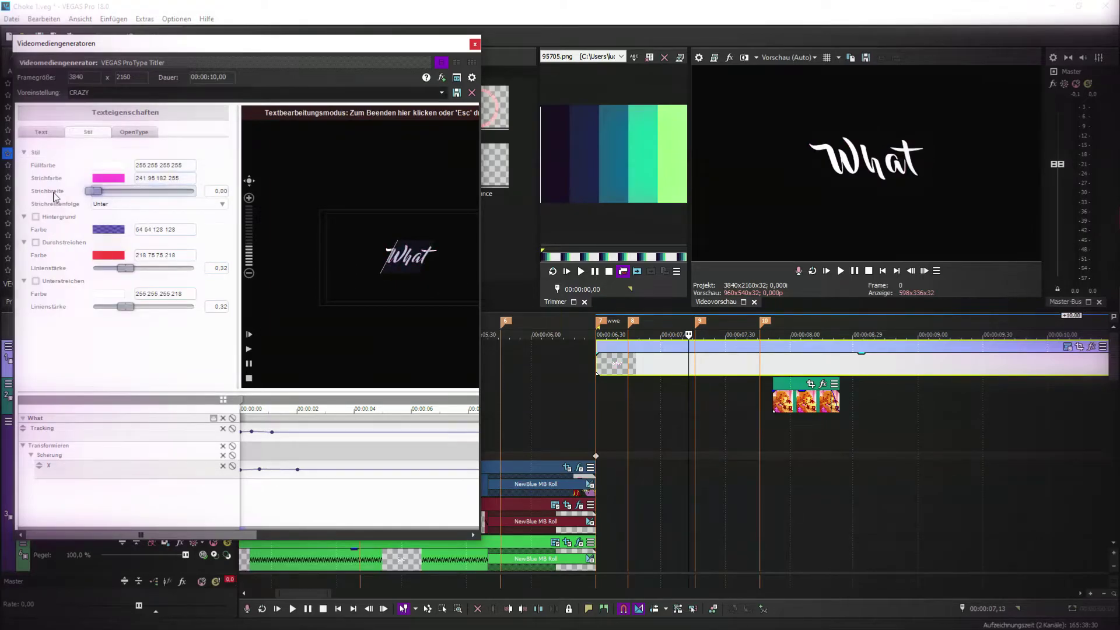
click(44, 132)
click(149, 154)
click(140, 164)
click(740, 165)
click(475, 45)
- Play the "What" title from marker 7, split it between markers 8 and 9, and delete the remaining part
click(599, 322)
click(840, 271)
click(854, 270)
scroll(688, 369, up, 2)
click(698, 371)
click(736, 368)
key(s)
click(606, 369)
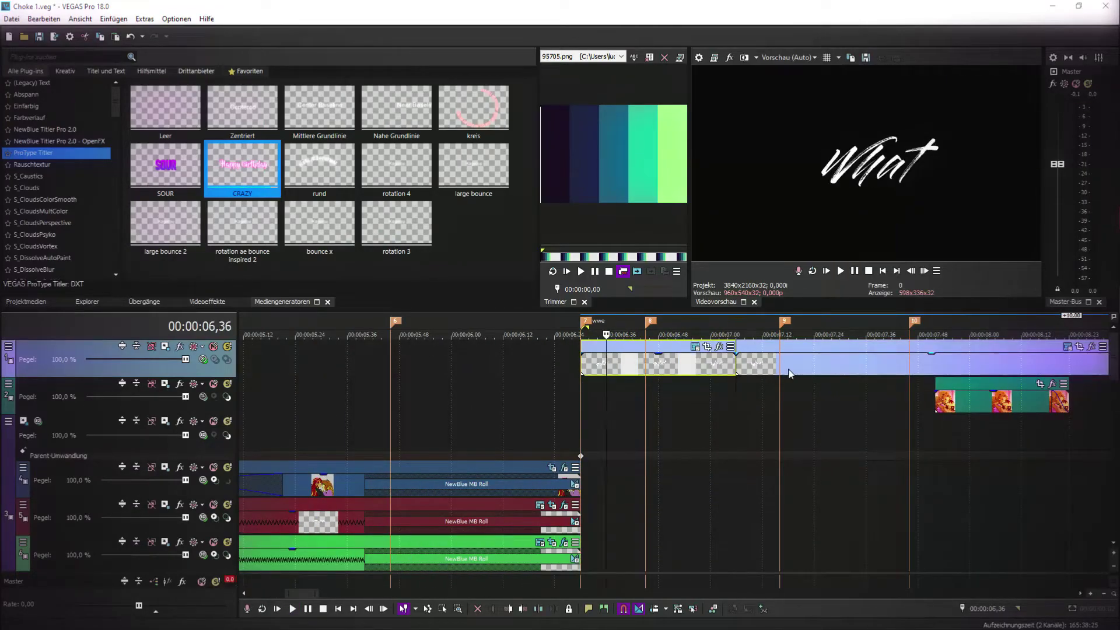
click(787, 371)
key(Delete)
- Make the "What" title run from 00:00:06,21 to marker 8, with a fade at each end
mouse_move(581, 365)
mouse_down()
mouse_move(658, 365)
mouse_move(551, 362)
mouse_up()
click(615, 368)
click(582, 393)
click(554, 399)
click(460, 397)
click(844, 272)
click(845, 272)
drag(550, 360, 563, 356)
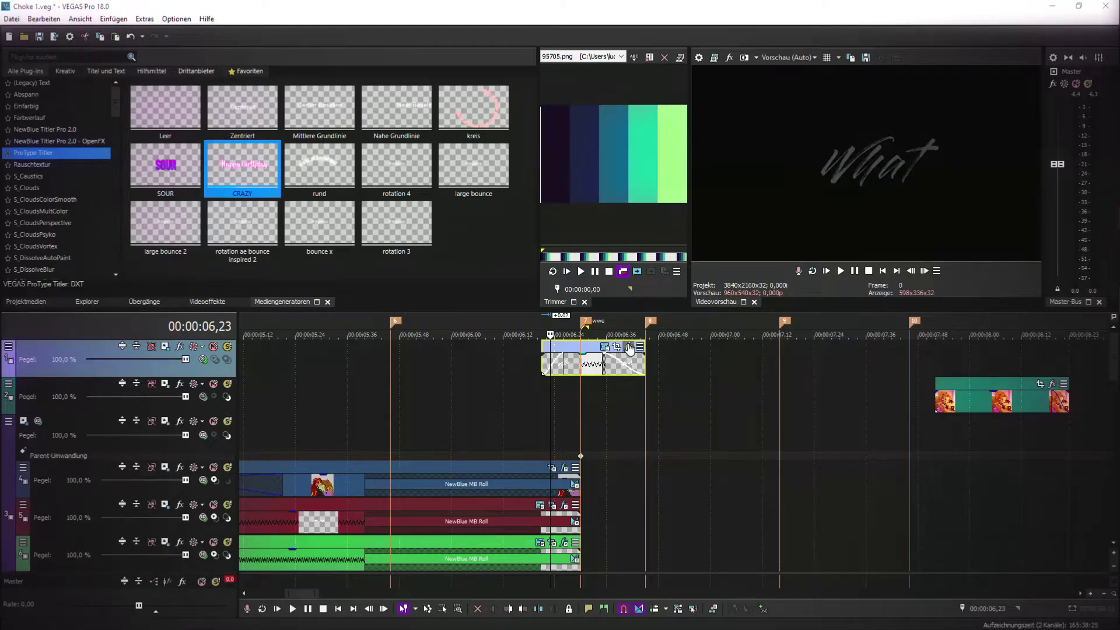
- Add the Scale filter package from the Shakes folder of Filterpakete to the "What" title
click(628, 347)
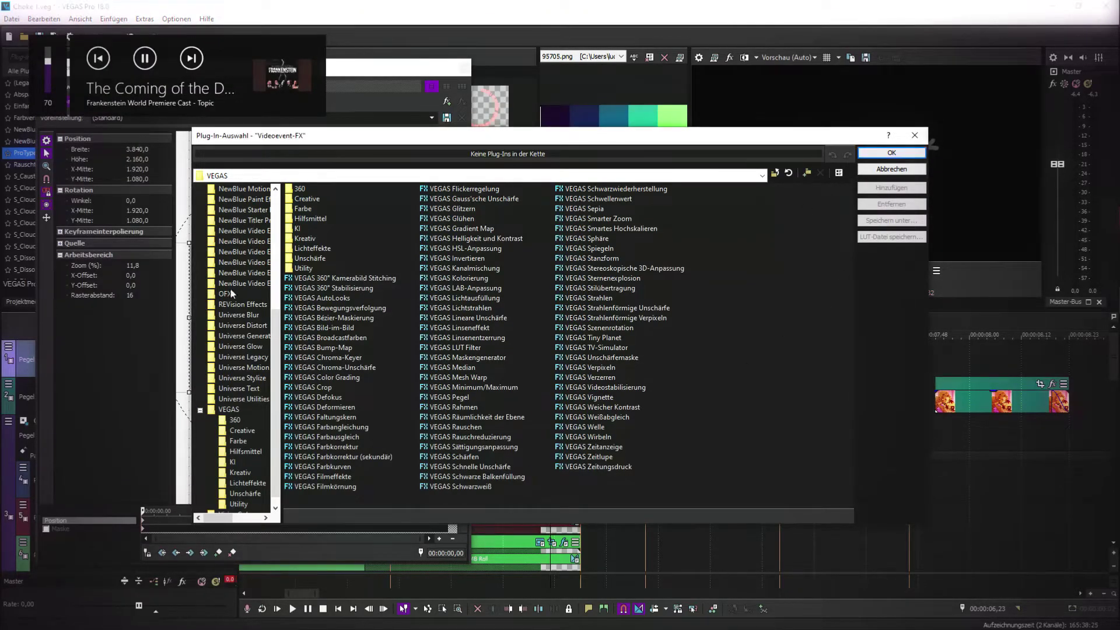
scroll(240, 350, up, 5)
click(236, 272)
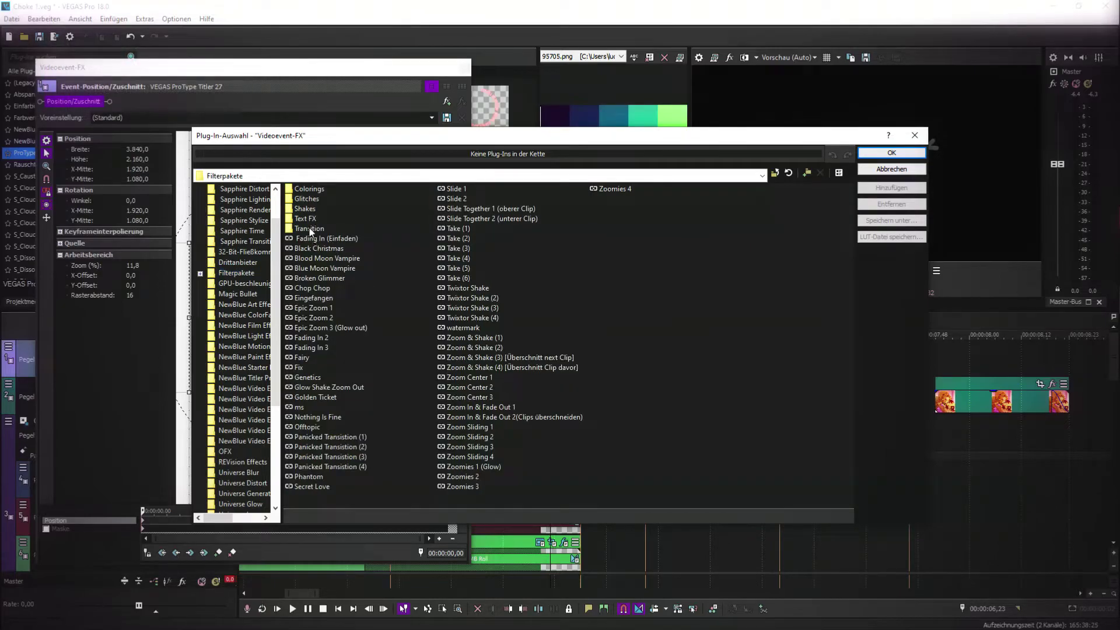
double_click(308, 209)
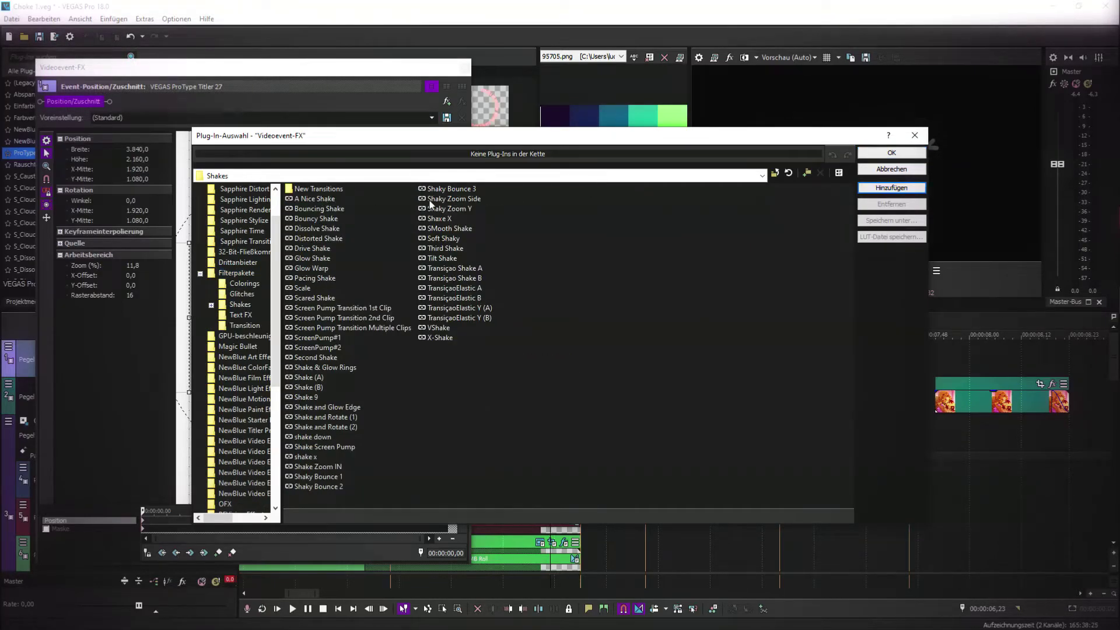
double_click(300, 288)
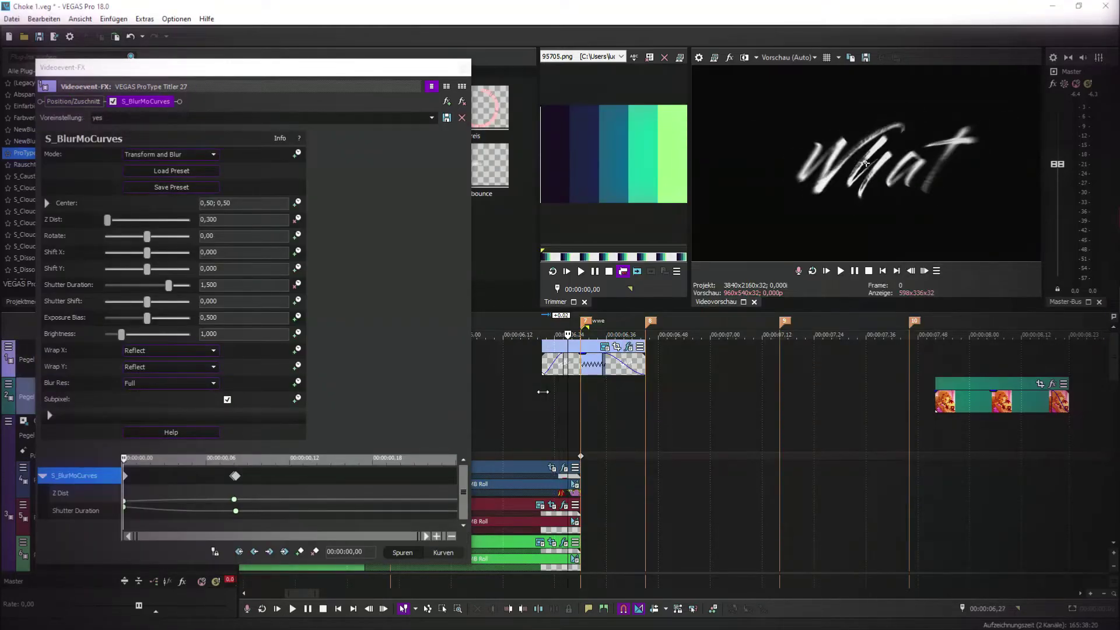
- Add an end keyframe with a Z Dist of 1,1 to the title's S_BlurMoCurves effect and play it back
drag(415, 496, 526, 505)
text(1,1)
key(Return)
click(464, 68)
click(542, 388)
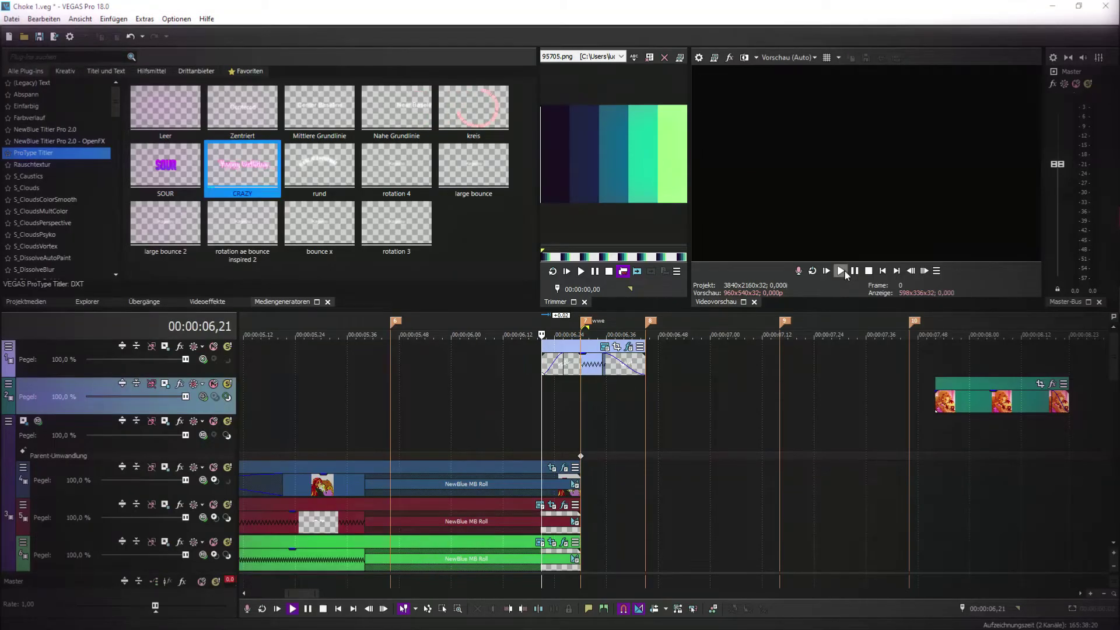
click(843, 270)
key(space)
- Apply the S_Gradient effect with the bloody preset to the "What" title
click(207, 303)
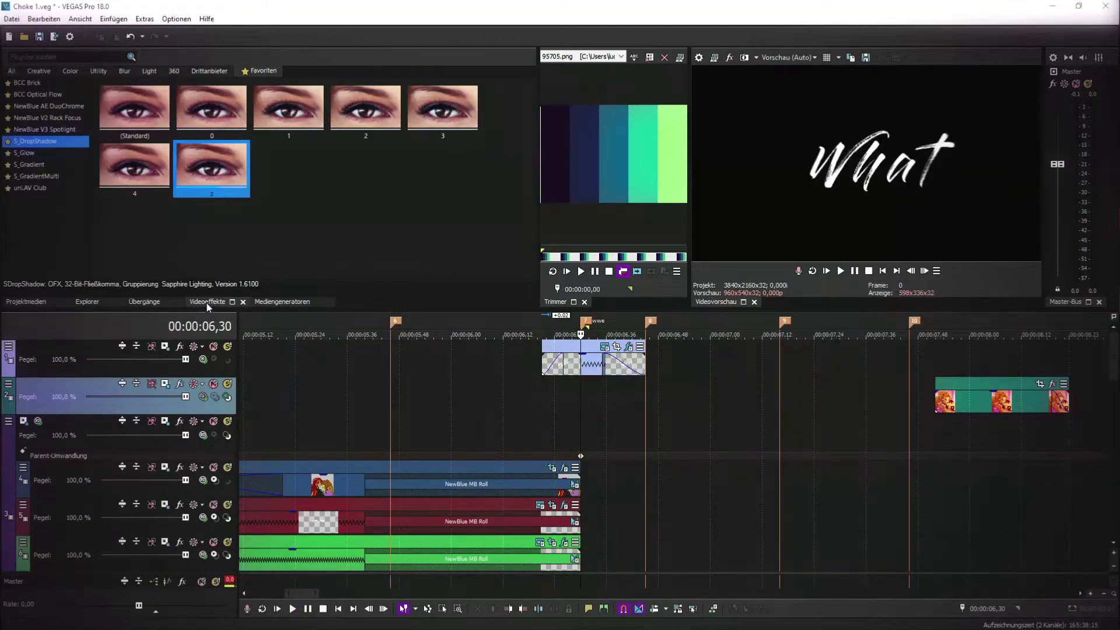
click(50, 169)
double_click(277, 257)
- Sample the palette picture's turquoise green as the gradient's start color and its dark blue as the end color
click(174, 225)
click(128, 235)
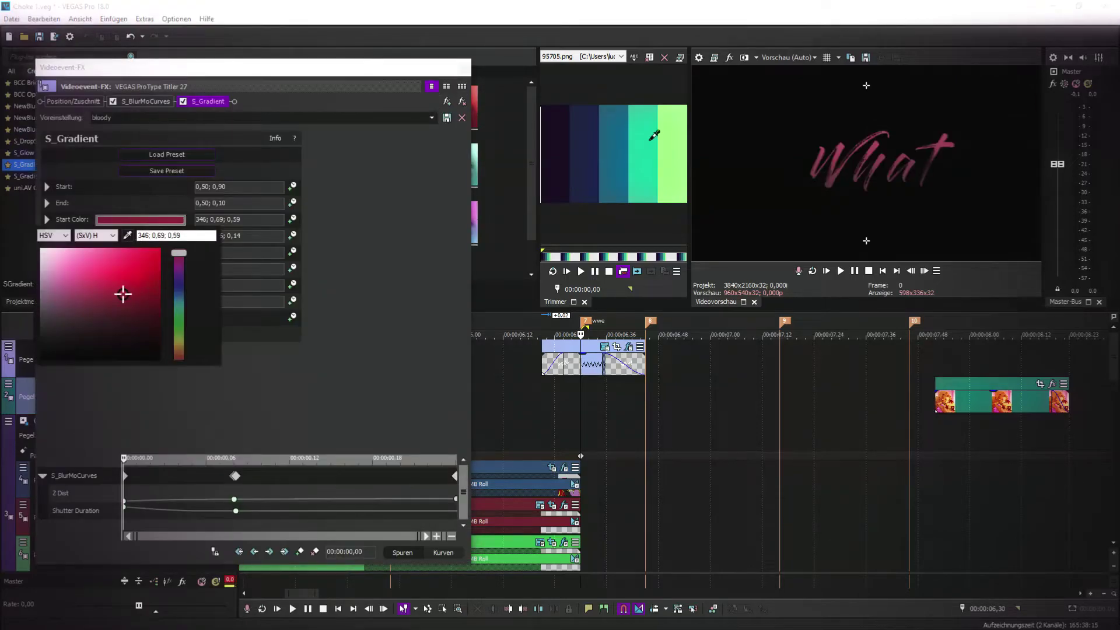
click(642, 151)
click(140, 236)
click(127, 252)
click(588, 143)
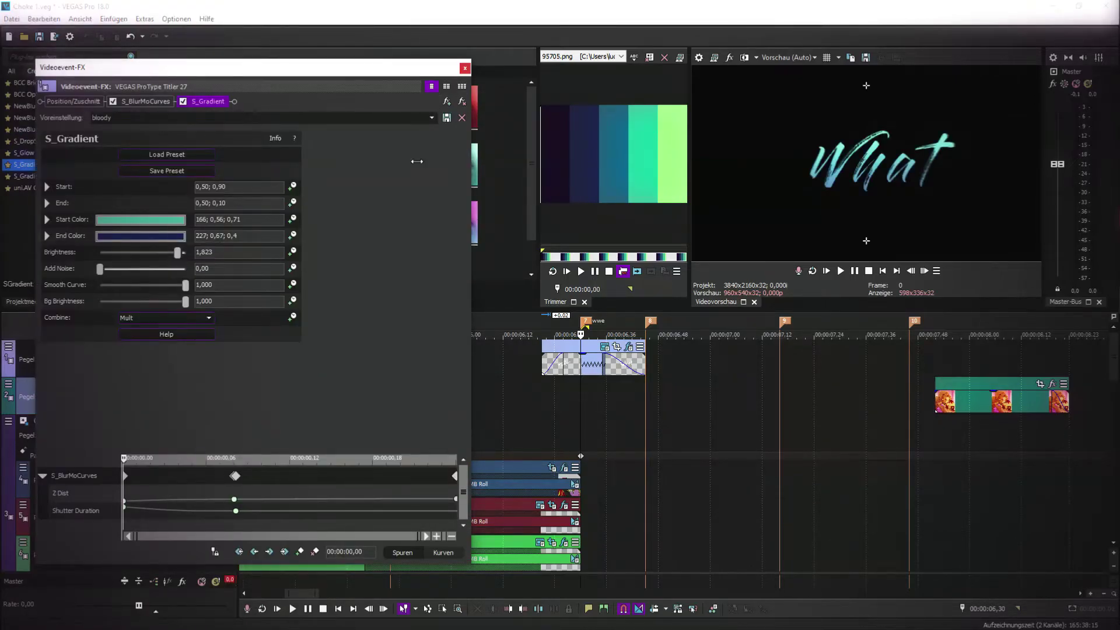
click(465, 68)
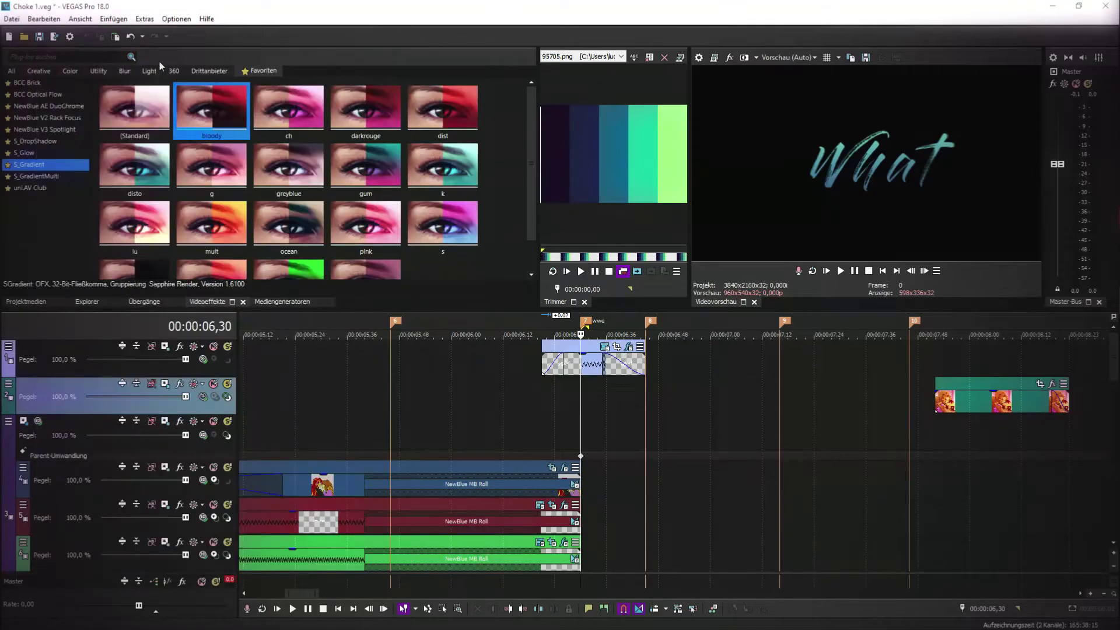
- Play back the "What" title from its start to check the gradient and scale motion
scroll(669, 437, down, 4)
scroll(669, 436, up, 3)
click(840, 272)
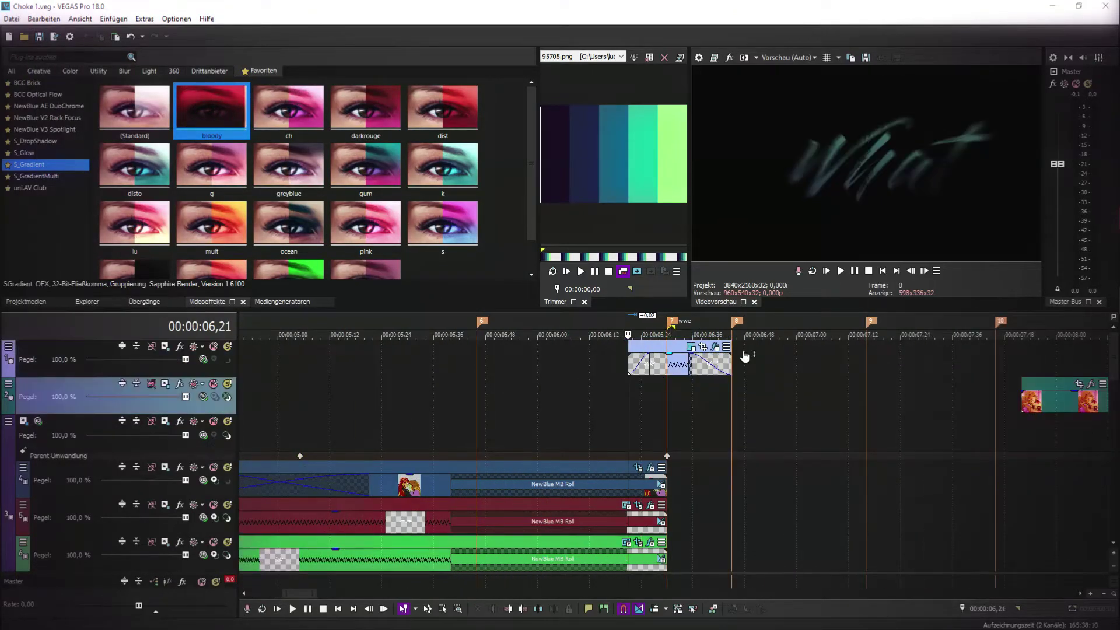
click(840, 273)
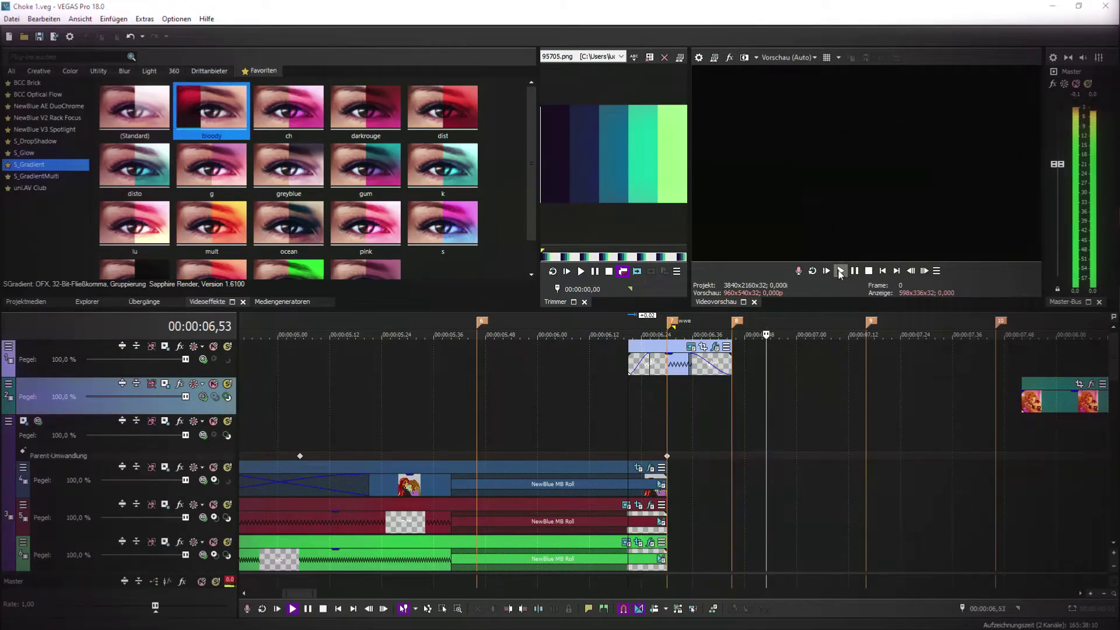
click(840, 273)
key(Return)
- Using the preview grid, set the title's crop frame to 3.398,4 by 1.911,6, centered at 2.047,0 and 1.071,5, with angle 0
click(680, 362)
click(703, 346)
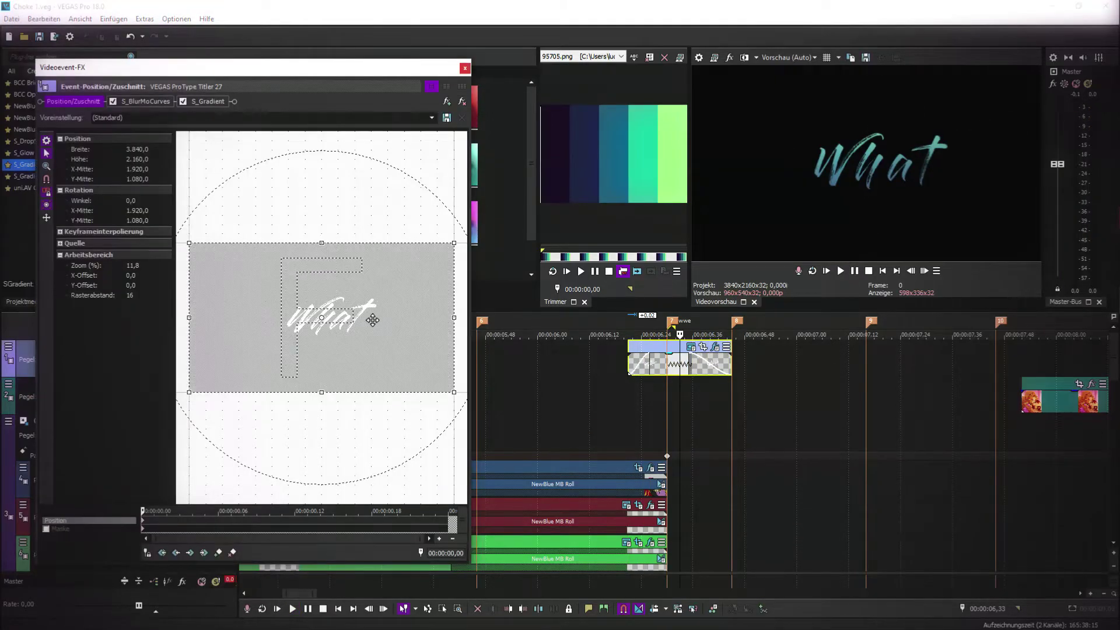
click(826, 58)
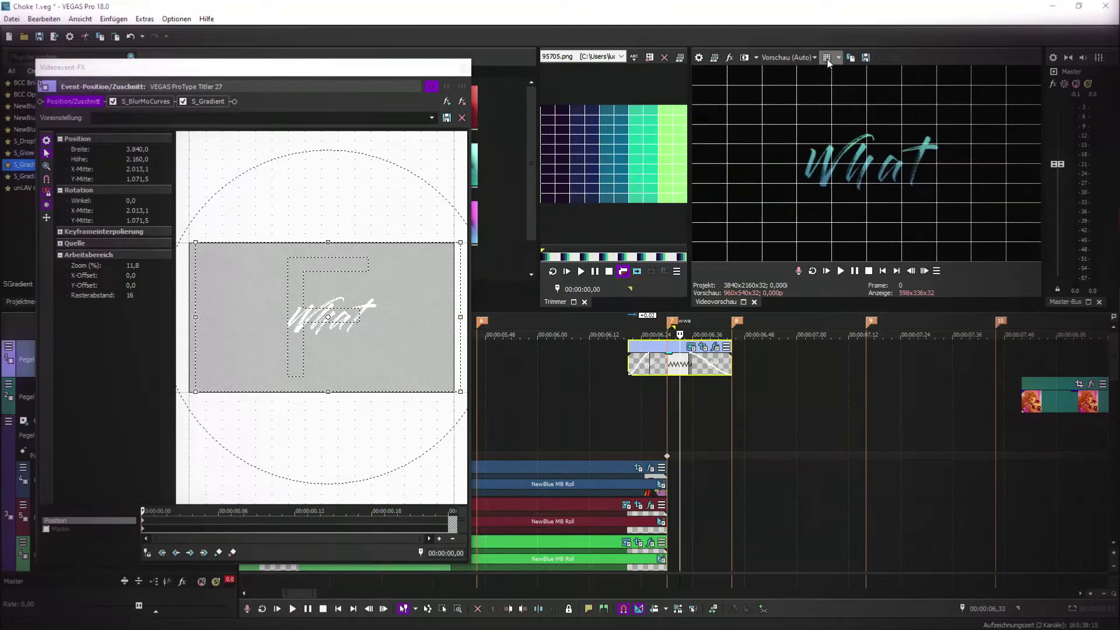
drag(390, 347, 392, 346)
drag(340, 405, 351, 382)
text(0)
key(Return)
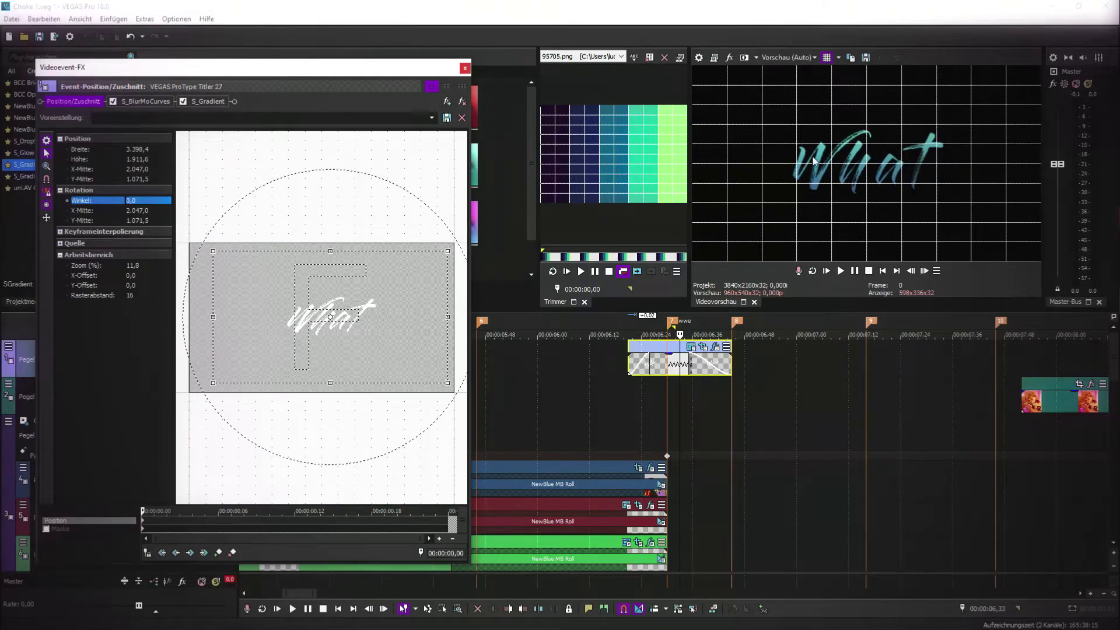
click(827, 57)
click(465, 68)
- Play back the passage from 00:00:06,02 through the "What" title to check the transition
click(624, 429)
click(546, 397)
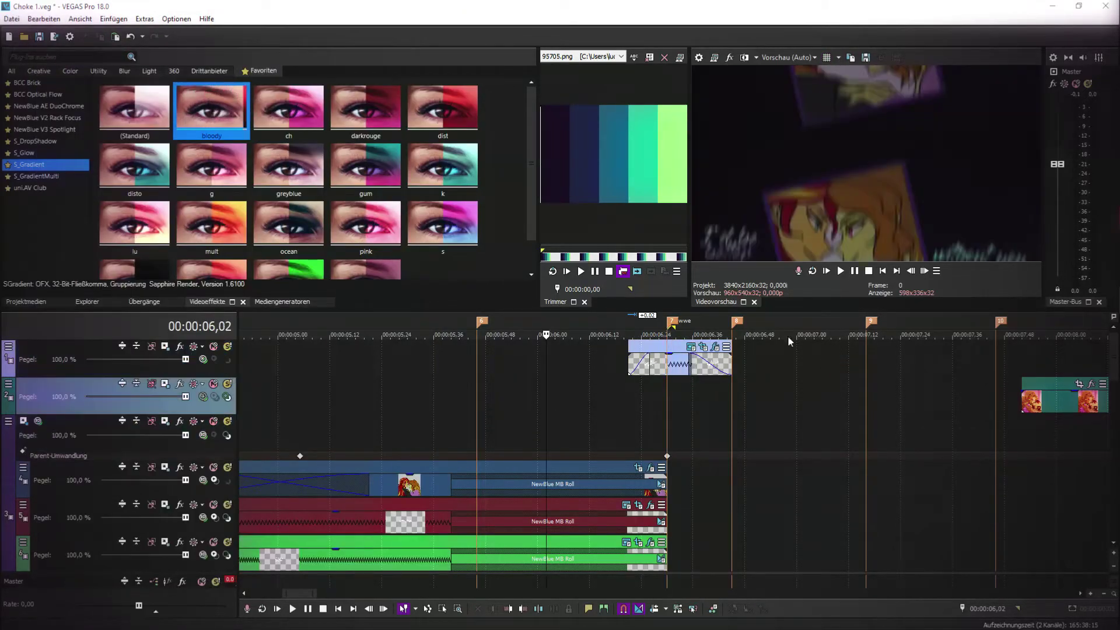
click(841, 271)
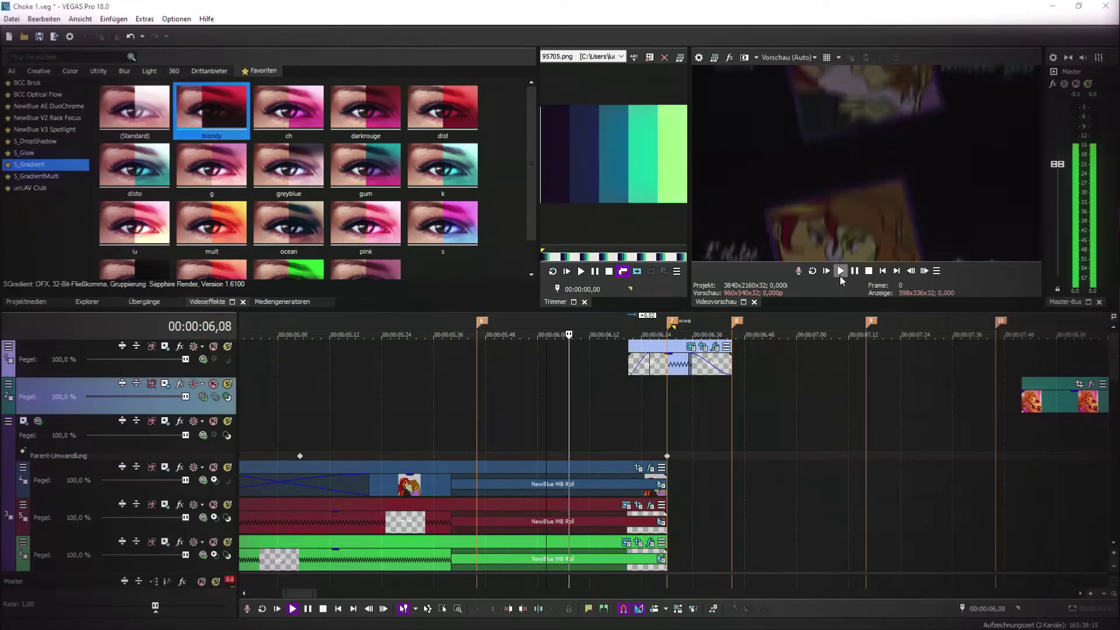
click(841, 274)
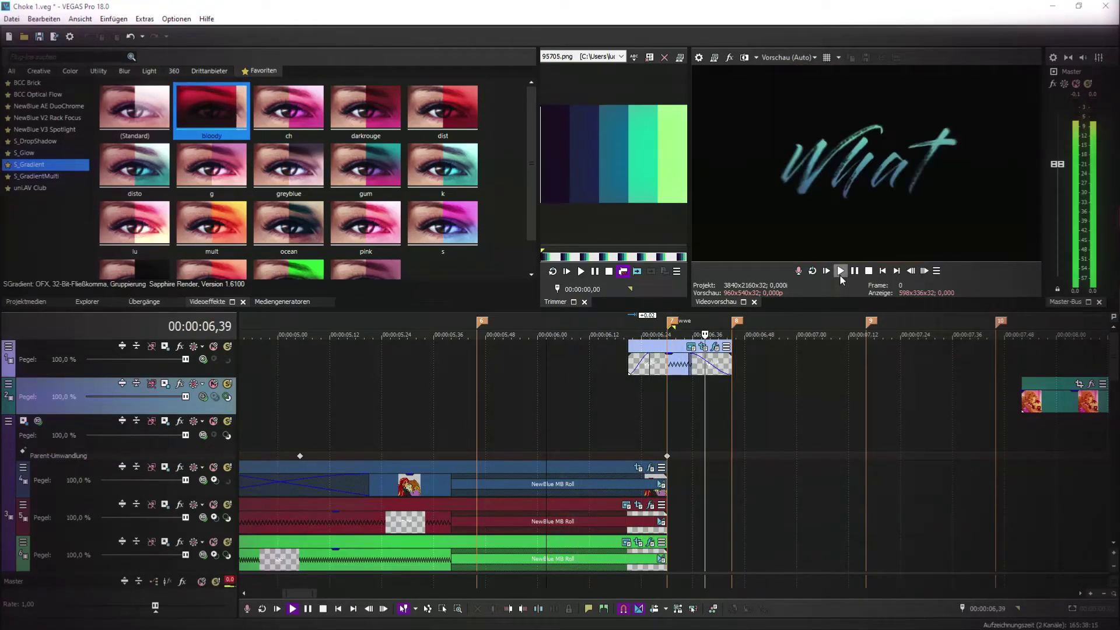
click(841, 274)
click(841, 272)
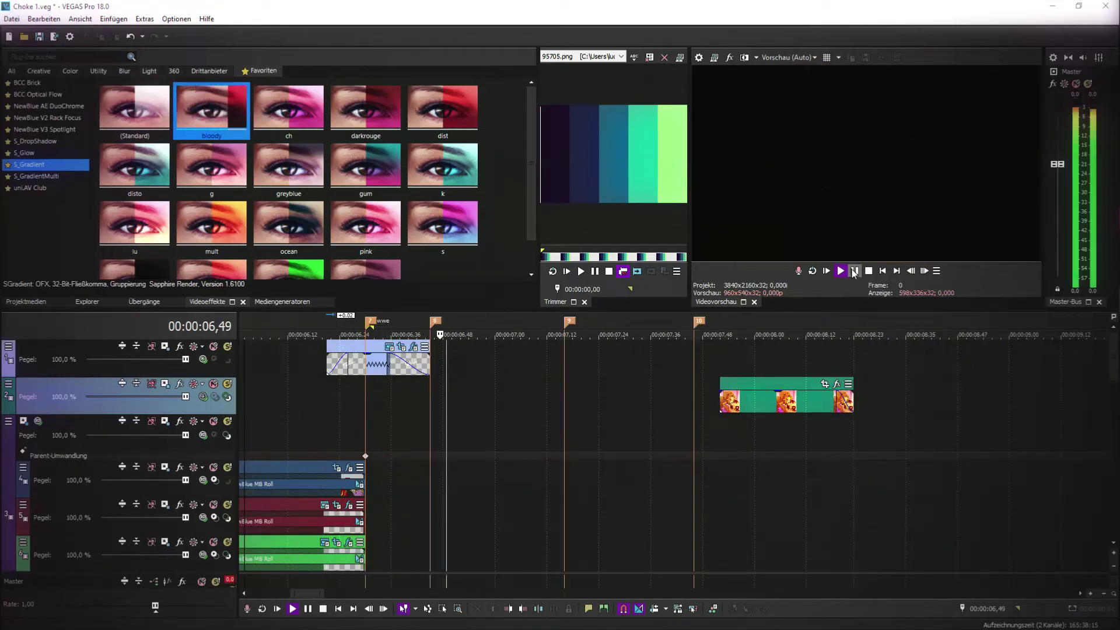
- Move the large (5) picture between markers 8 and 9 and give it a fade-out with a different curve
drag(771, 401, 482, 414)
click(546, 401)
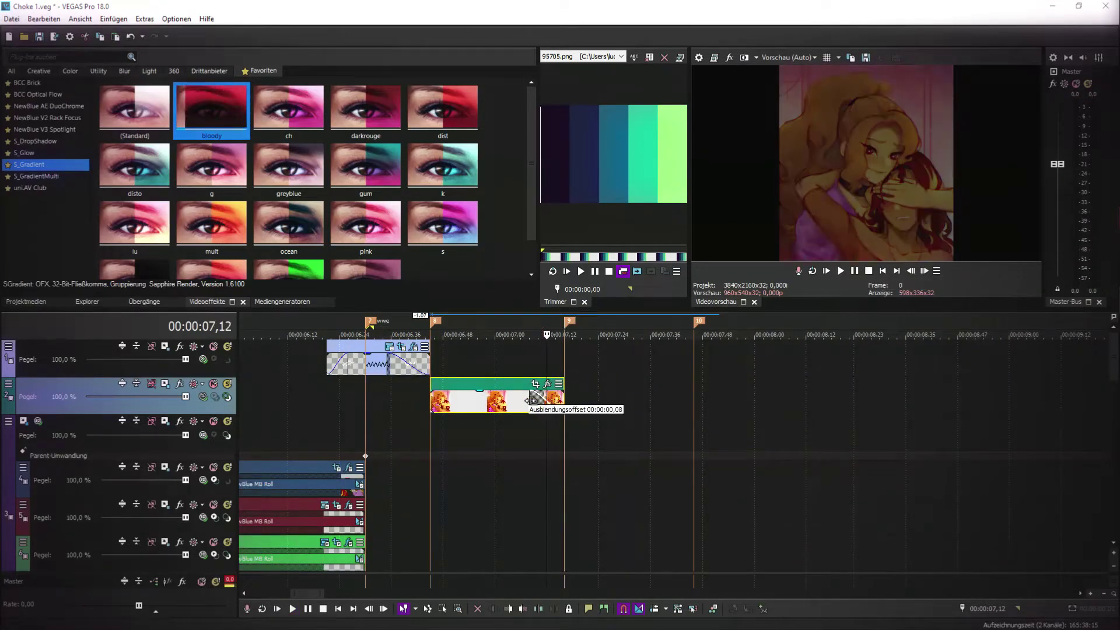
right_click(512, 399)
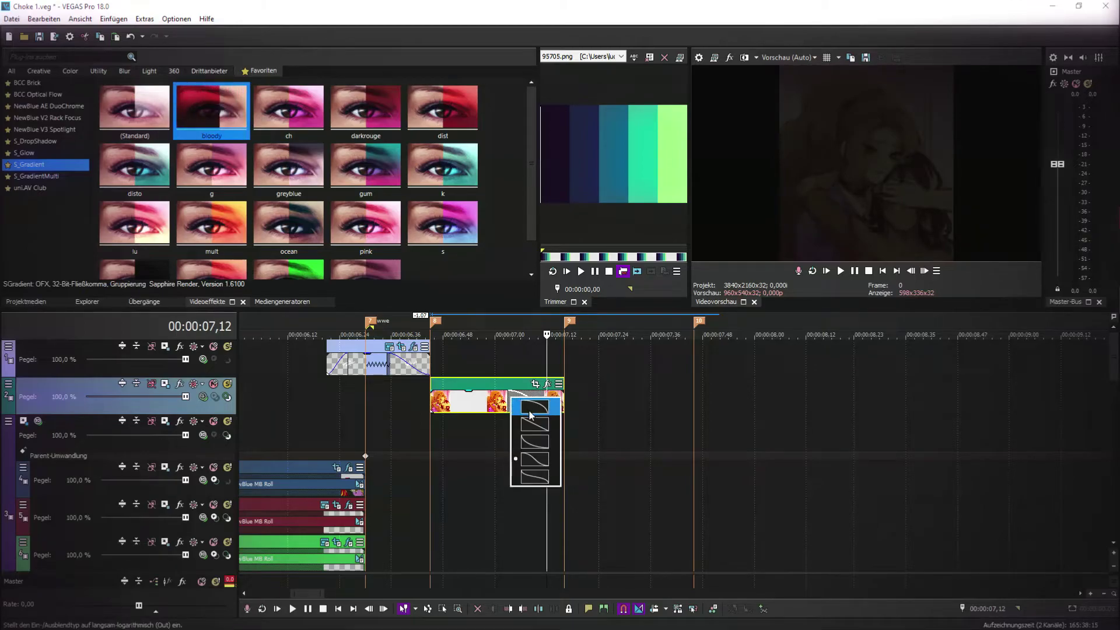
click(535, 479)
- Crop the picture to the 16:9 widescreen ratio, with a starting frame of 729,5 by 410,4 centered at 487,1 and 249,2
click(534, 383)
click(432, 117)
click(412, 152)
drag(453, 306, 426, 305)
drag(341, 331, 406, 258)
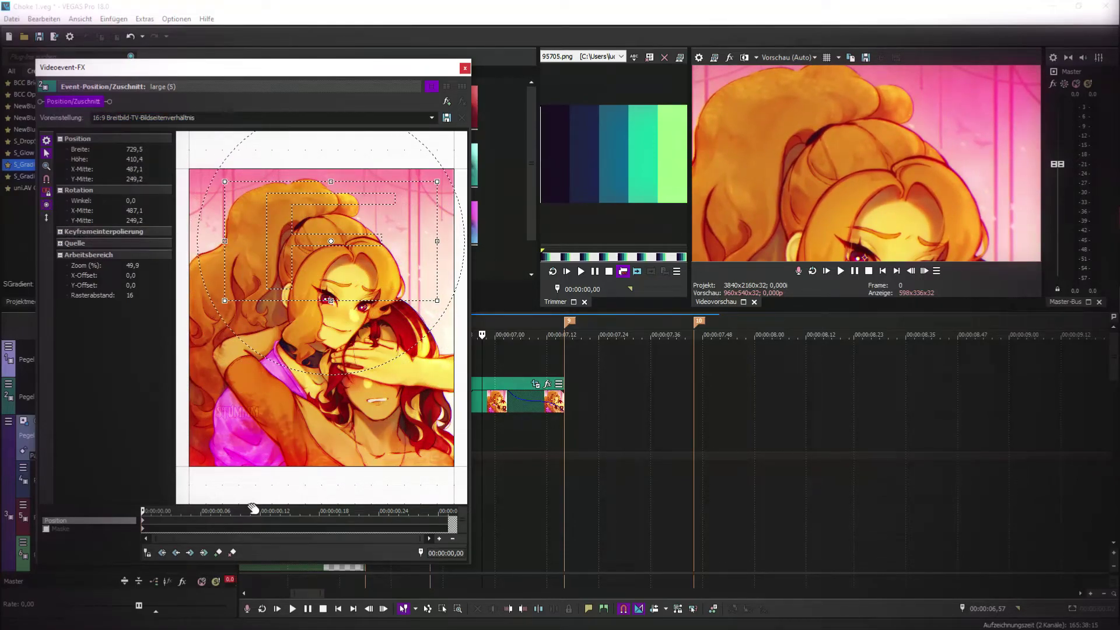
- Keyframe the crop frame to move down the picture mid-clip and at the clip's end, changing the interpolation of both keyframes
drag(382, 265, 382, 351)
drag(436, 328, 430, 328)
right_click(231, 520)
click(266, 462)
click(449, 520)
drag(406, 329, 446, 344)
drag(416, 345, 416, 347)
right_click(448, 521)
click(477, 453)
click(465, 68)
- Extend the picture's start slightly before marker 8 and play back its transition from the "What" title
drag(430, 402, 423, 402)
click(535, 384)
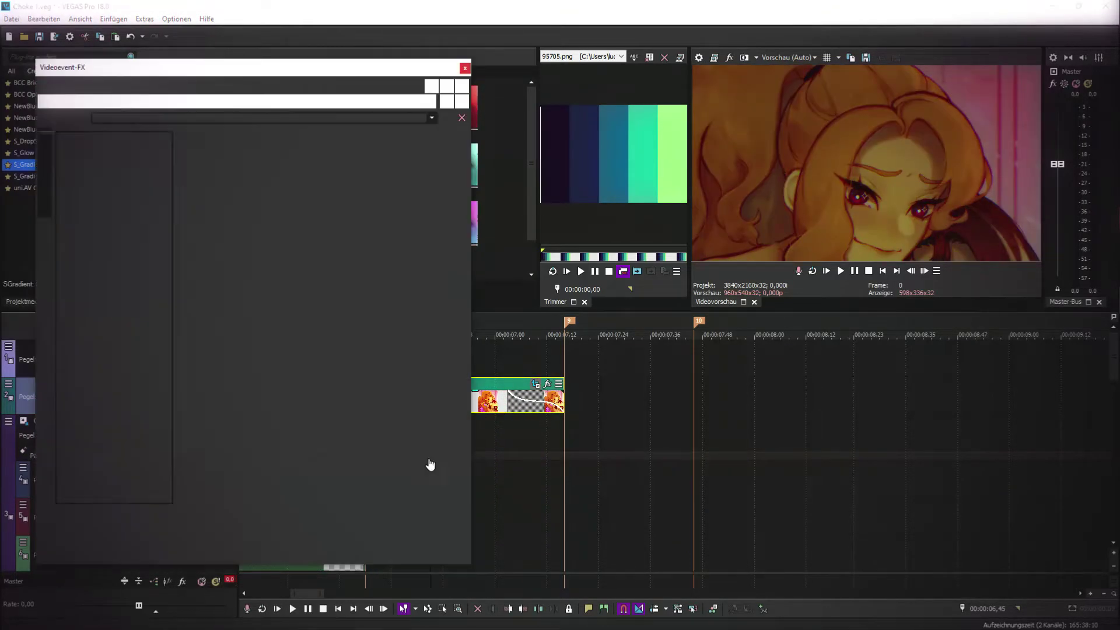
click(465, 68)
click(378, 437)
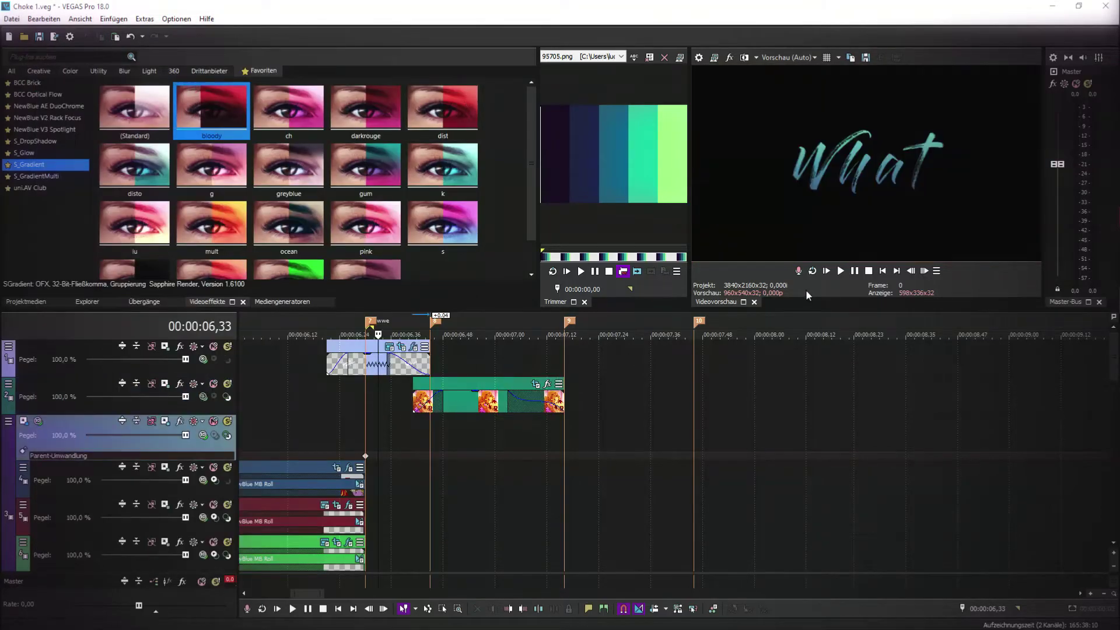
click(840, 272)
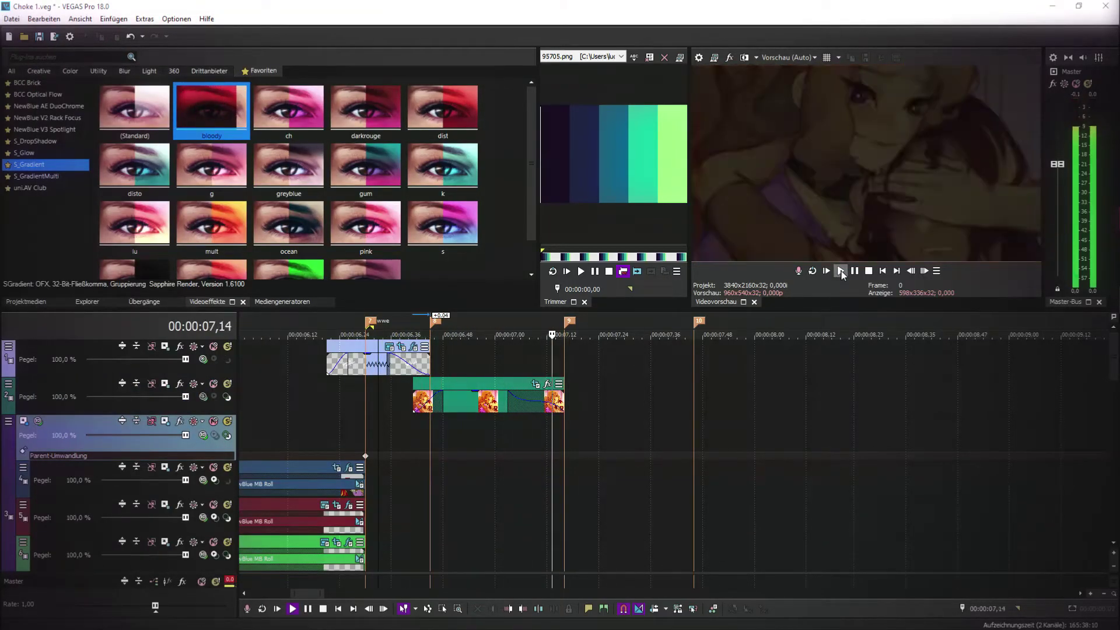
click(854, 271)
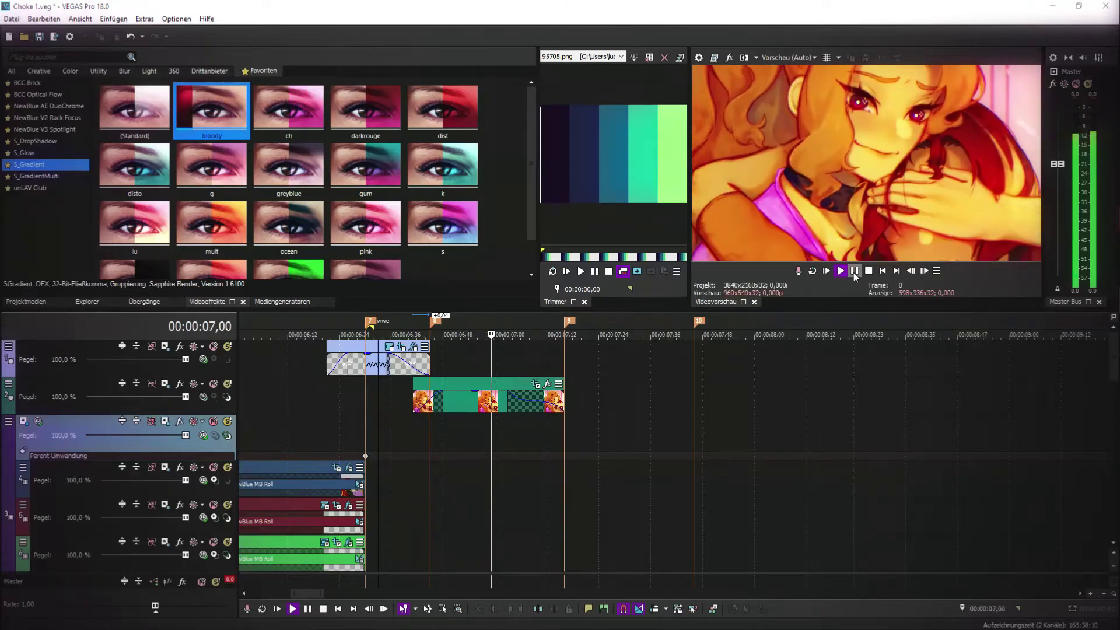
- Replace the picture between markers 8 and 9 with large (14), imported from the dazzle folder
click(501, 395)
key(Delete)
click(27, 302)
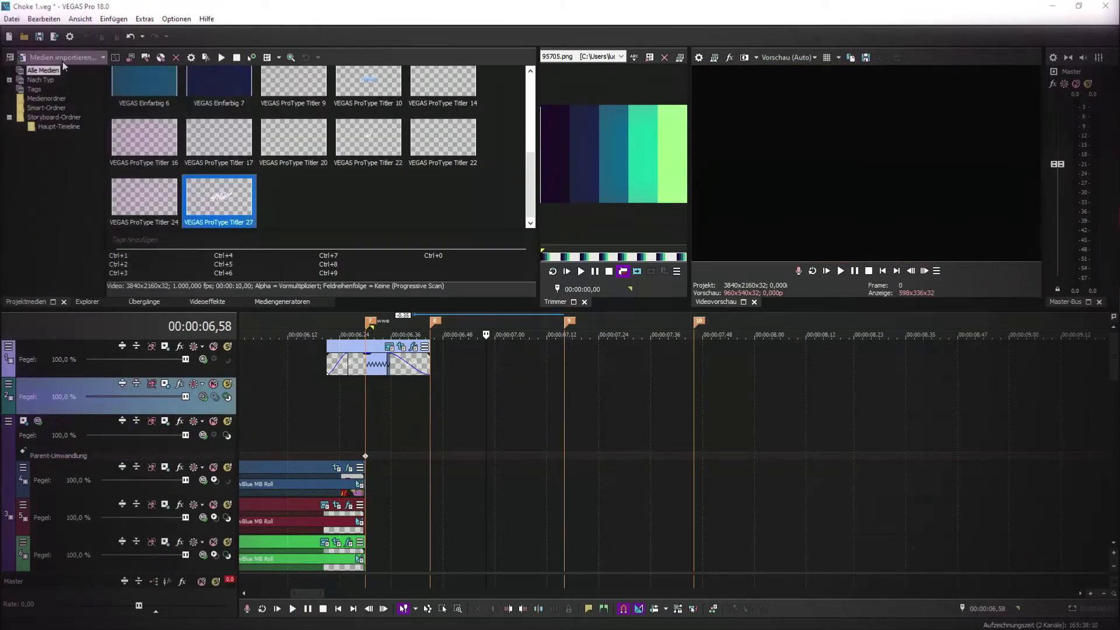
click(60, 57)
scroll(492, 265, down, 5)
scroll(490, 274, down, 10)
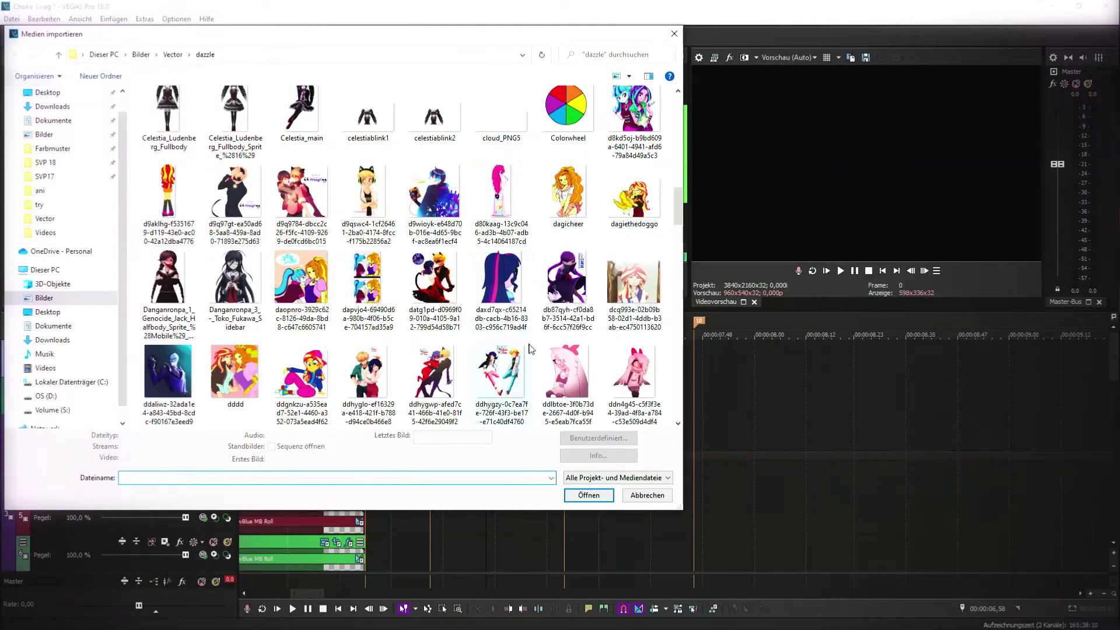
scroll(535, 349, down, 10)
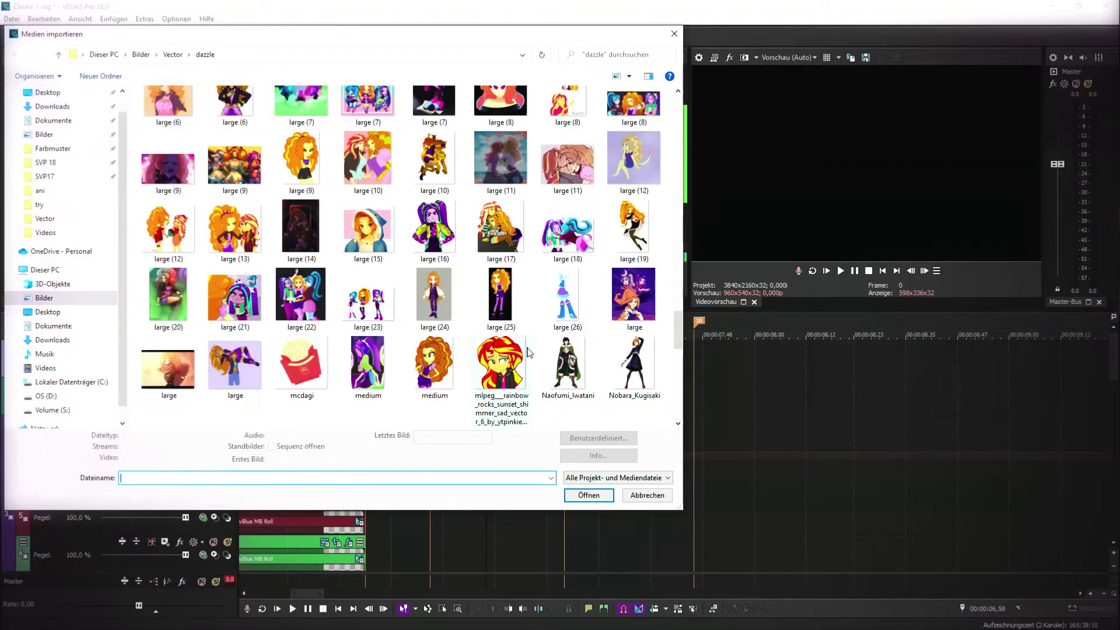
double_click(301, 229)
drag(144, 195, 438, 363)
drag(145, 198, 478, 402)
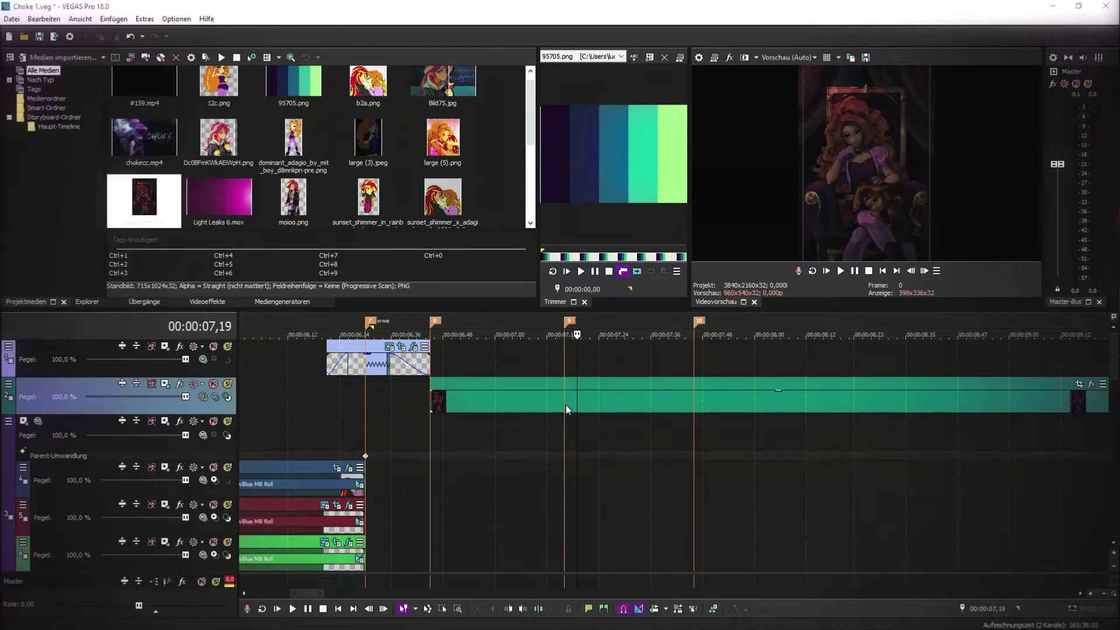
- Crop large (14) to 16:9 widescreen and keyframe a 542,2 by 304,9 frame centered at 357,5 and 649,5 at 00:00:00,11
click(535, 384)
click(431, 117)
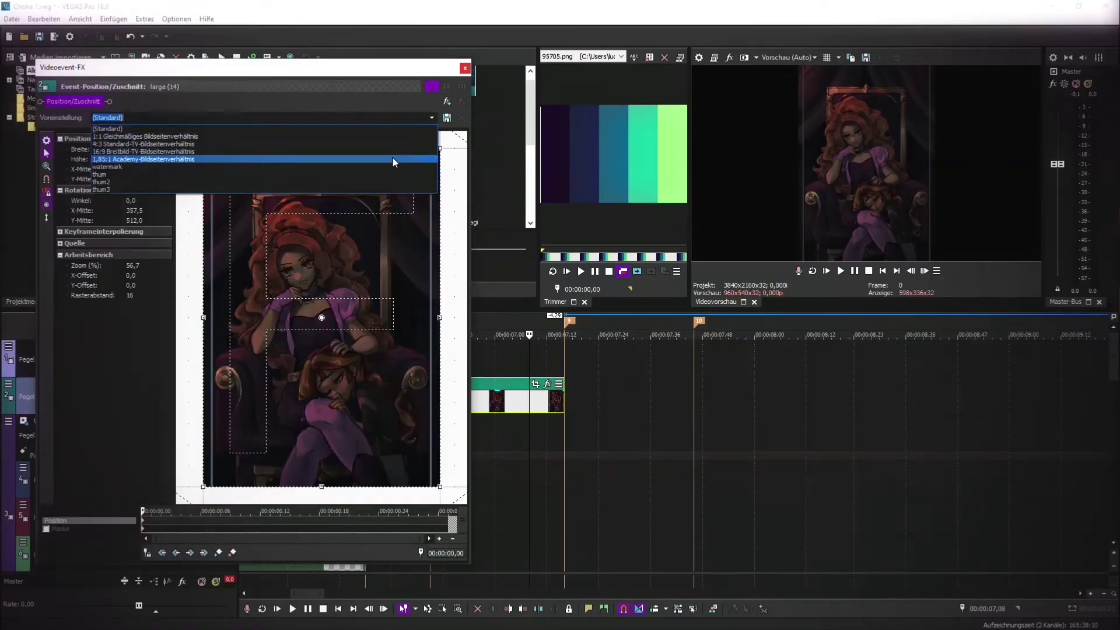
click(392, 157)
drag(413, 317, 374, 351)
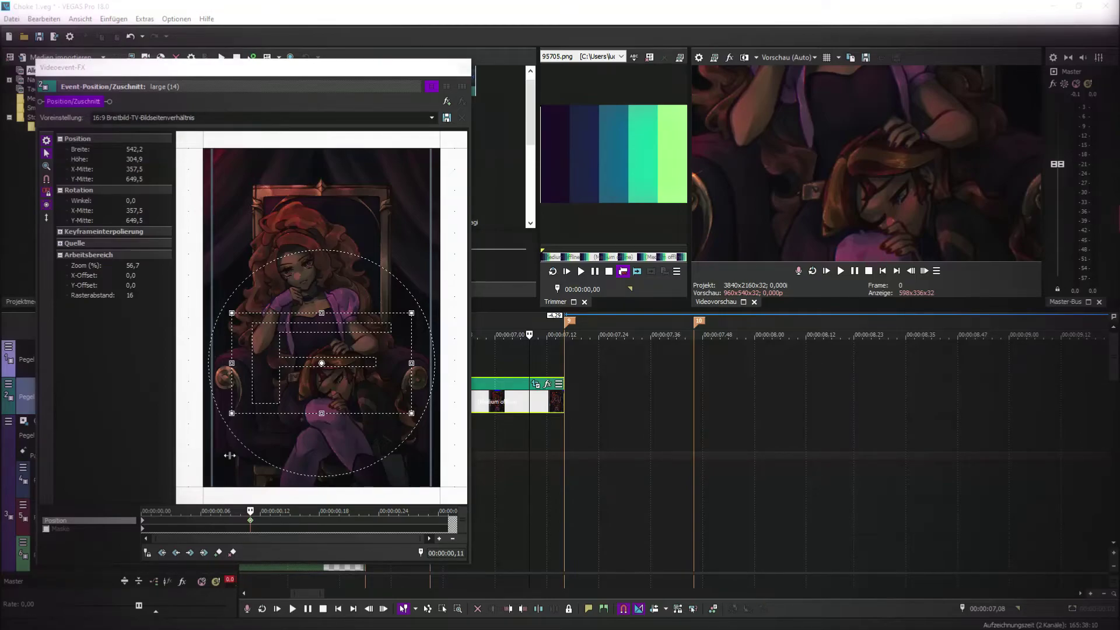
- Set the crop frame at 00:00:00,31 to 514,0 by 289,0, centered at 357,5 and 683,0, and change that keyframe's interpolation
click(452, 524)
mouse_move(382, 385)
mouse_down()
mouse_move(413, 386)
mouse_move(383, 391)
mouse_up()
right_click(449, 520)
click(476, 451)
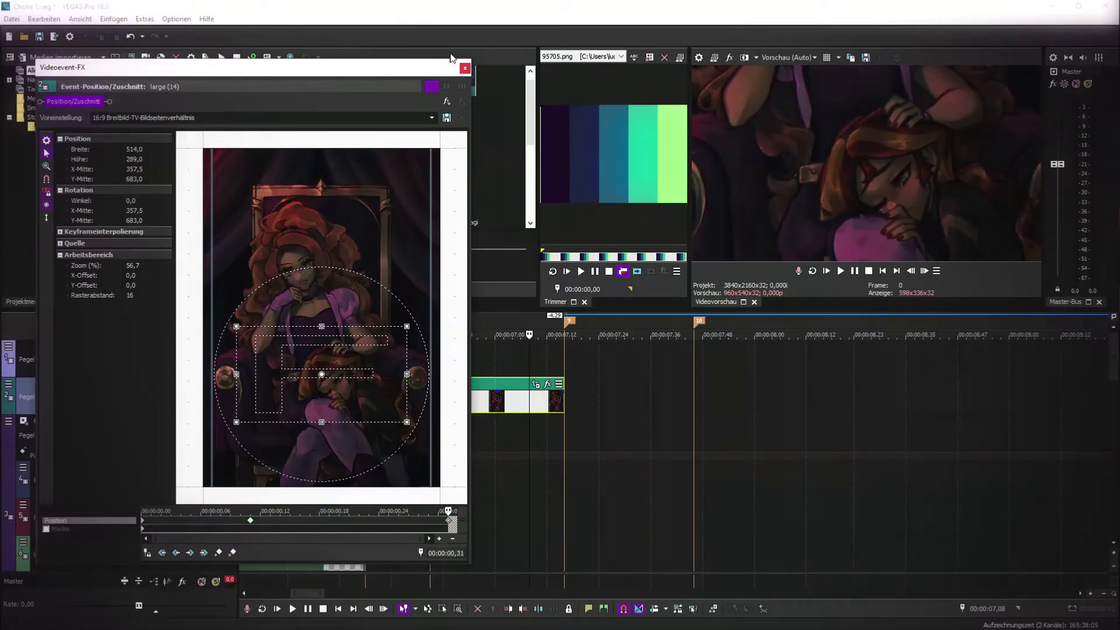
click(465, 68)
- Start the large (14) picture slightly before marker 8 with a short fade-in, and add a fade-out with a different curve
click(427, 426)
mouse_move(430, 399)
mouse_down()
mouse_move(413, 397)
mouse_move(438, 395)
mouse_up()
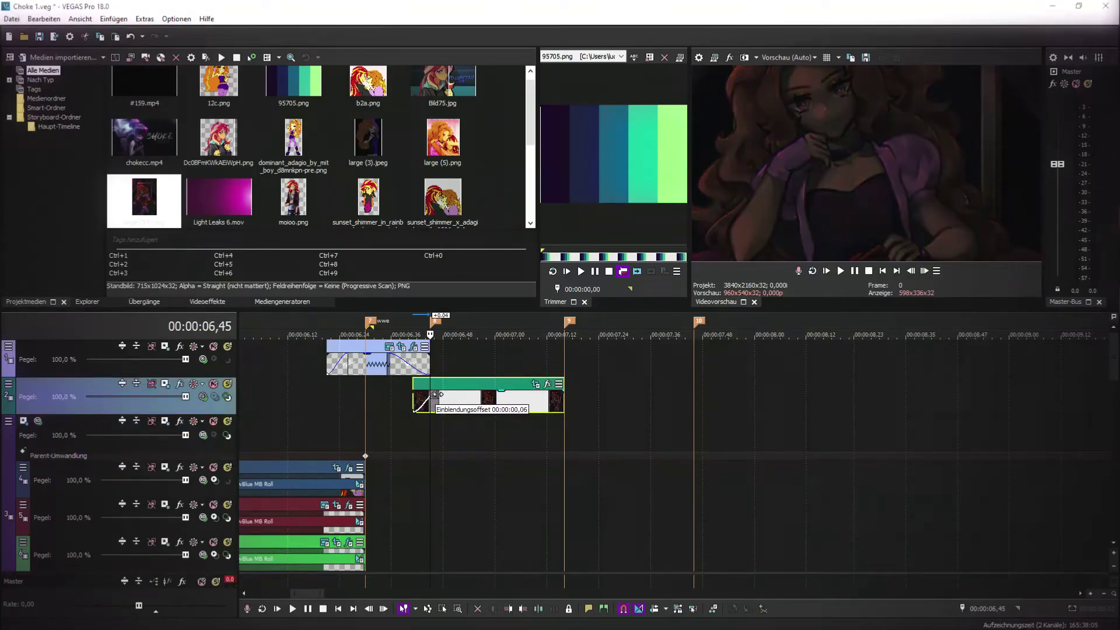
drag(535, 397, 509, 397)
click(495, 398)
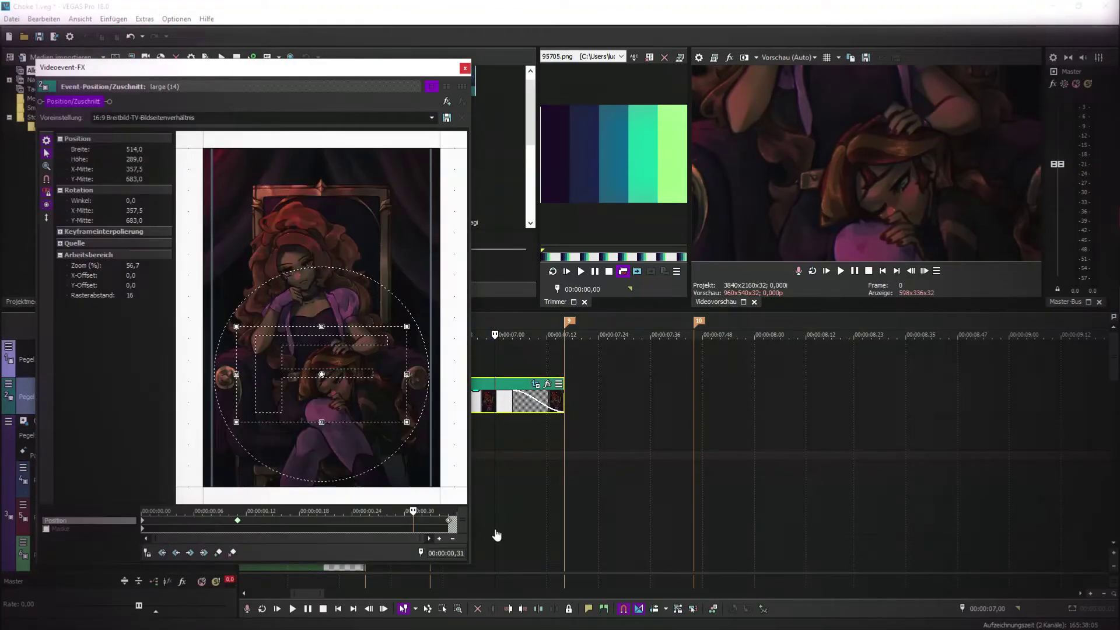
right_click(516, 397)
click(535, 438)
click(465, 68)
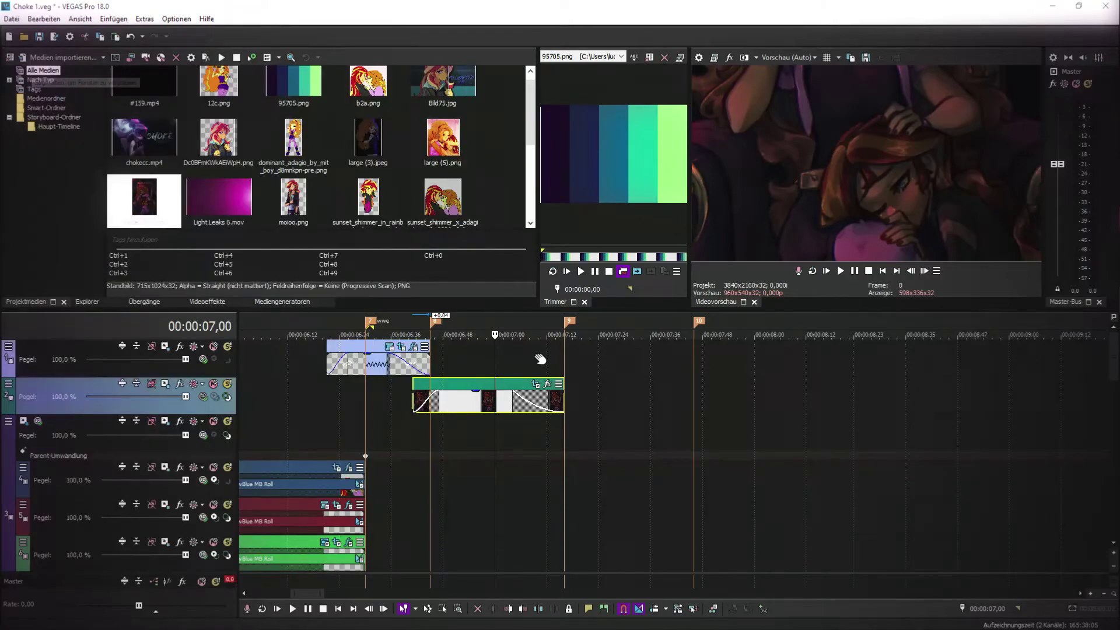
click(539, 404)
- Play back the timeline from the start of the large (14) picture to check its fades and crop motion
click(412, 427)
click(840, 272)
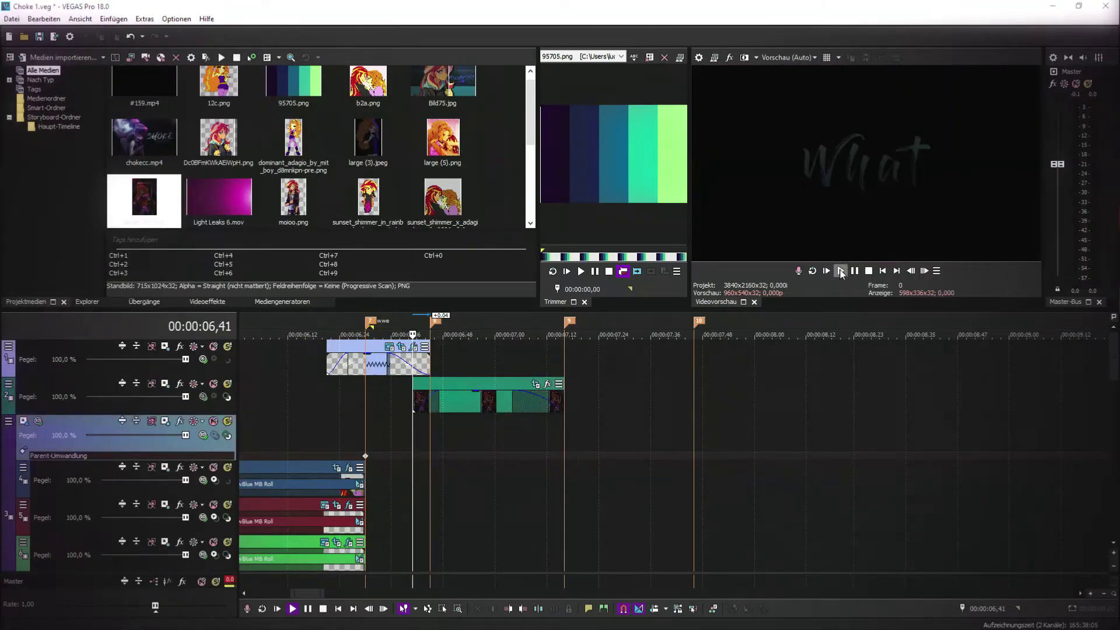
click(841, 272)
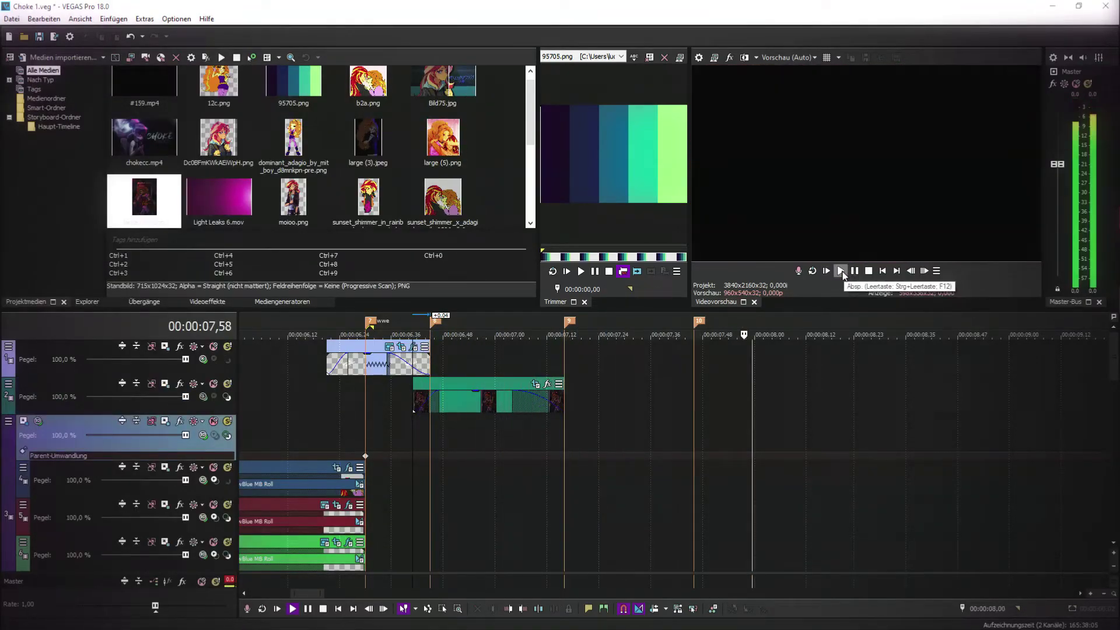
click(841, 271)
click(841, 272)
click(841, 271)
click(842, 271)
click(841, 272)
click(841, 271)
click(855, 272)
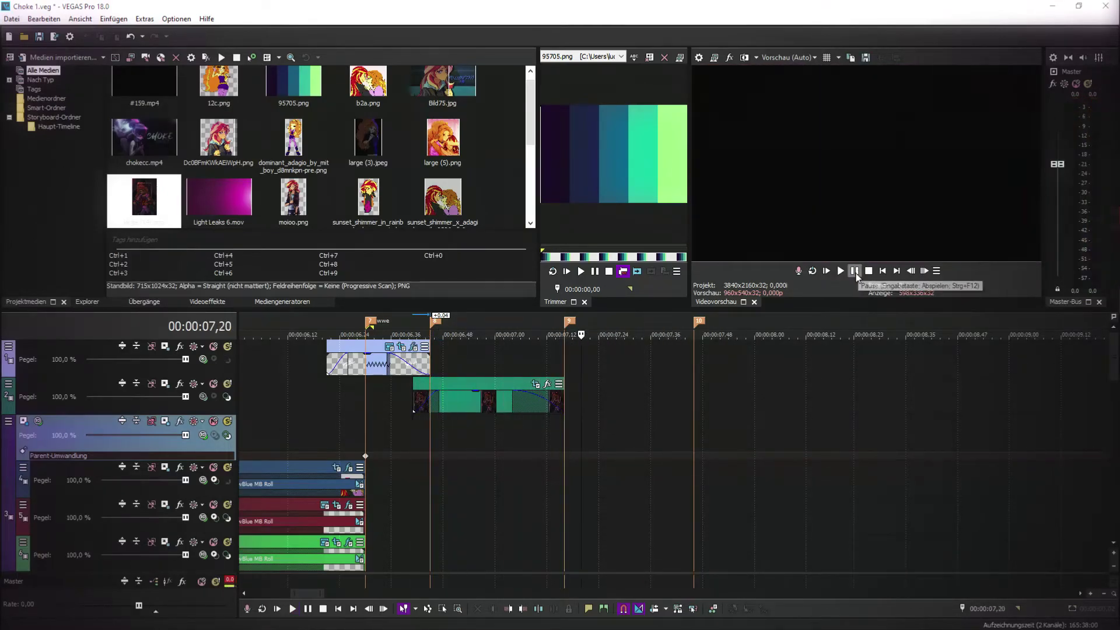
- Paste an independent copy of the "What" title at marker 8 and lengthen it to end shortly before marker 9
click(377, 365)
right_click(374, 366)
click(402, 323)
right_click(477, 362)
click(509, 100)
click(638, 264)
mouse_move(516, 374)
mouse_down()
mouse_move(482, 375)
mouse_move(556, 368)
mouse_up()
drag(493, 369, 483, 369)
click(477, 367)
click(486, 359)
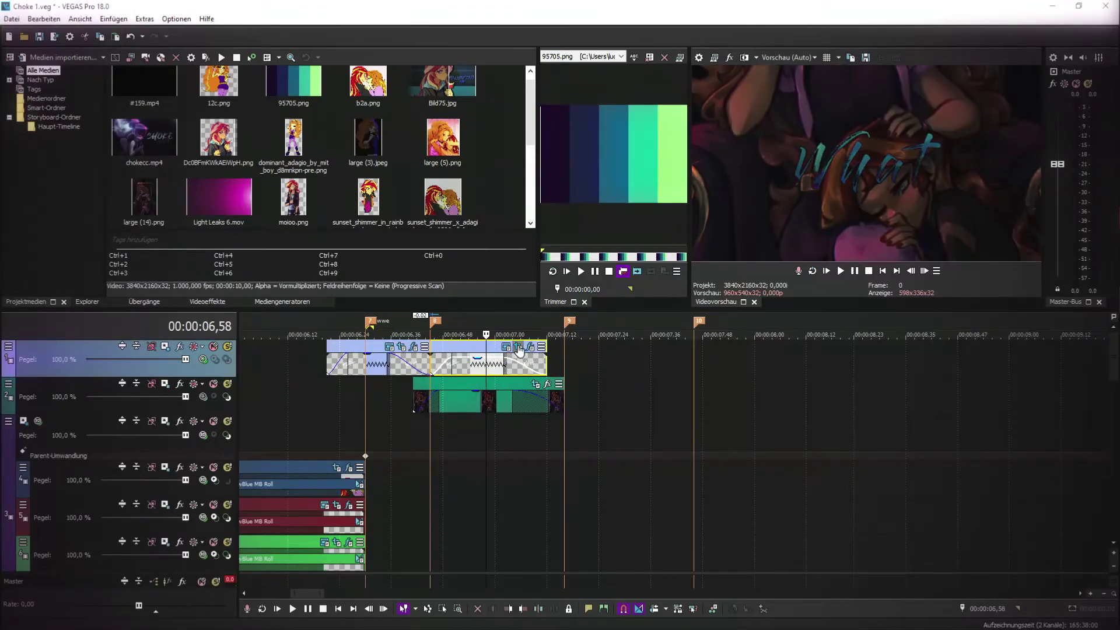
- Change the copied title's text to "are you"
click(506, 347)
double_click(439, 256)
drag(445, 256, 307, 255)
text(are you)
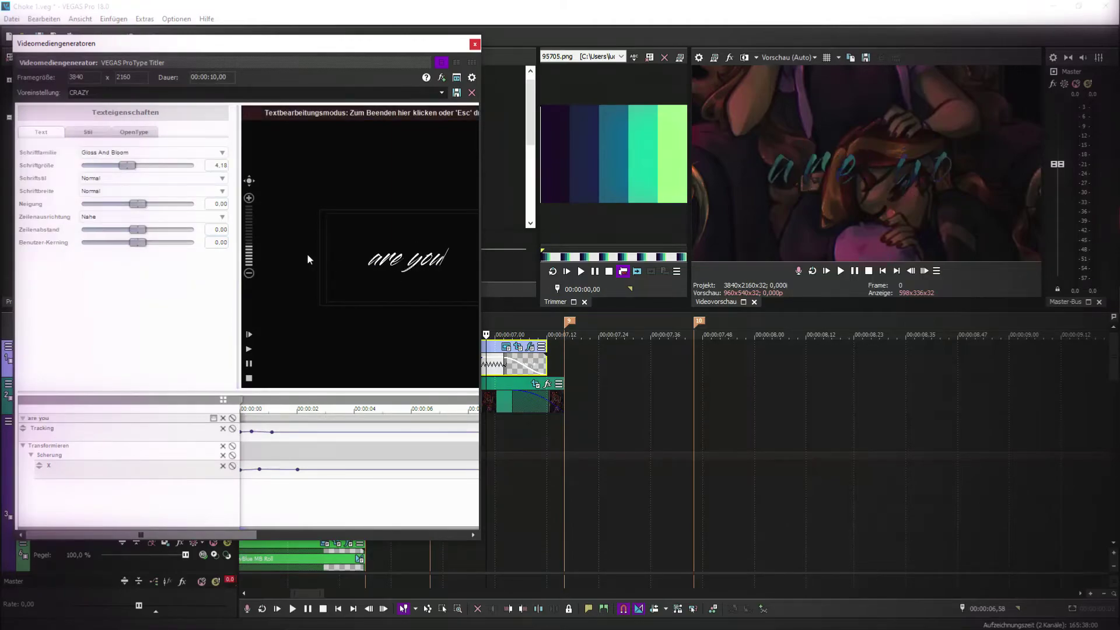
click(476, 44)
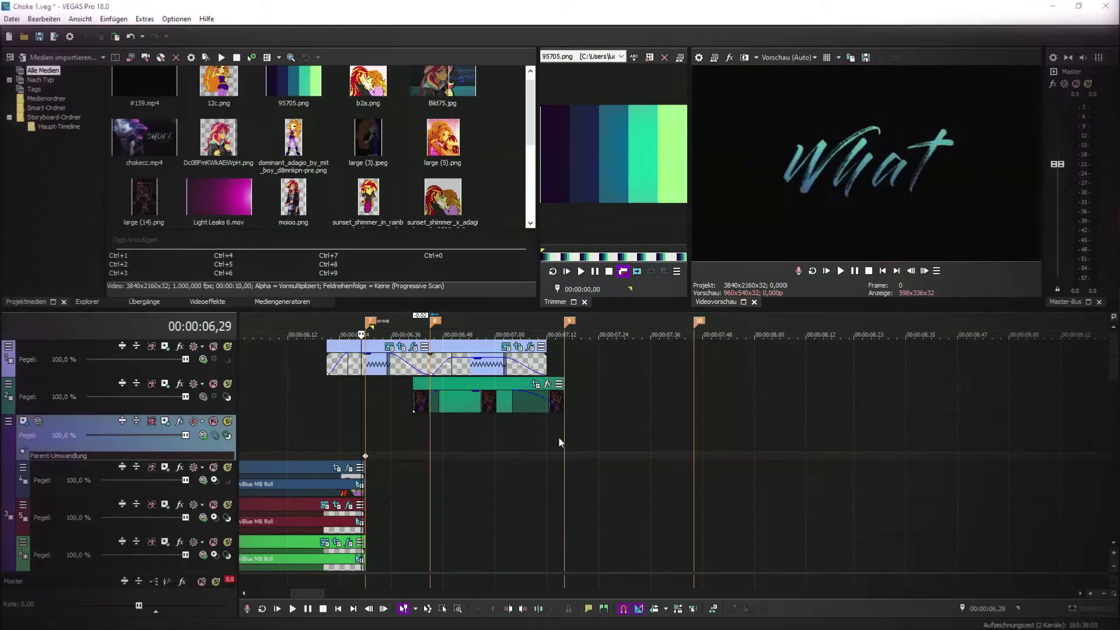
- Play back the passage from the "What" title through the "are you" title to check text and picture together
key(space)
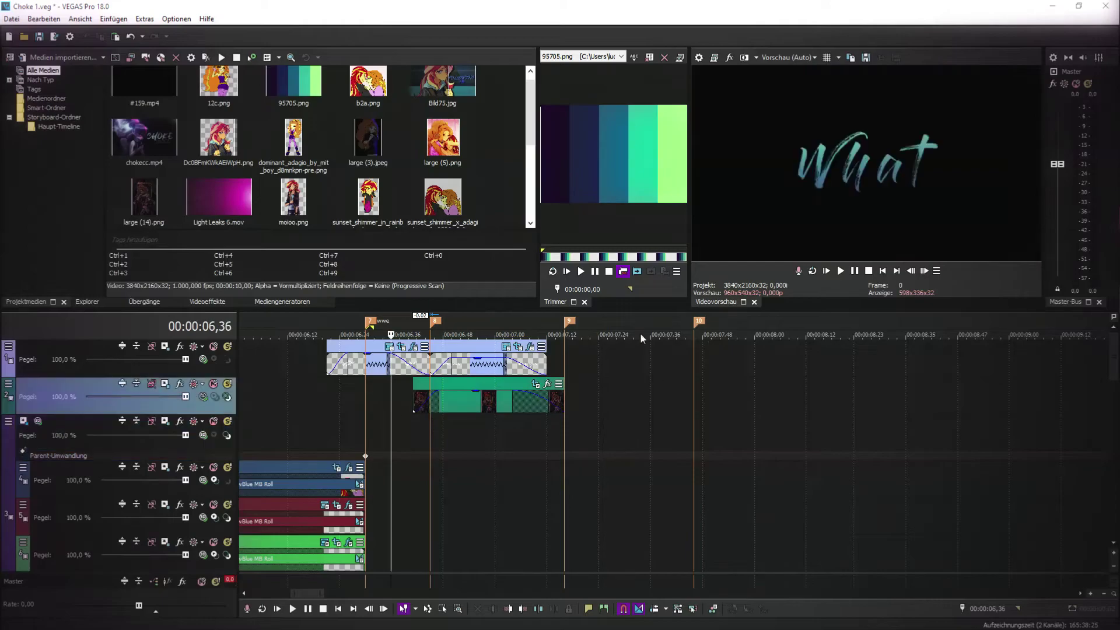
click(842, 272)
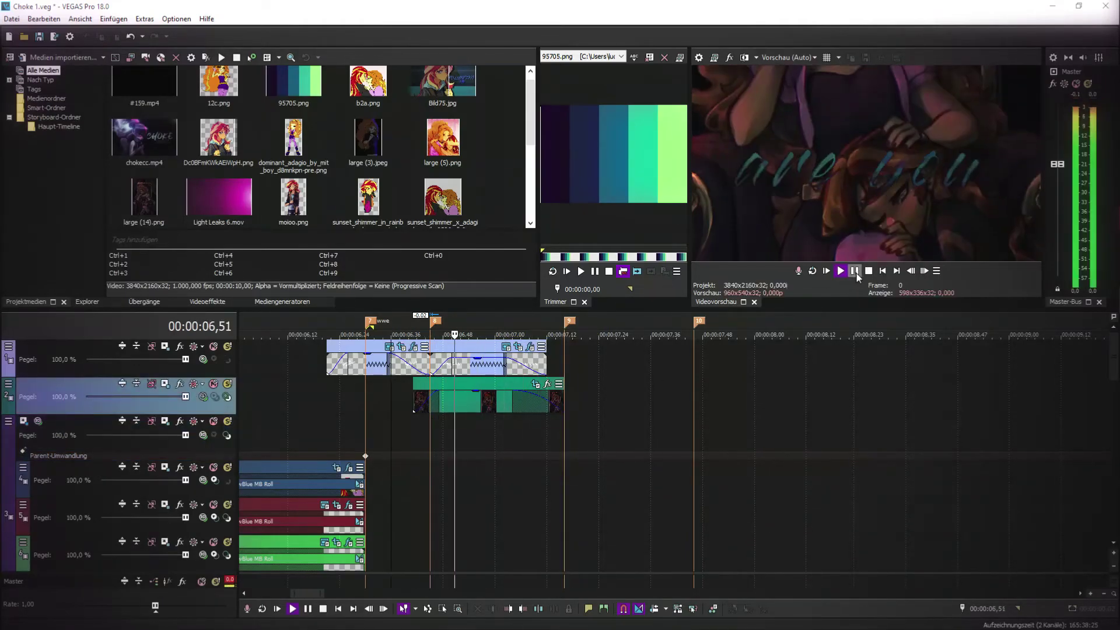
click(841, 272)
click(352, 427)
click(840, 274)
click(841, 274)
click(841, 273)
click(855, 272)
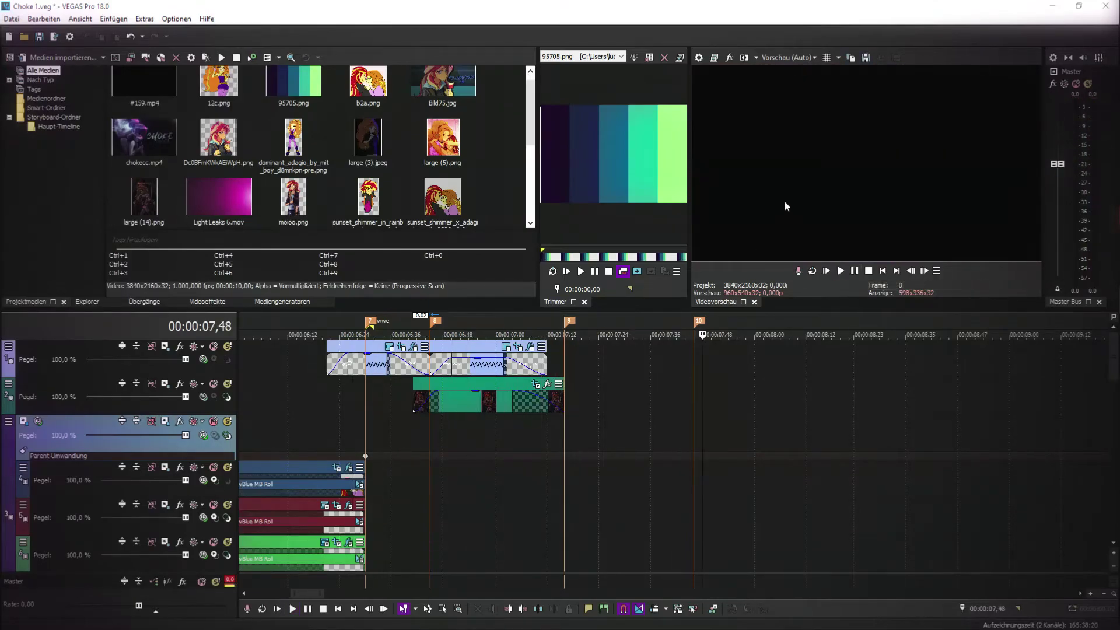
- Browse the dazzle and meow picture folders for an image to use after marker 9
click(48, 57)
scroll(540, 311, down, 10)
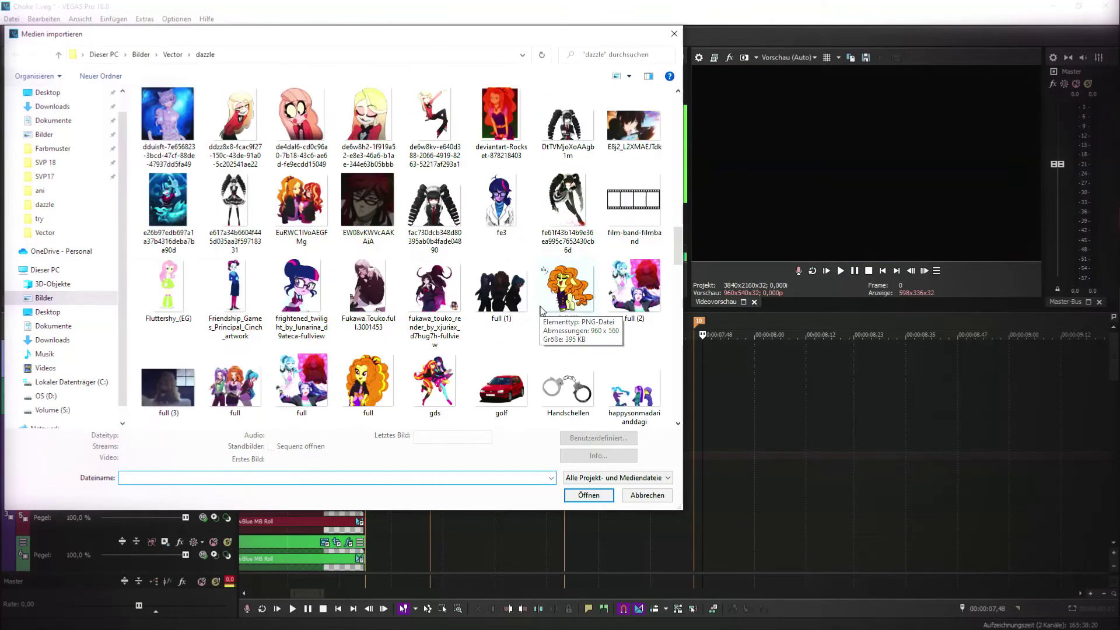
scroll(541, 311, down, 3)
scroll(435, 320, up, 2)
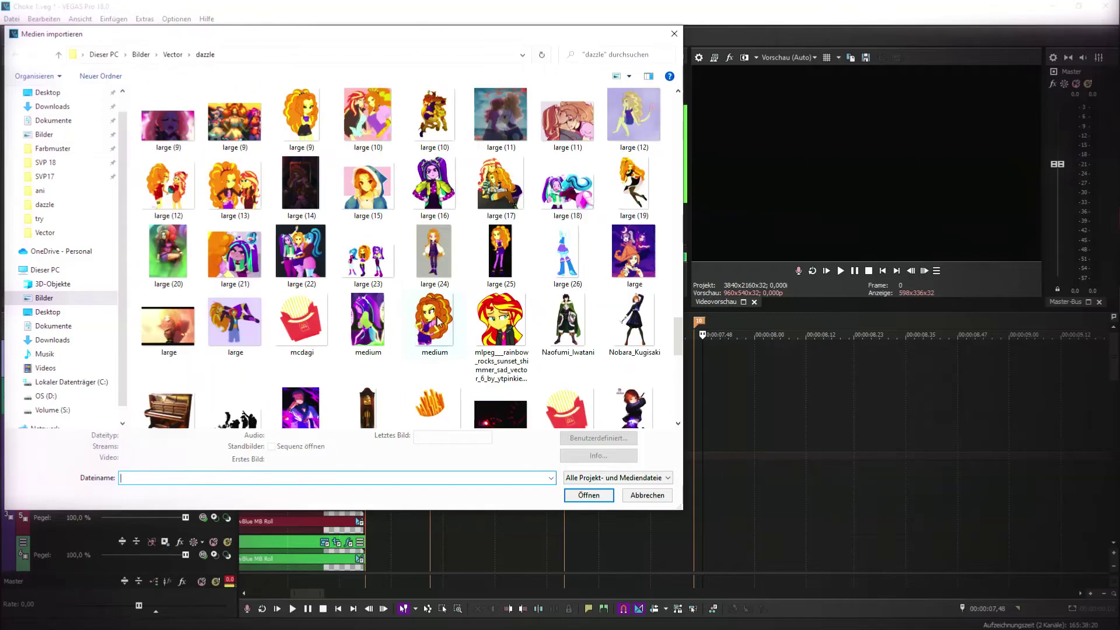
click(549, 135)
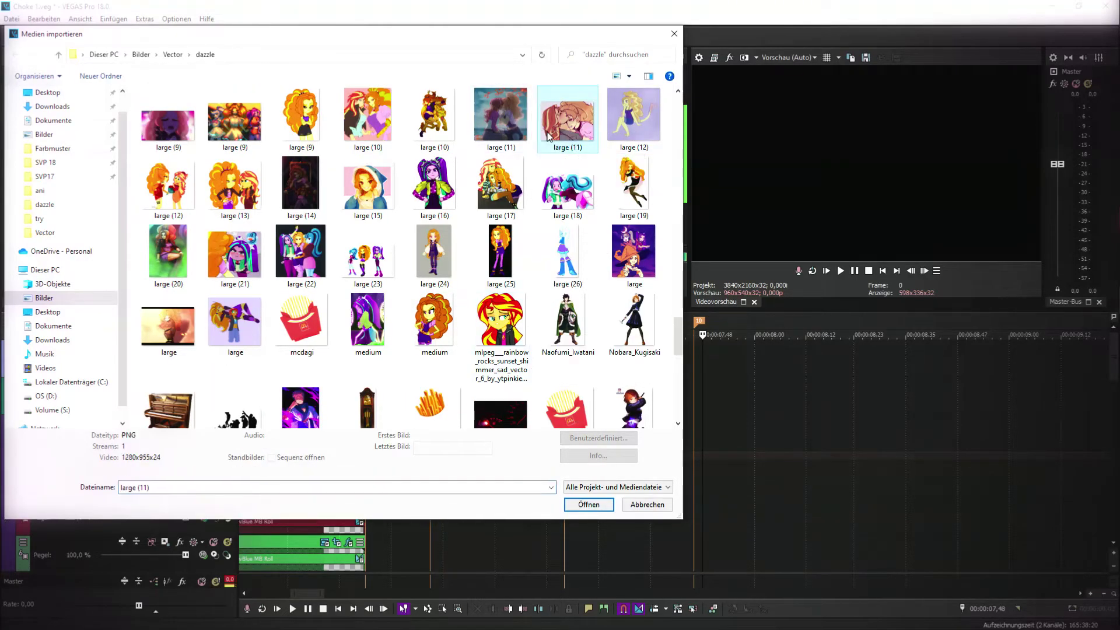
scroll(549, 276, up, 3)
scroll(549, 276, down, 10)
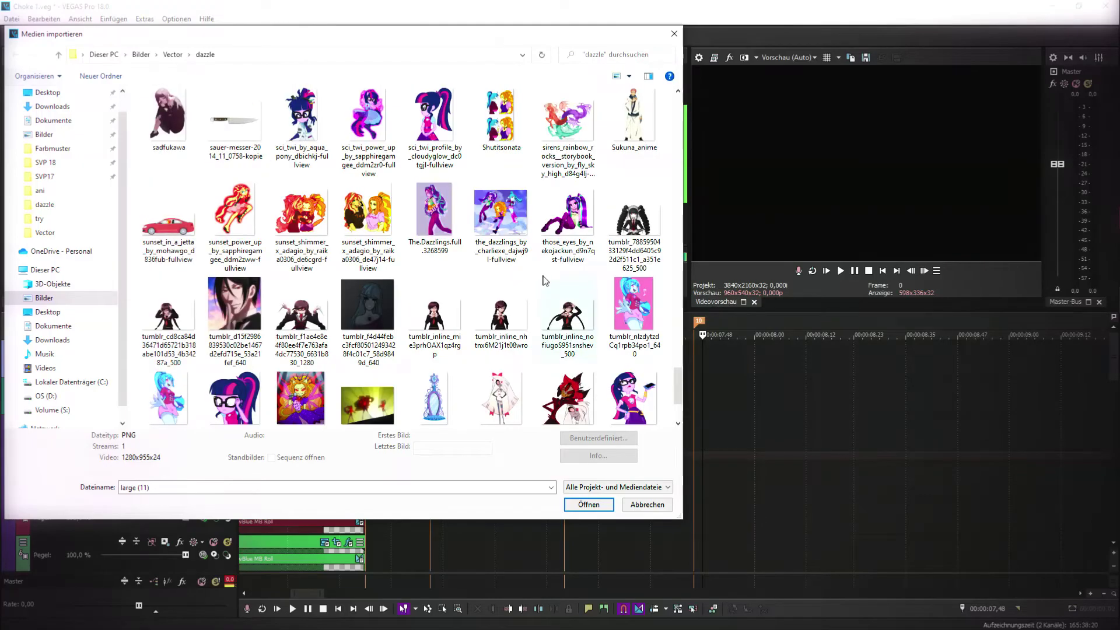
click(58, 58)
double_click(466, 196)
scroll(514, 315, down, 5)
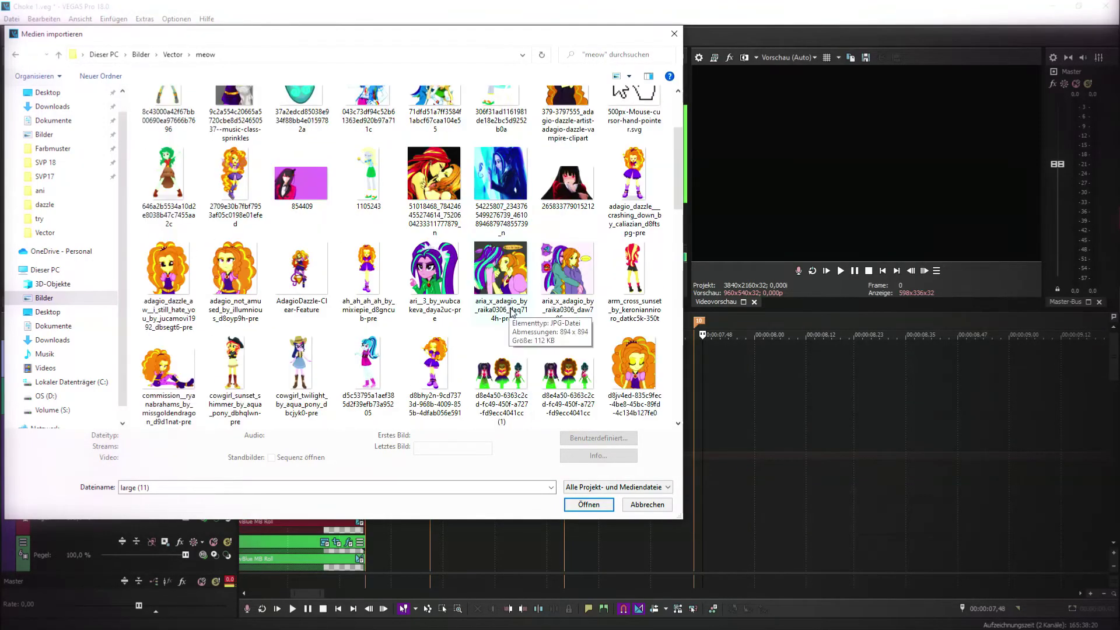
scroll(513, 315, down, 10)
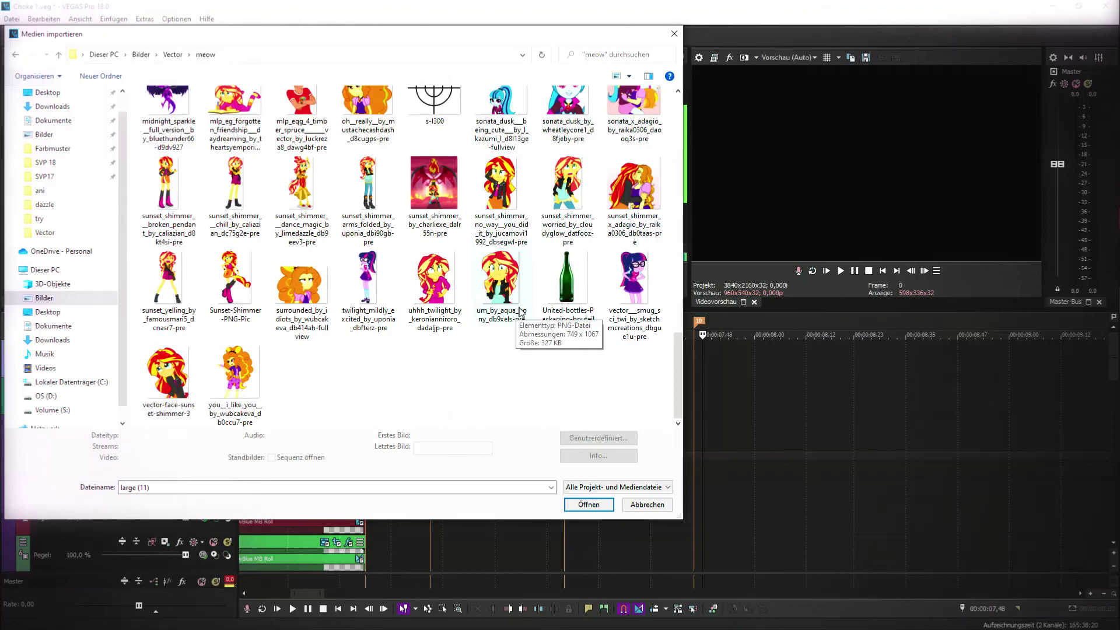
scroll(537, 332, up, 10)
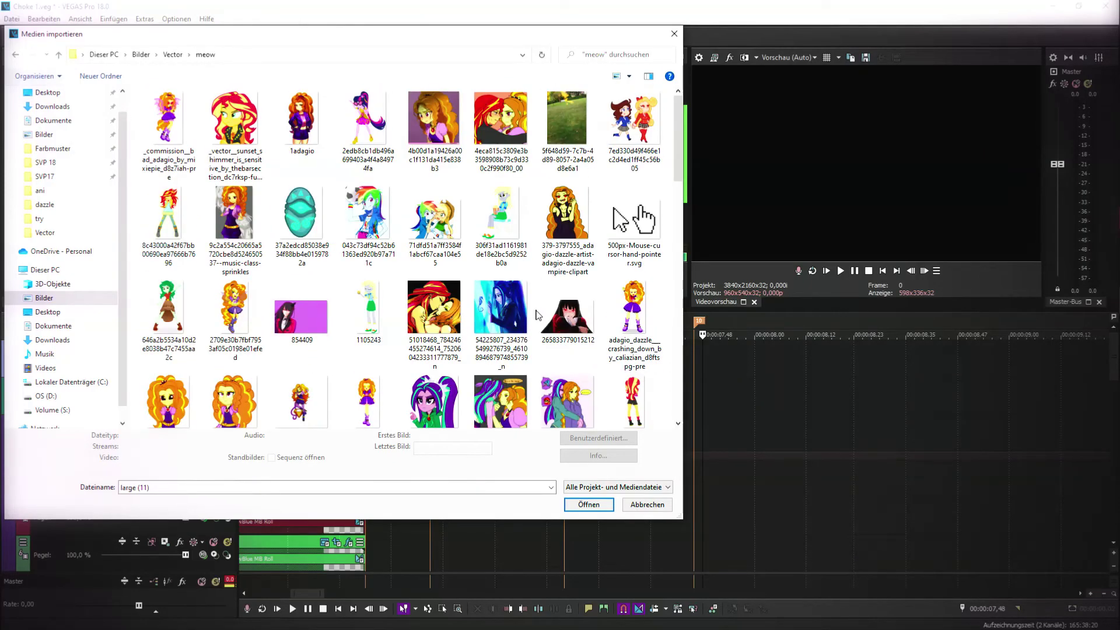
- Import the orange-haired character picture with the purple outfit from the wuff folder
key(alt+Left)
double_click(629, 189)
scroll(533, 315, down, 1)
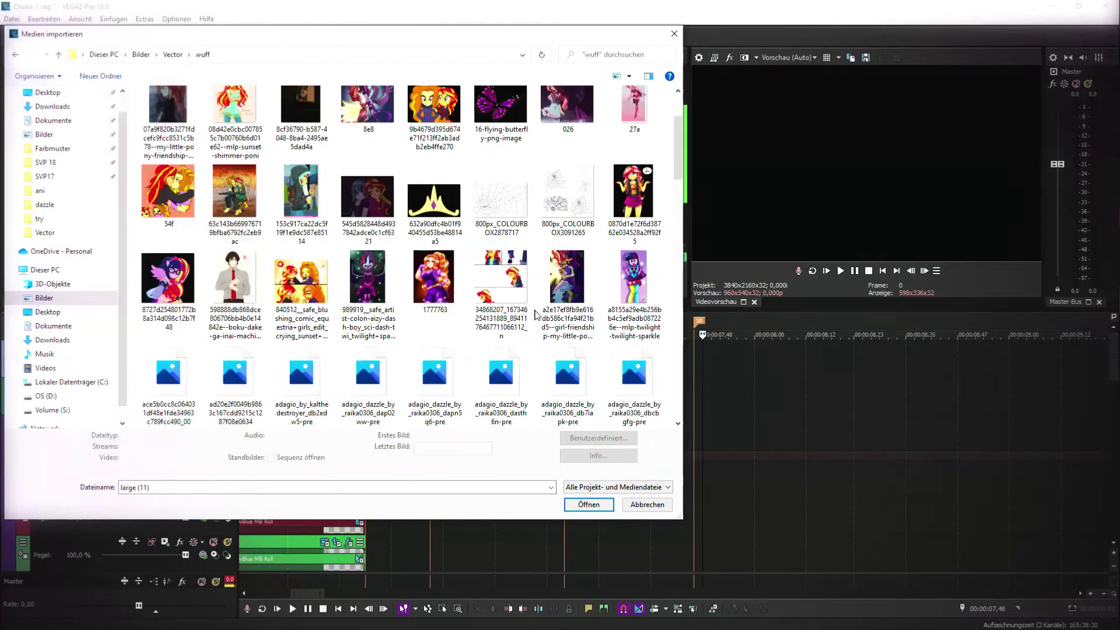
scroll(554, 315, down, 4)
scroll(577, 324, up, 2)
scroll(583, 326, down, 2)
double_click(635, 190)
- Place the imported picture on track 2 at marker 9 and trim it to end at marker 10
drag(371, 96, 565, 393)
key(s)
click(708, 403)
key(Delete)
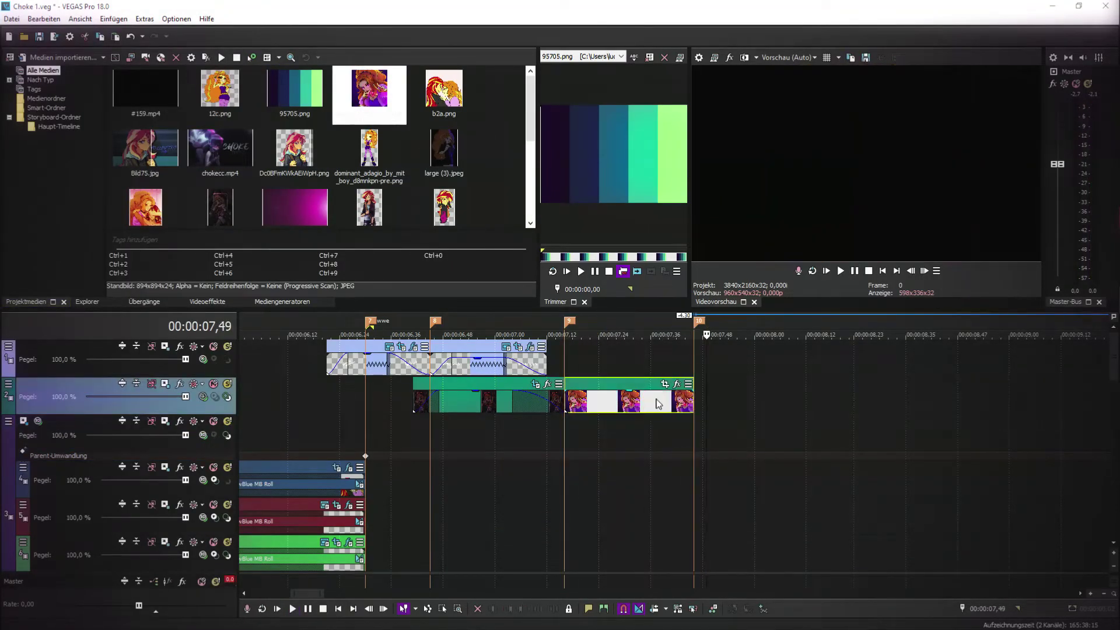
- Set the crop of the picture after marker 9 to the 16:9 widescreen preset and narrow the frame to about 669 × 377
click(667, 374)
click(665, 384)
click(426, 120)
click(402, 153)
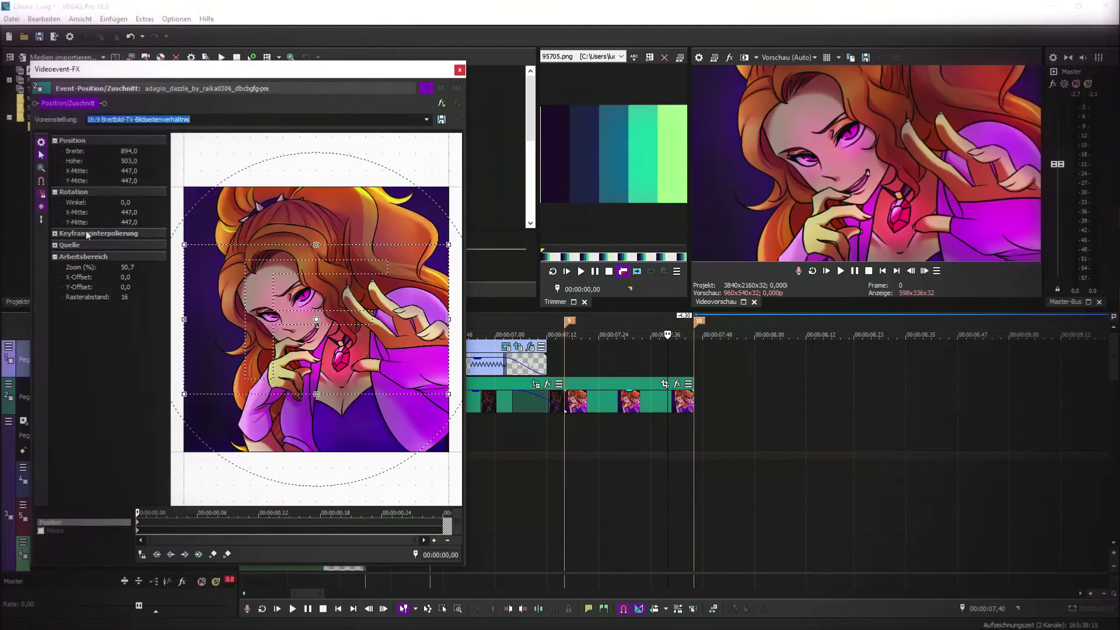
drag(184, 319, 217, 319)
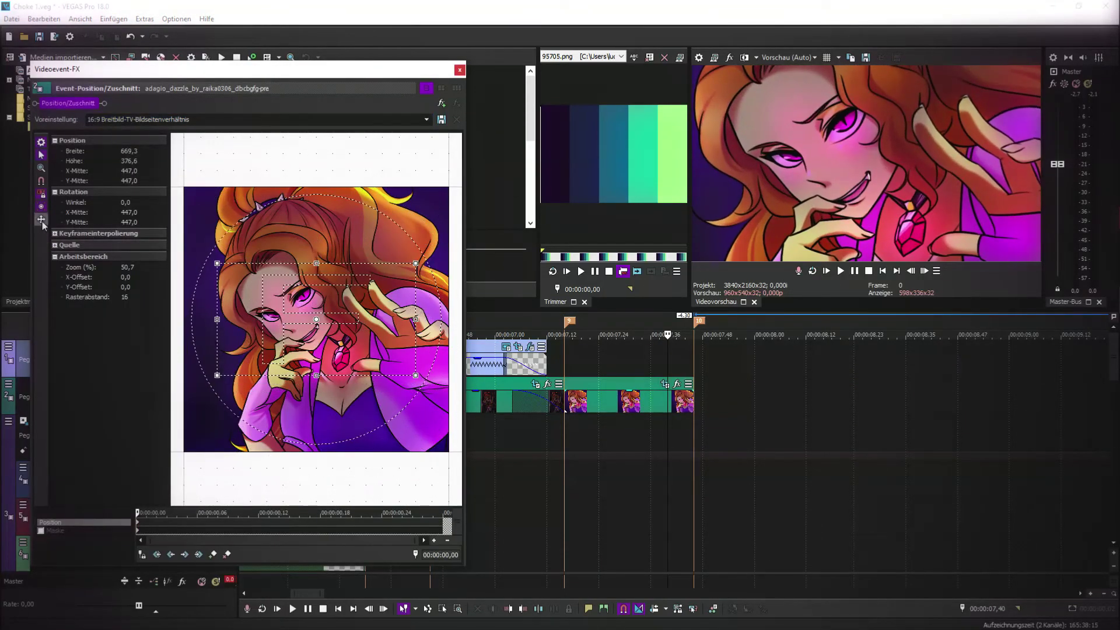
- Animate the crop frame horizontally to X centre 460.8, ending at about 638 × 359, and play back the passage
mouse_move(375, 340)
mouse_down()
mouse_move(348, 343)
mouse_move(376, 321)
mouse_move(345, 330)
mouse_move(367, 331)
mouse_up()
right_click(238, 522)
click(277, 464)
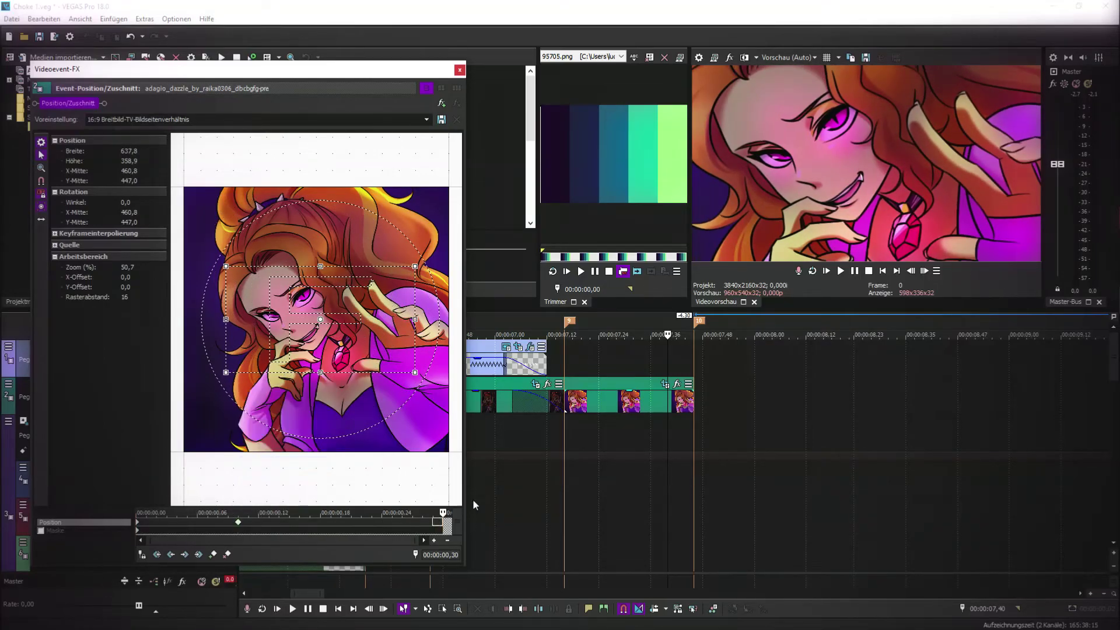
click(442, 513)
click(841, 271)
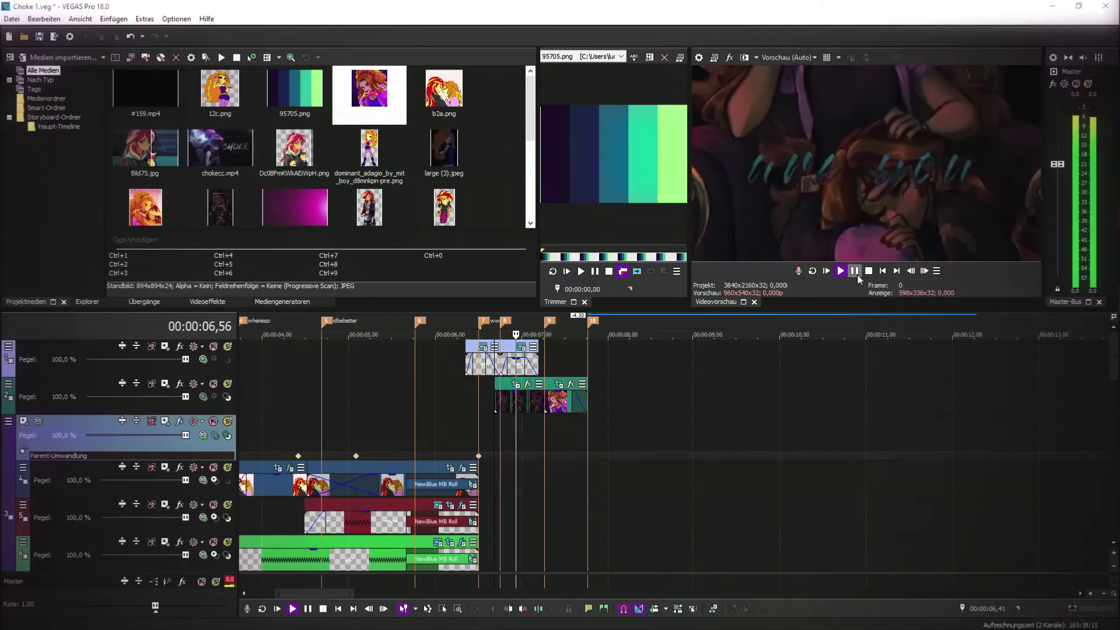
click(855, 271)
- Copy the "are you" title on track 1 and paste the copy at marker 9
right_click(512, 358)
click(583, 323)
right_click(585, 351)
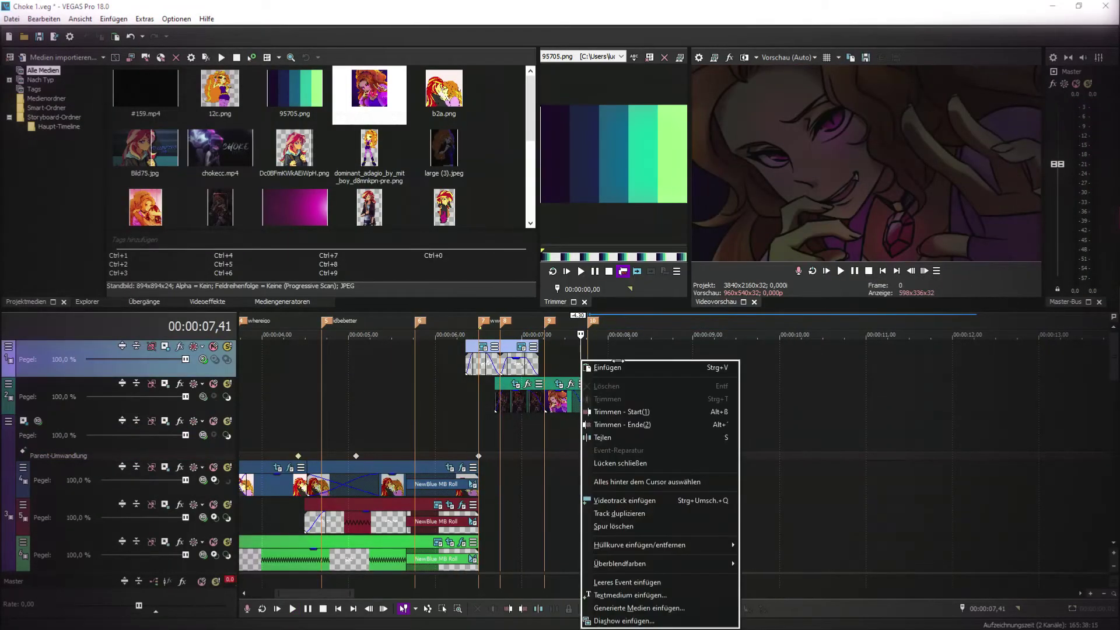
click(607, 365)
scroll(554, 369, up, 3)
- Change the text of the copied title at marker 9 to "doing"
click(555, 347)
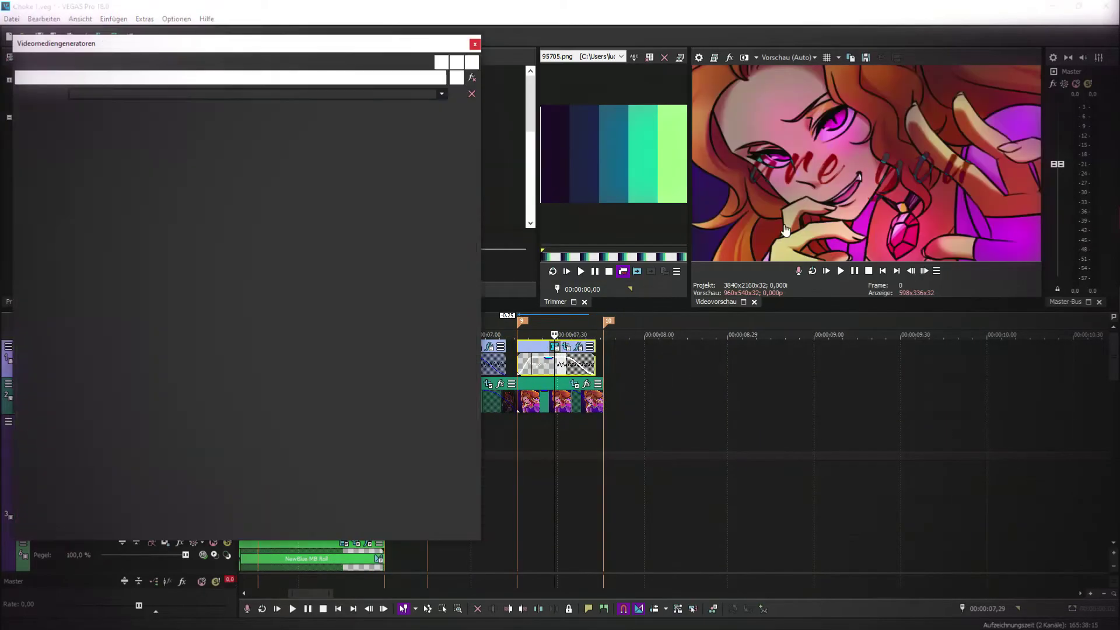
double_click(451, 268)
drag(451, 268, 317, 256)
text(doing)
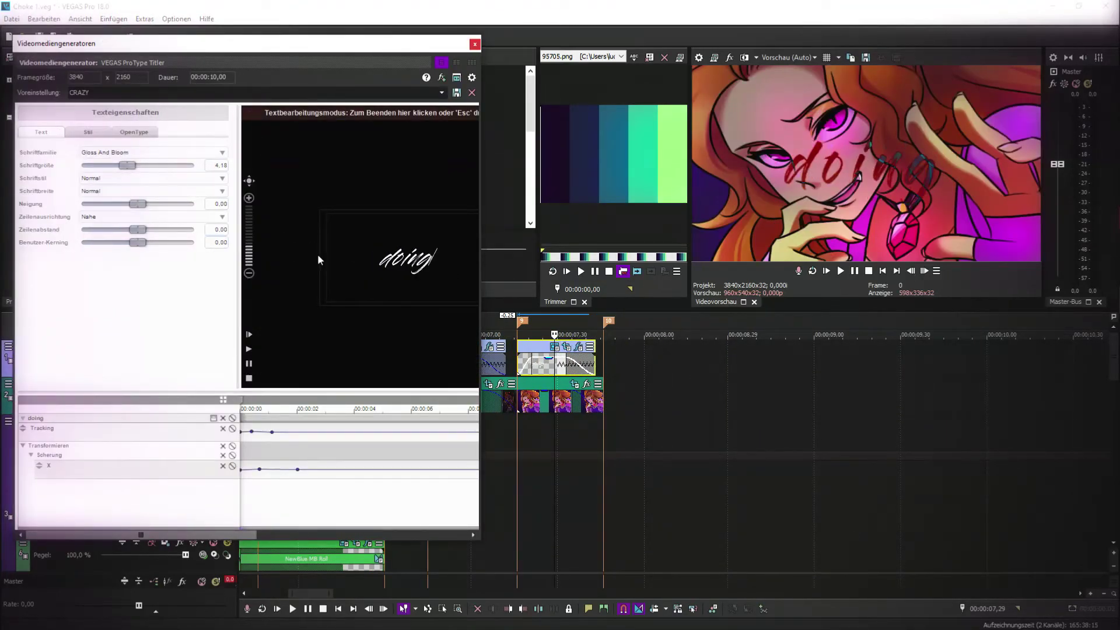
click(474, 45)
- Animate the "doing" title's S_BlurMoCurves Shift X from -0.167 at its start to 0 at the eight-frame keyframe
click(578, 347)
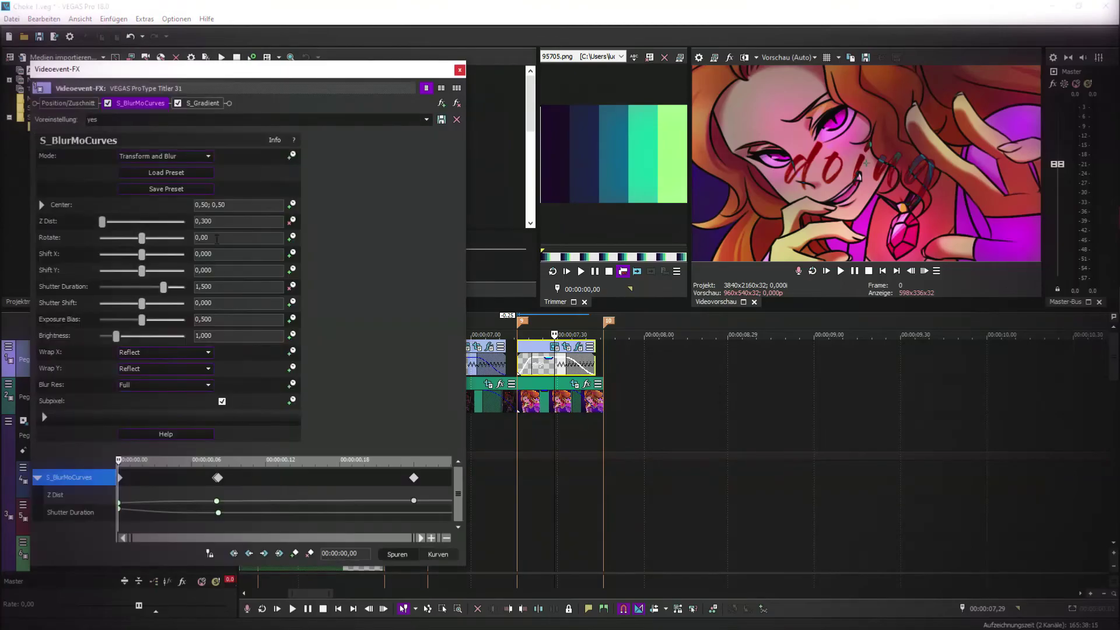
drag(145, 253, 128, 257)
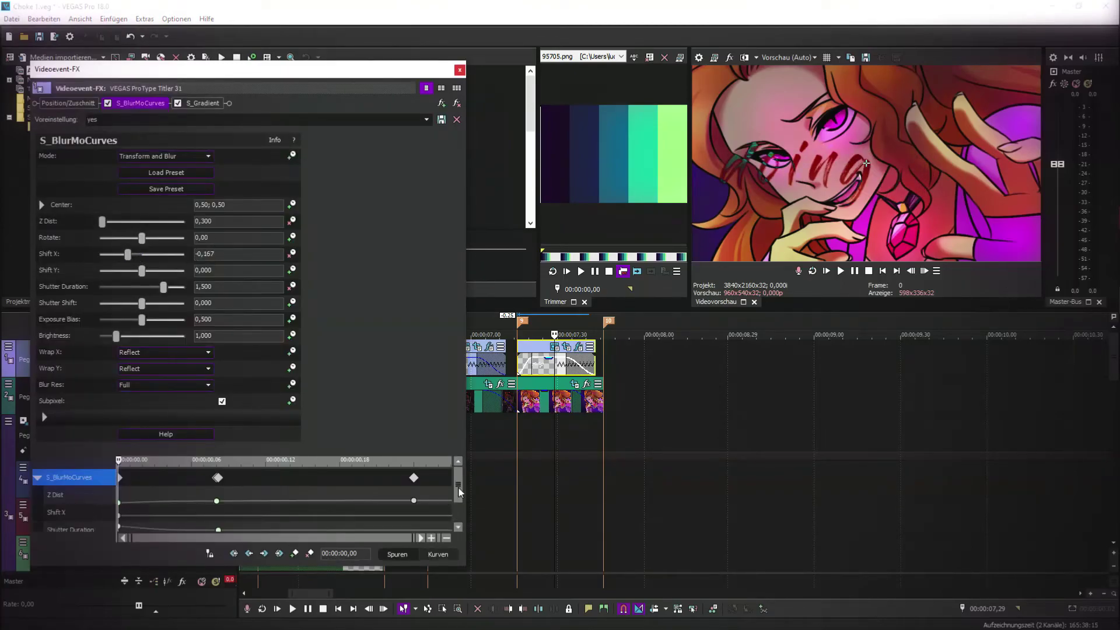
key(Return)
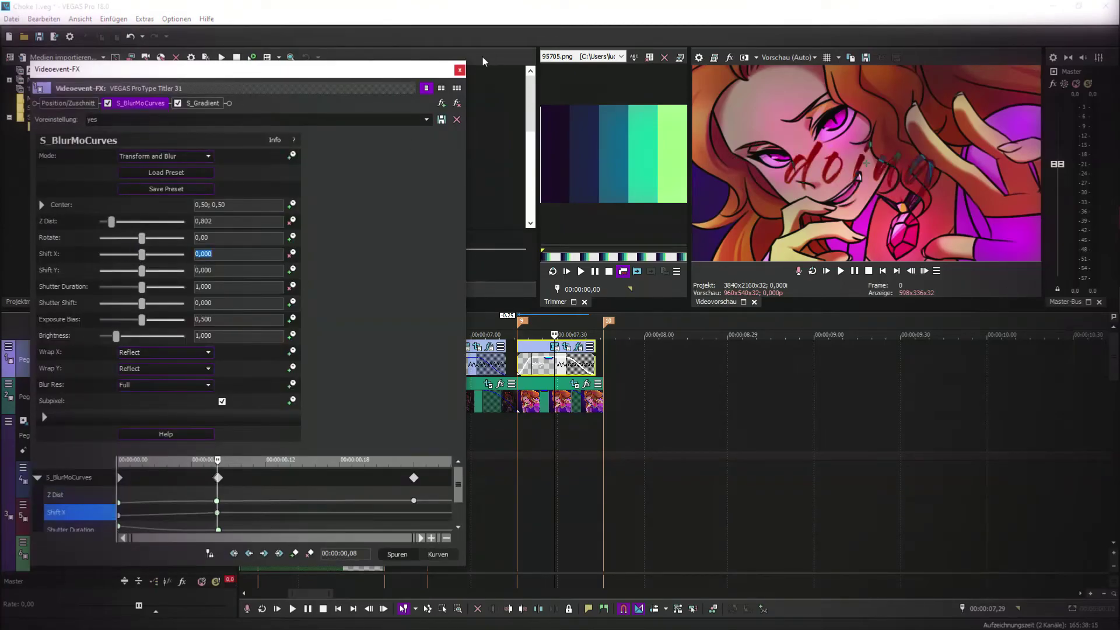
click(460, 70)
- Give the picture after marker 9 a two-frame fade-in and play back the section
click(512, 426)
drag(519, 392, 524, 392)
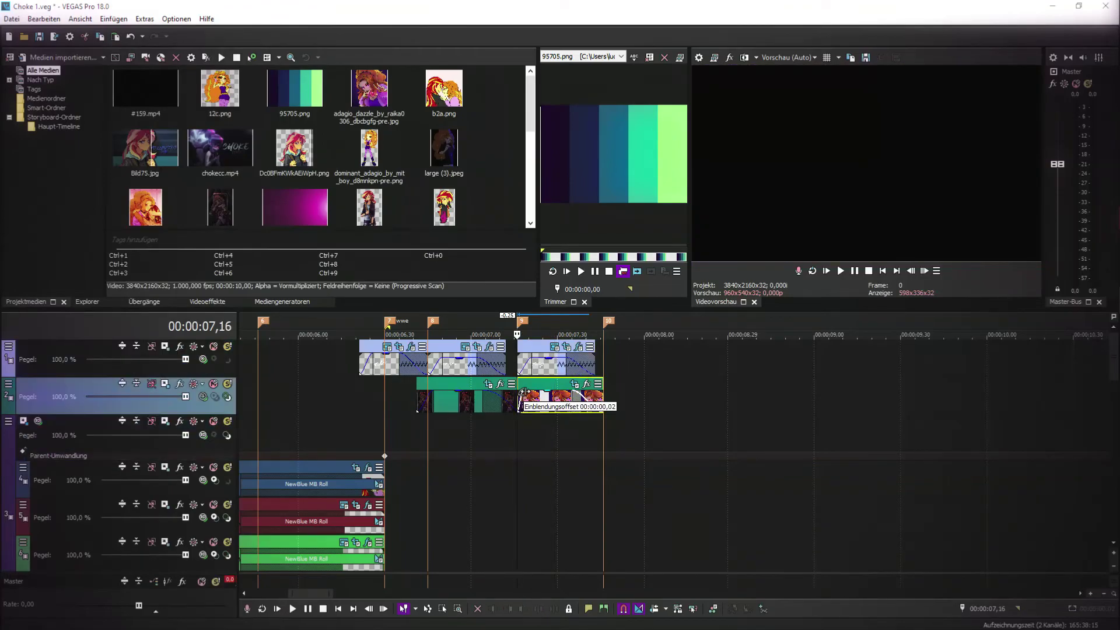
click(841, 272)
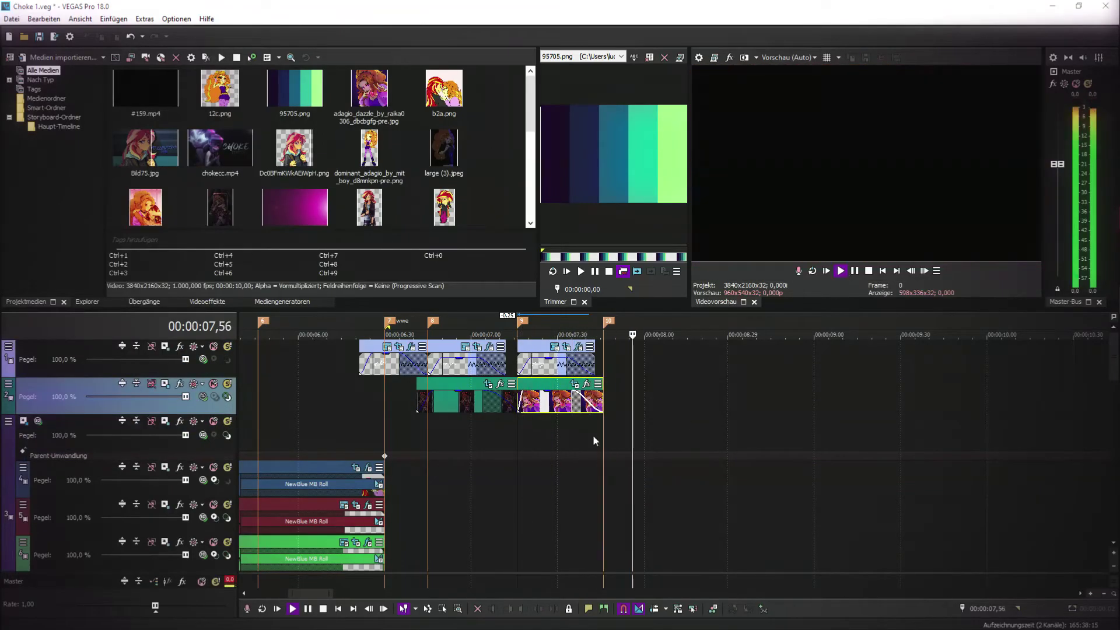
- Play back the passage from the "What" title through the "doing" title to check text and pictures together
click(416, 431)
click(842, 271)
click(841, 271)
click(841, 271)
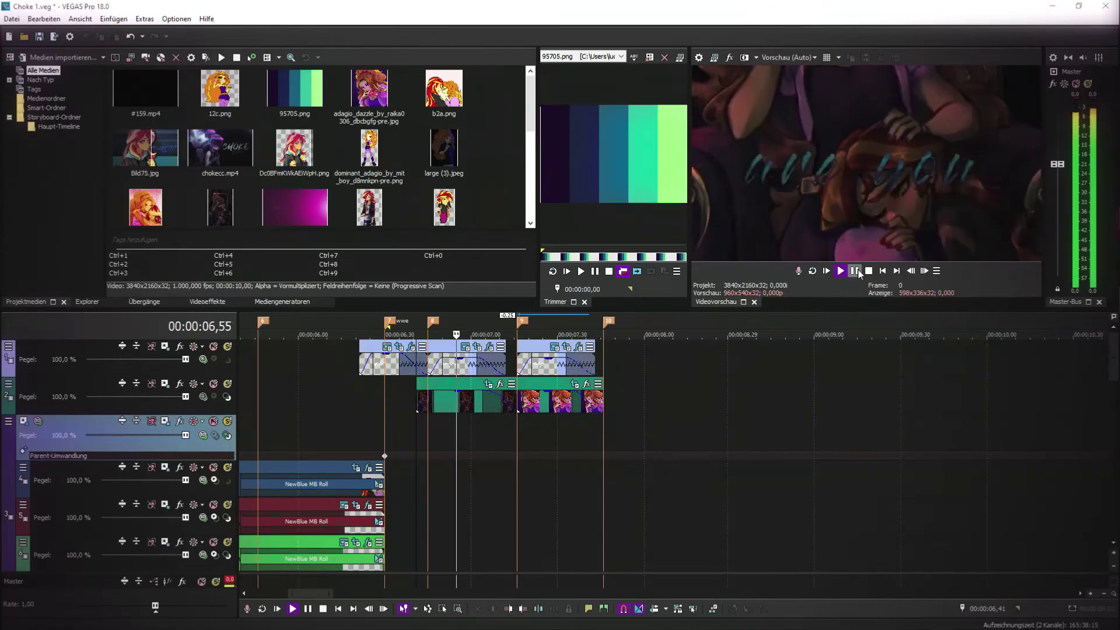
click(841, 271)
click(856, 271)
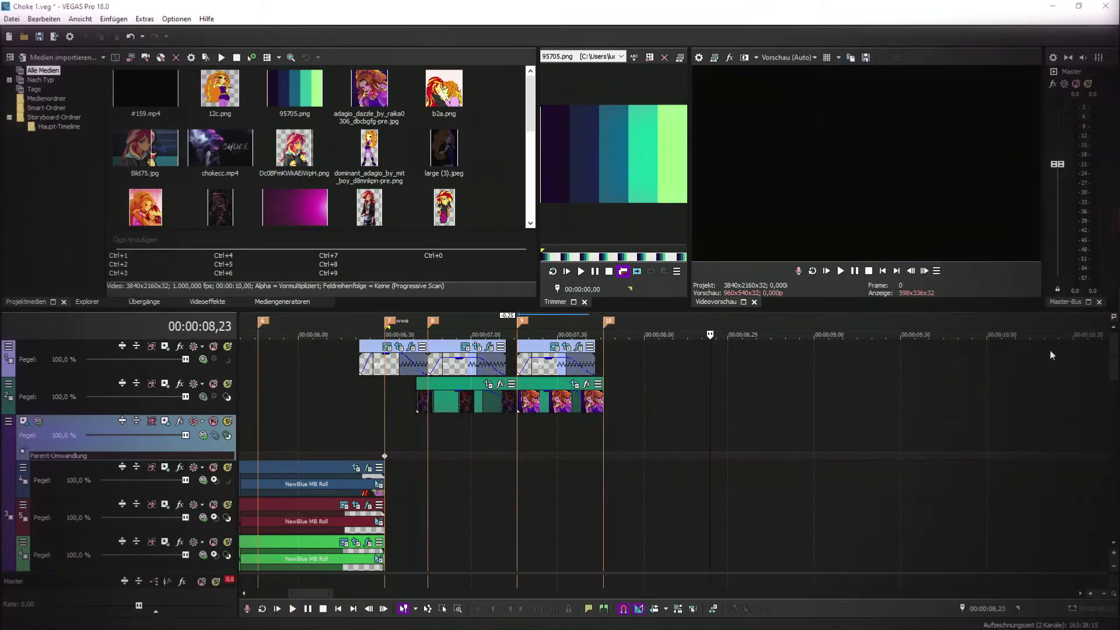
- Place a marker named "end" at 00:00:08,17, where the audio event ends
scroll(1088, 501, down, 5)
click(690, 493)
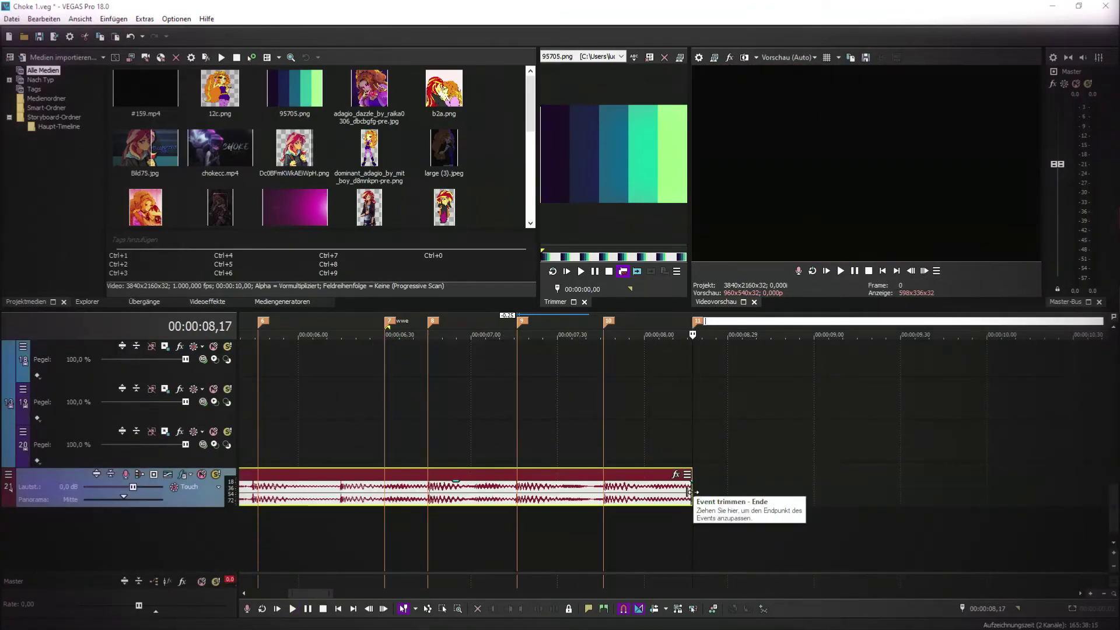
scroll(1044, 482, up, 10)
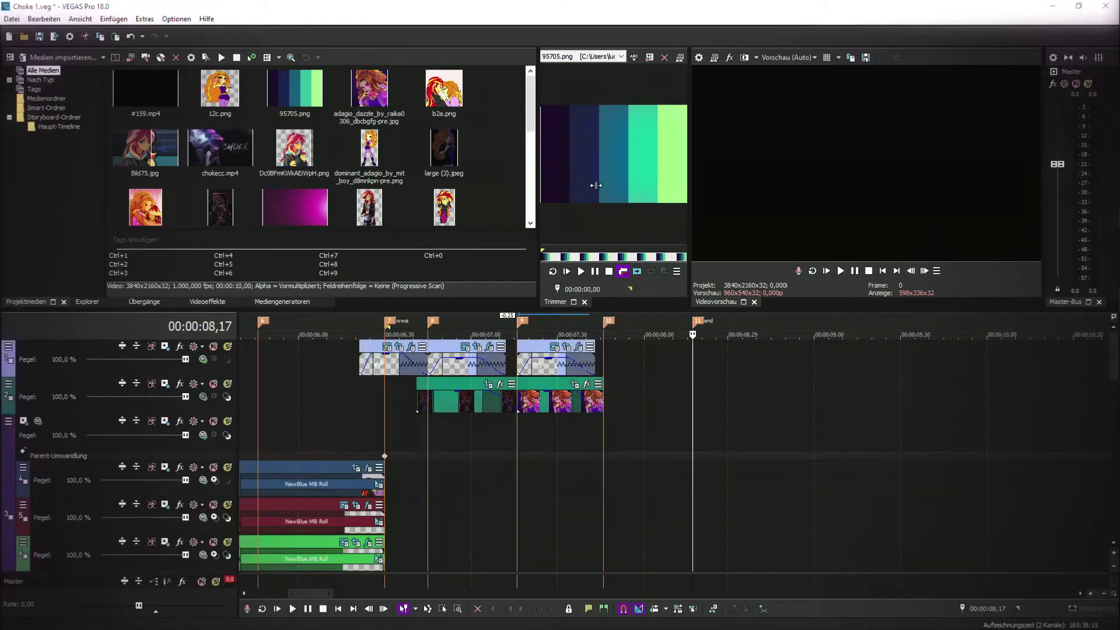
- Browse the wuff folder and import the picture of the red-haired and orange-haired characters facing each other on a pale background
click(56, 58)
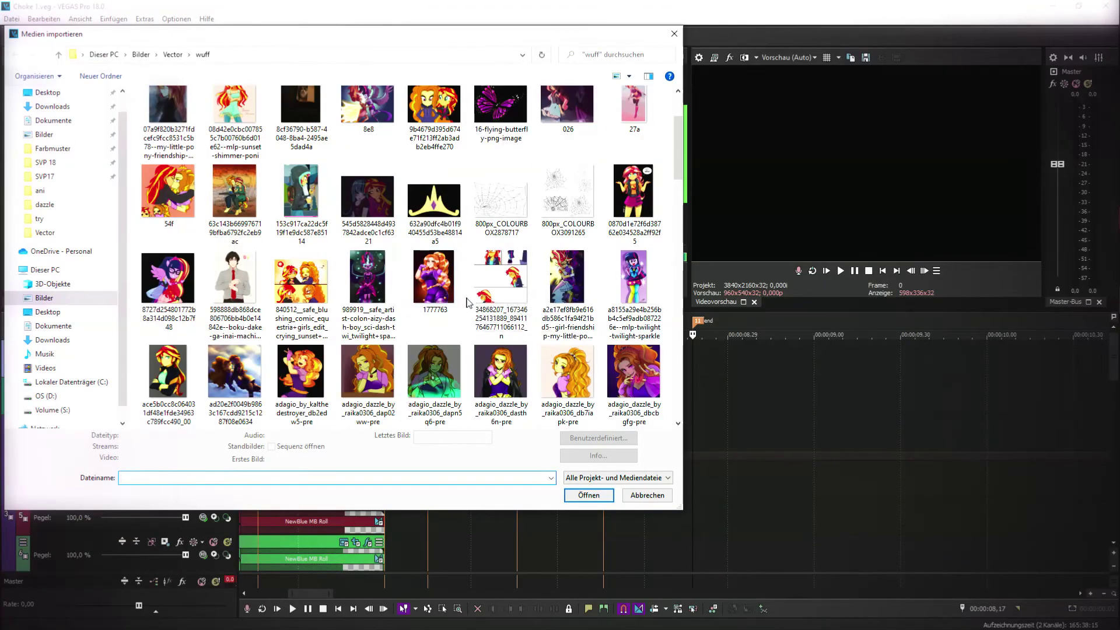
scroll(493, 315, down, 3)
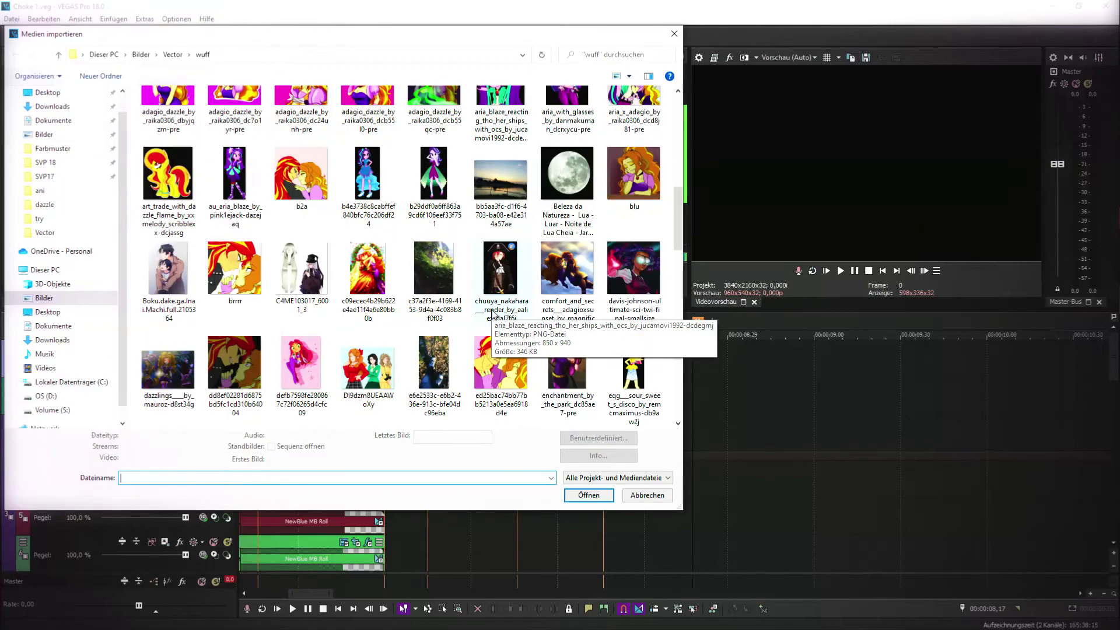
scroll(529, 380, down, 3)
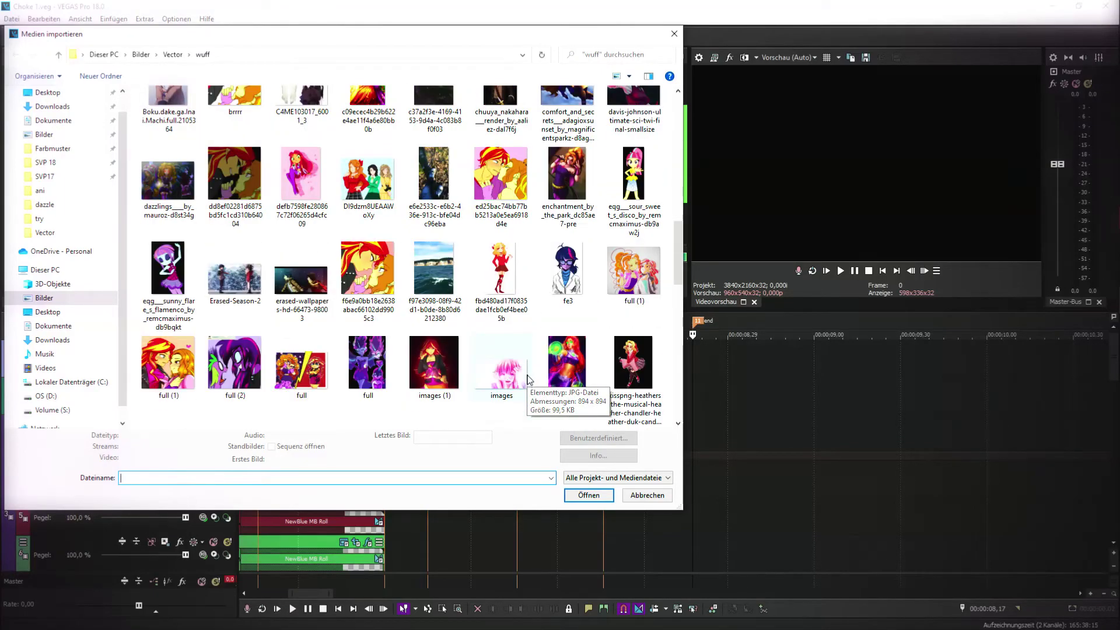
click(618, 278)
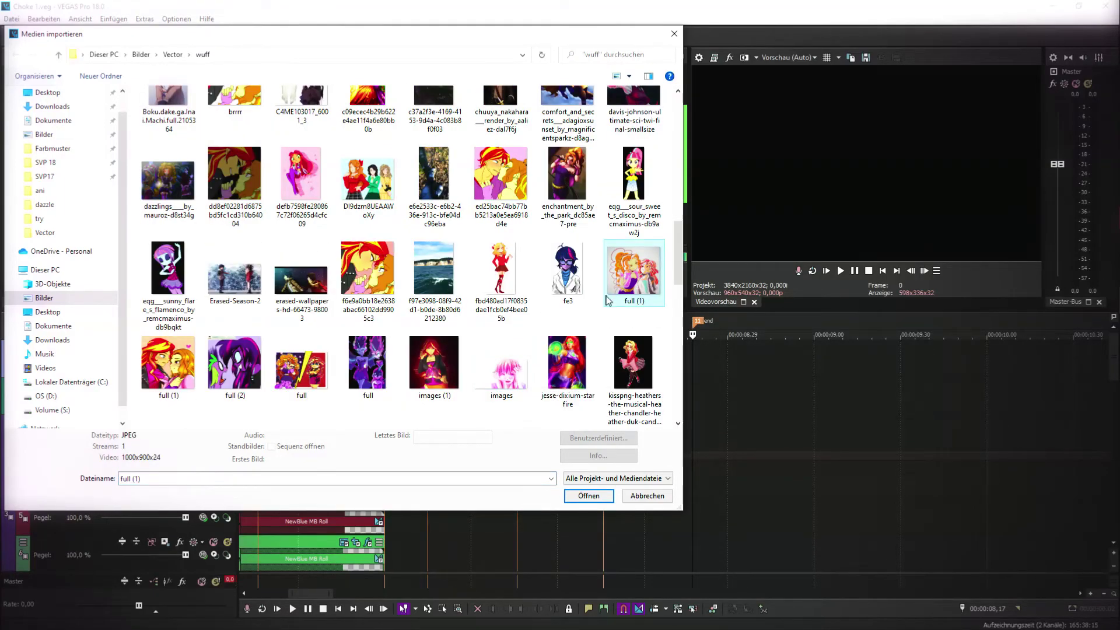
scroll(607, 300, down, 9)
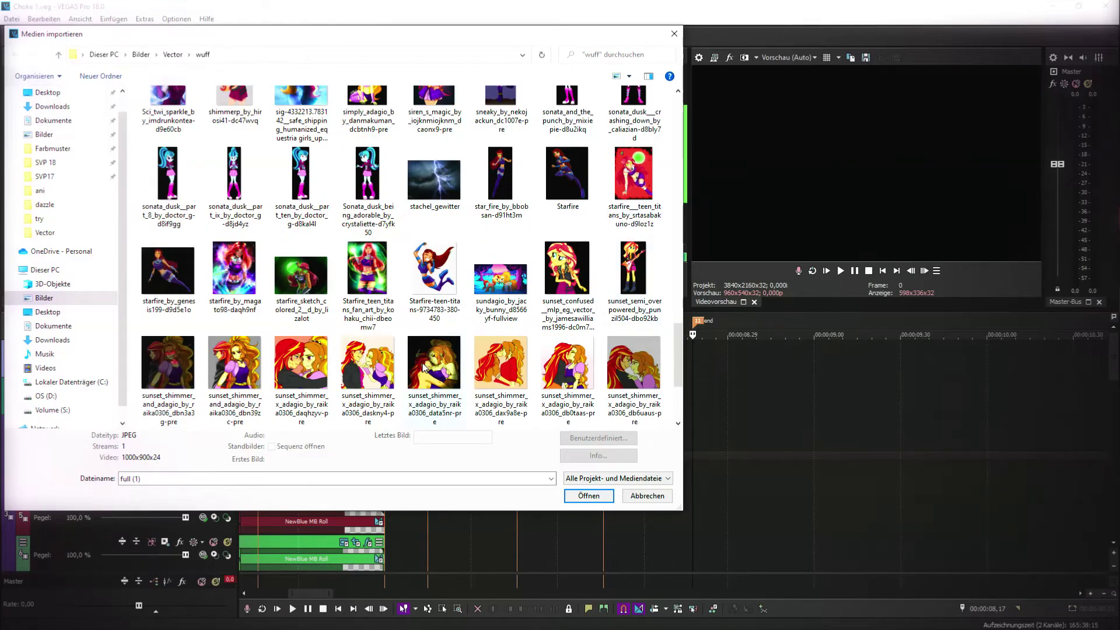
scroll(452, 369, down, 3)
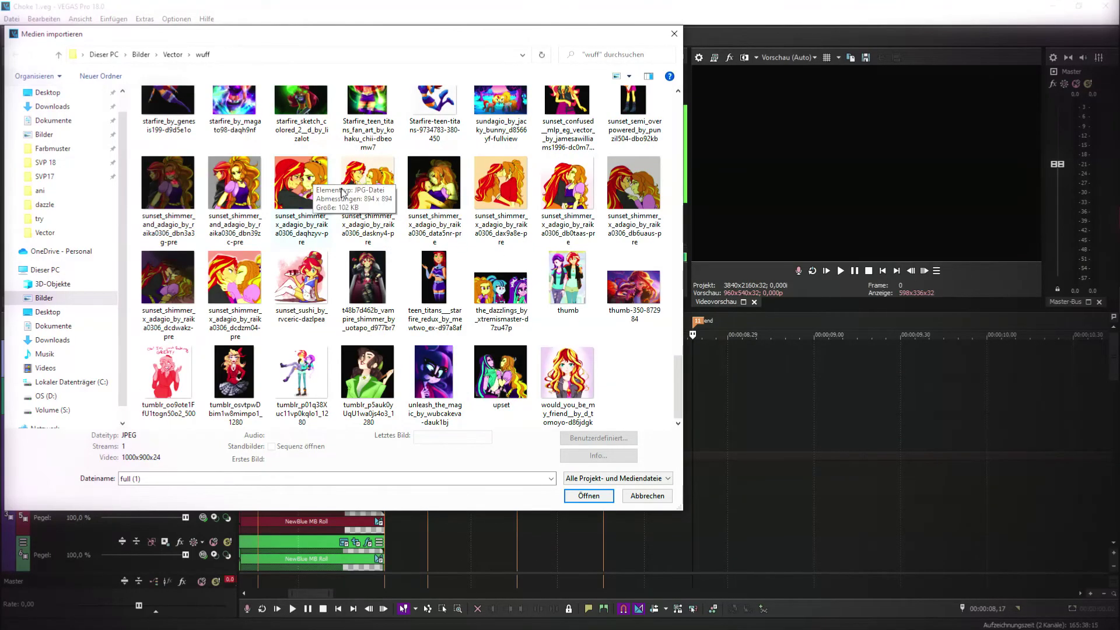
double_click(354, 183)
- Place the imported picture on track 2 from marker 10 to just past the end marker, with a three-frame fade-in
drag(417, 246, 694, 407)
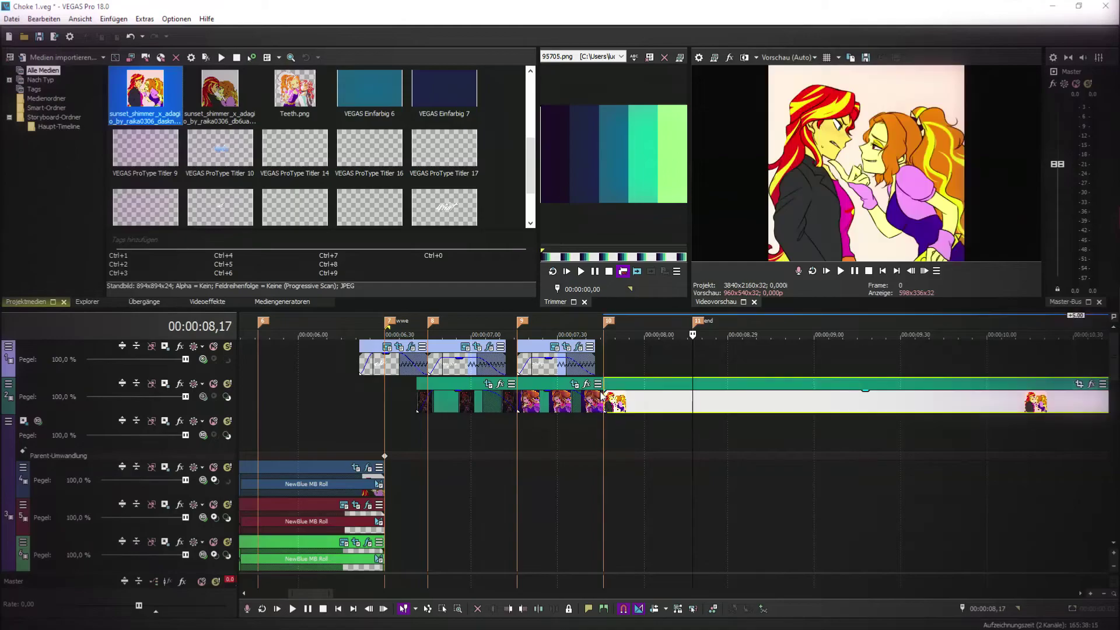
click(719, 404)
key(s)
click(739, 401)
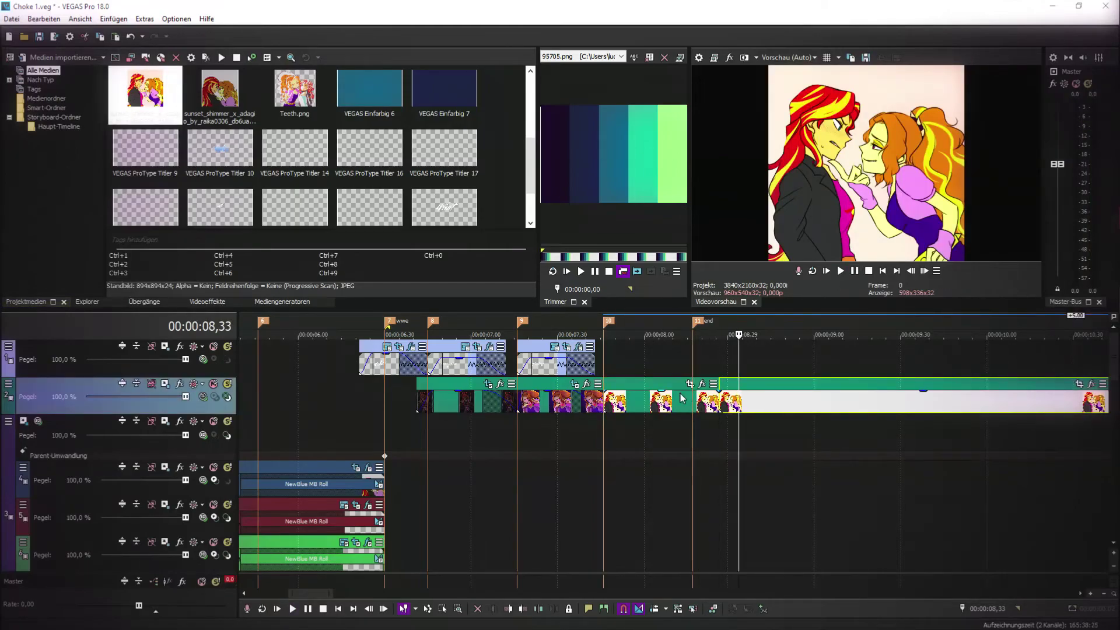
key(Delete)
click(664, 397)
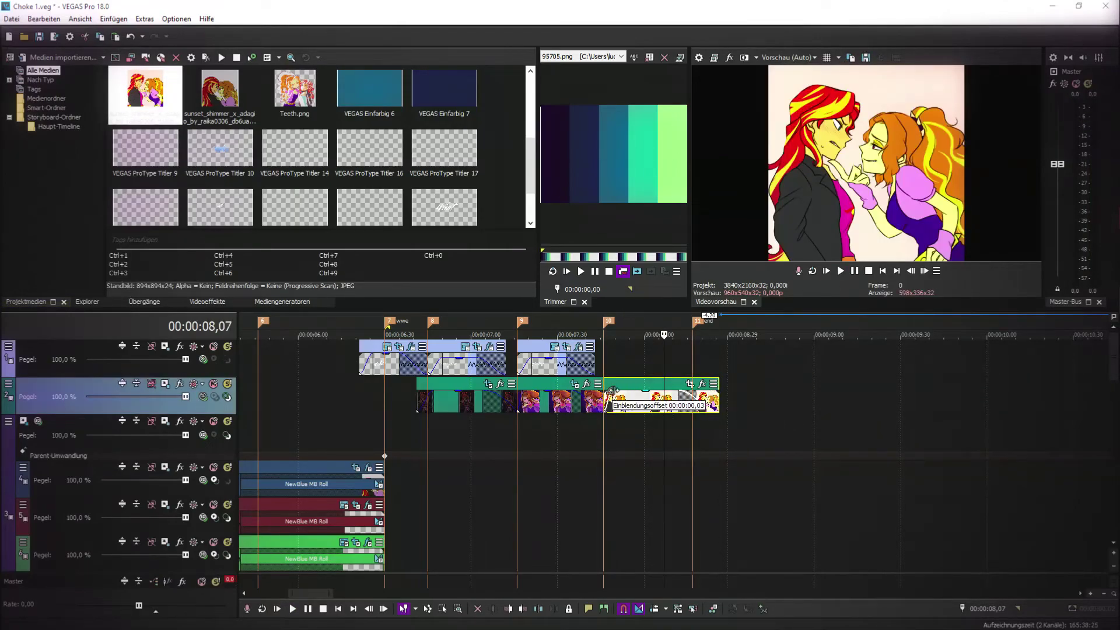
- Copy the "doing" title and paste it after marker 10 as a new copy of the source media
click(546, 369)
right_click(547, 369)
click(591, 322)
right_click(626, 354)
click(651, 363)
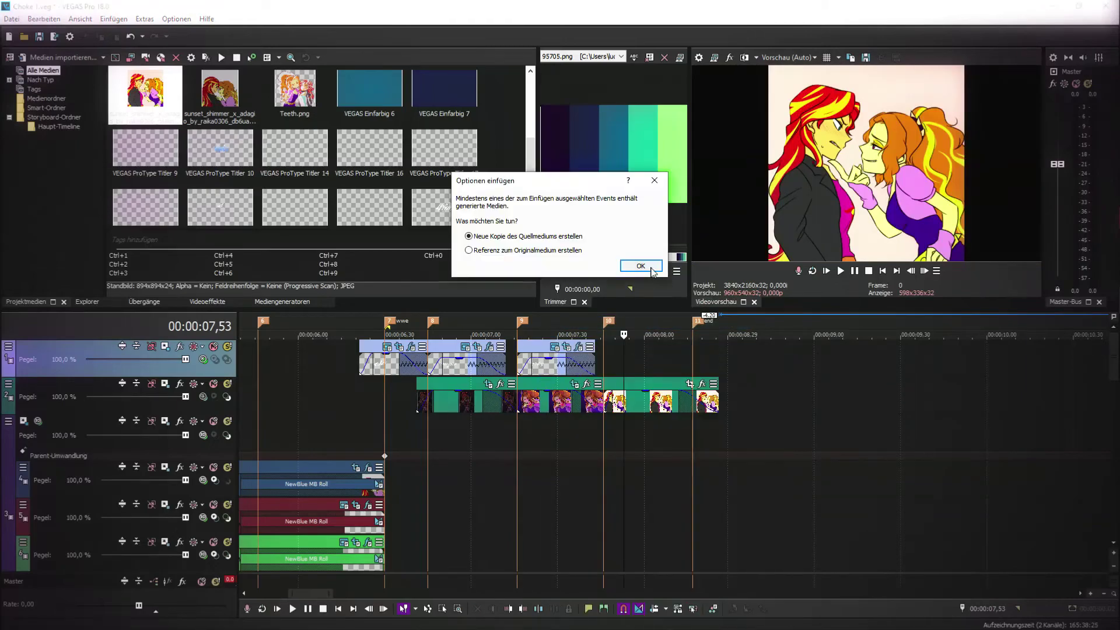
click(651, 268)
- Revise the Shift X motion in the pasted title's S_BlurMoCurves effect
click(661, 363)
click(684, 347)
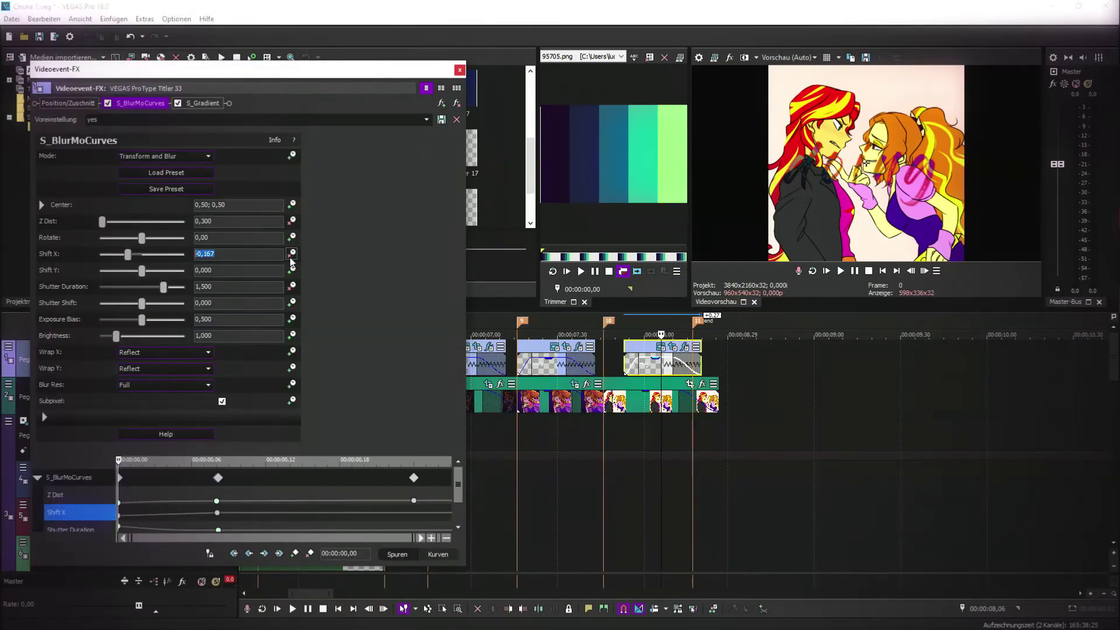
click(460, 69)
- Change the pasted title's text to "to me...?" and move the title four frames earlier on track 1
click(661, 347)
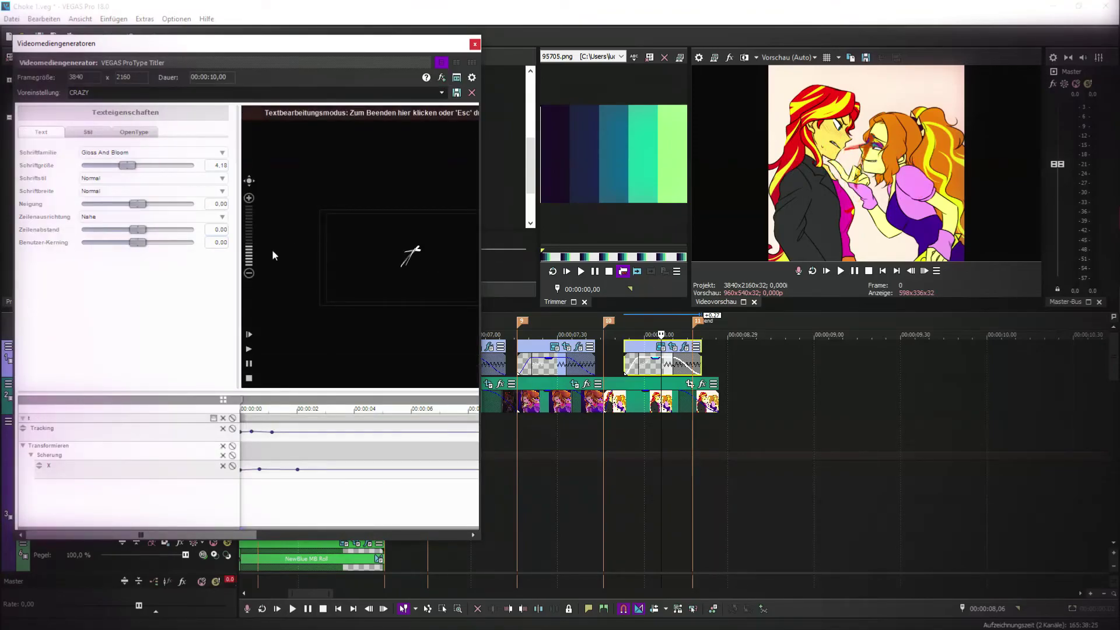
click(475, 44)
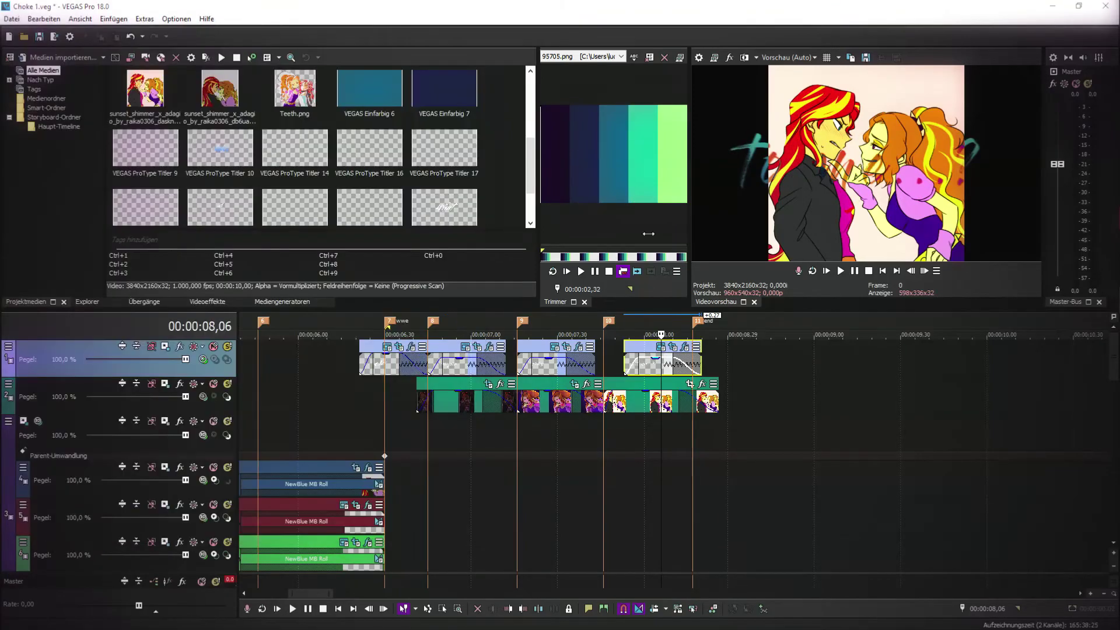
scroll(643, 366, up, 2)
drag(643, 365, 619, 365)
- Crop the two-character picture to 16:9 at about 638 × 359 and centre the frame low, at X 395.8, Y 655.9
click(753, 384)
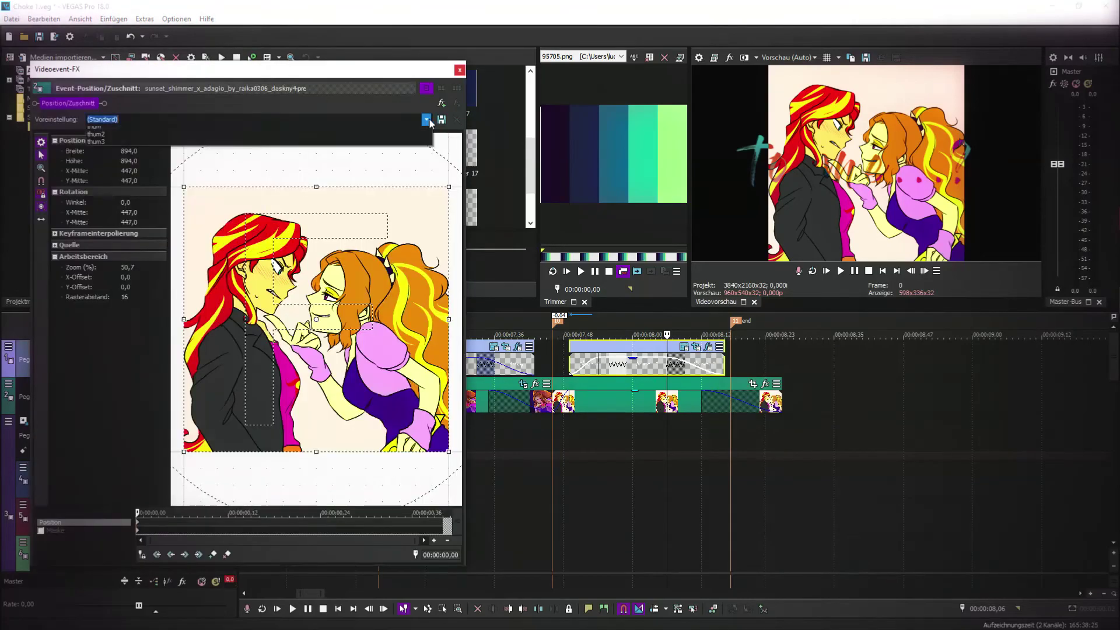
drag(403, 309, 412, 364)
drag(382, 371, 352, 387)
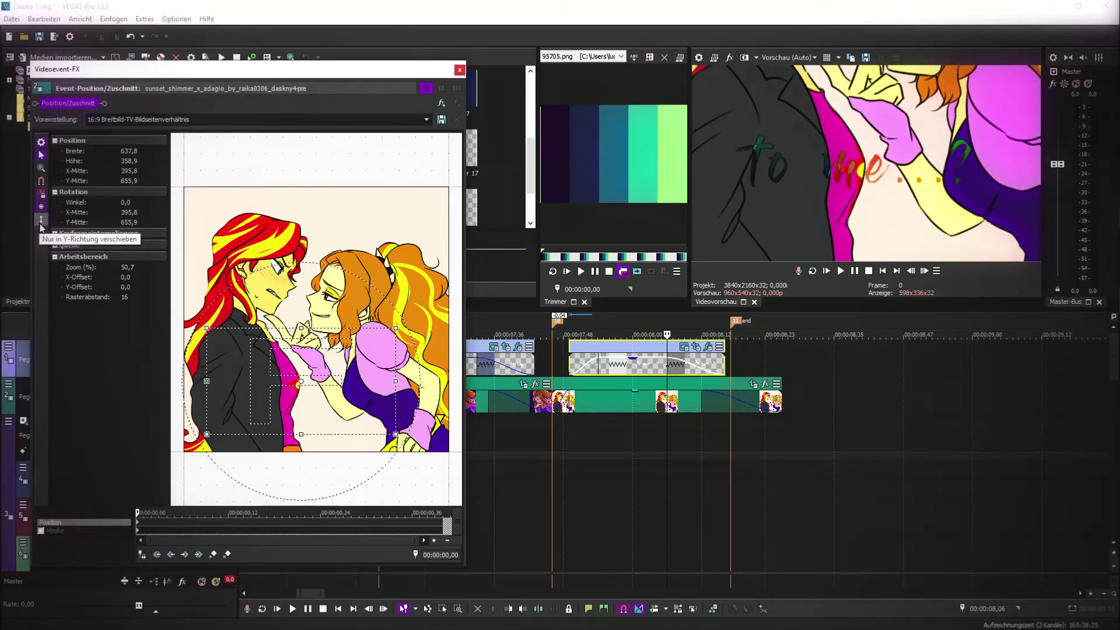
- Animate the crop vertically up to the characters' faces at Y 370.1, ending at 622 × 350, and set the keyframes' interpolation
drag(332, 413, 394, 302)
right_click(244, 522)
click(280, 467)
right_click(444, 522)
click(472, 452)
click(460, 69)
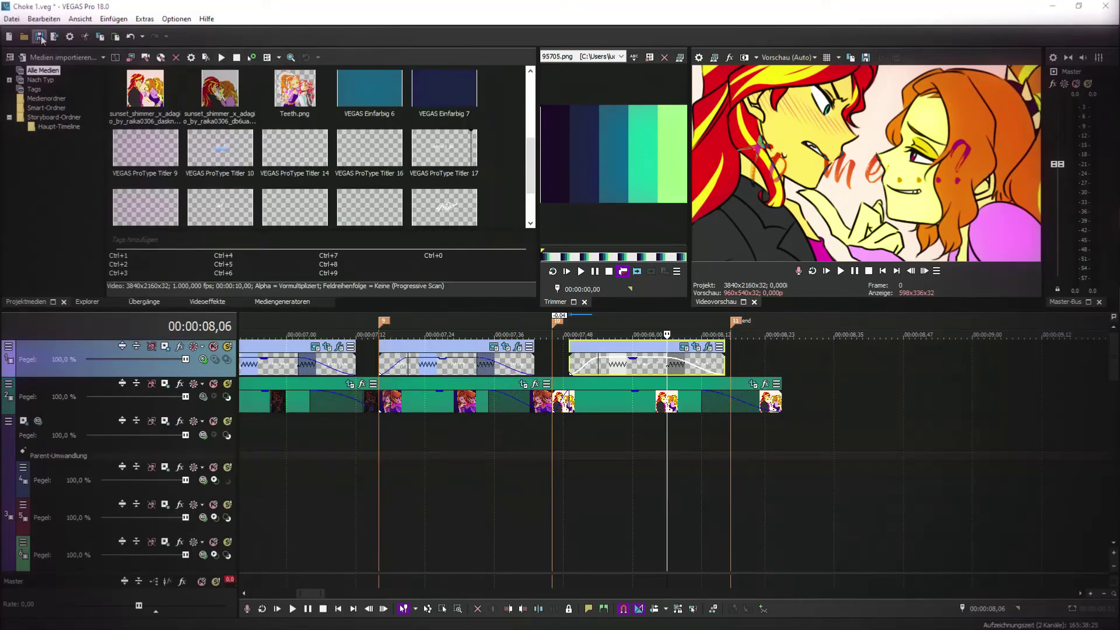
- Add the VEGAS Bump-Map effect to the two-character picture with a spotlight preset: intensity 0,088, ambience 0,231, bump height 0
click(641, 387)
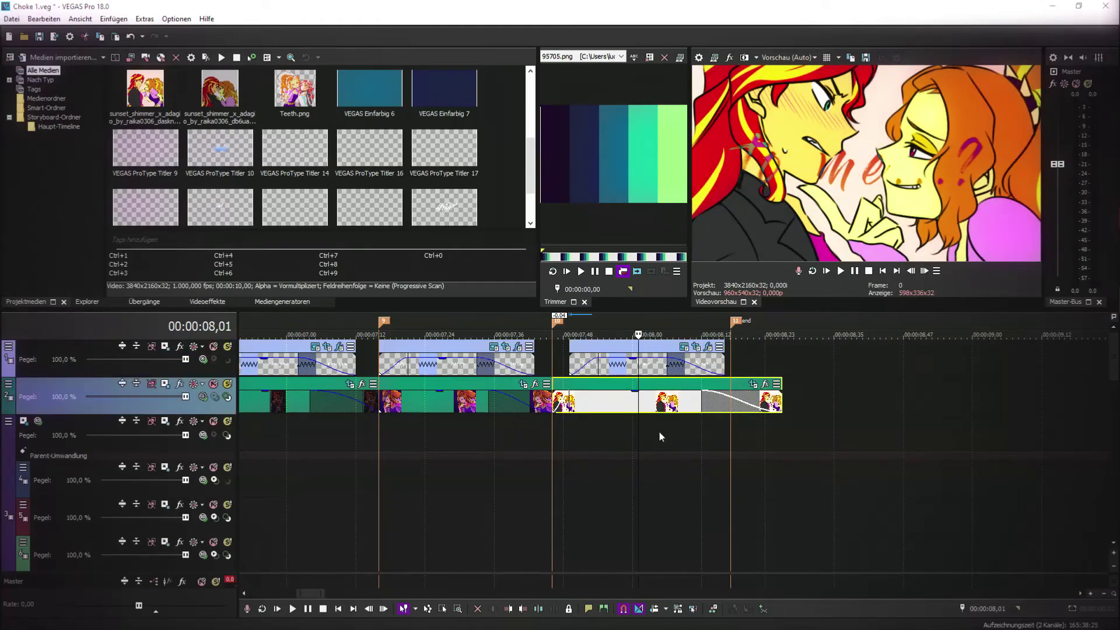
click(754, 383)
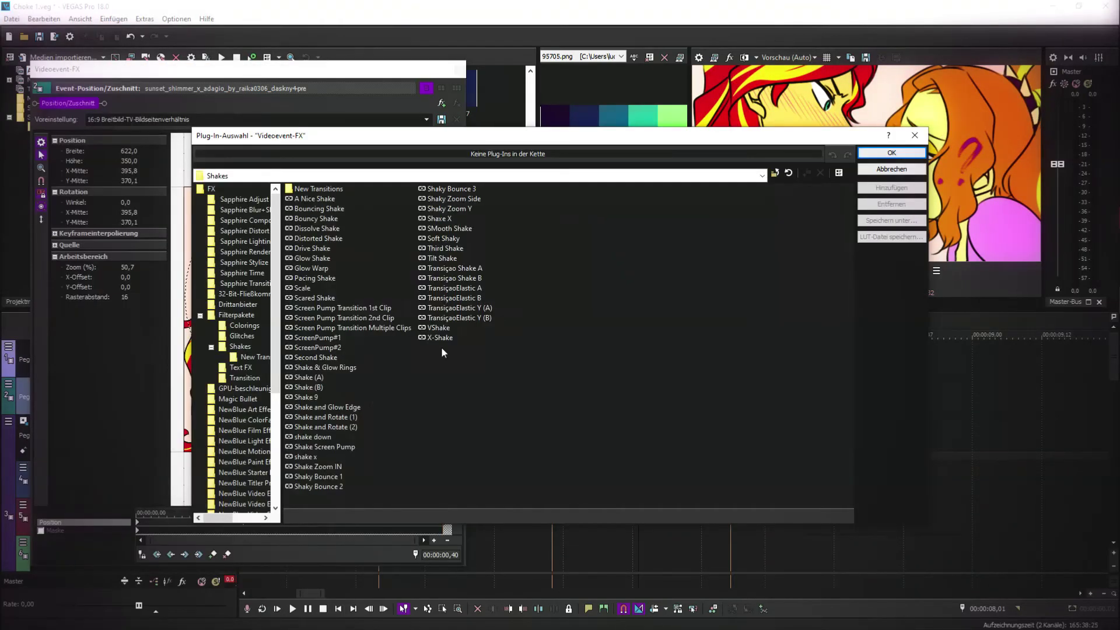
scroll(240, 478, down, 6)
click(233, 493)
click(349, 349)
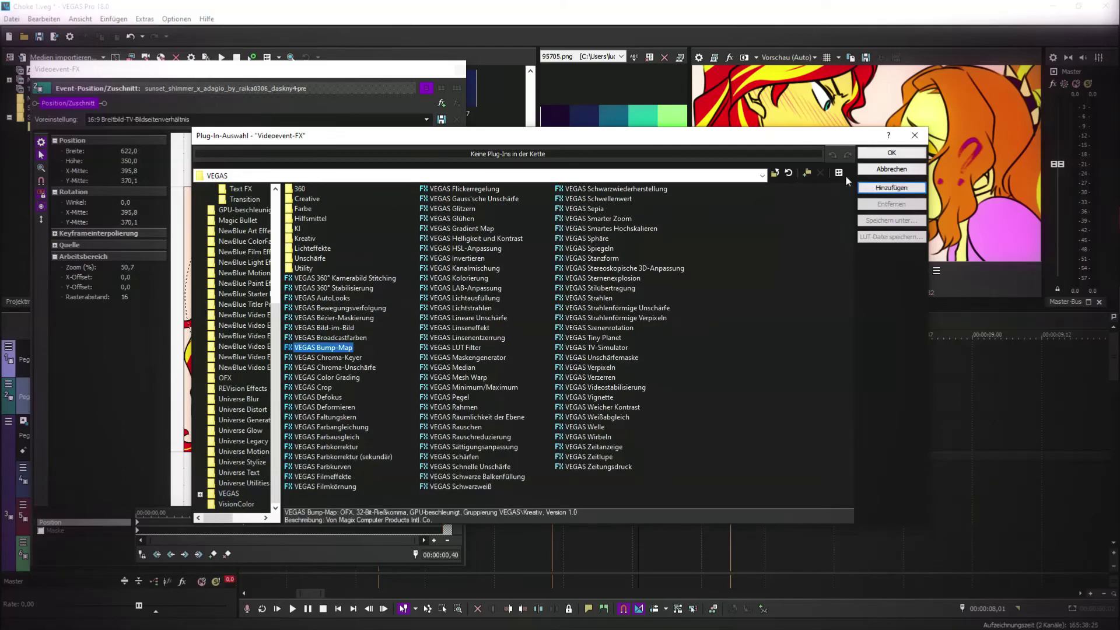
click(892, 152)
click(425, 120)
click(366, 166)
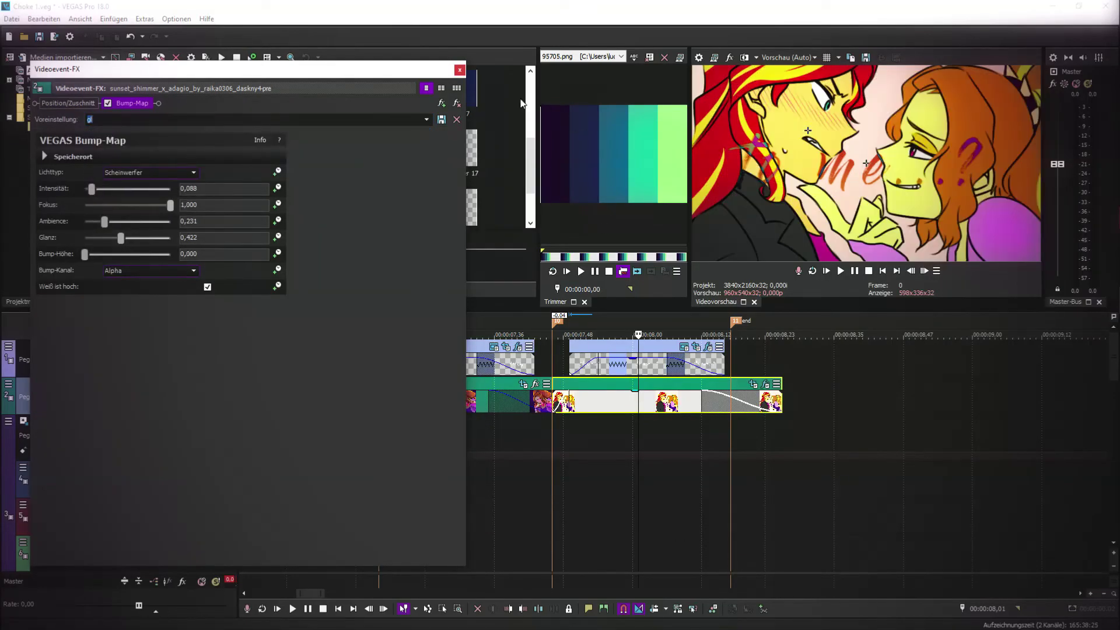
click(459, 69)
- Play back the "doing" and "to me...?" sections to check the titles and picture motion
click(634, 349)
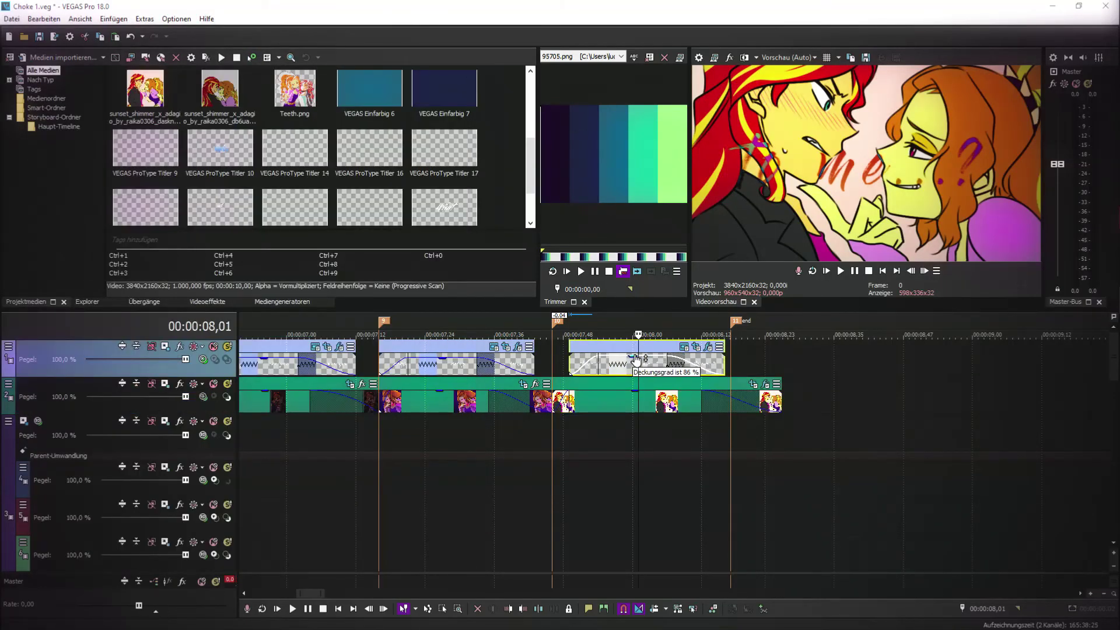
click(442, 434)
click(840, 271)
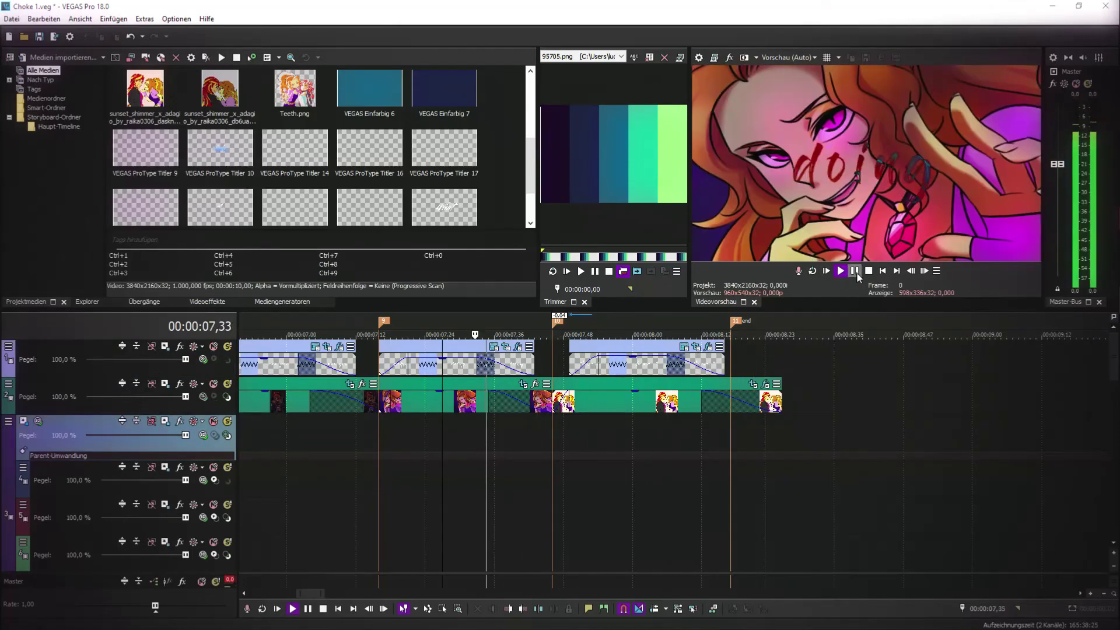
click(841, 272)
click(841, 272)
click(854, 271)
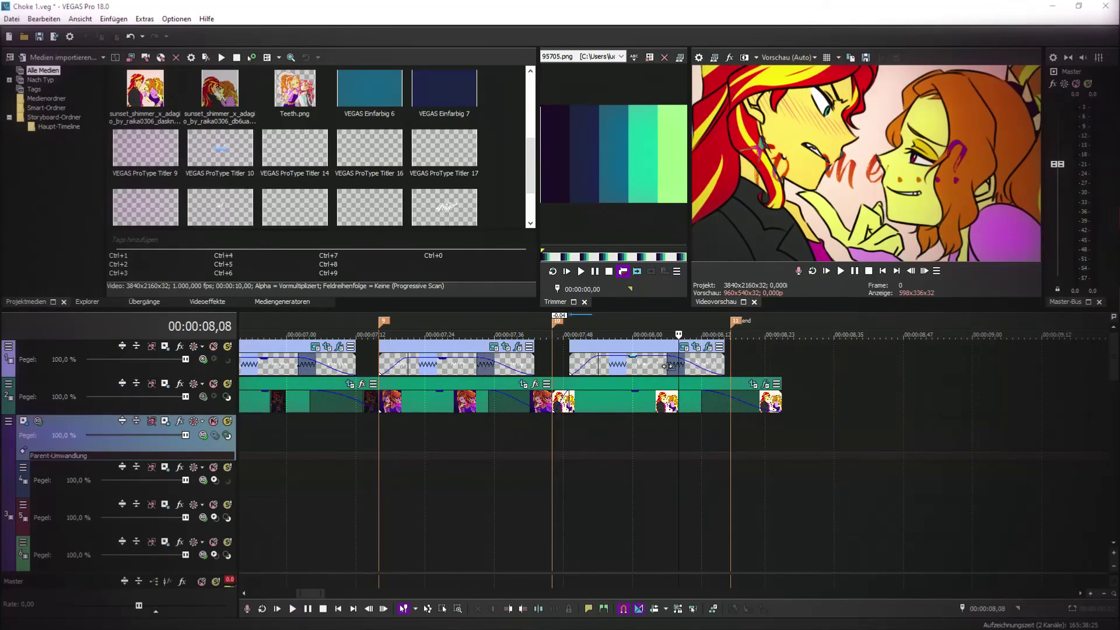
- Extend the "to me...?" title's end by four frames and shift its S_BlurMoCurves keyframes, with the middle Z Dist keyframe at frame 13
drag(723, 365, 747, 365)
click(732, 347)
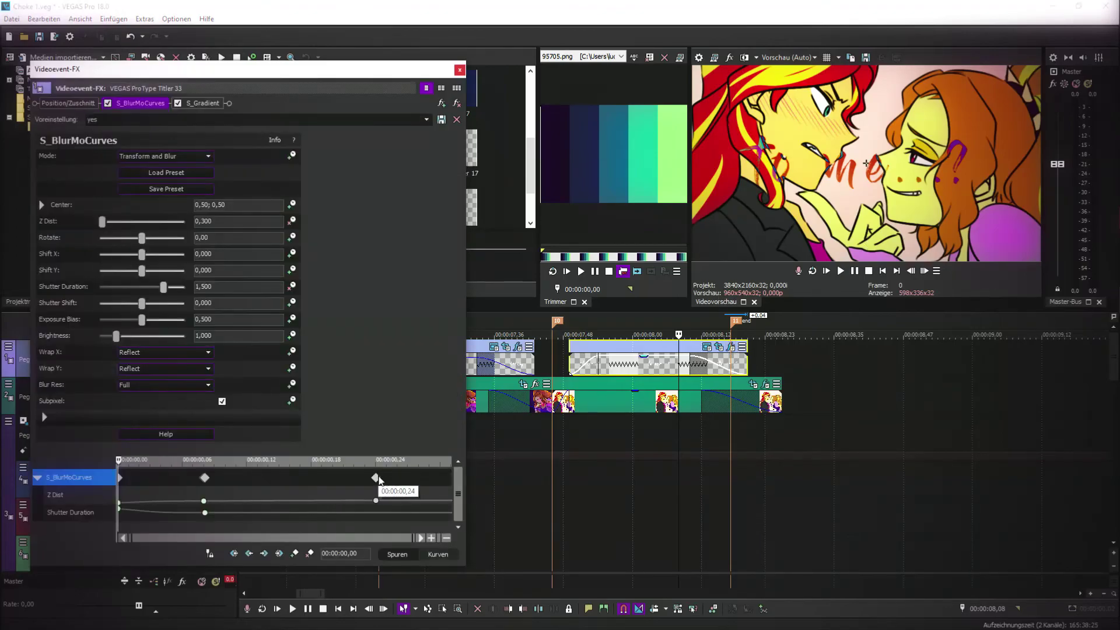
drag(206, 514, 259, 502)
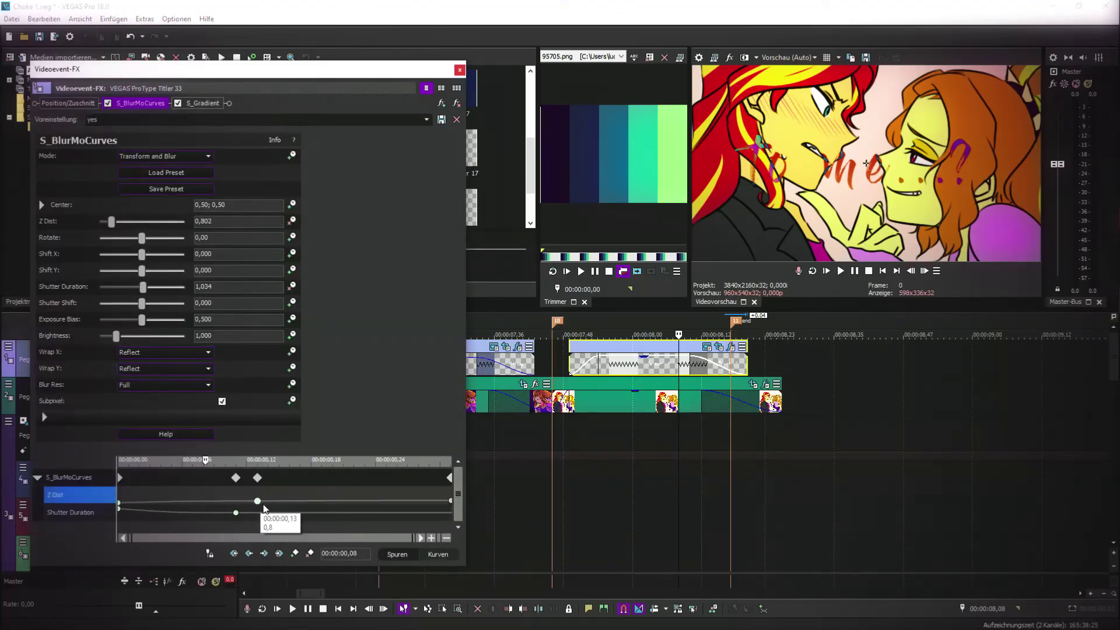
click(460, 70)
- Replay the lyric section through to the end marker to check the extended title
click(840, 271)
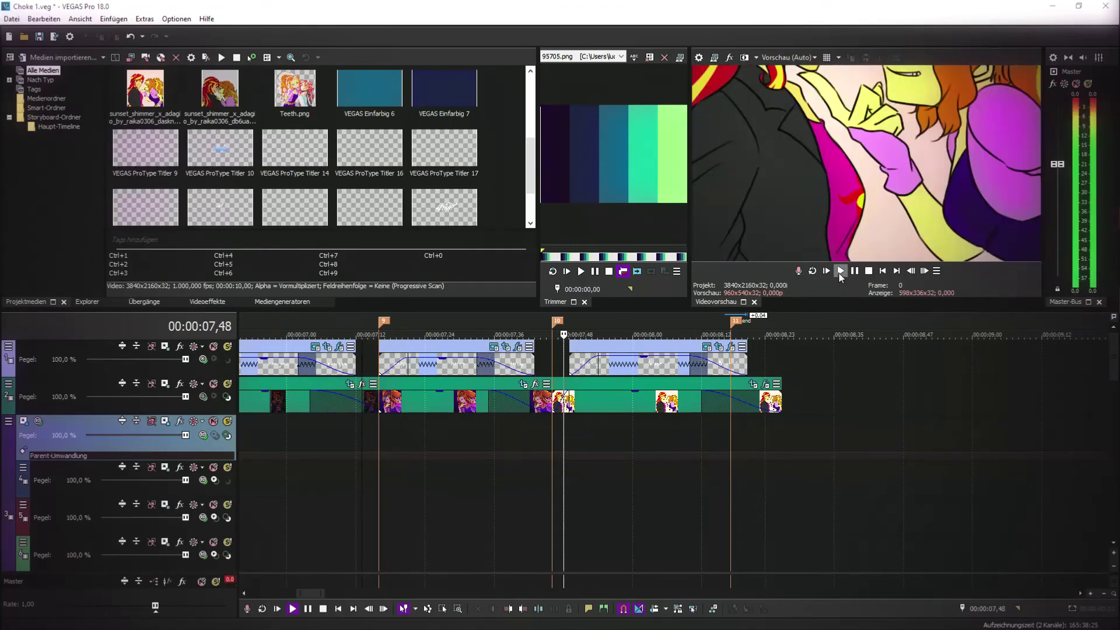
scroll(538, 436, down, 3)
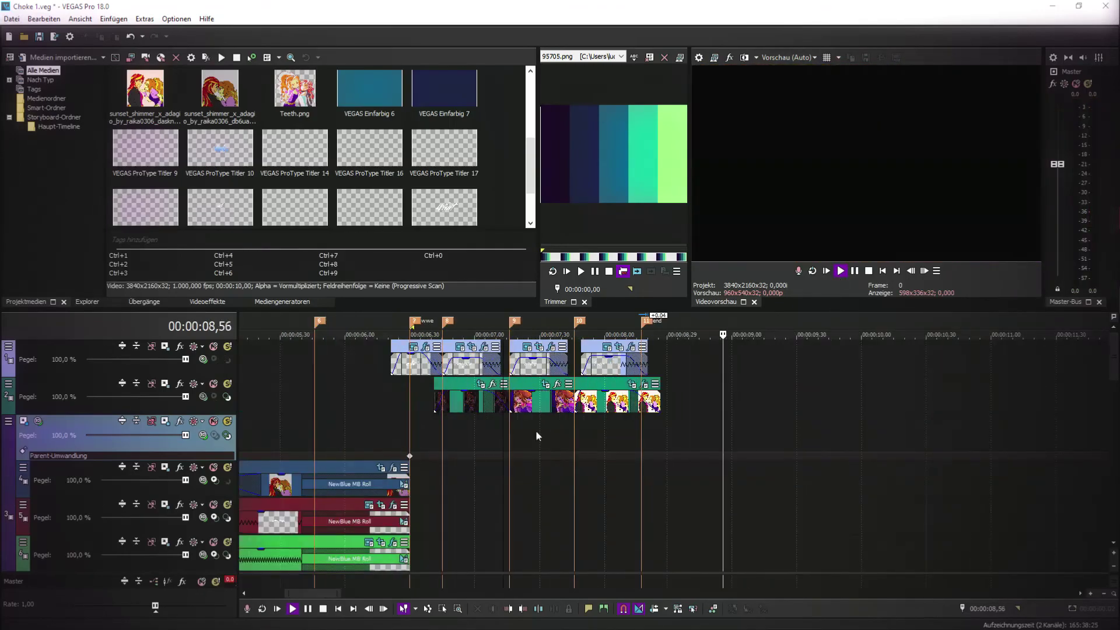
click(840, 271)
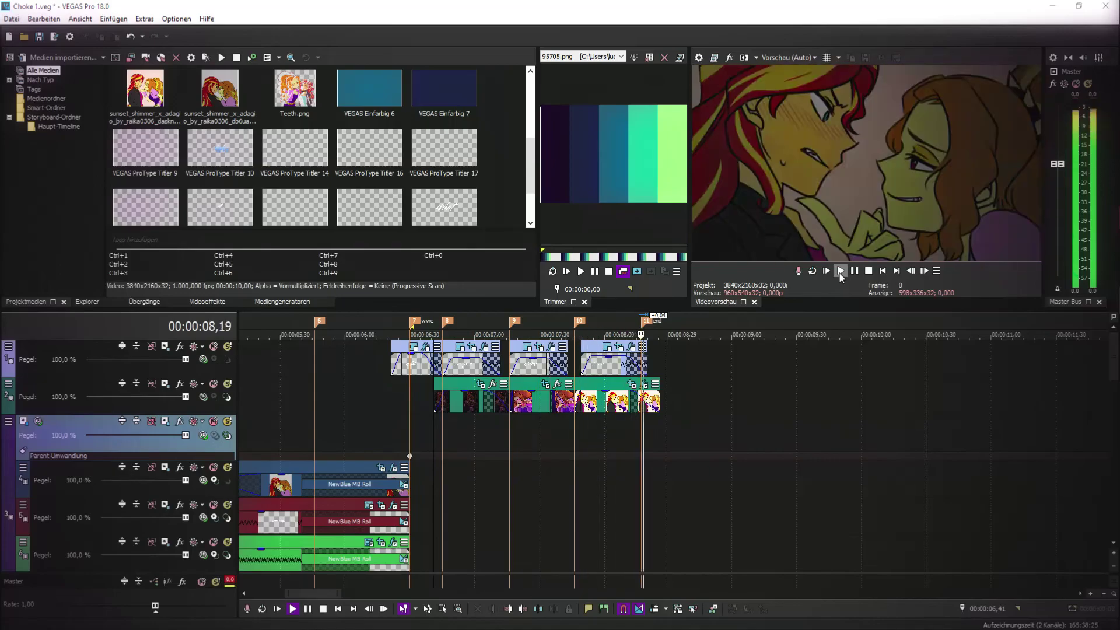
click(839, 273)
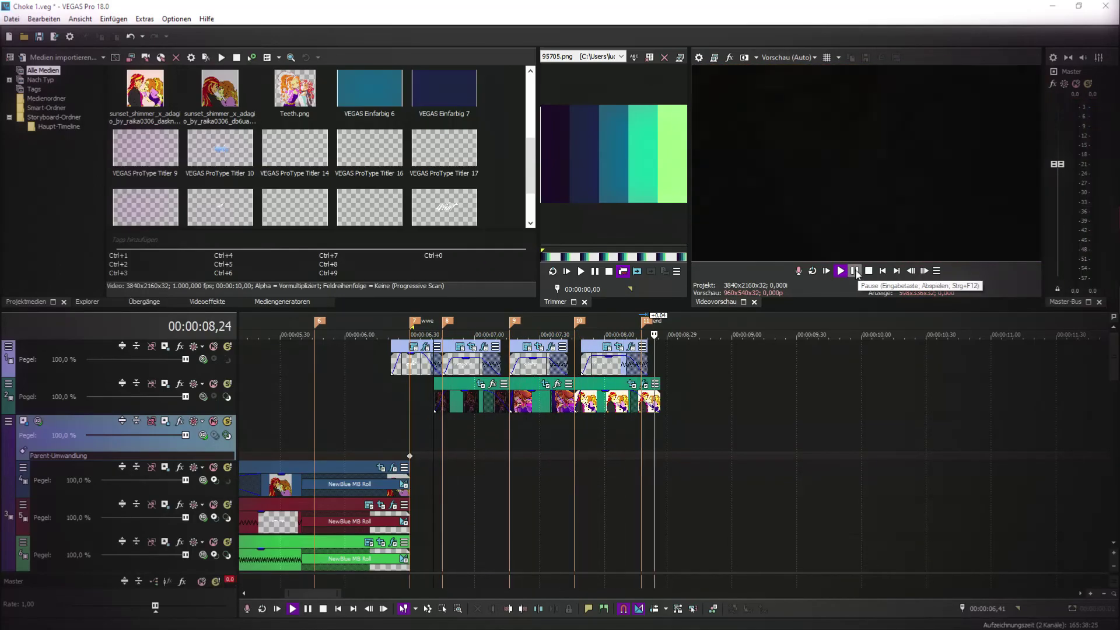
click(843, 272)
click(854, 272)
- Compare the S_BlurMoCurves settings of the "doing" and "to me...?" titles
scroll(687, 409, up, 2)
click(612, 406)
click(659, 346)
click(165, 104)
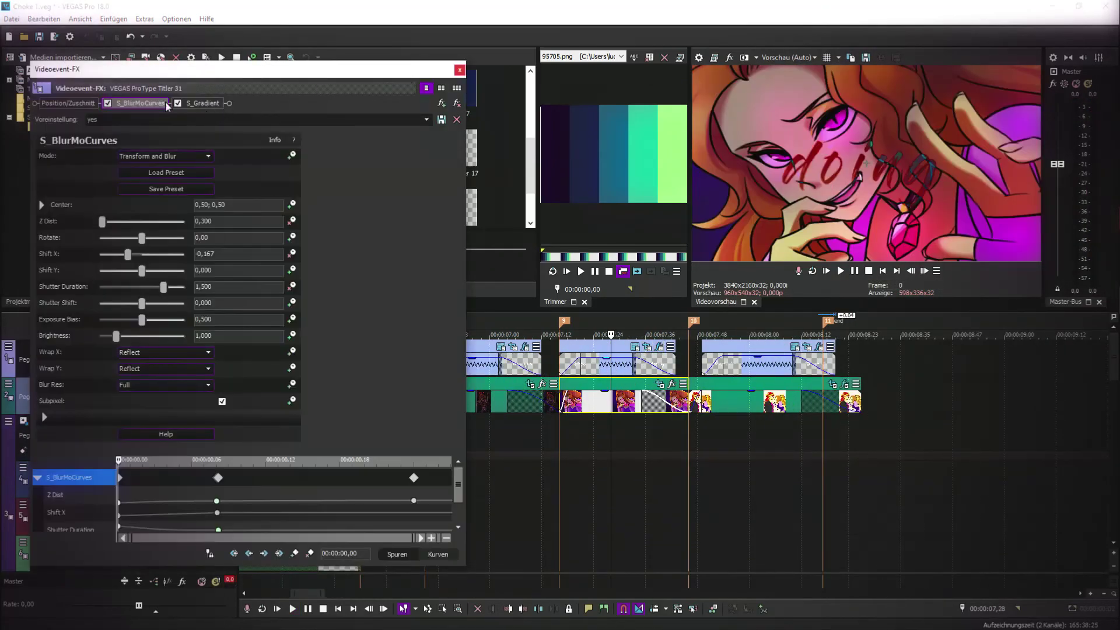
click(775, 433)
click(819, 346)
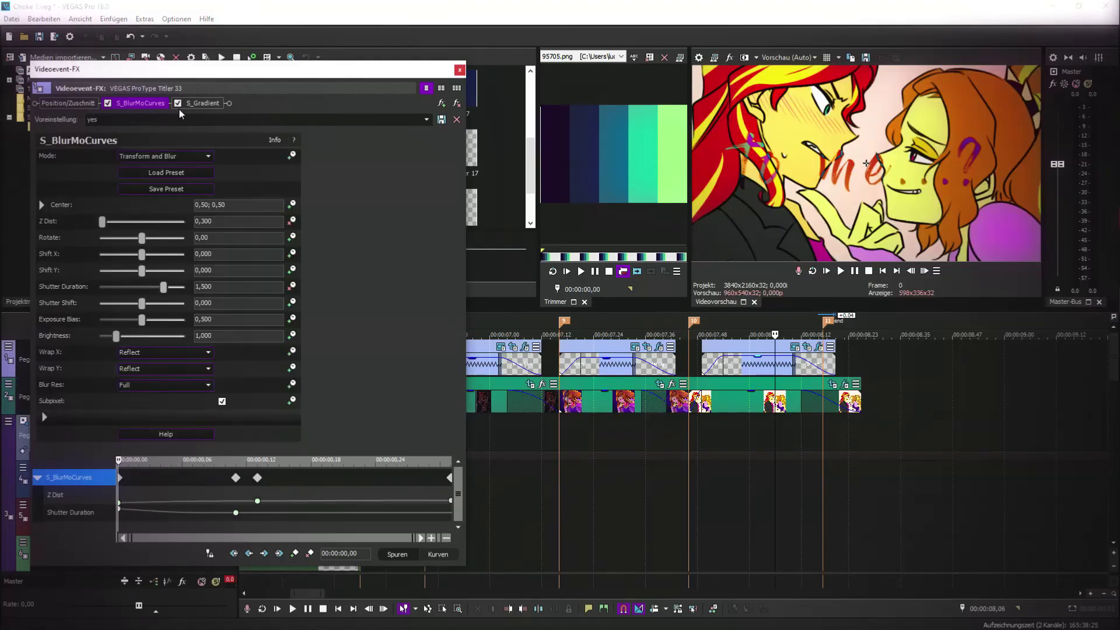
click(459, 71)
- Set the start color of the "to me...?" title's S_Gradient effect to a pale pink, HSV 0; 0,24; 0,86
click(818, 347)
click(204, 104)
click(153, 237)
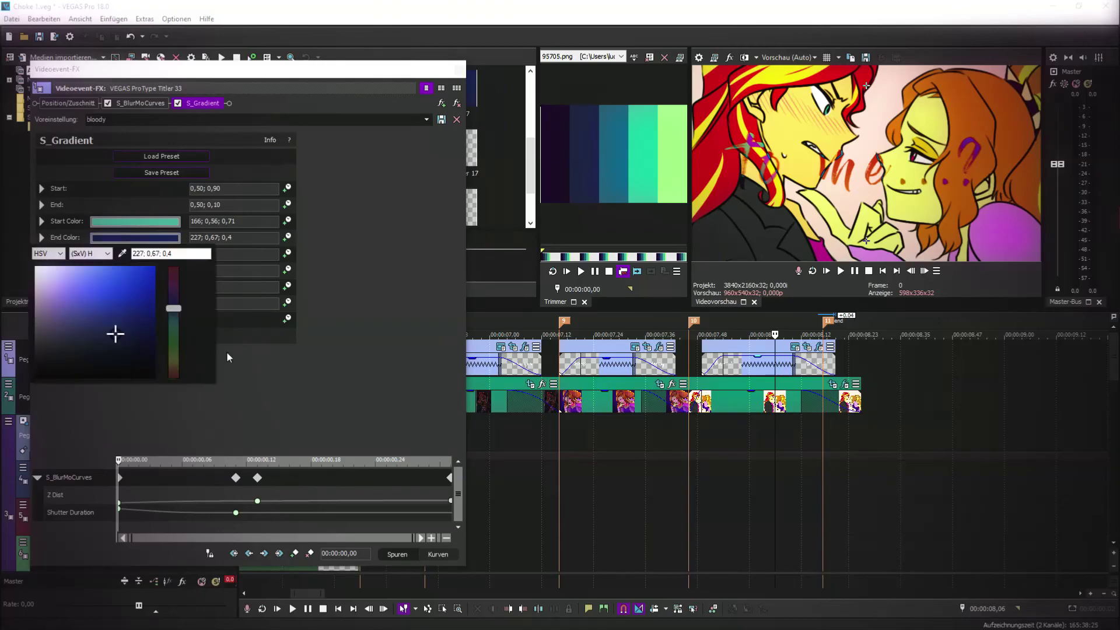
click(373, 271)
click(152, 222)
click(175, 270)
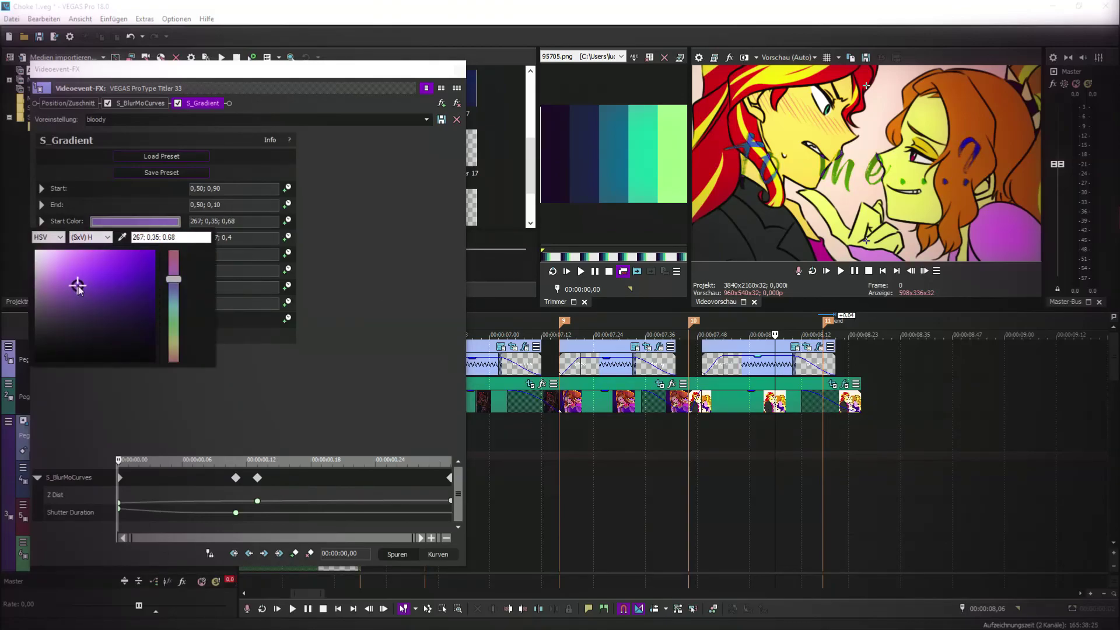
drag(178, 309, 179, 272)
mouse_move(105, 280)
mouse_down()
mouse_move(38, 256)
mouse_move(153, 354)
mouse_move(124, 298)
mouse_move(68, 272)
mouse_up()
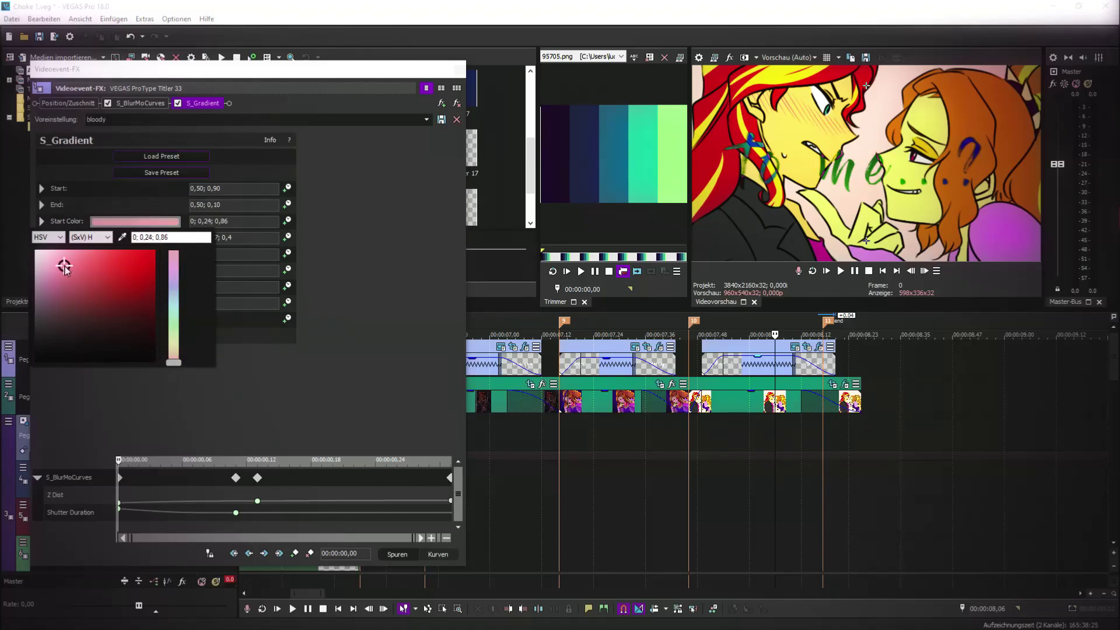
click(790, 218)
click(460, 71)
- Play back all the last lyric titles and pictures to check the recolored gradient
click(394, 401)
click(839, 272)
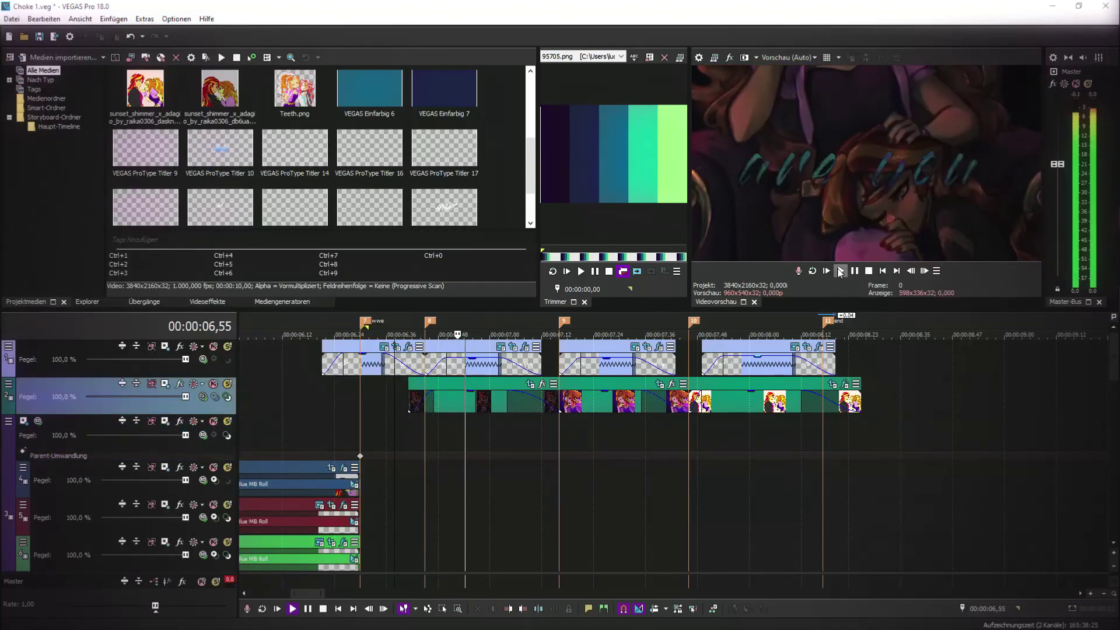
click(840, 271)
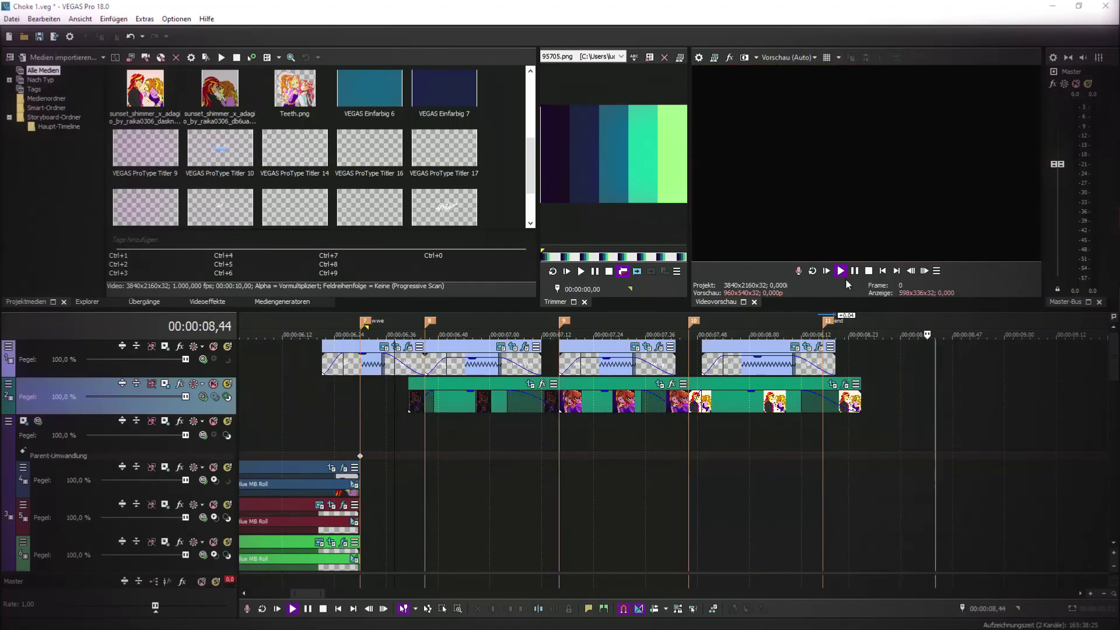
click(854, 271)
- Add the Glitch 3 filter package to the picture behind the "doing" title and preview it in playback
click(672, 384)
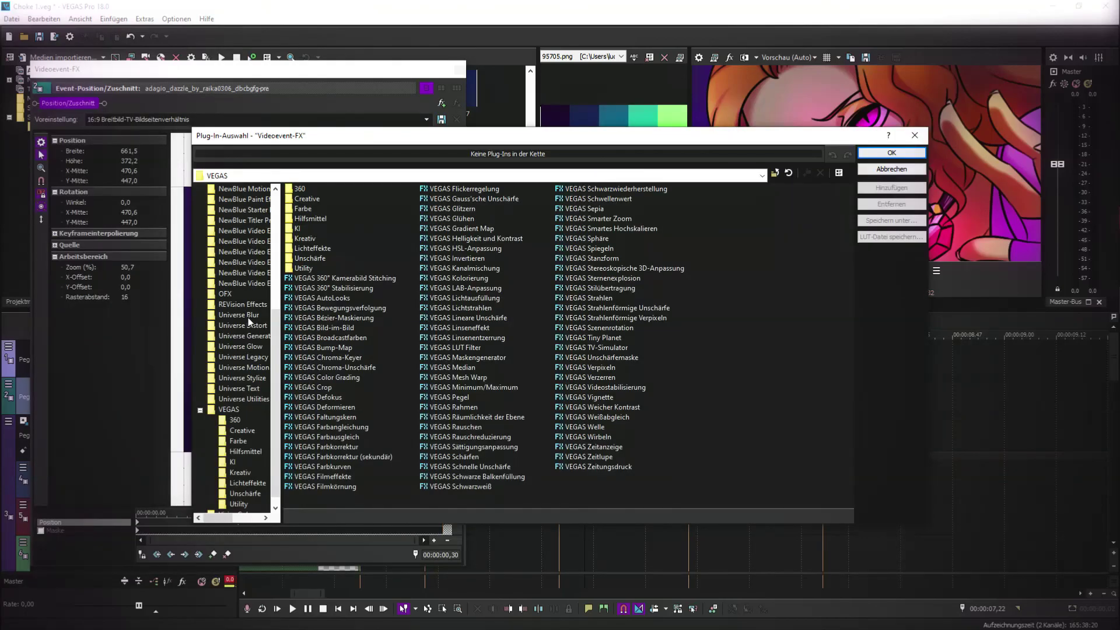
click(247, 211)
double_click(309, 199)
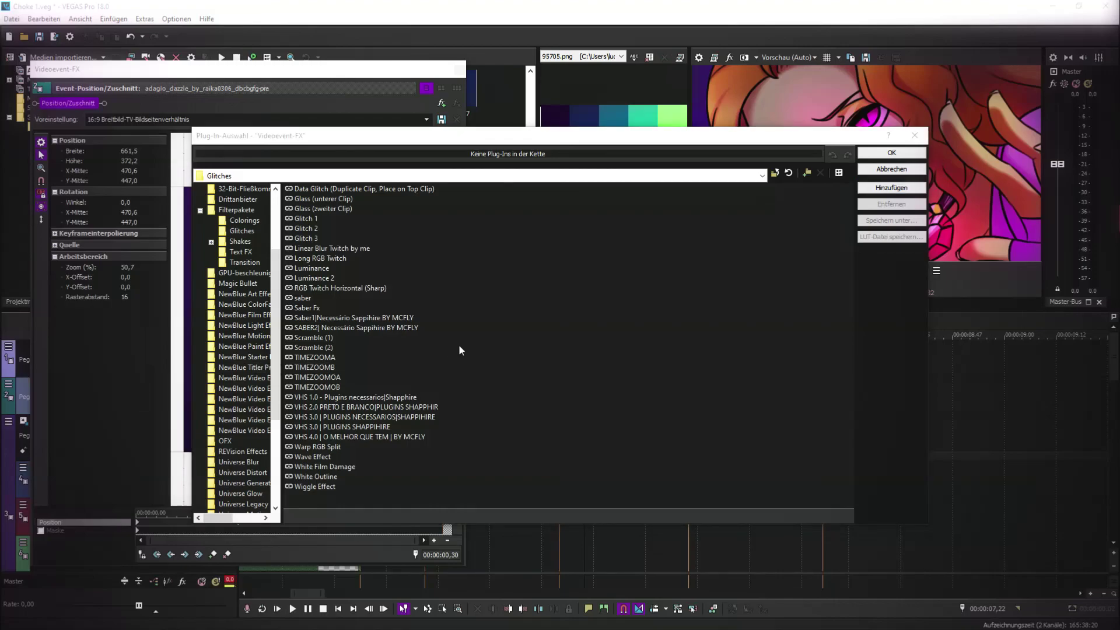
click(331, 350)
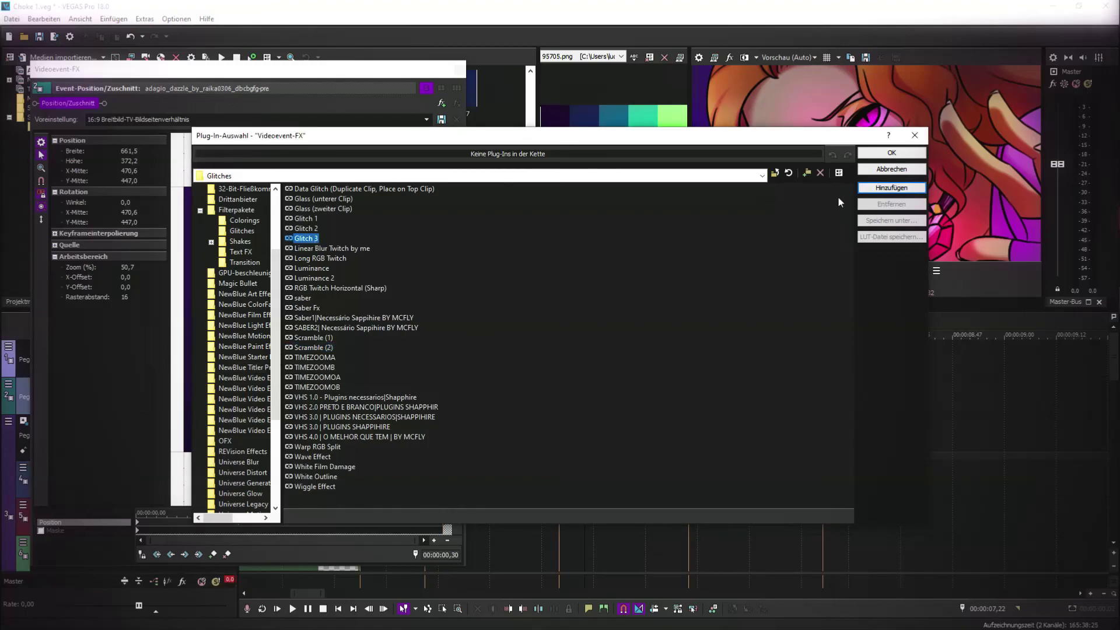
click(891, 152)
click(841, 271)
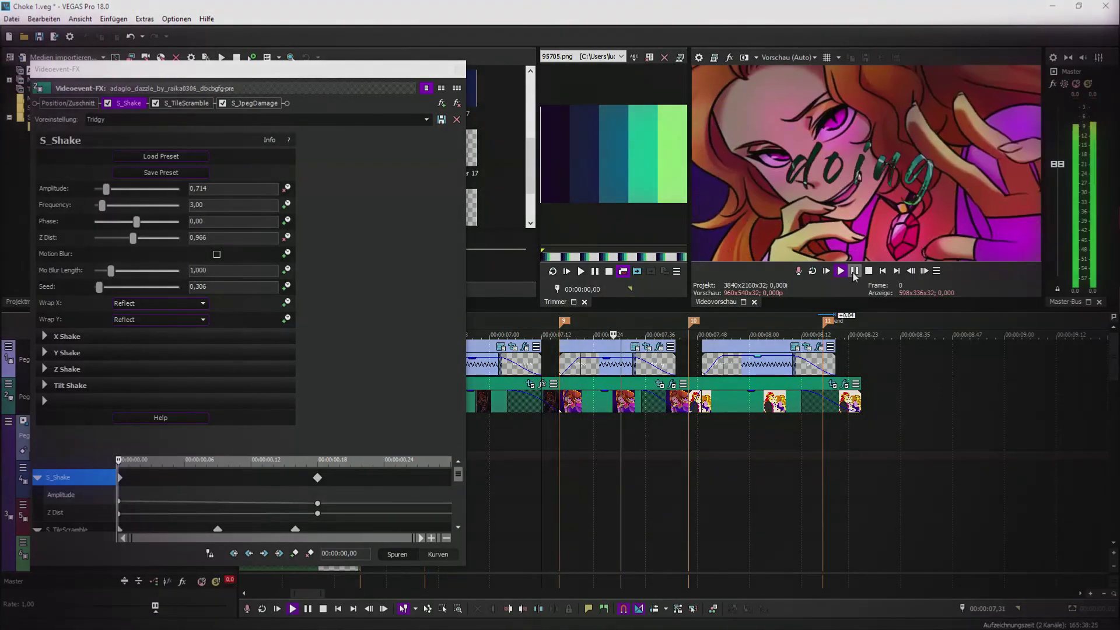
click(855, 272)
click(457, 68)
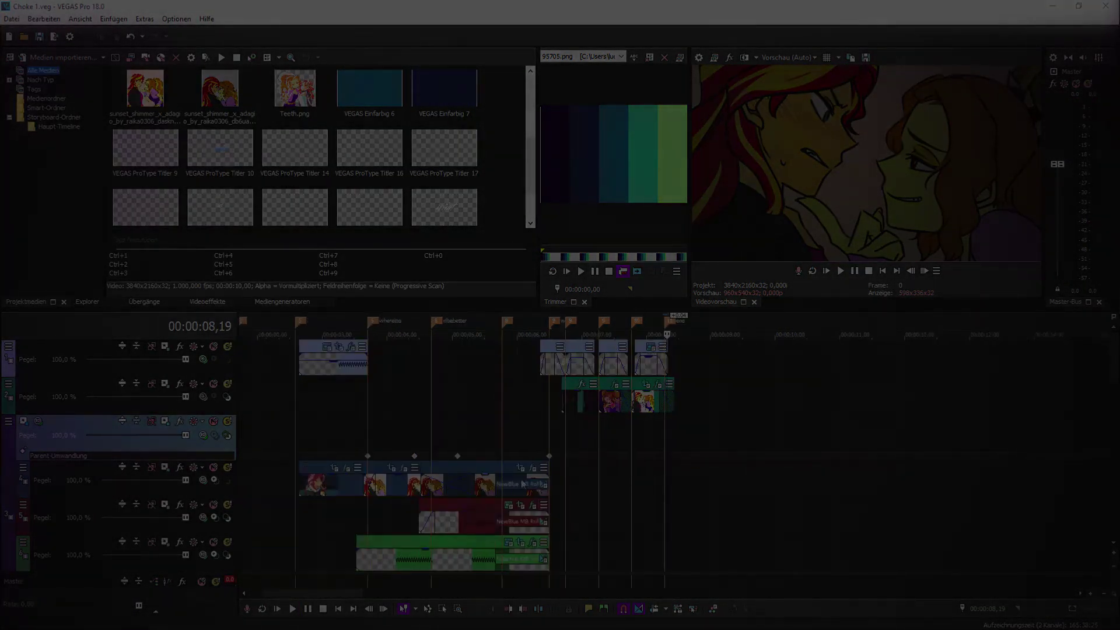